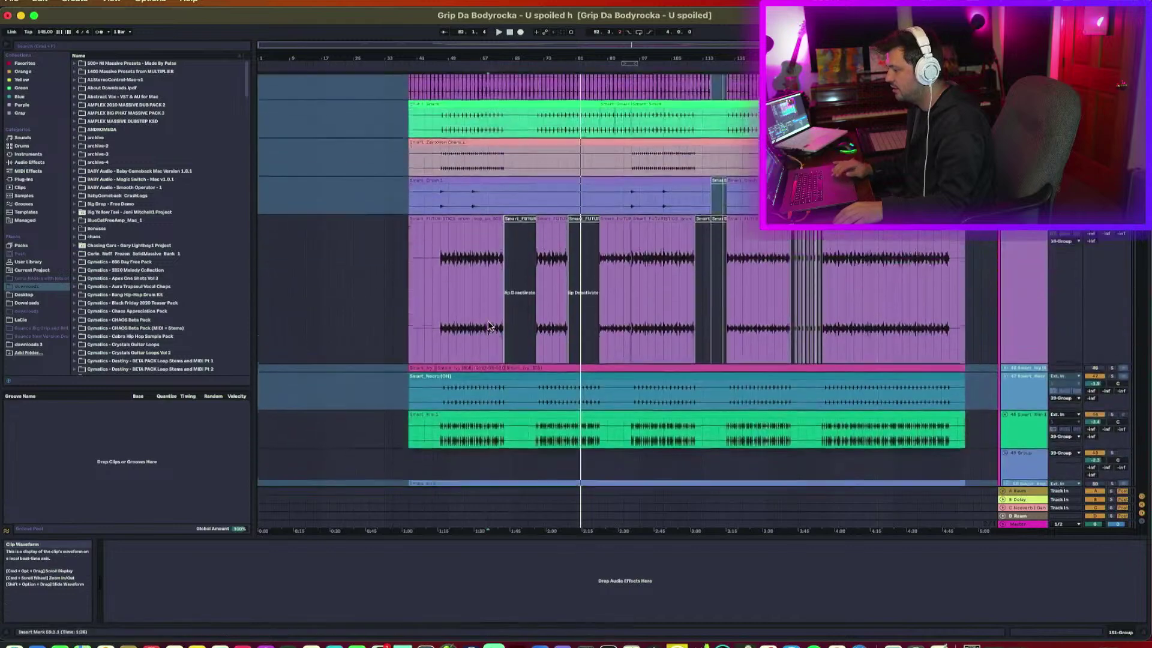
Look over the grouped drum, effects and melody loop tracks in the arrangement.
scroll(489, 326, up, 10)
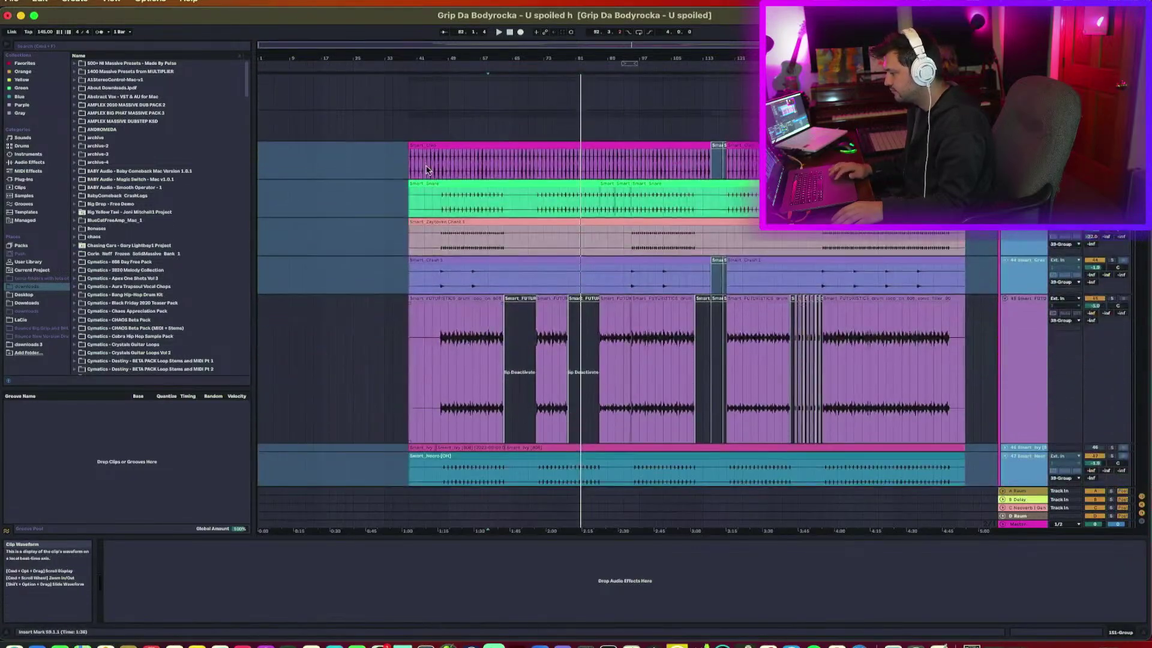
click(427, 147)
scroll(428, 149, down, 10)
scroll(428, 148, down, 15)
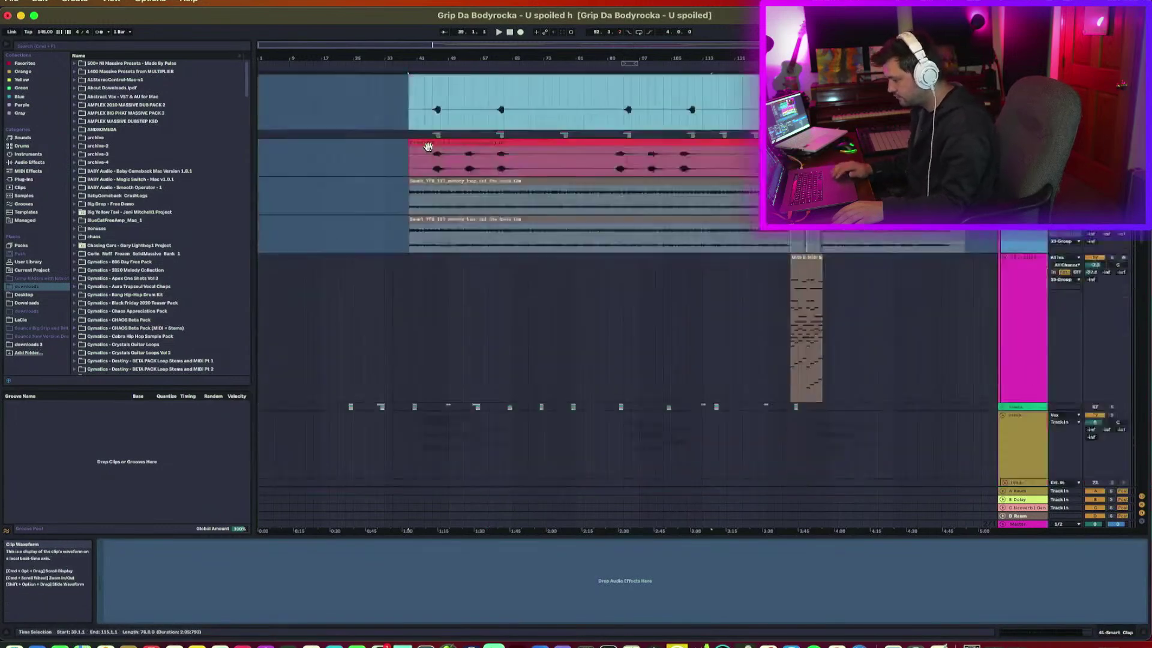
Activate the deactivated audio clip at the song's beginning, on the track above the drums MIDI track.
click(403, 385)
click(401, 385)
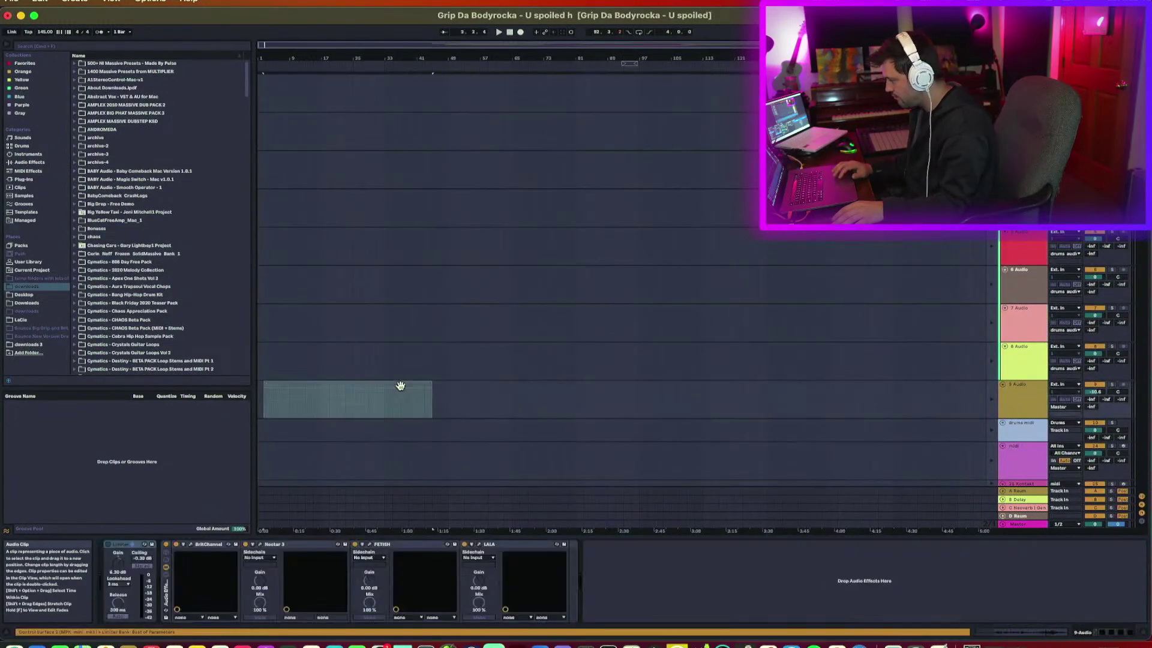
click(993, 390)
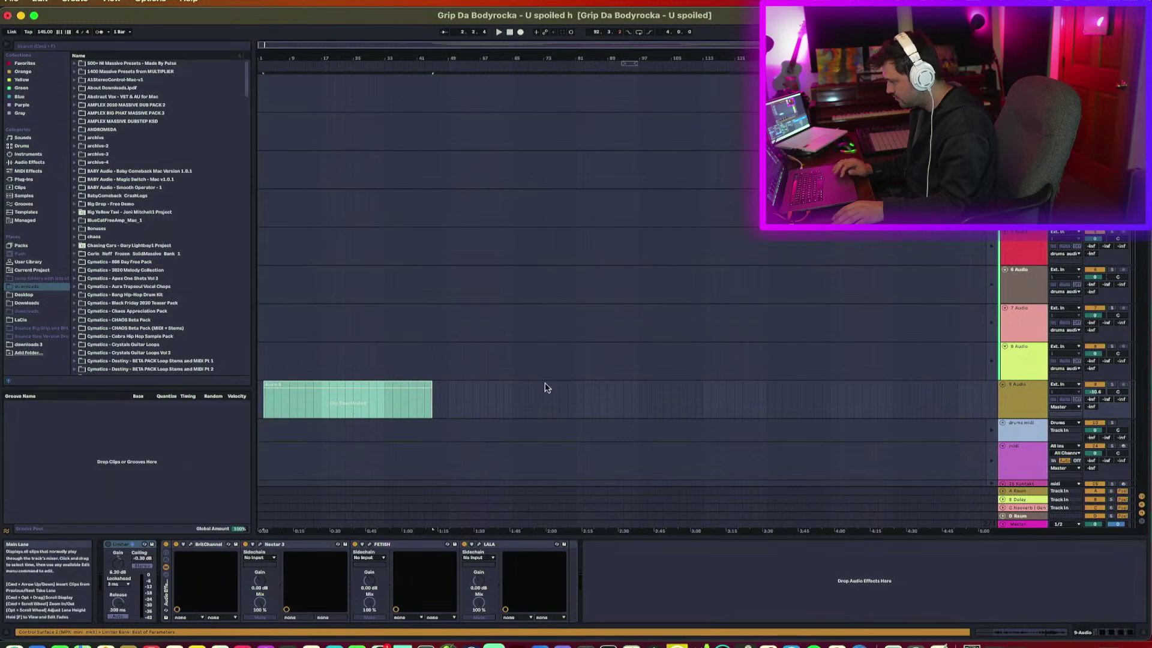
key(0)
scroll(411, 386, down, 5)
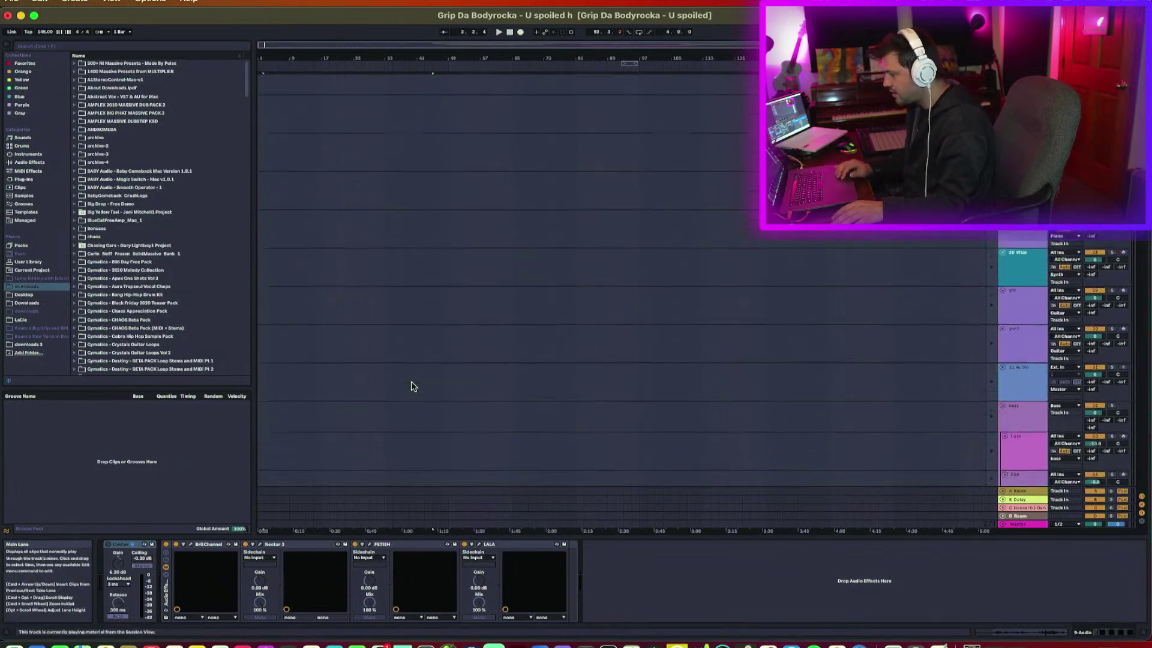
scroll(412, 386, up, 4)
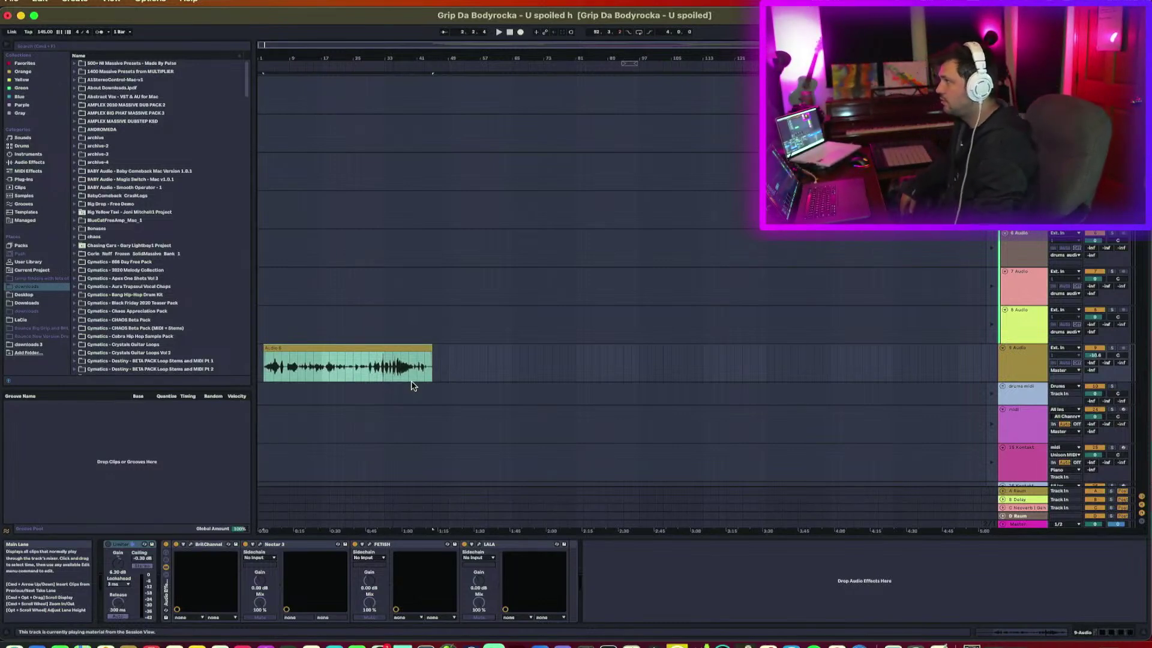
Deactivate the audio clip at the song's beginning again.
click(406, 379)
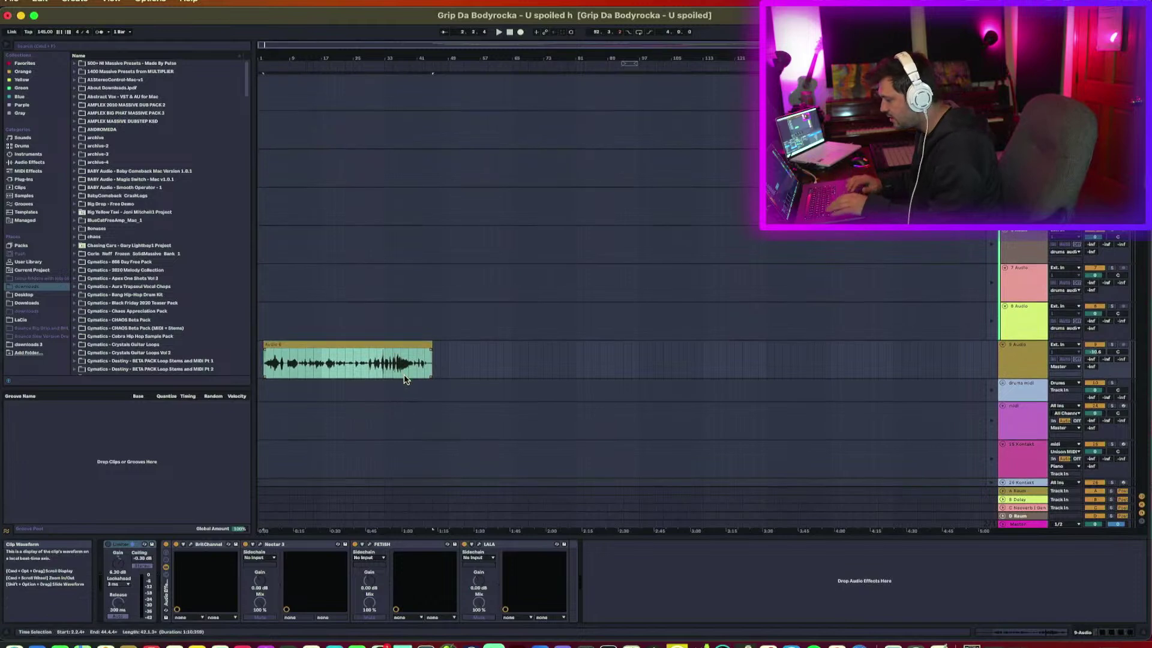
scroll(405, 379, down, 1)
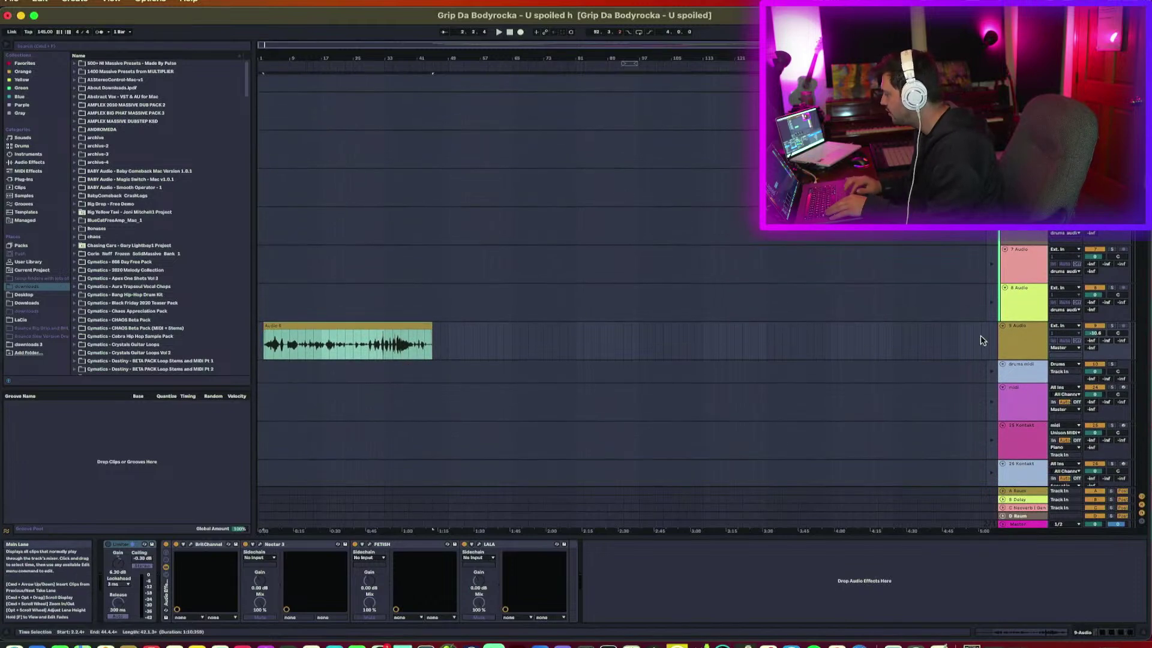
key(super+j)
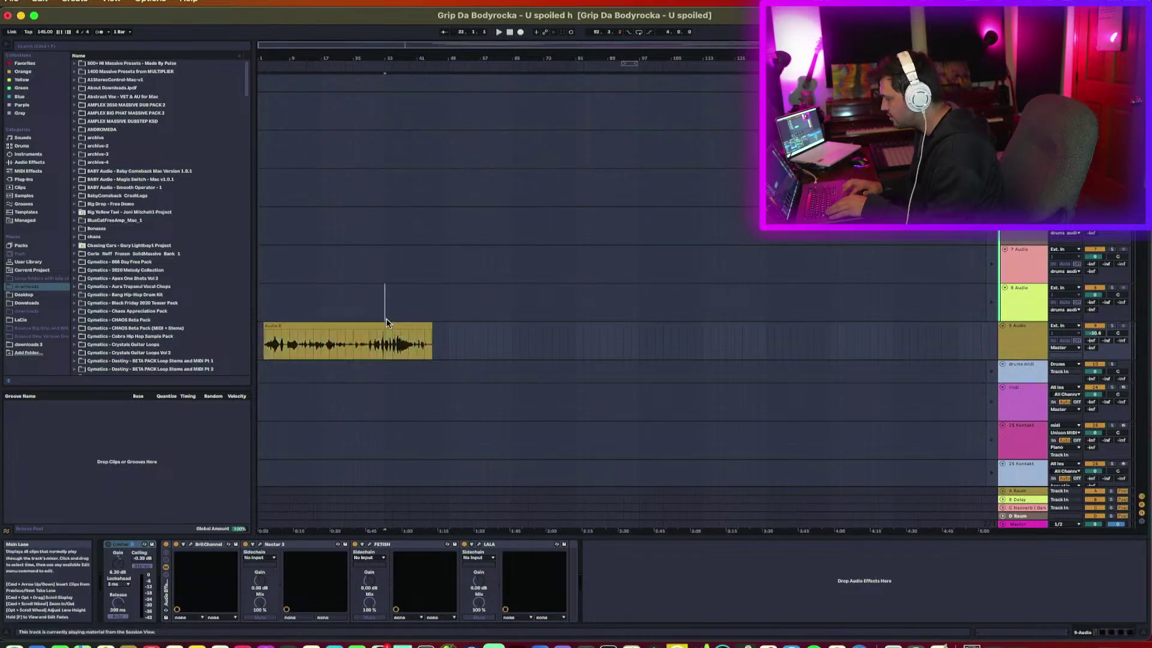
scroll(1033, 330, down, 4)
click(1096, 249)
scroll(976, 342, down, 15)
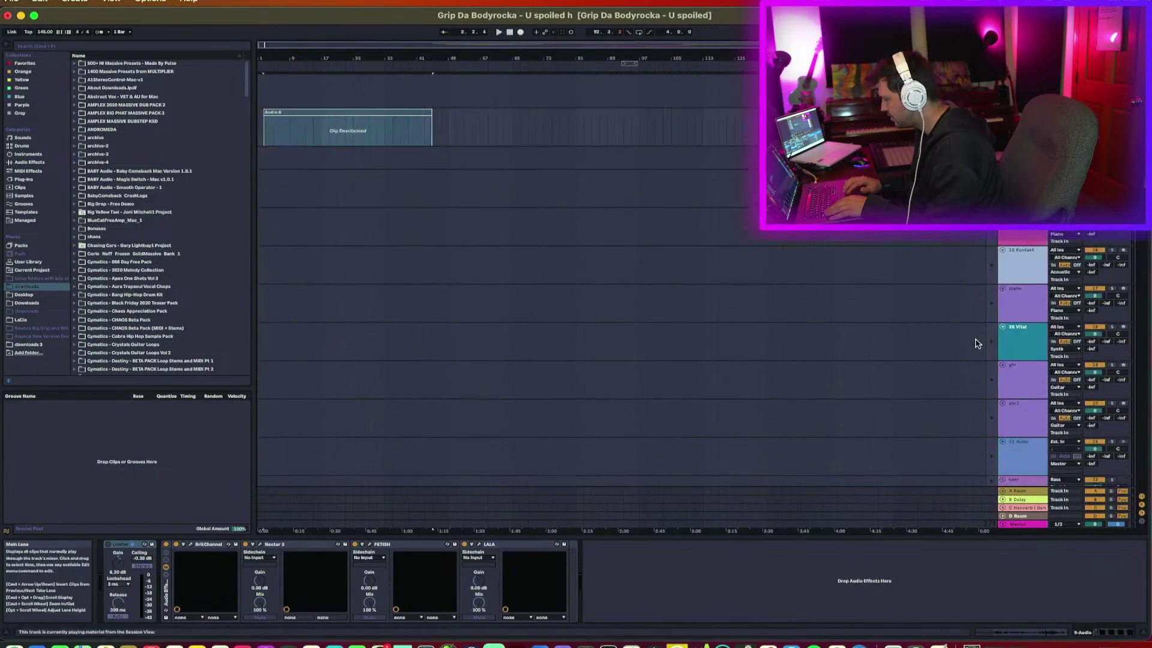
Examine the arrangement between the opening audio clip and the grouped drum tracks, selecting the Smart Clap track.
scroll(975, 343, up, 3)
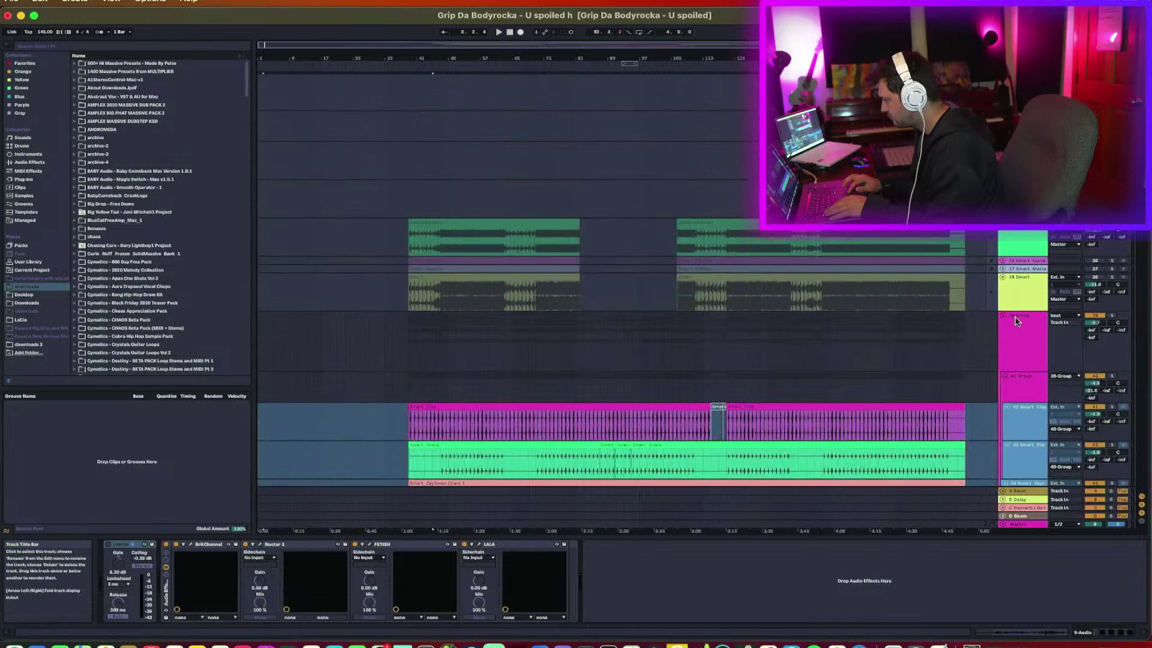
click(1014, 310)
scroll(1015, 310, up, 12)
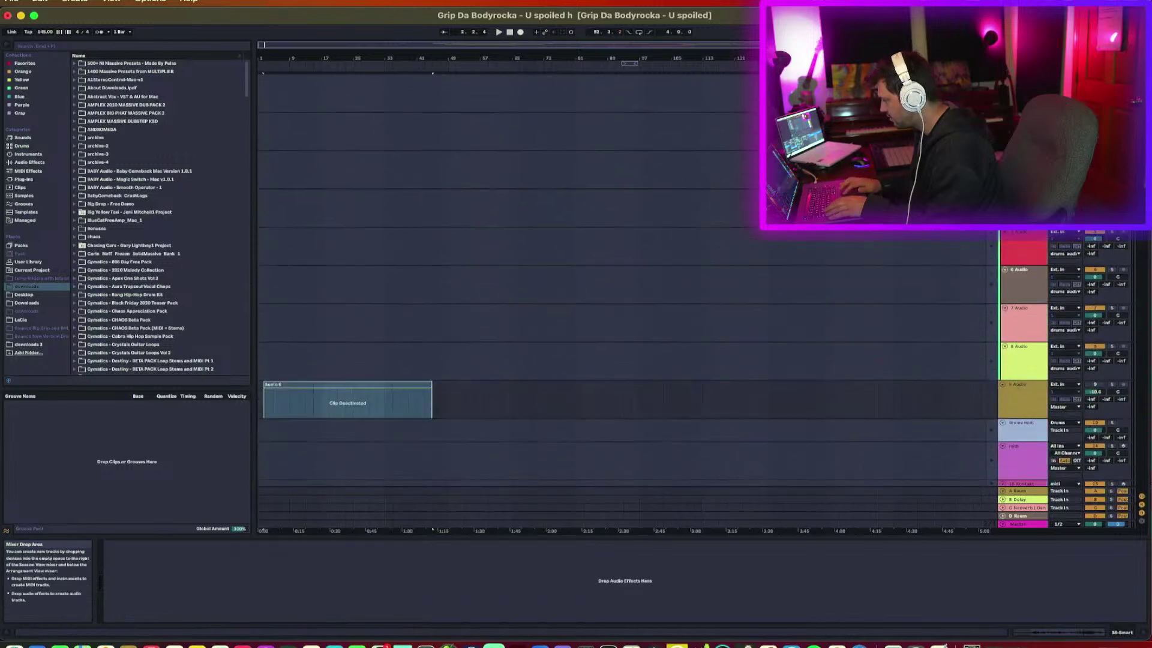
click(1014, 316)
scroll(1012, 318, down, 12)
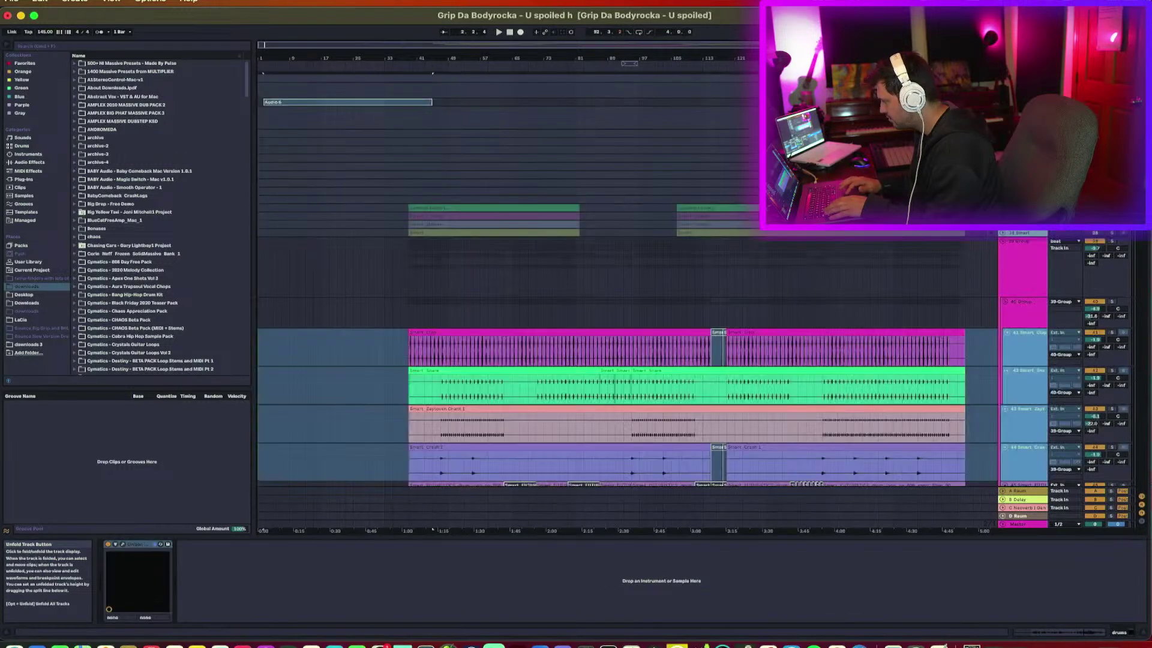
click(1017, 336)
scroll(1017, 336, down, 5)
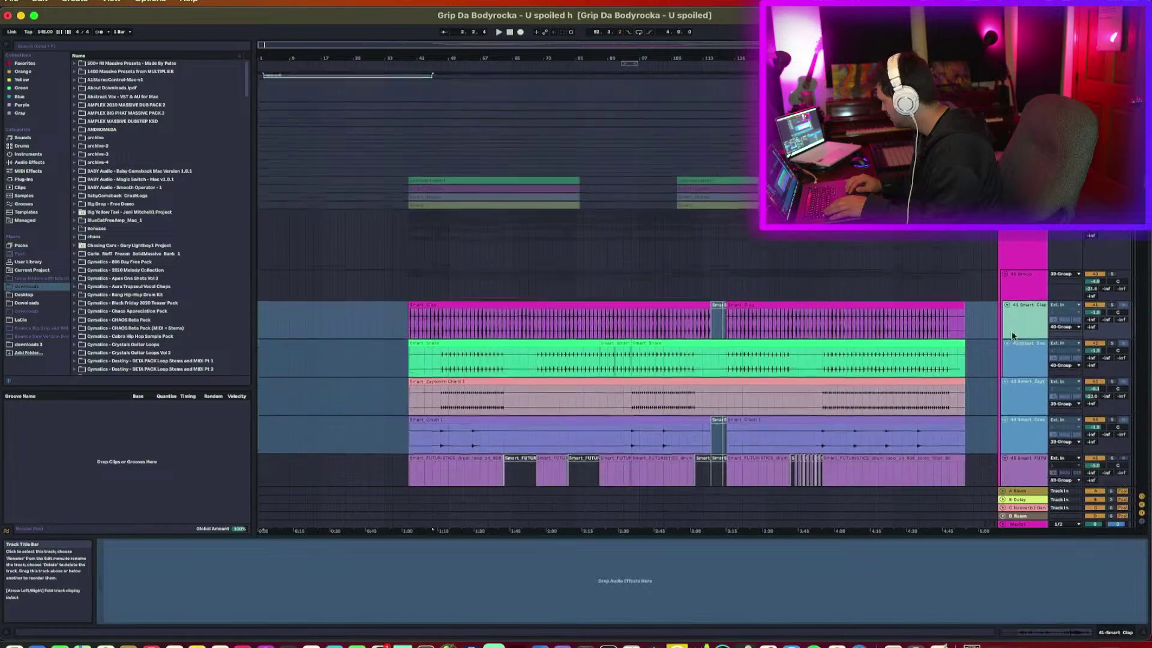
scroll(1016, 340, down, 4)
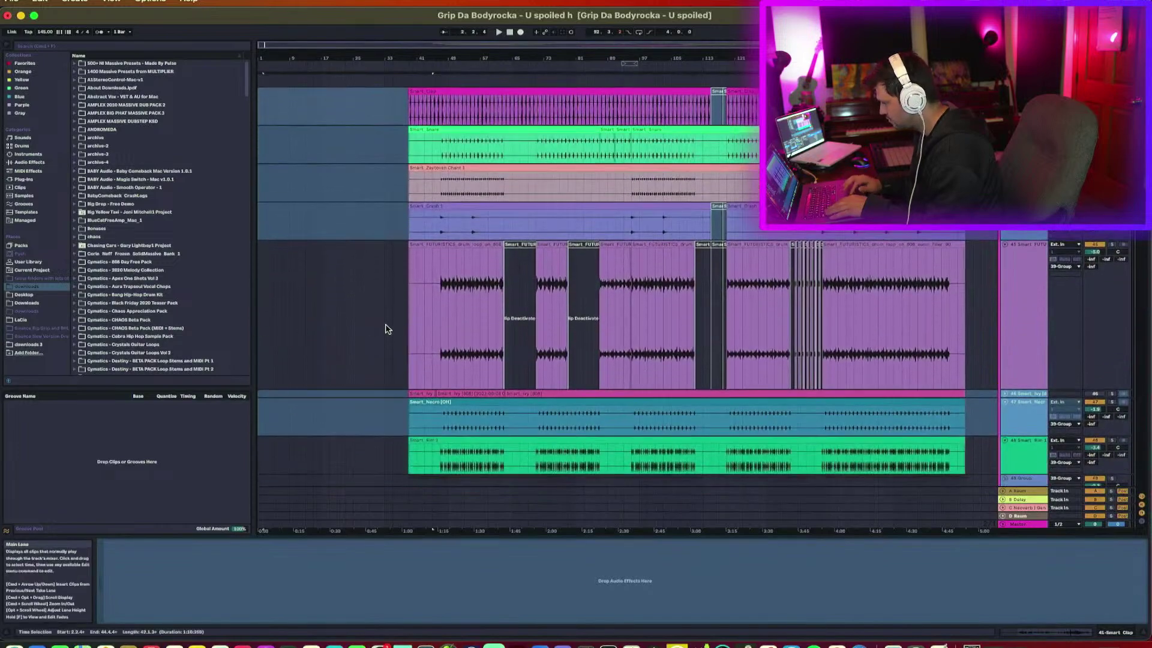
Place the insert marker at 39.1.1, where the Smart Clap and drum loop clips begin.
click(406, 332)
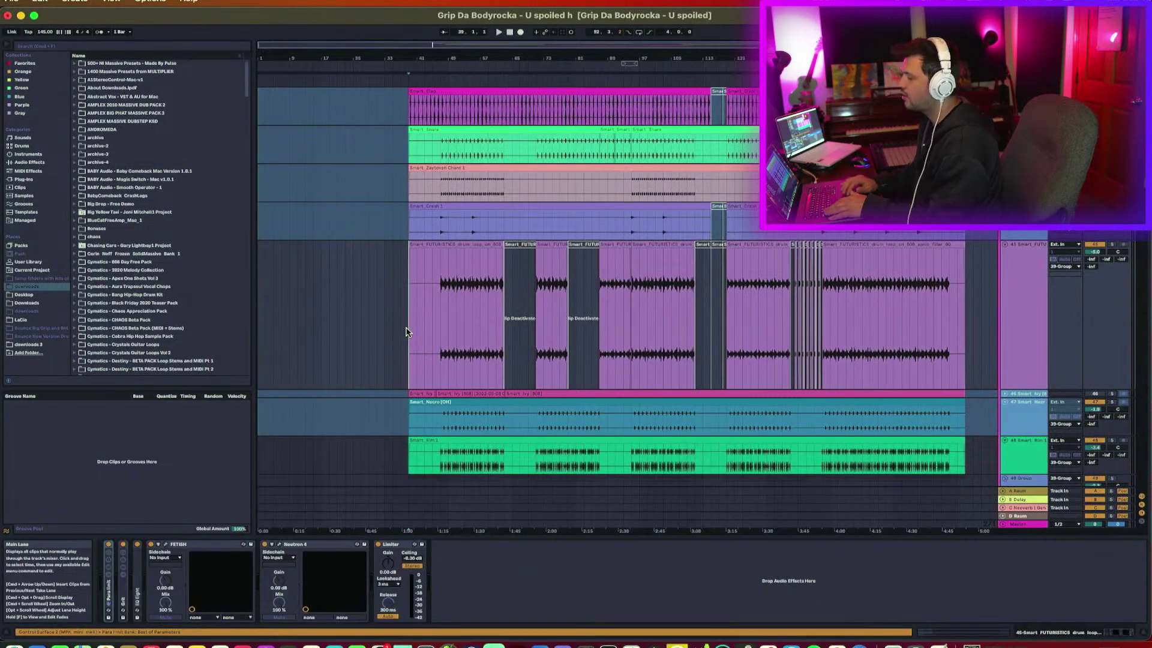
scroll(406, 331, up, 4)
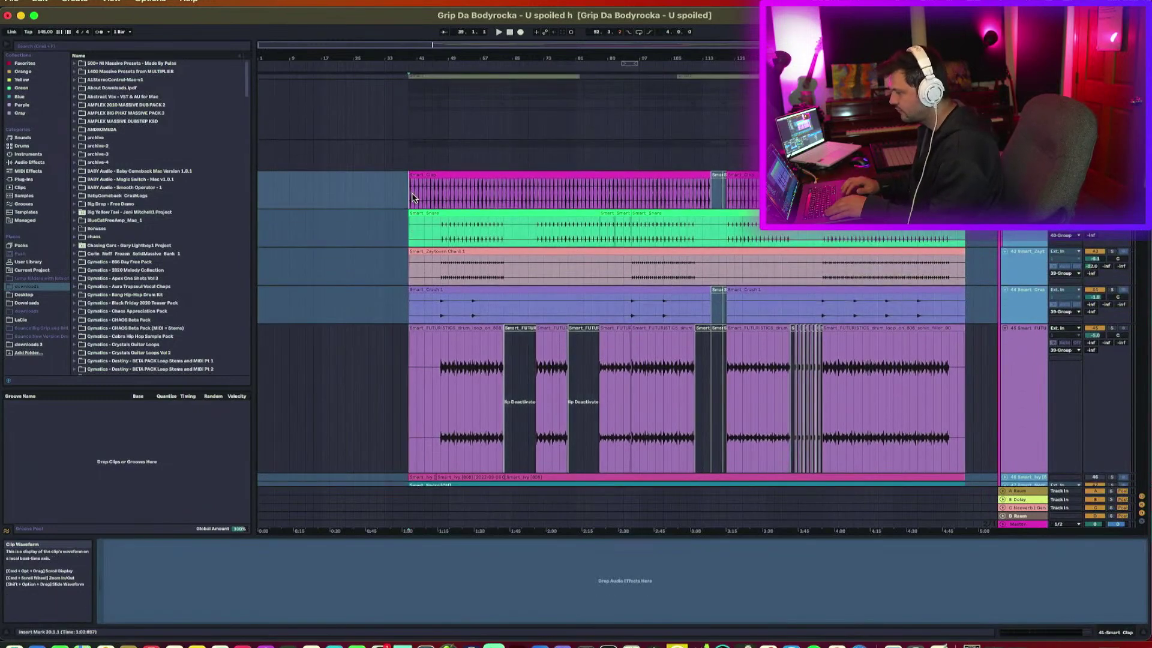
click(412, 194)
scroll(414, 228, down, 2)
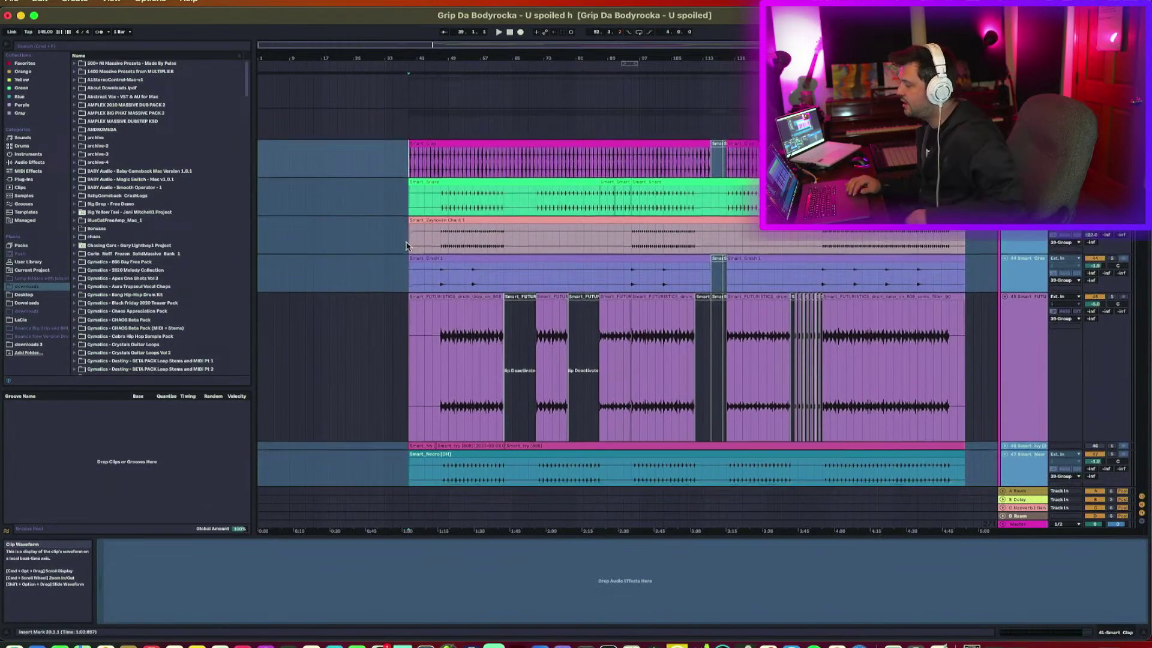
scroll(405, 246, down, 3)
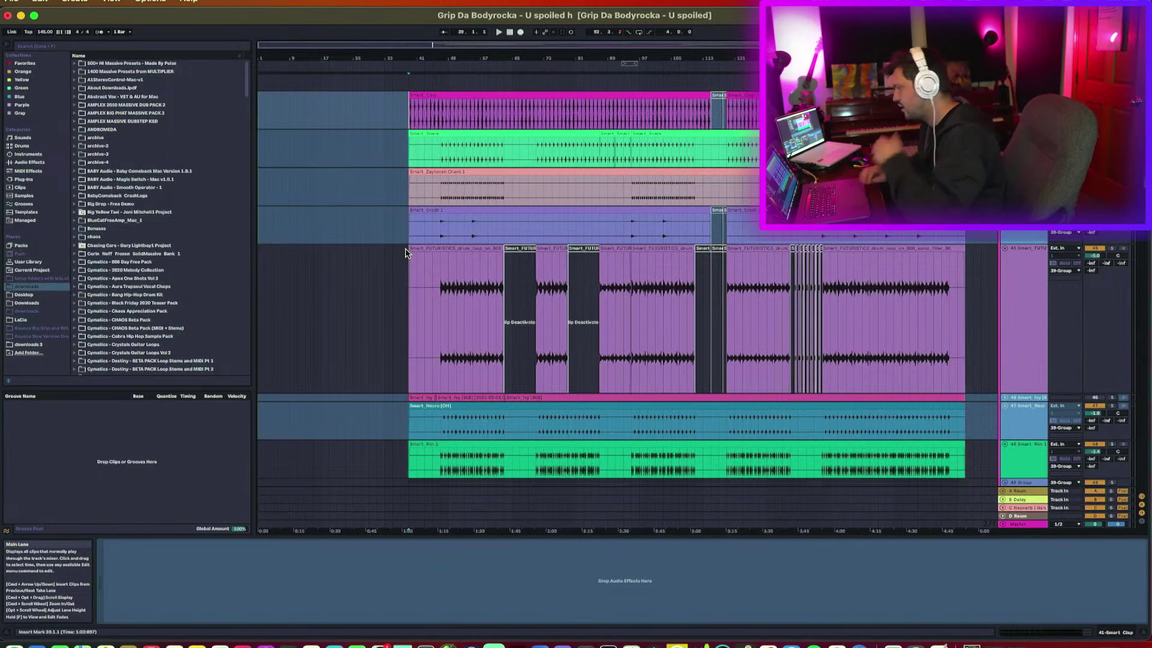
Fold the upper Smart Kick track in the kick group above the Ivy 808 track.
scroll(564, 276, down, 12)
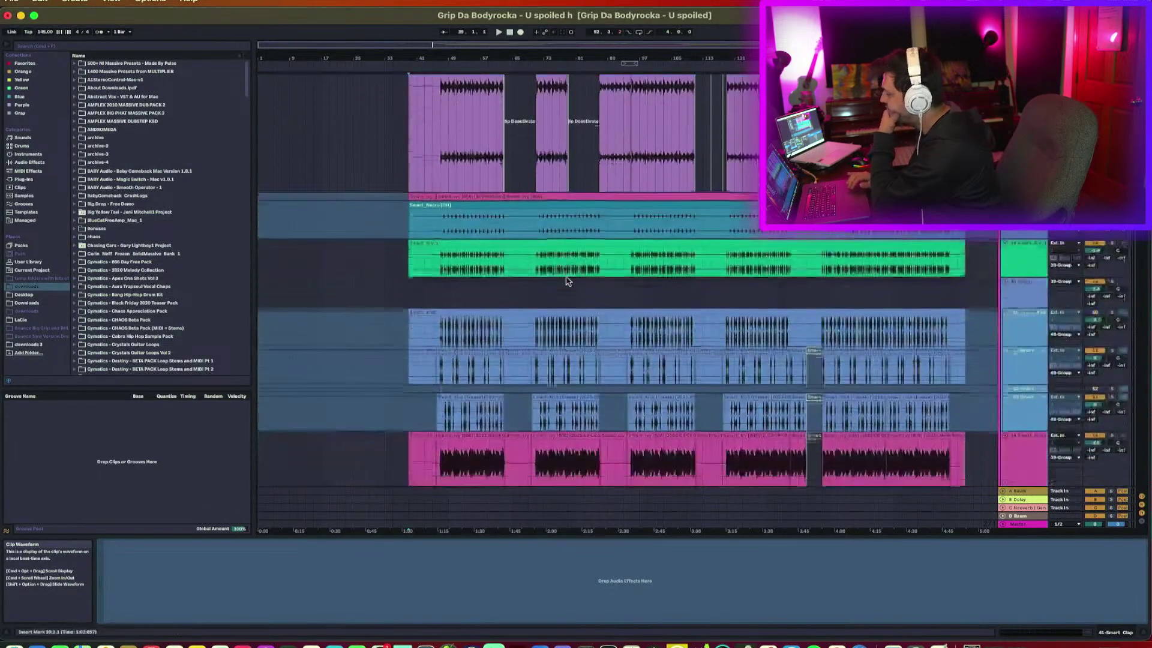
scroll(568, 281, down, 8)
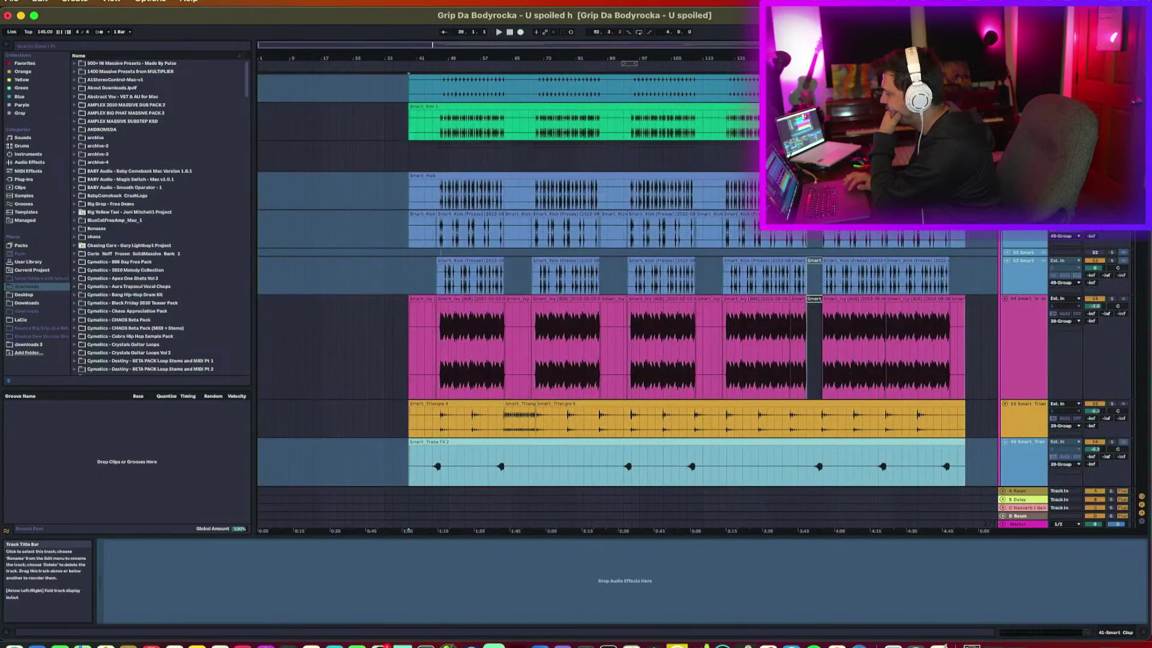
click(1005, 175)
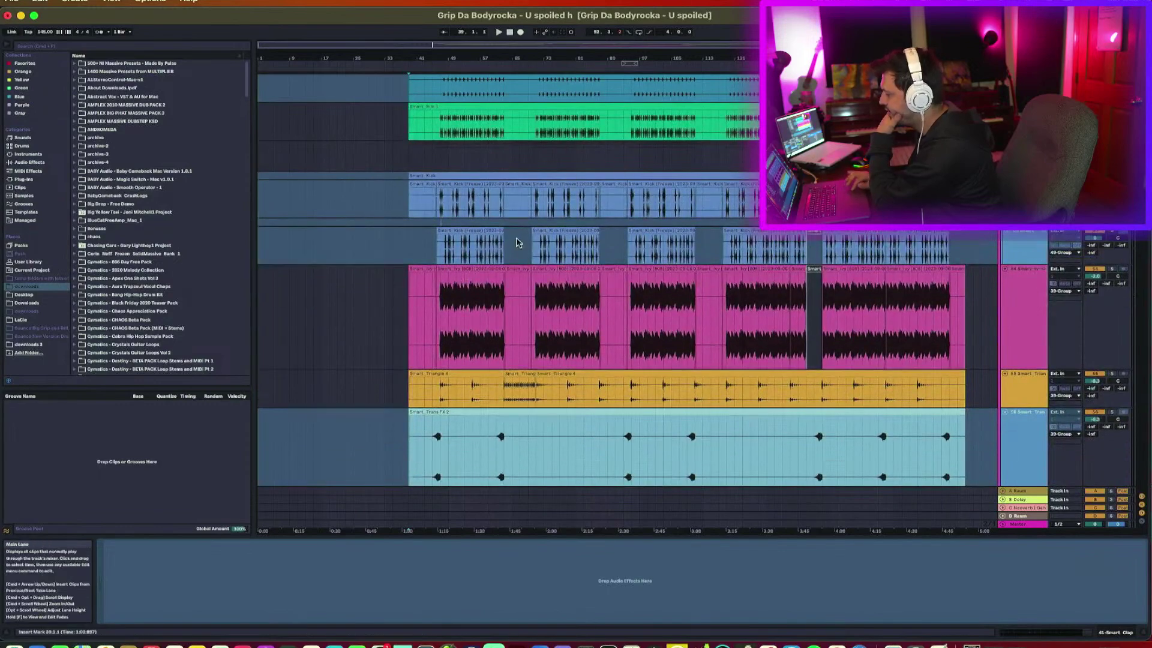
Compare the kick hits with the Ivy 808 waveform around bar 54, marking the short gap before the 808 note at 54.2.
drag(487, 58, 488, 114)
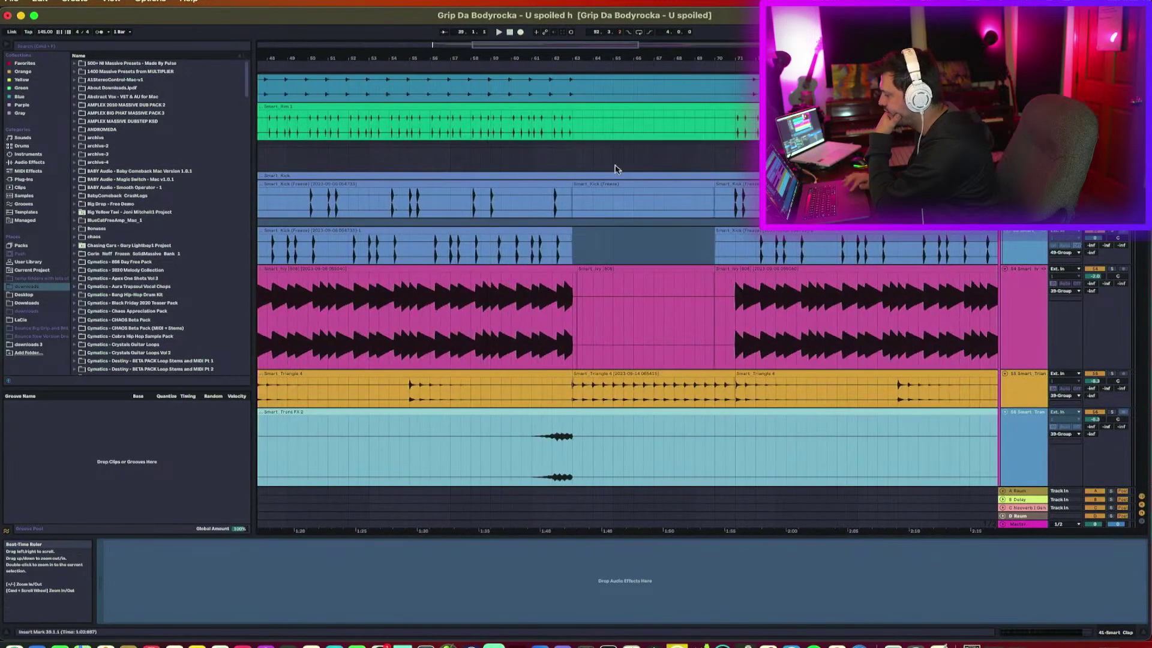
click(1020, 232)
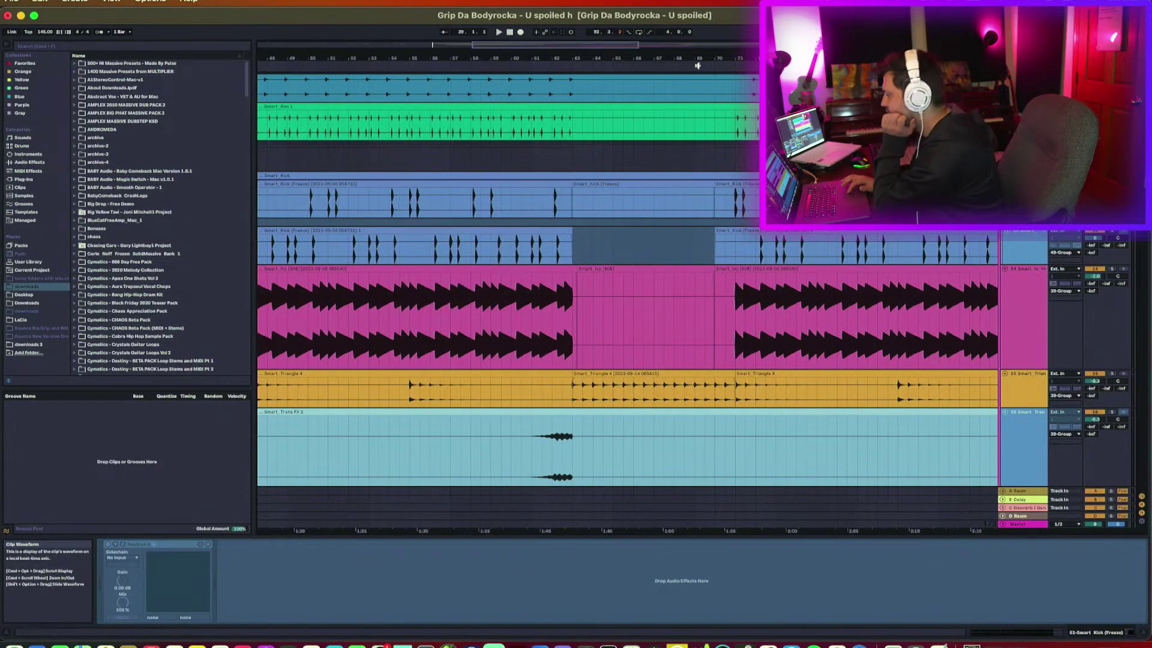
drag(534, 57, 534, 27)
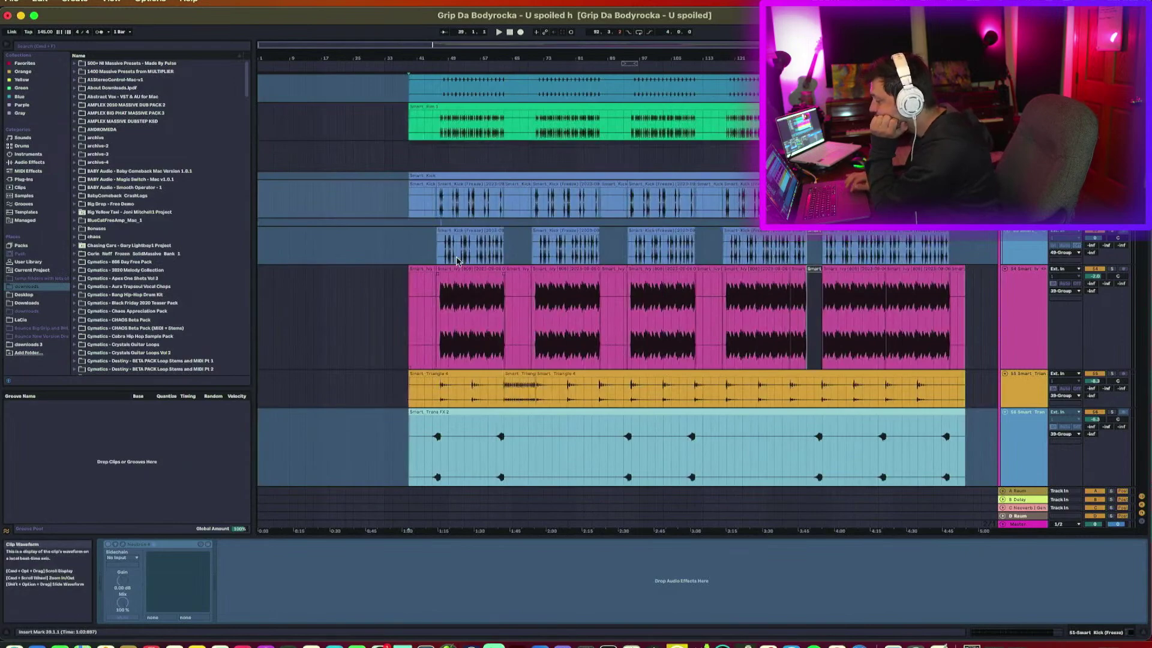
drag(470, 58, 498, 144)
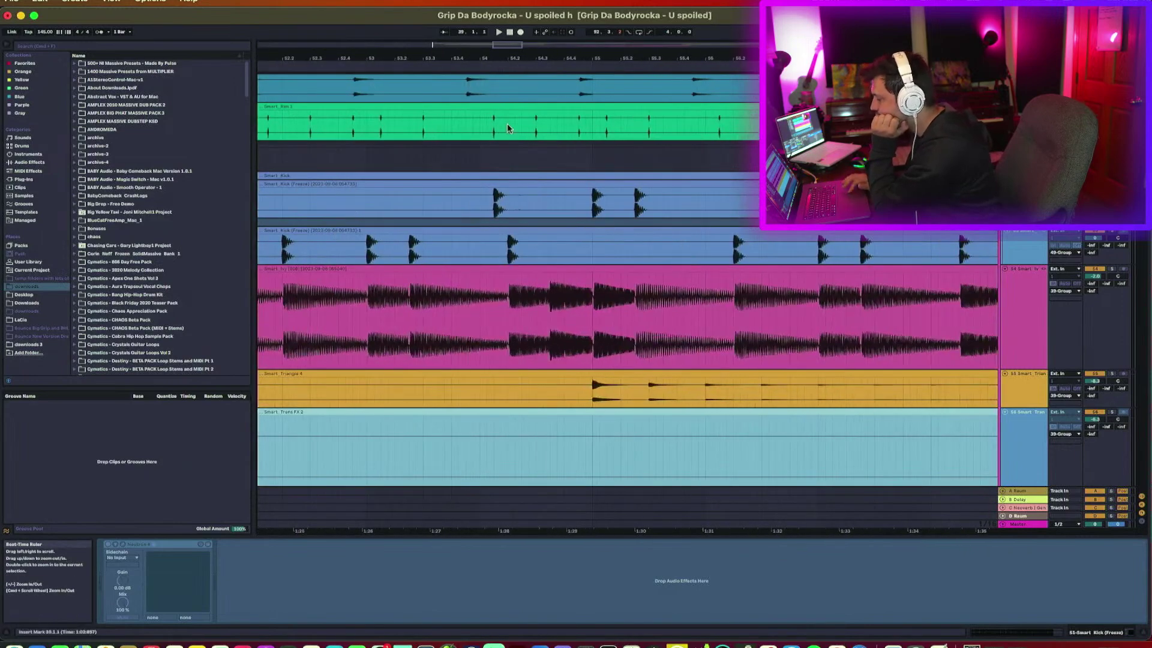
drag(545, 64, 547, 117)
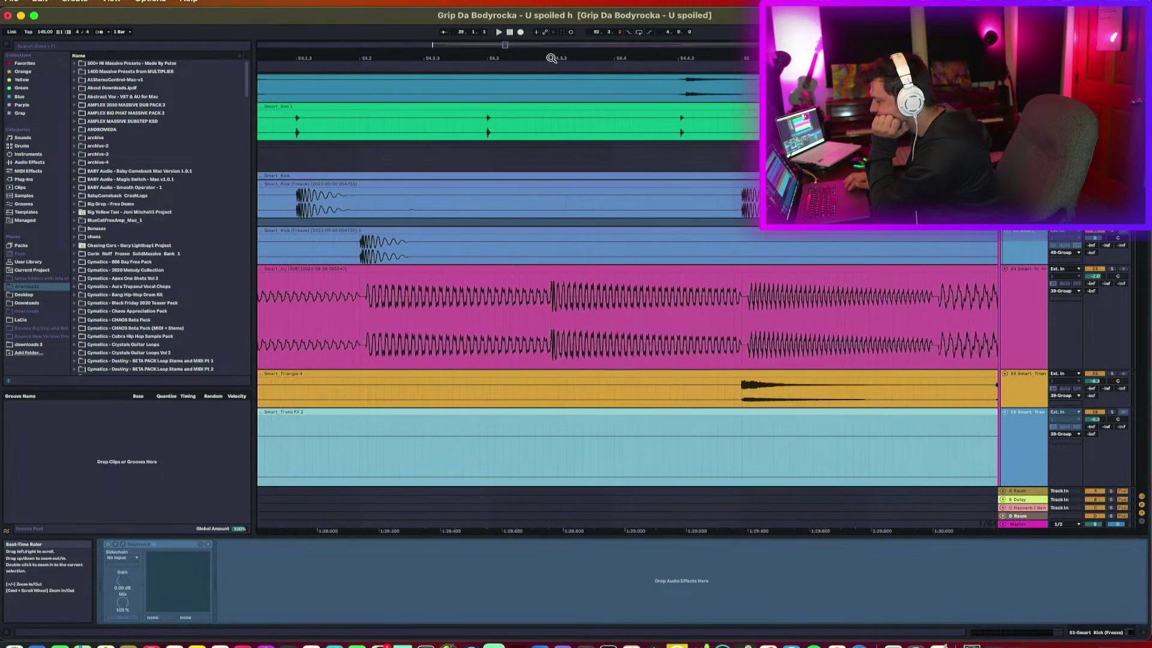
click(364, 318)
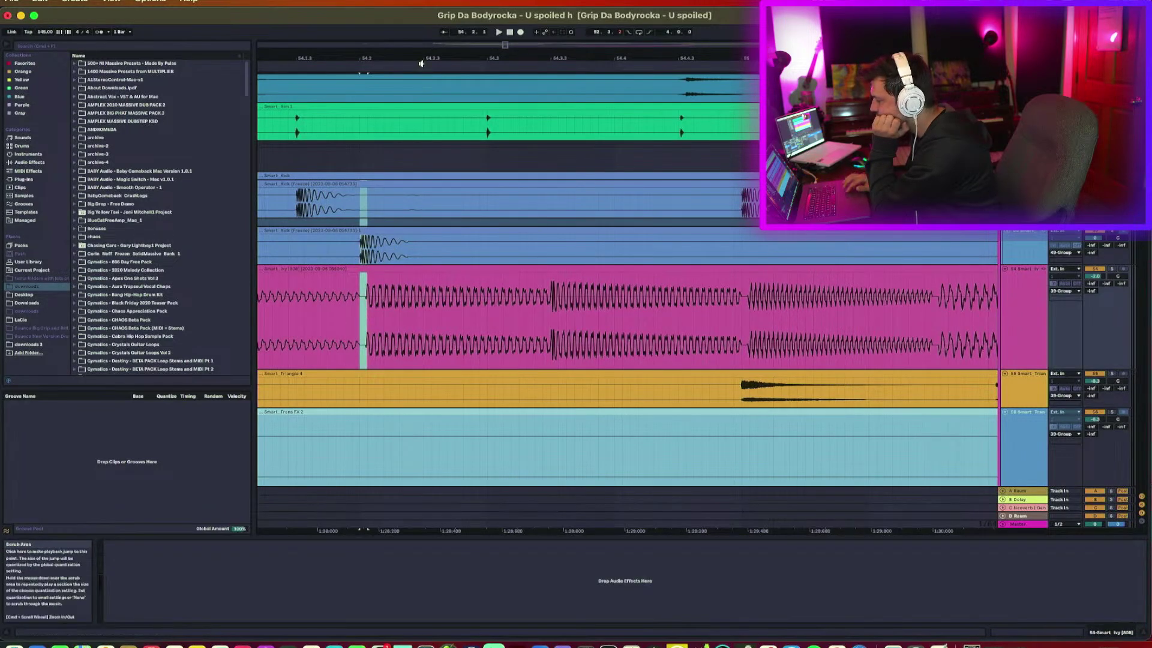
mouse_move(391, 60)
mouse_down()
mouse_move(391, 108)
mouse_move(391, 72)
mouse_up()
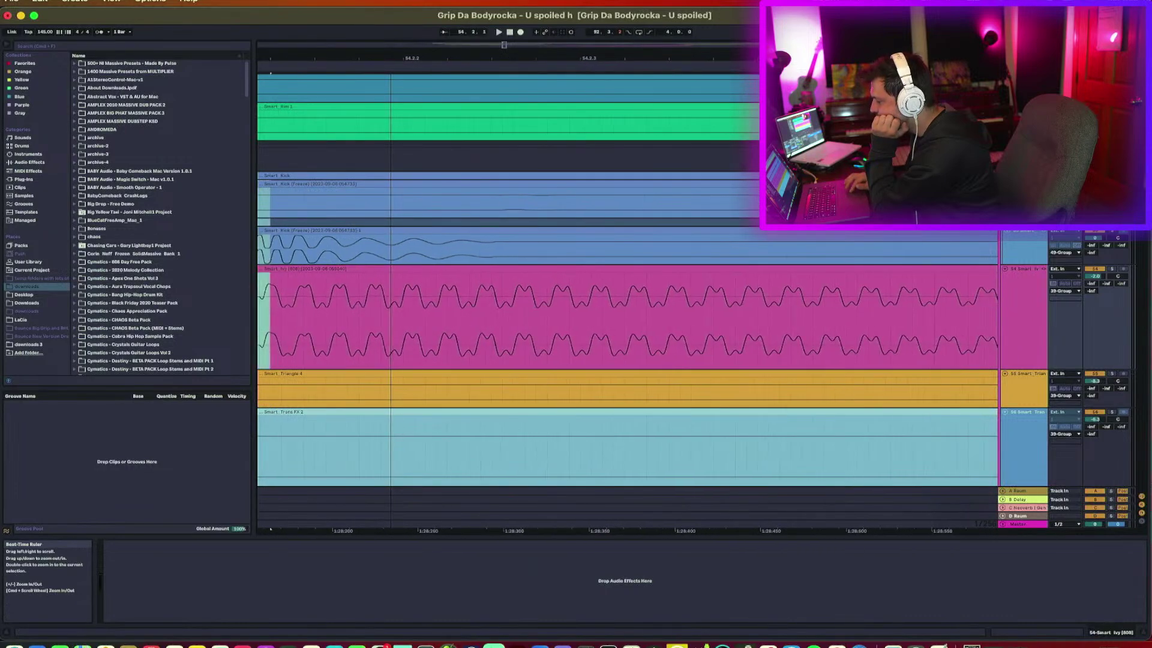
scroll(398, 347, left, 5)
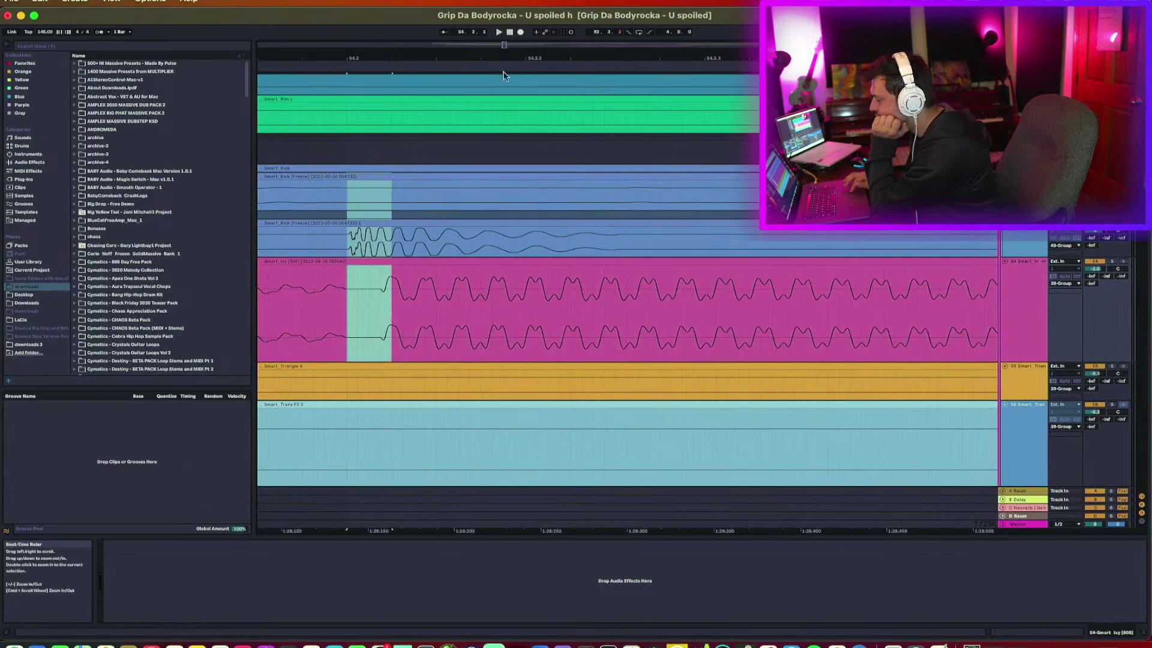
drag(507, 64, 506, 53)
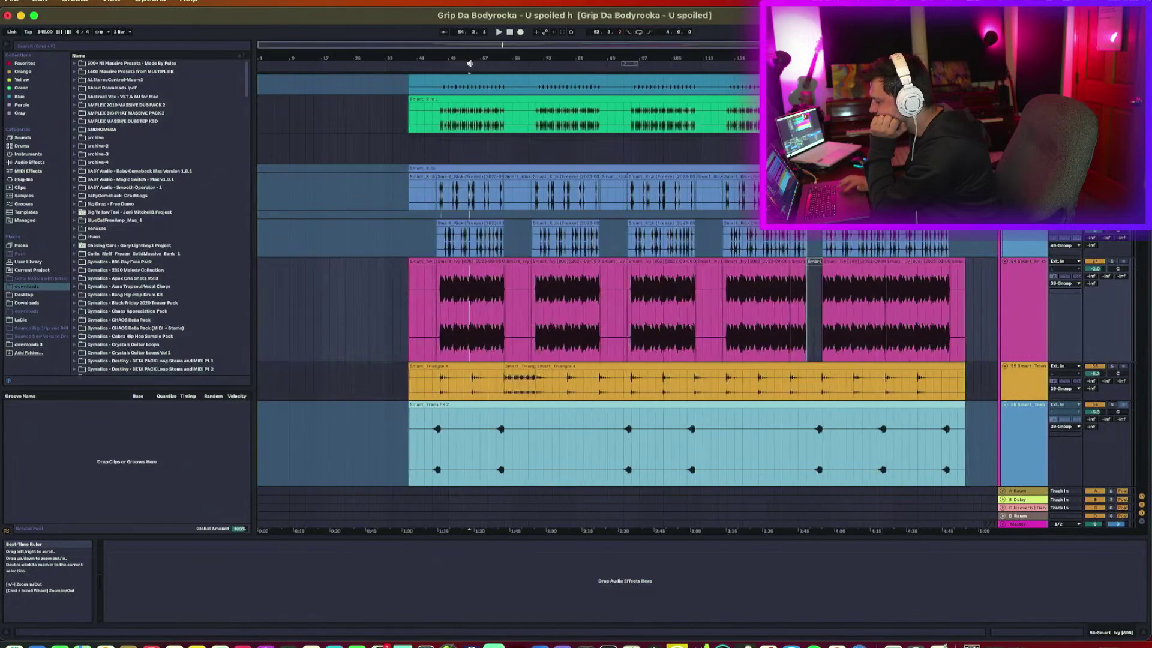
Play the arrangement from bar 132 and then from bar 39, where the Smart Trans FX clip begins.
scroll(512, 280, down, 5)
scroll(512, 281, up, 5)
scroll(512, 280, down, 5)
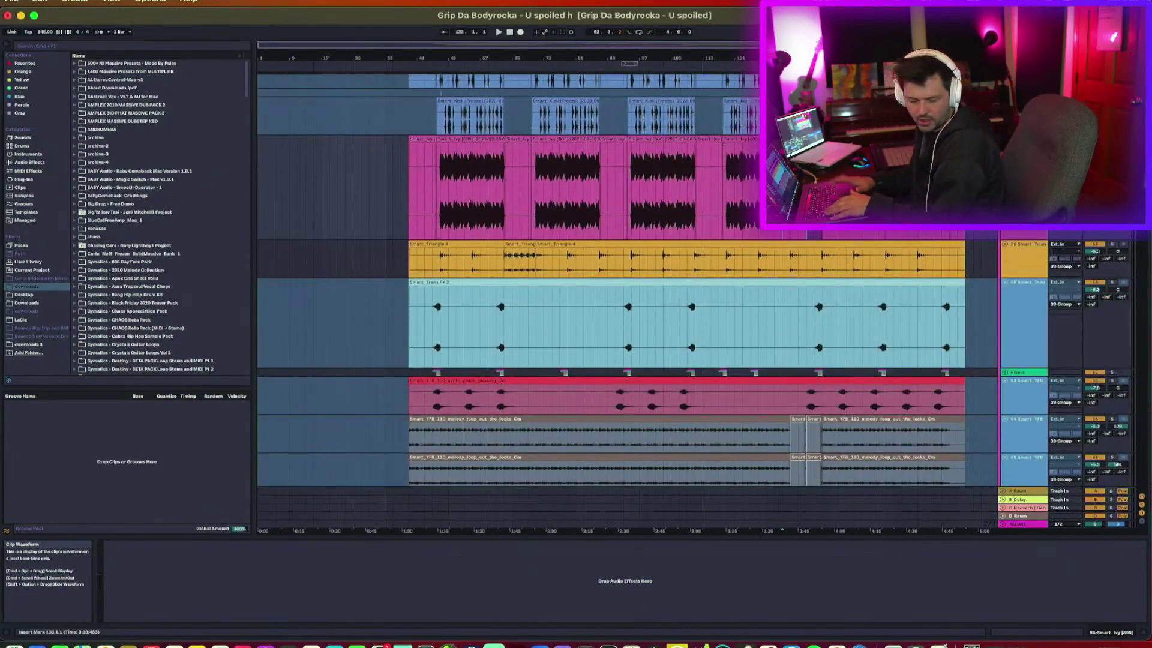
scroll(797, 242, down, 4)
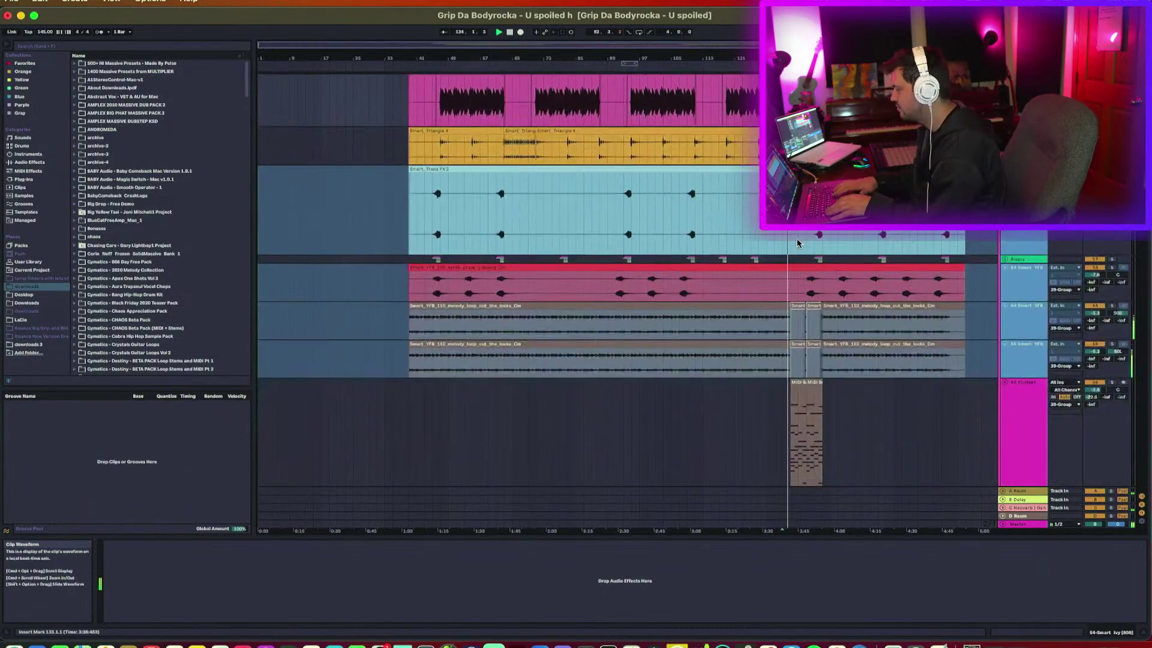
click(352, 216)
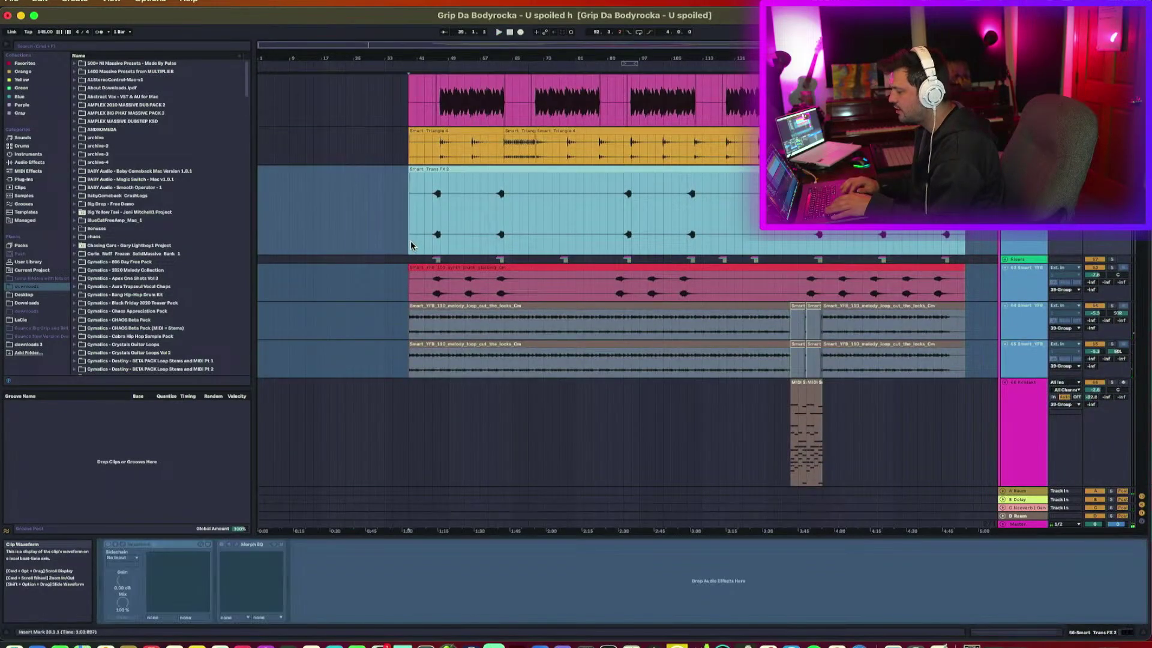
key(space)
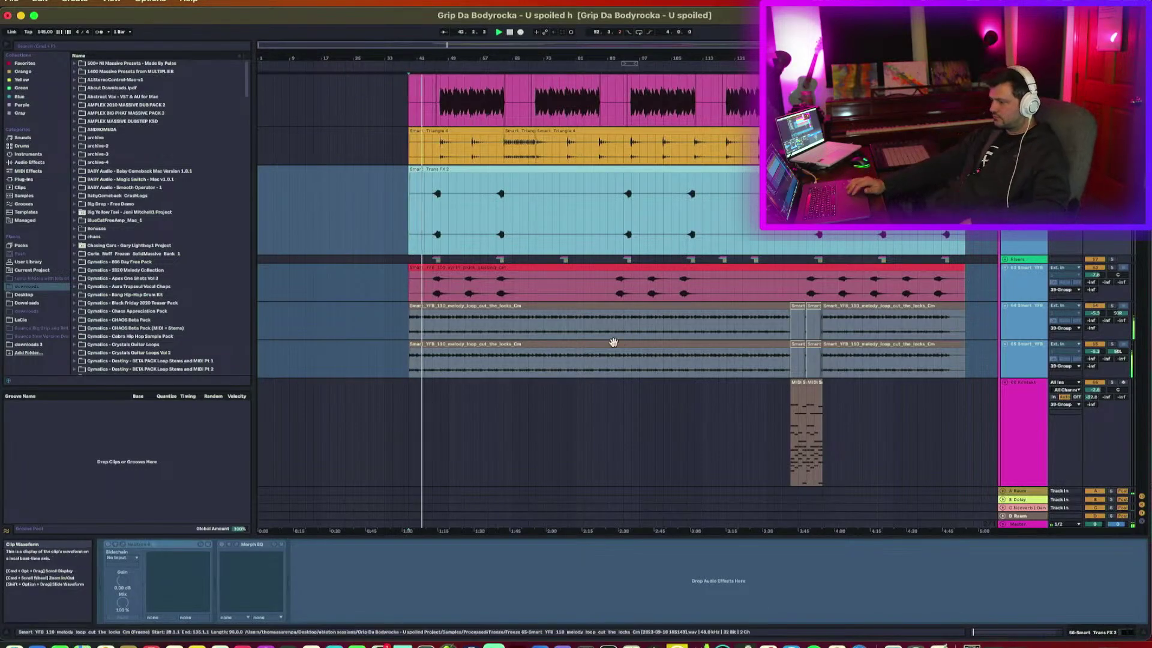
Duplicate the Uni Backup track whose only clip begins just before bar 42.
scroll(613, 342, up, 5)
scroll(613, 342, down, 10)
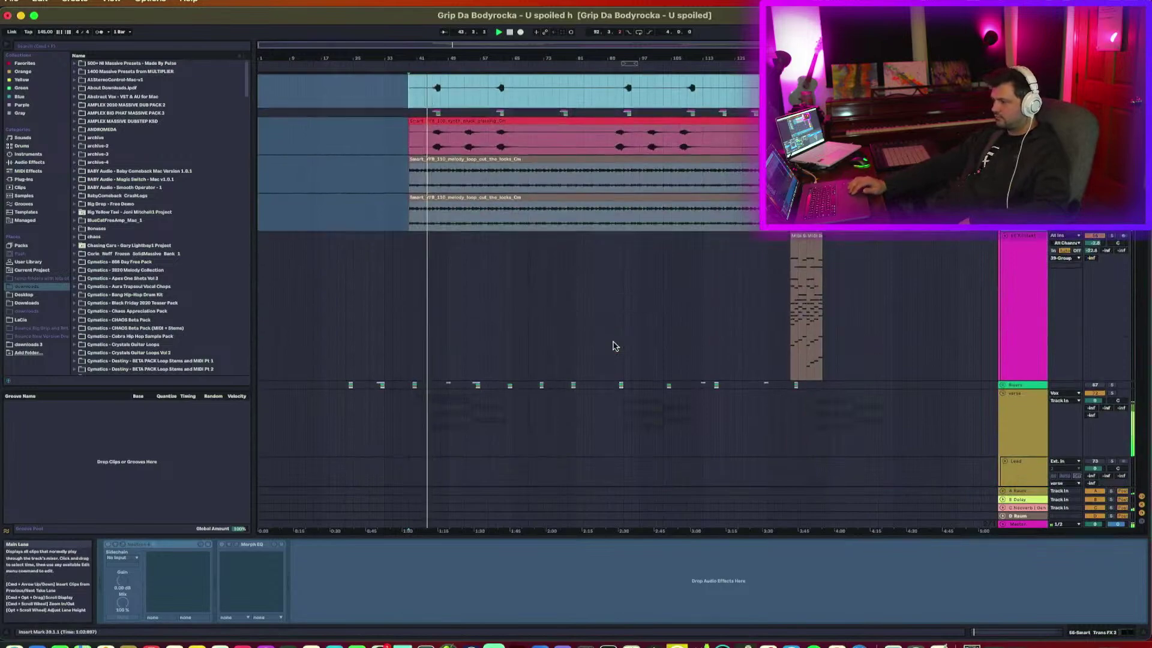
scroll(613, 345, down, 15)
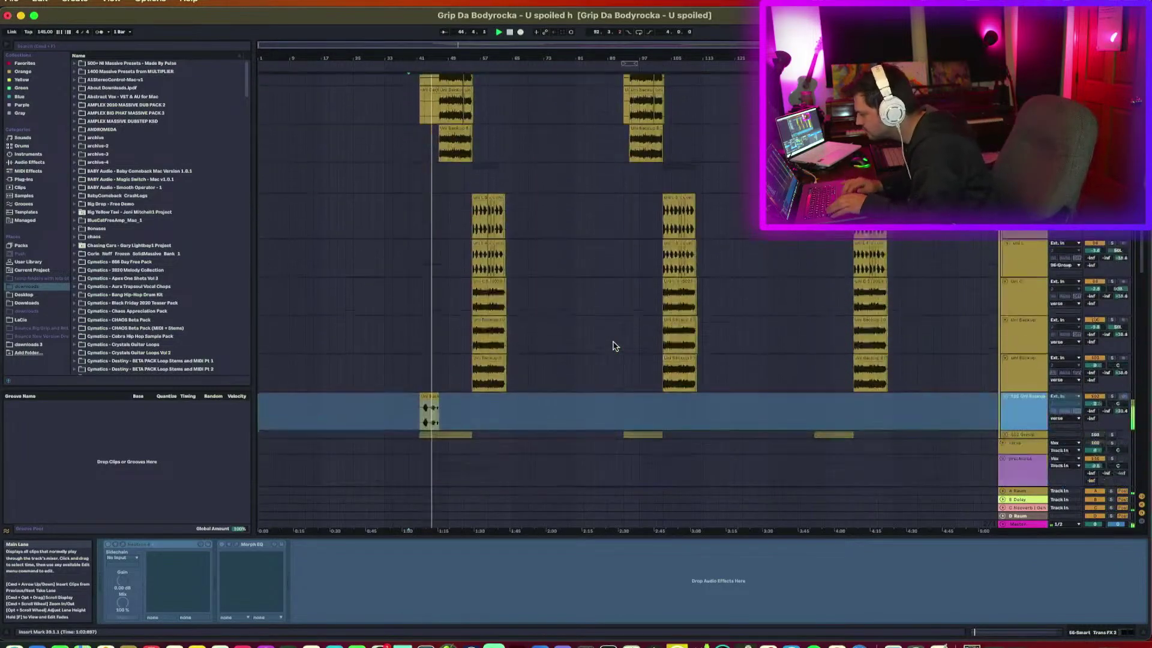
scroll(613, 346, down, 4)
scroll(613, 345, up, 1)
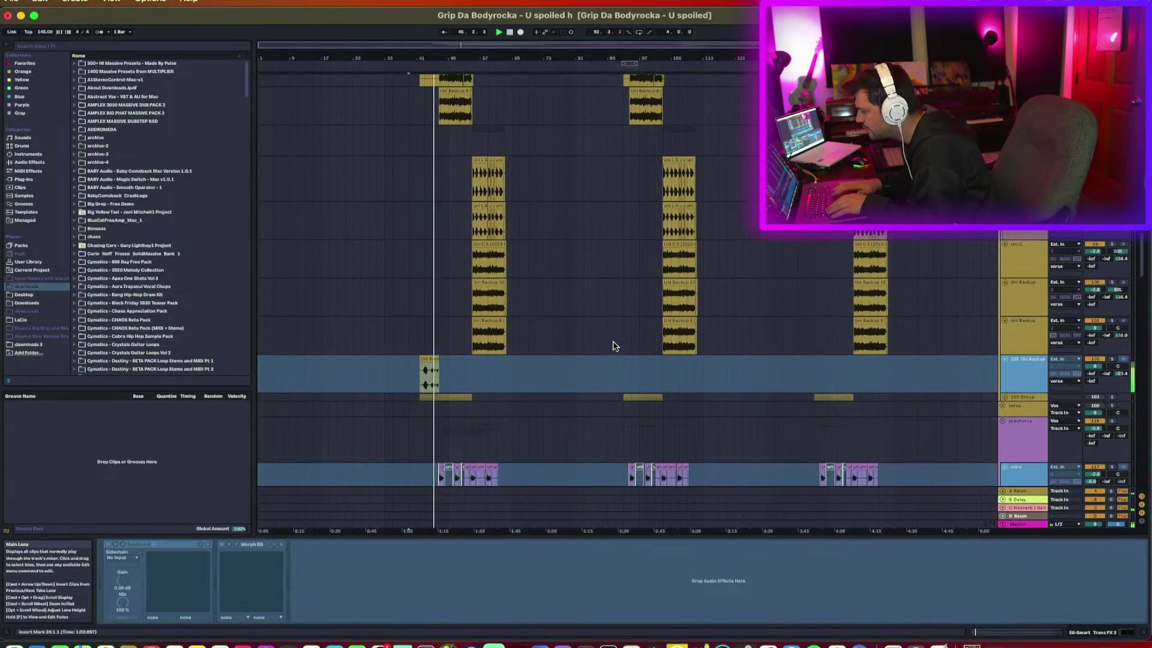
click(1017, 381)
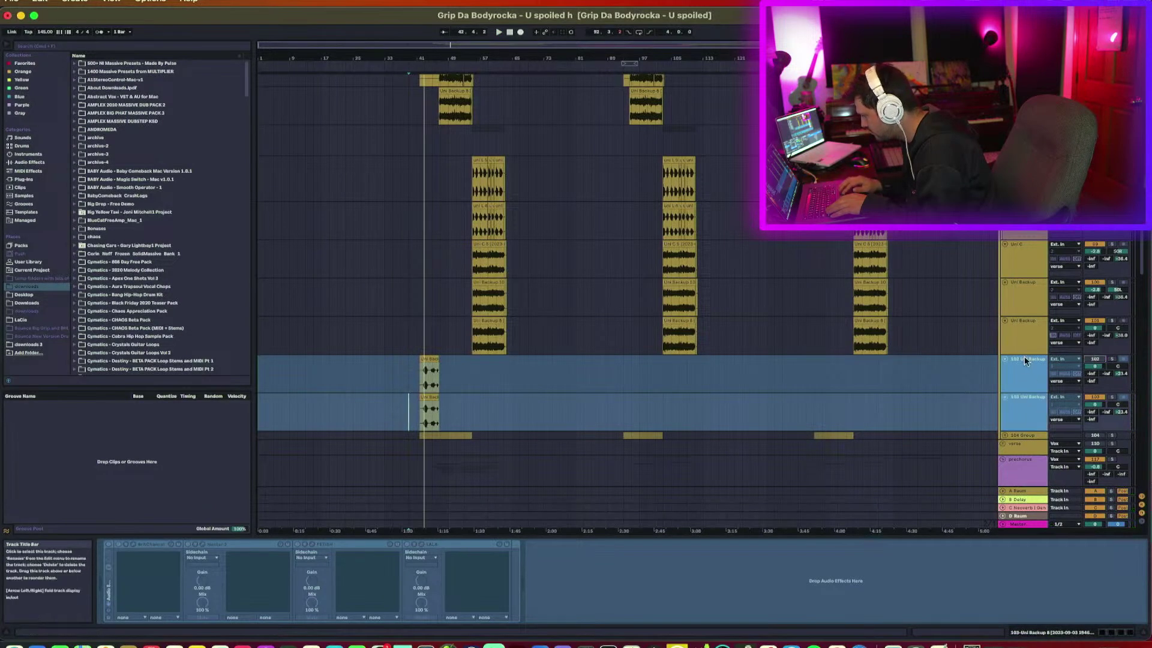
Fold the original Uni Backup track and flatten its frozen duplicate directly below.
click(1006, 360)
right_click(1020, 383)
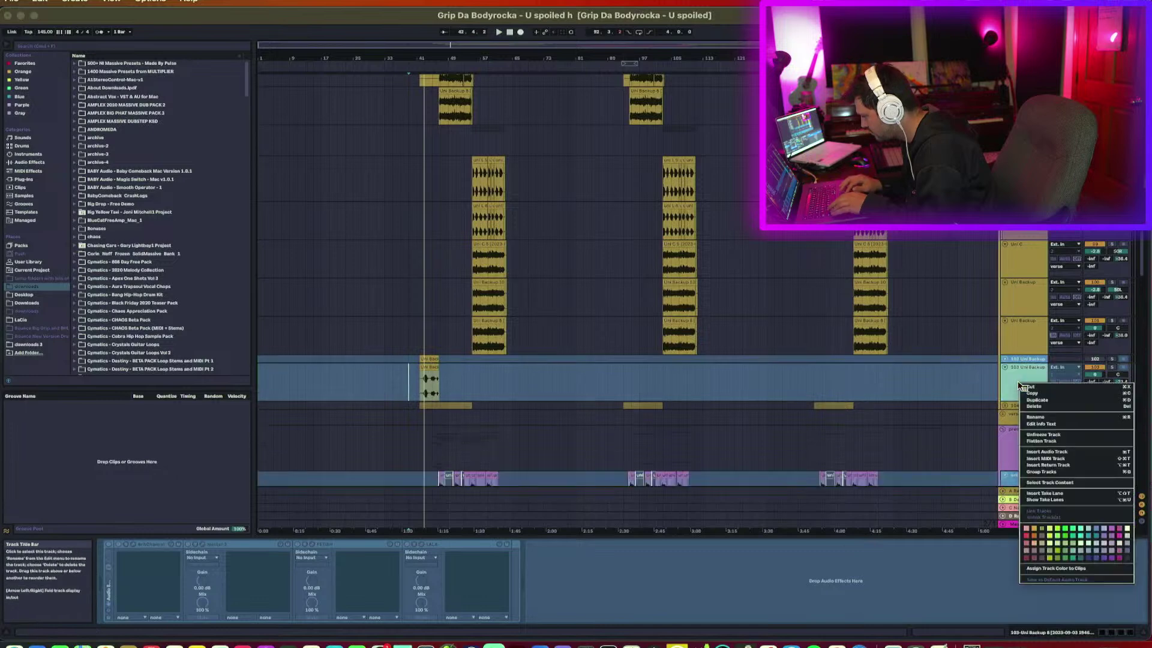
click(1031, 441)
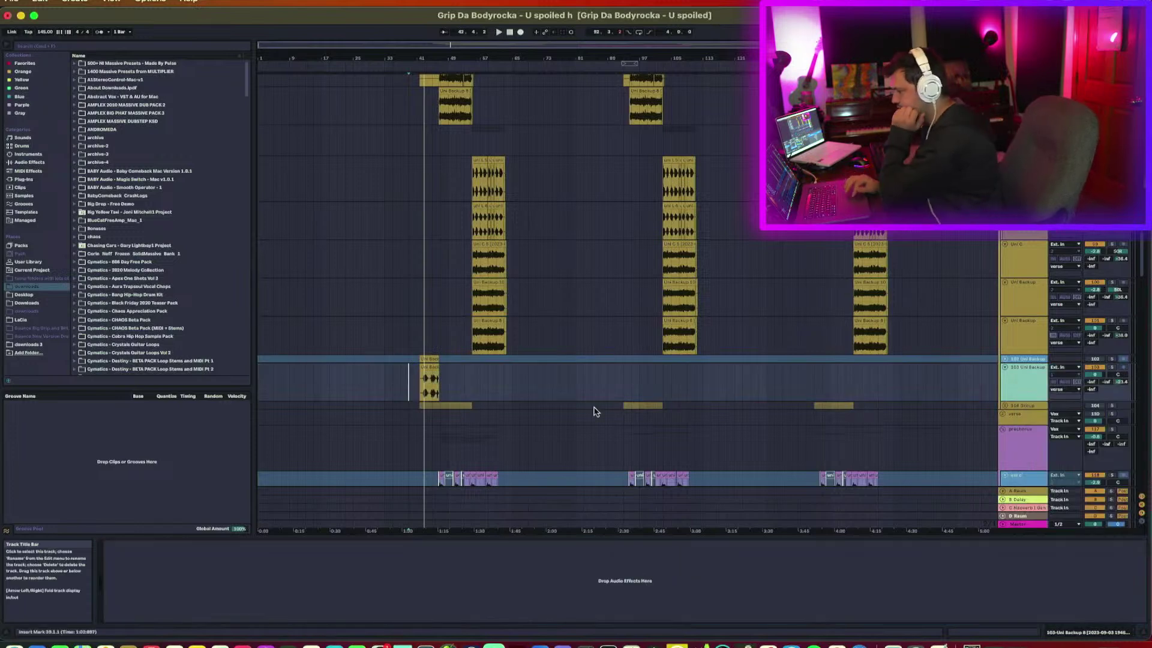
Delete the silent start of the flattened Uni Backup clip up to about 42.3.3 and play the trimmed clip.
drag(418, 62, 420, 282)
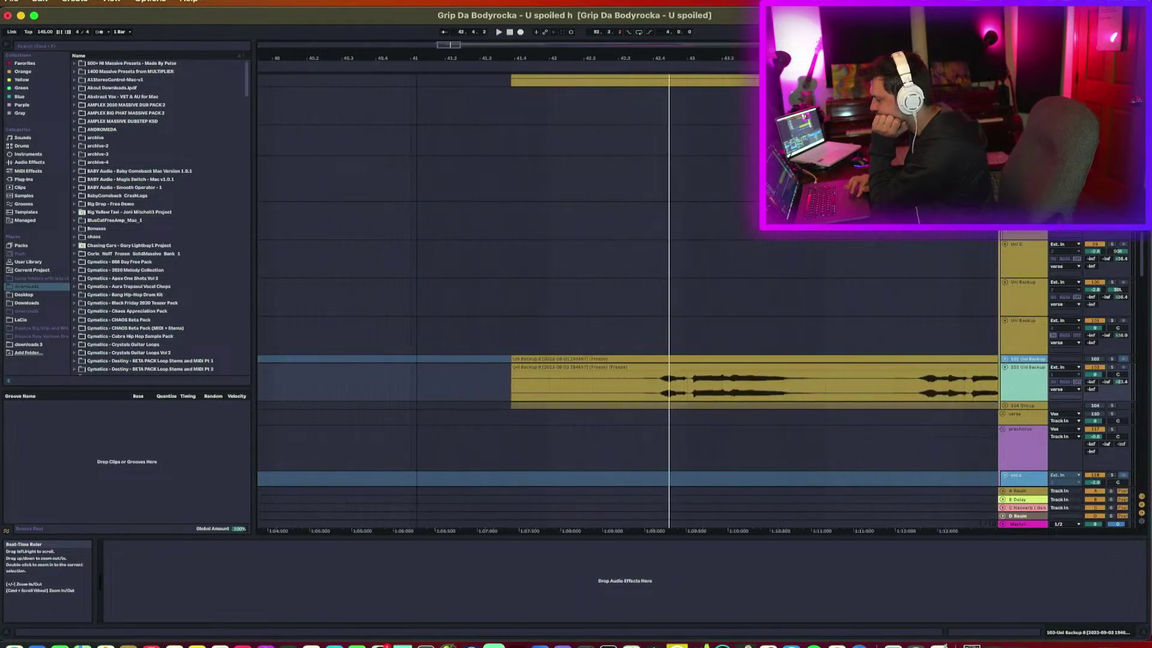
drag(636, 394, 445, 393)
key(Delete)
key(space)
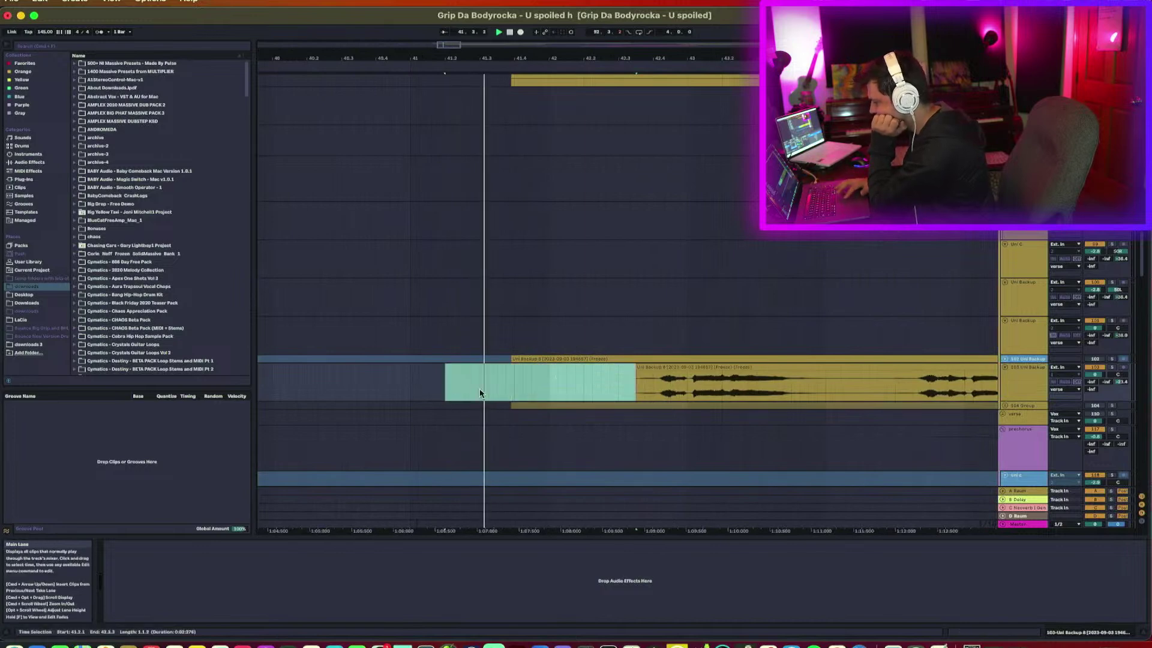
click(640, 375)
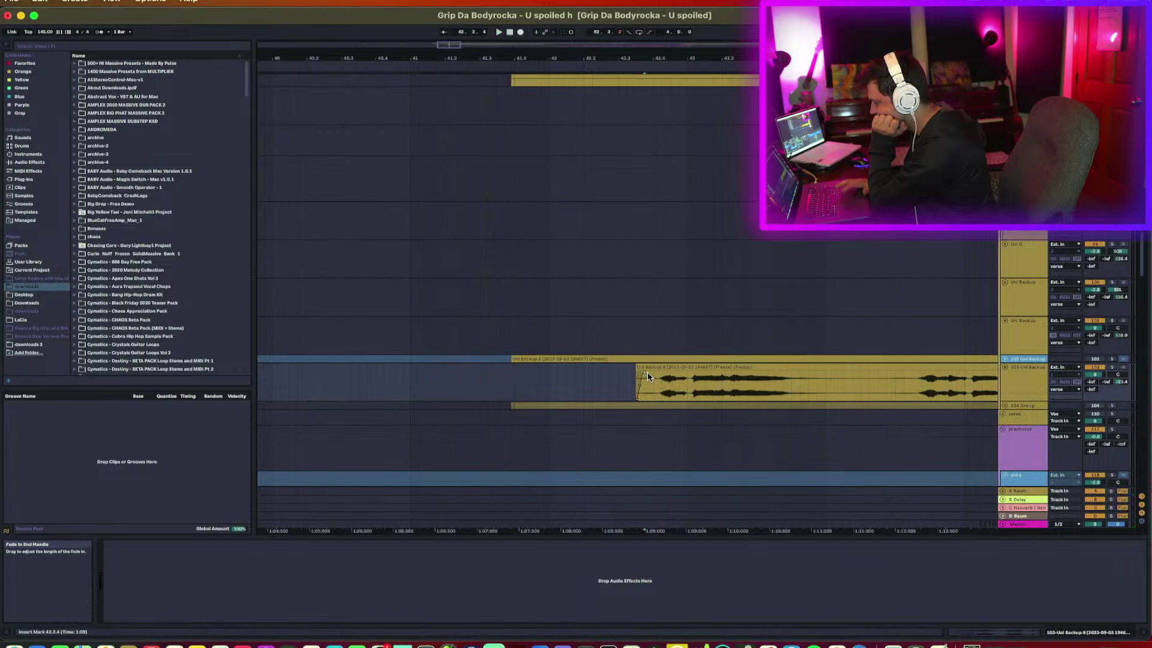
key(space)
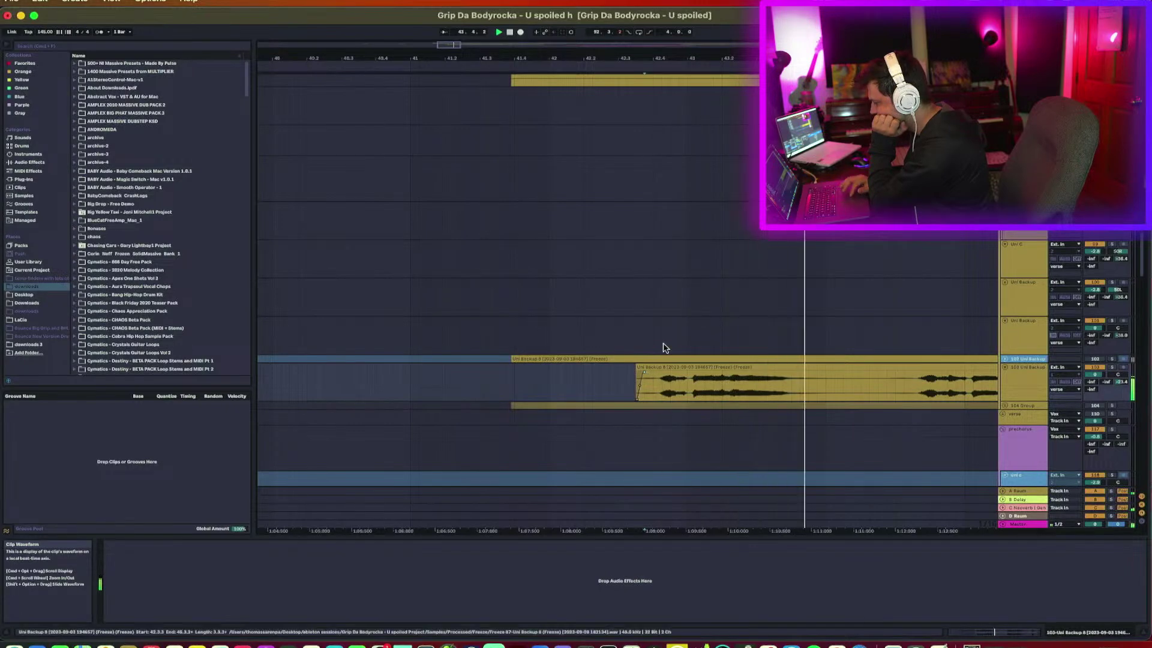
Try to split the flattened Uni Backup clip at about 44.1.4, between its two phrases.
click(809, 400)
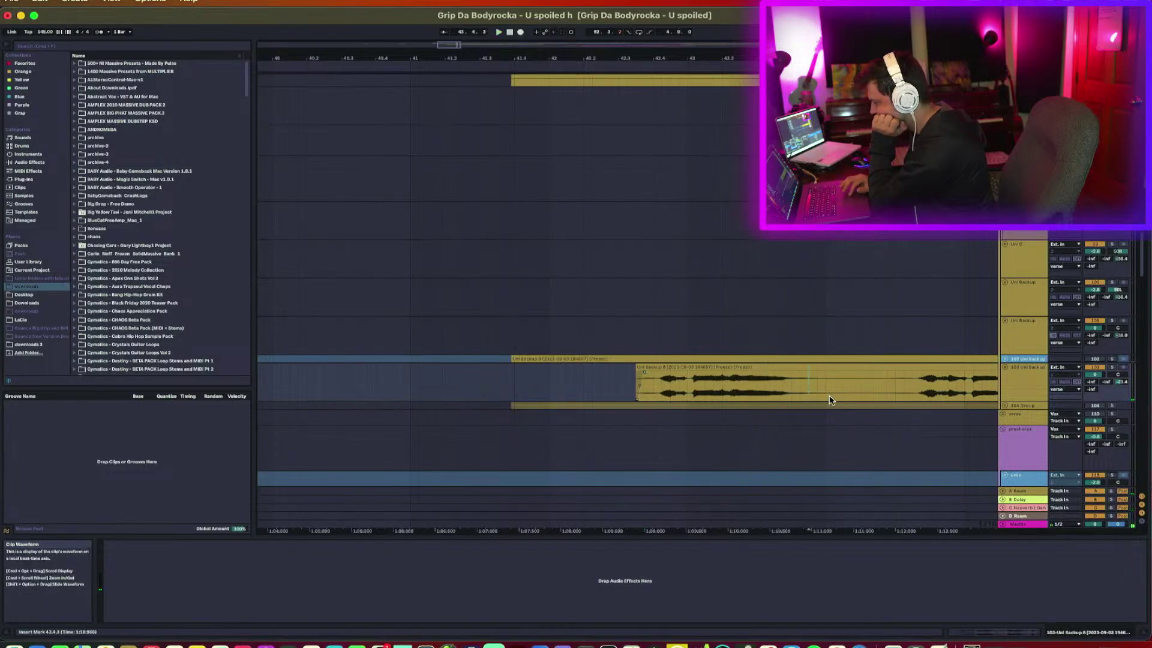
key(super+e)
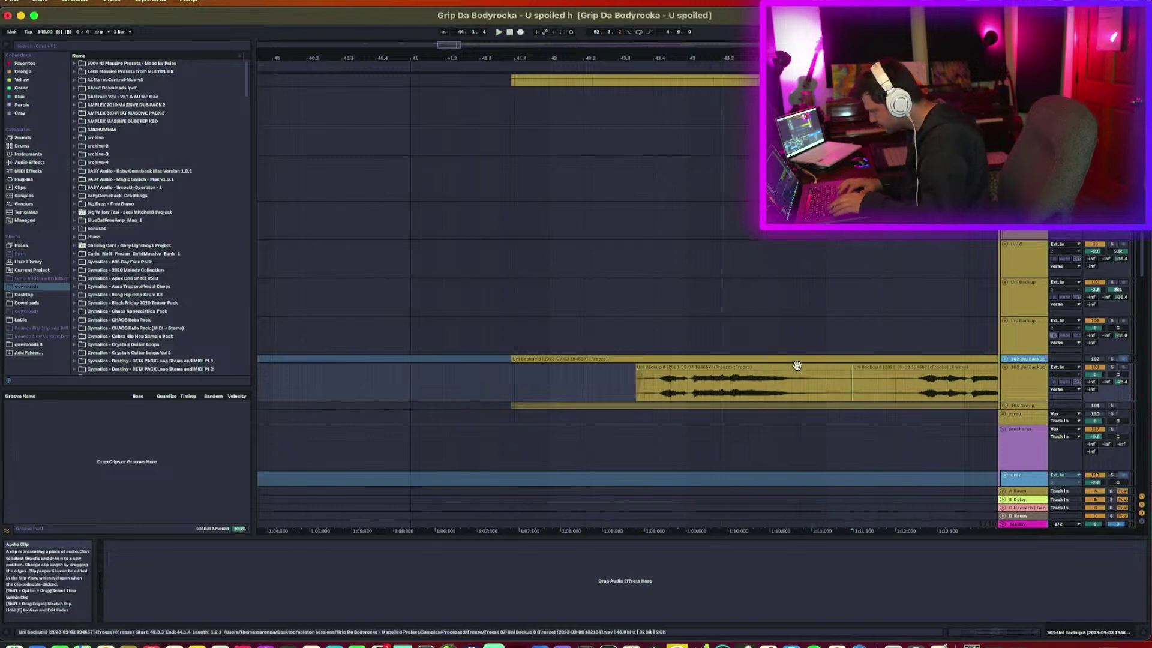
key(super+z)
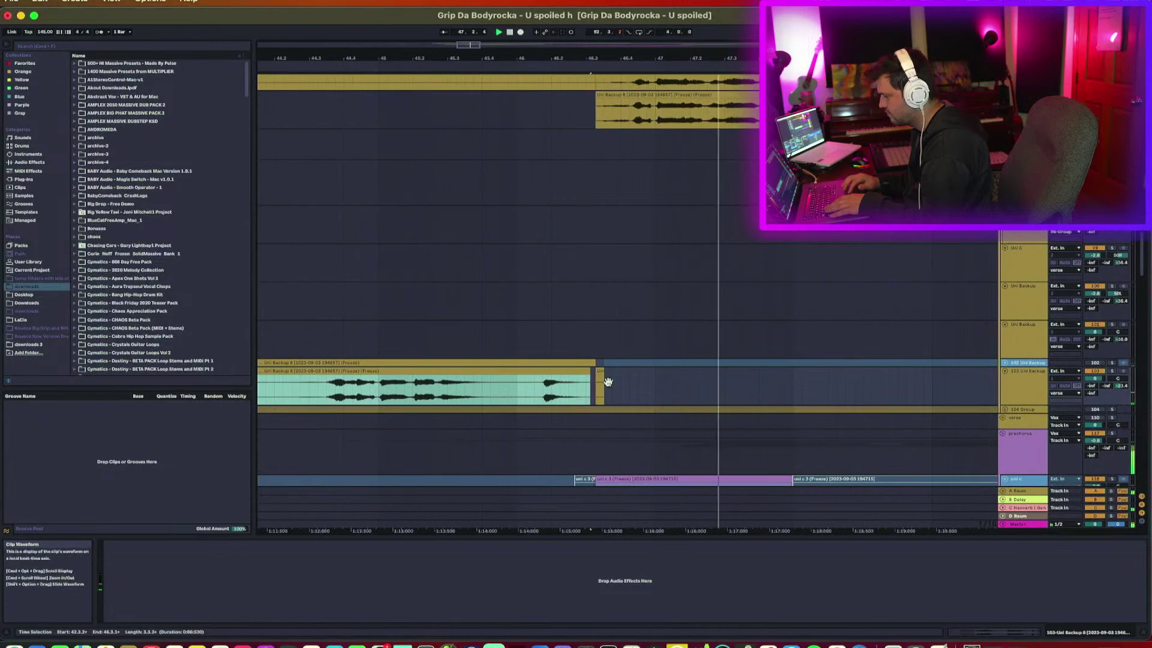
Extend the start of the short Uni Backup tail clip back to just after 46.1 and play the passage.
click(599, 372)
key(space)
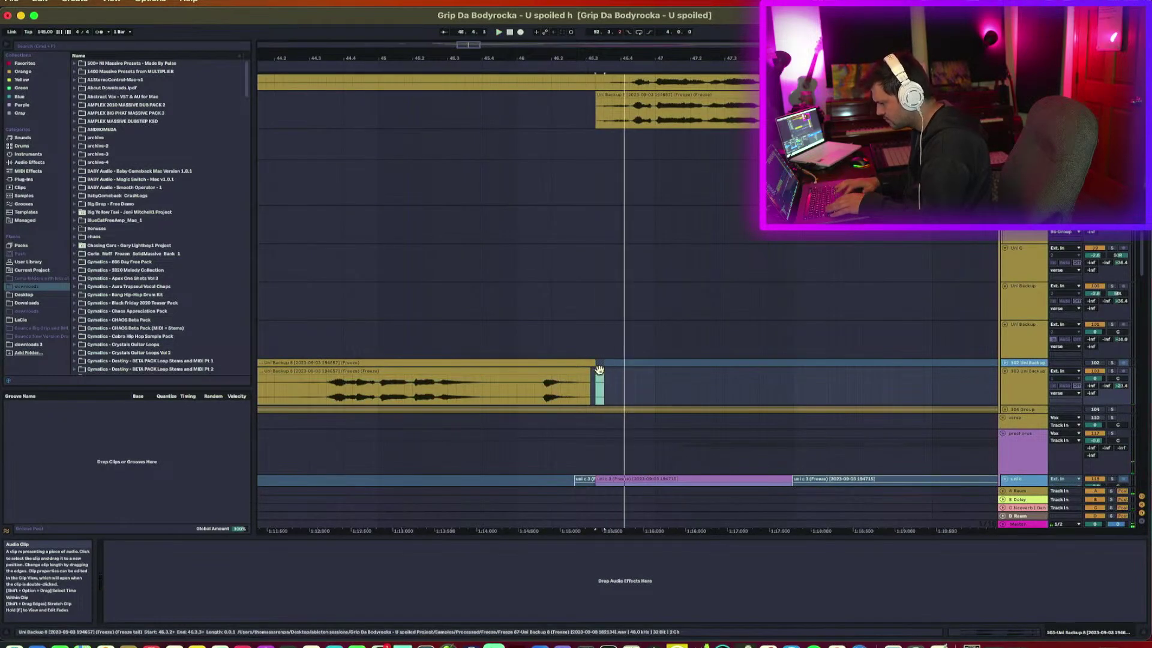
key(space)
drag(598, 373, 526, 382)
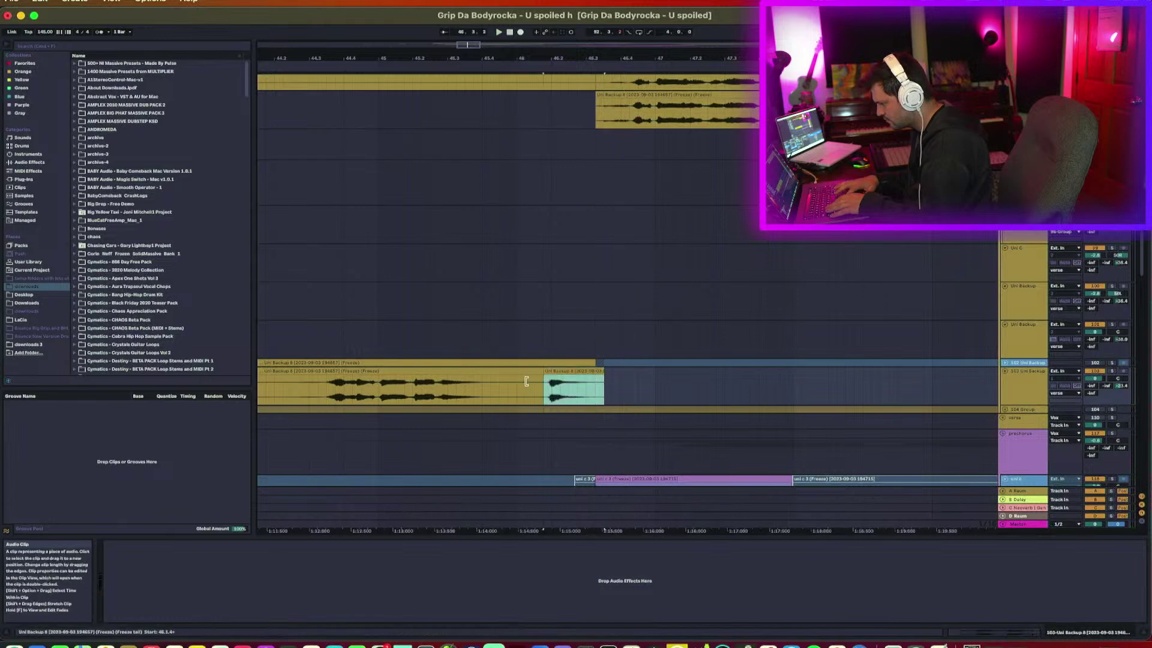
key(space)
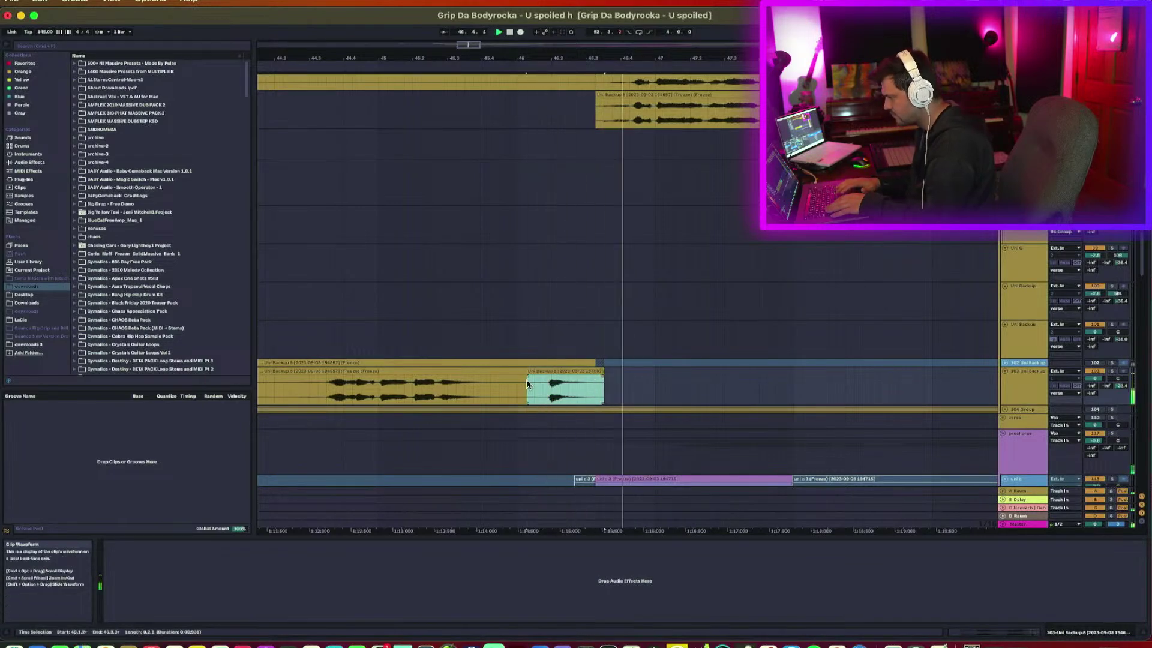
key(space)
click(405, 401)
key(space)
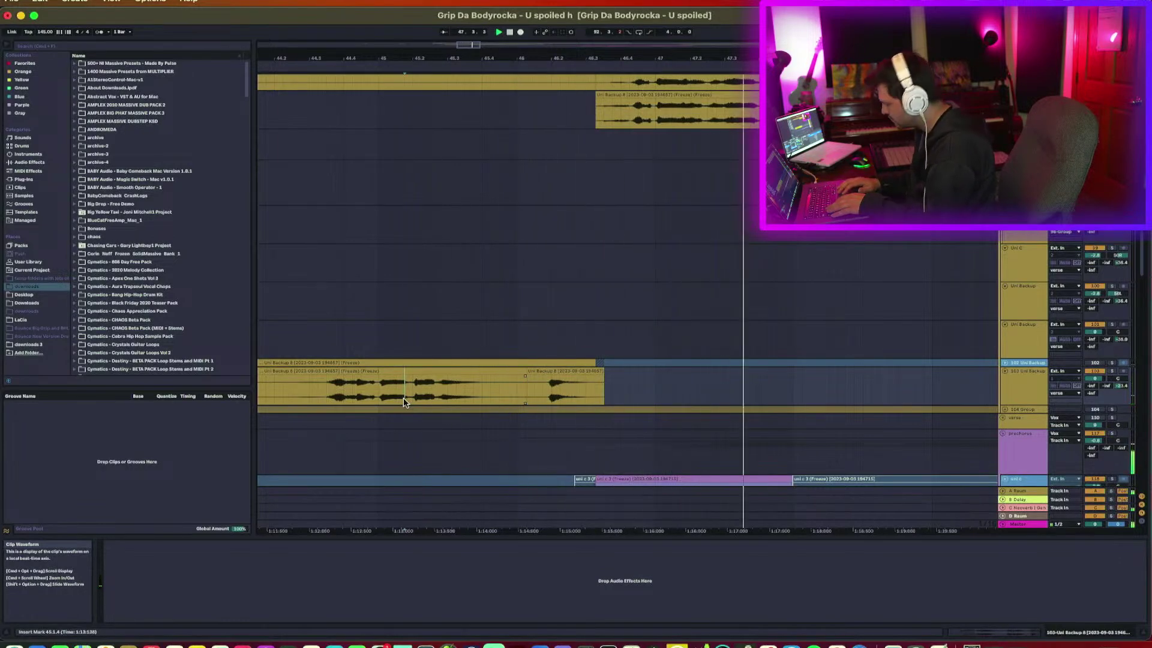
Move the Uni Backup tail clip one beat later, to start just after 46.2, and play it.
click(570, 371)
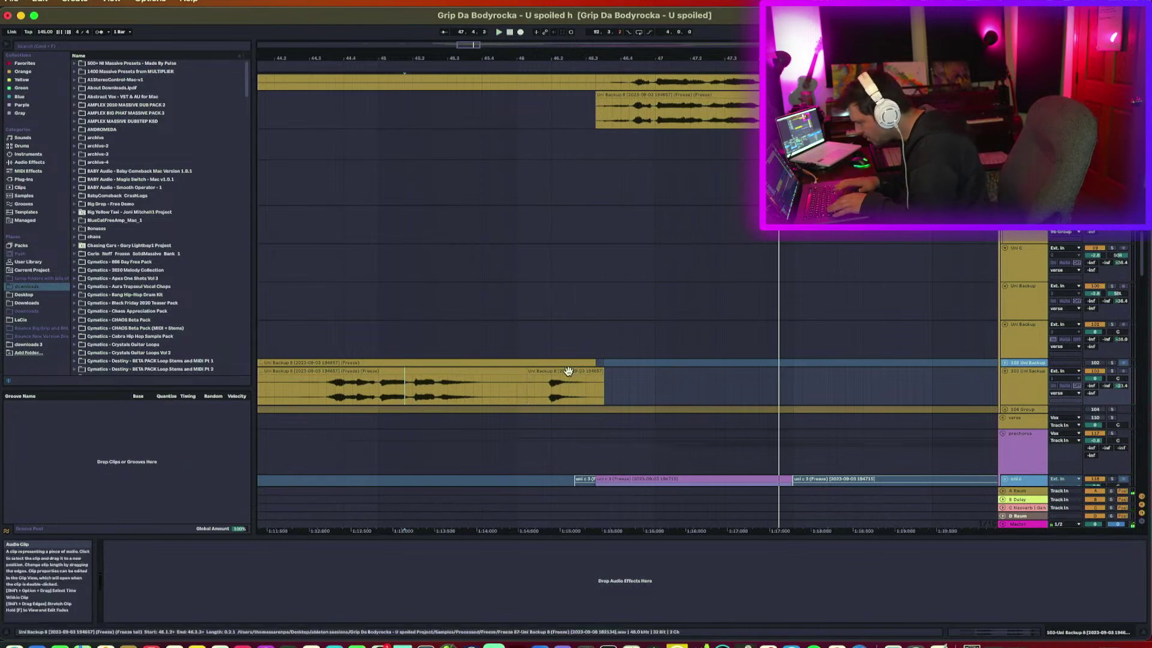
drag(568, 370, 607, 373)
key(space)
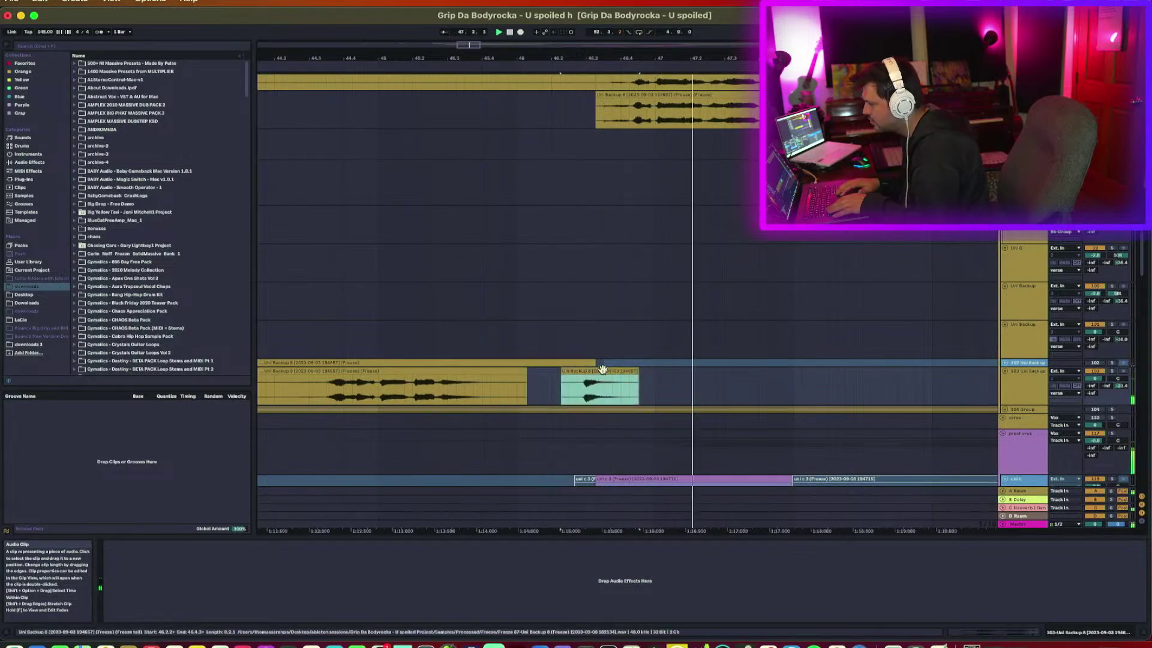
Play the passage from 44.3.1 and raise the Uni Backup tail clip's gain to about 3.5 dB.
click(309, 397)
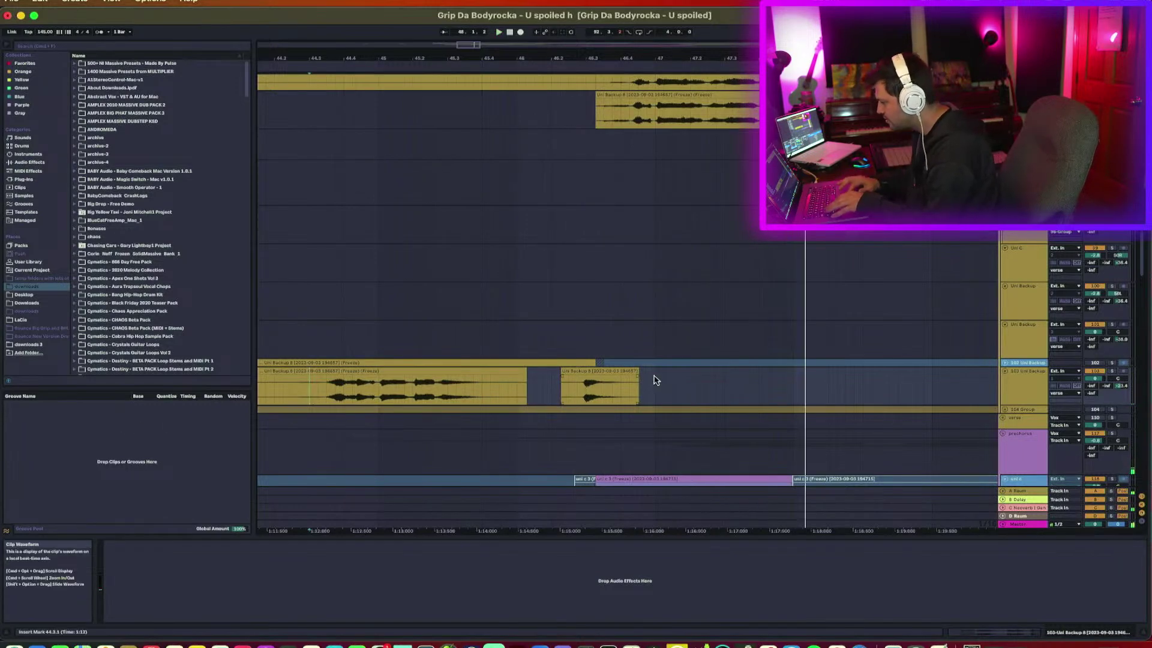
click(621, 371)
double_click(622, 372)
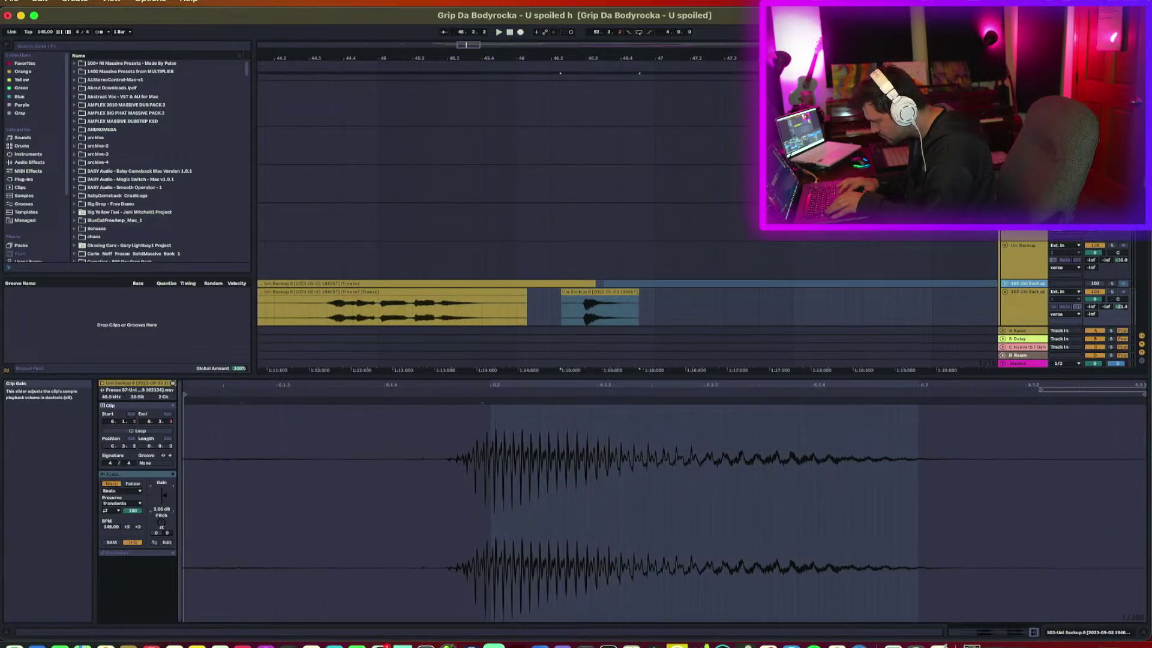
Add a Glue Compressor with soft clipping enabled to the flattened Uni Backup track.
click(29, 162)
scroll(117, 243, down, 5)
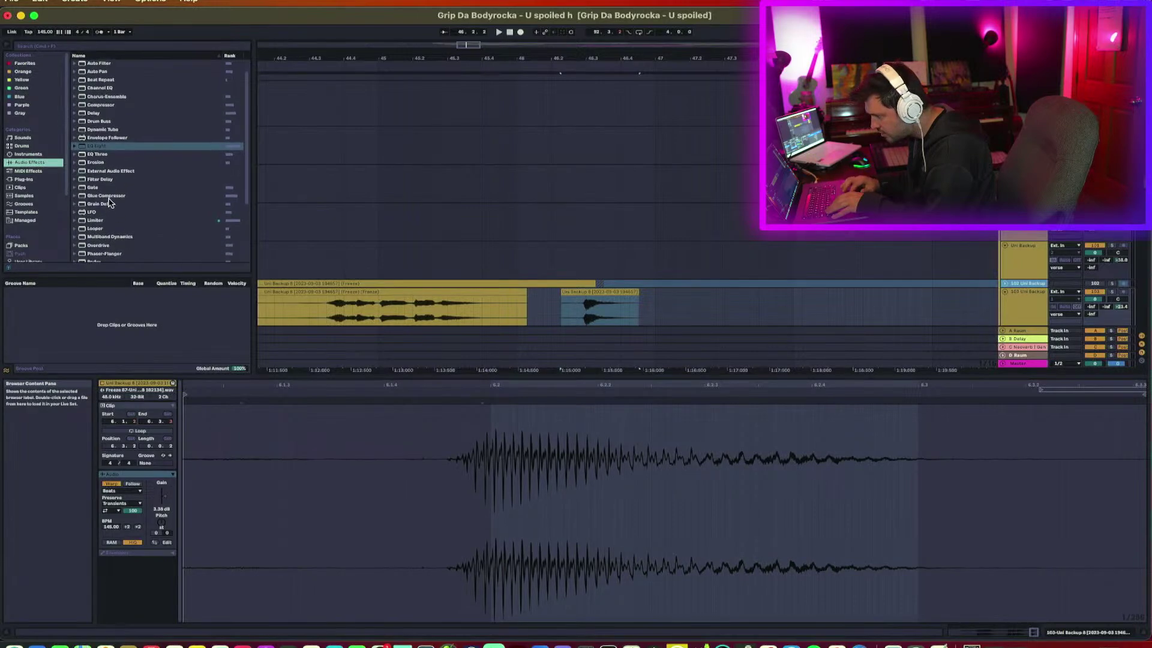
click(109, 196)
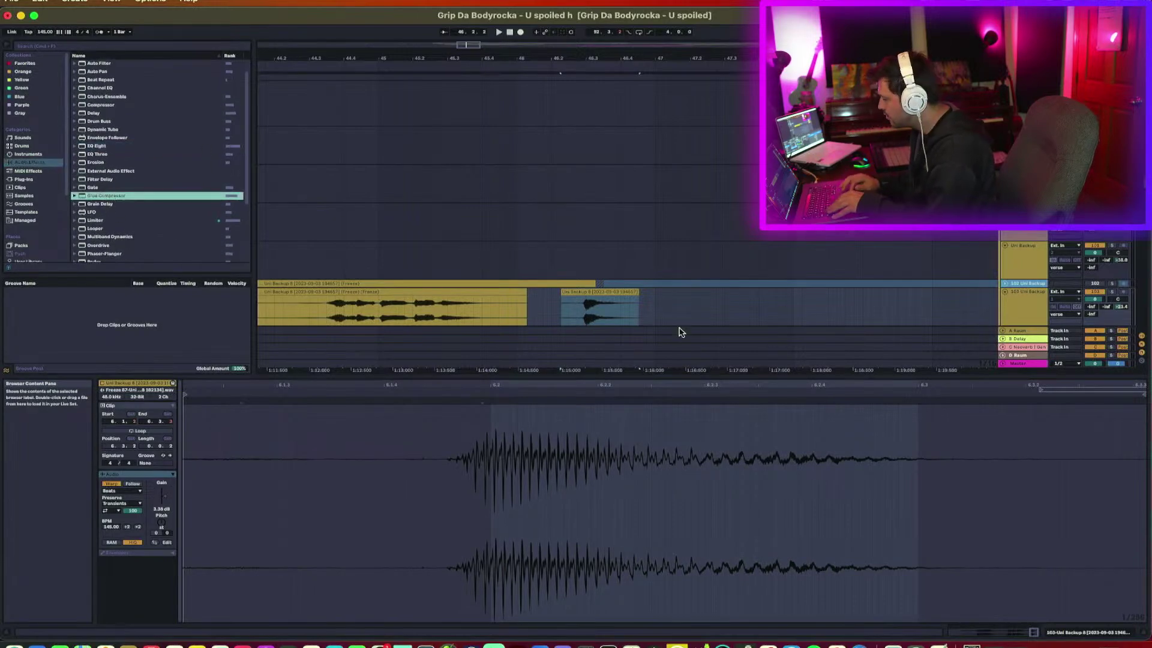
key(Return)
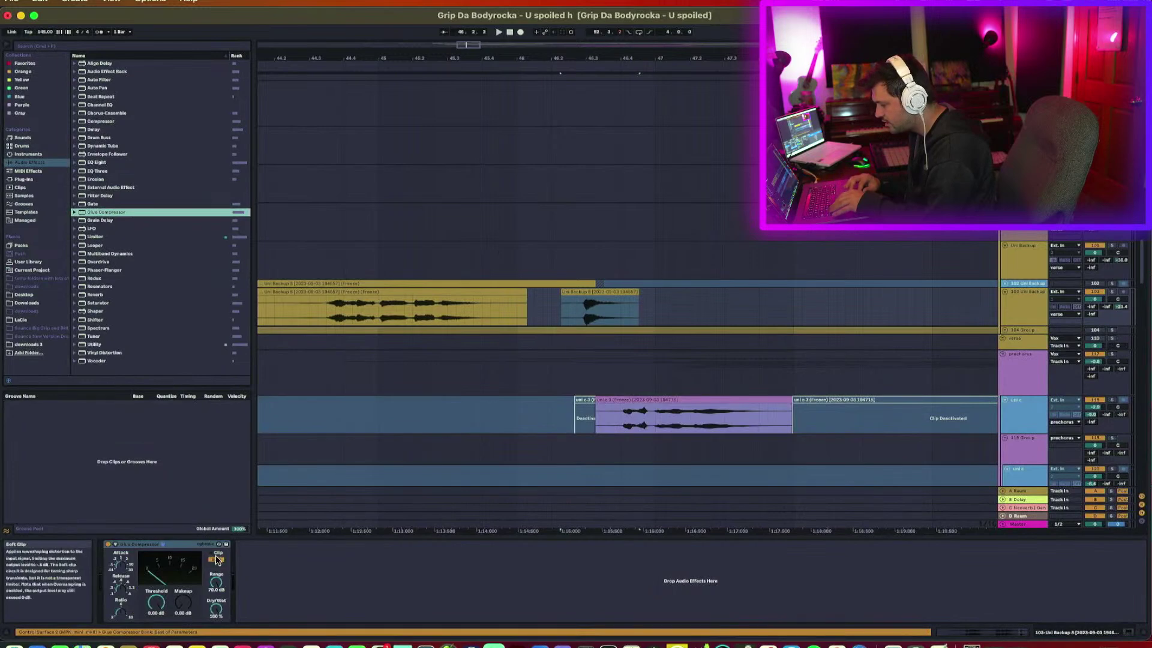
right_click(173, 546)
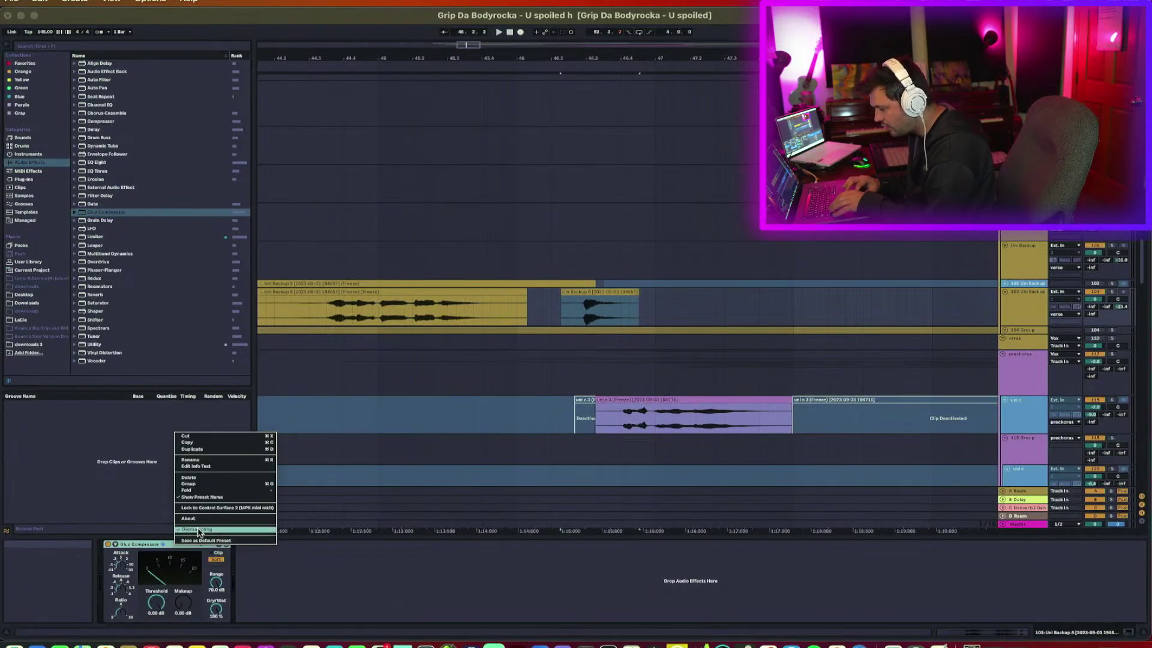
click(410, 622)
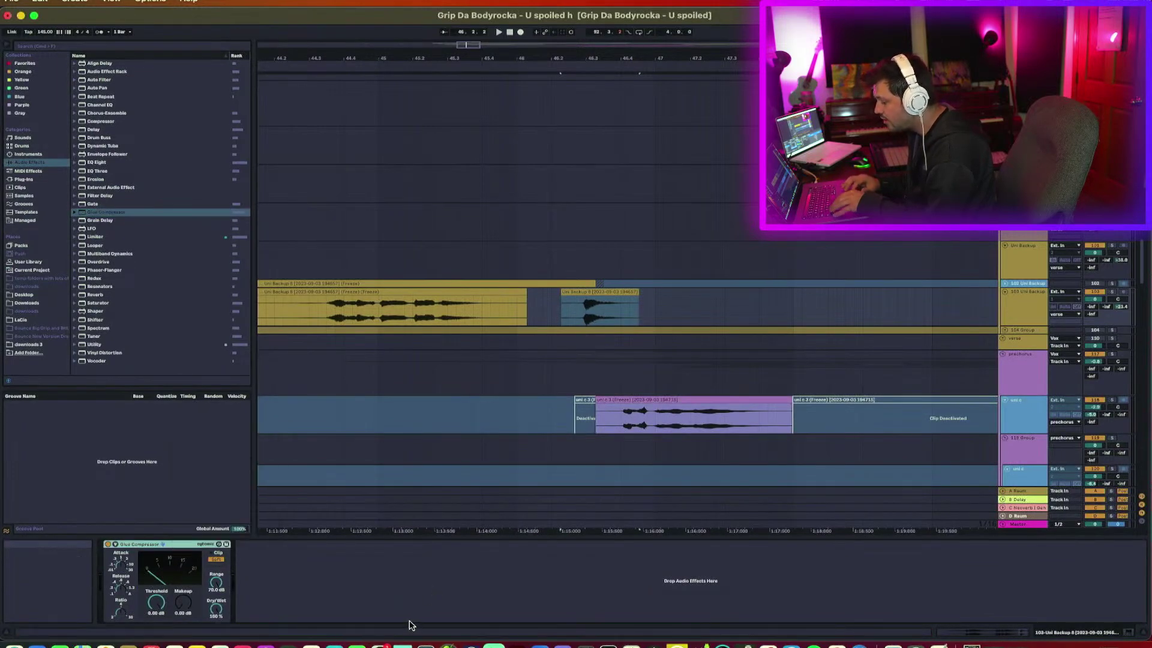
Raise the Uni Backup tail clip's gain to about 6 dB and play it.
click(591, 293)
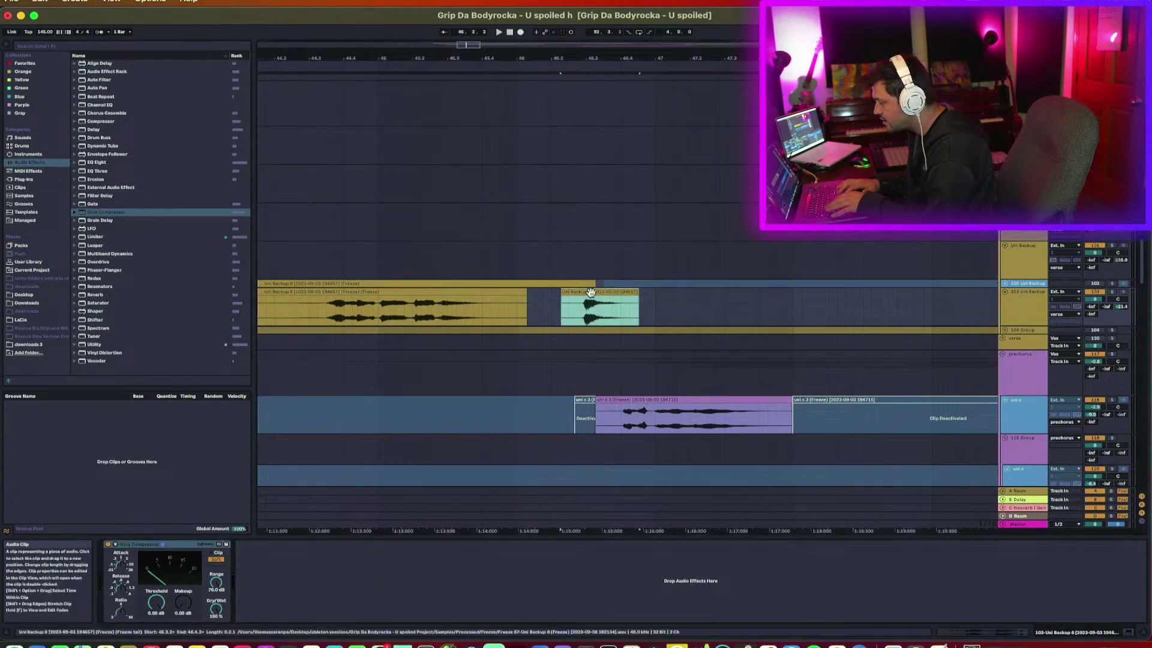
double_click(600, 294)
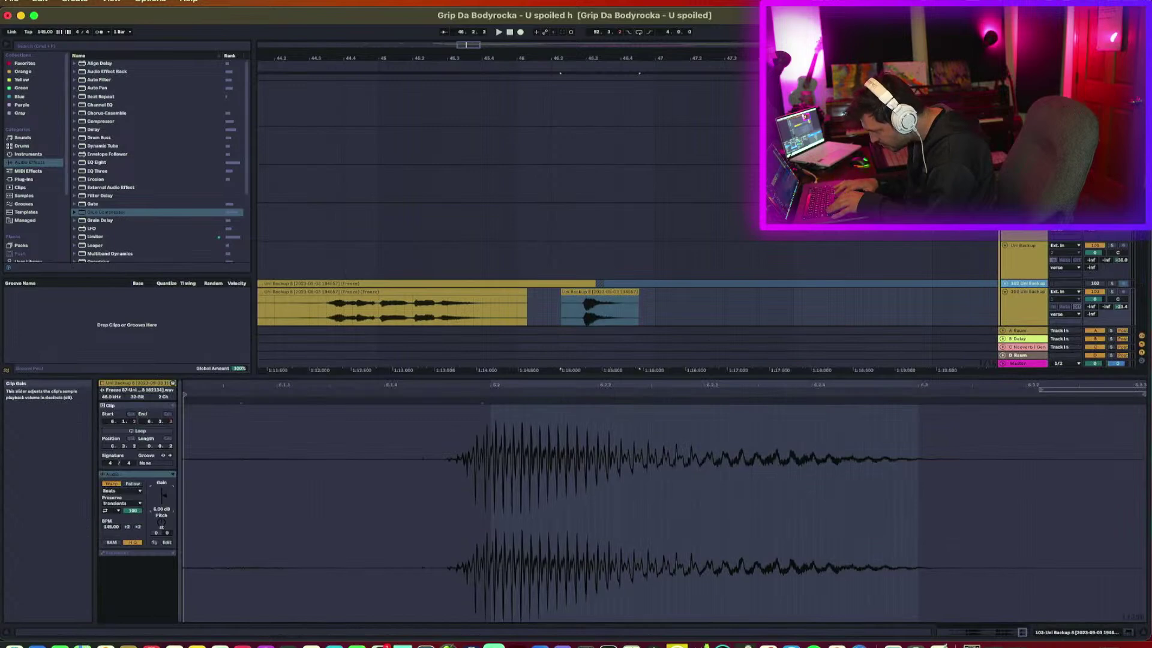
click(401, 561)
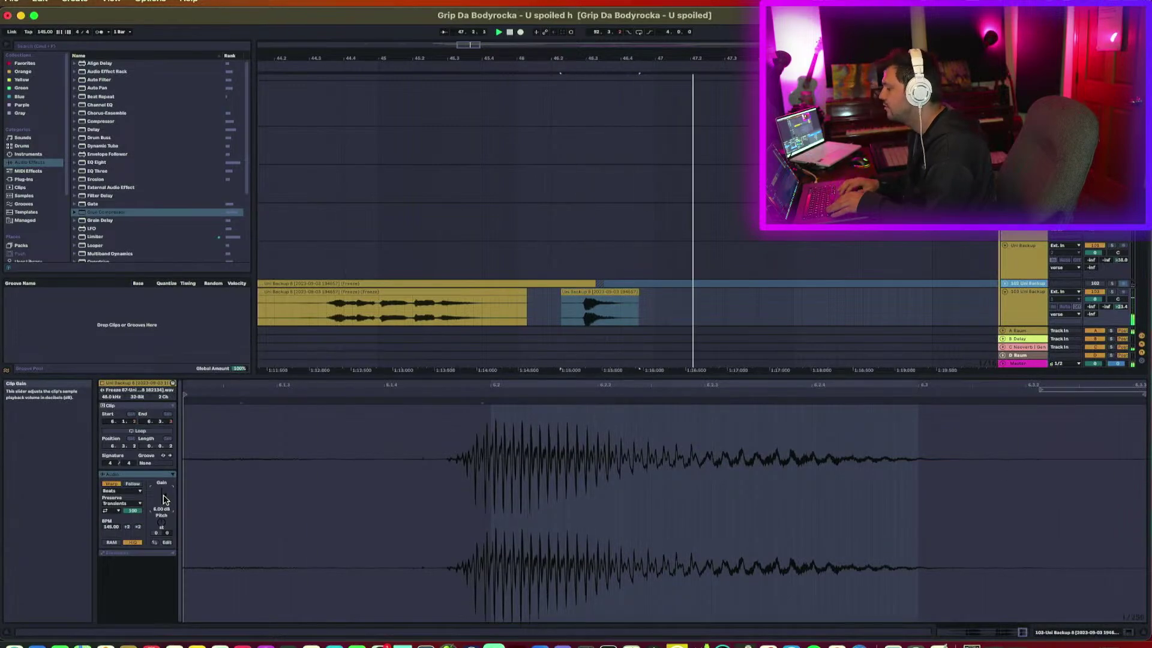
Play the phrase before the tail clip from 44.3.1, set the tail clip's gain to 4 dB and play it.
click(312, 321)
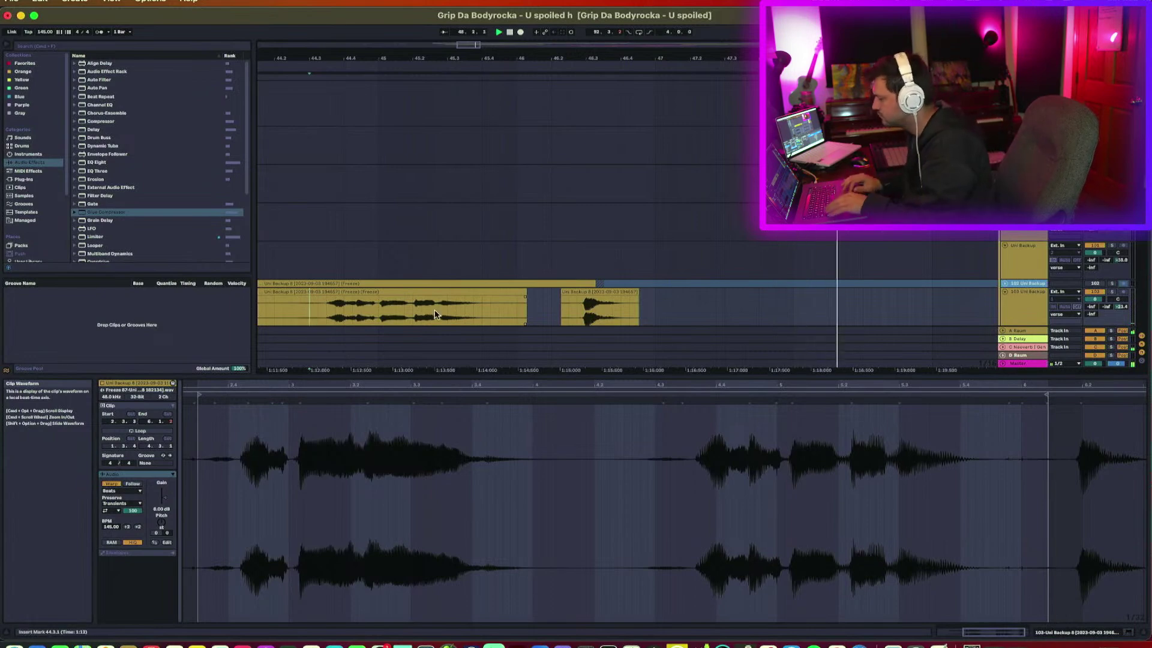
click(602, 290)
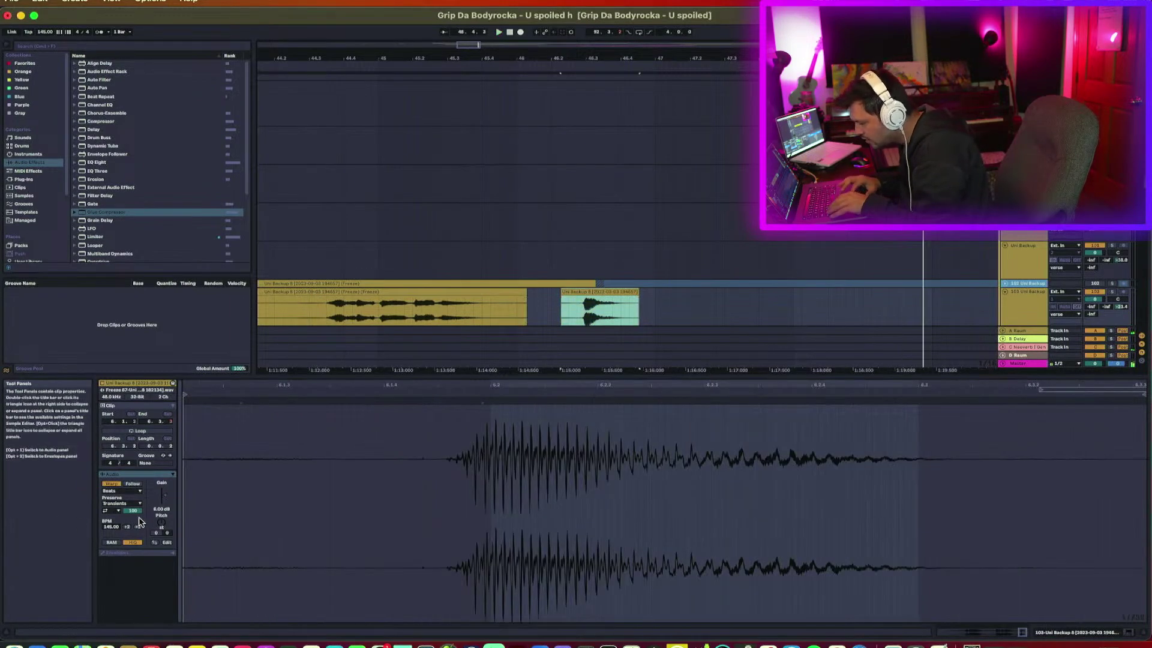
click(161, 511)
key(space)
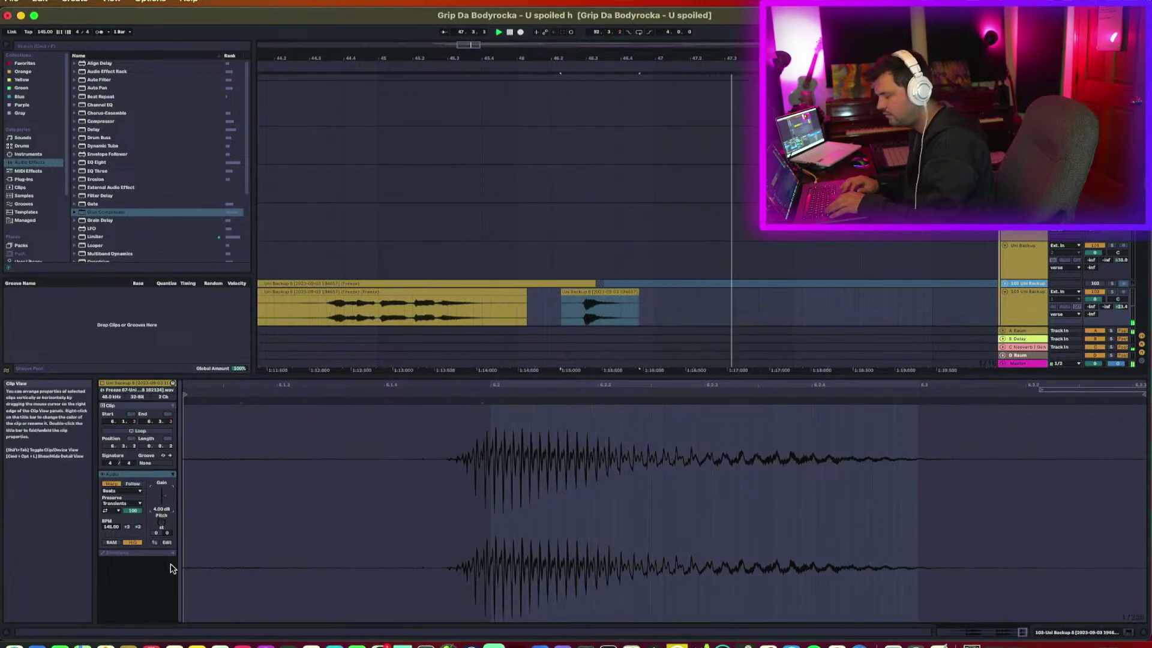
Examine the stacked Uni backup vocal clips in the following sections while the arrangement plays.
drag(553, 58, 553, 36)
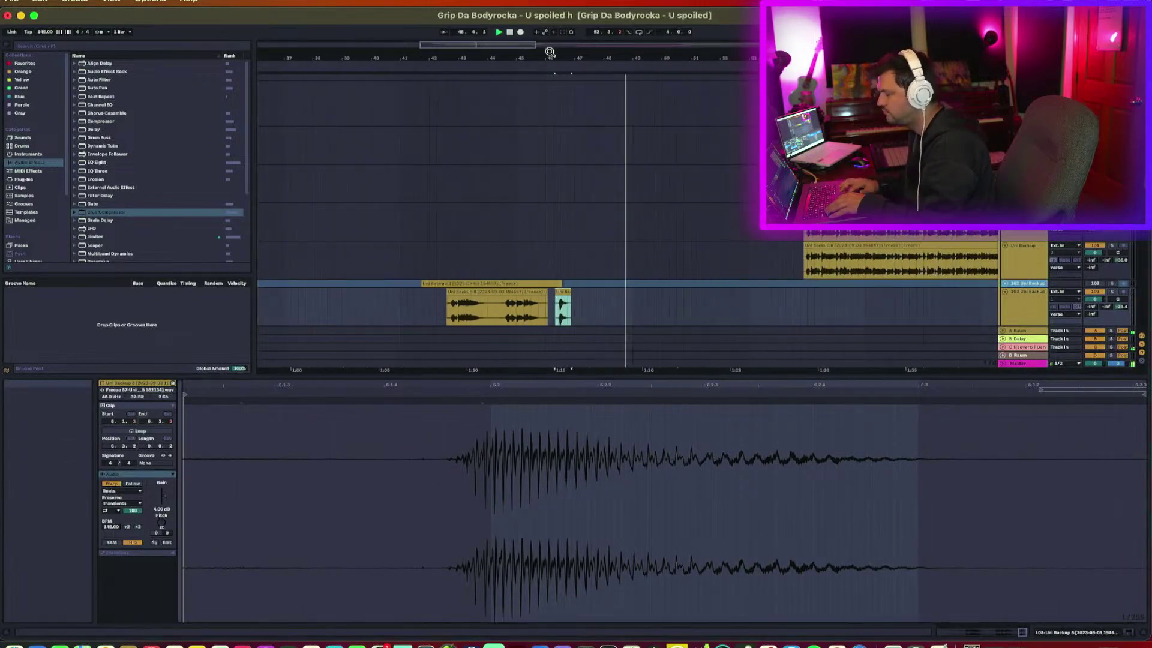
scroll(603, 172, right, 10)
scroll(602, 171, right, 2)
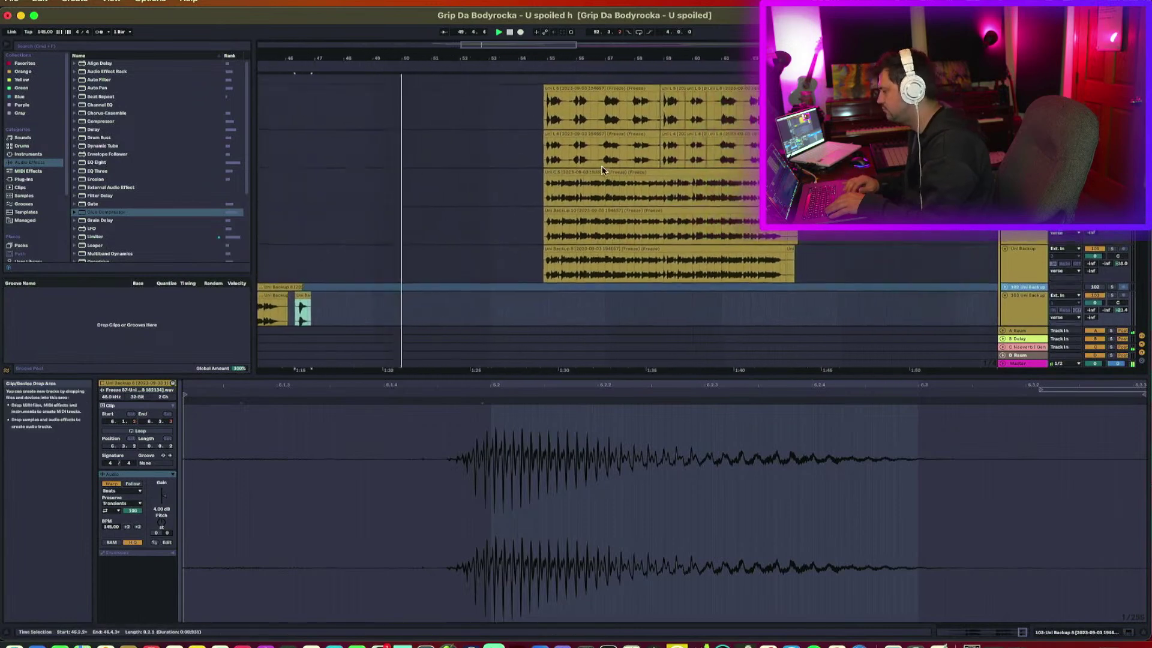
scroll(602, 172, down, 5)
drag(463, 62, 463, 41)
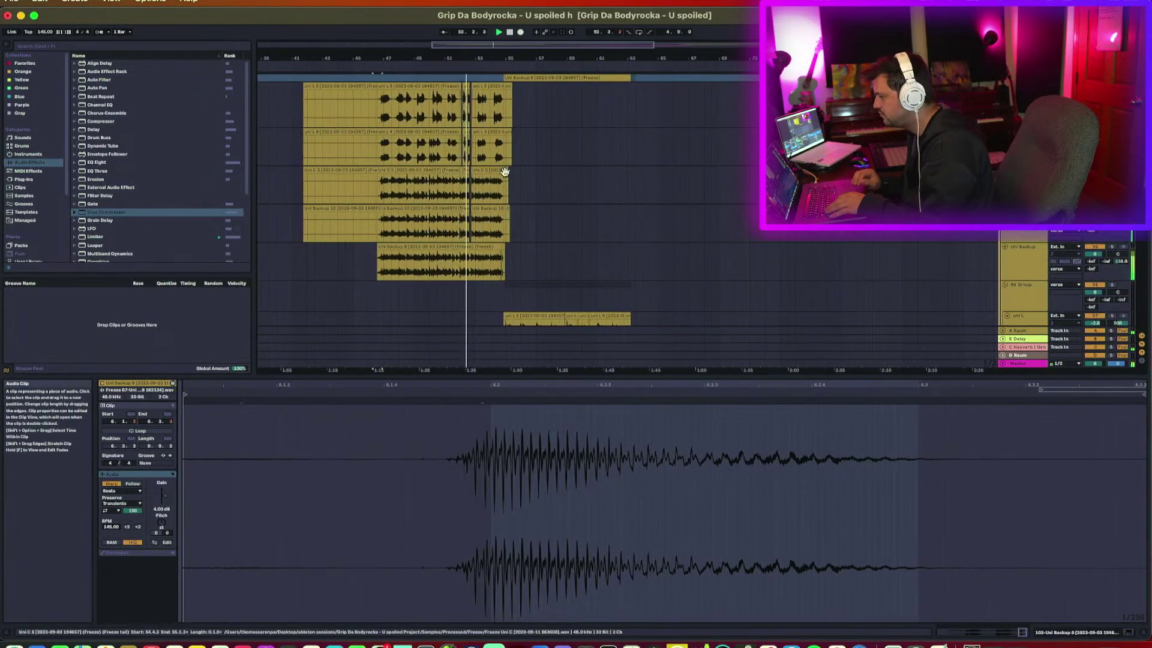
Play the phrase of the stacked uni backup vocals starting in bar 54.
drag(503, 55, 520, 176)
scroll(510, 150, right, 1)
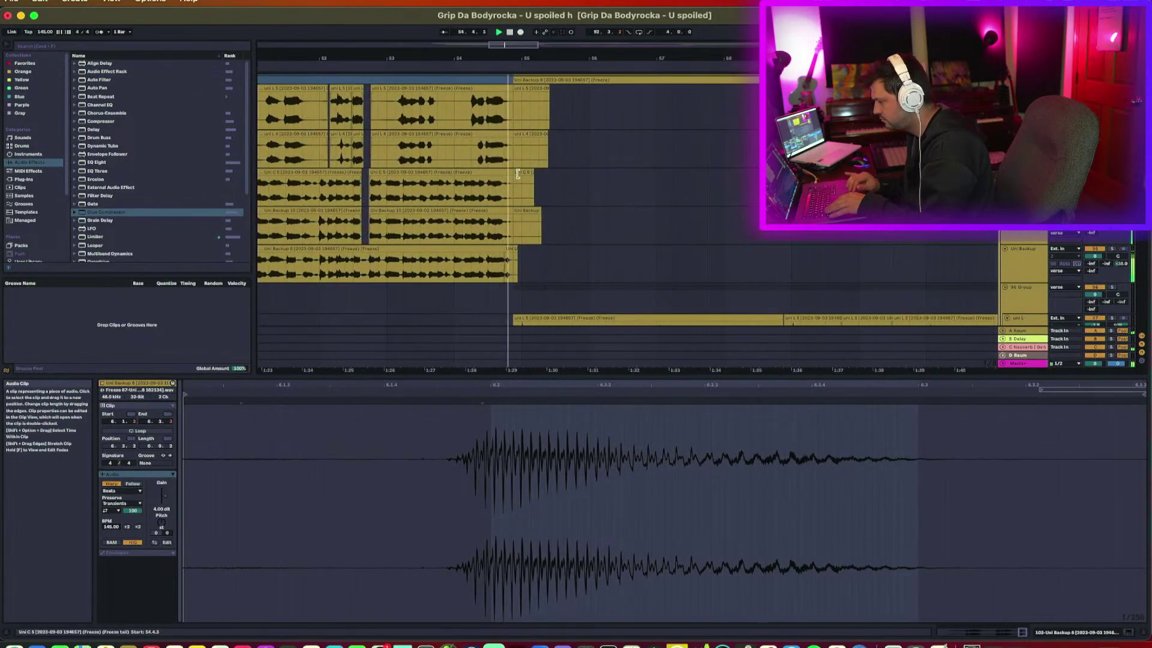
drag(472, 49, 477, 158)
click(436, 150)
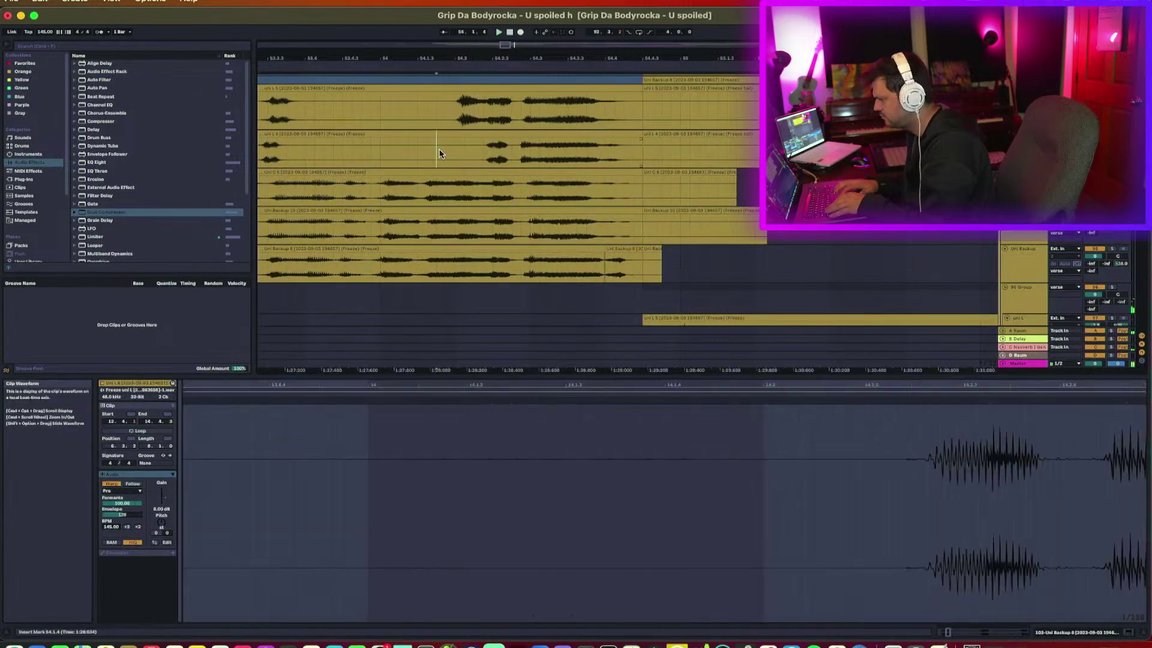
key(space)
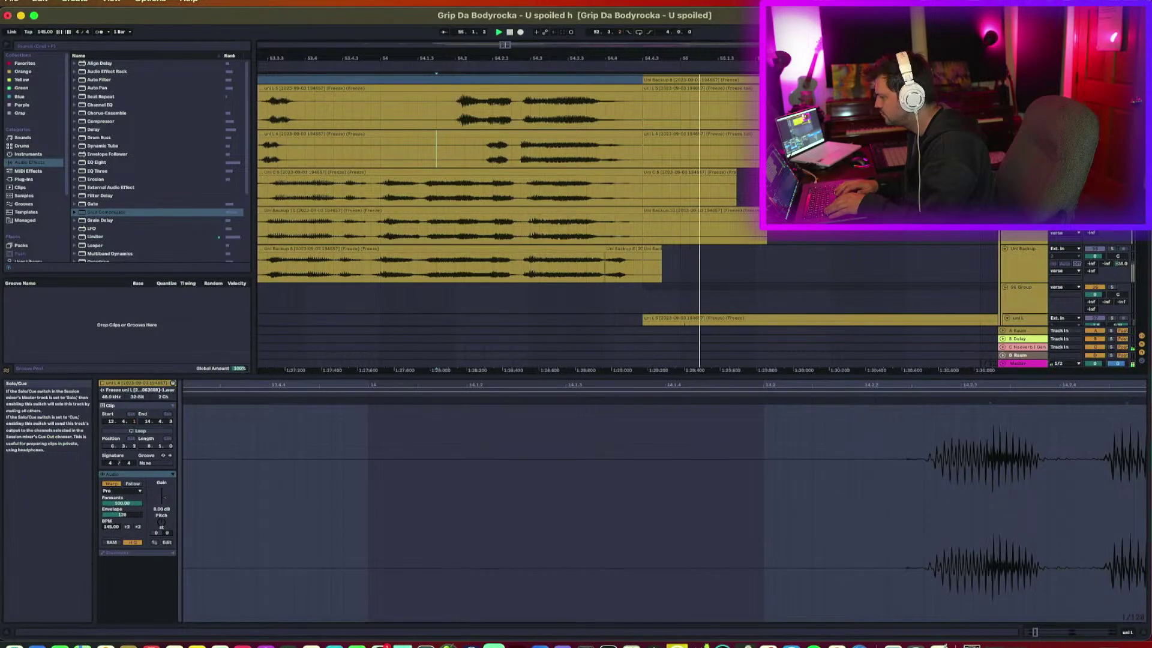
Stop playback and deactivate the short vocal snippet early in bar 54 on the uppermost uni L track.
key(space)
drag(485, 121, 427, 119)
key(0)
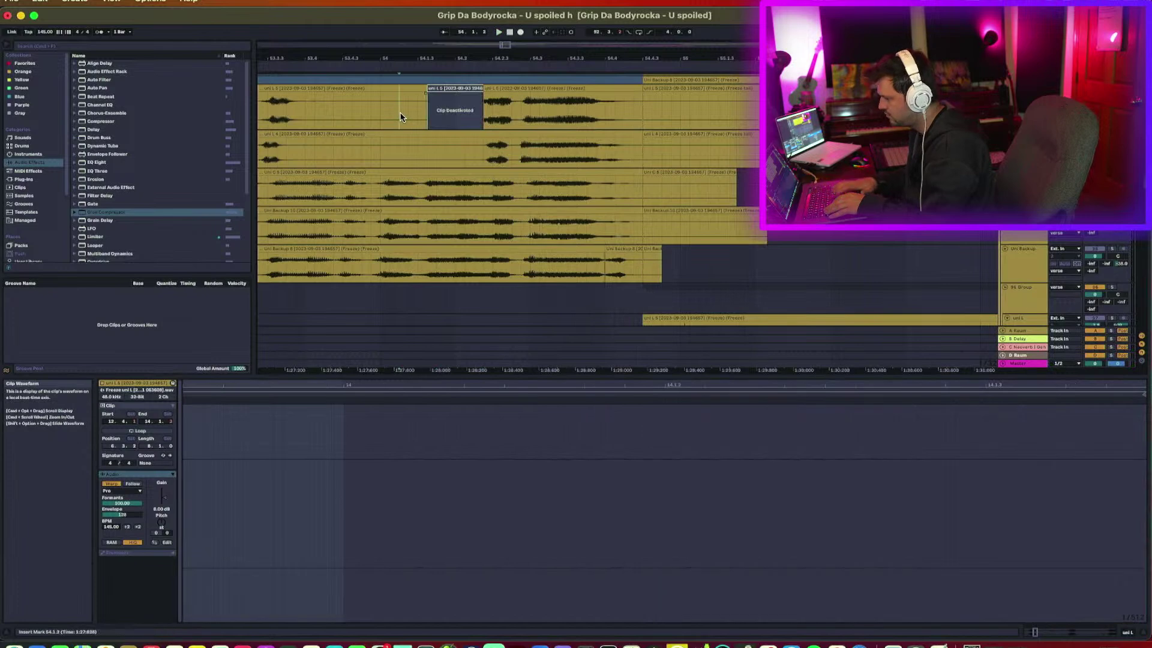
Copy the edited clips of the five stacked uni vocal tracks and paste them over the matching second section at 94.3.3.
drag(488, 59, 507, 24)
drag(423, 88, 553, 262)
scroll(552, 261, right, 10)
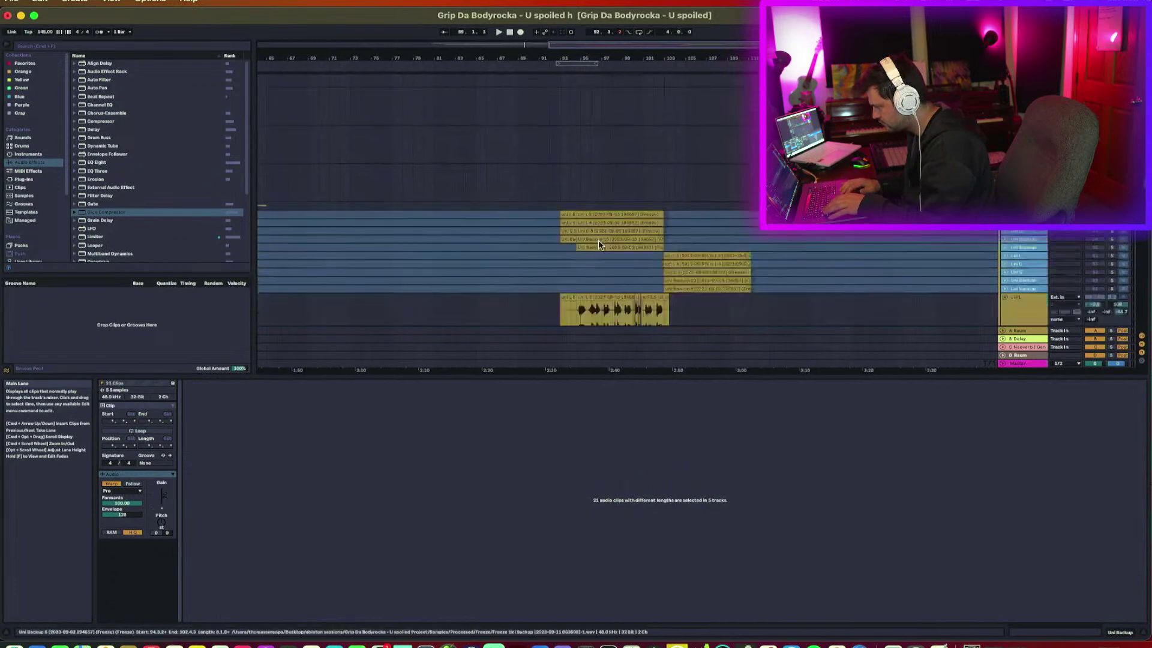
click(585, 133)
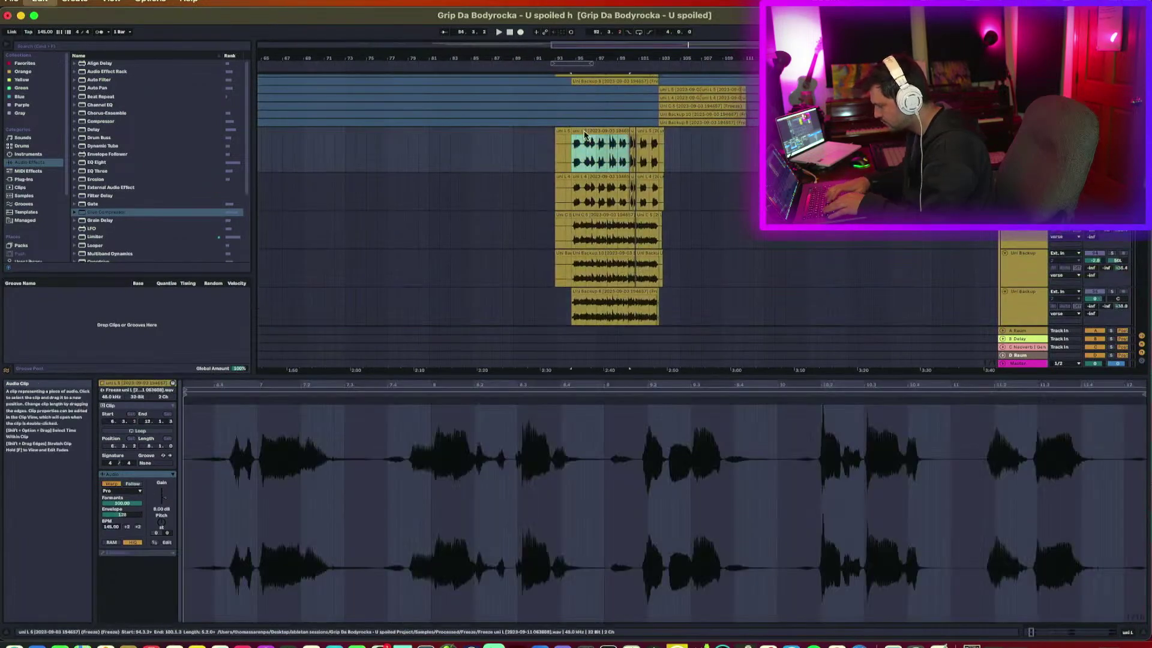
key(super+v)
Replace the third section of the stacked uni vocals with the copied clips at 142.3.3.
scroll(584, 131, right, 10)
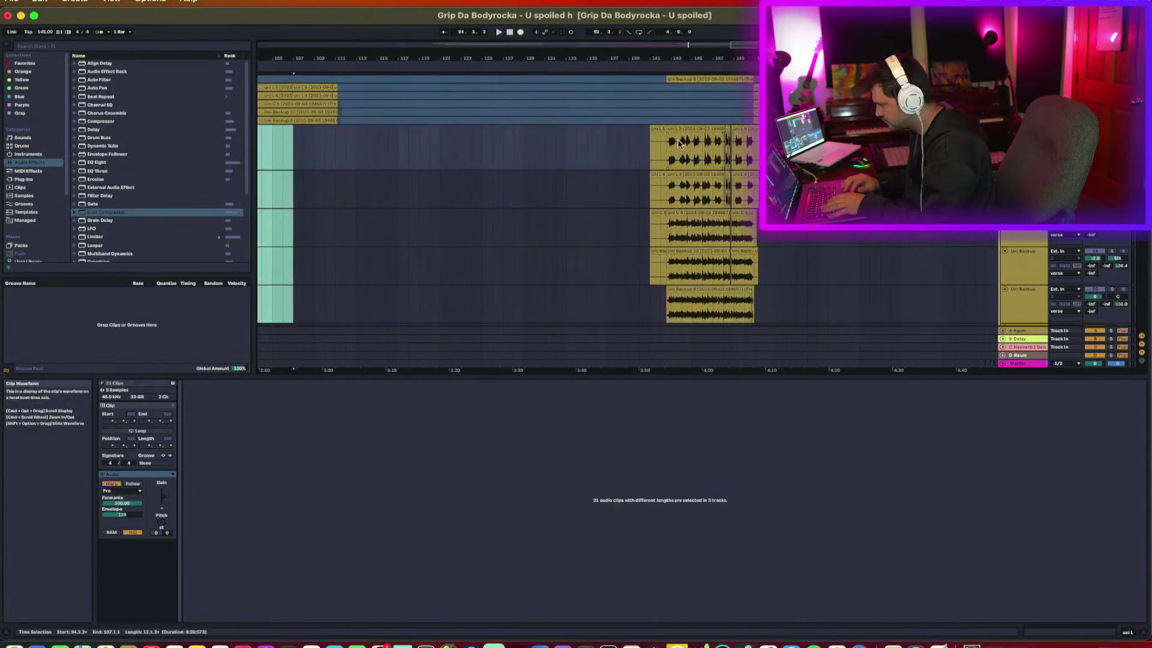
click(683, 128)
key(super+v)
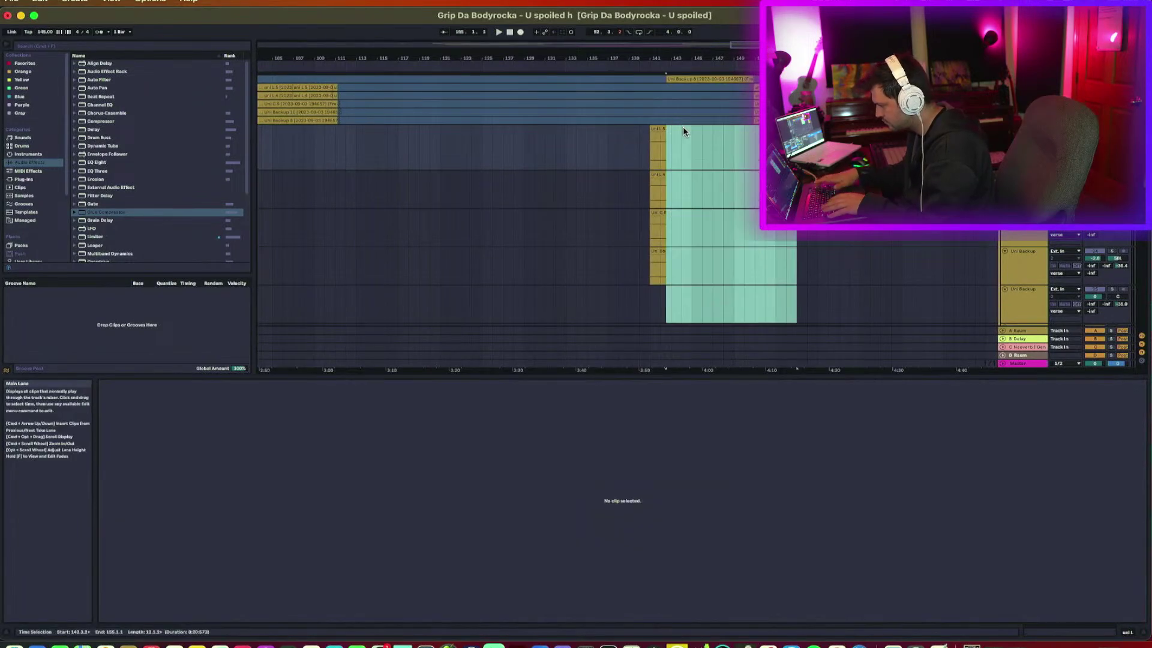
Play the edited bar 54 transition of the uni vocals and listen on through the following stack.
scroll(683, 128, left, 10)
scroll(683, 128, left, 9)
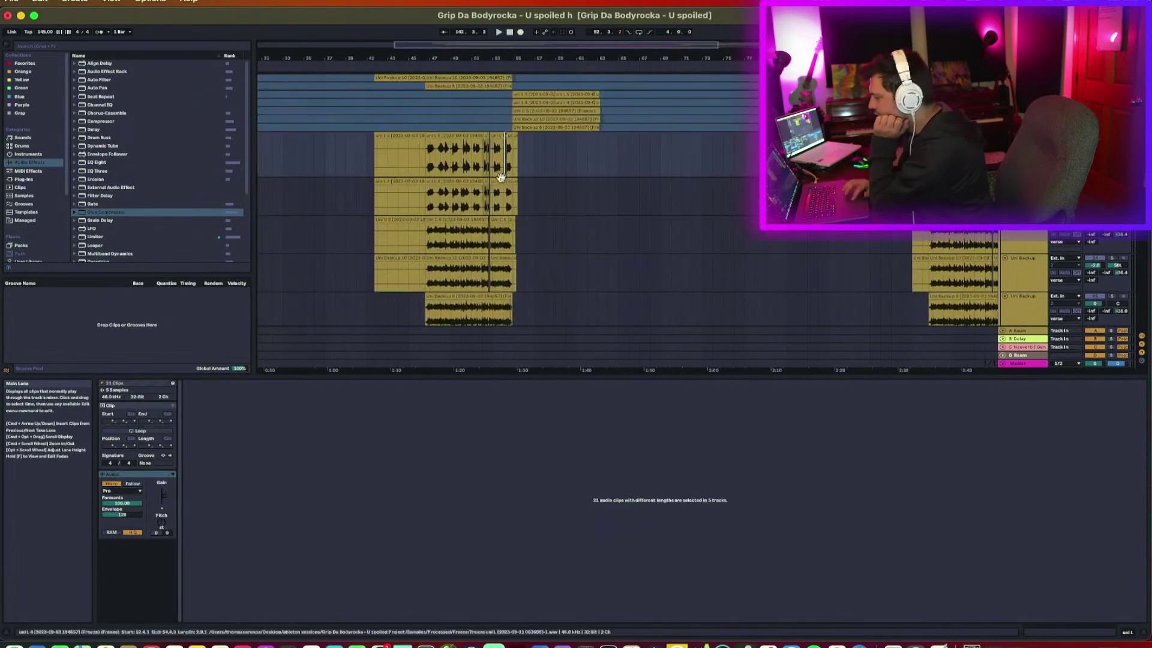
click(495, 205)
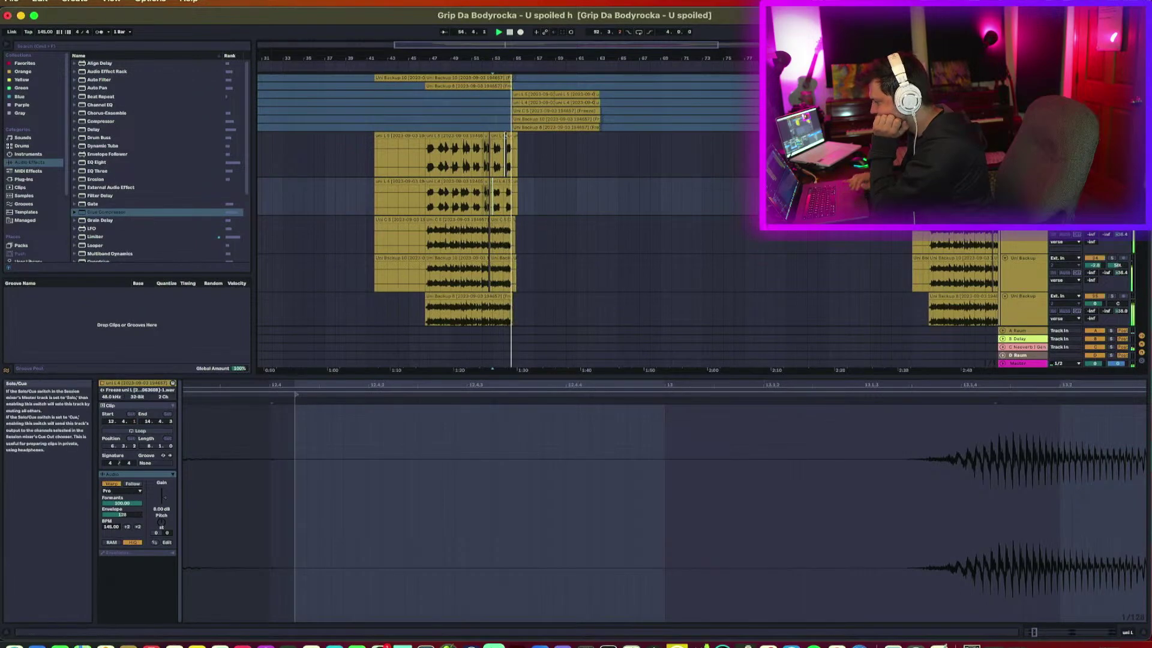
scroll(746, 169, down, 5)
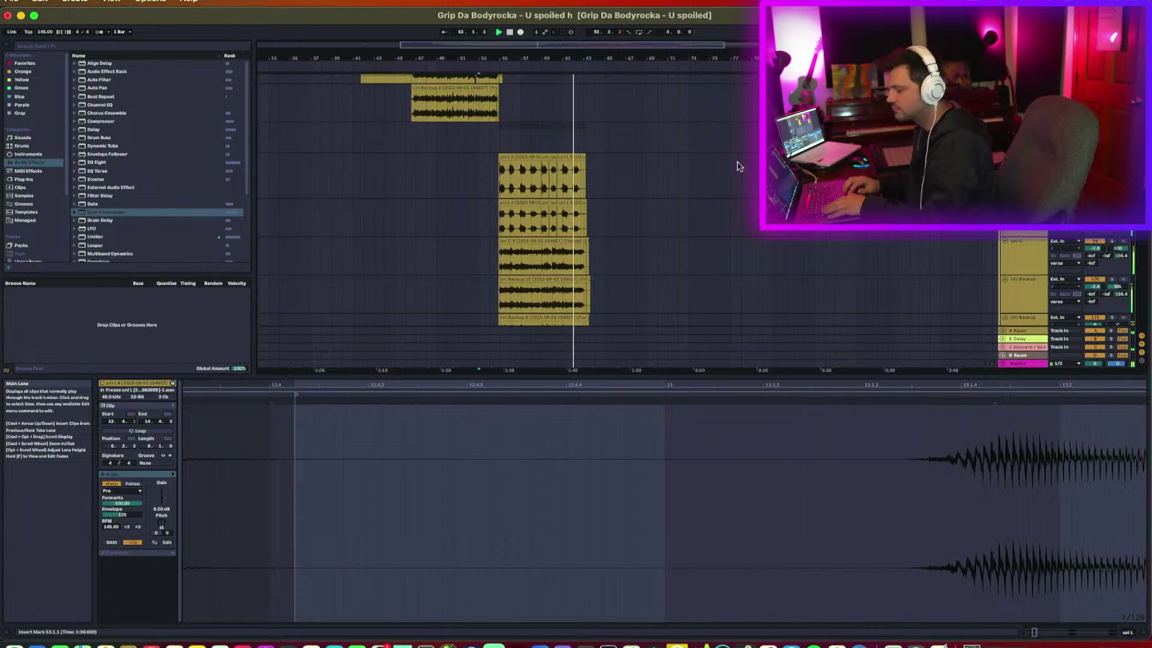
Hide the clip details and unfreeze the flattened uni backup track in the chorus group.
key(super+alt+l)
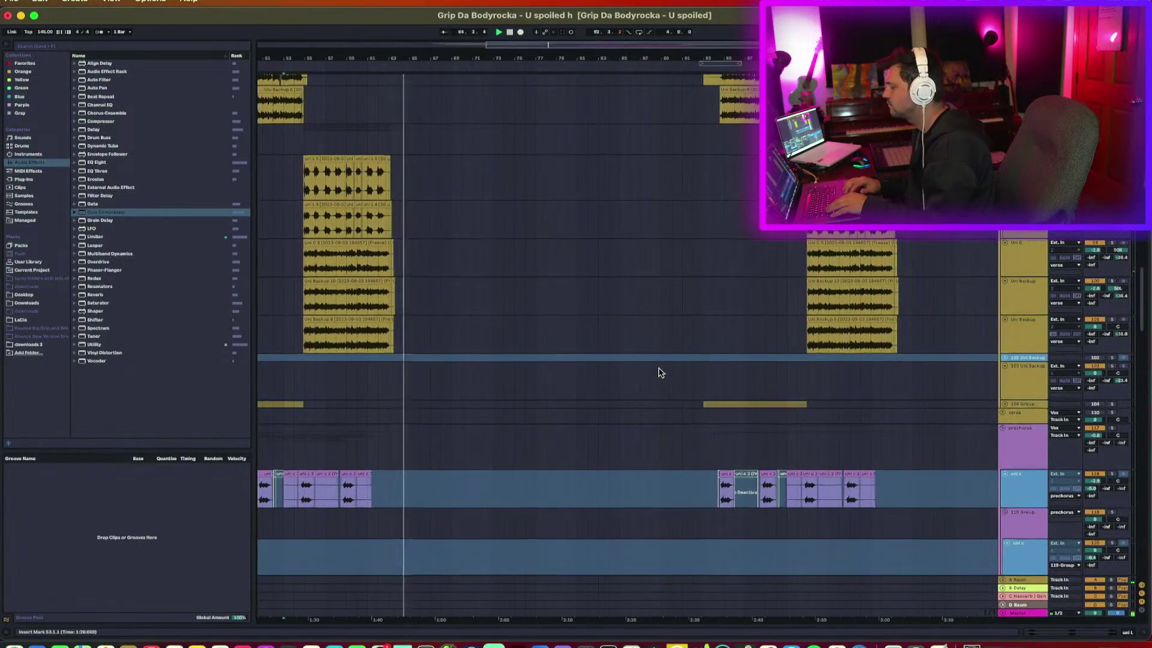
scroll(660, 373, down, 10)
scroll(660, 373, down, 2)
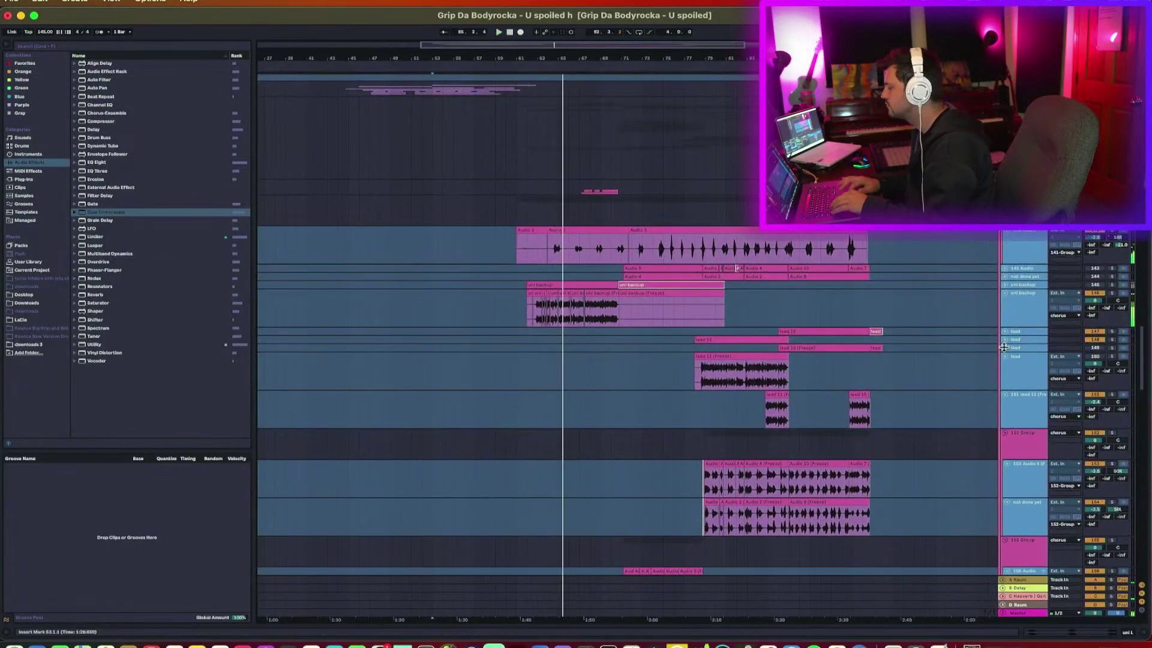
right_click(1014, 310)
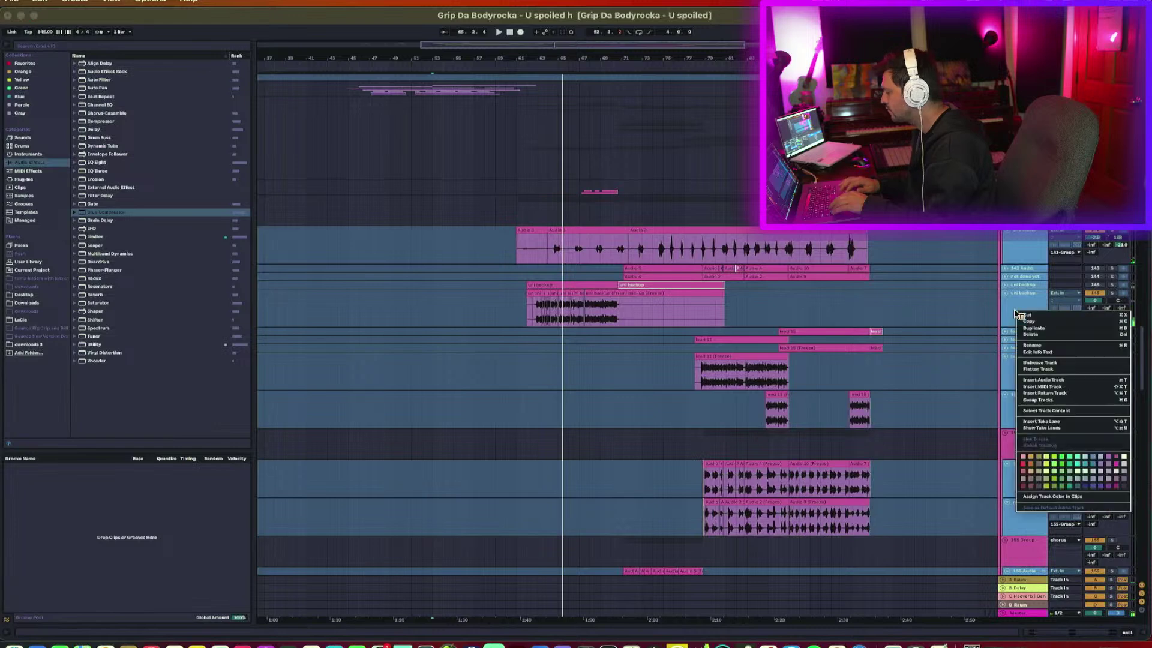
click(1048, 364)
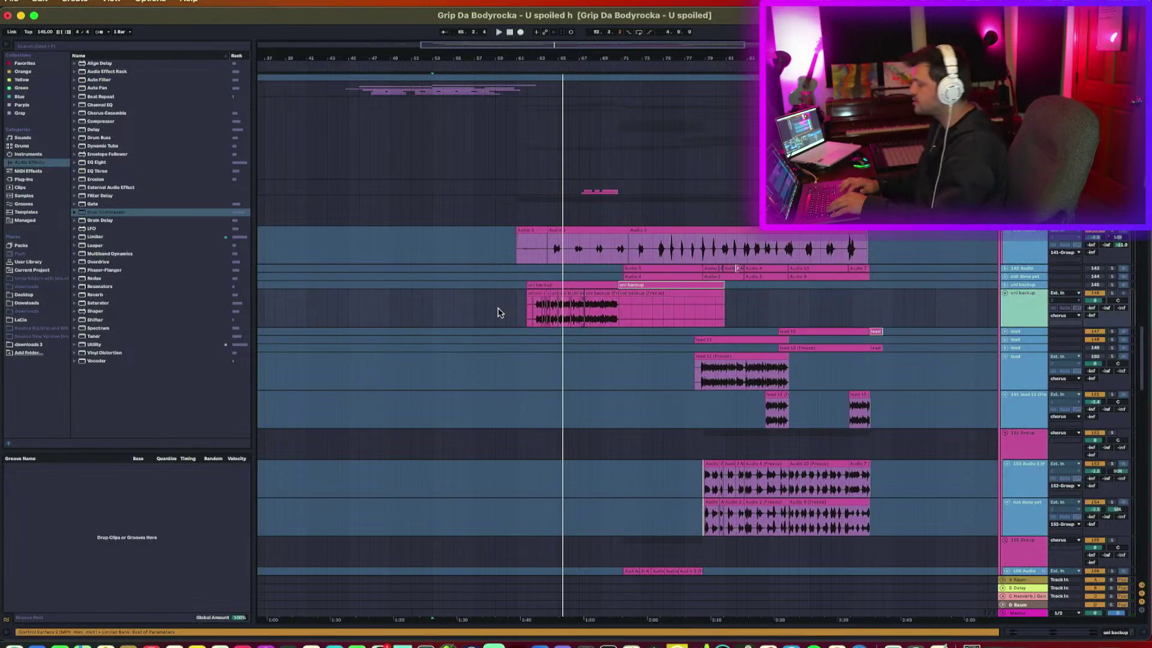
Expand the original uni backup track directly above the flattened one and unfreeze it.
drag(548, 58, 547, 144)
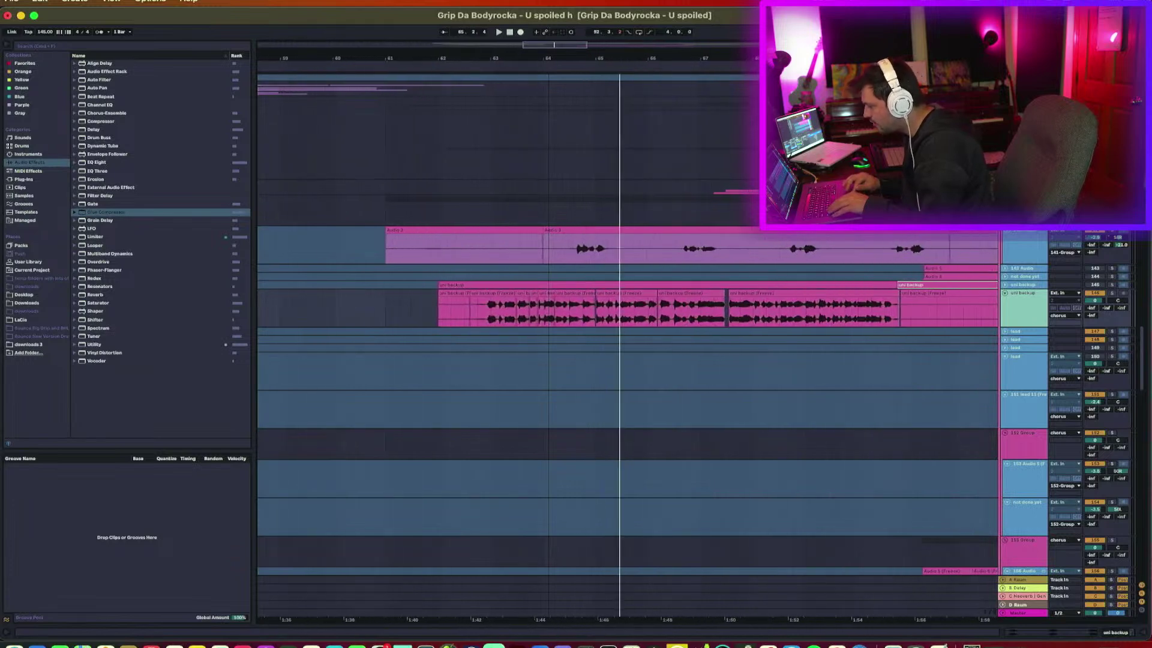
click(1013, 285)
click(1005, 285)
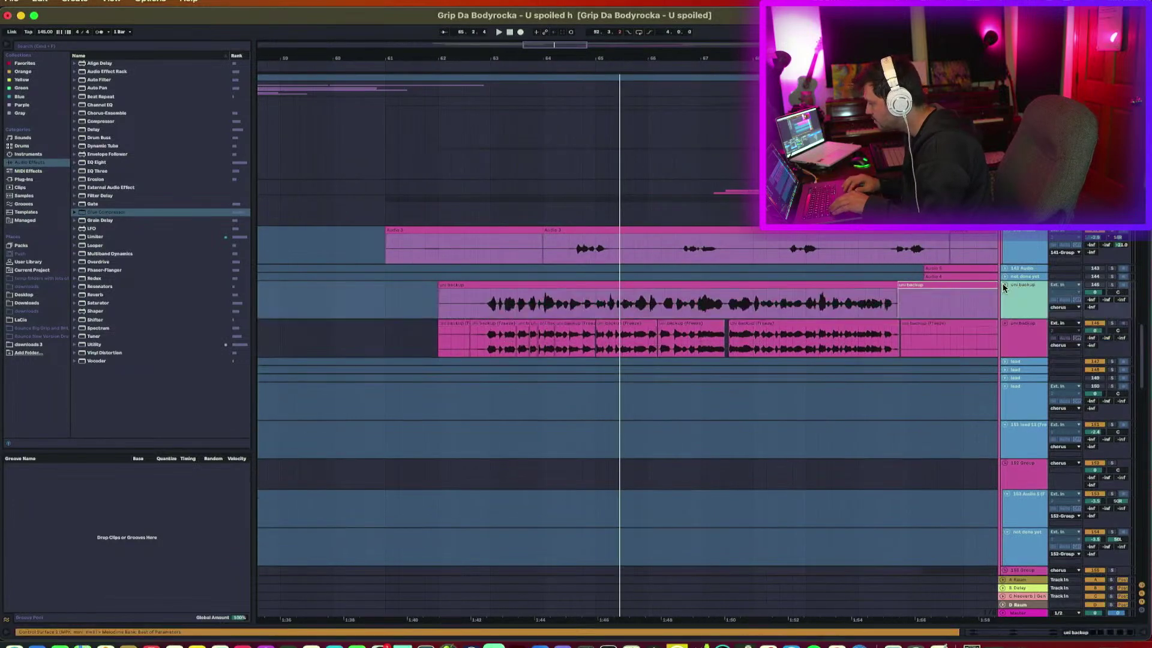
right_click(1023, 292)
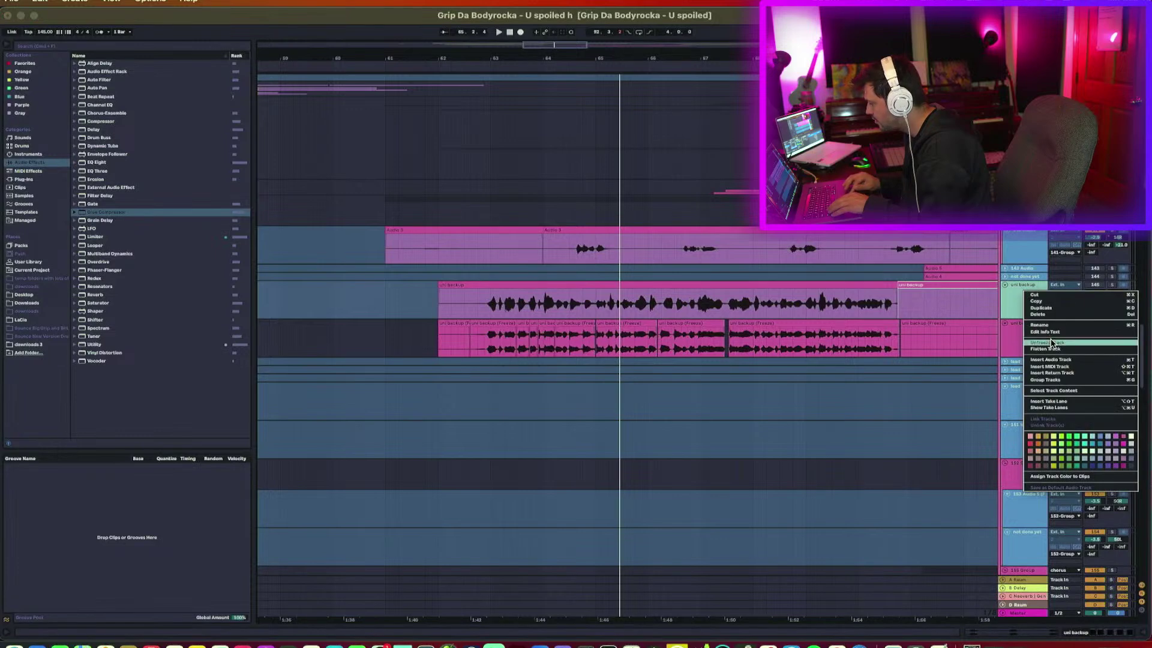
double_click(1009, 305)
right_click(1025, 306)
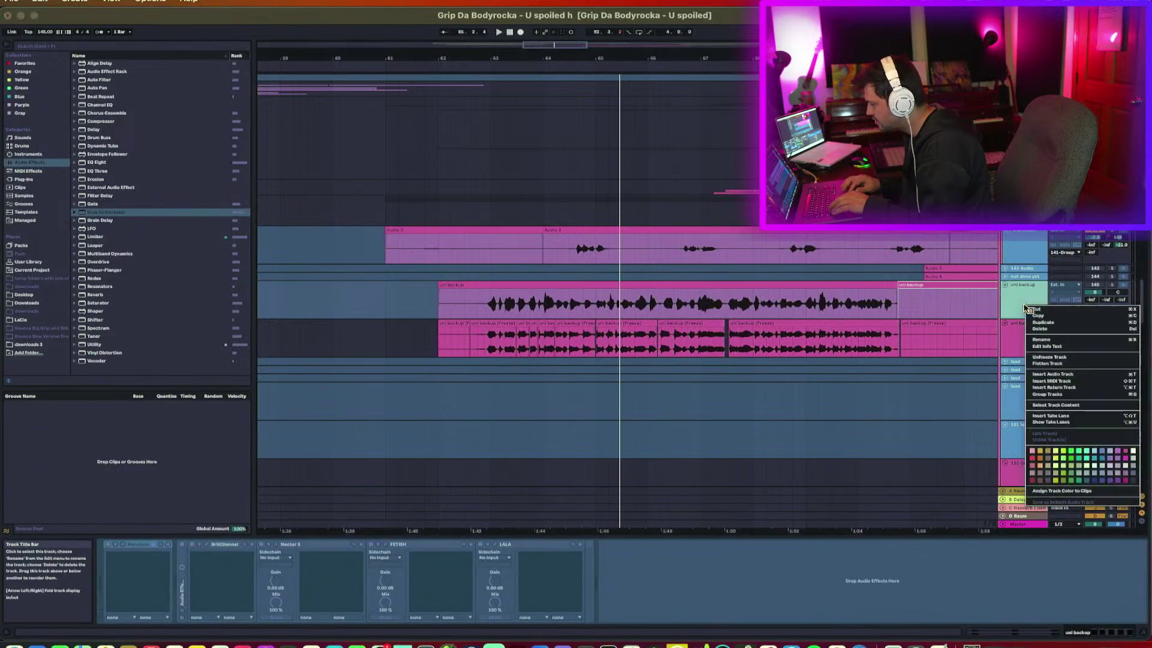
click(1022, 336)
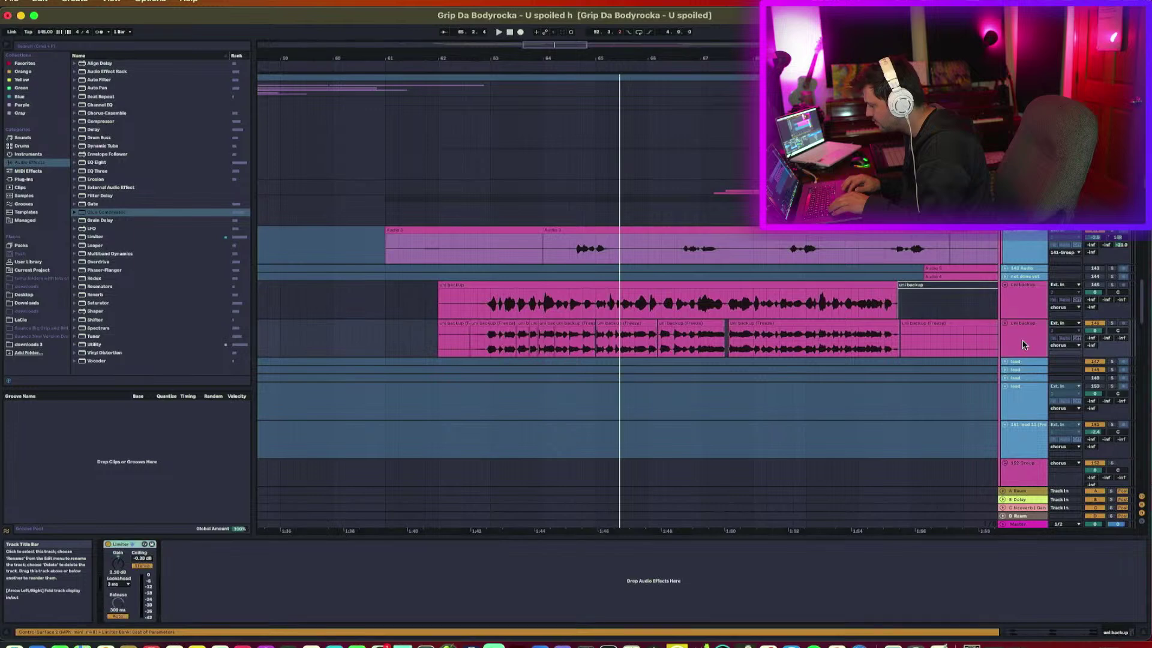
Add the Celemony Melodyne plug-in to the flattened uni backup track and place it ahead of the Limiter.
click(1008, 286)
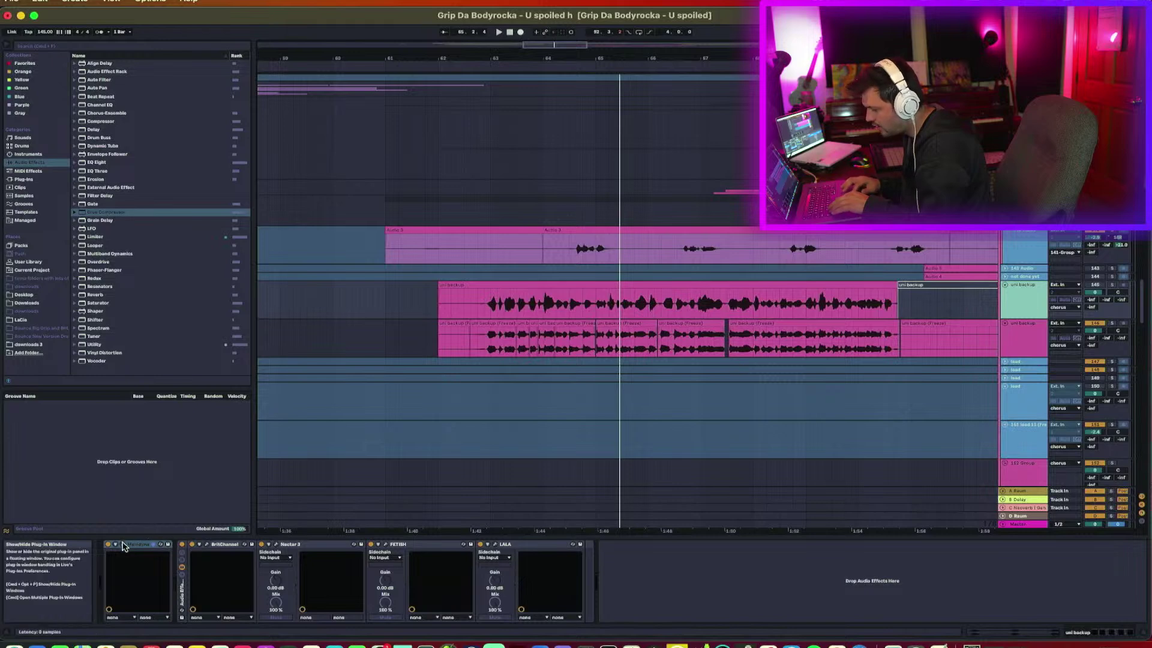
click(484, 340)
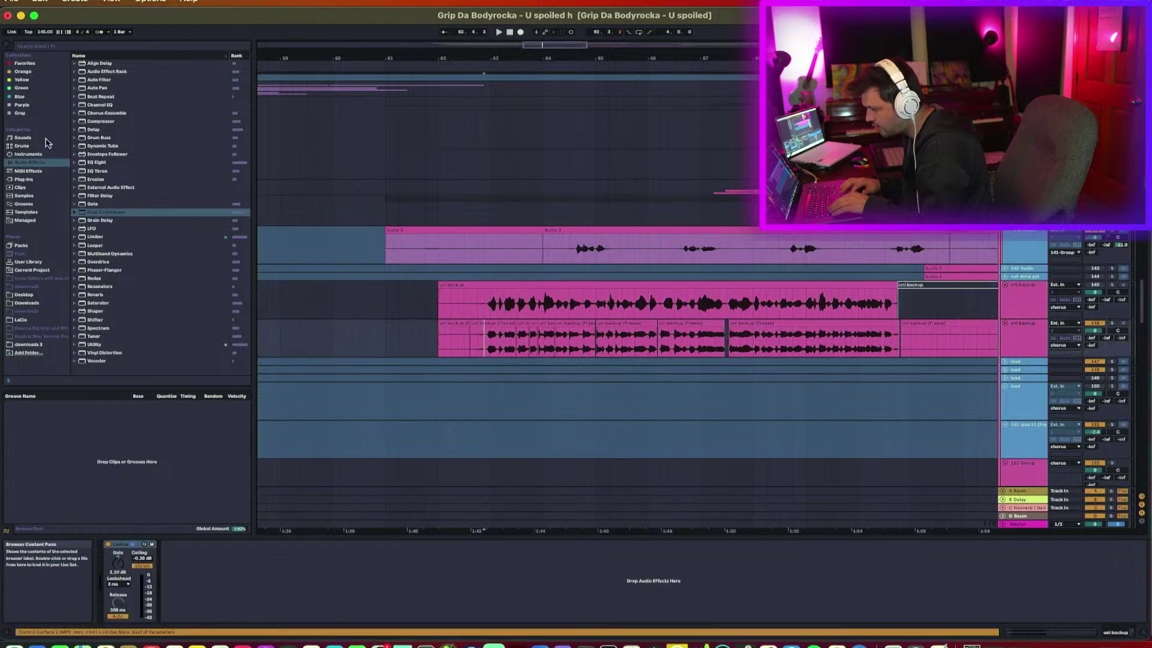
click(27, 179)
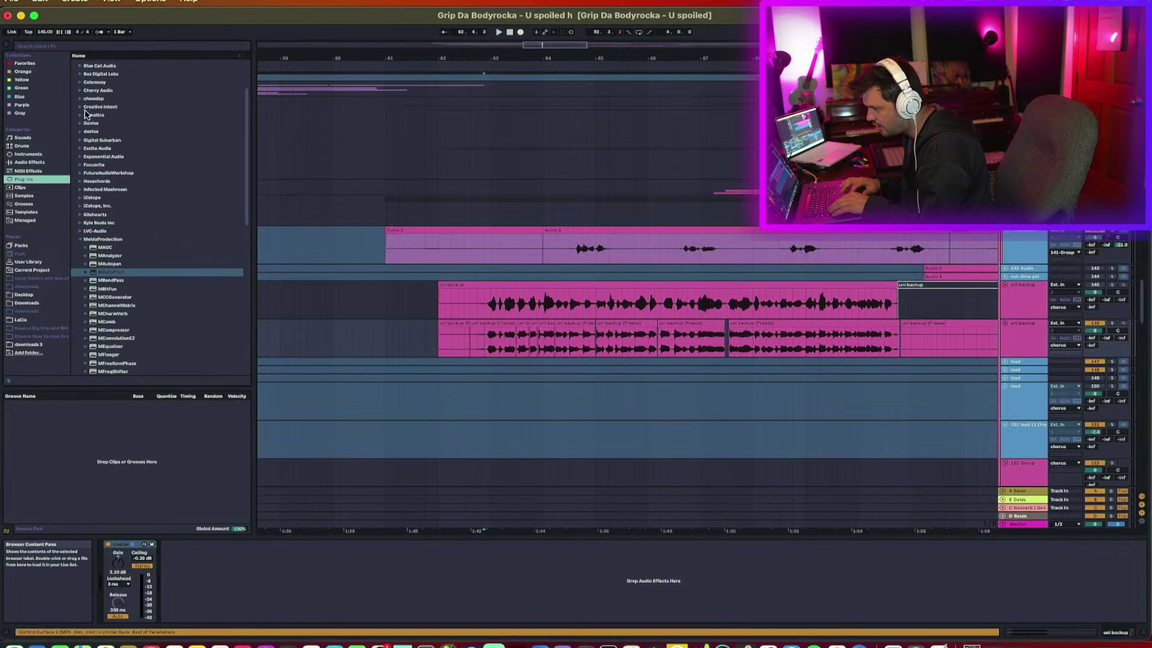
click(81, 82)
drag(90, 90, 329, 186)
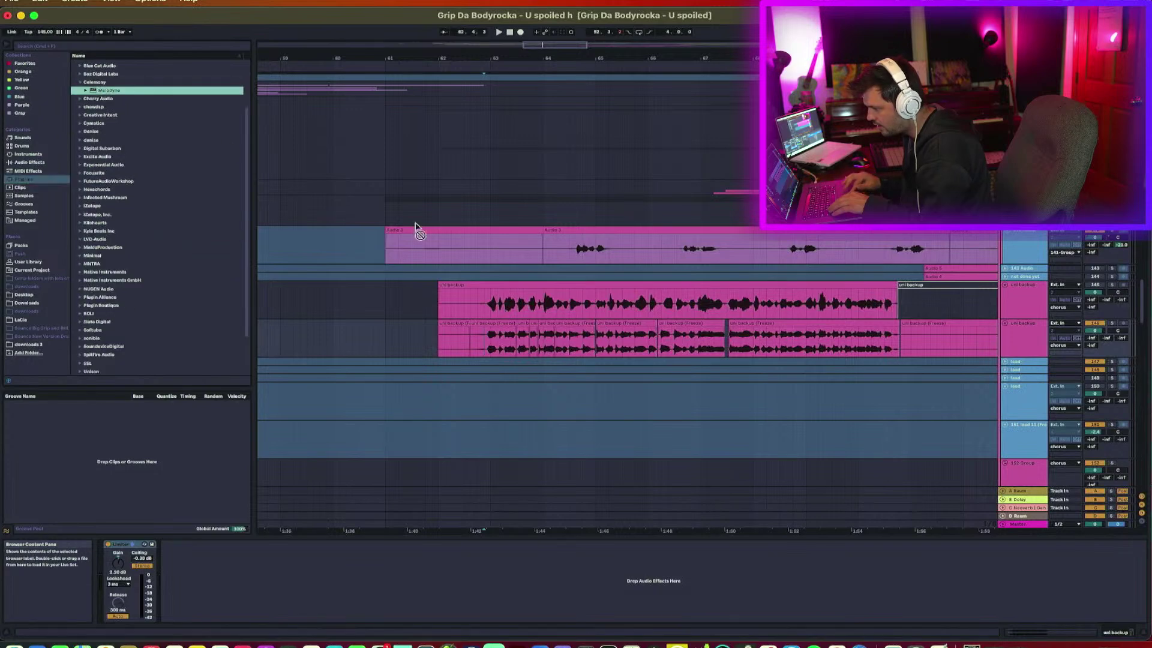
drag(519, 360, 478, 338)
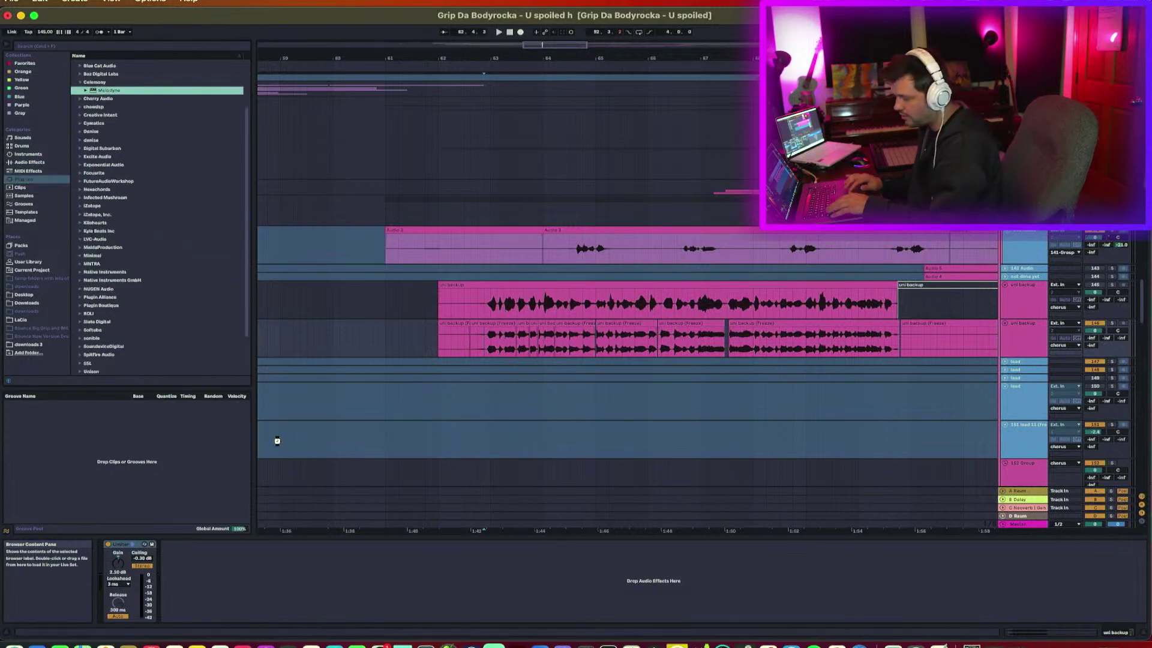
drag(118, 547, 118, 547)
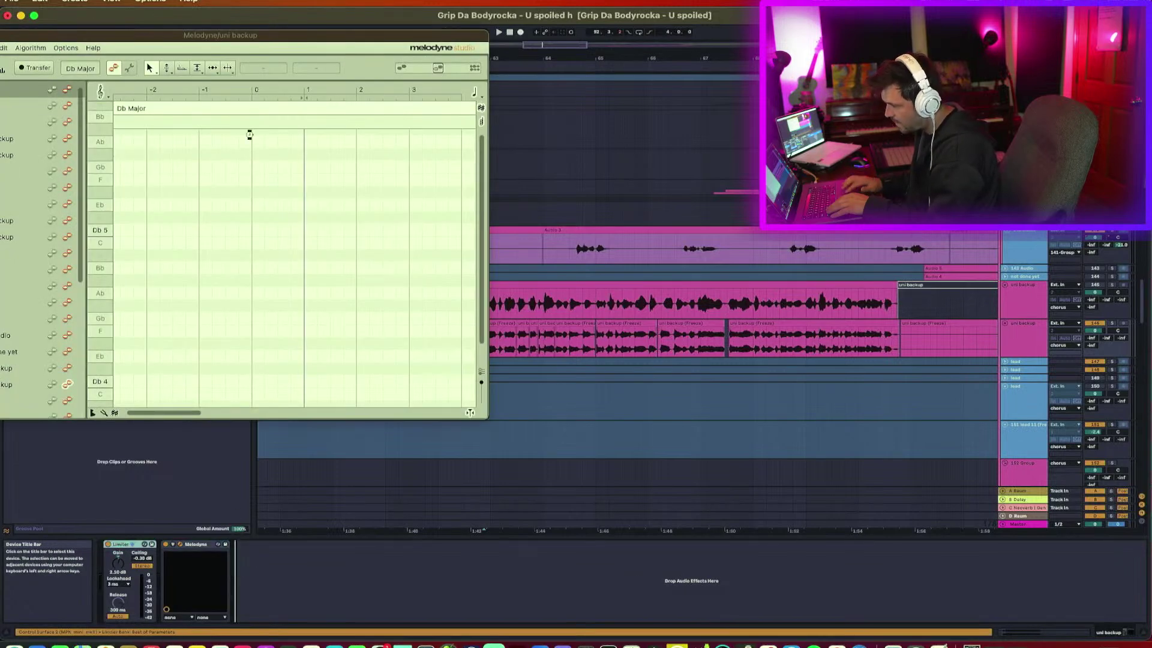
click(45, 37)
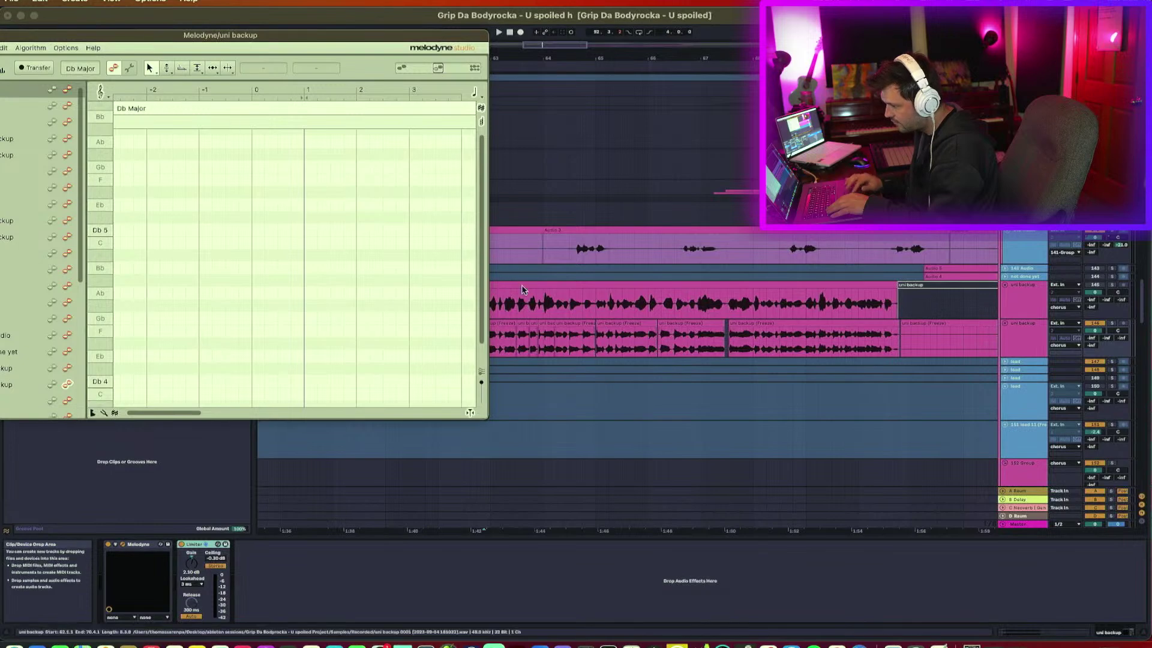
Enable Transfer in the flattened track's Melodyne and play the uni backup vocal through to capture it.
click(522, 347)
click(509, 311)
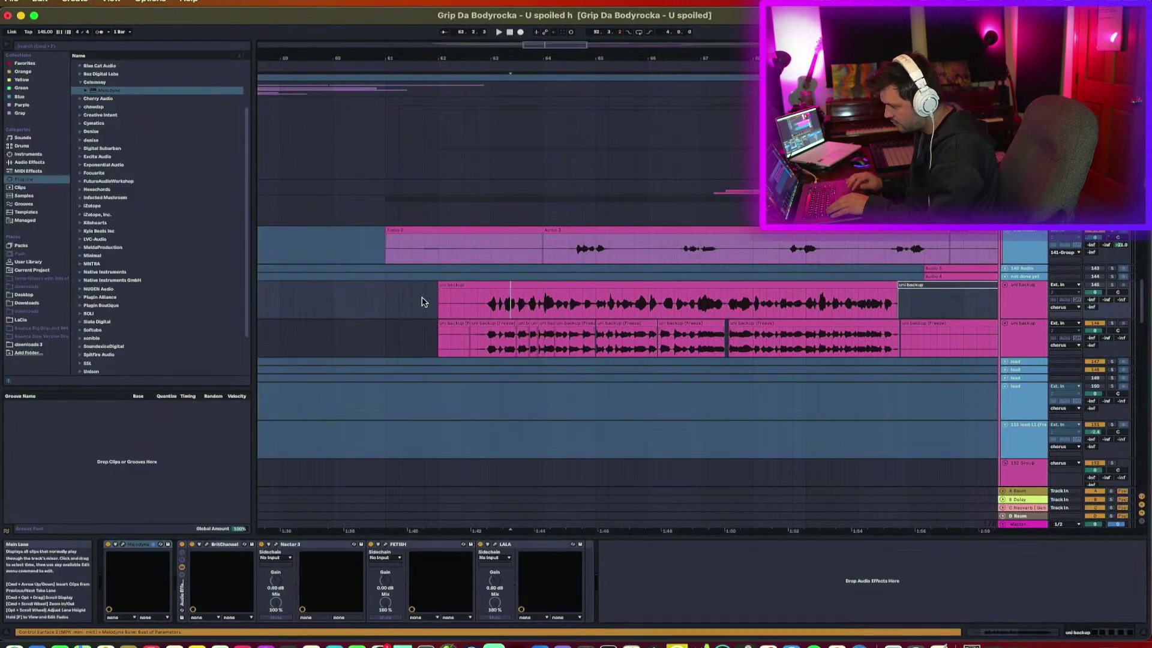
click(451, 353)
click(29, 67)
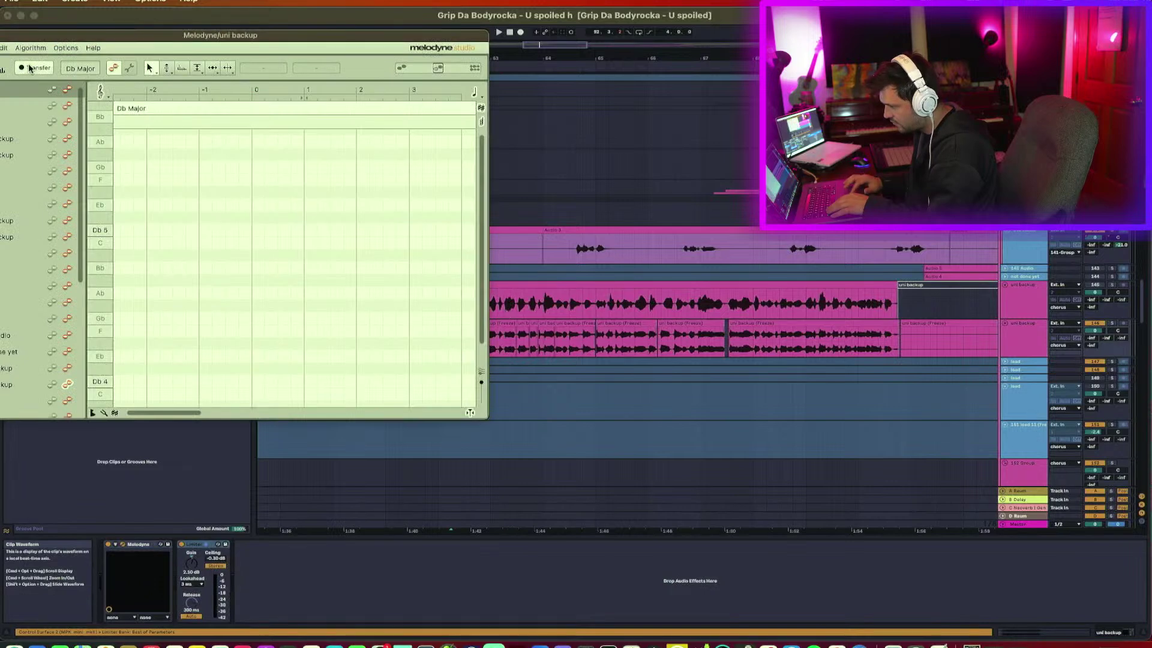
click(424, 296)
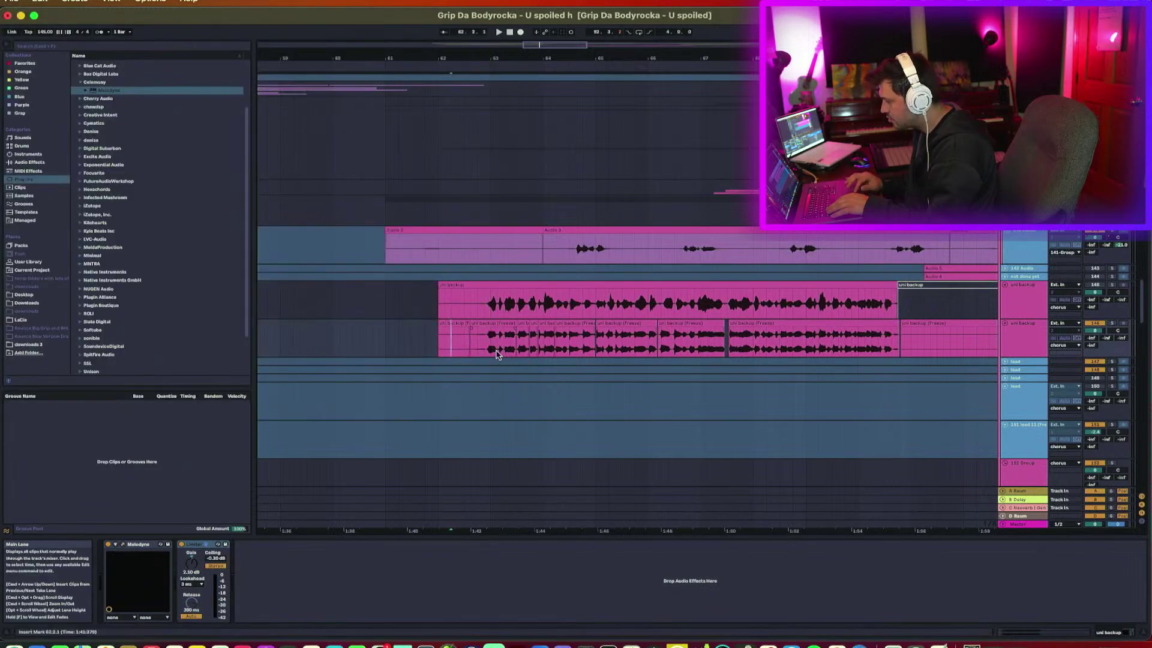
click(478, 325)
key(space)
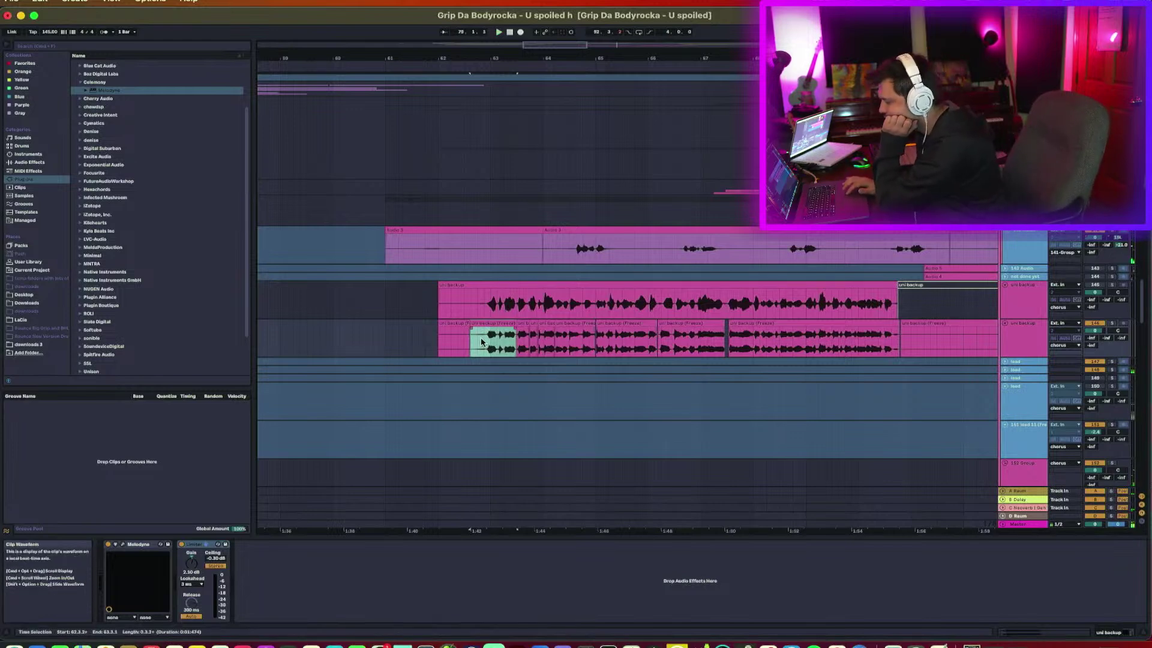
Reopen Melodyne on the flattened uni backup track, select all transferred notes and change their detection algorithm.
click(465, 336)
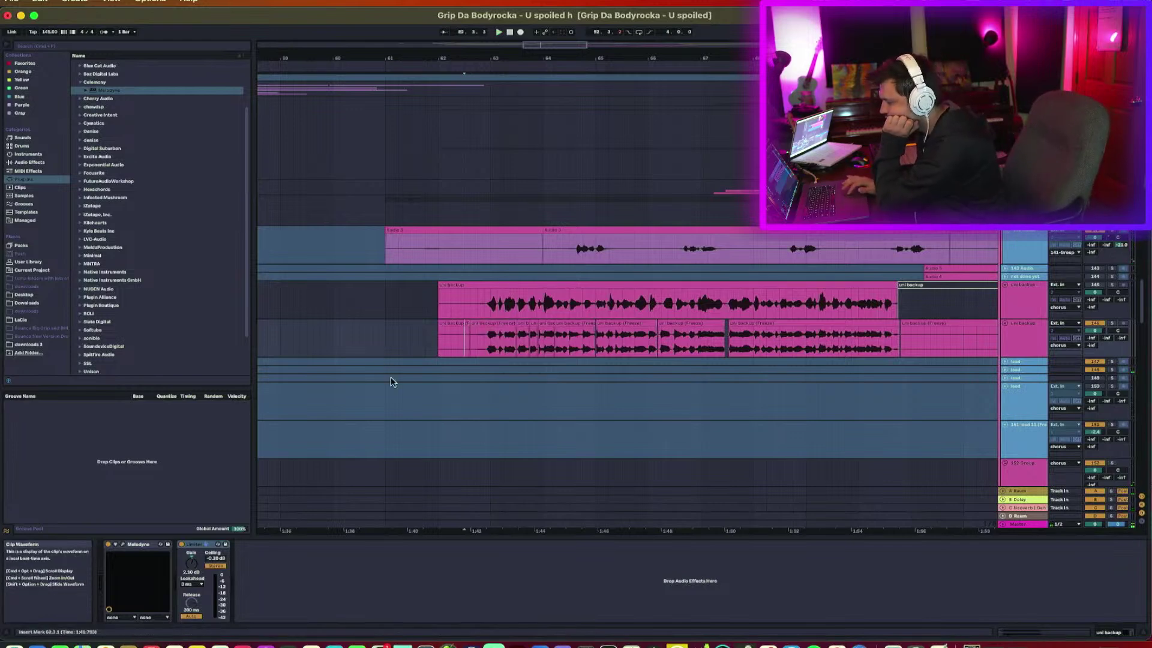
click(122, 544)
click(382, 412)
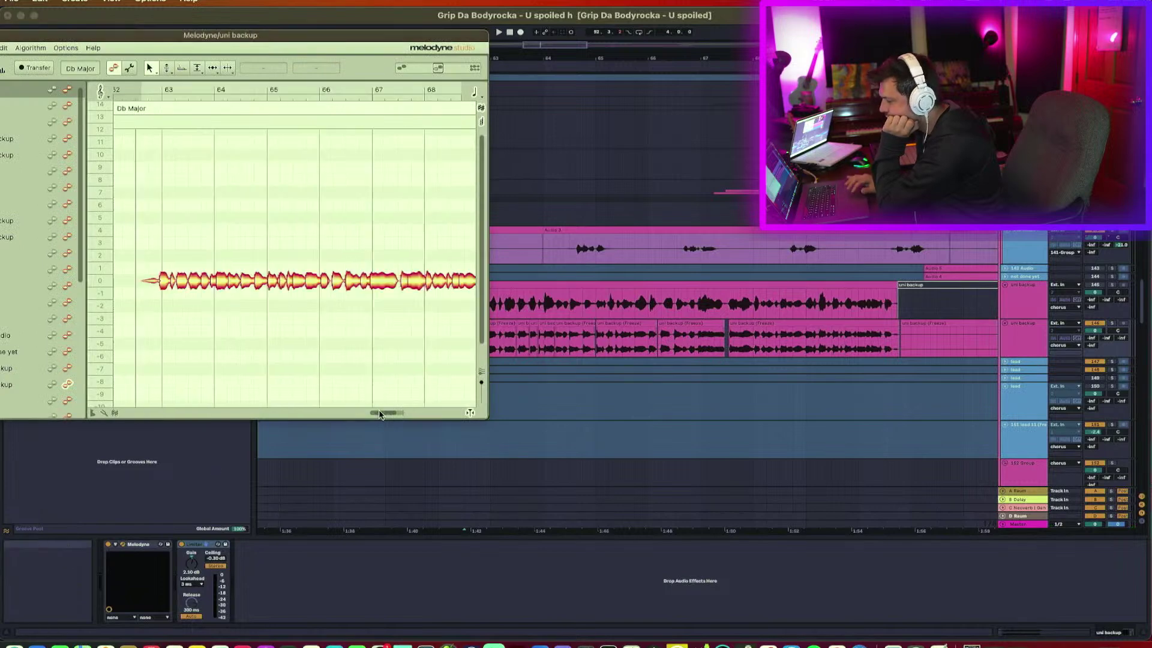
key(super+a)
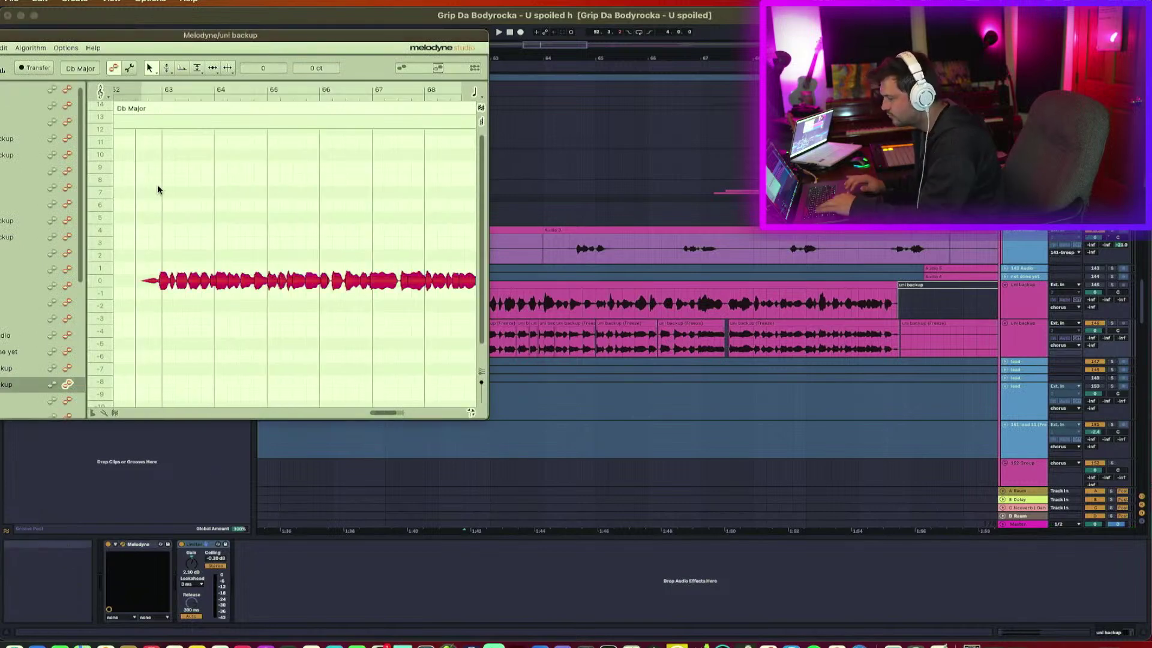
click(31, 48)
click(37, 83)
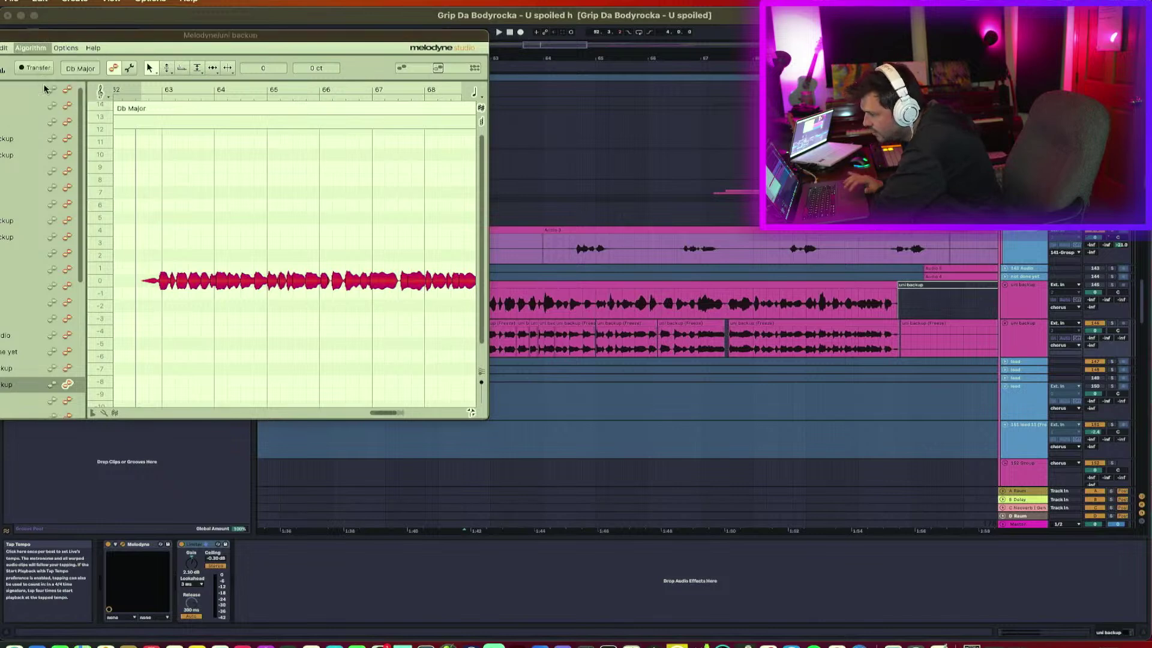
Make the backup track listed directly above editable in Melodyne, keep the transferred one as reference, and enlarge the editor around bar 63.
click(591, 262)
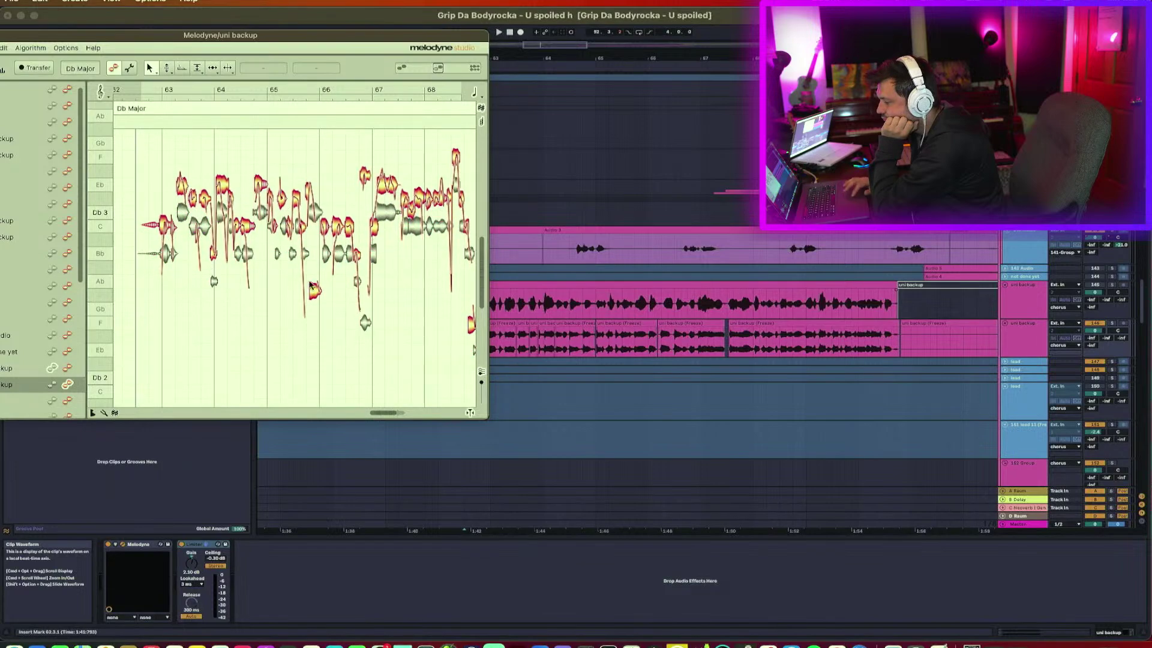
click(69, 369)
double_click(228, 37)
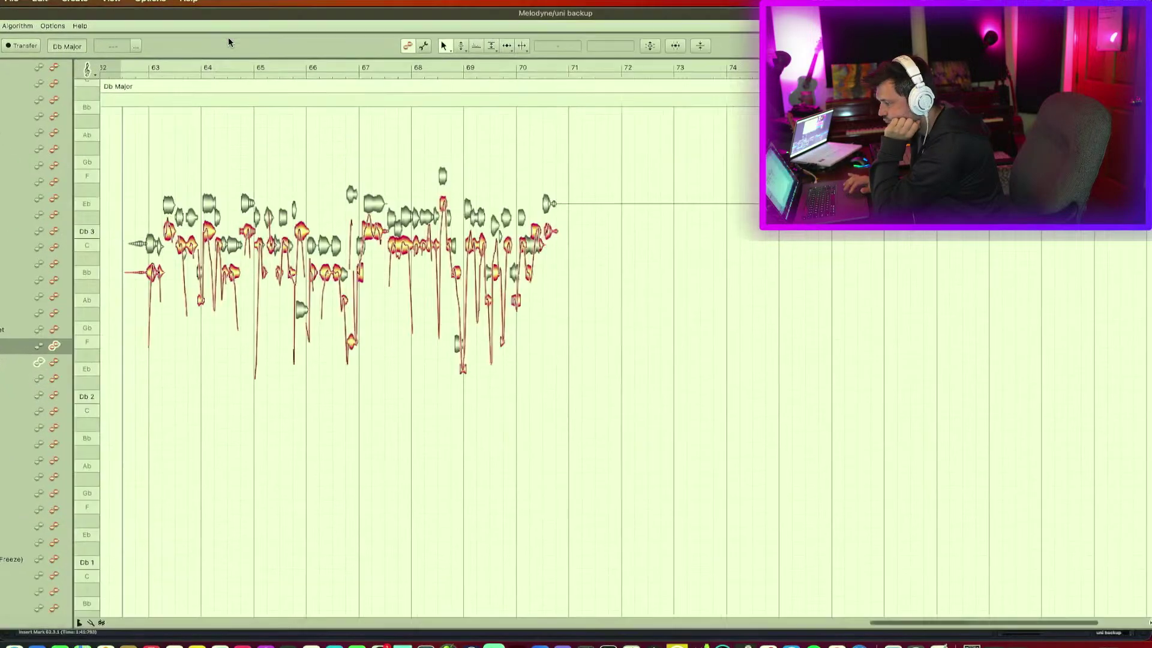
drag(134, 66, 168, 171)
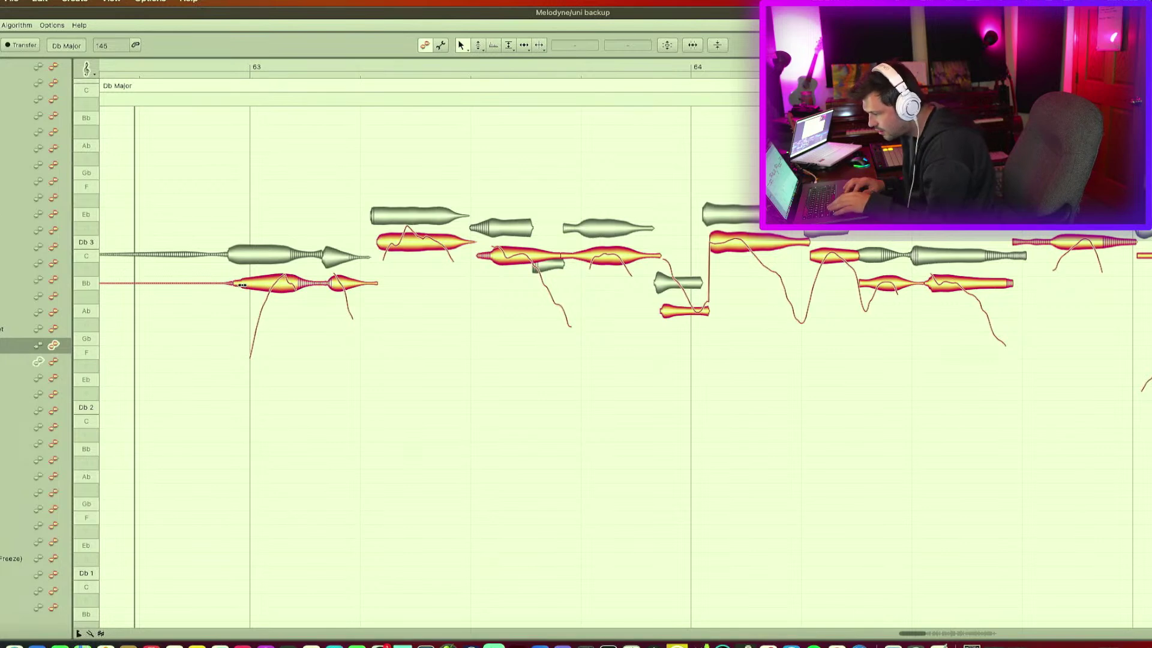
Select the first Bb 2 note at bar 63, try shifting its start, and deactivate Melodyne's time grid.
click(236, 282)
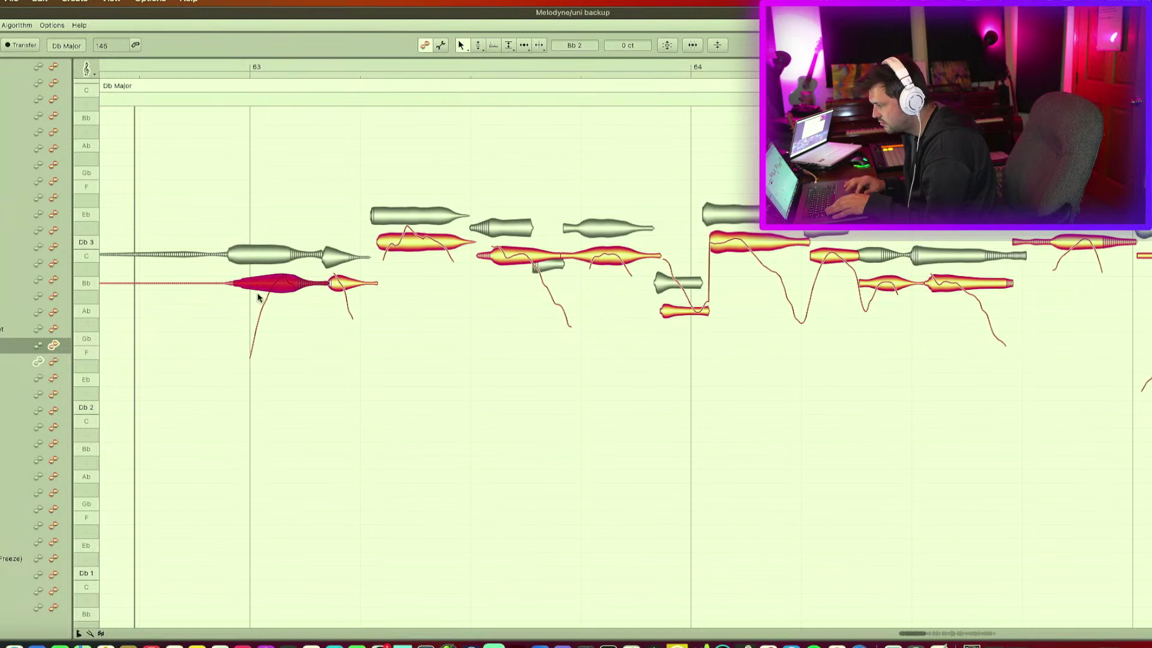
mouse_move(250, 282)
mouse_down()
mouse_move(105, 282)
mouse_move(244, 283)
mouse_up()
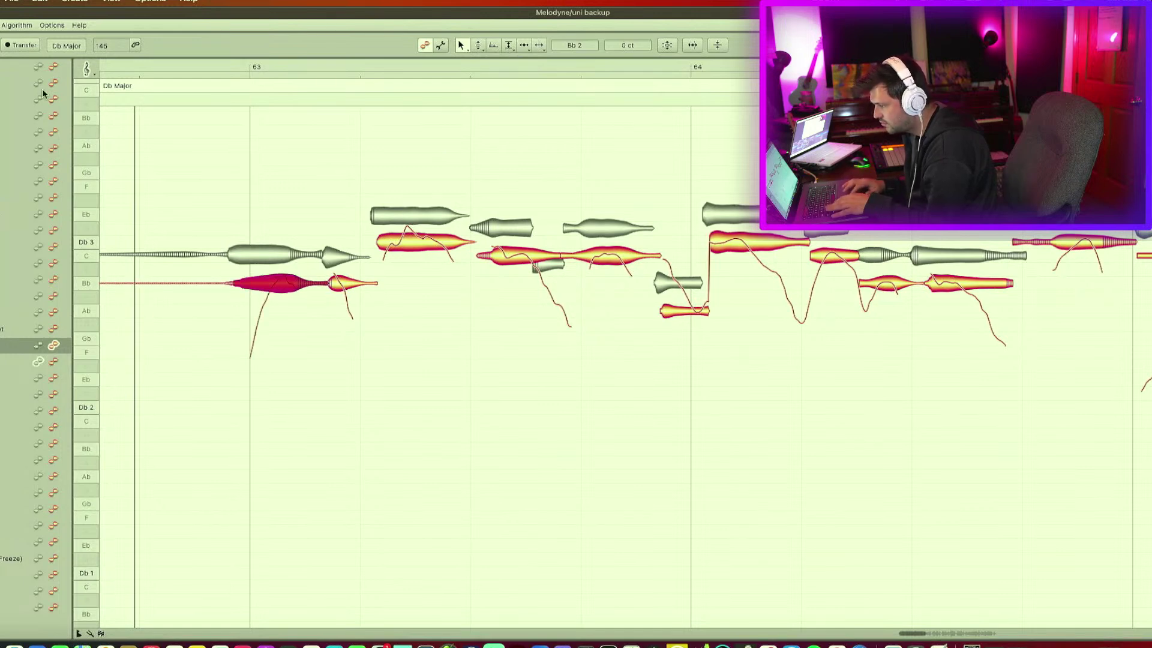
click(51, 26)
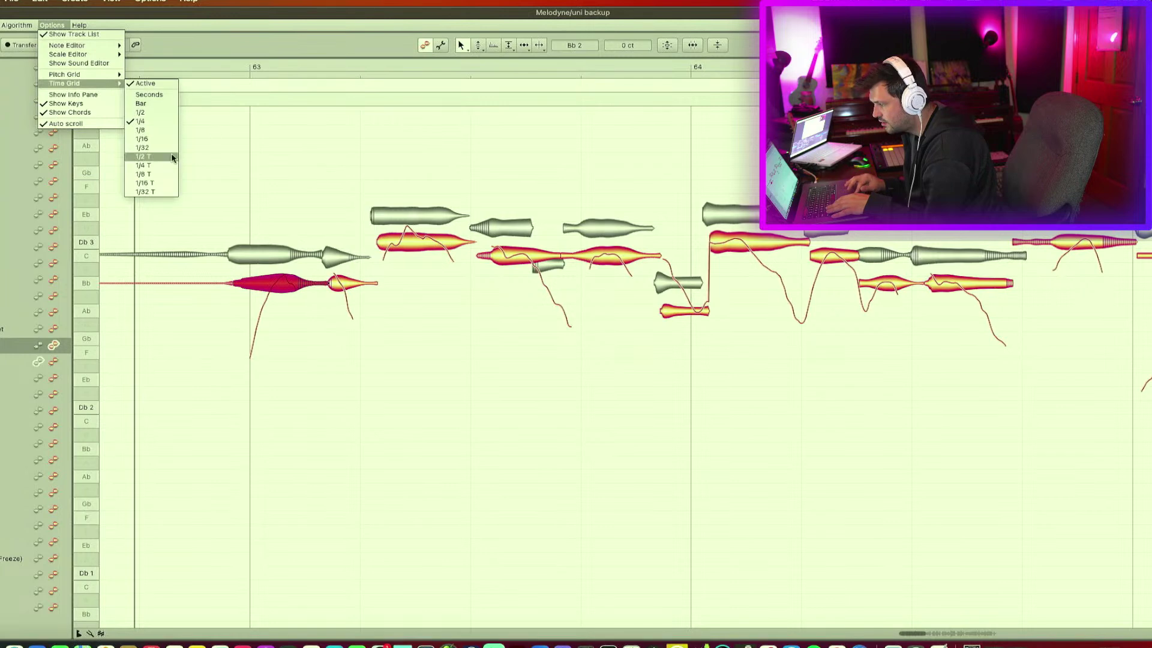
click(157, 84)
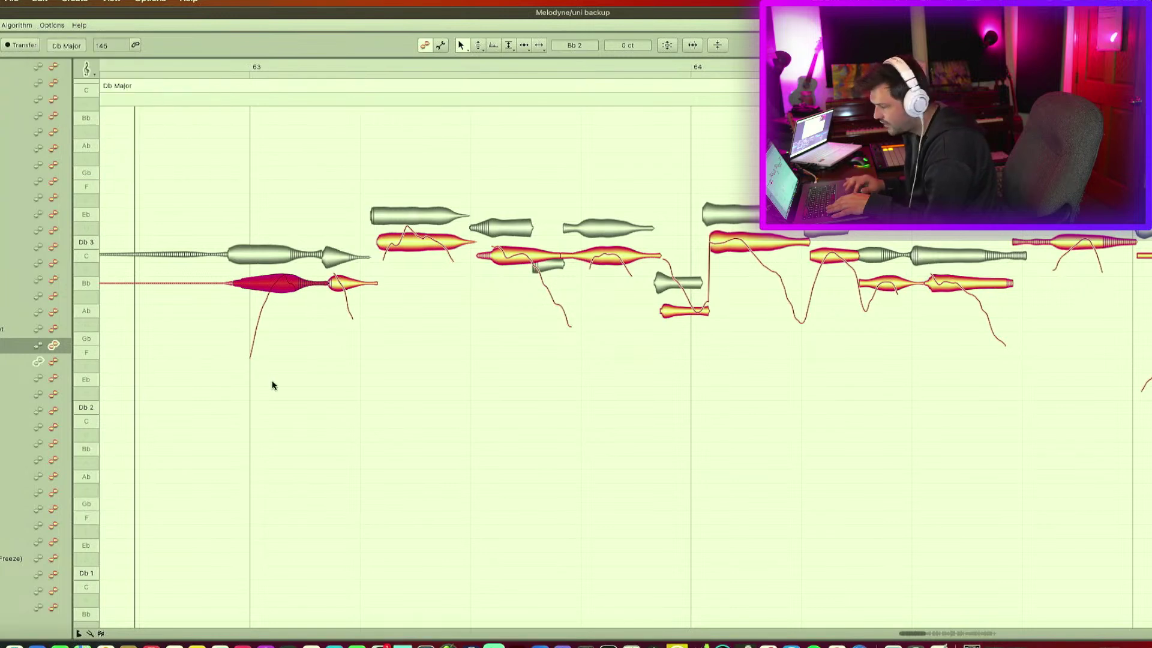
Align the note starts from the first Bb 2 note at bar 63 through the Db 3 note at bar 64 with the grey reference notes.
drag(239, 281, 230, 281)
drag(331, 280, 365, 284)
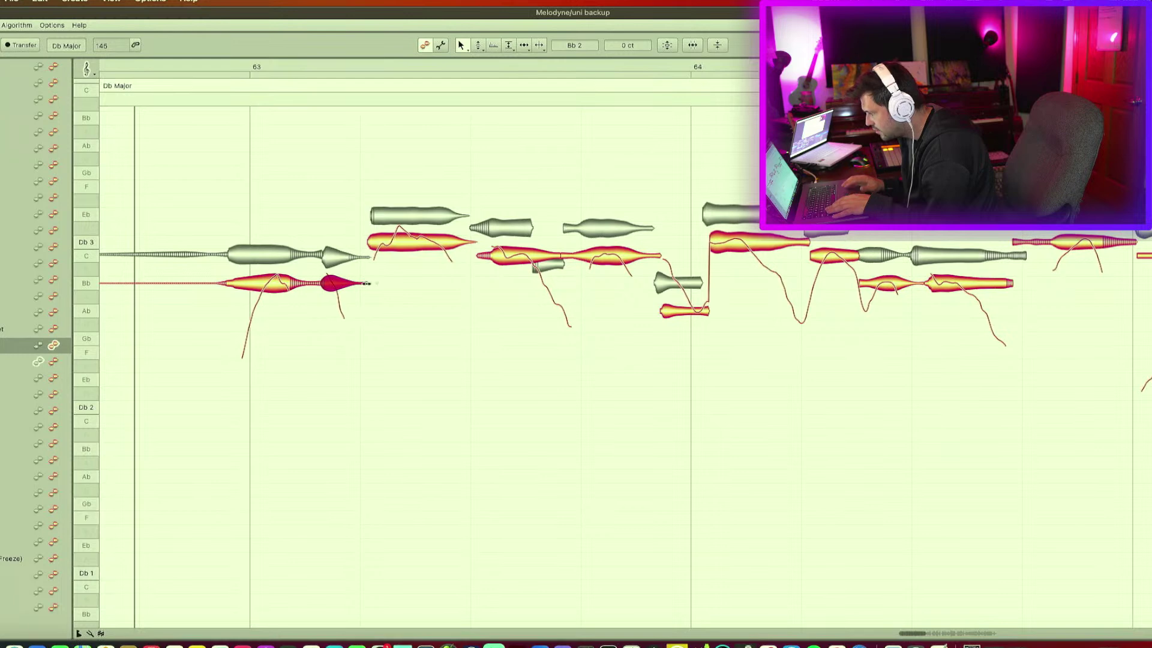
drag(480, 257, 474, 255)
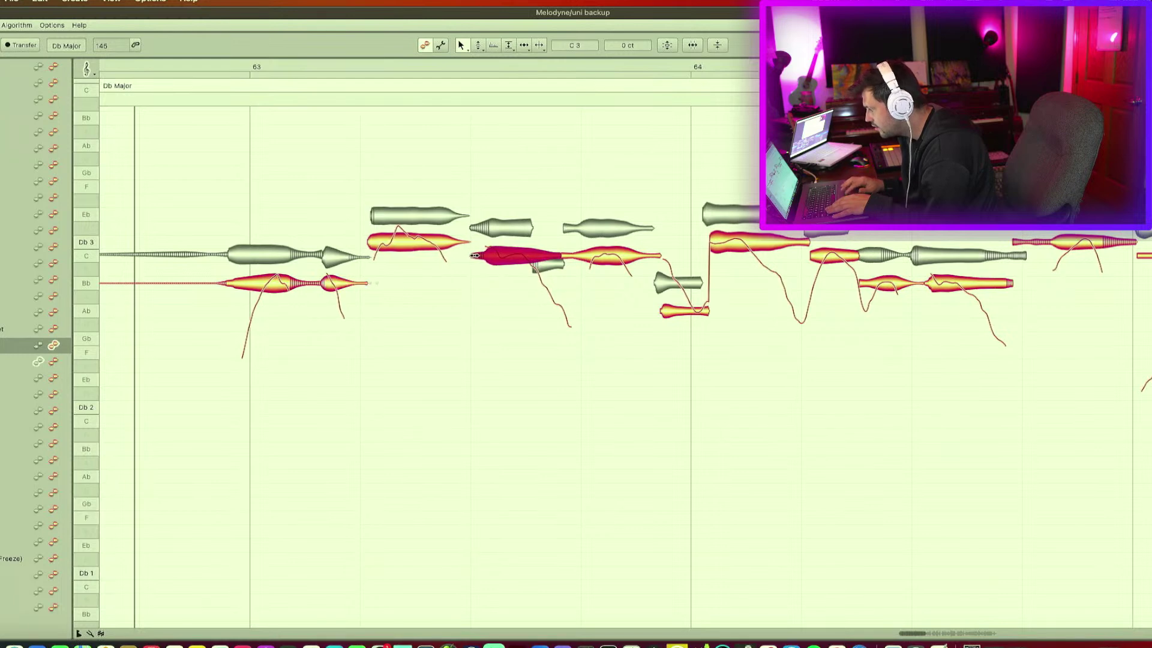
drag(561, 256, 568, 255)
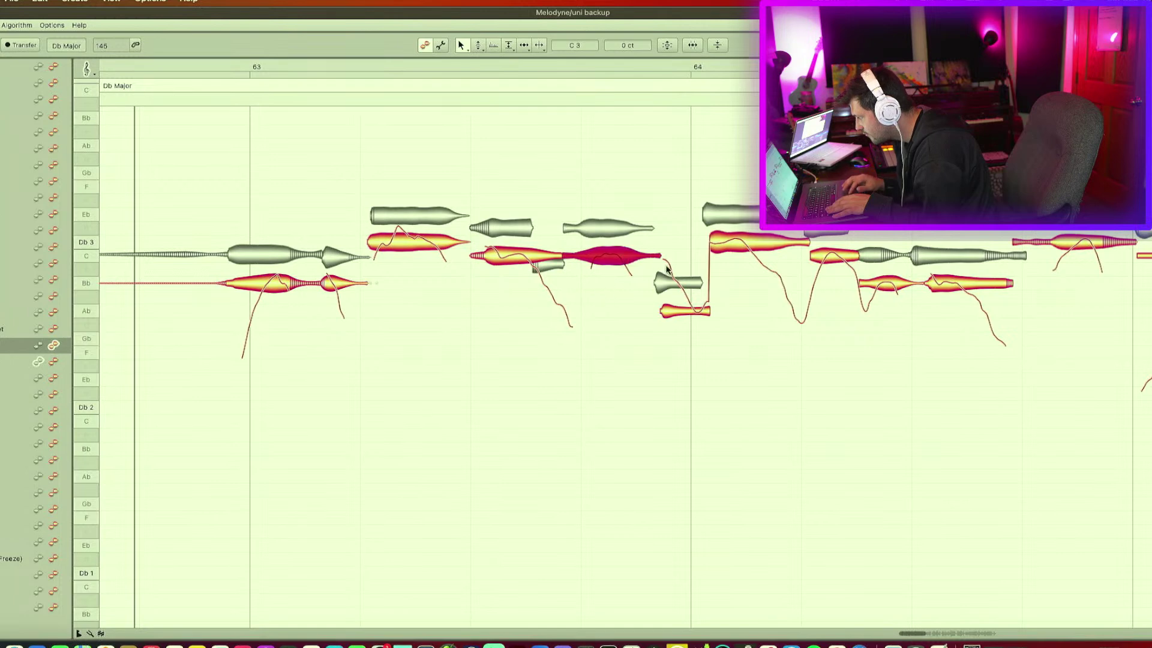
drag(663, 311, 655, 312)
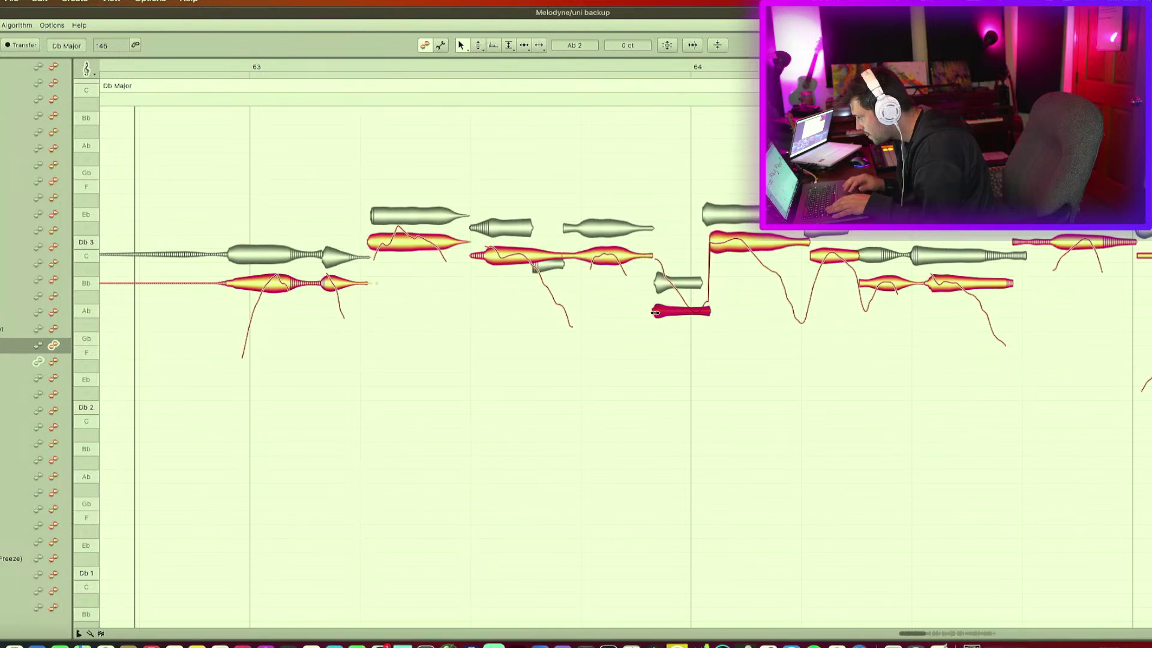
drag(714, 239, 708, 239)
Fine-tune the Ab 2 note before bar 64, and align the C 3 and two Bb 2 notes in bar 64 with the reference timing.
drag(743, 60, 735, 137)
scroll(668, 246, right, 2)
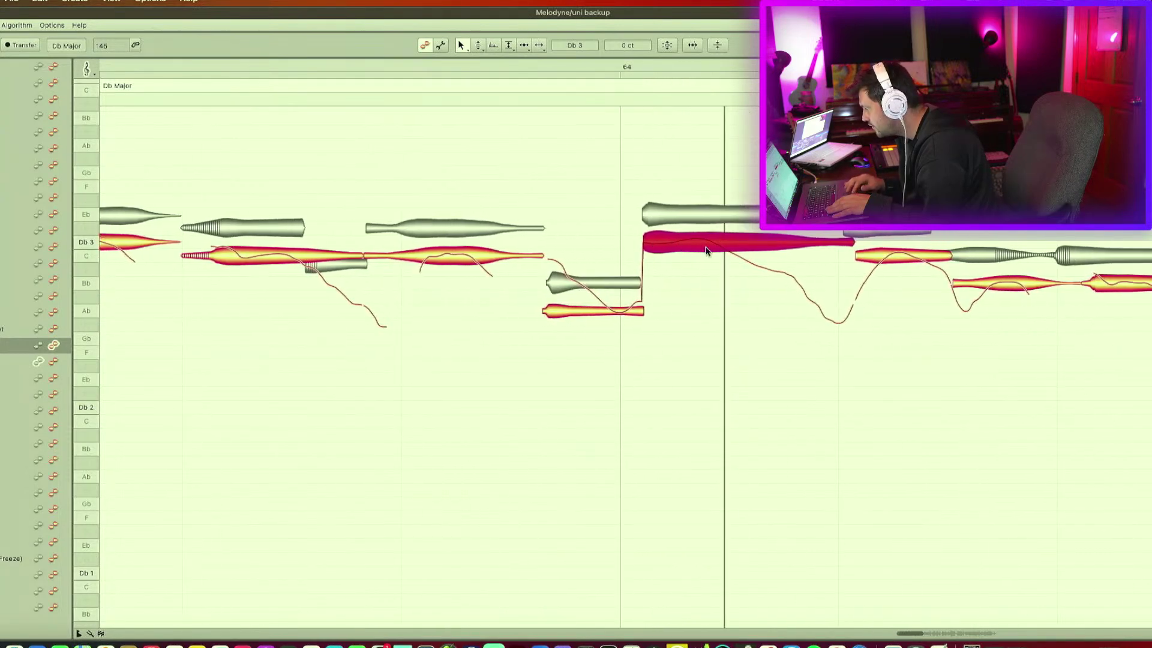
click(552, 310)
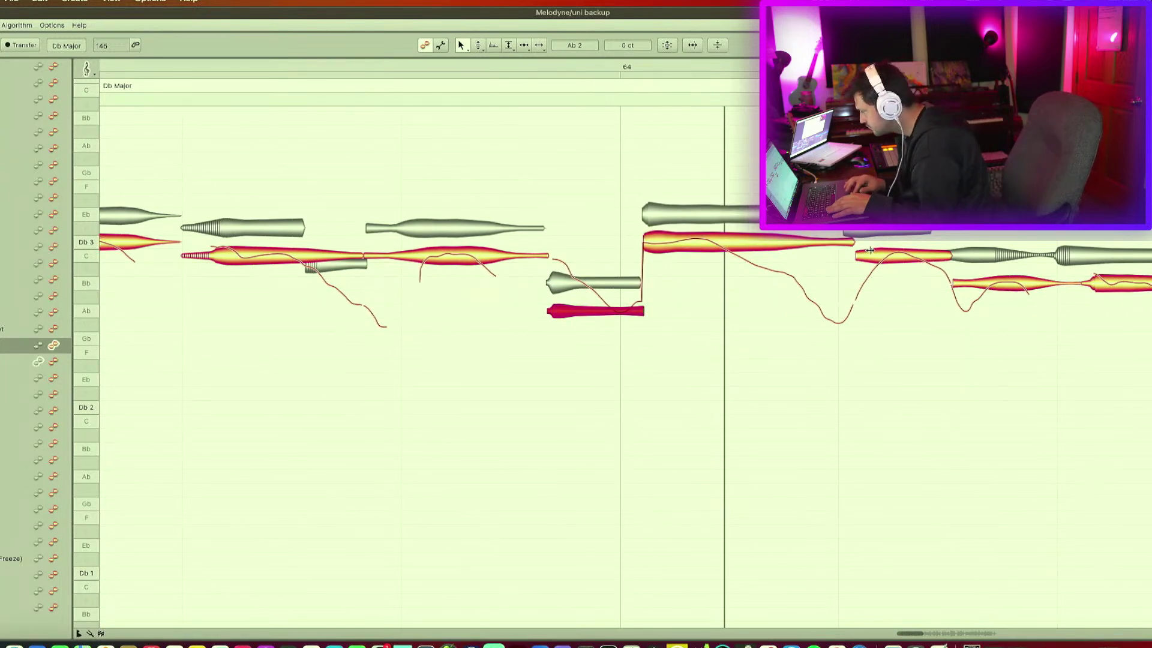
drag(870, 249, 855, 253)
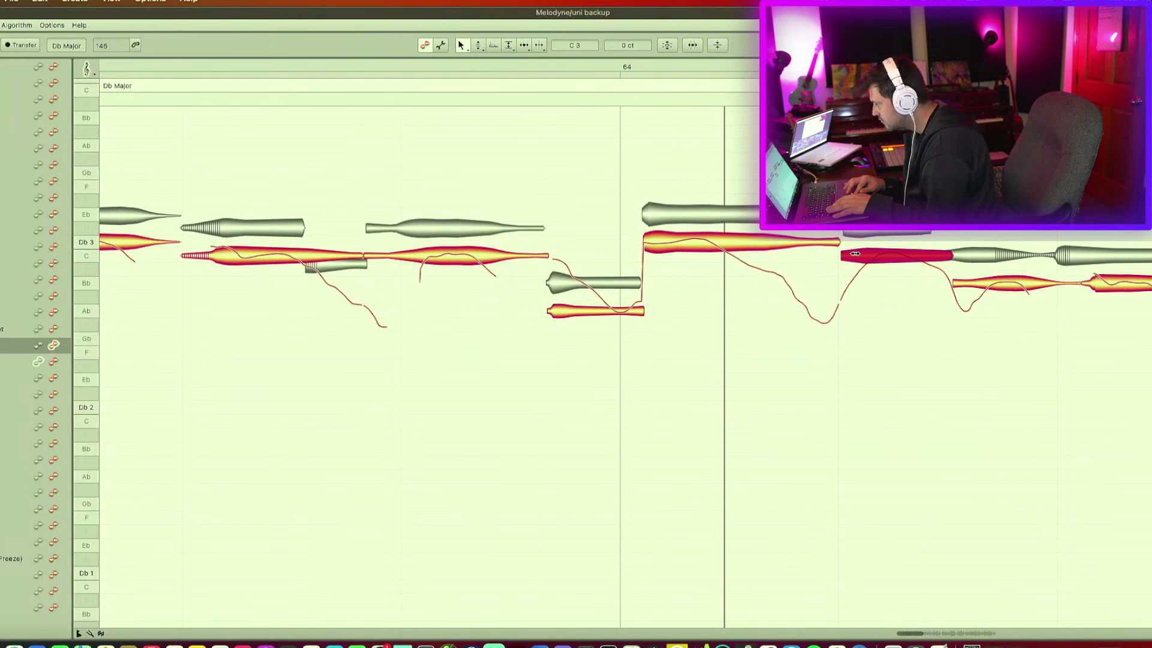
scroll(855, 253, right, 10)
drag(677, 283, 655, 284)
drag(847, 287, 811, 287)
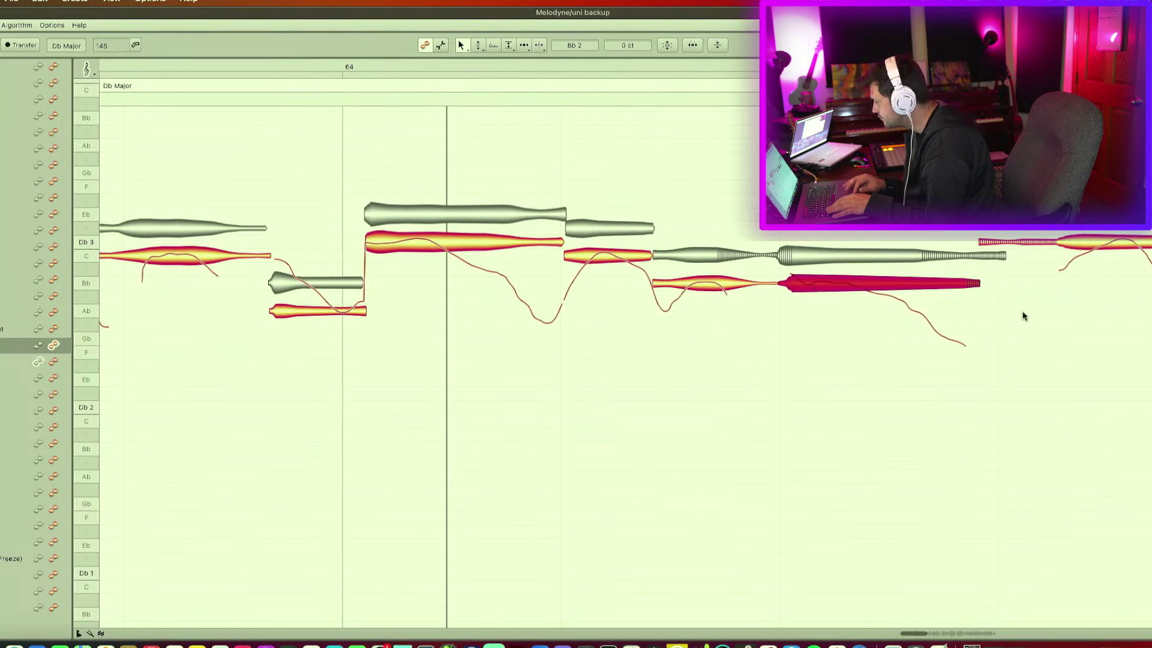
Match the start and end of the Db 3 note before bar 65, and the timing of the first Bb 2 note after it, to the reference.
scroll(1023, 318, right, 10)
drag(701, 241, 649, 242)
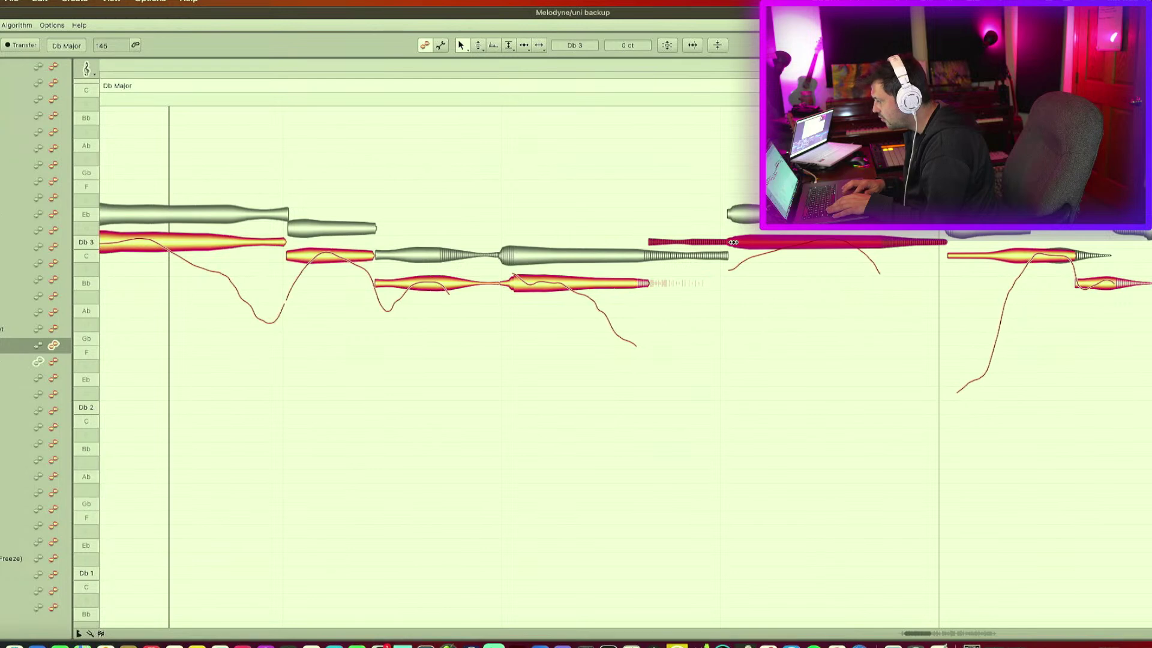
drag(946, 242, 934, 243)
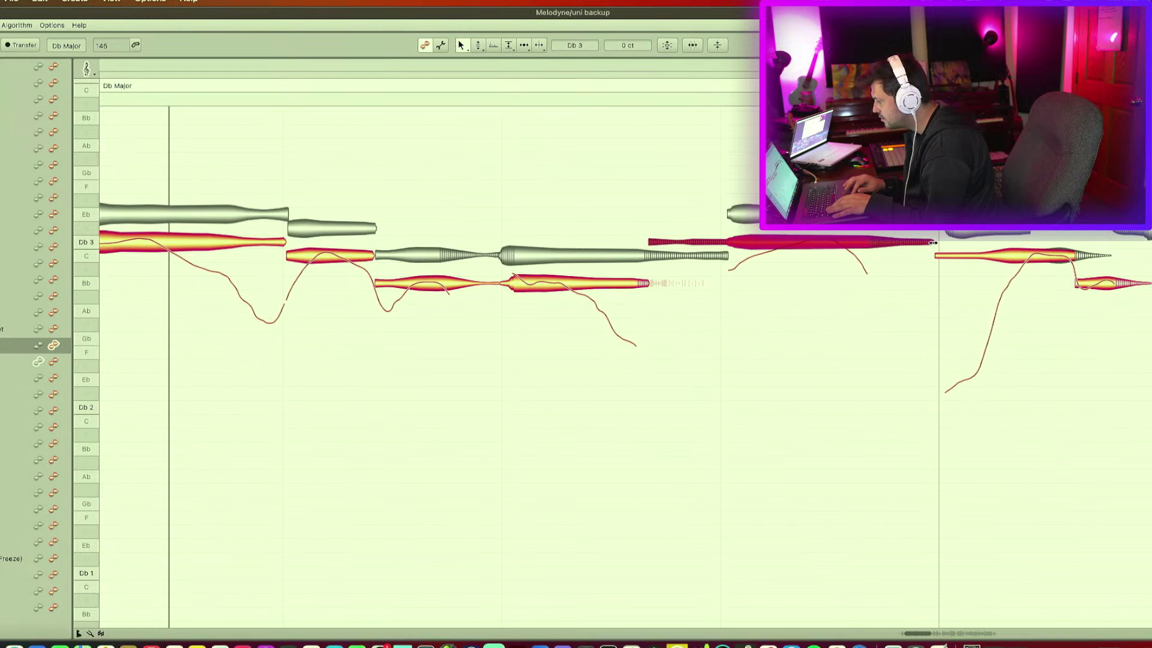
drag(650, 242, 649, 241)
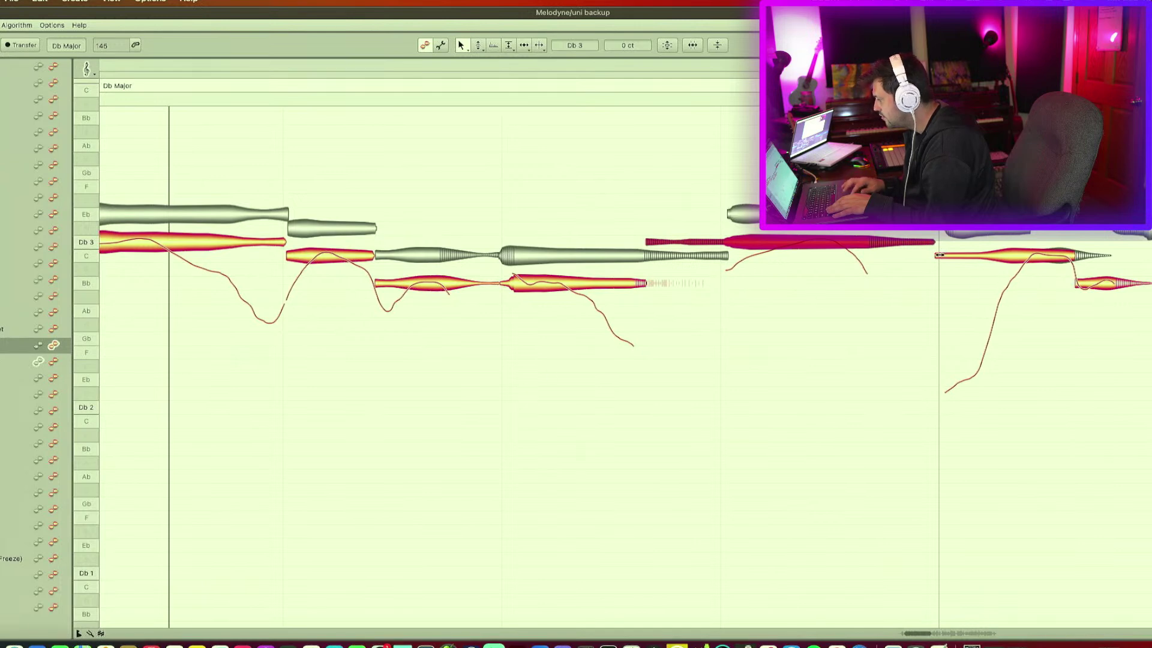
drag(1075, 282, 1028, 282)
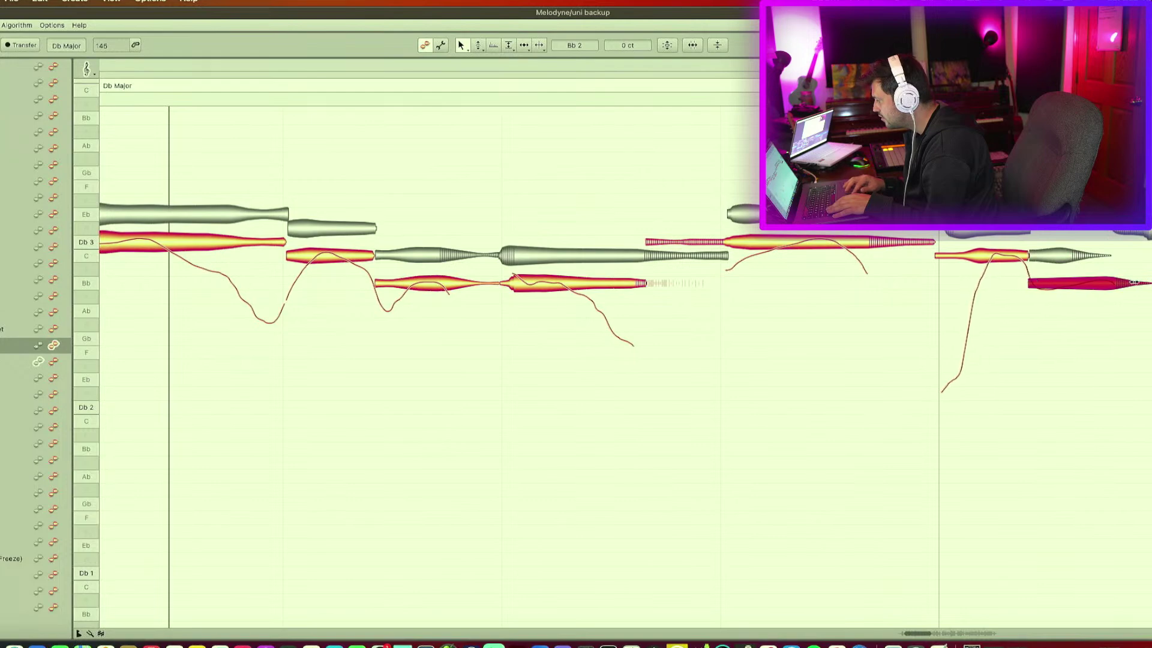
drag(1150, 283, 1109, 284)
Align the Bb 2, C 3, Bb 2 and Db 3 notes late in bar 65 and the Bb 2 note at bar 66 with the reference timing.
scroll(1110, 284, right, 5)
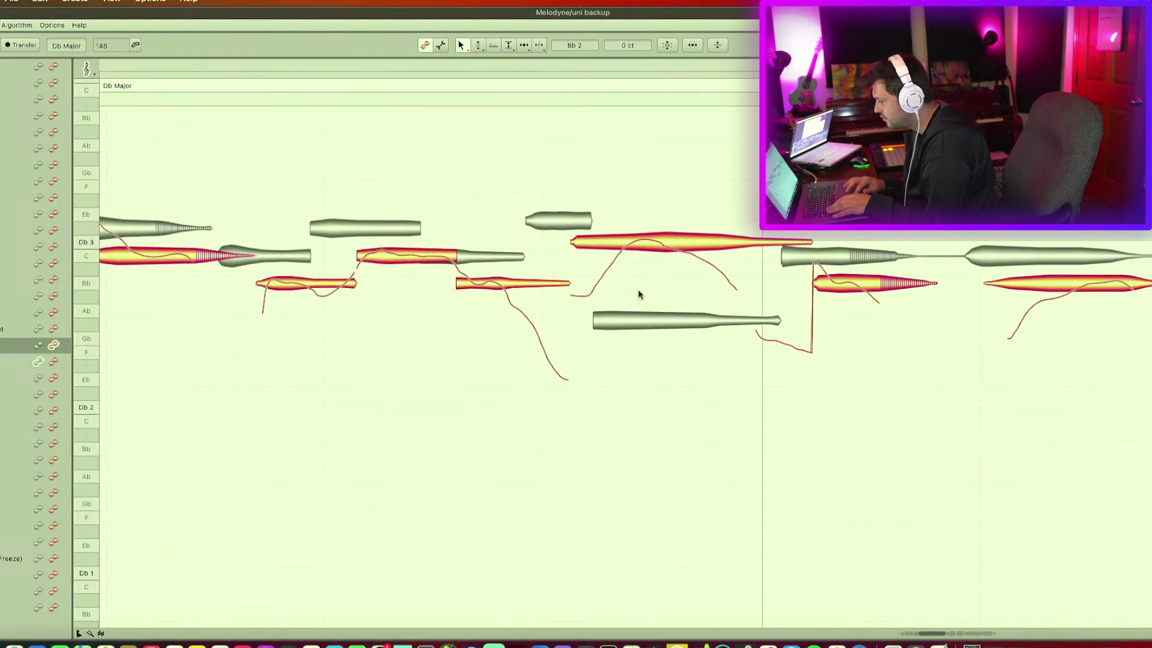
scroll(631, 281, left, 5)
drag(439, 282, 394, 281)
drag(536, 253, 495, 252)
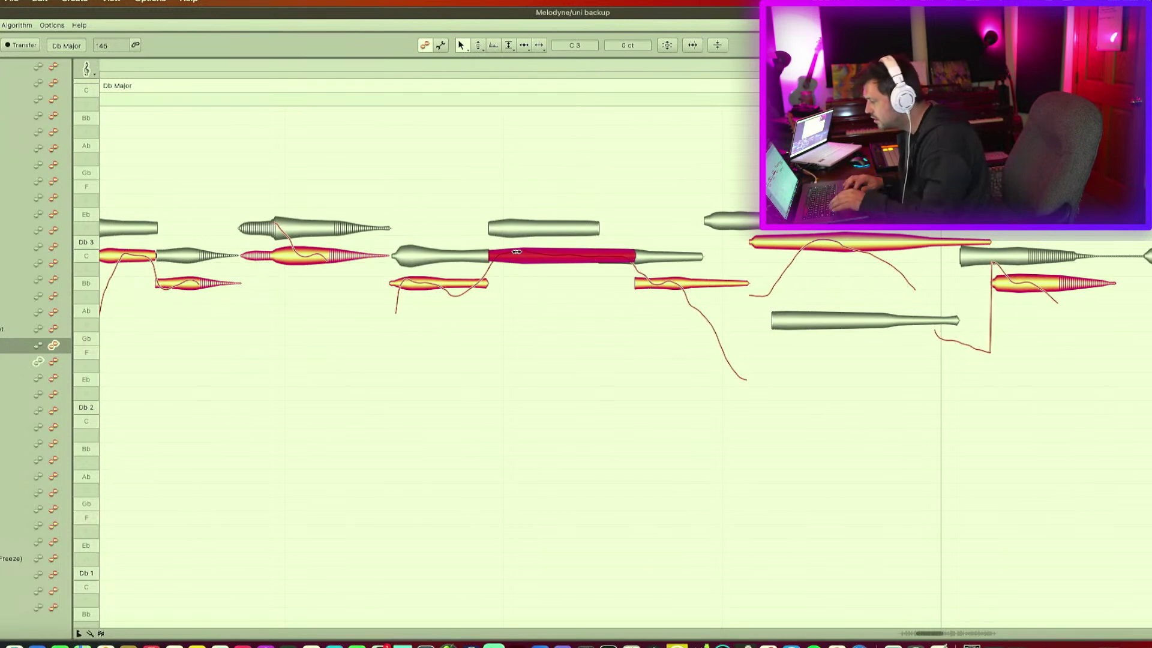
drag(641, 291, 605, 277)
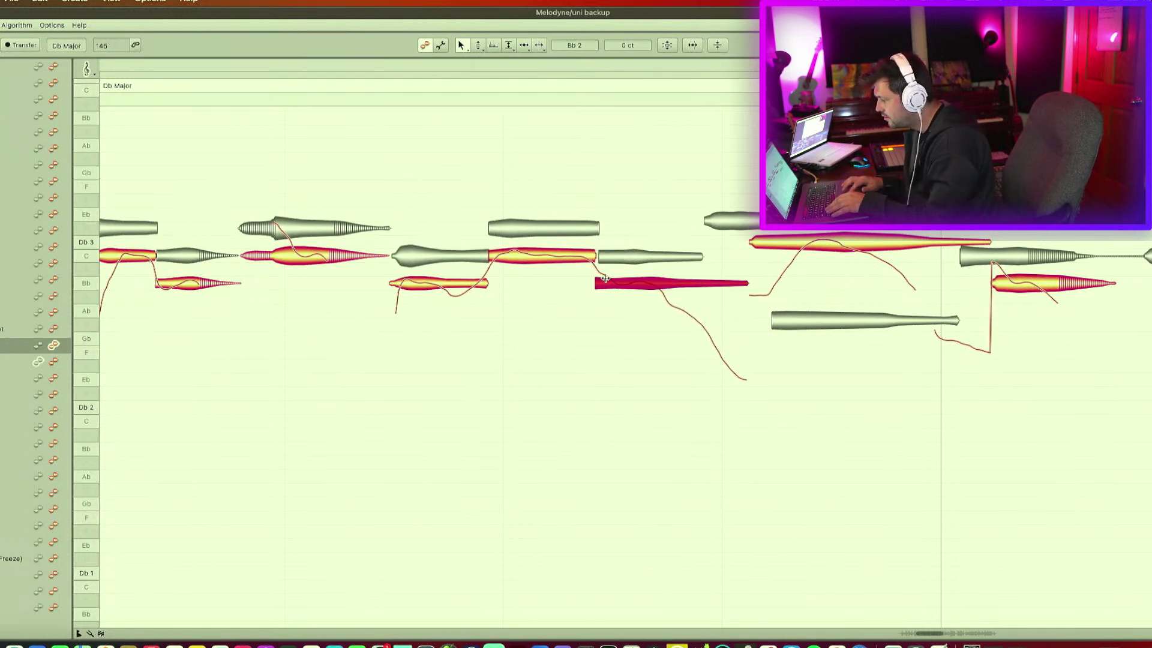
drag(758, 240, 706, 240)
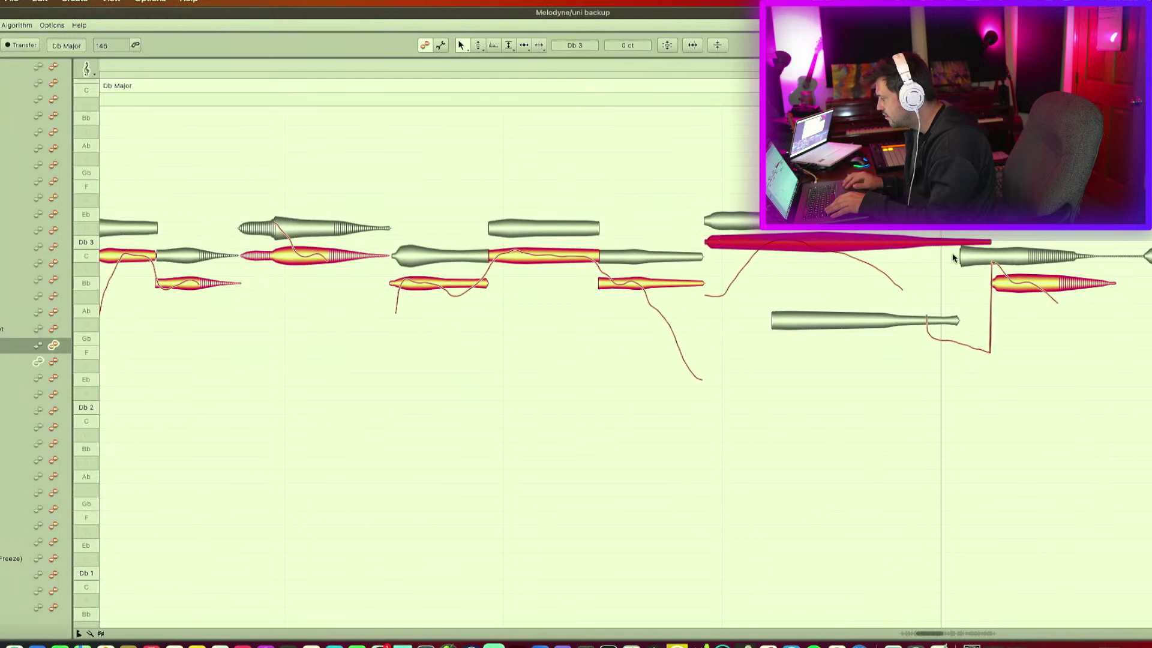
drag(1002, 280, 920, 282)
Align the later Bb 2 and Ab 2 notes in bar 66 and the Bb 2 note just before bar 67 with the reference.
scroll(972, 282, right, 5)
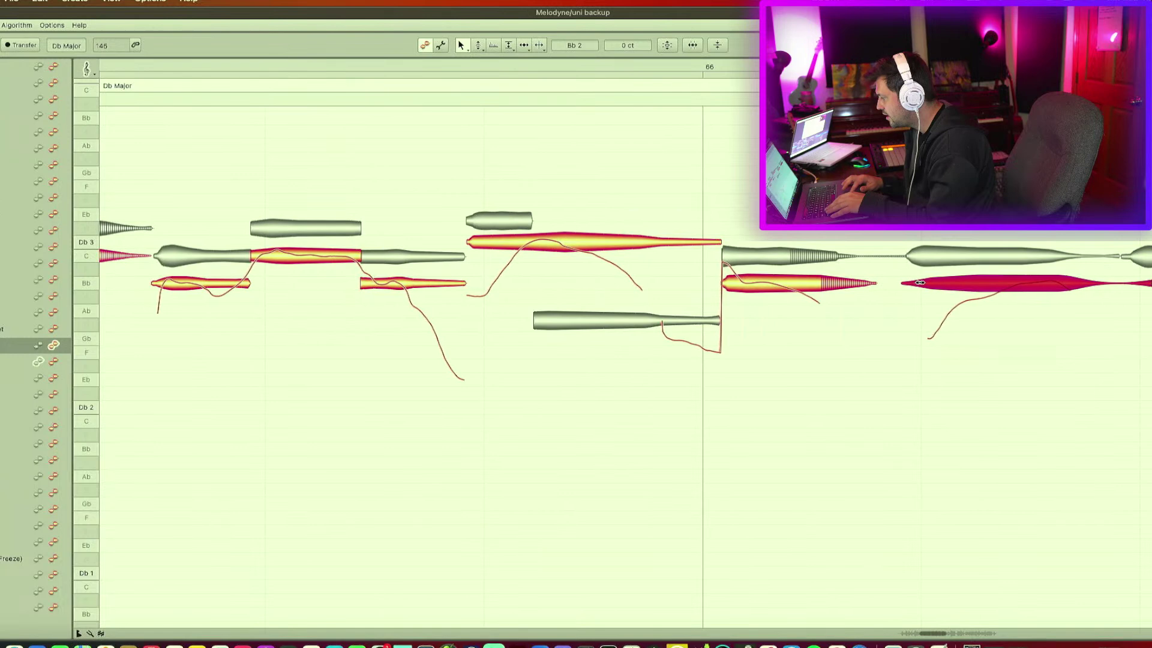
scroll(921, 282, right, 9)
drag(725, 285, 705, 285)
drag(848, 310, 835, 309)
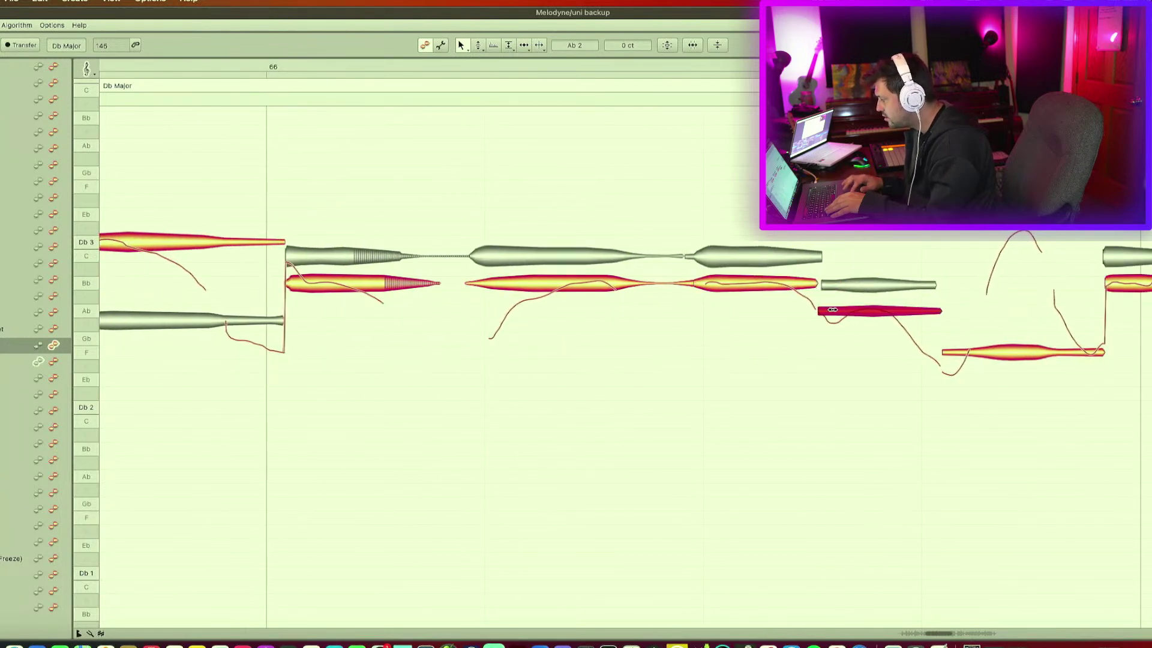
scroll(933, 319, right, 7)
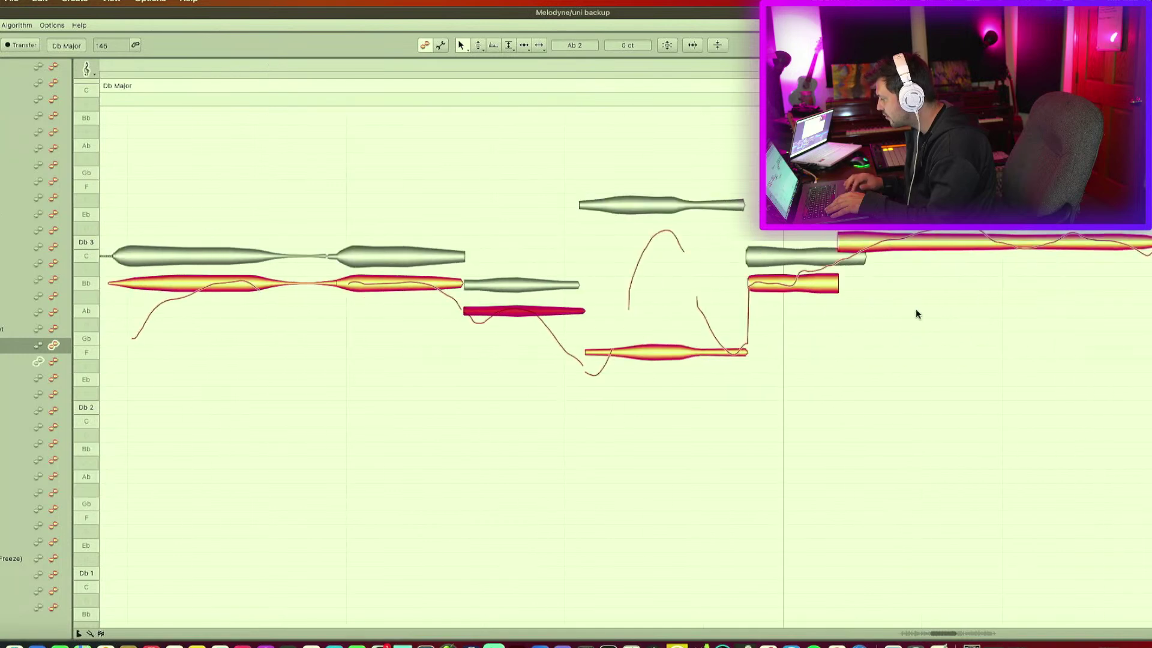
drag(742, 279, 739, 279)
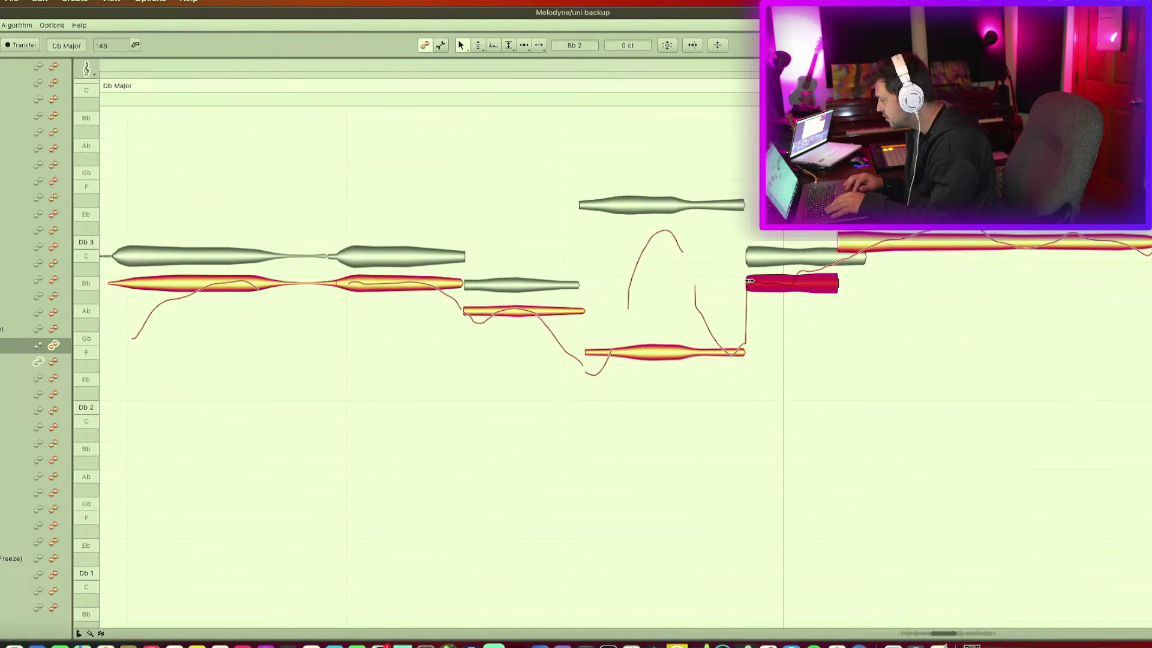
Align the starts of the long Db 3 note after bar 67 and the C 3 note following it with the reference notes.
click(851, 236)
drag(853, 236, 876, 238)
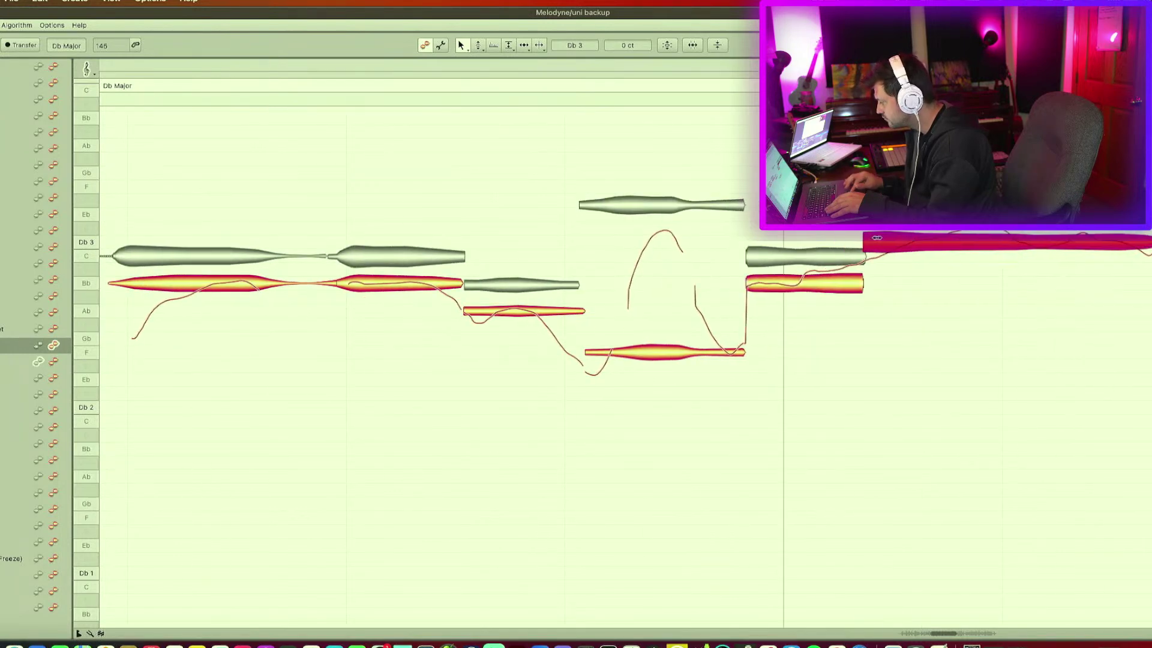
scroll(876, 238, right, 4)
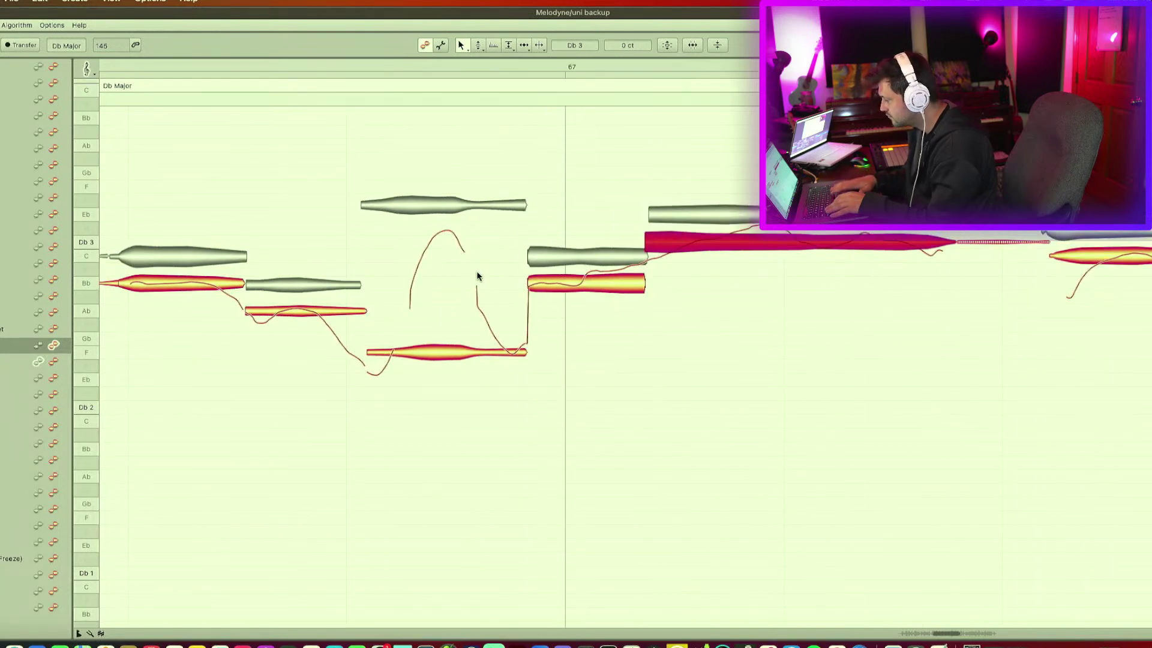
scroll(804, 327, right, 4)
click(855, 255)
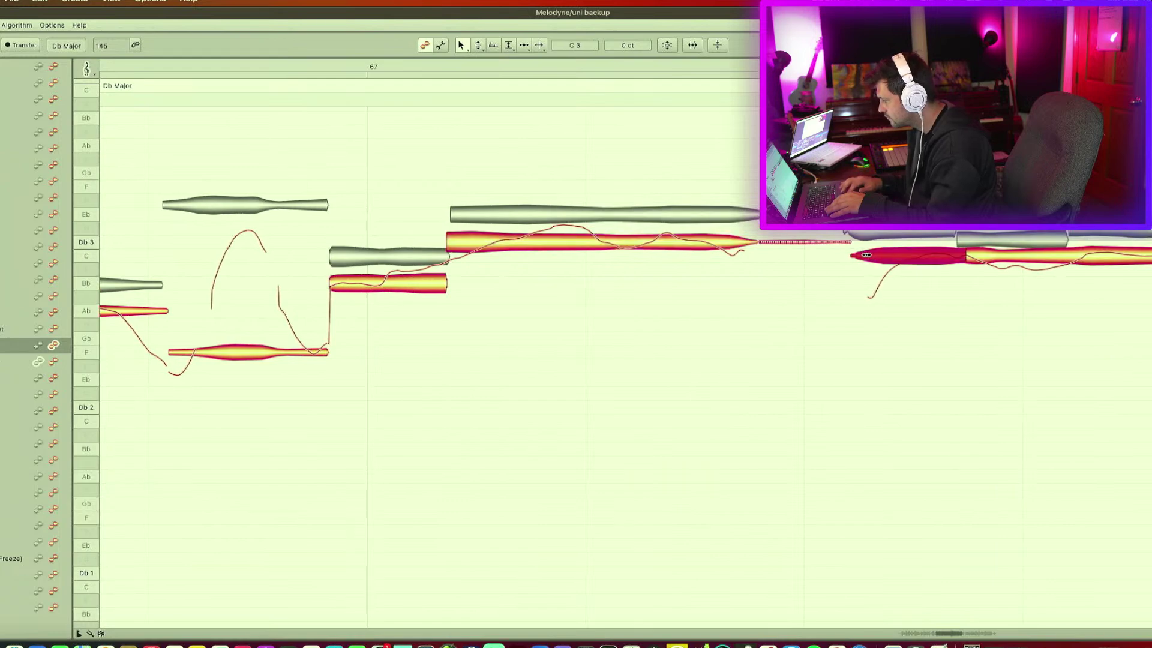
Move the Melodyne window down off the transport, and align the remaining C 3 notes leading into and following bar 68 with the reference.
drag(853, 14, 787, 84)
click(912, 325)
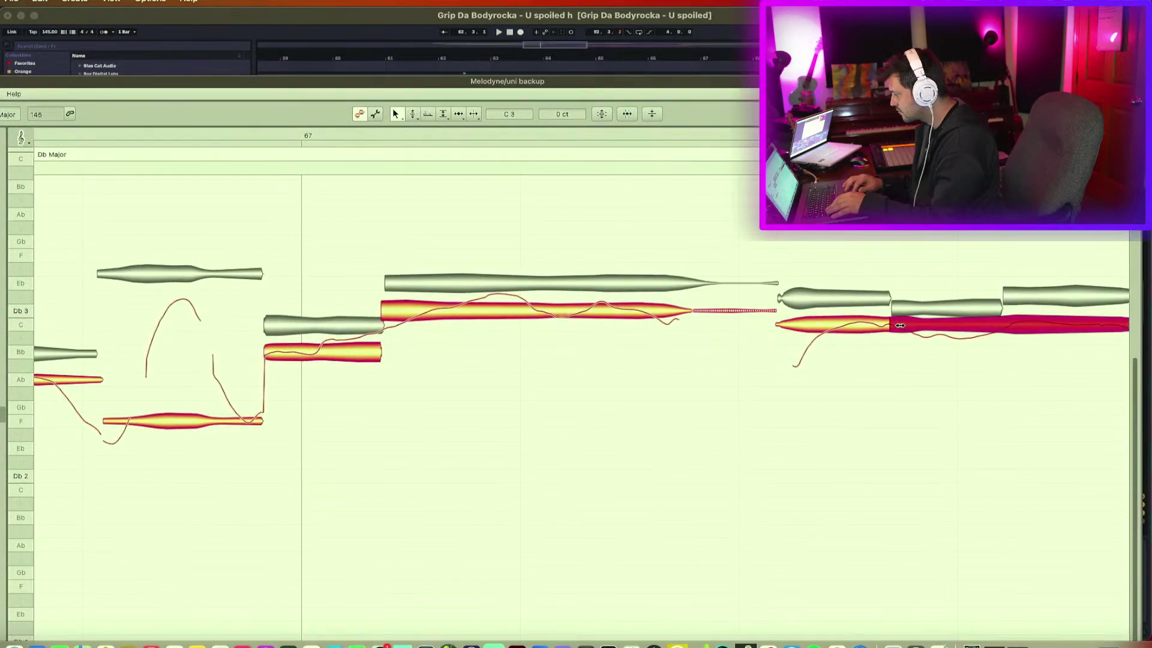
scroll(1008, 320, right, 5)
click(853, 324)
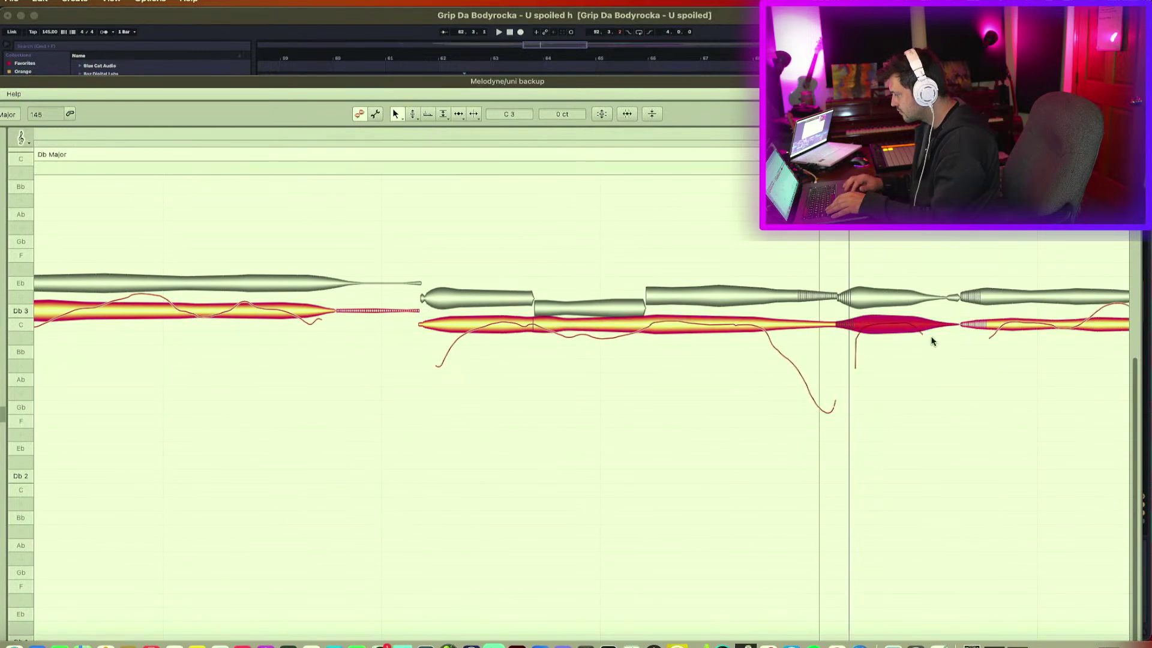
click(973, 326)
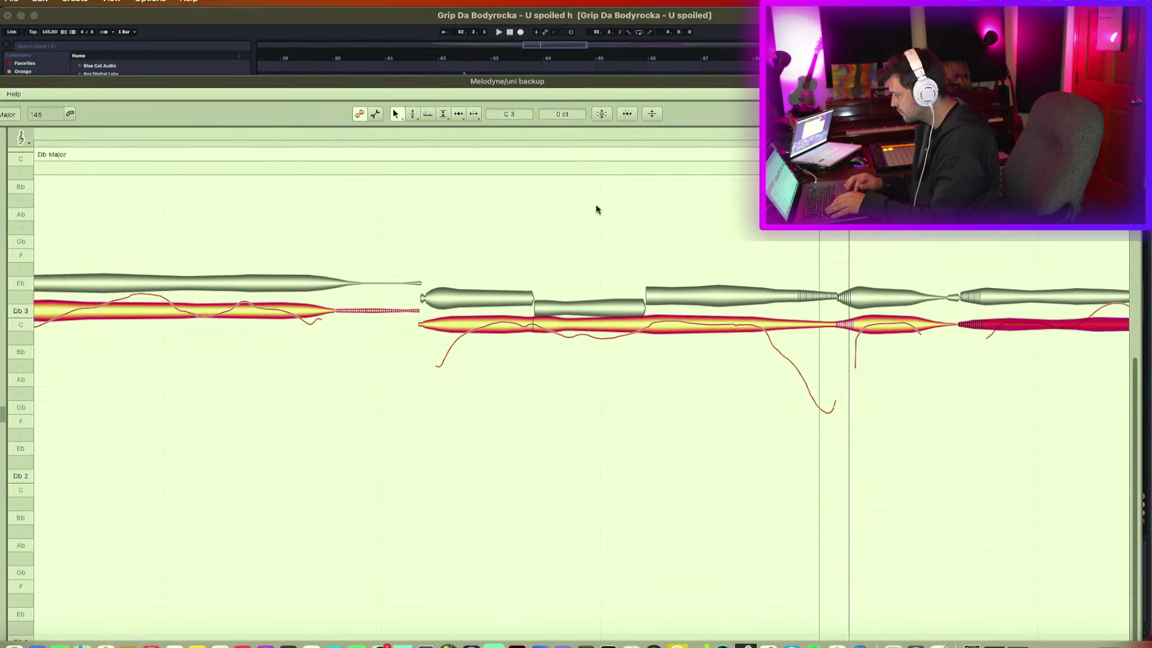
Split the long C 3 note in bar 67 with the Note Separation tool where the lower reference note ends.
click(474, 114)
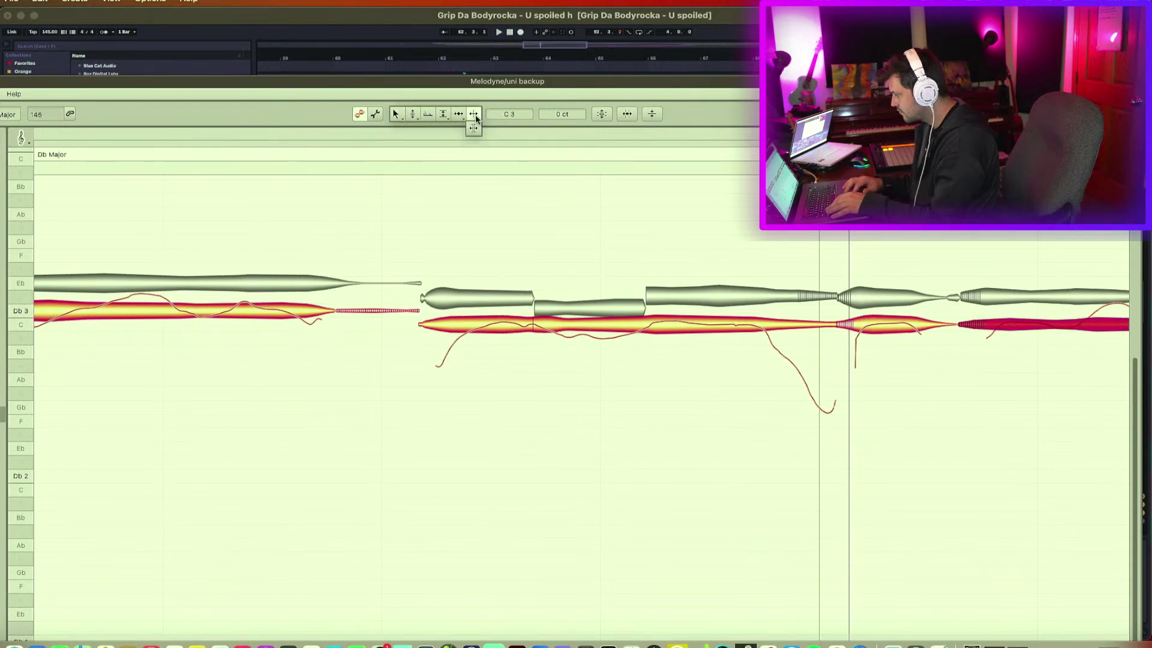
double_click(649, 330)
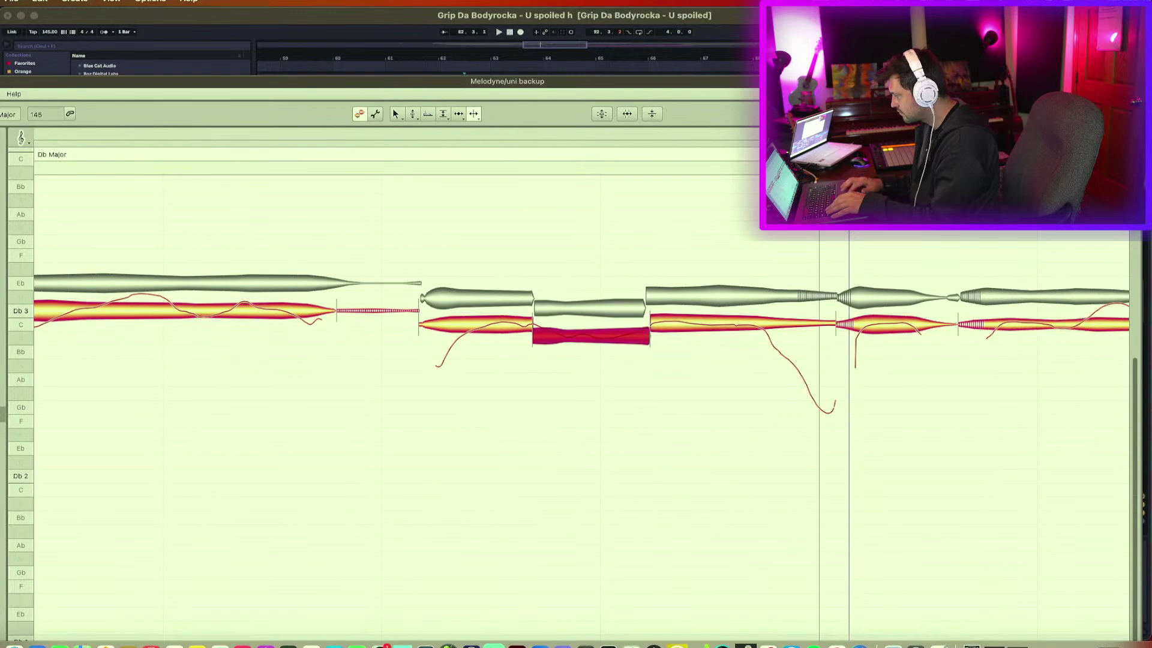
Move the Melodyne window up and snap the split C 3 notes in bar 67 to pitch together.
drag(839, 81, 905, 12)
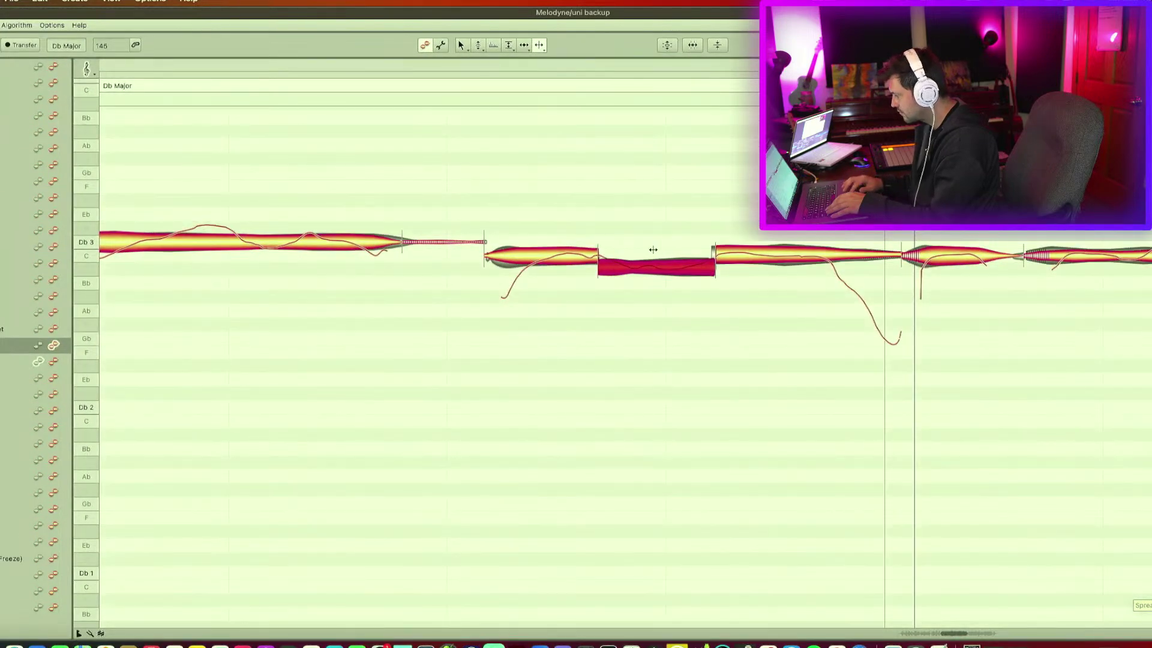
click(526, 46)
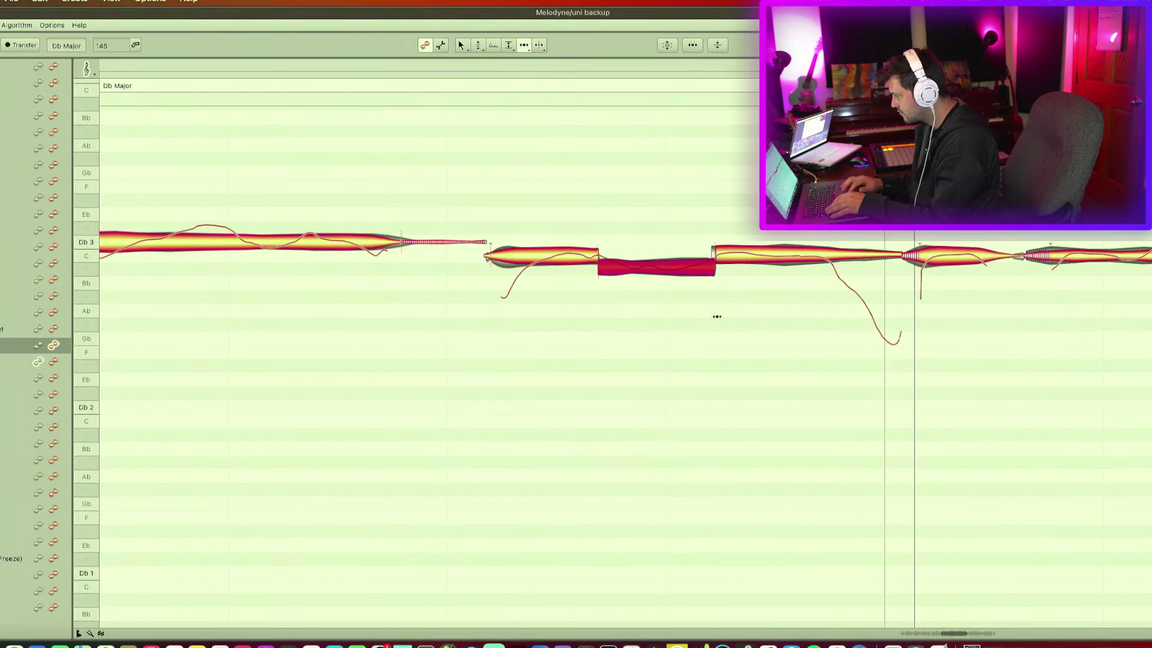
drag(561, 147, 744, 254)
click(475, 46)
double_click(570, 260)
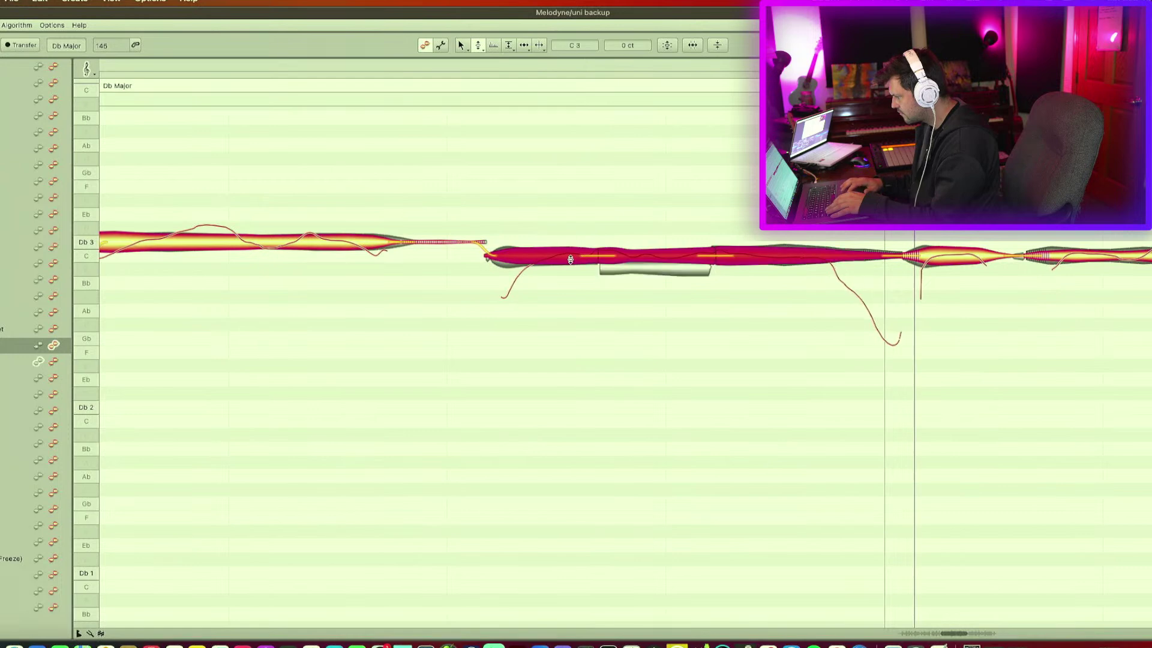
Lower the middle split note in bar 67 to Bb 2 to match the lower reference note.
click(670, 234)
click(669, 255)
drag(669, 254, 646, 282)
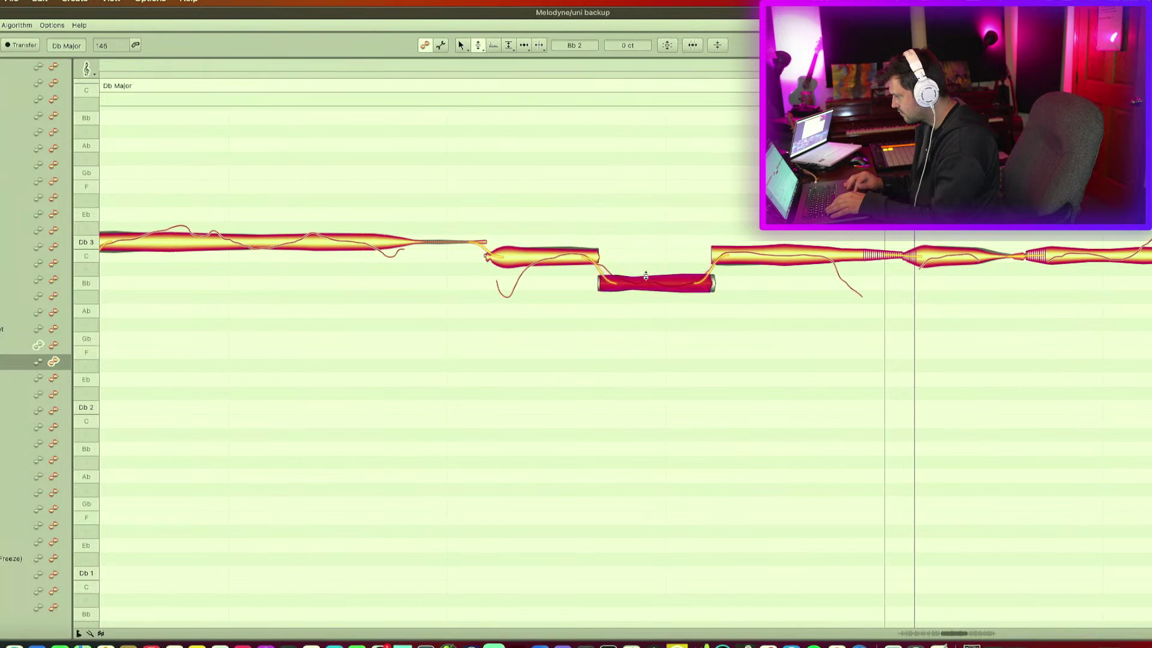
Close Melodyne, reopen it from the lower uni backup track, and make the unaligned backup the editable track again.
key(space)
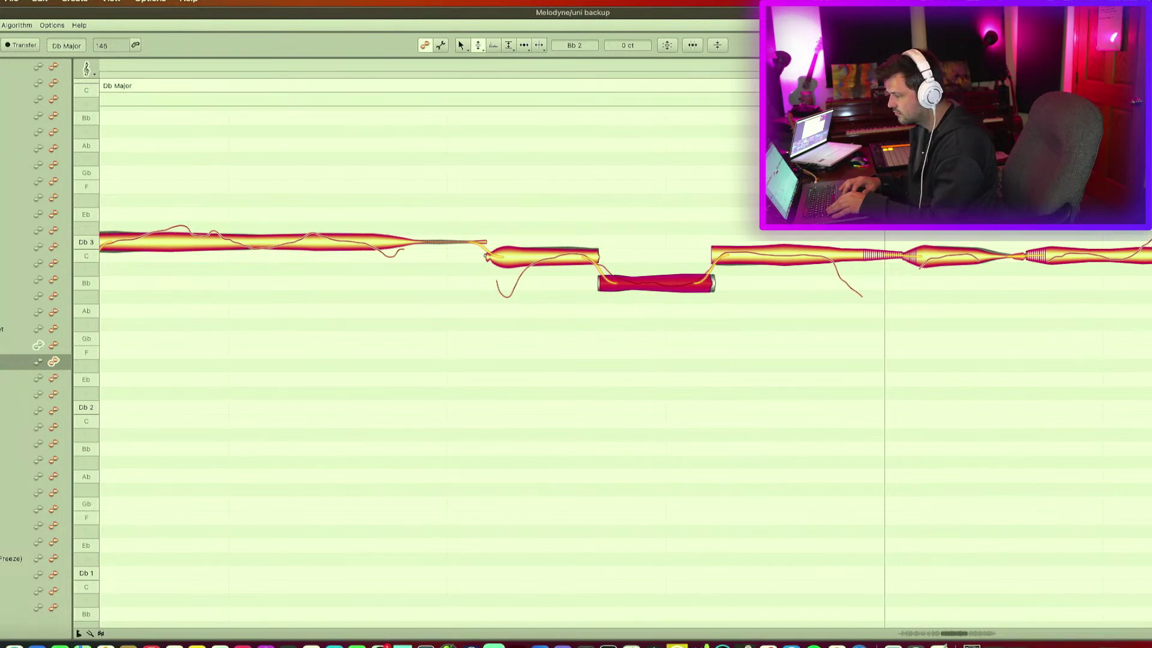
key(super+w)
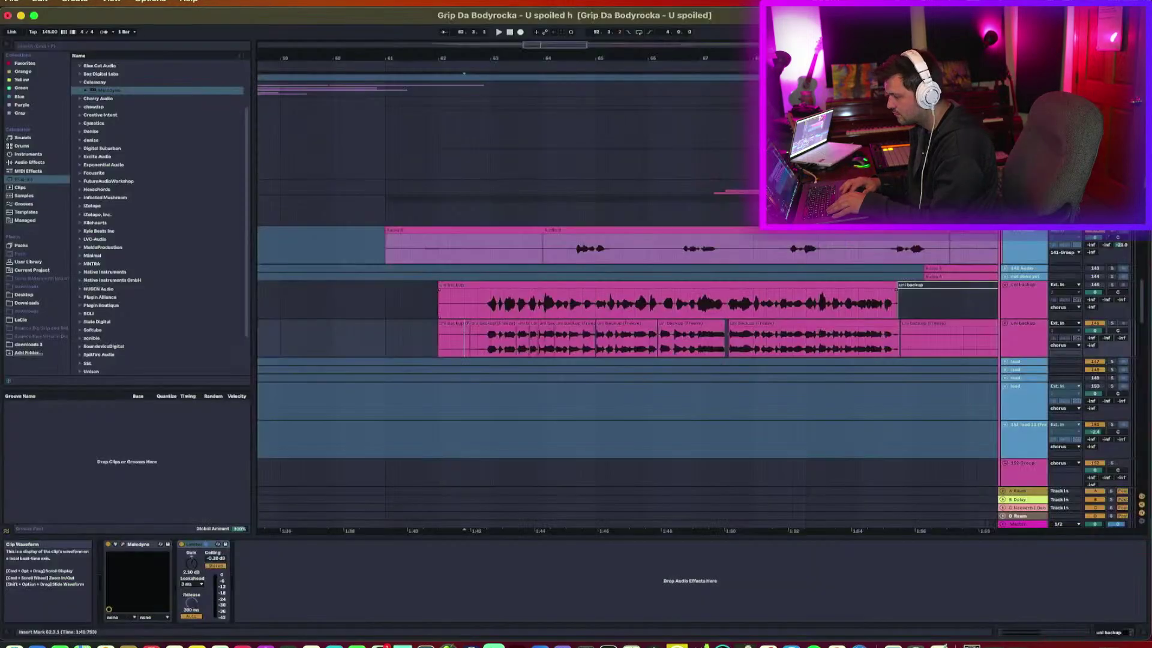
click(457, 303)
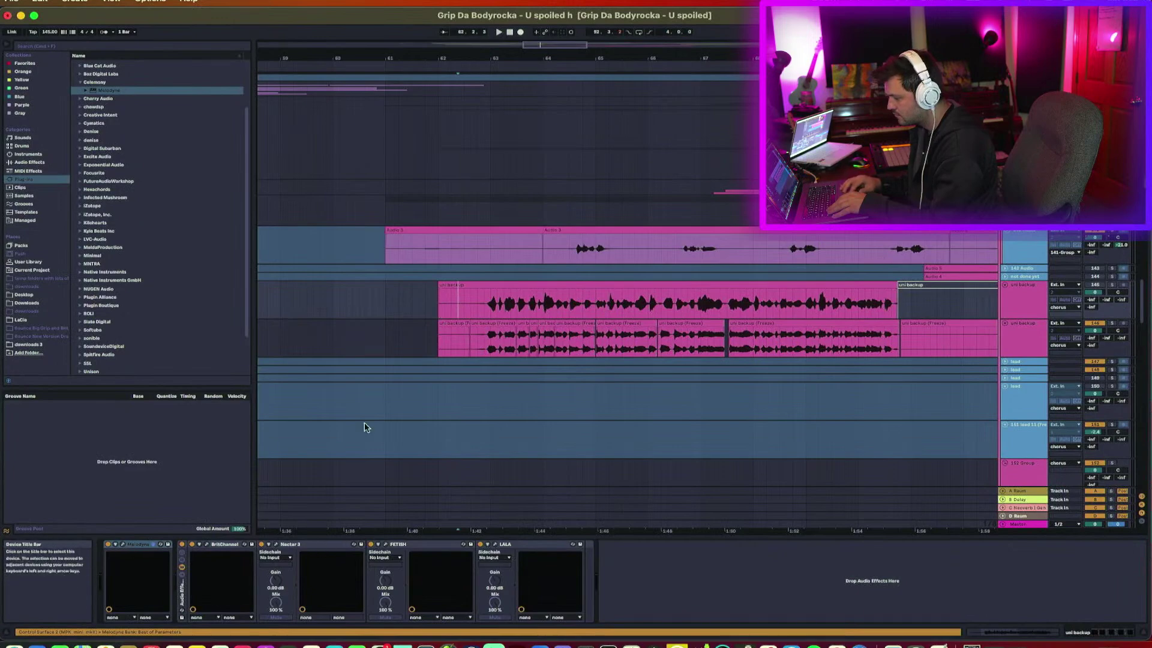
click(465, 339)
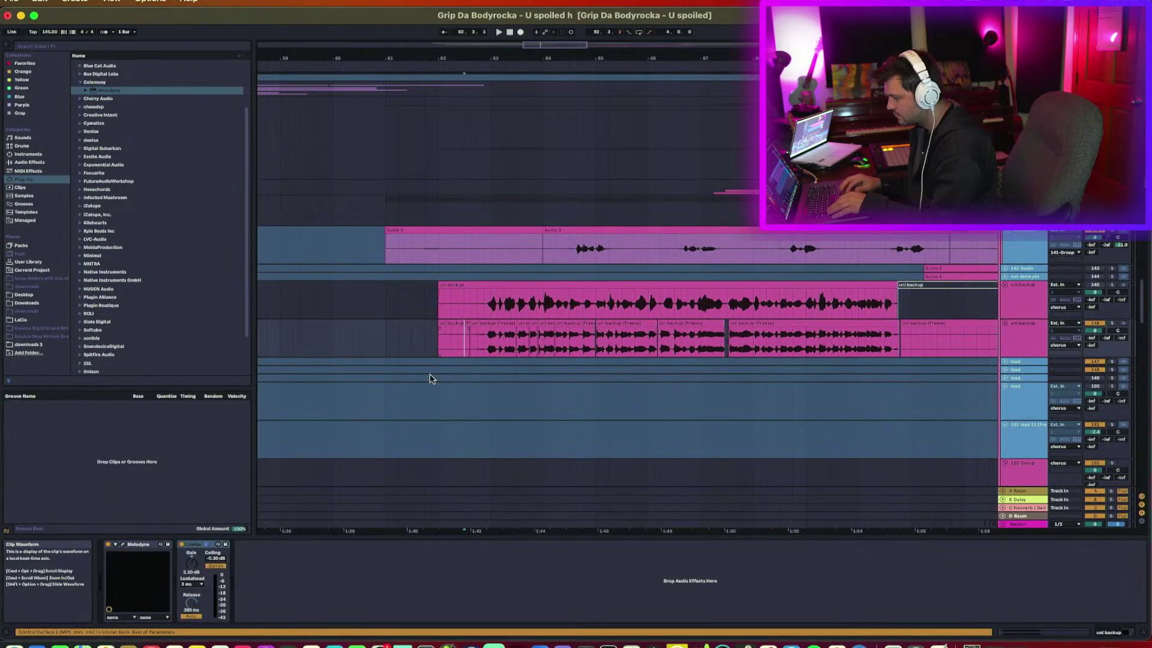
click(123, 544)
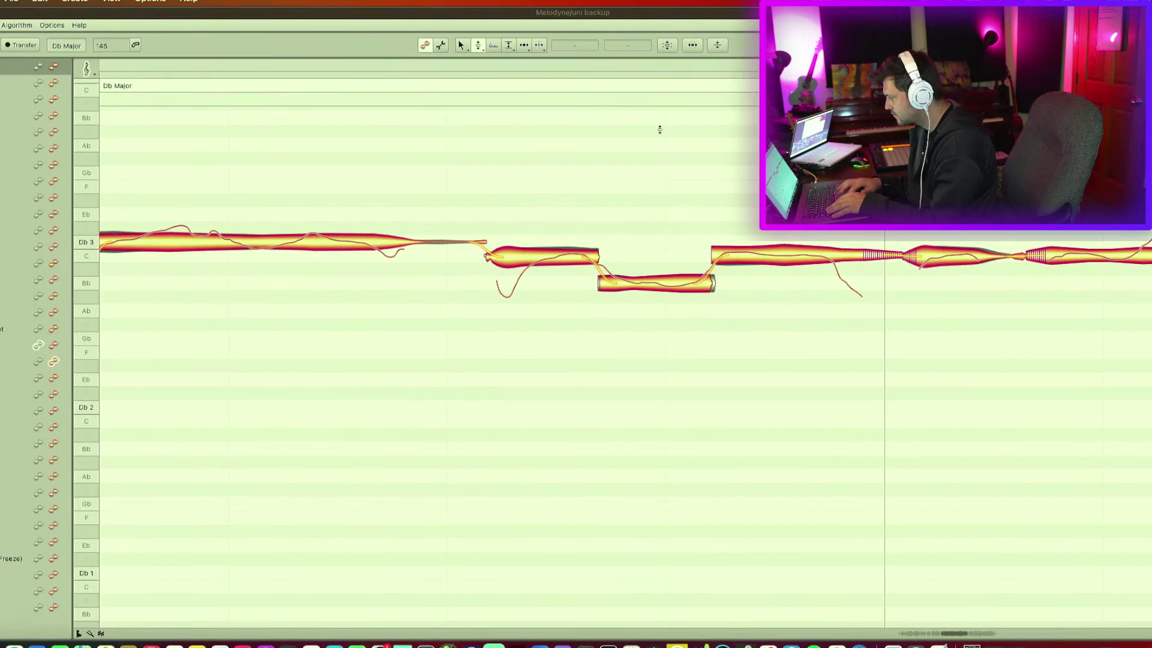
click(53, 346)
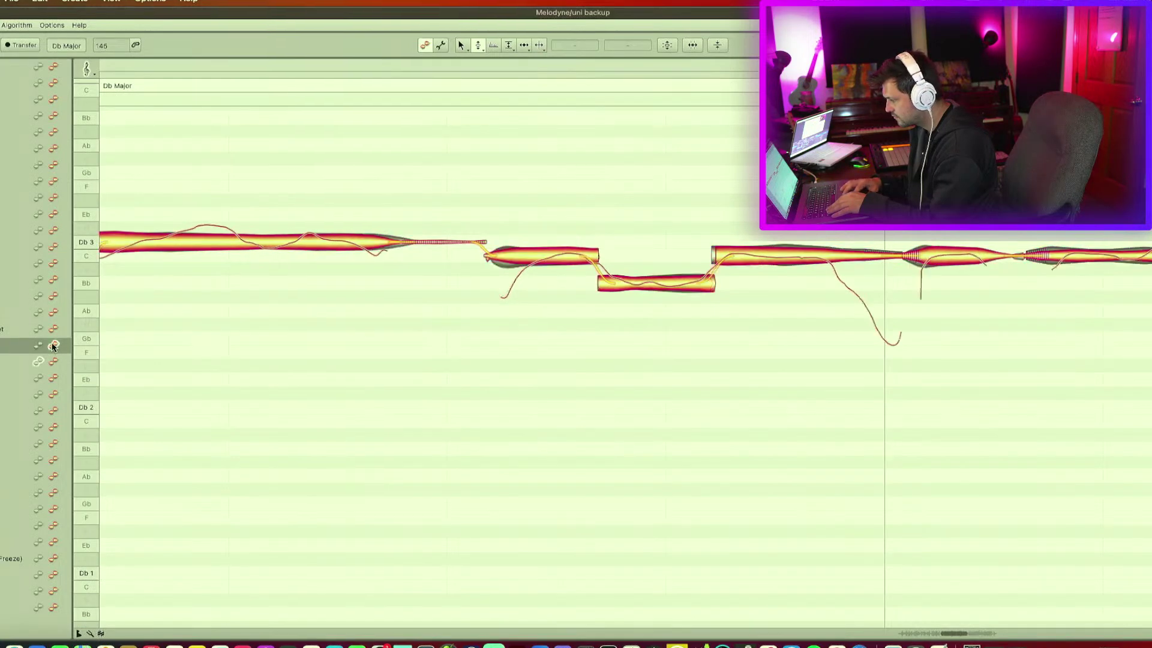
Align the starts of the C 3 note following the lowered Bb 2 note and the next two C 3 notes with the reference.
click(529, 42)
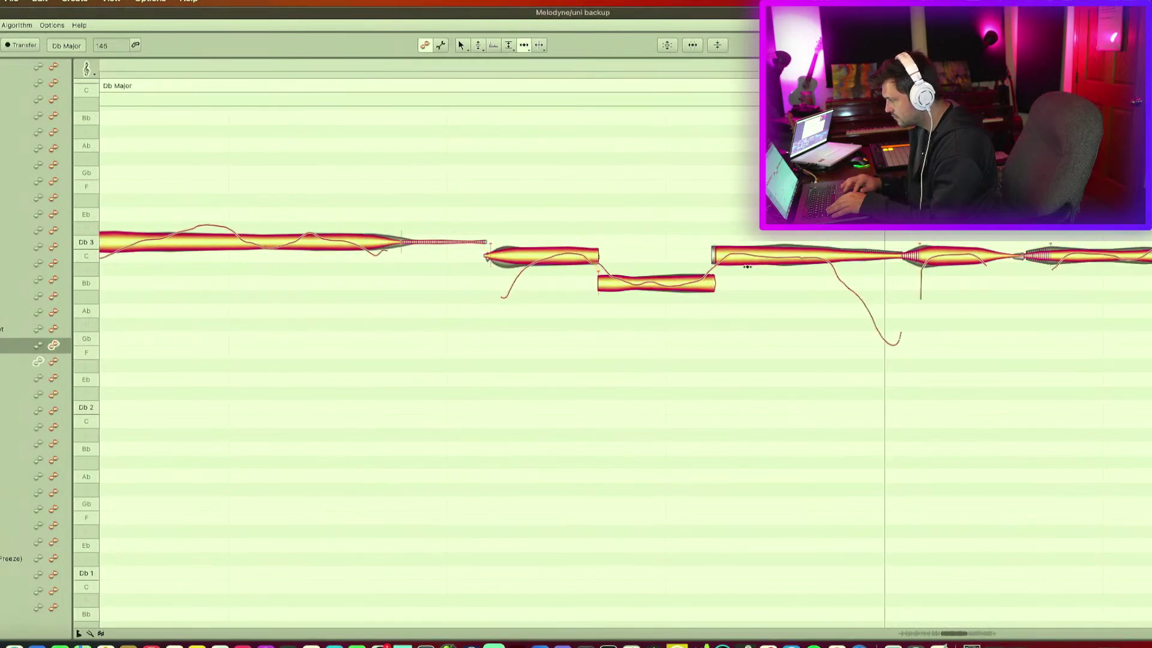
drag(742, 255, 739, 255)
click(934, 248)
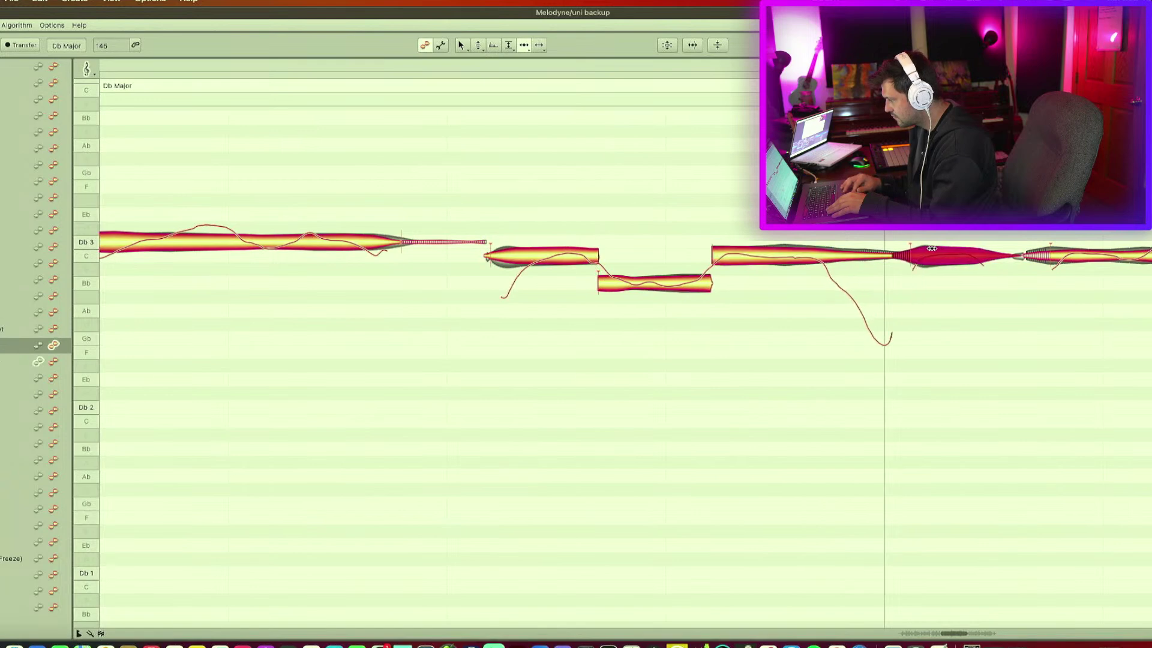
click(1059, 264)
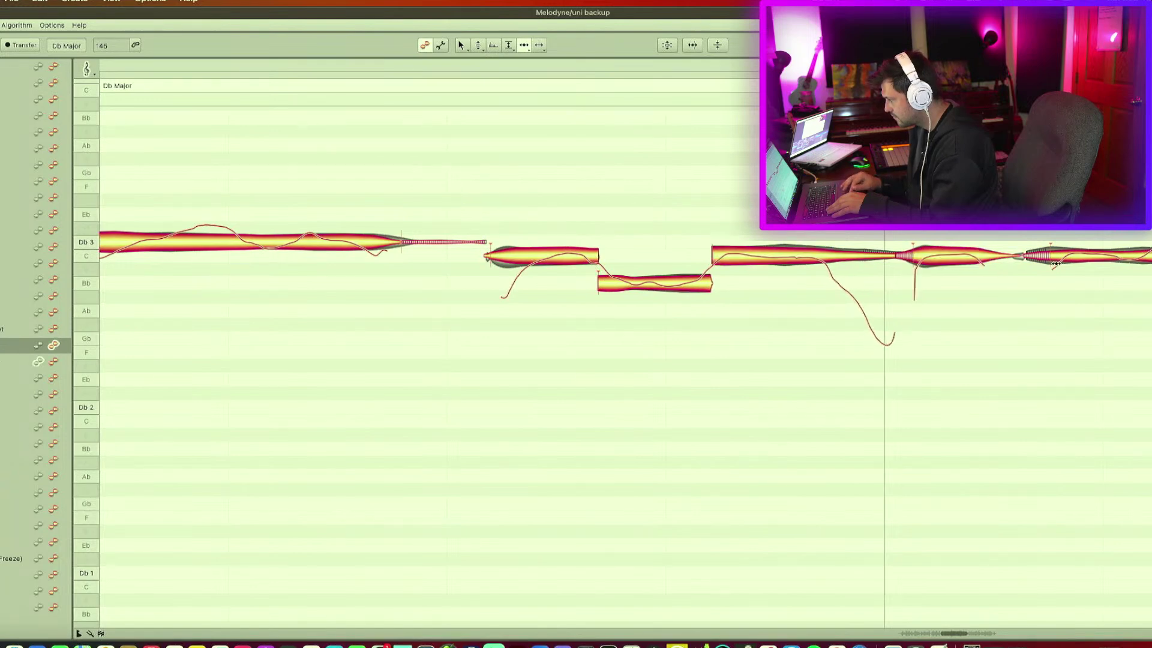
click(1055, 264)
Align the starts of the last C 3 note before the Eb 3 note in bar 68 and the Eb 3 note with the reference.
scroll(1054, 261, right, 5)
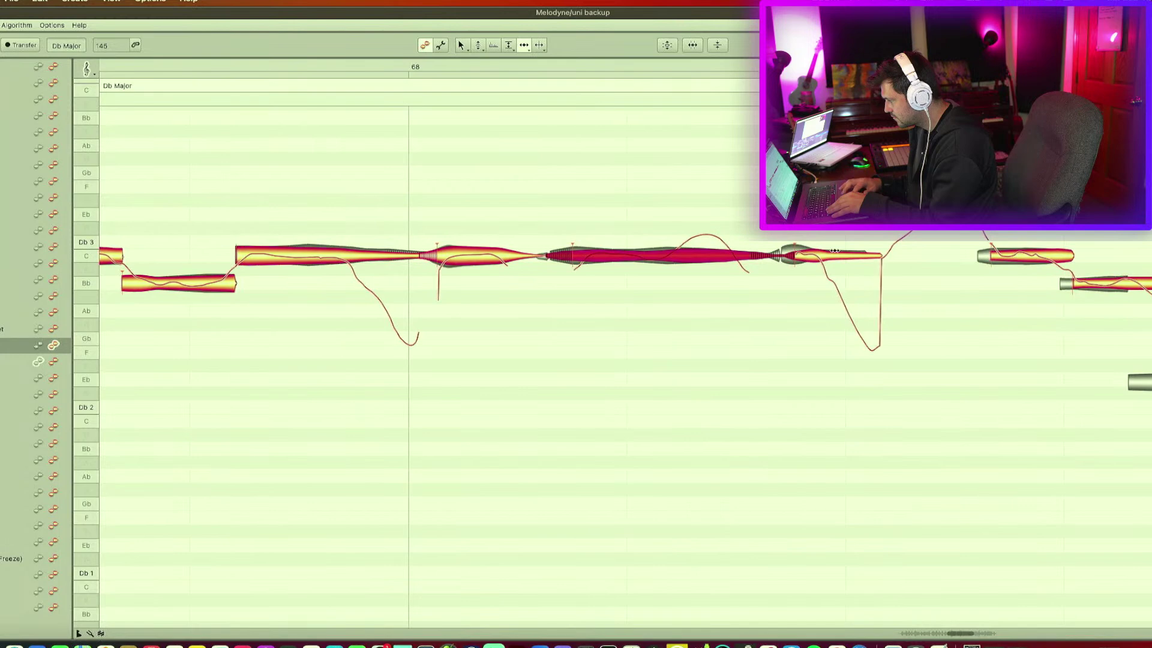
drag(819, 249, 798, 253)
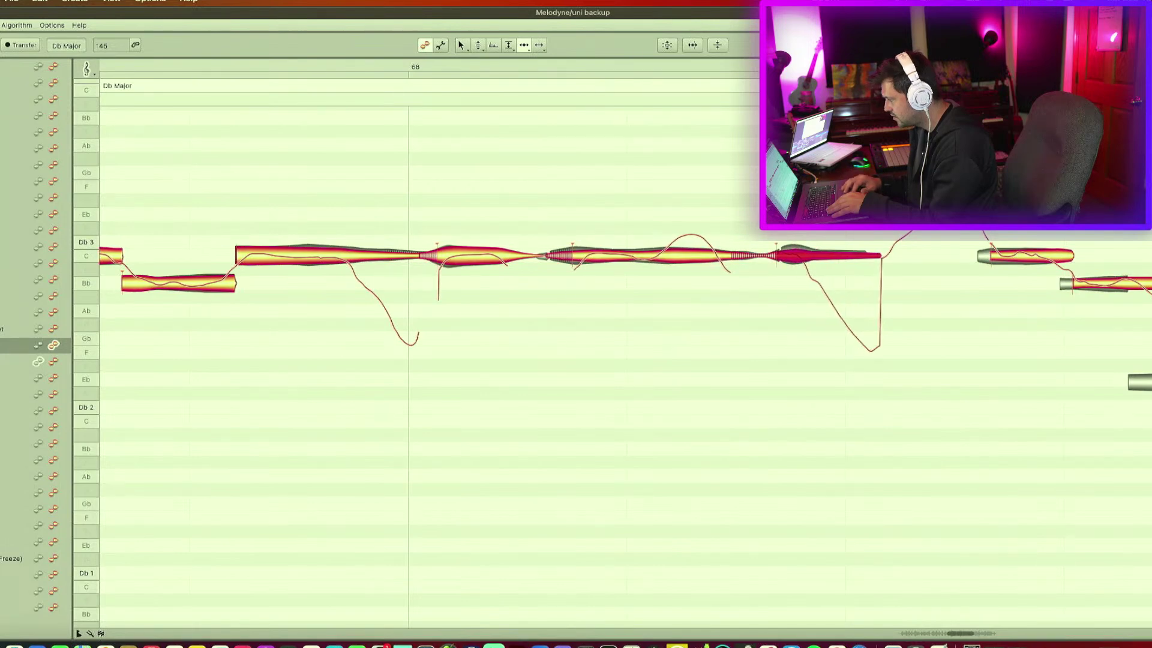
key(super+z)
key(super+z)
key(super+z)
key(super+z)
key(super+z)
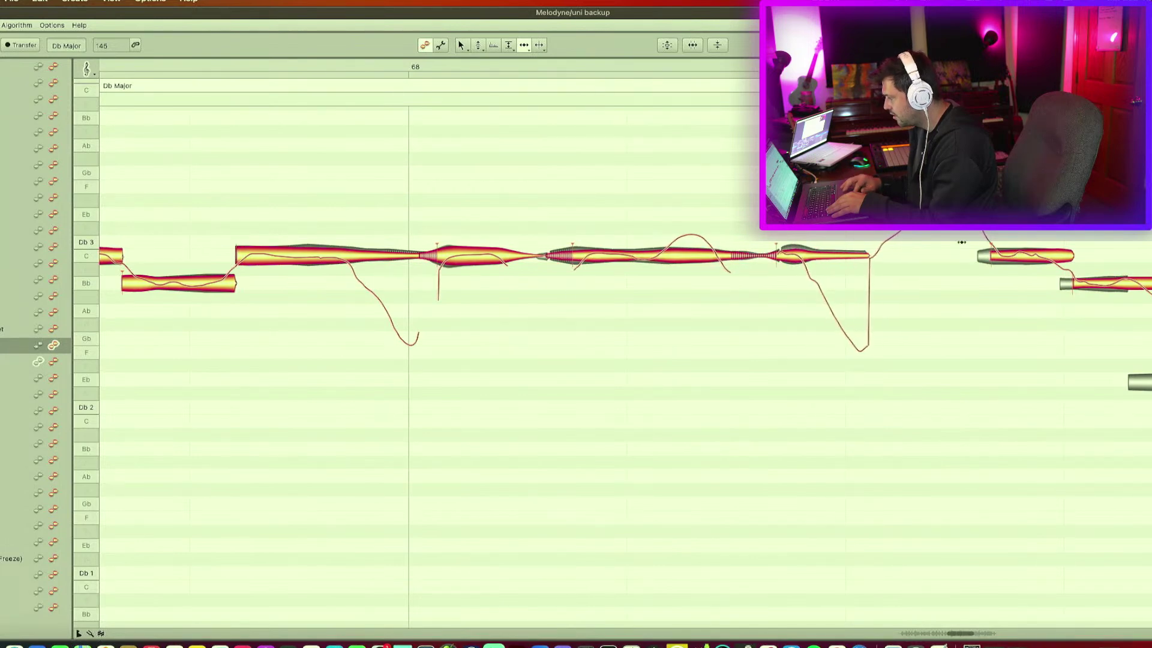
Align the C 3 and Bb 2 notes after the Eb 3 note in bar 68, and move the Eb 2 note's start slightly earlier.
click(1020, 254)
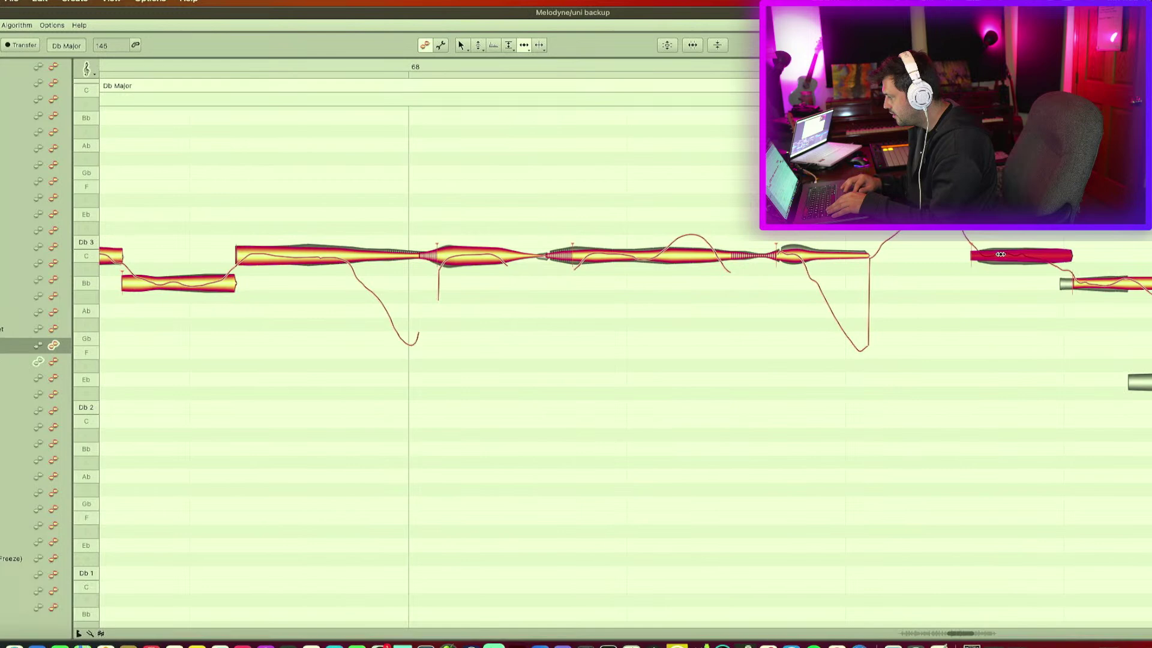
click(1068, 281)
scroll(1070, 282, right, 10)
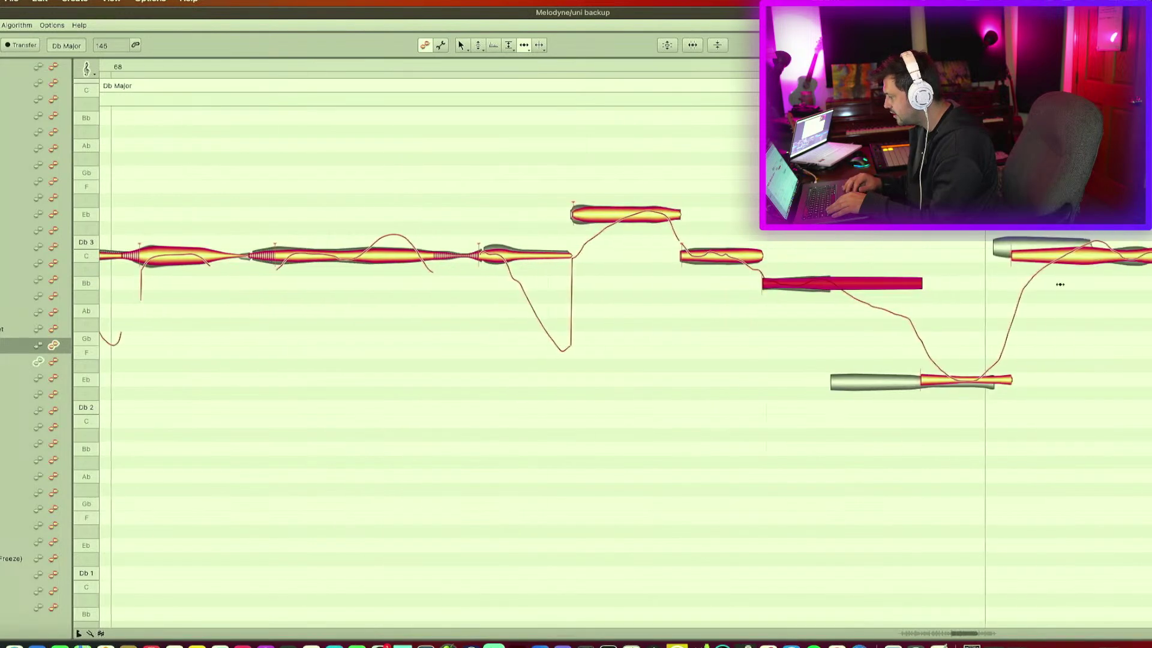
drag(938, 374, 925, 380)
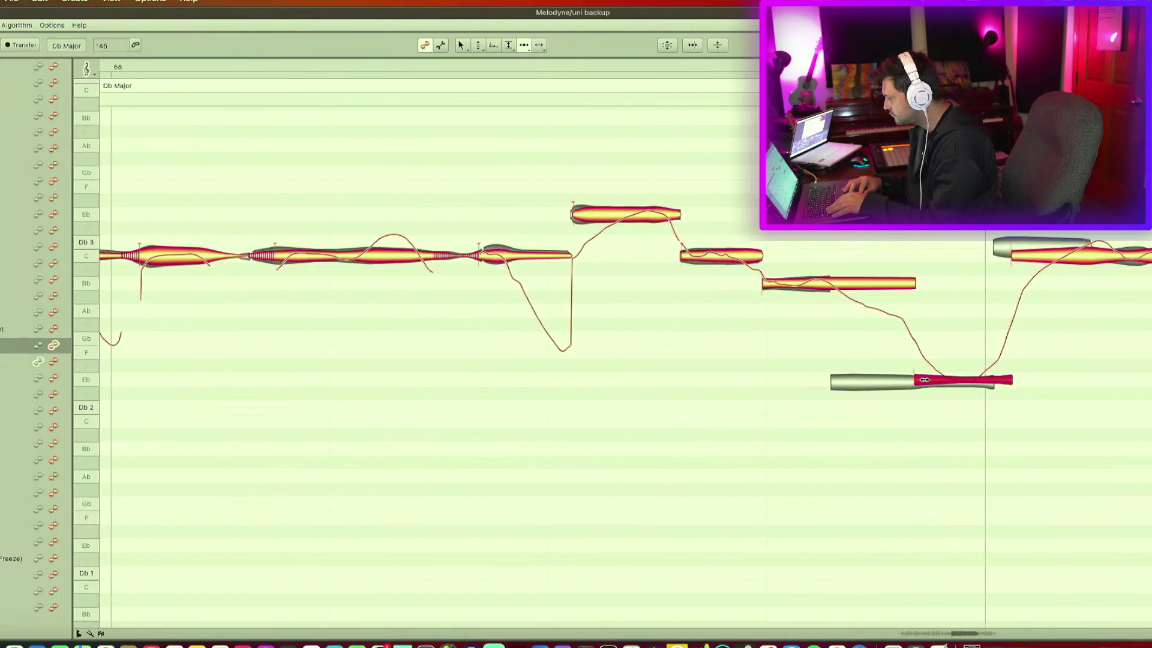
Align the starts of the long C 3 note at bar 69 and the C 3 note following it with the reference.
click(1011, 371)
drag(1015, 256, 993, 257)
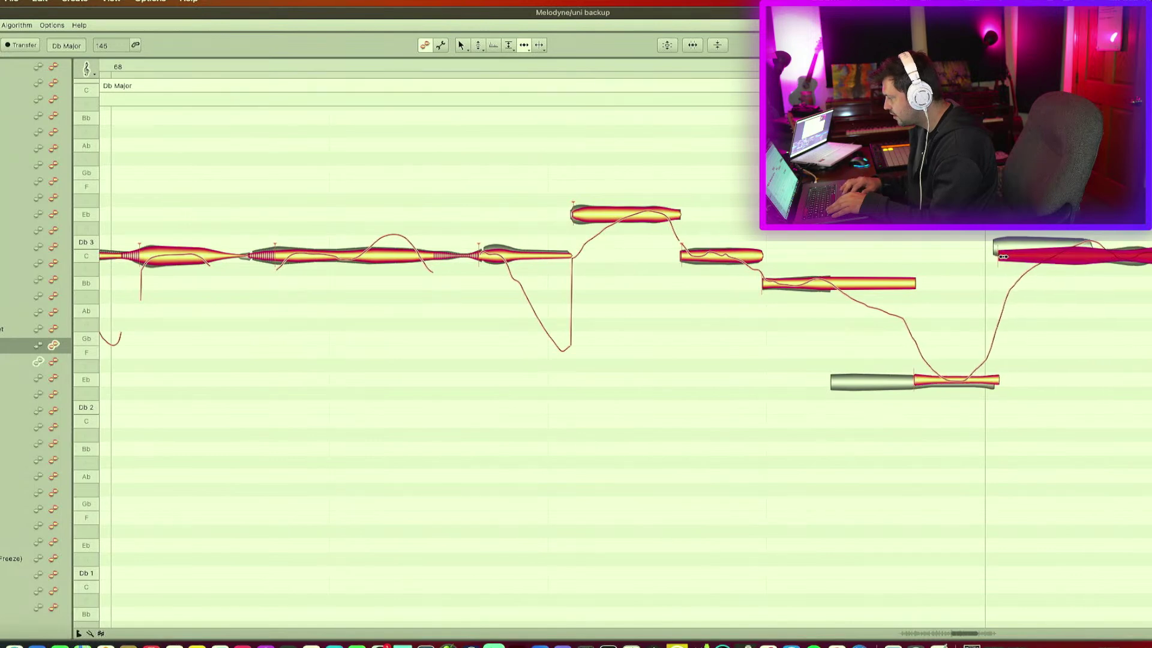
scroll(931, 370, right, 8)
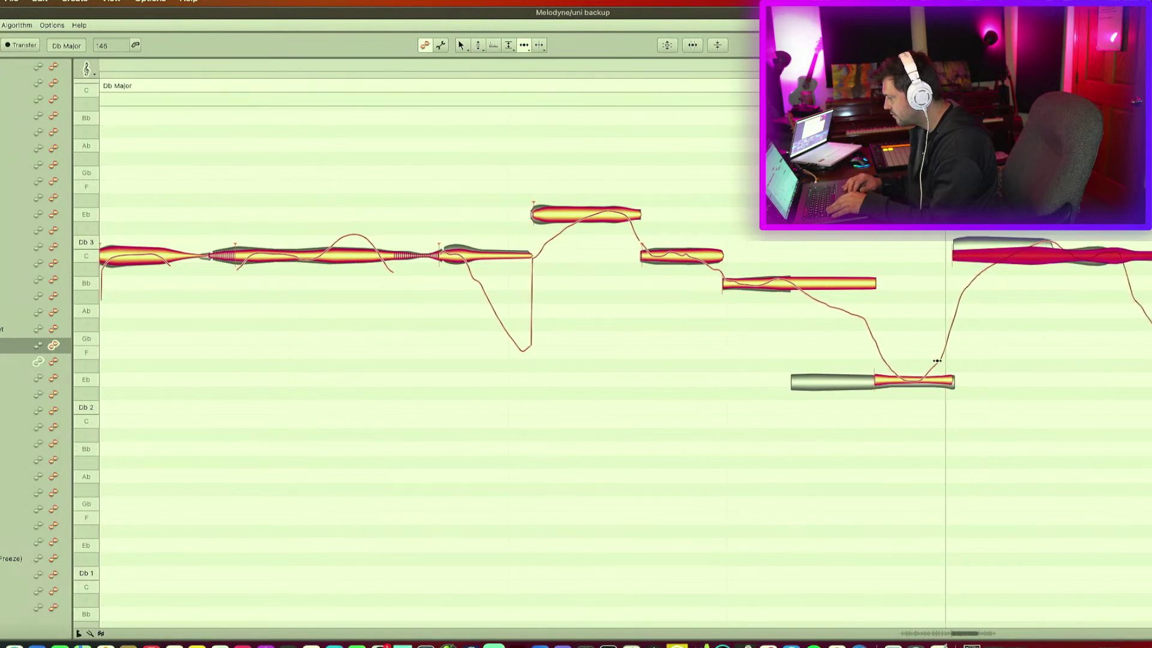
drag(949, 253, 920, 253)
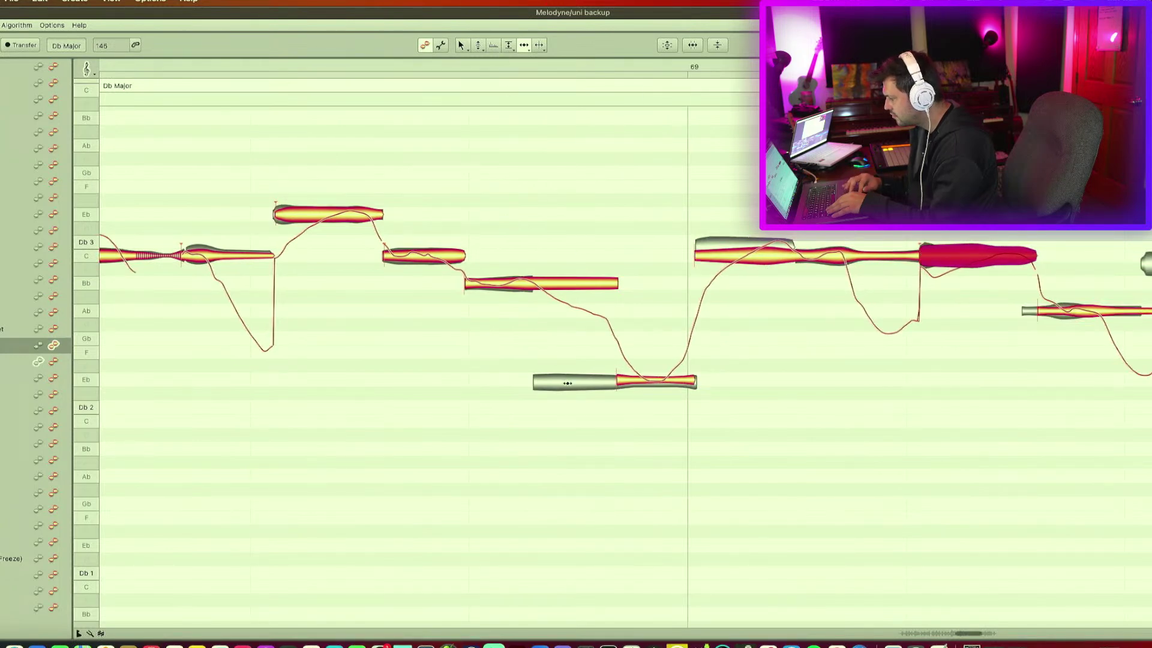
Check the reference's Eb 2 note before bar 69, and split the backup's long C 3 note after bar 69 where the upper reference note ends.
click(568, 384)
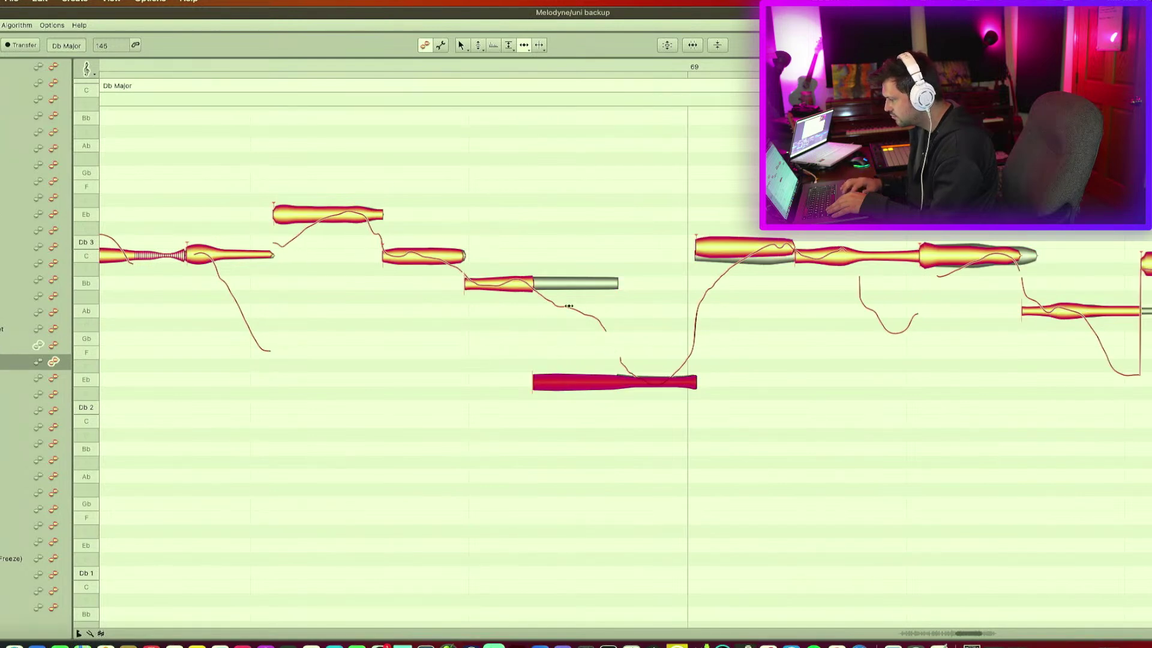
drag(534, 283, 617, 283)
click(538, 46)
double_click(794, 256)
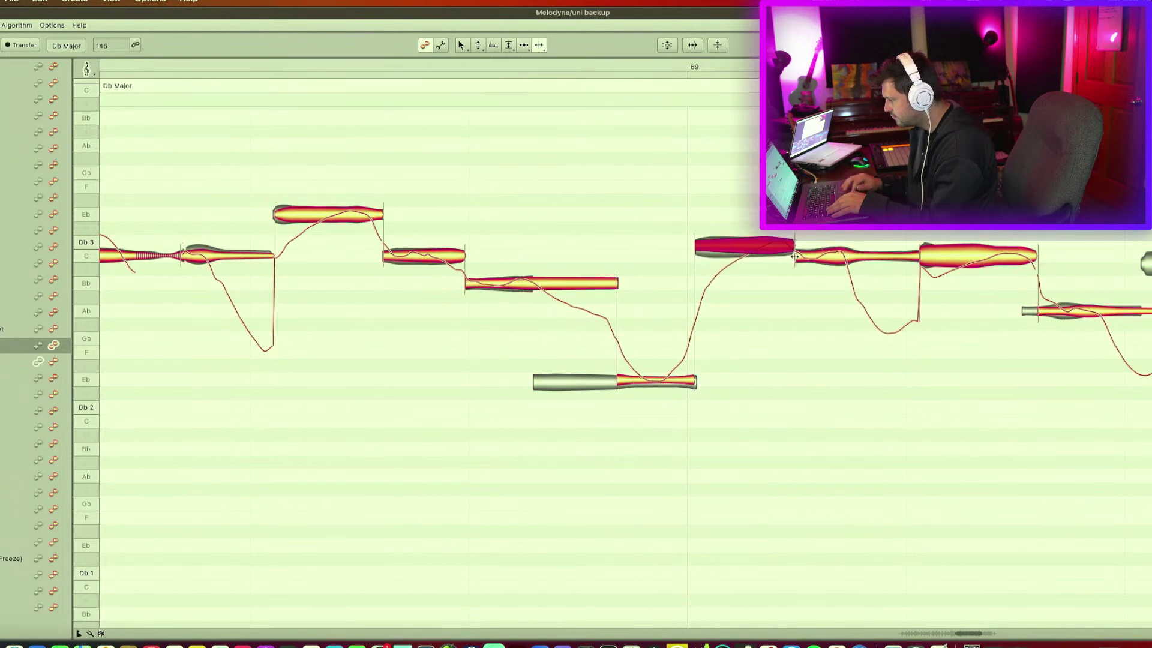
Snap the C 3 notes after bar 69 to pitch, placing the first split part on Db 3.
click(478, 46)
drag(682, 180, 874, 265)
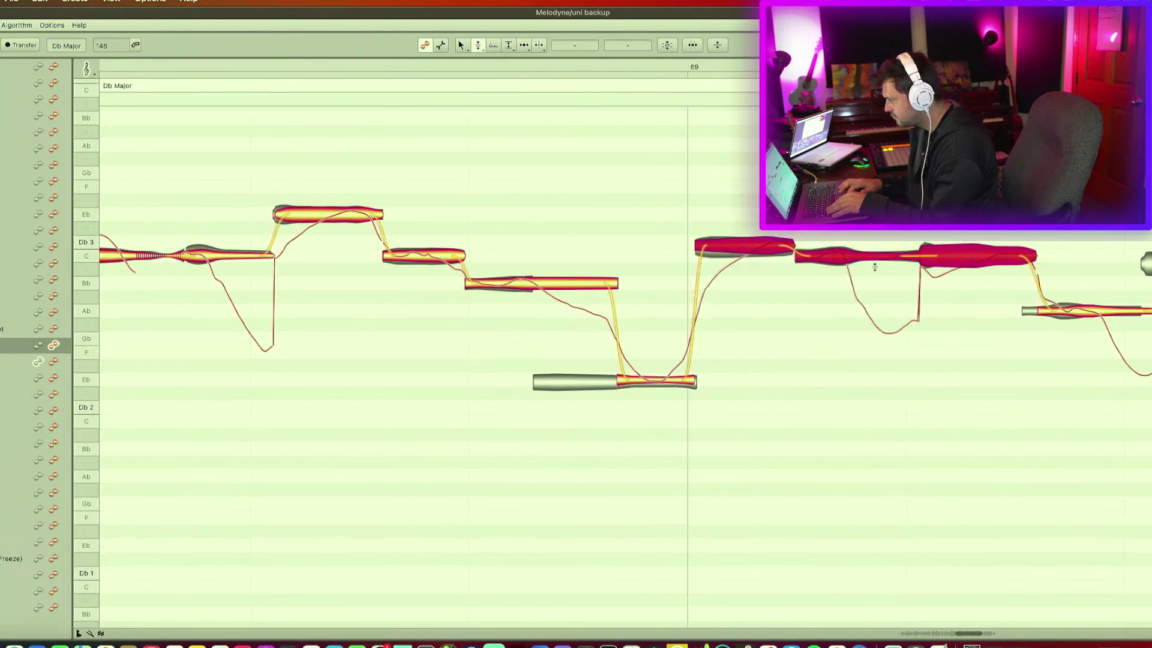
click(630, 183)
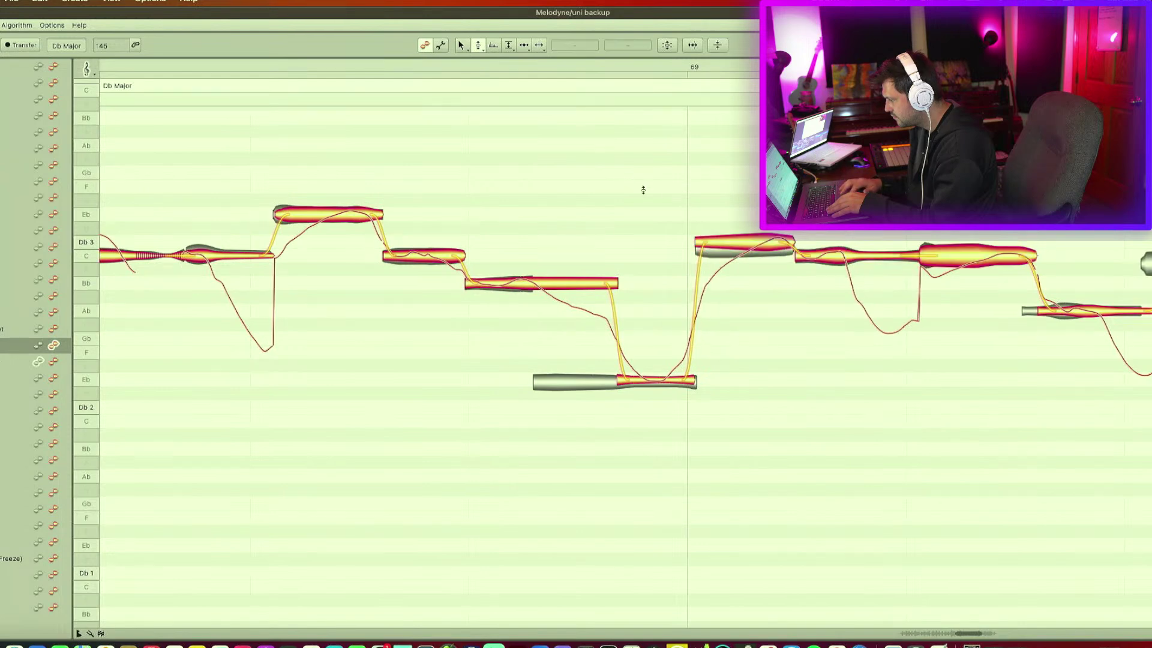
click(798, 258)
click(744, 241)
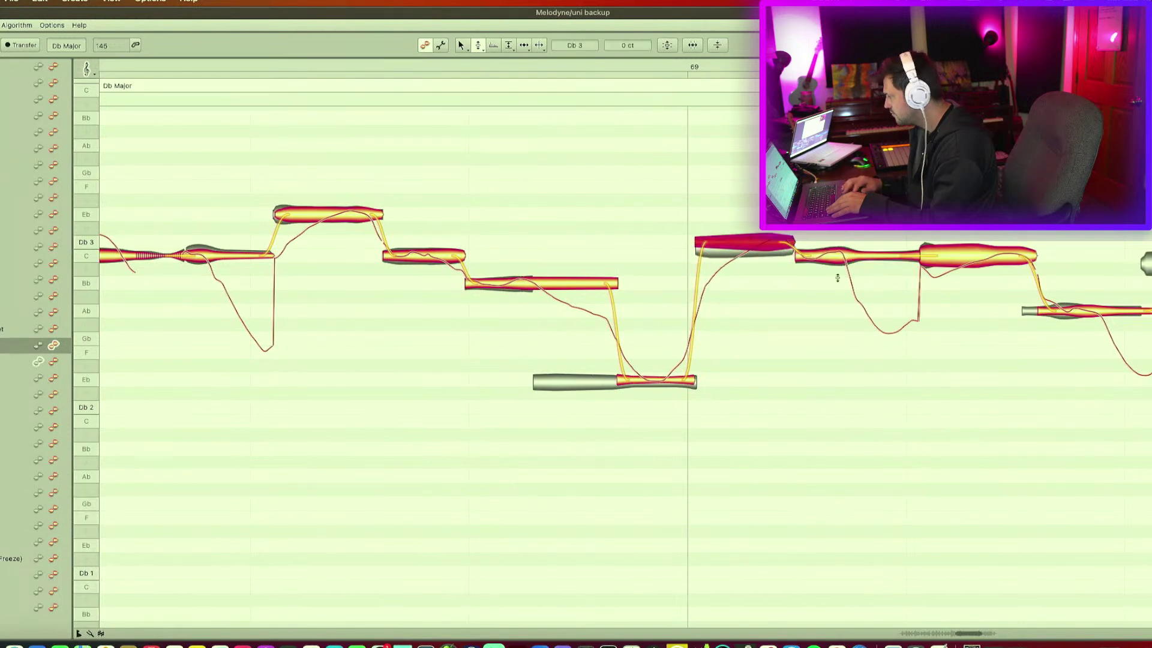
Align the starts of the Ab 2, Bb 2 and F 2 notes in the middle of bar 69 with the reference timing.
scroll(732, 269, right, 6)
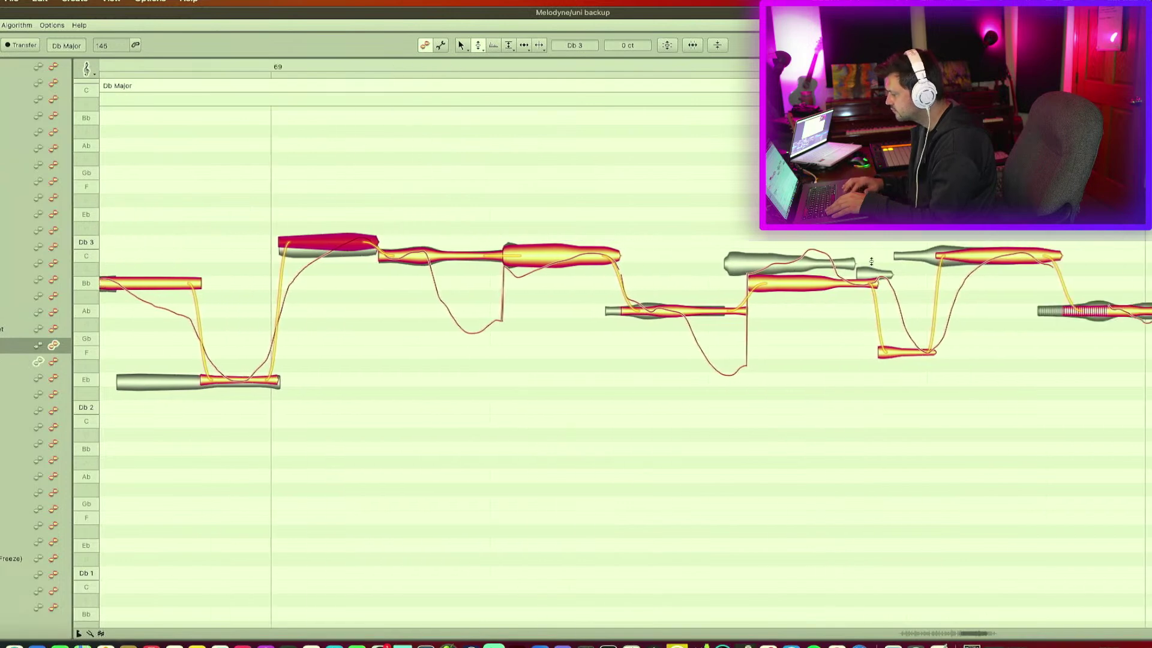
click(526, 46)
click(630, 310)
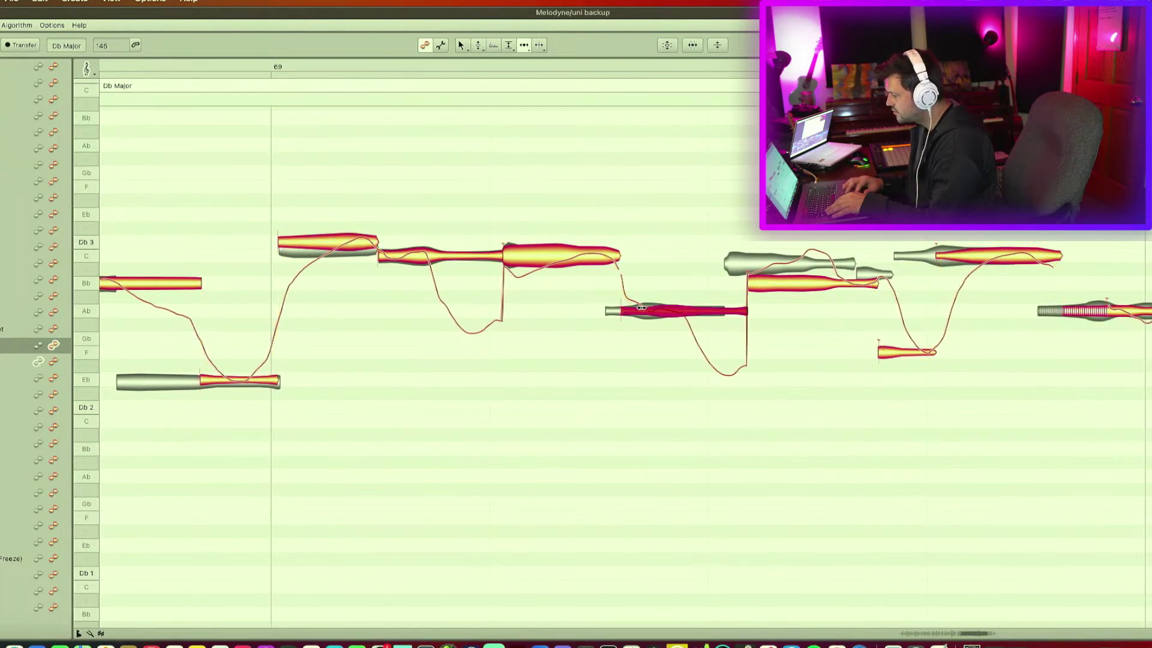
drag(757, 283, 733, 283)
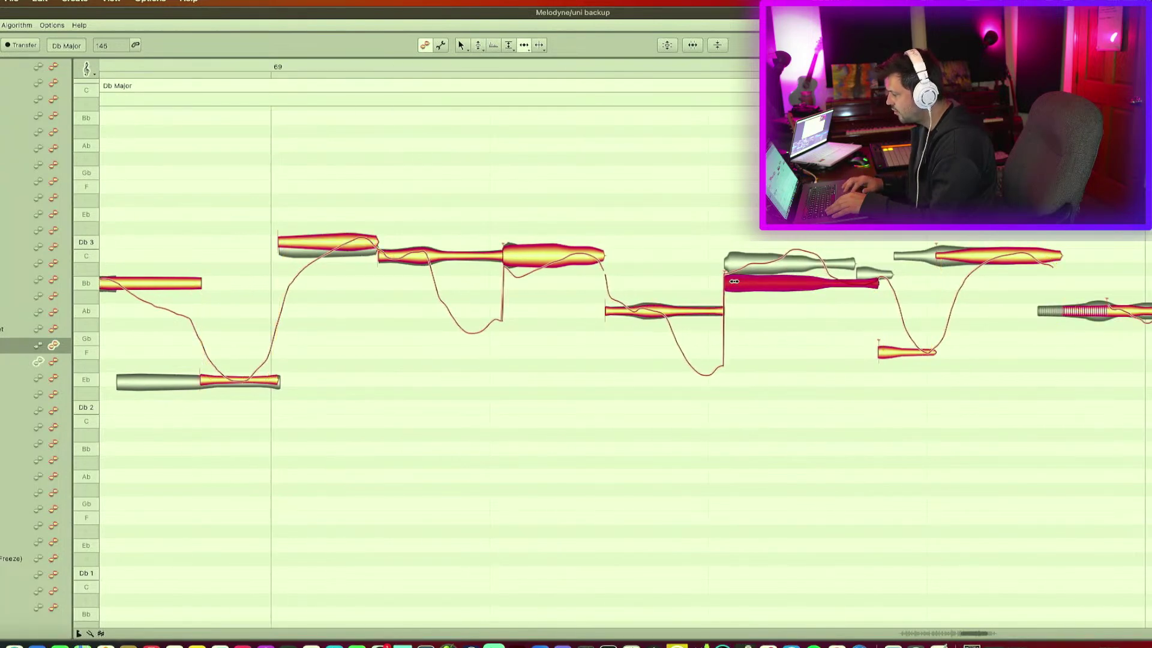
drag(883, 355, 859, 354)
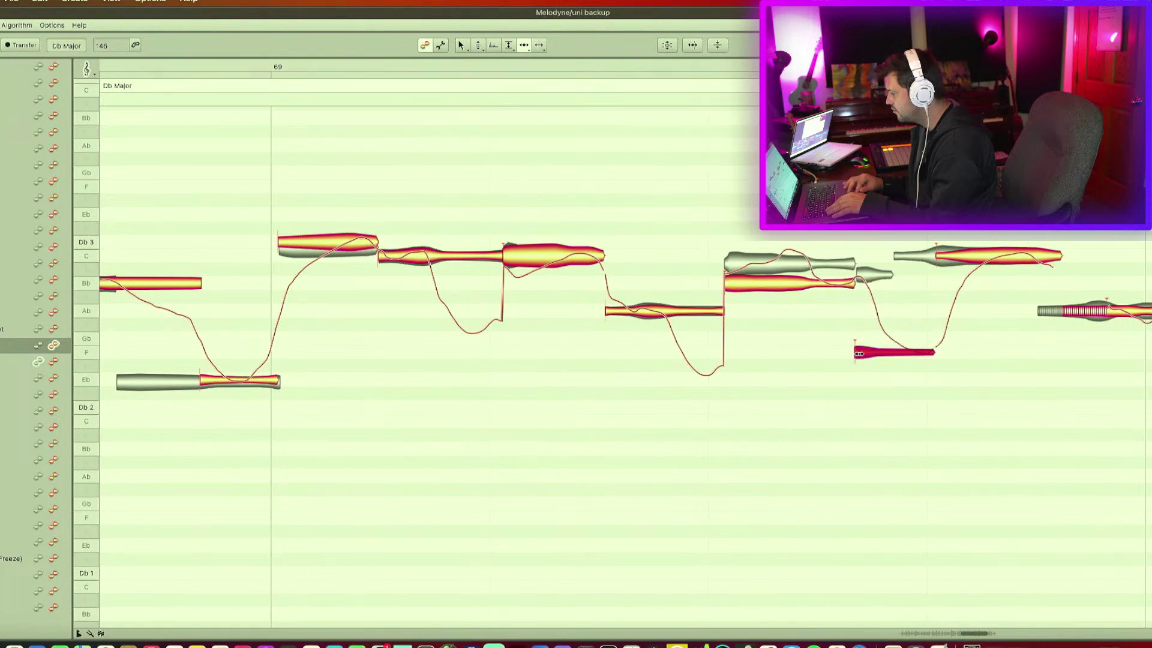
Align the starts of the C 3 and Ab 2 notes at the end of bar 69 and the C 3 note after bar 70 with the reference.
drag(946, 263, 906, 264)
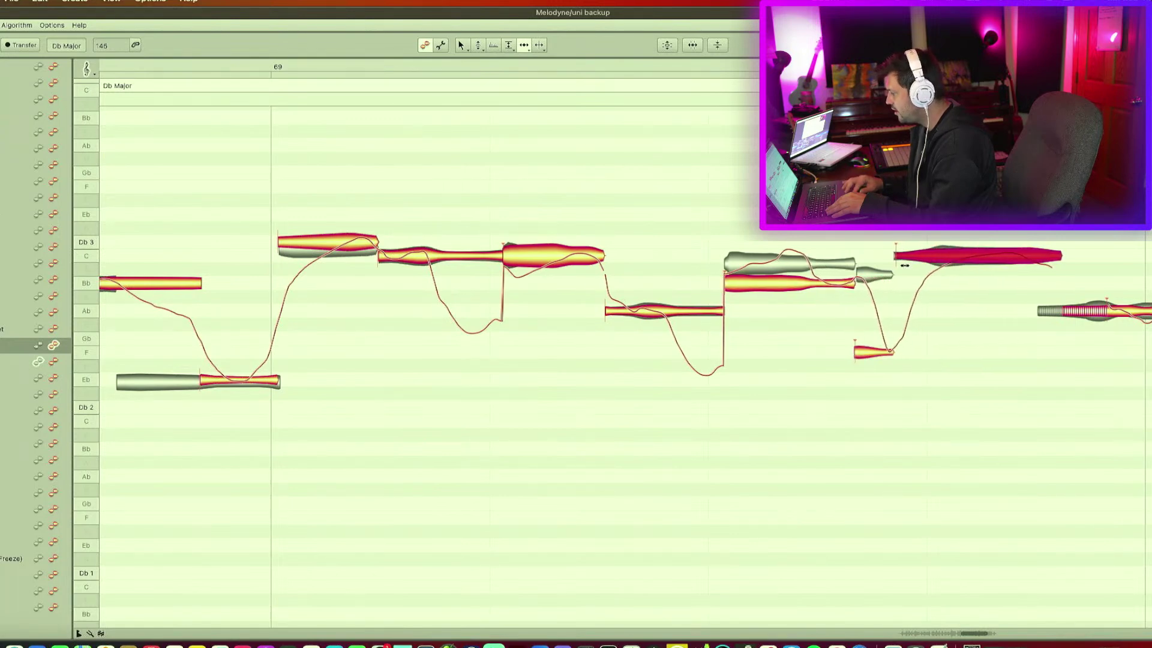
drag(1067, 309, 1039, 311)
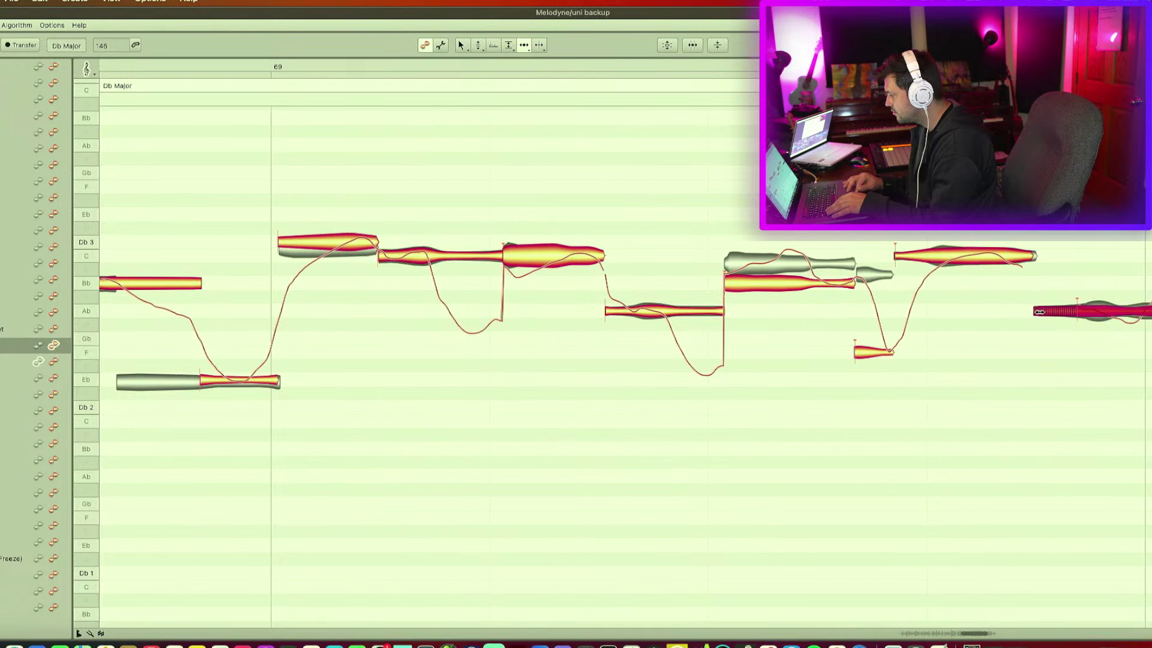
scroll(1042, 310, right, 5)
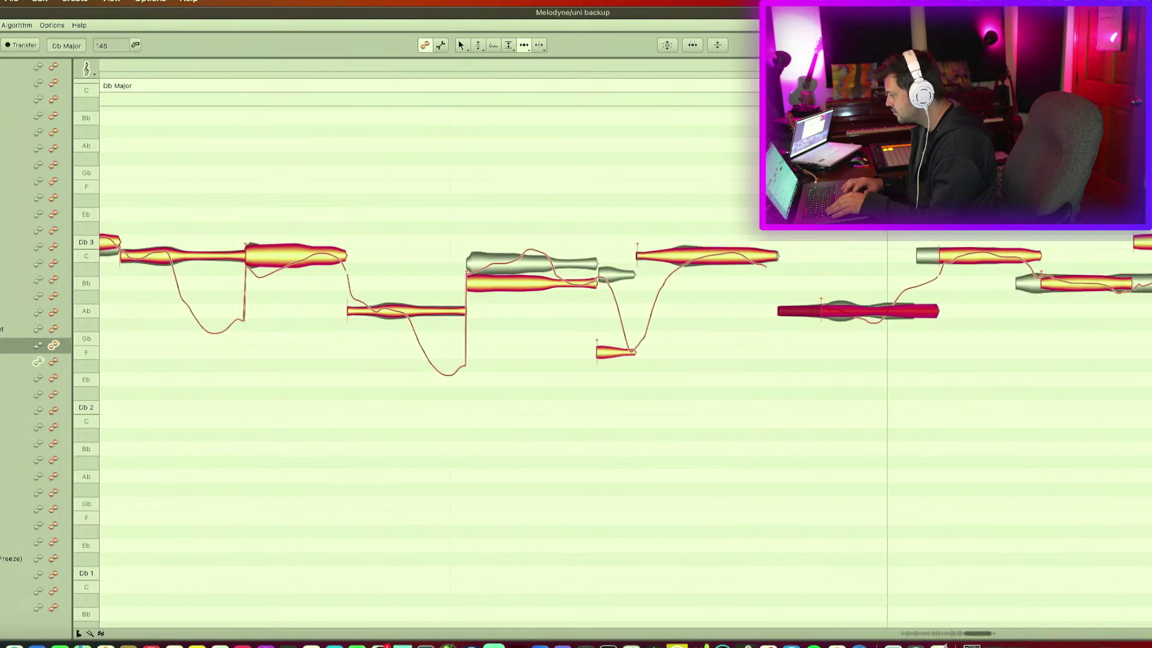
drag(940, 251, 926, 253)
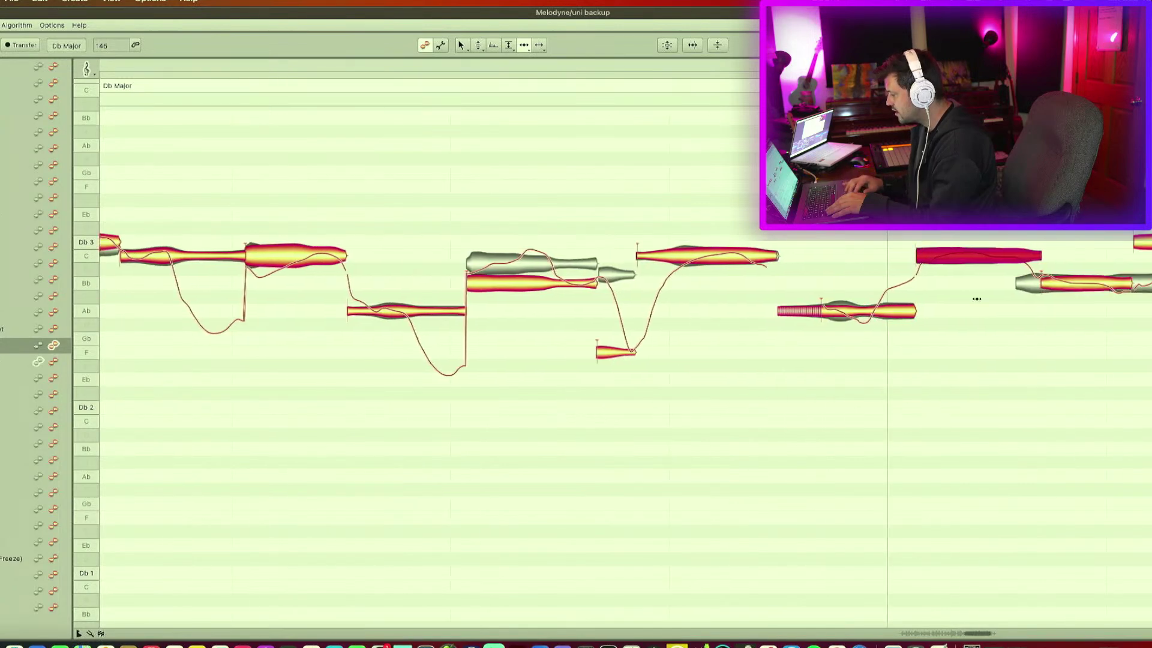
Align the starts of the Bb 2, both Db 3 and the short C 3 notes after bar 70 with the reference timing.
scroll(977, 298, right, 3)
drag(863, 285, 847, 286)
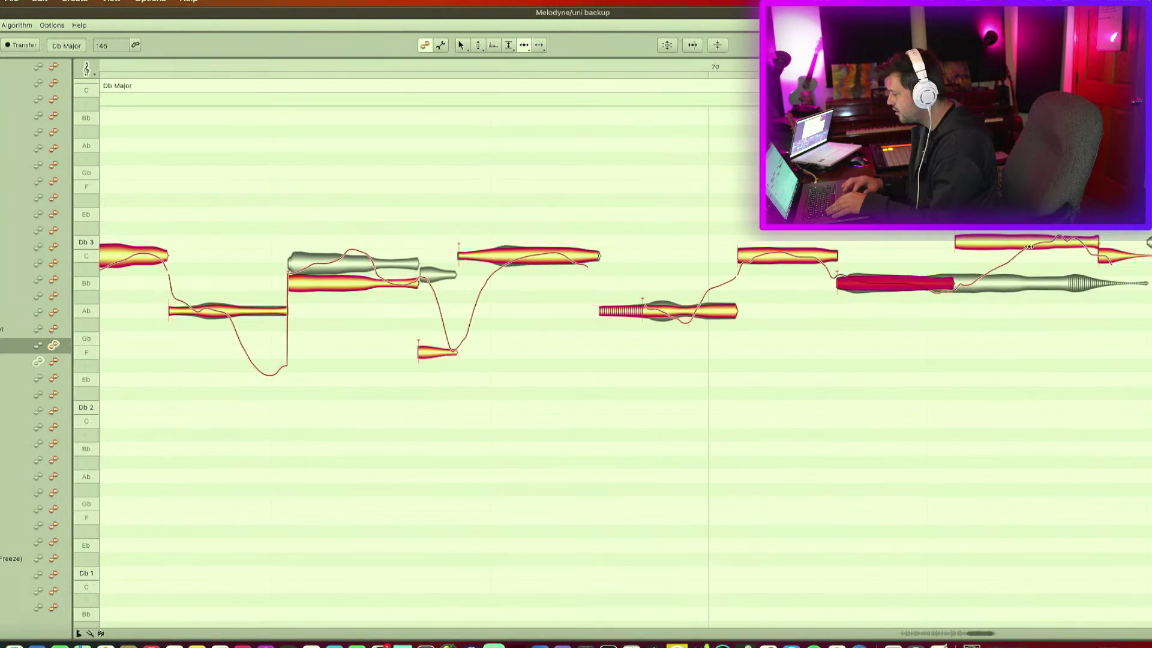
scroll(1101, 261, right, 10)
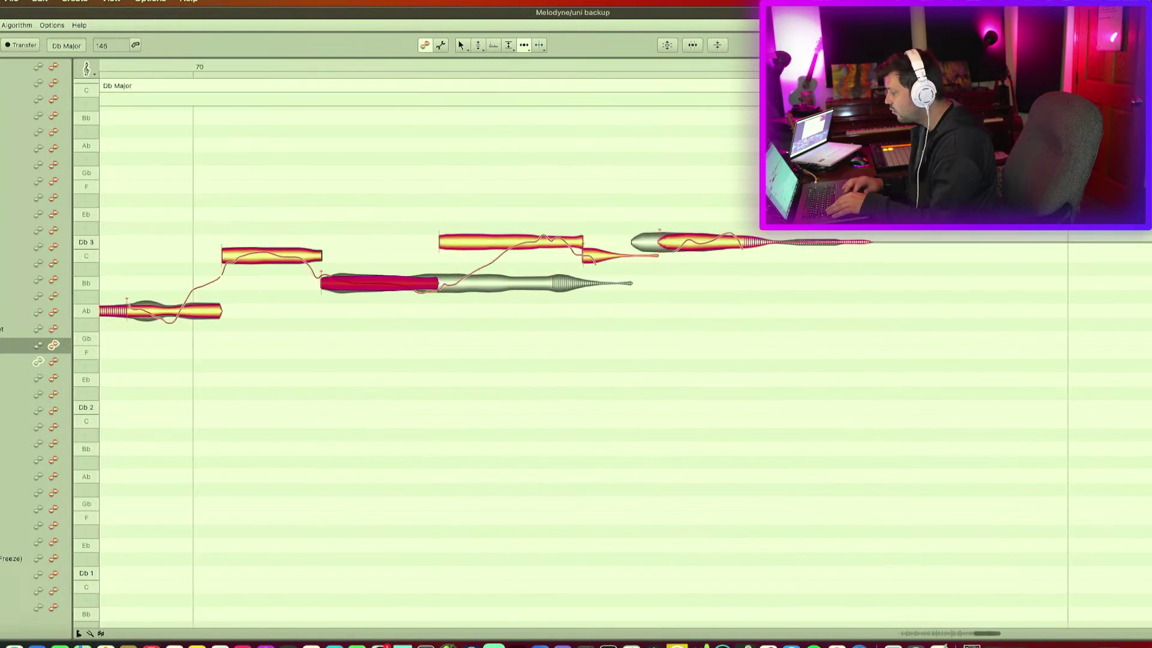
drag(674, 236, 649, 241)
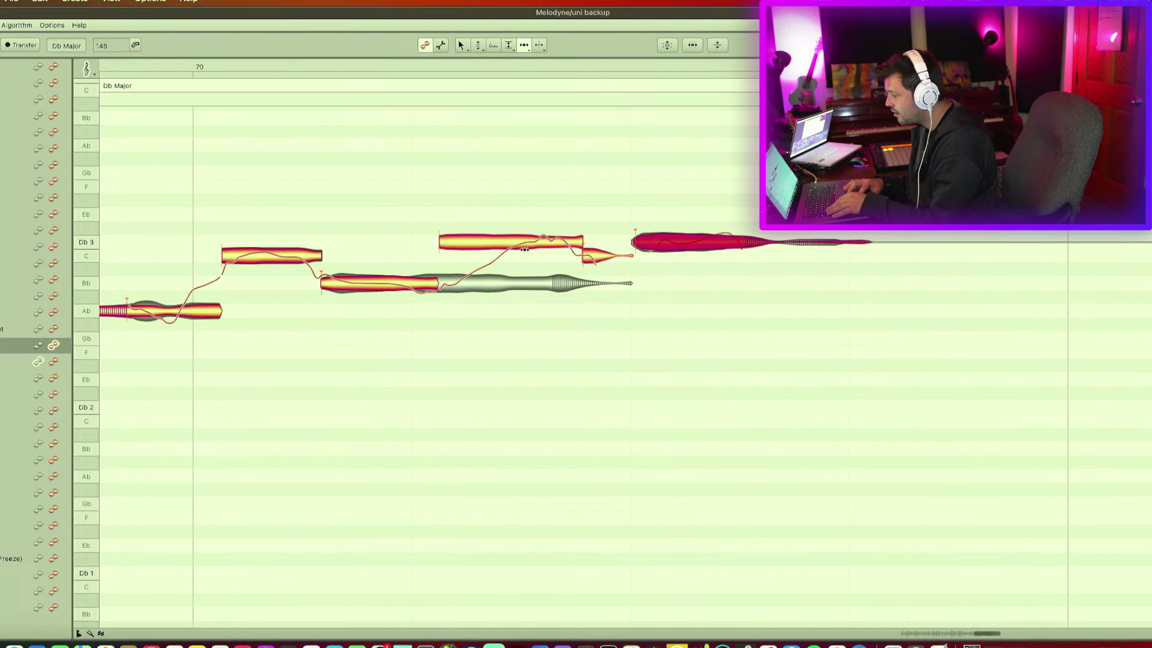
drag(455, 242, 431, 242)
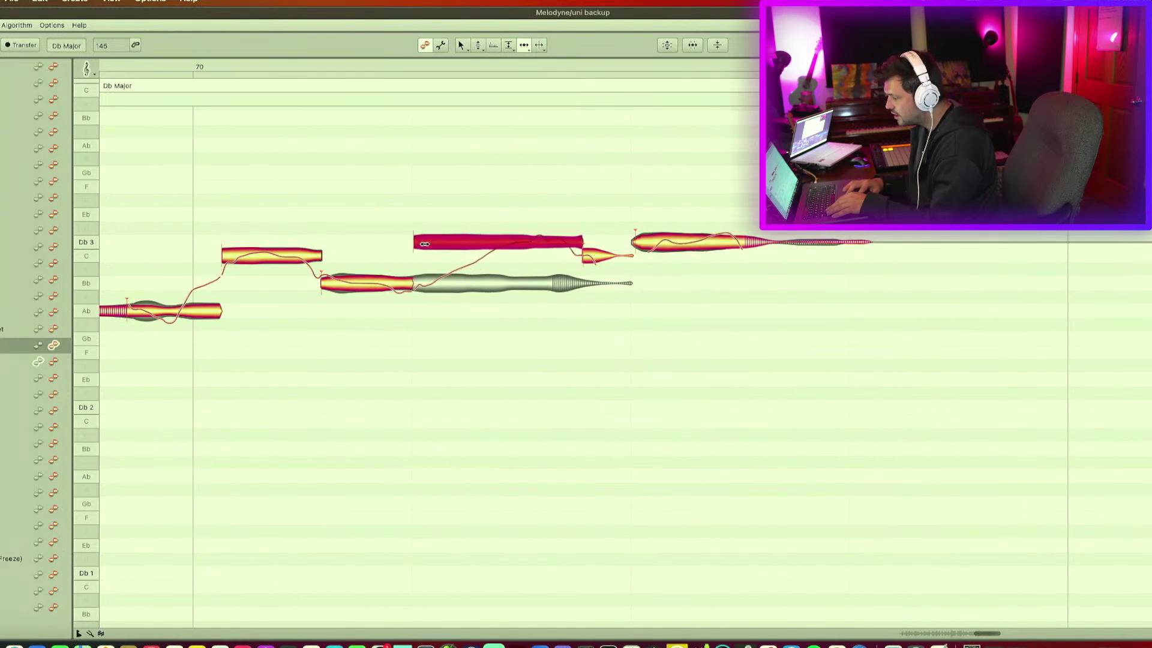
drag(598, 255, 564, 250)
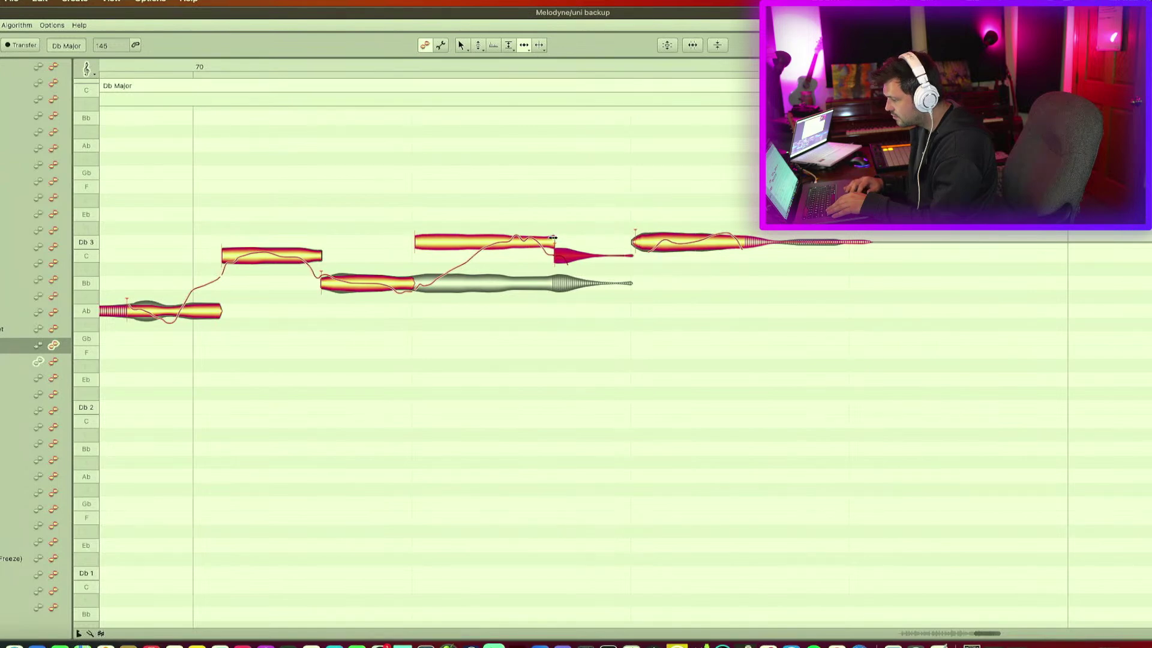
Close the Melodyne editor and play back the chorus backup in the arrangement.
scroll(553, 238, left, 10)
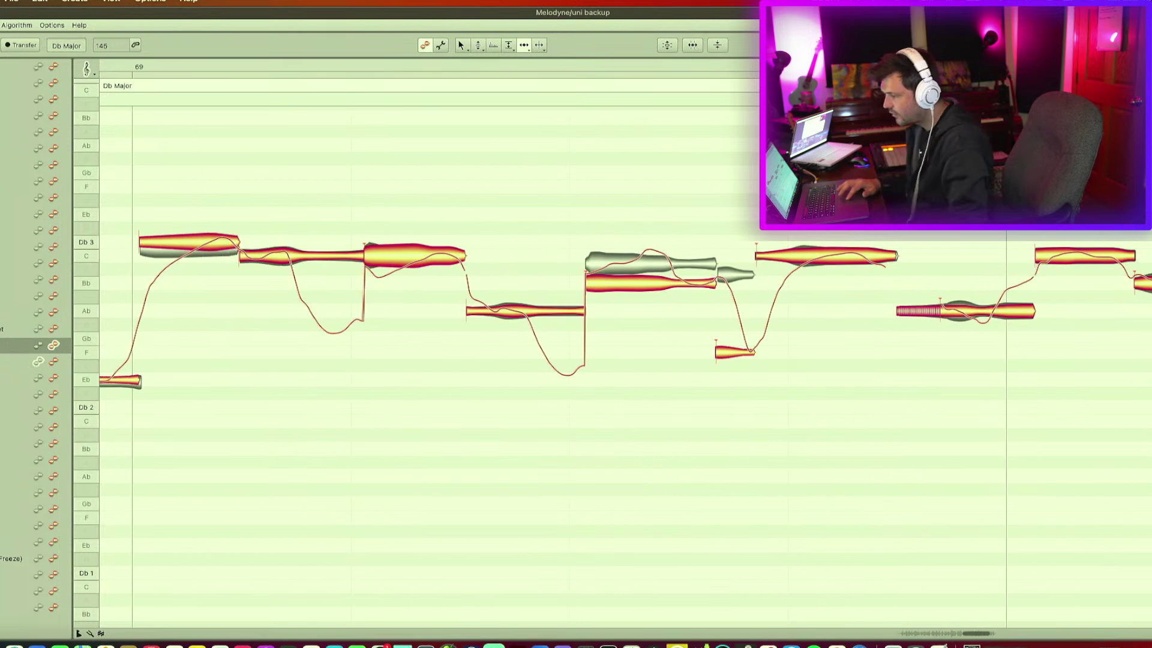
key(super+w)
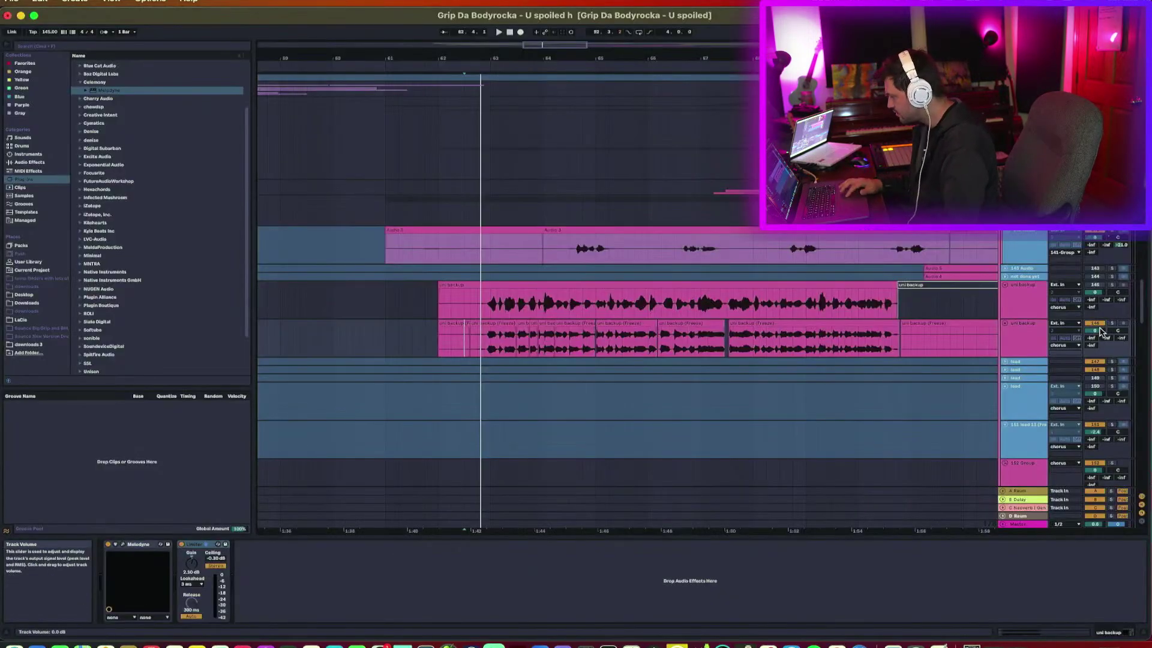
key(space)
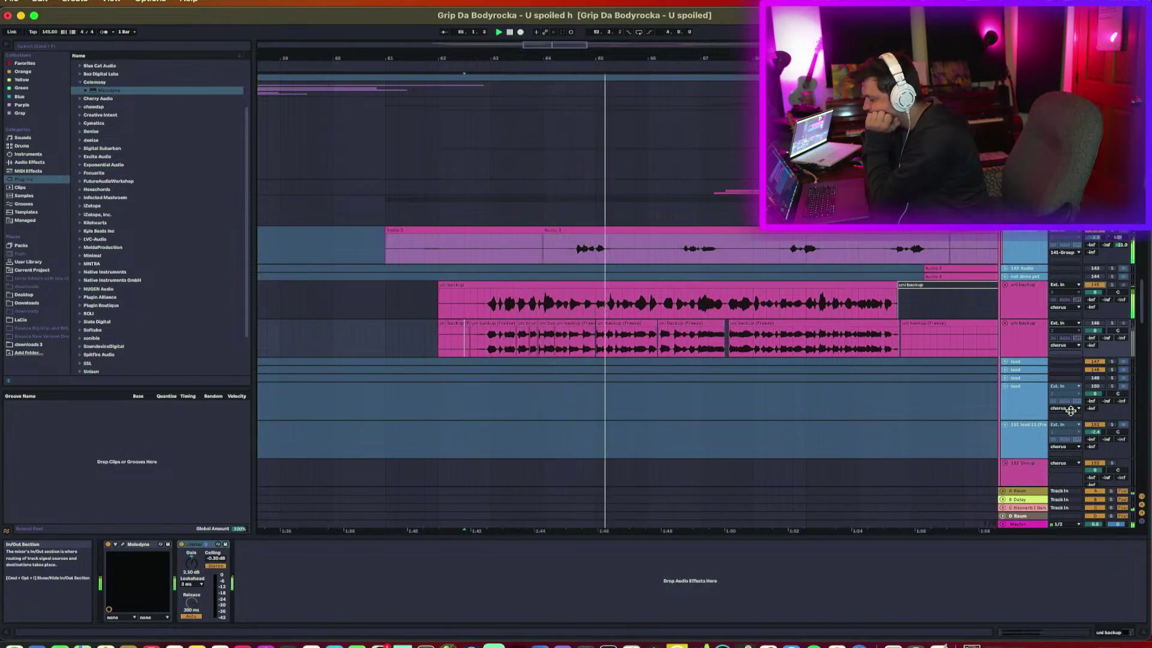
key(space)
Open Melodyne on the upper uni backup track, start the C 3 note at bar 65 slightly earlier, and check it by ear.
click(589, 300)
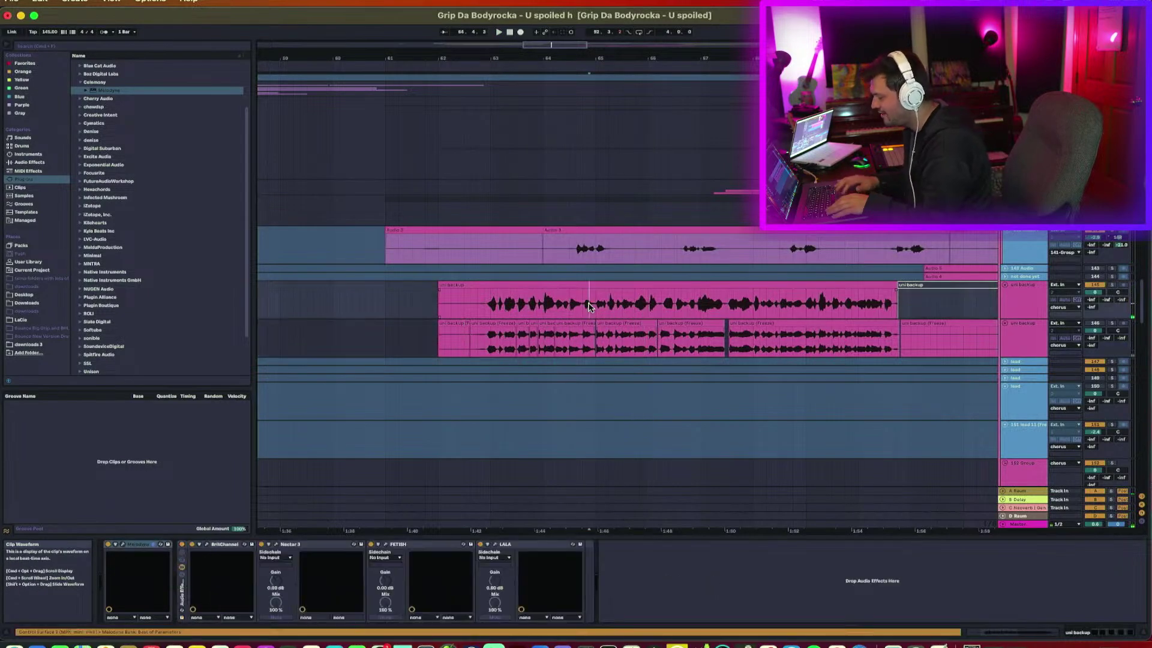
click(123, 544)
key(space)
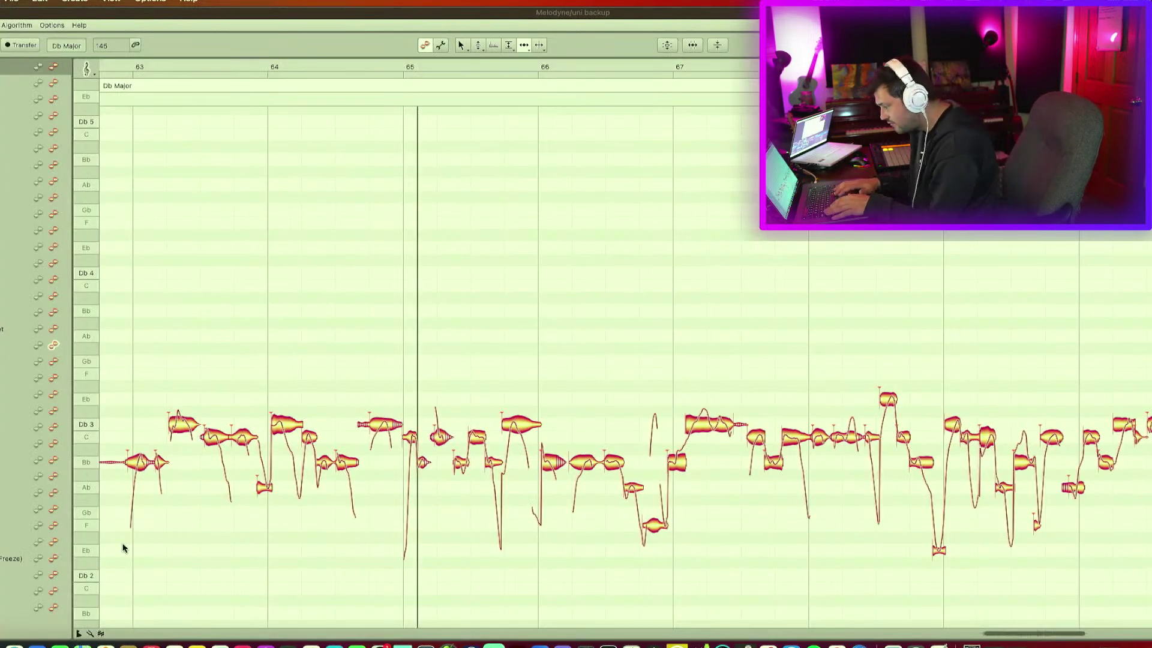
double_click(329, 393)
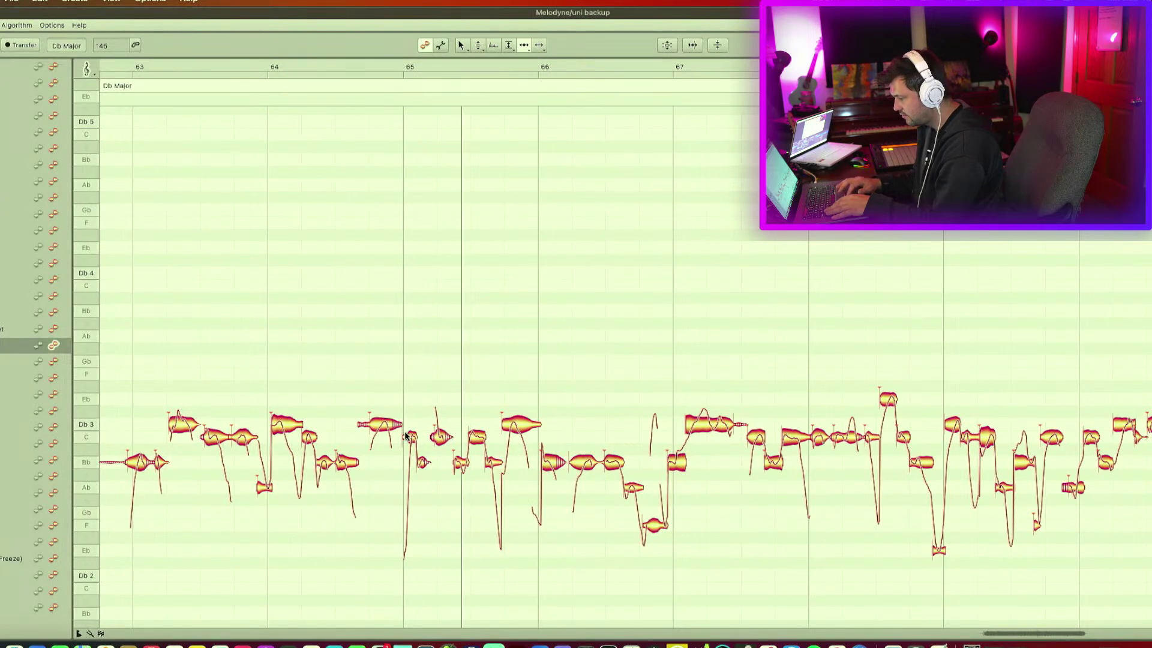
drag(404, 436, 396, 436)
key(space)
key(space)
Restart playback from around bar 64 and move the start of the long Db 3 note after bar 67 slightly earlier.
drag(359, 19, 368, 324)
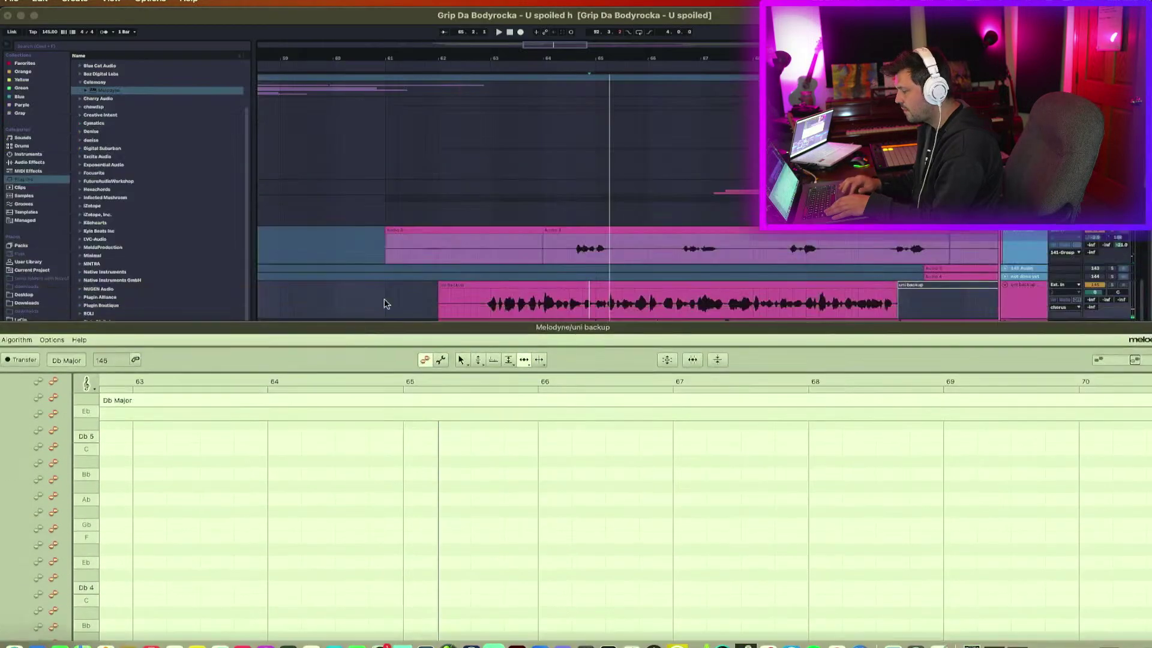
click(548, 302)
key(space)
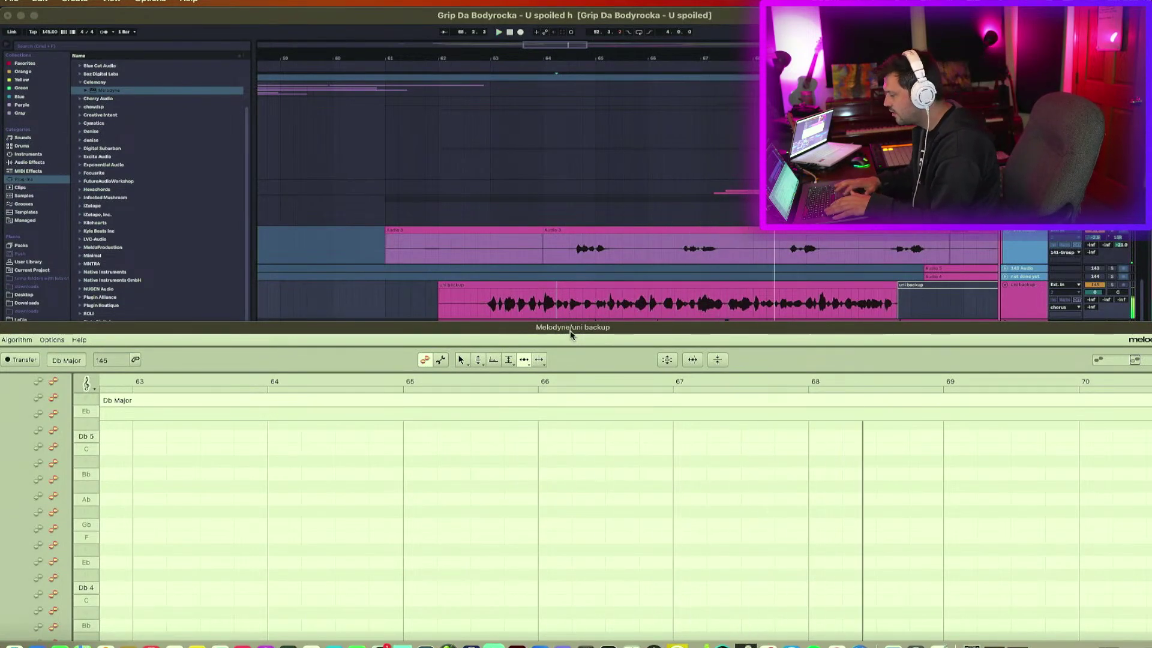
double_click(571, 330)
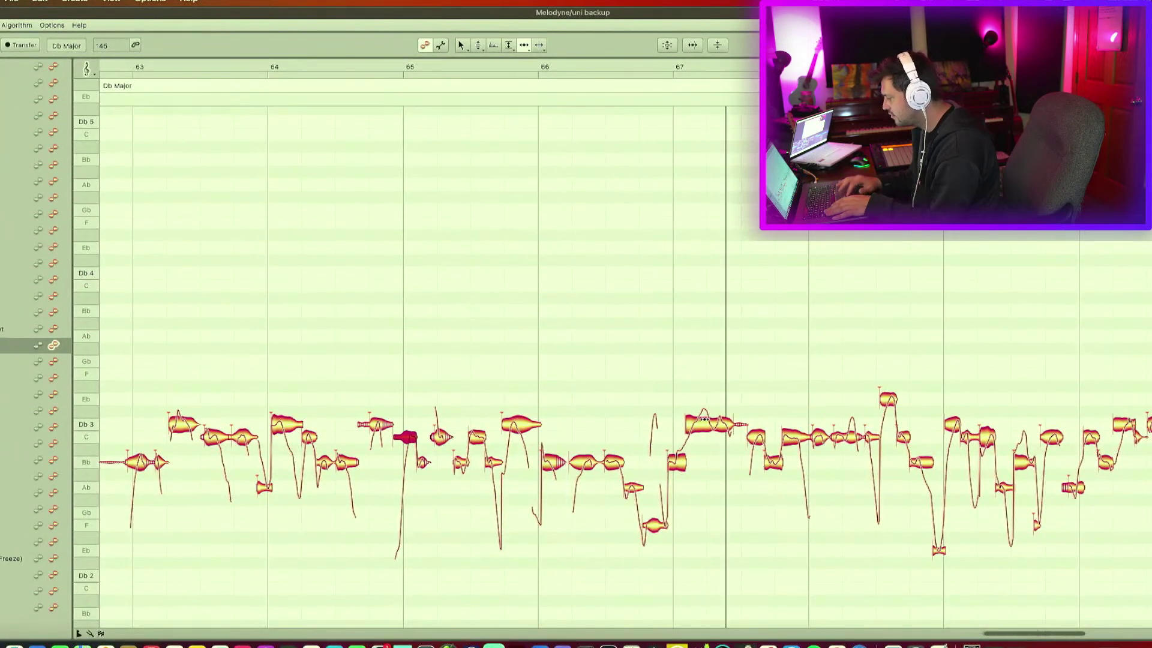
key(space)
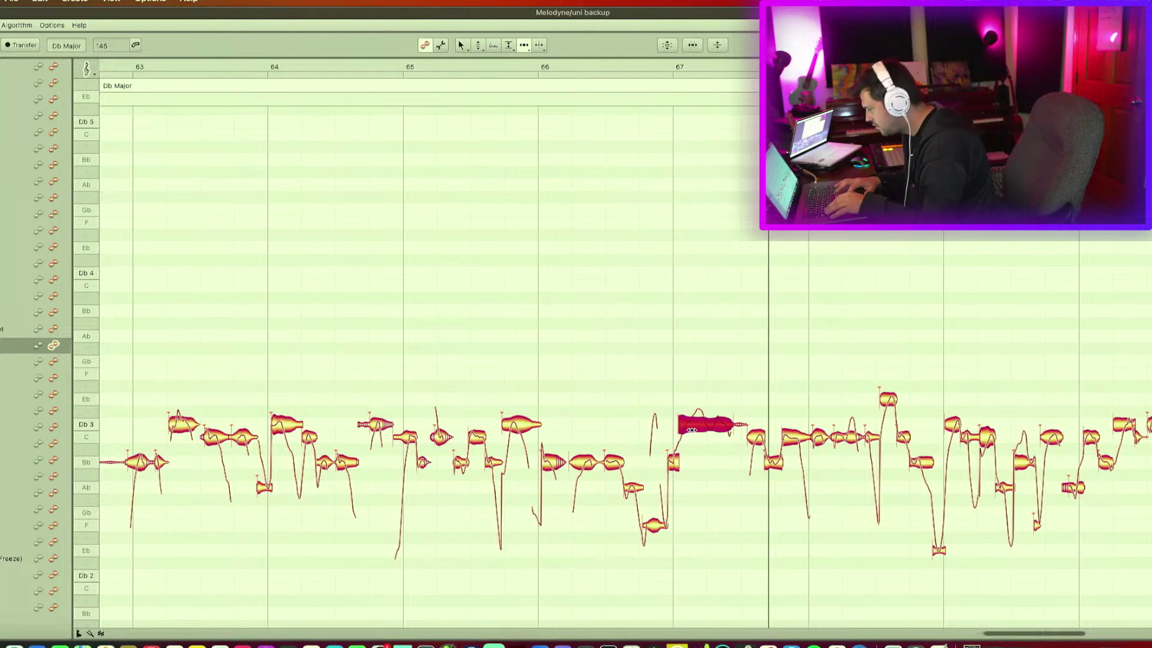
Try starting the Bb 2 note before bar 67 earlier, listen to it, and undo the shift.
drag(668, 459, 663, 462)
key(space)
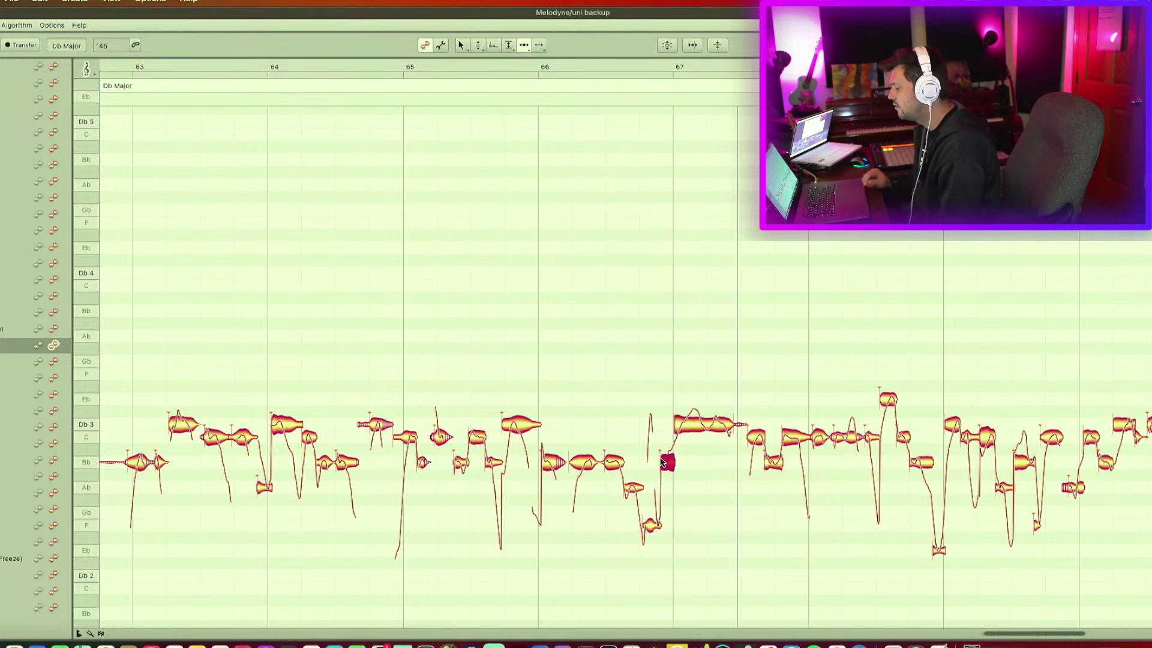
key(super+z)
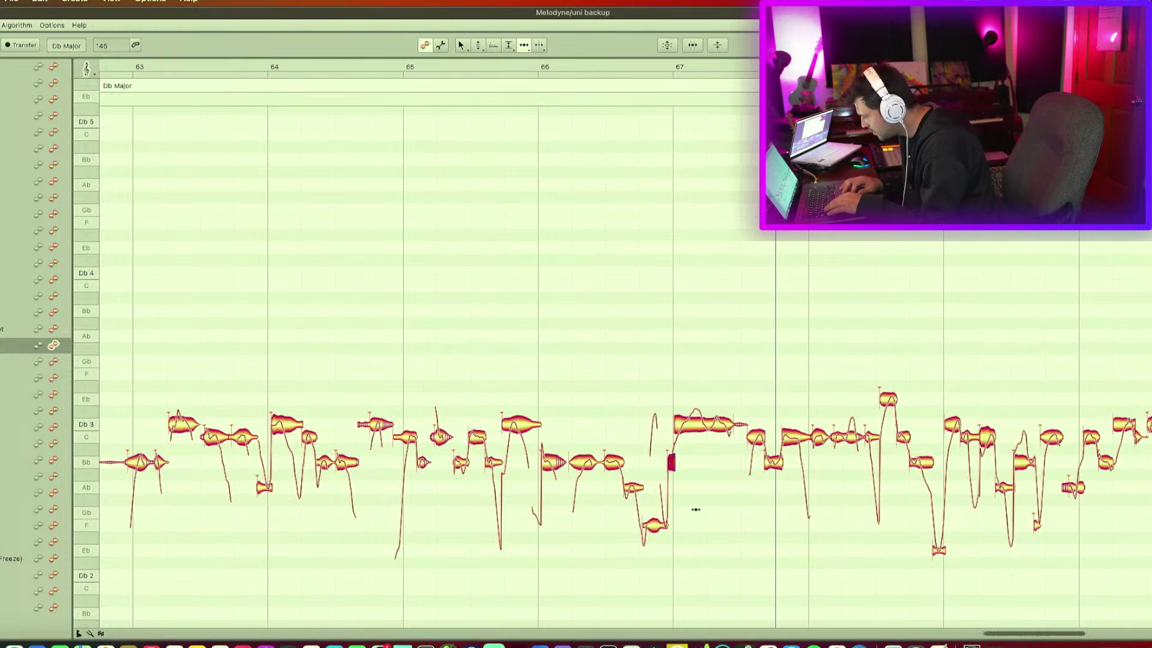
Start the F 2 note before bar 67 slightly earlier and listen to the phrase again.
key(space)
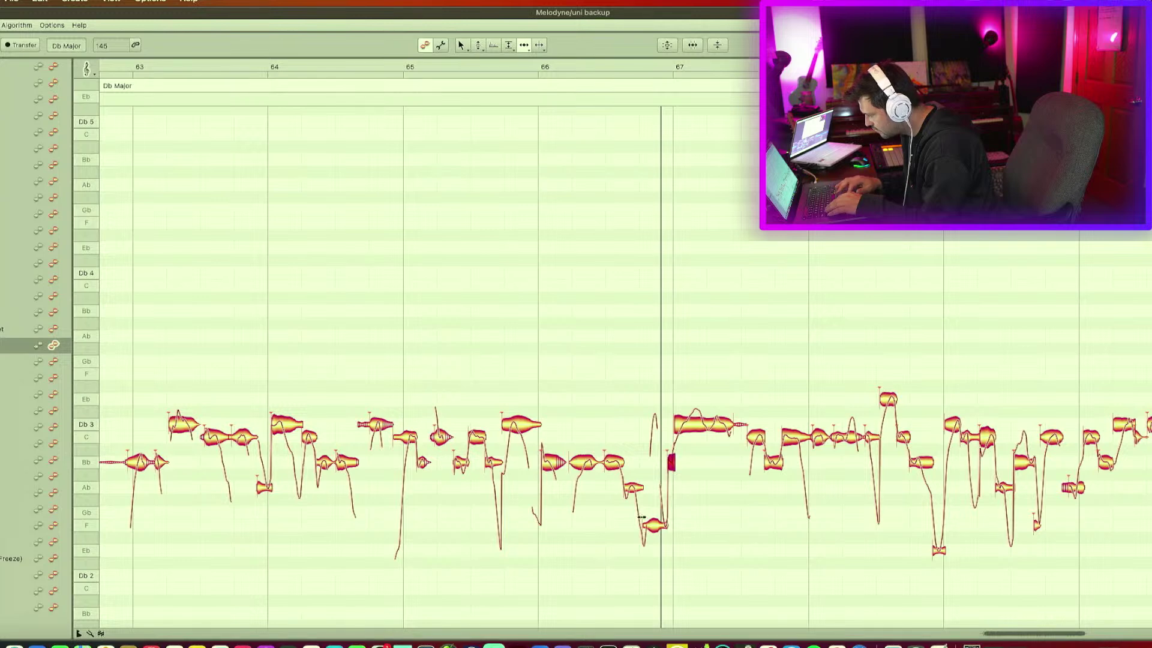
drag(647, 523, 643, 527)
key(space)
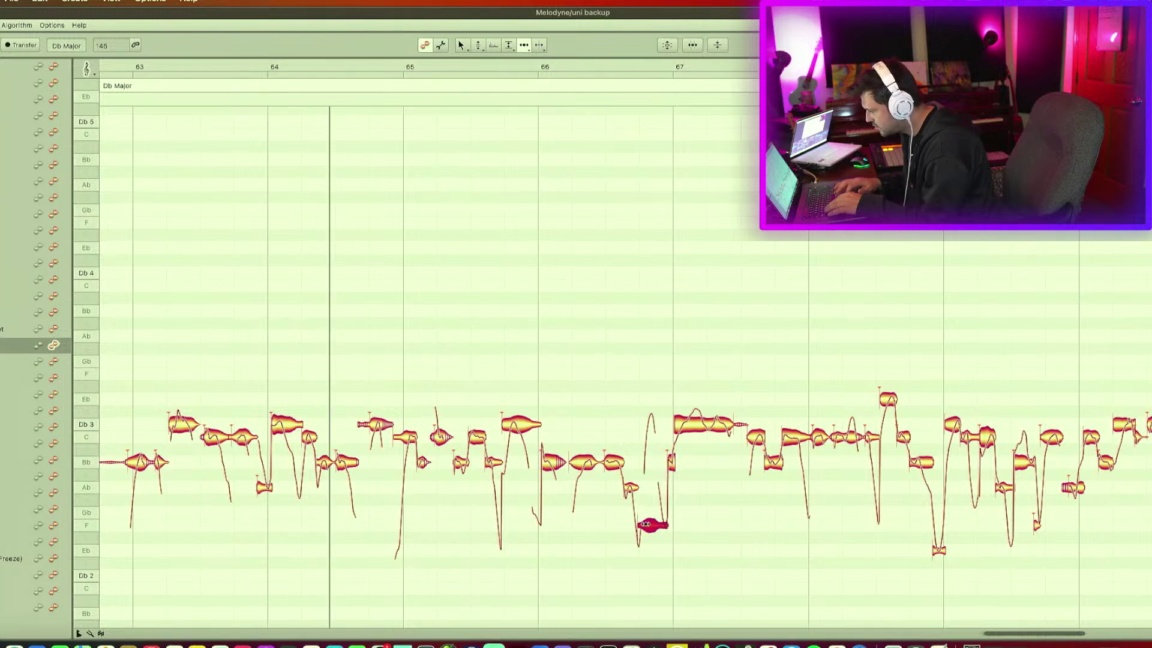
key(space)
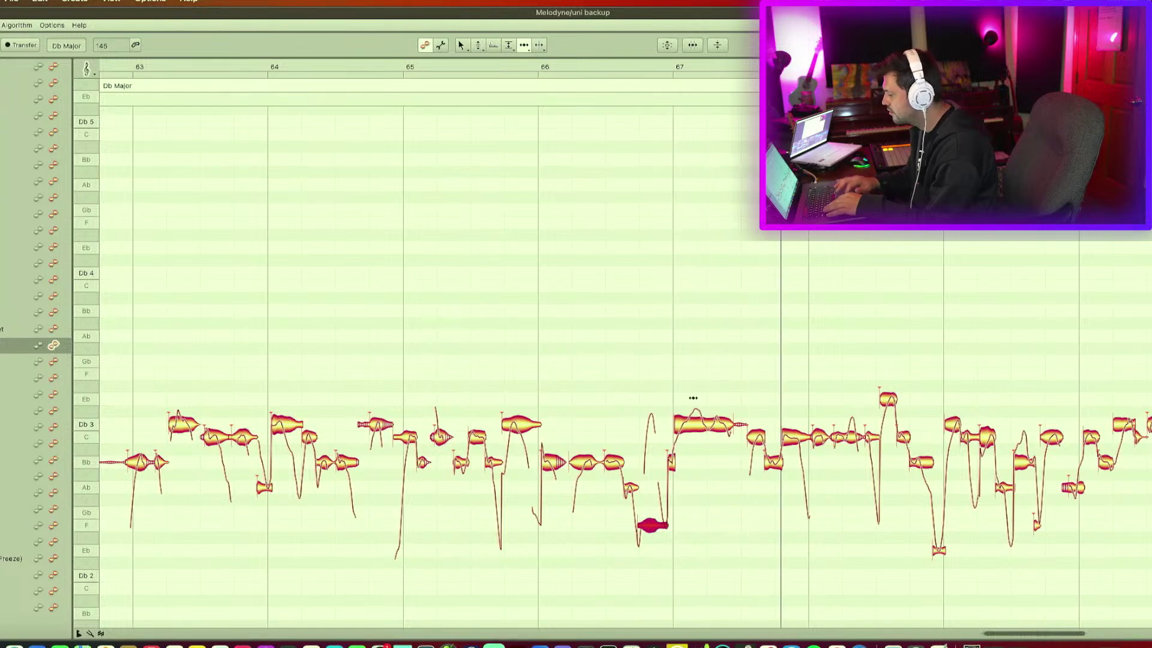
Move the start of the long Db 3 note after bar 67 slightly later, adjust the preceding Bb 2 note, and play on.
click(682, 426)
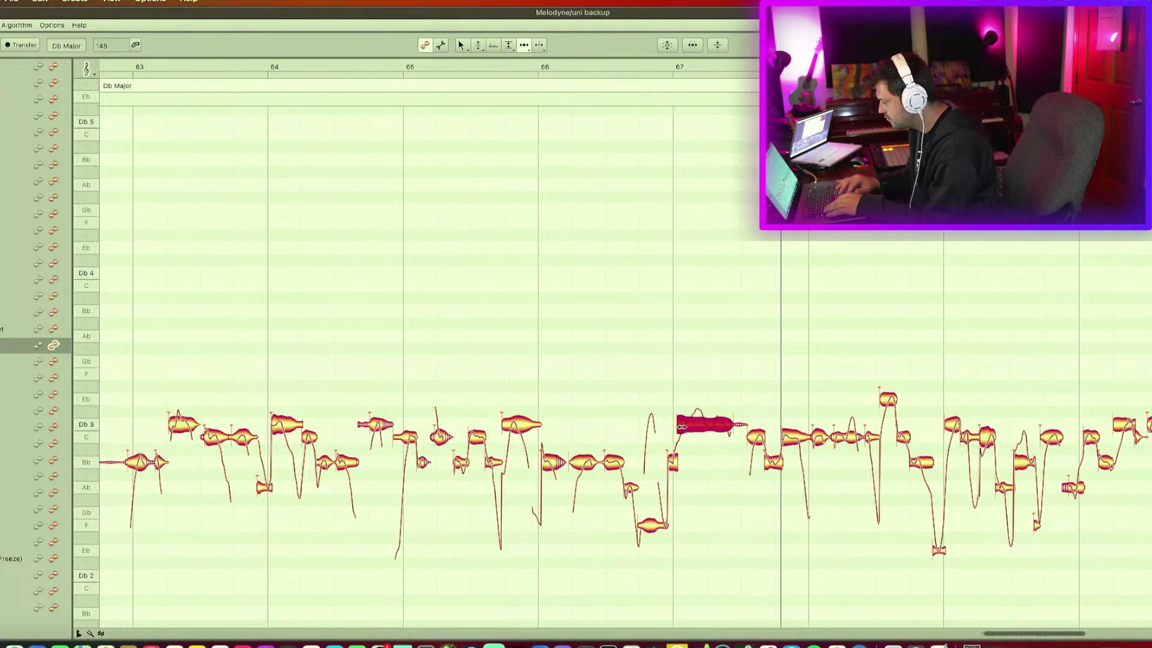
click(673, 462)
key(space)
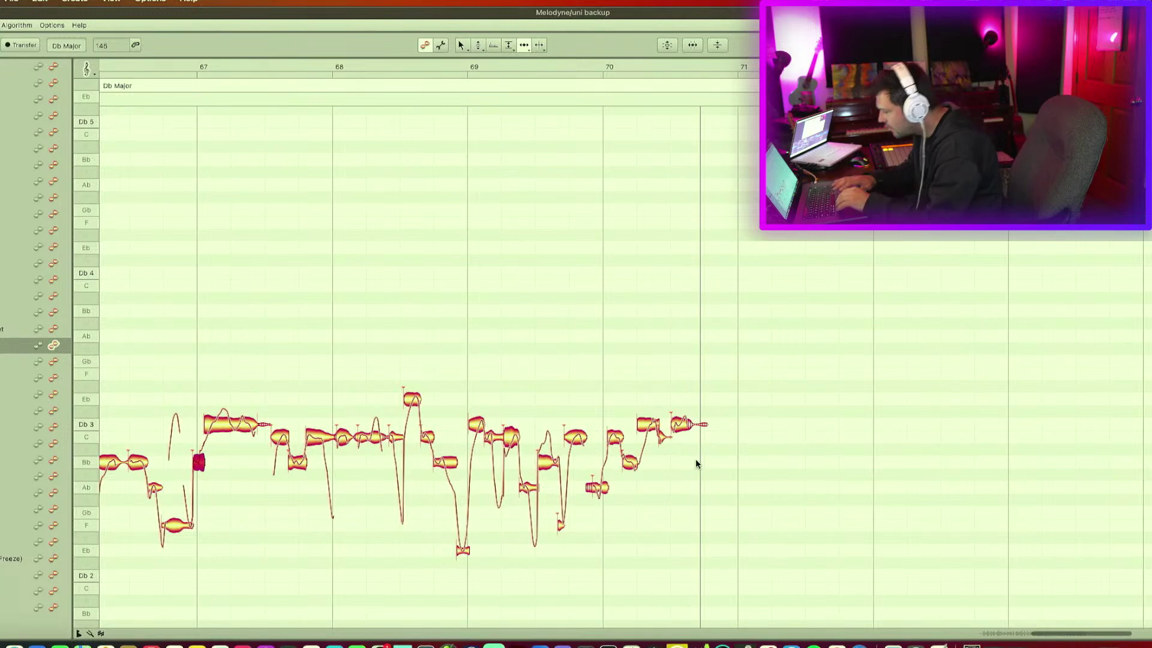
Listen to the phrase ending around bar 70 and select its notes from the C 3 before bar 70 onward for a timing nudge.
key(space)
key(space)
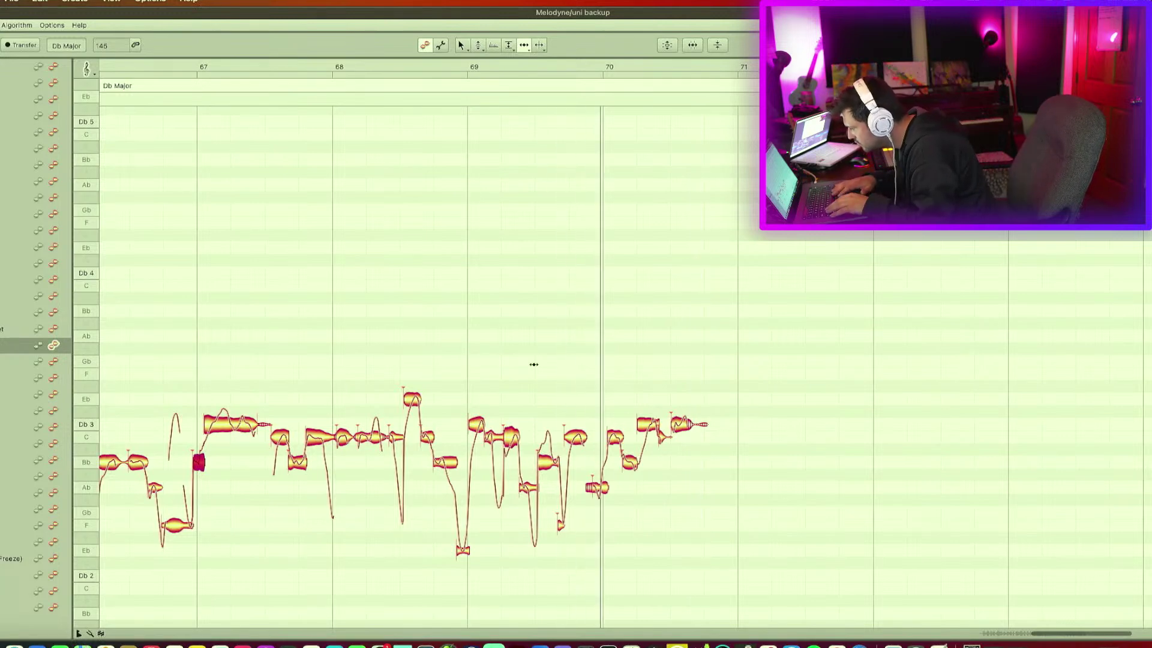
drag(587, 385, 750, 543)
drag(591, 487, 590, 487)
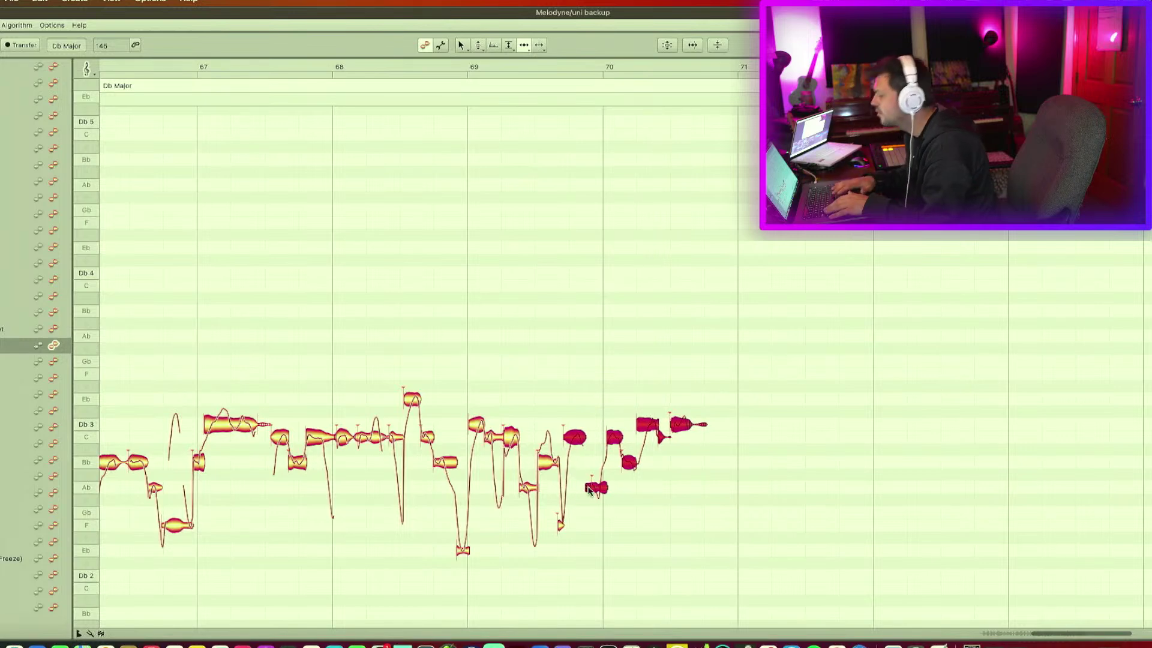
Set playback to start just before bar 69 and shift the selected ending notes slightly later, checking by ear.
double_click(518, 16)
click(792, 309)
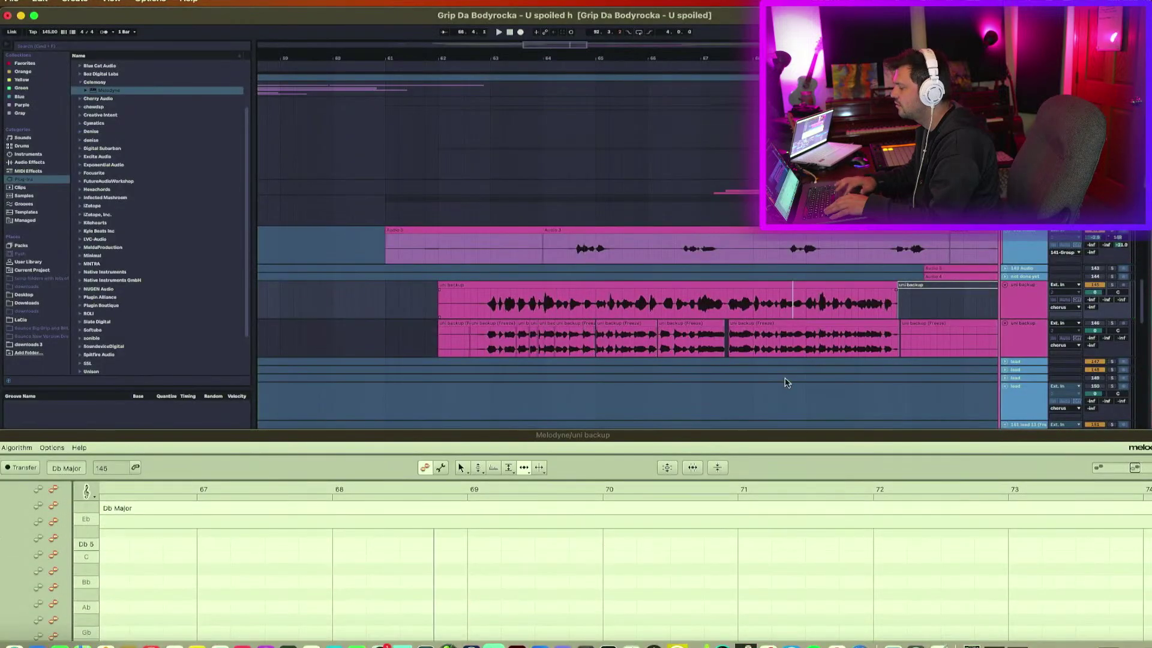
double_click(779, 436)
key(space)
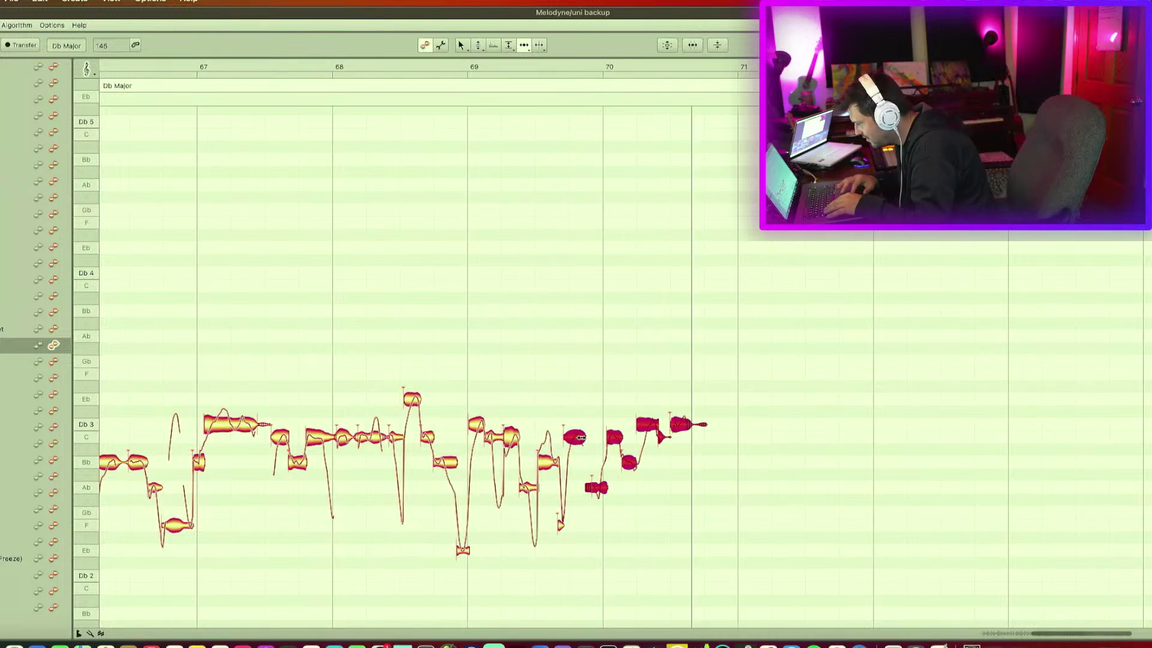
drag(575, 437, 579, 440)
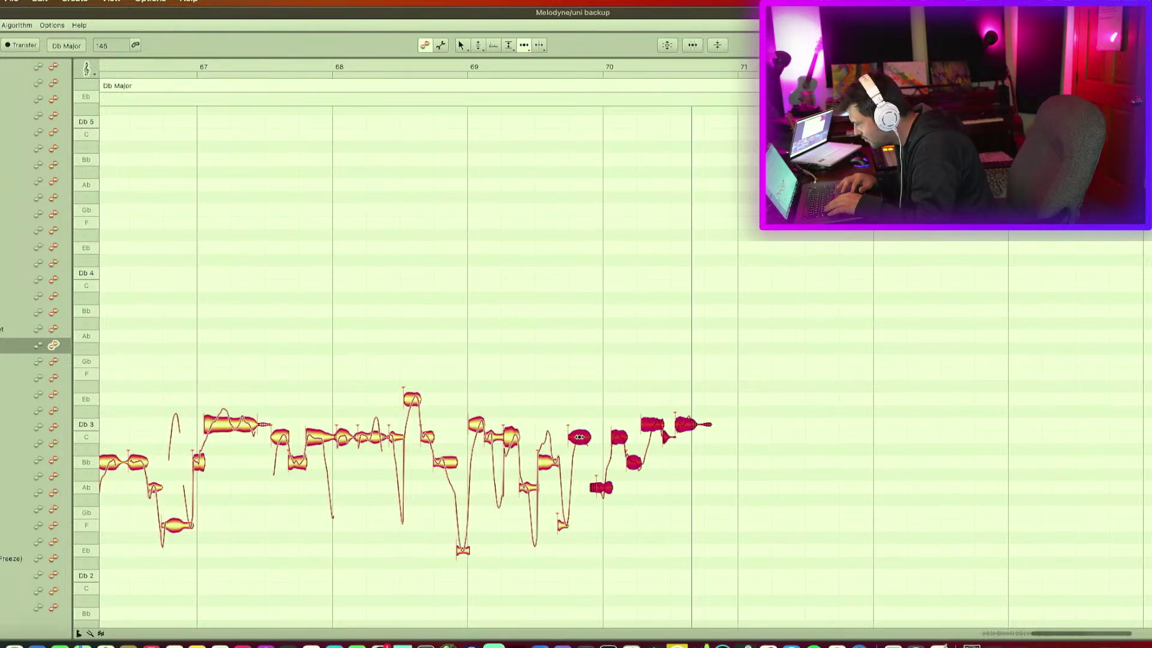
key(space)
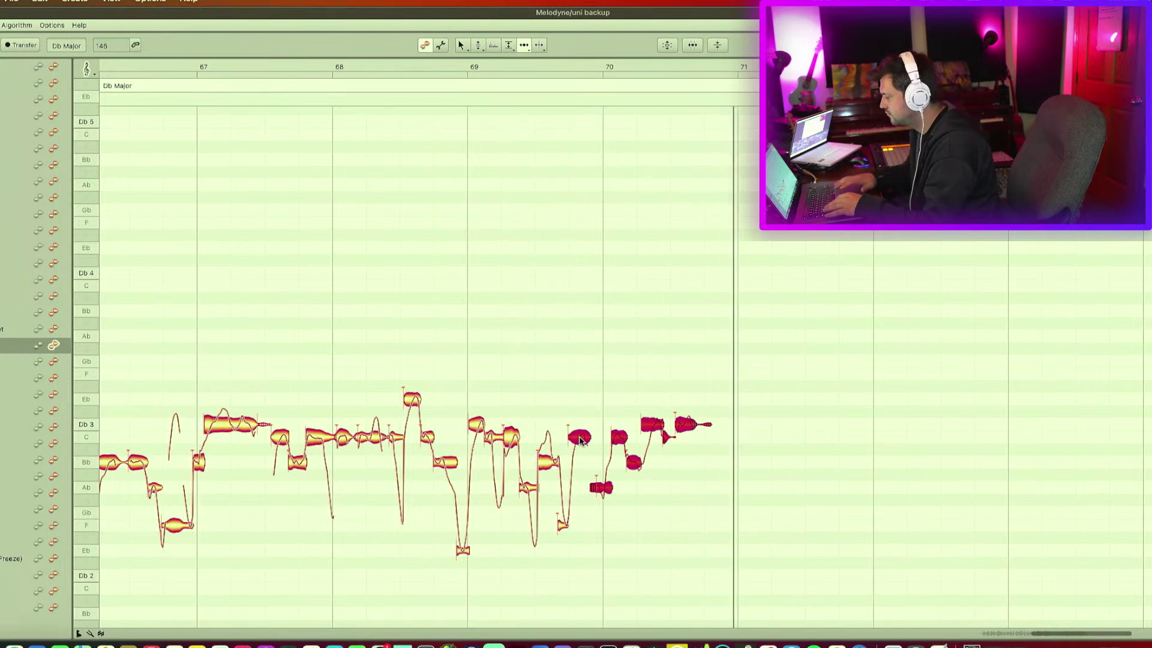
Shift only the notes from the Ab 2 at bar 70 to the phrase's end slightly earlier and play the result.
click(627, 412)
drag(596, 397, 731, 514)
drag(619, 433, 616, 439)
key(space)
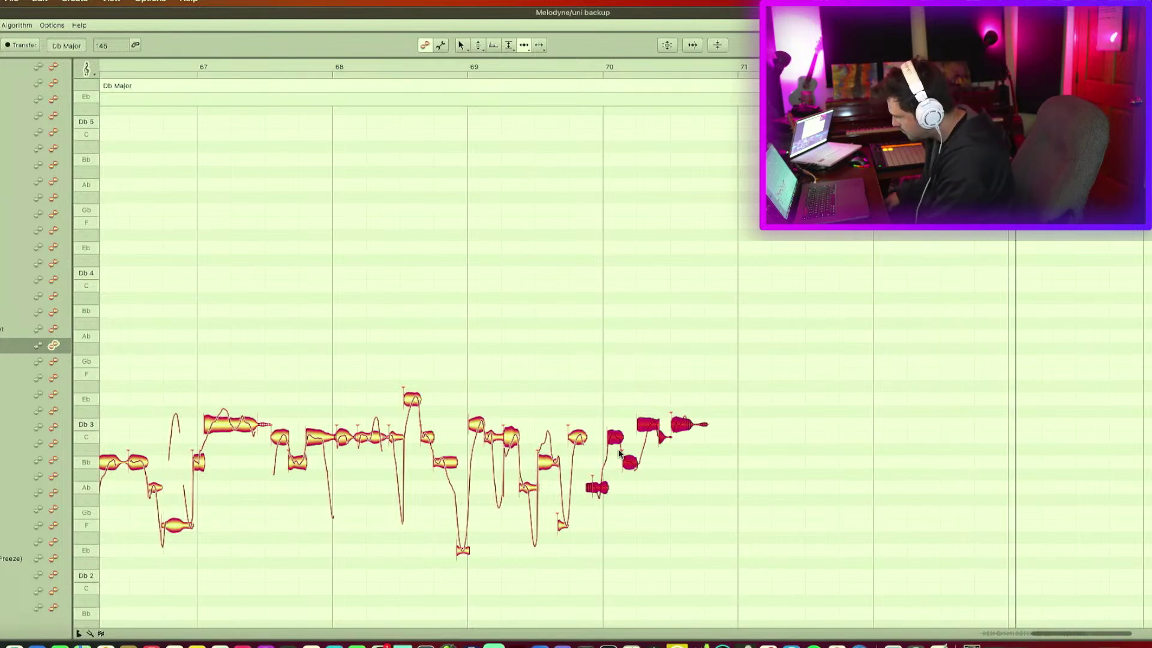
Hide the Melodyne editor and look over the vocal tracks after bar 70 in the arrangement while auditioning playback.
key(super+alt+p)
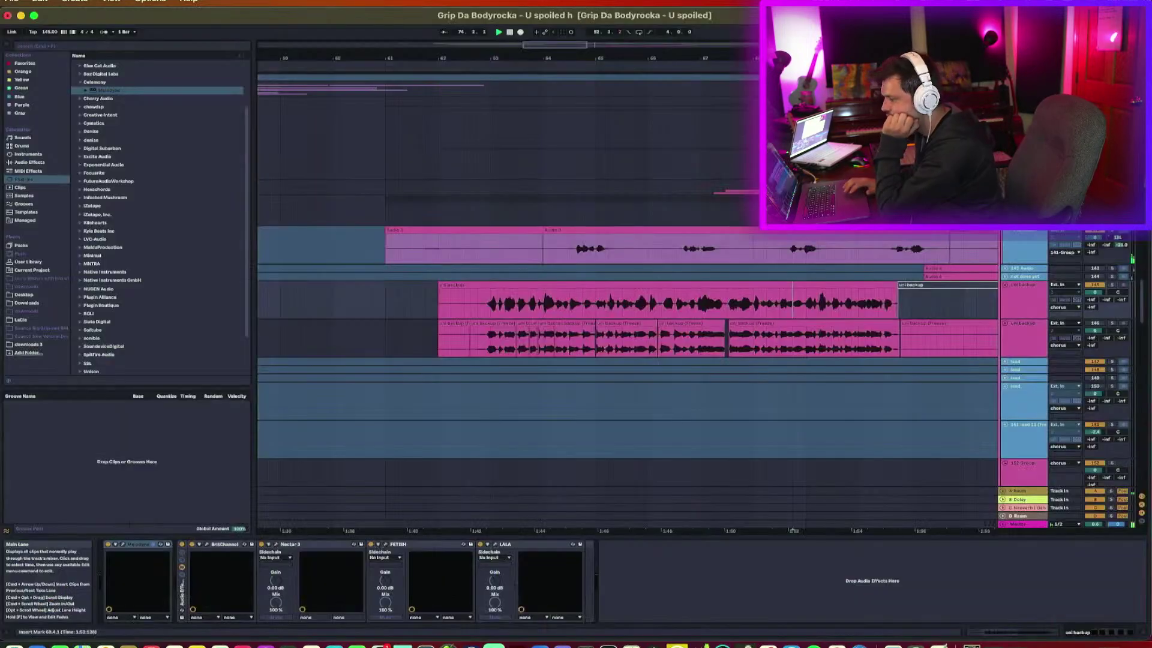
scroll(684, 273, down, 10)
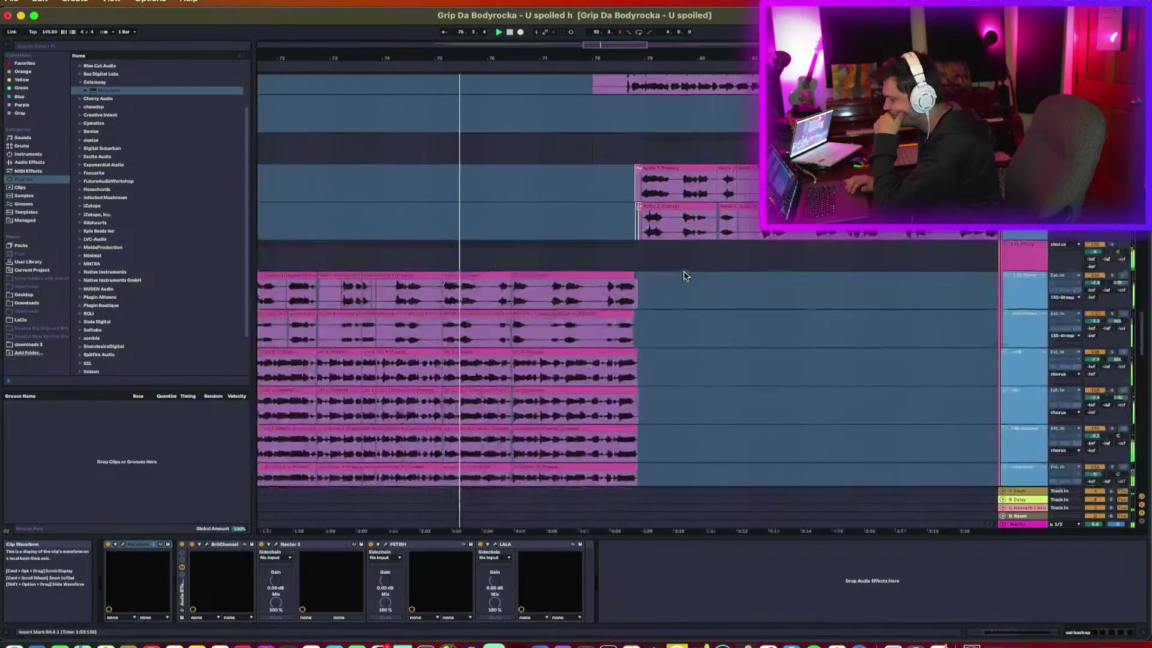
scroll(683, 276, left, 2)
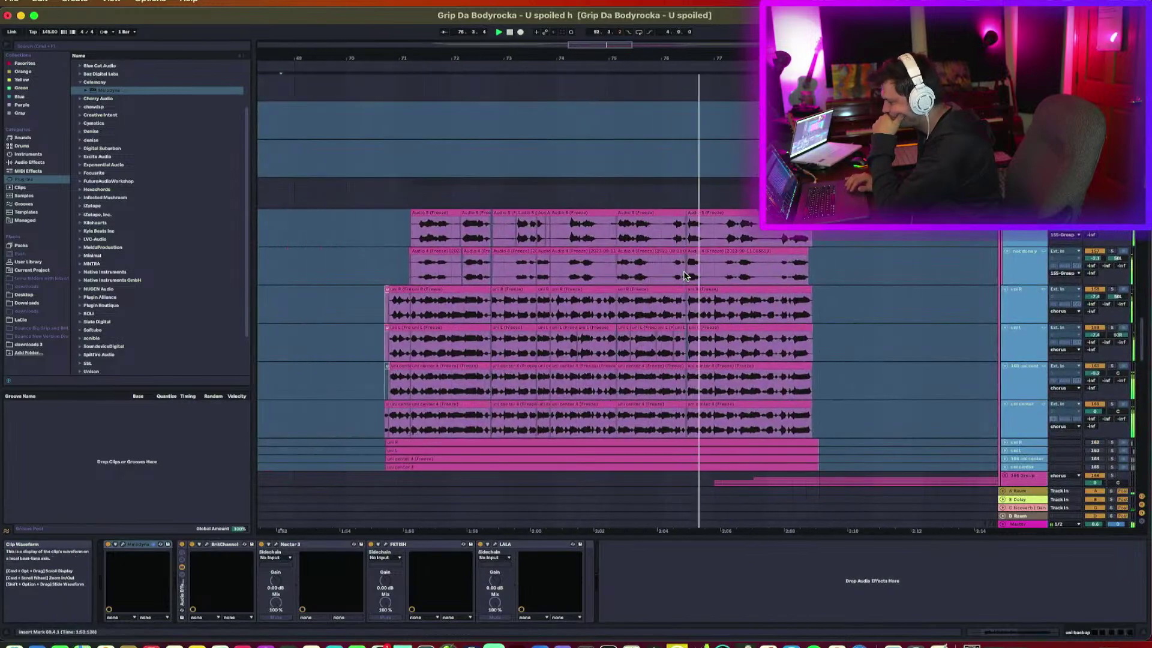
scroll(684, 275, right, 1)
scroll(684, 274, up, 10)
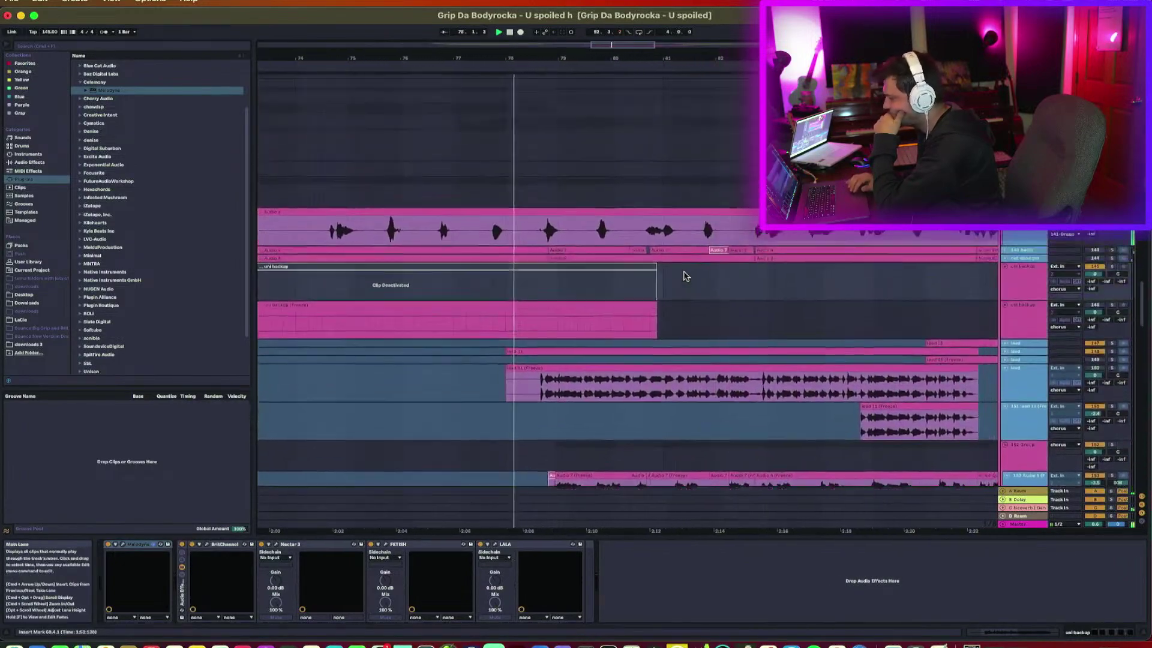
drag(551, 58, 552, 57)
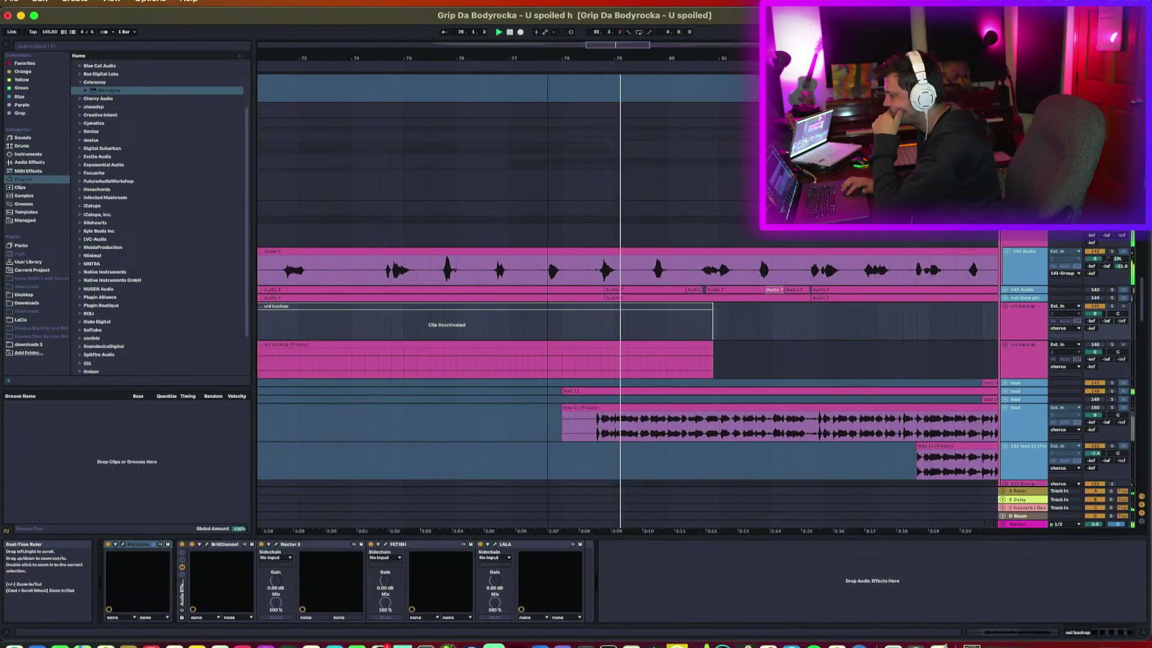
key(space)
key(space)
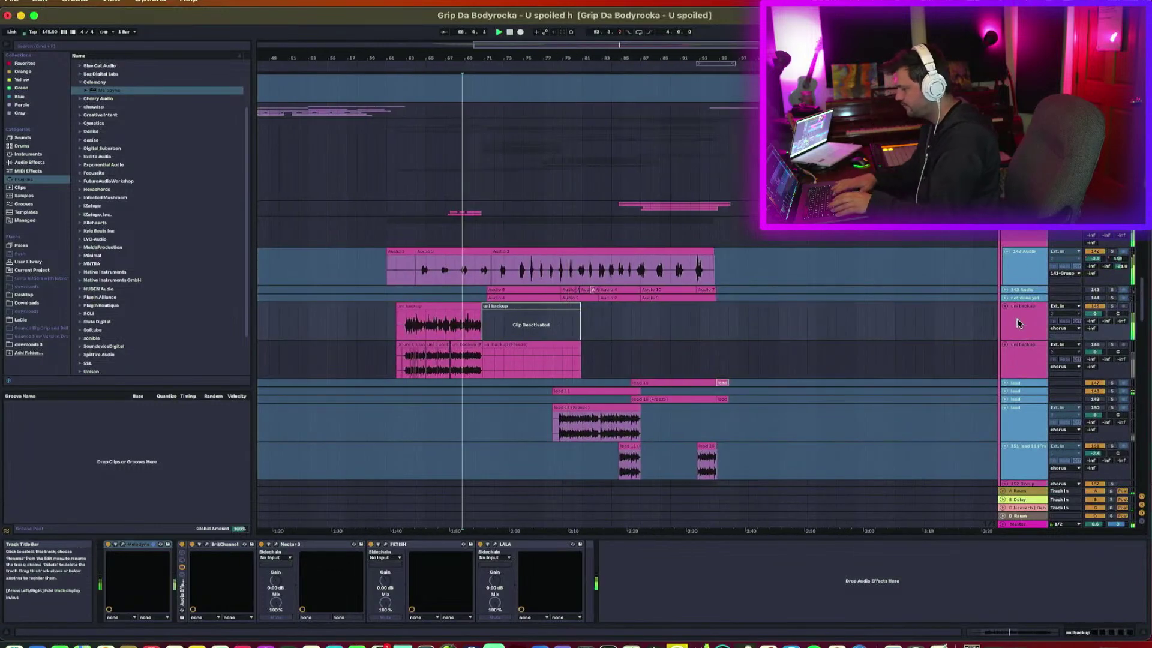
Freeze the upper uni backup track and duplicate the second uni backup track directly below it.
right_click(1018, 324)
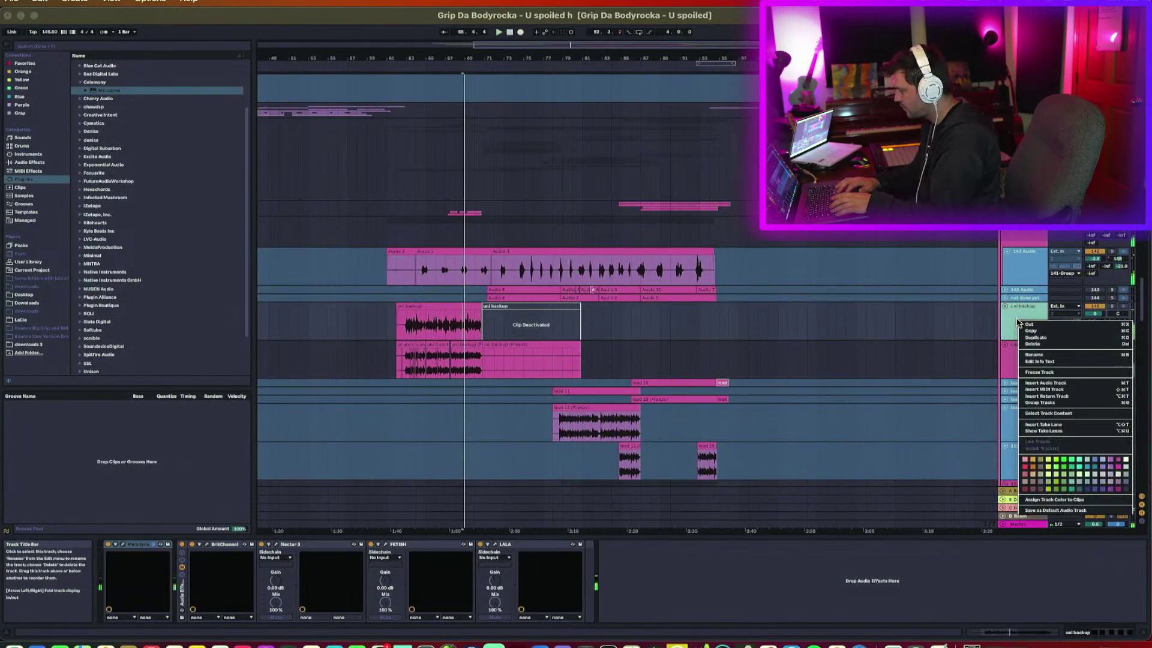
click(1032, 373)
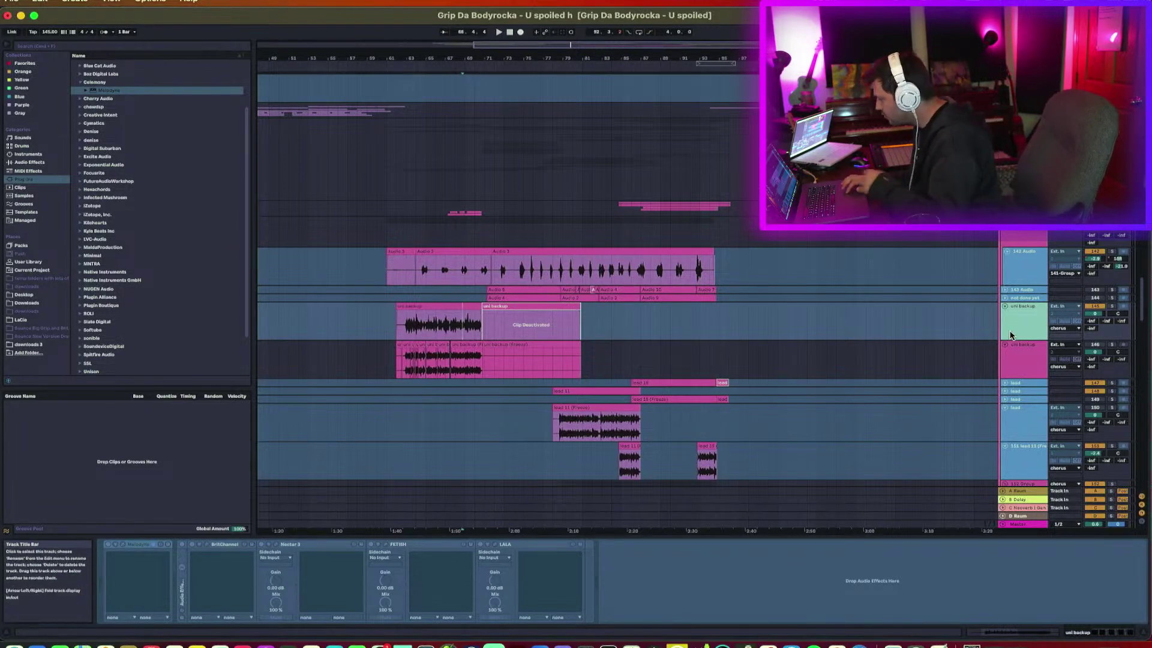
click(1017, 353)
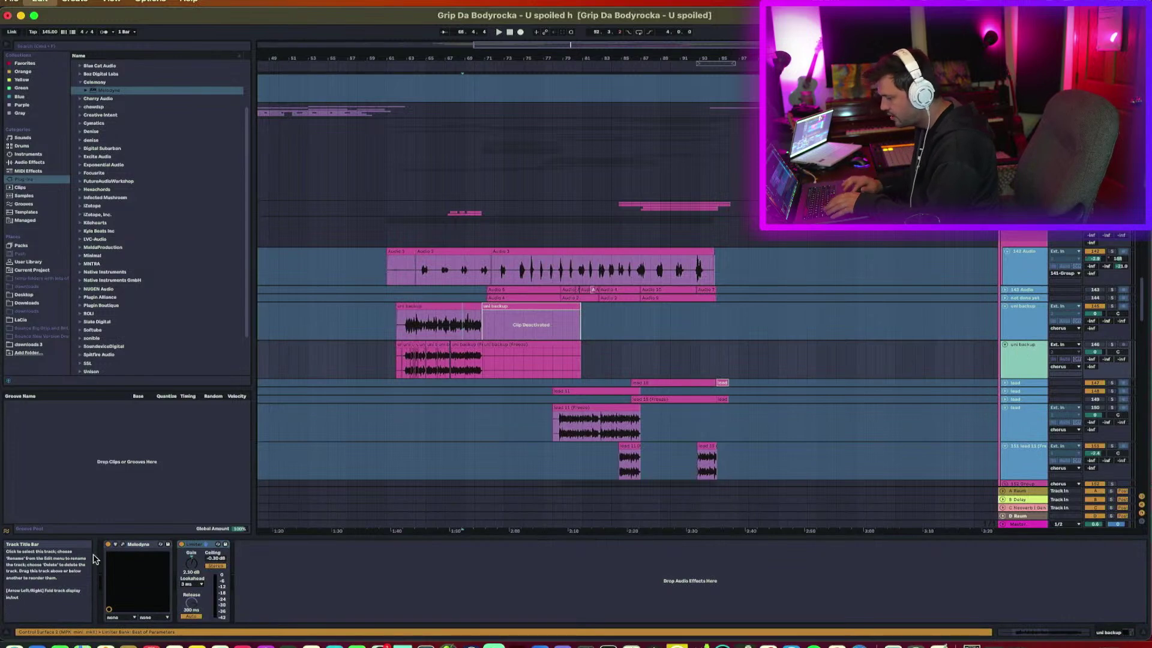
key(super+d)
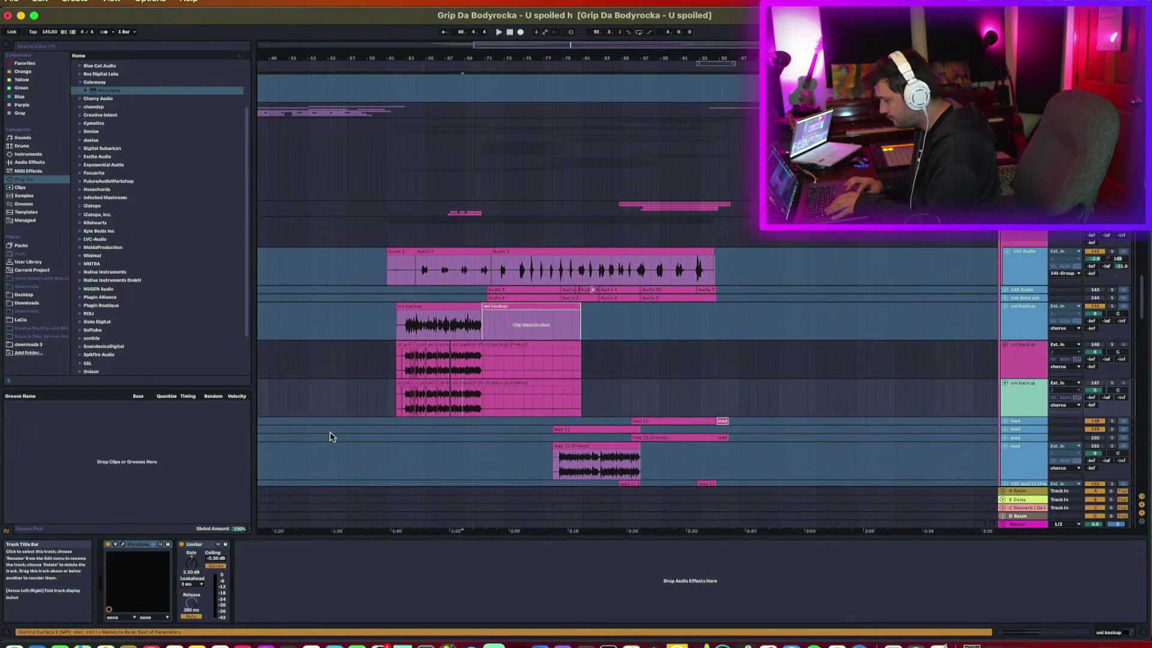
Delete the Melodyne device from the lower uni backup tracks and collapse the bottom duplicate.
click(134, 545)
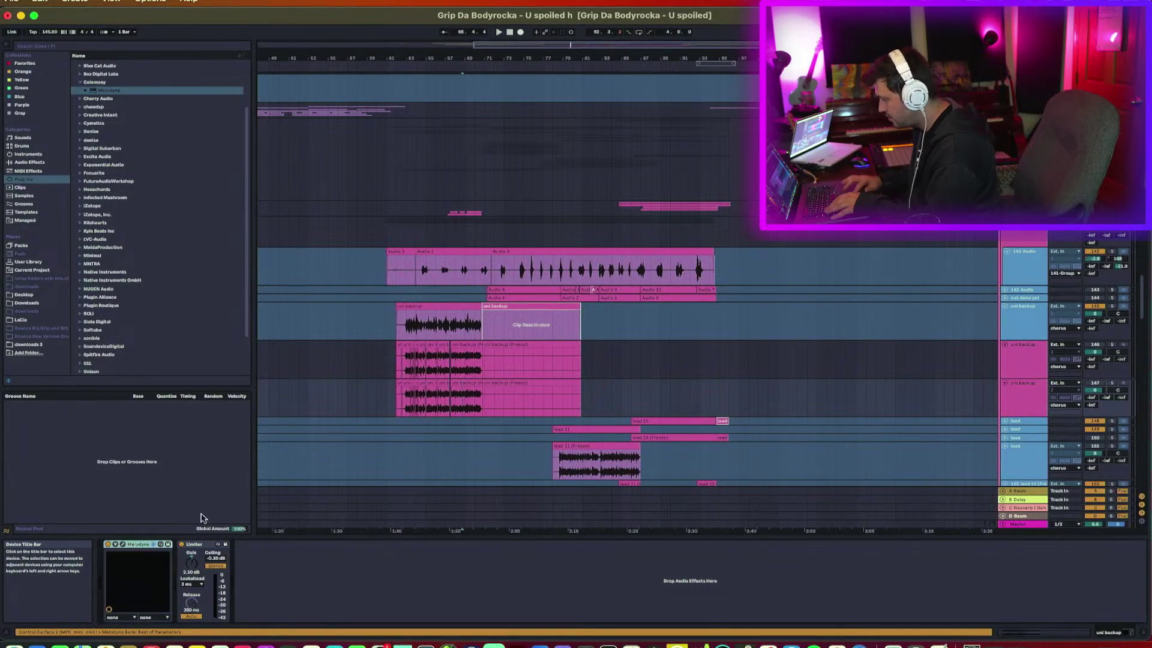
key(Delete)
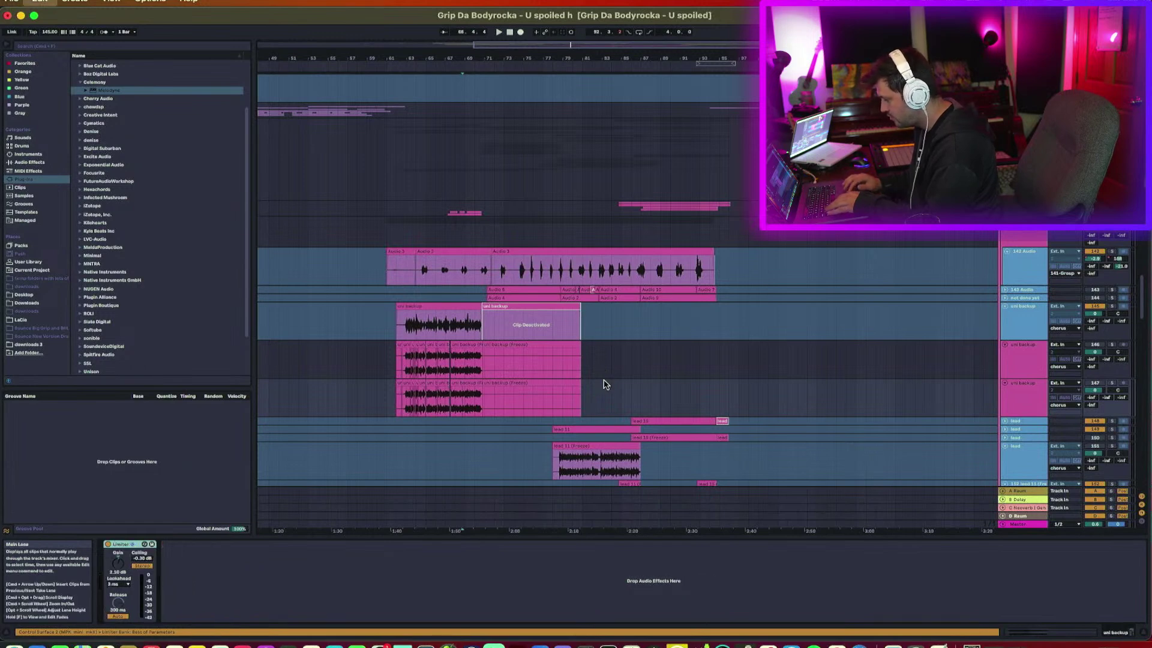
click(387, 372)
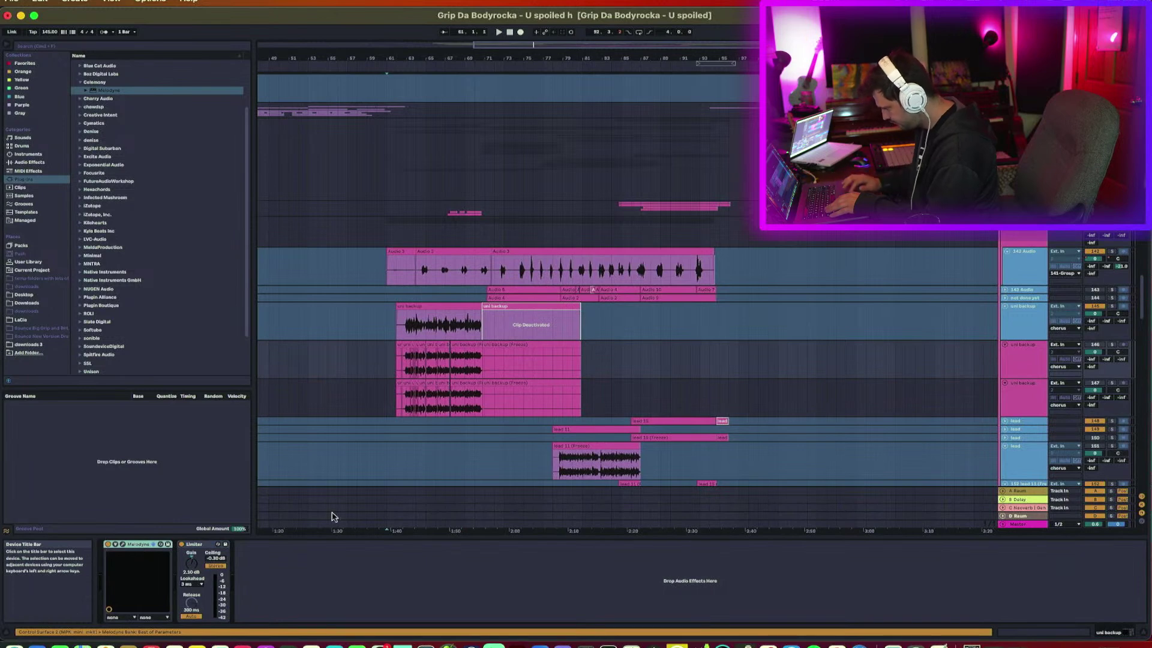
click(1016, 387)
click(1005, 382)
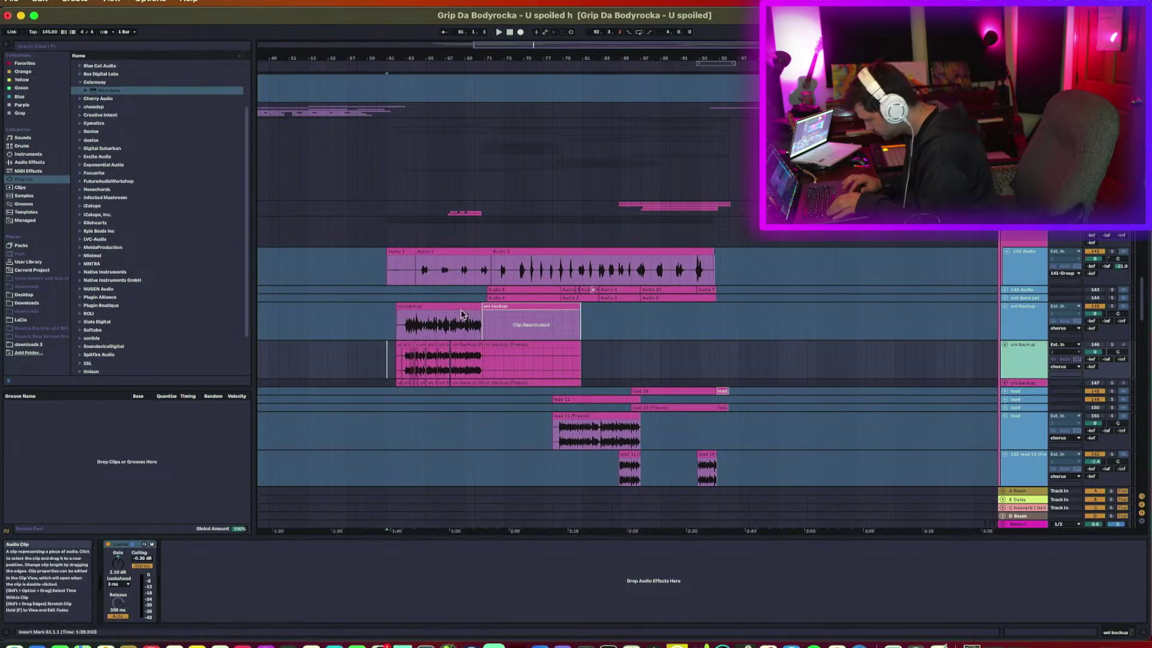
Copy the frozen uni backup clip onto the track below it, then deactivate and collapse the source track.
click(477, 308)
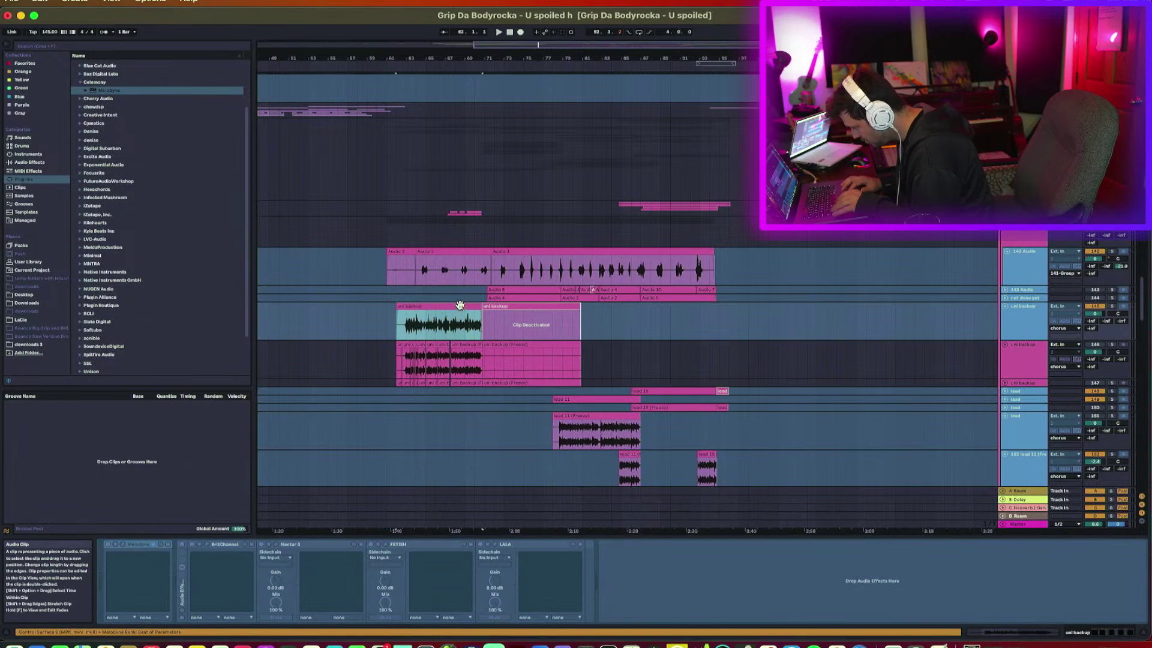
click(460, 345)
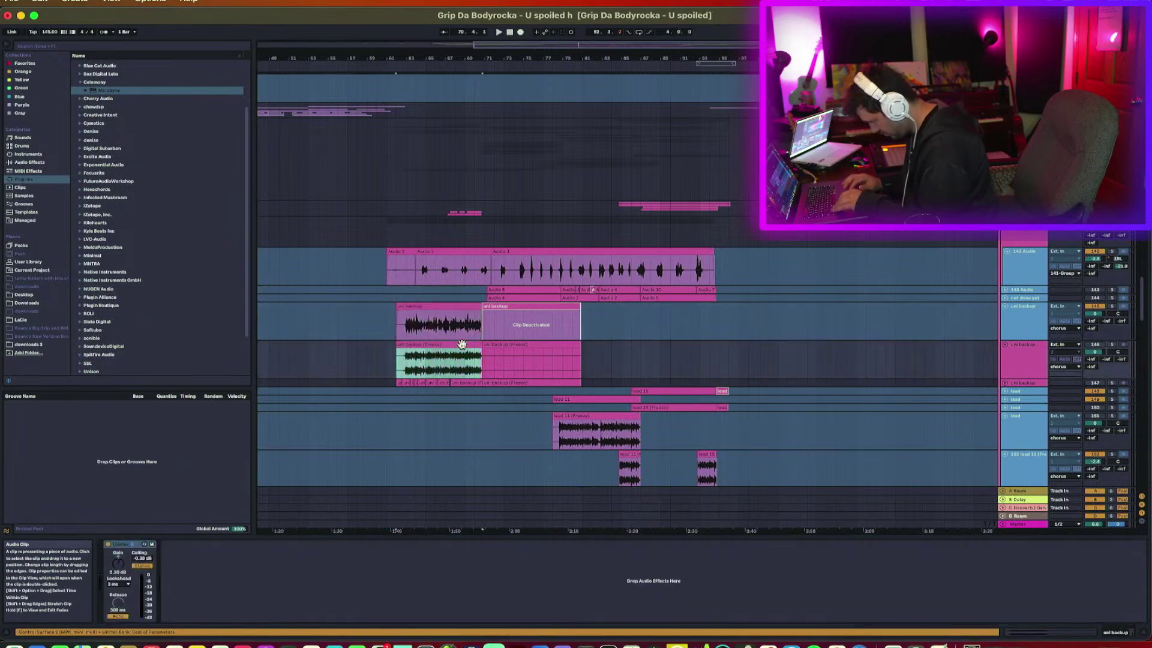
click(1100, 307)
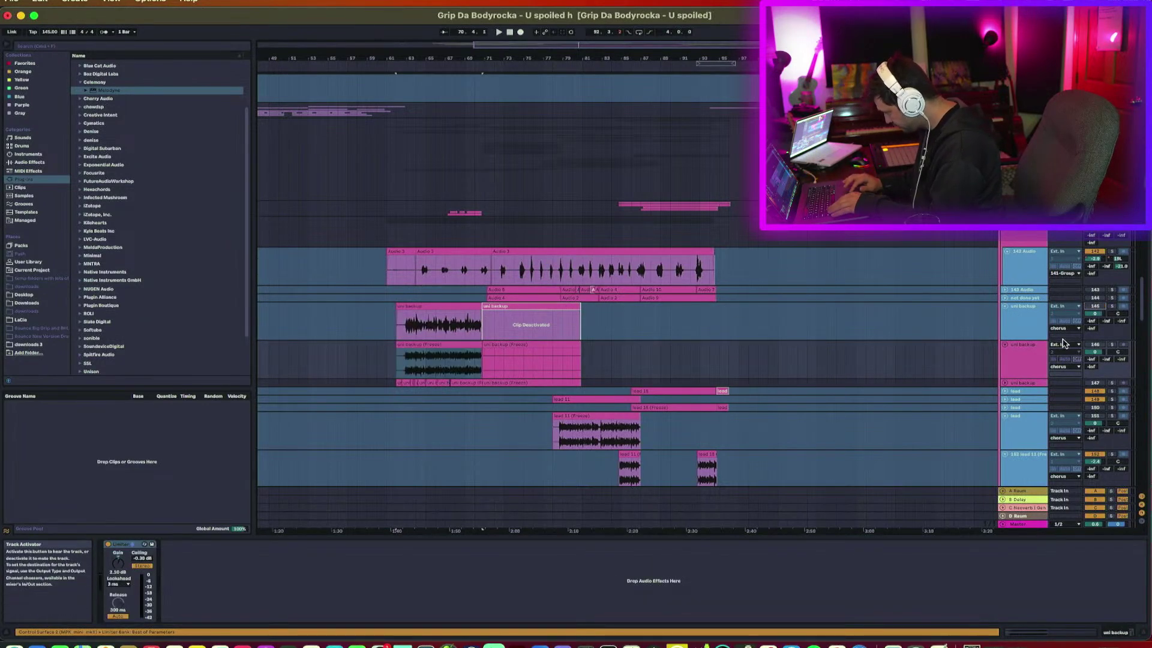
click(1006, 307)
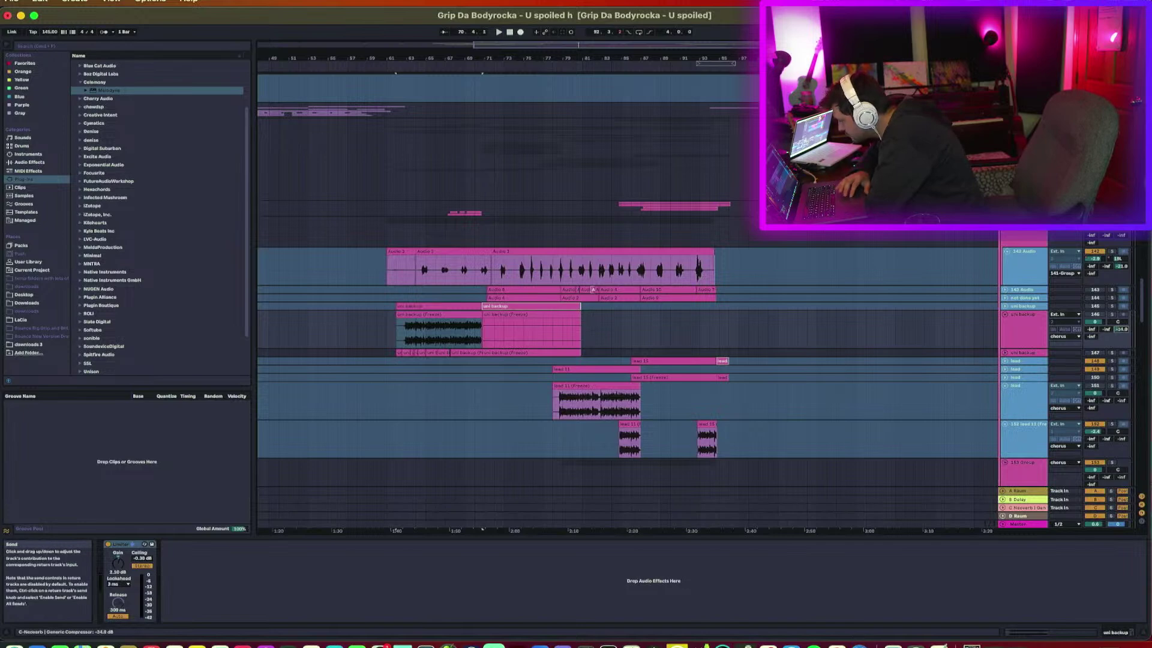
Audition the newly placed frozen backup vocal, starting playback just before its first phrase near bar 63.
click(1111, 315)
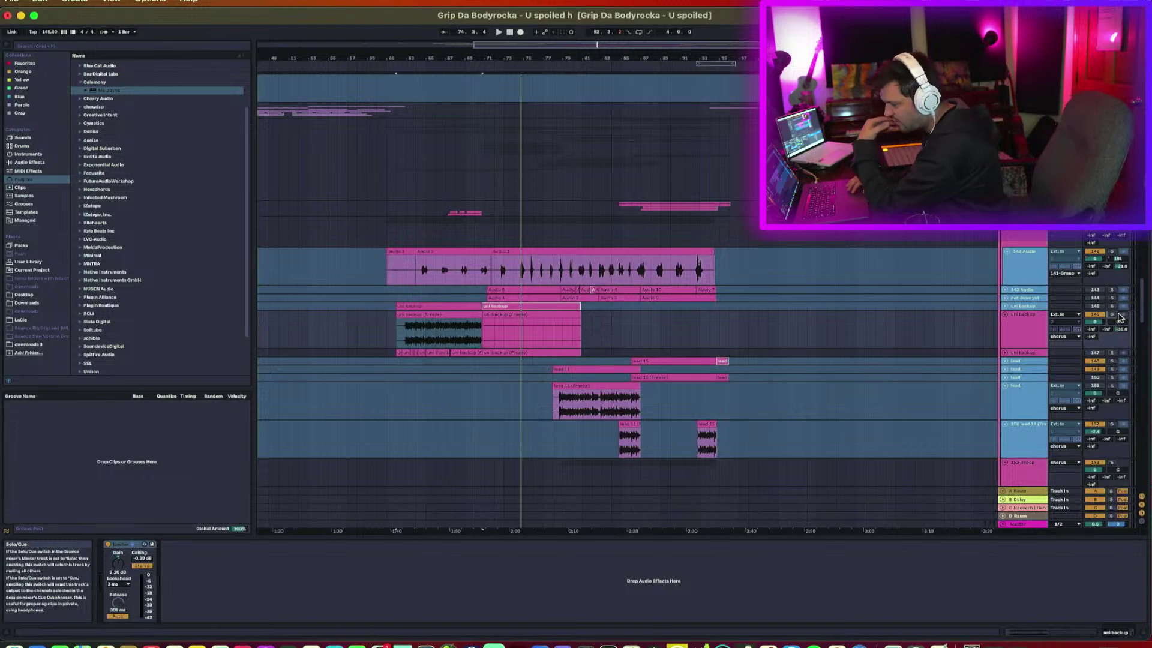
drag(407, 60, 406, 144)
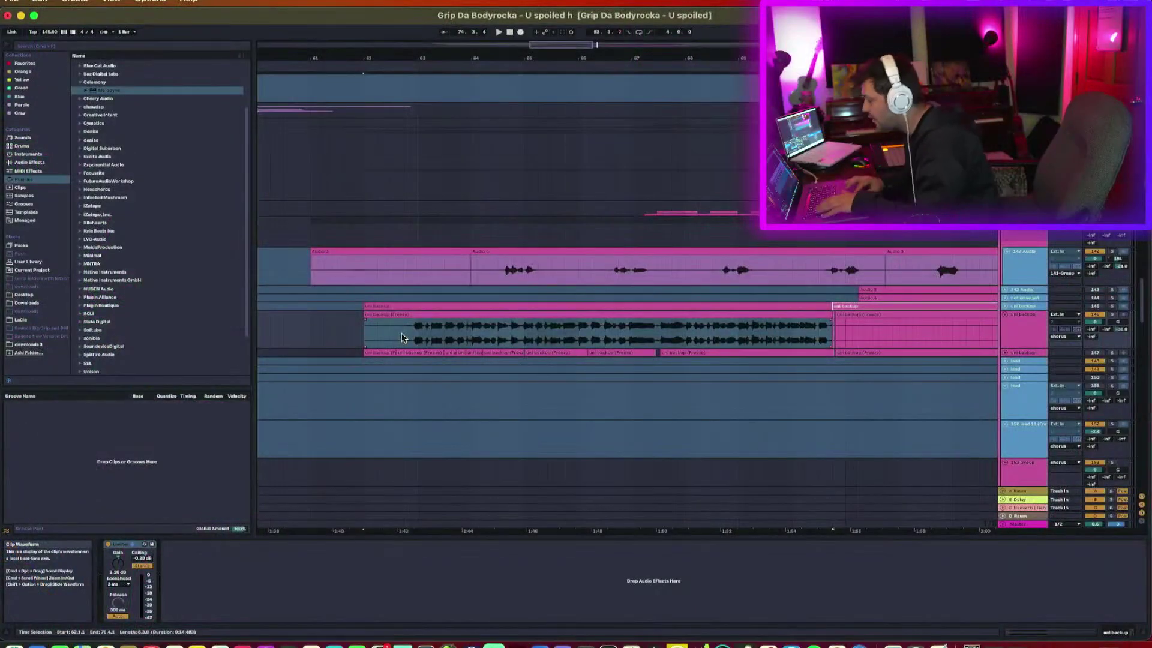
click(411, 341)
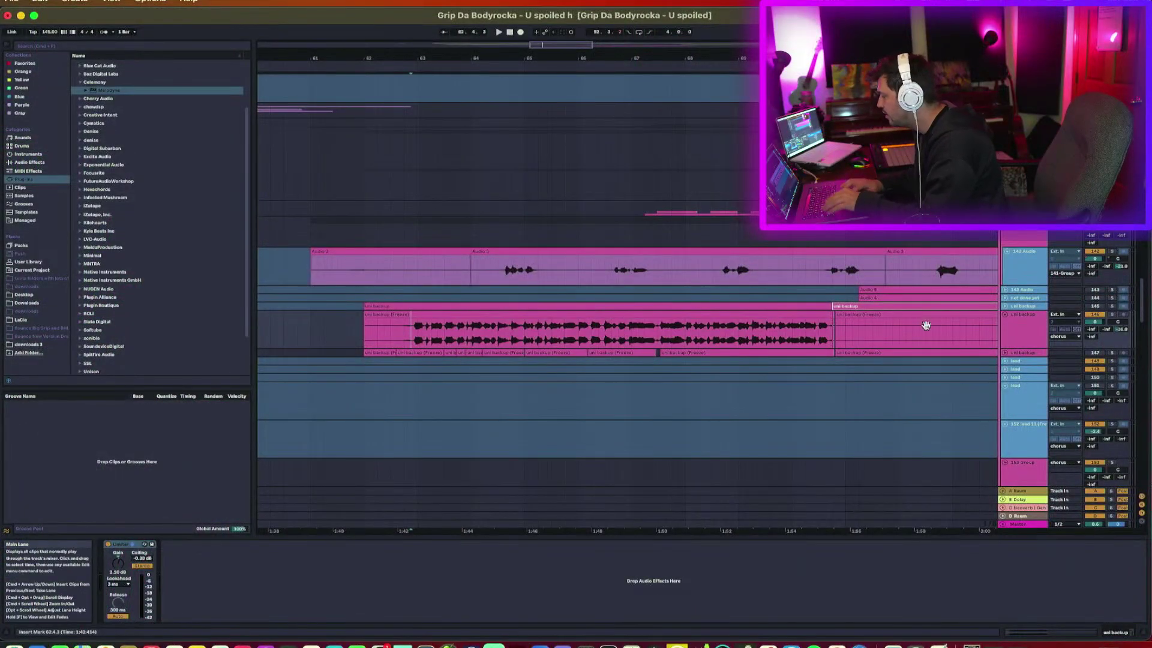
scroll(957, 342, down, 2)
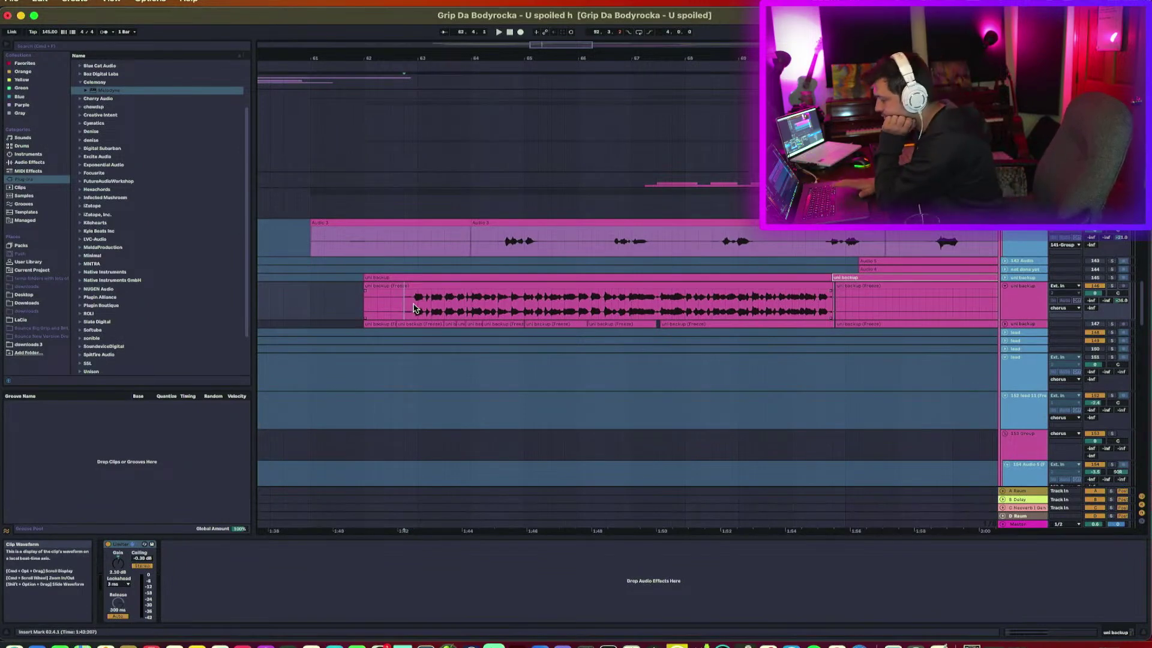
drag(609, 57, 609, 24)
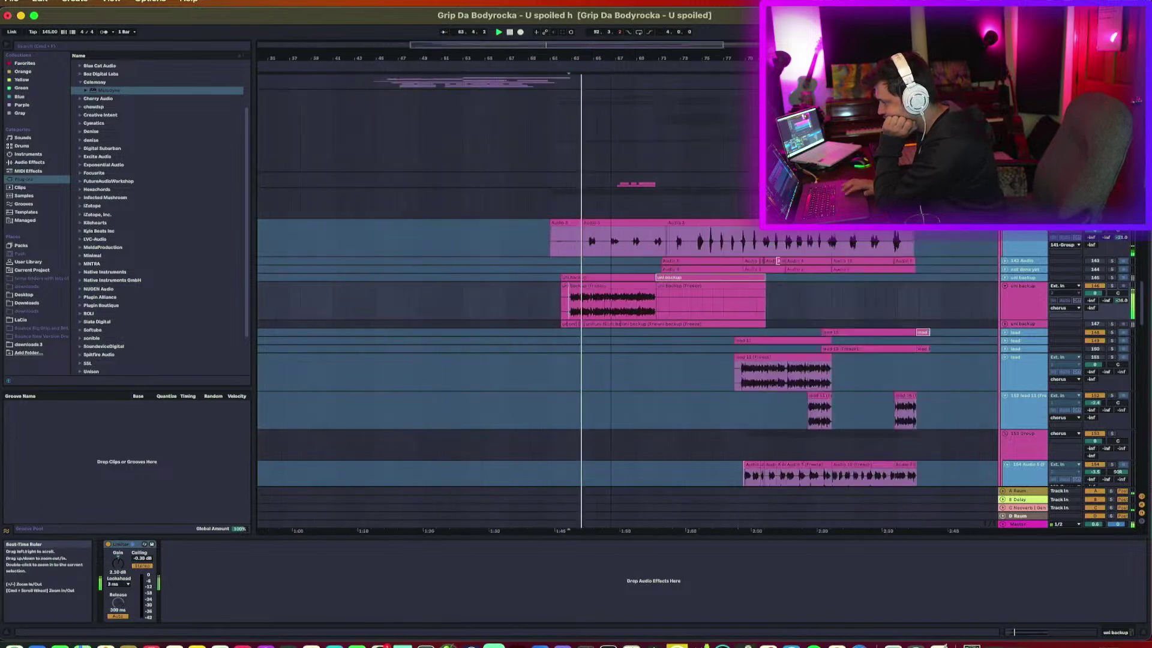
Follow playback past bar 70 and examine the stacked uni center, uni L, uni R and not done yet tracks.
click(666, 294)
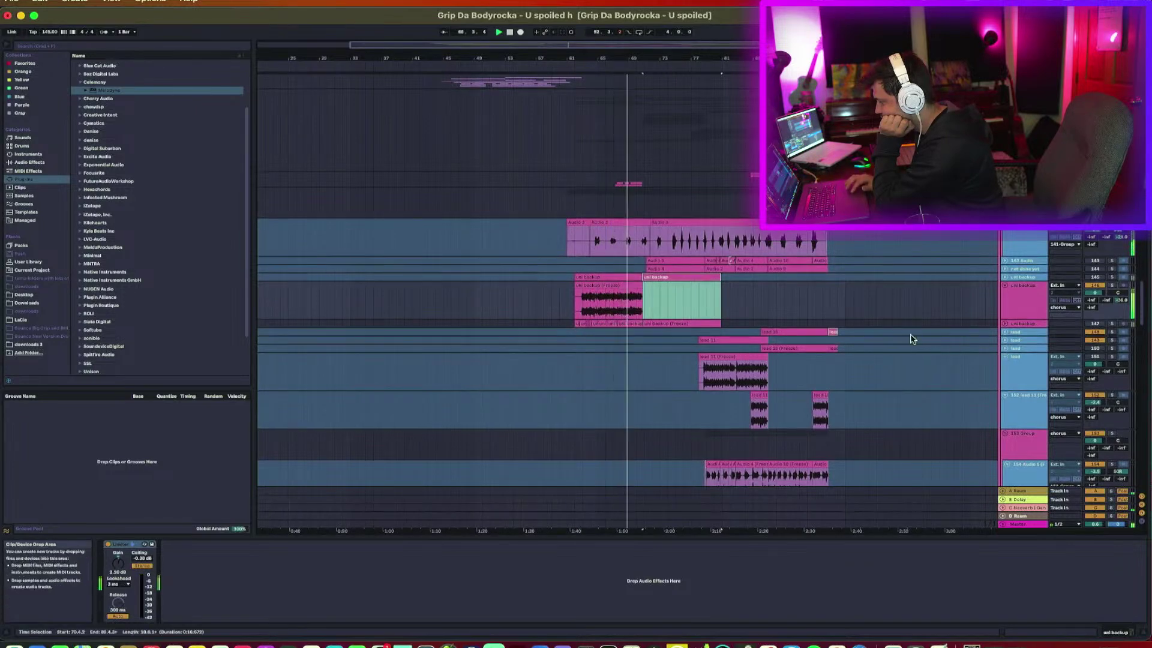
drag(642, 58, 641, 78)
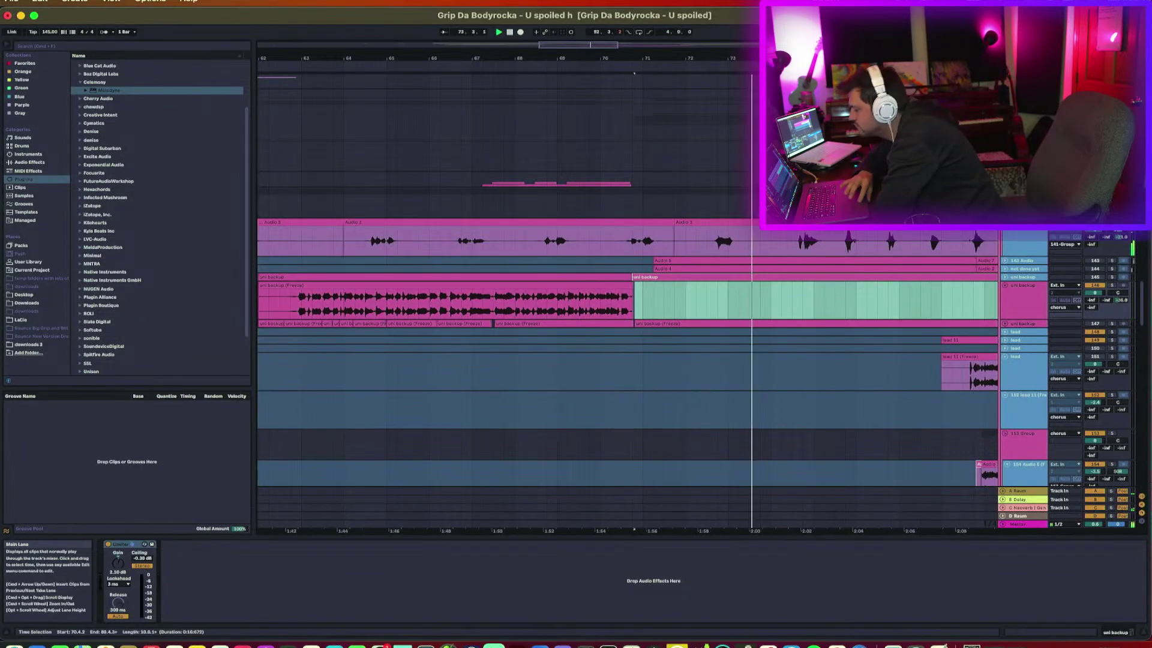
scroll(600, 300, down, 10)
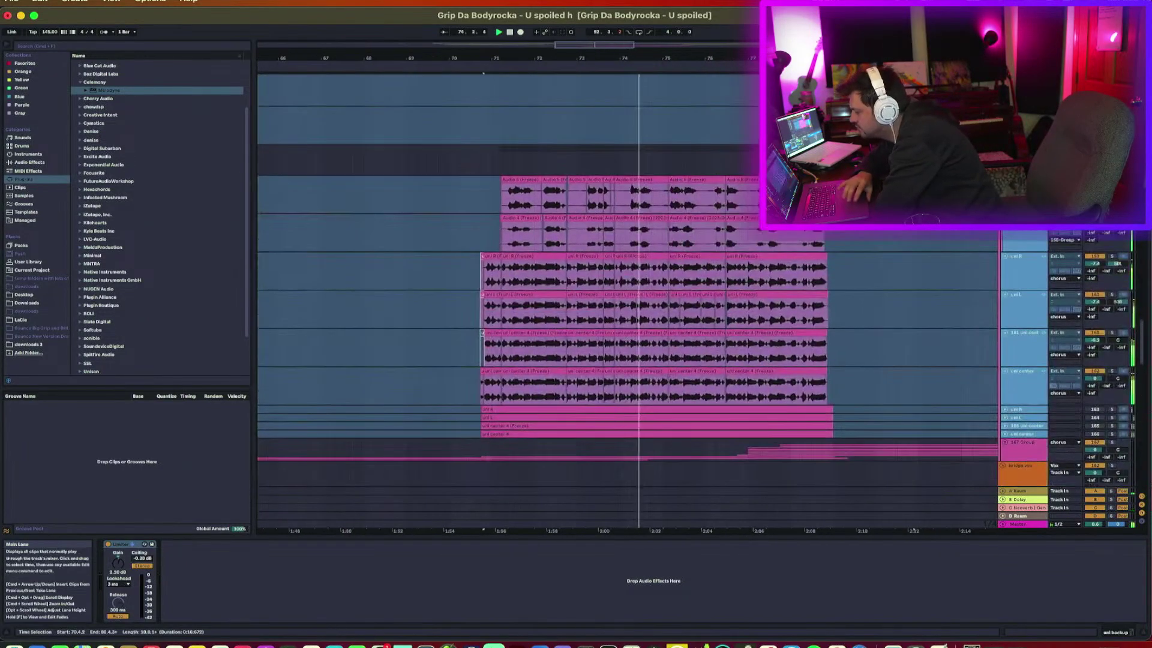
click(1032, 351)
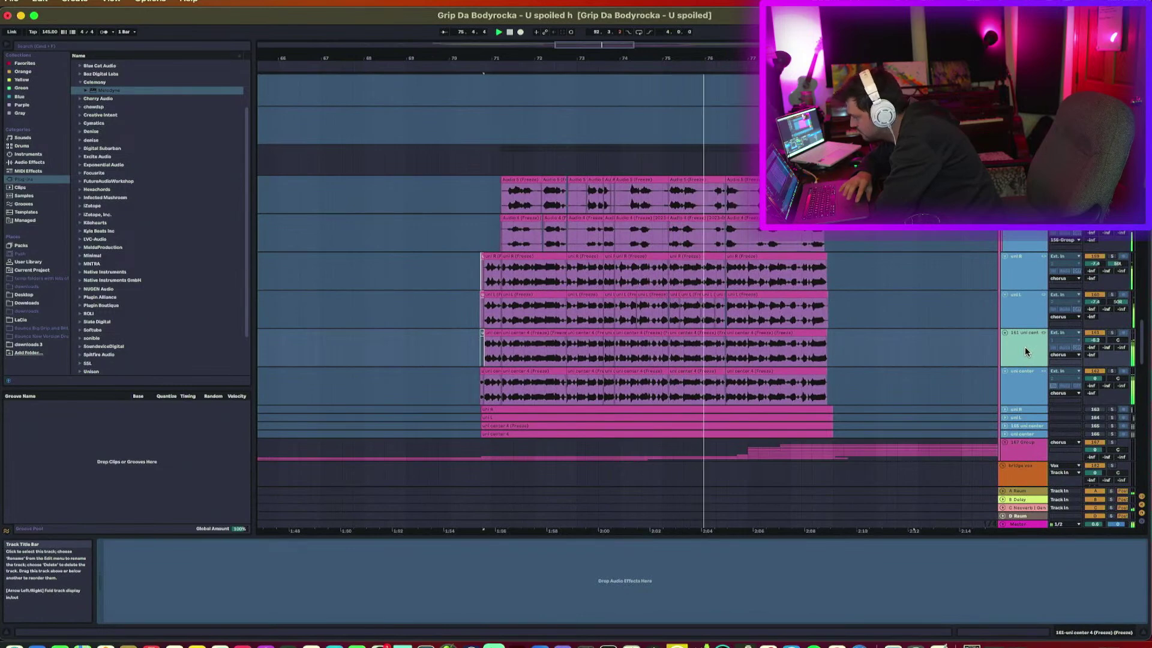
click(1024, 381)
click(1021, 351)
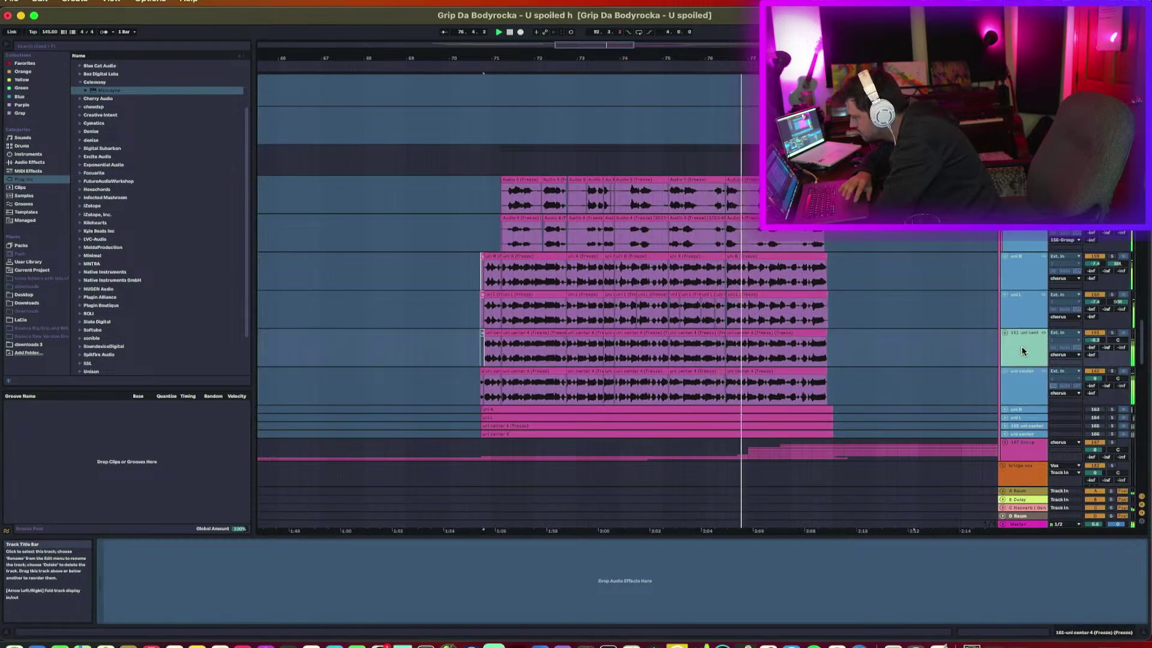
click(1019, 306)
click(1023, 280)
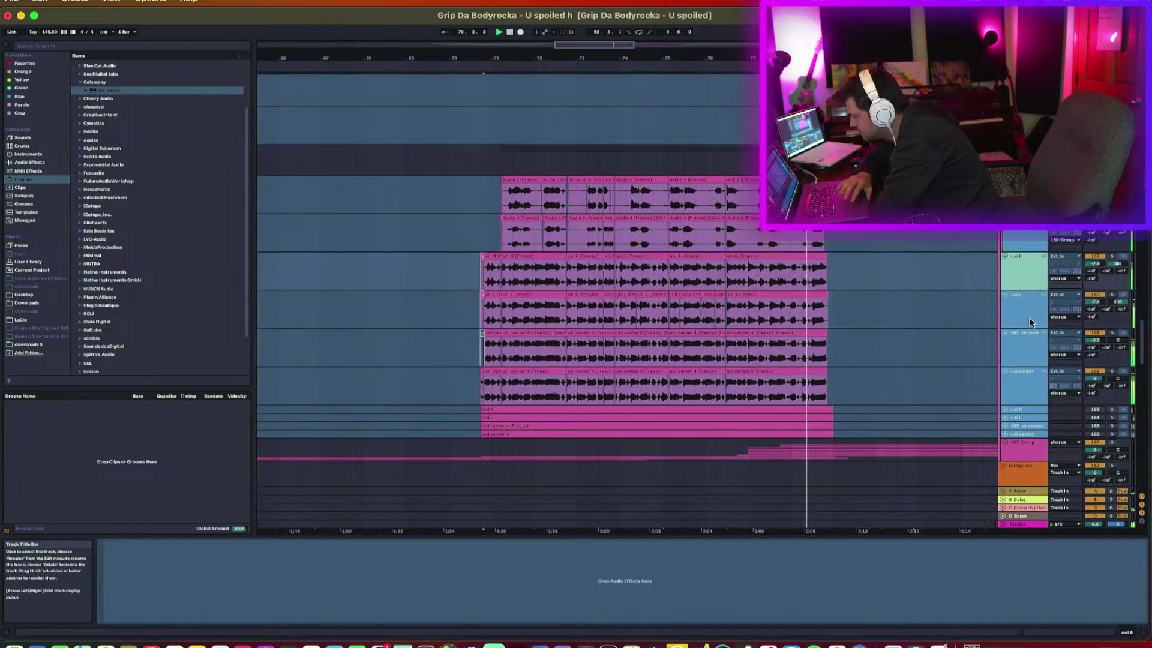
click(1026, 234)
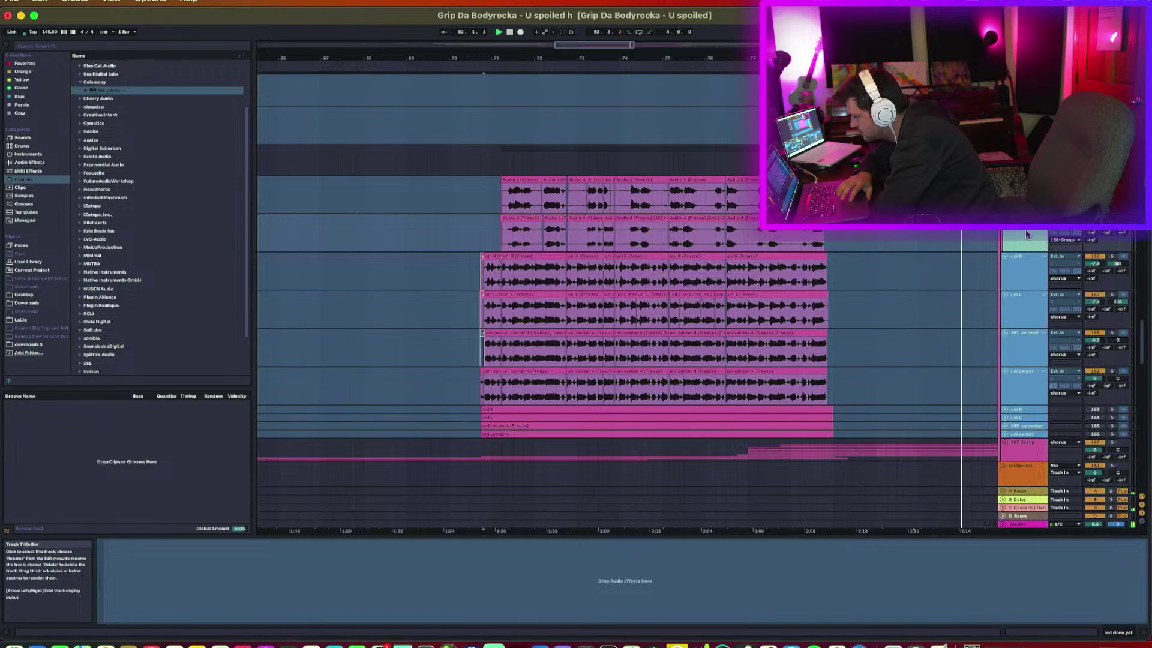
Examine the lead and grouped backing vocals from about bar 80 to their ending near bar 94 during playback.
scroll(971, 348, up, 2)
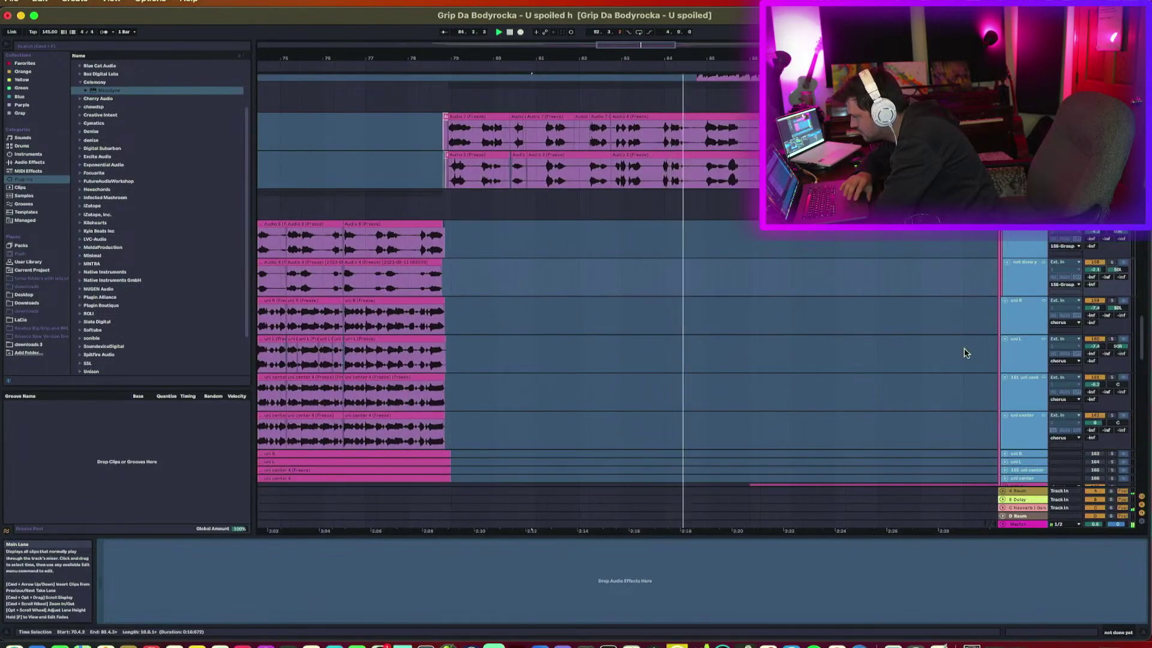
scroll(966, 354, up, 5)
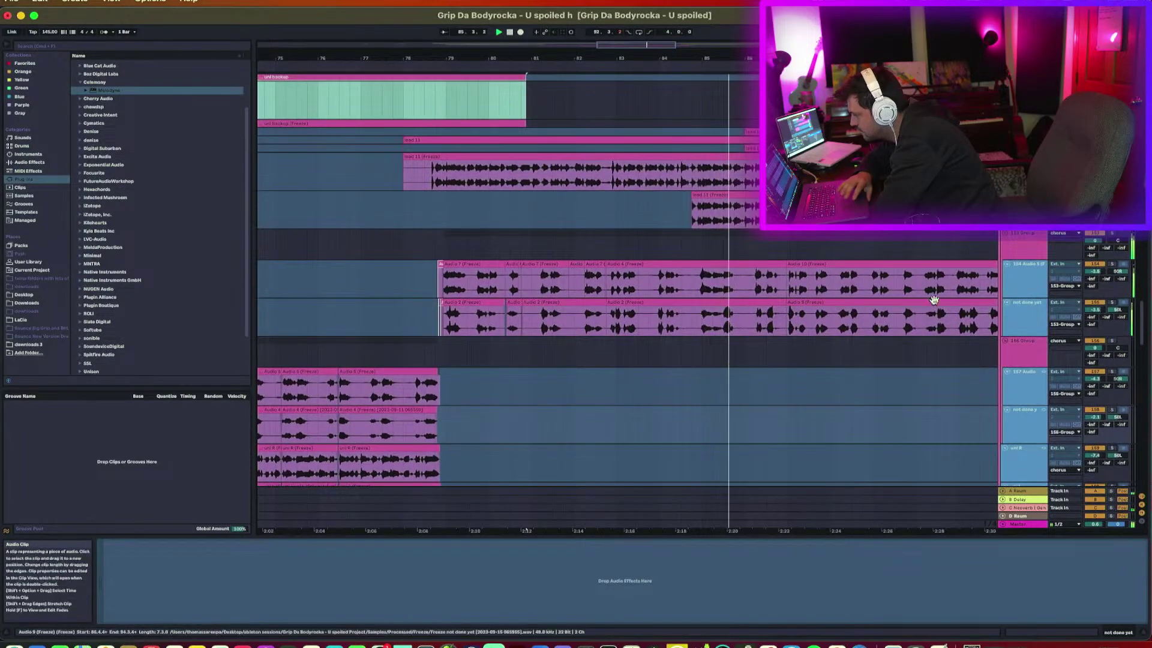
click(1019, 156)
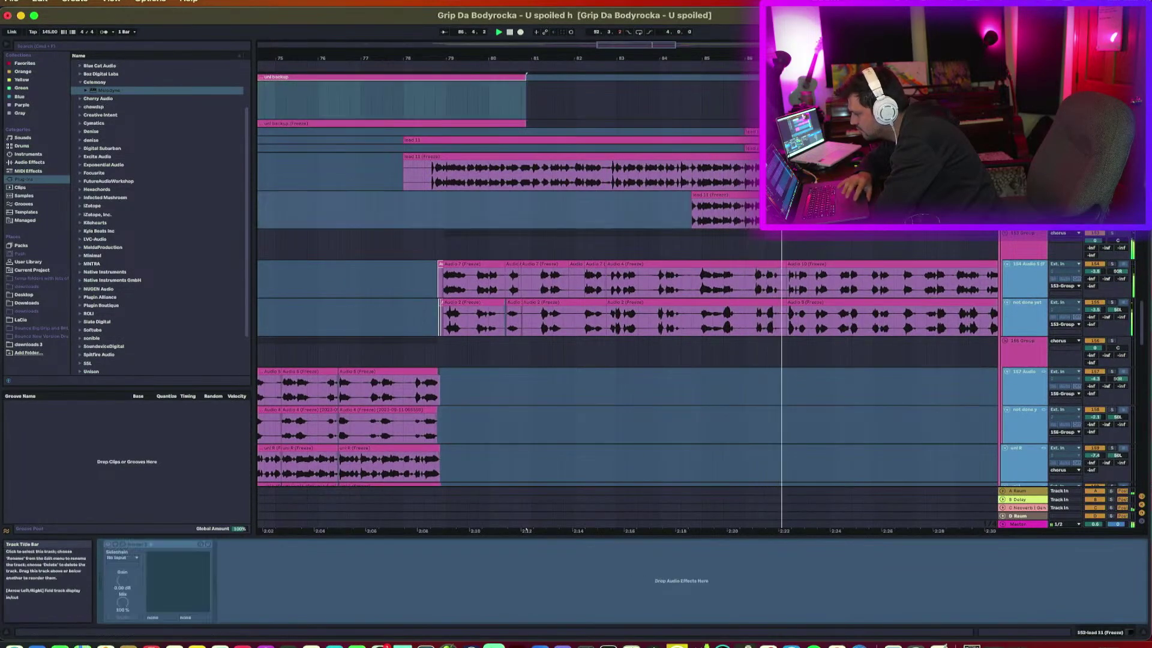
scroll(839, 232, right, 10)
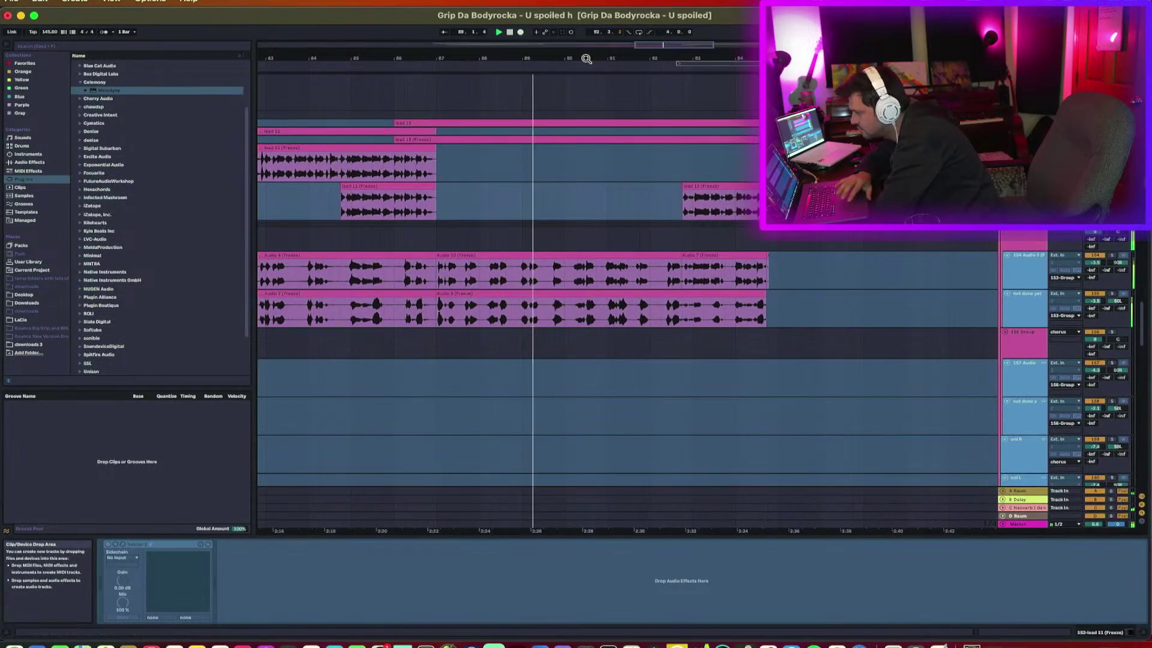
drag(579, 58, 578, 55)
scroll(563, 307, down, 2)
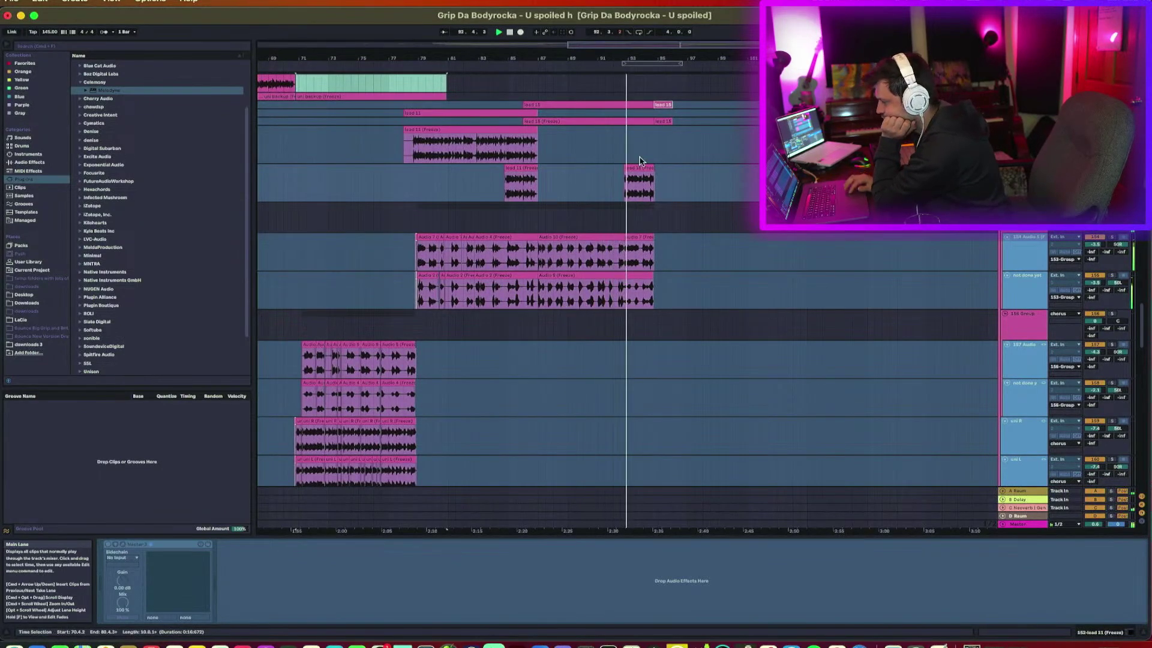
drag(633, 52, 632, 56)
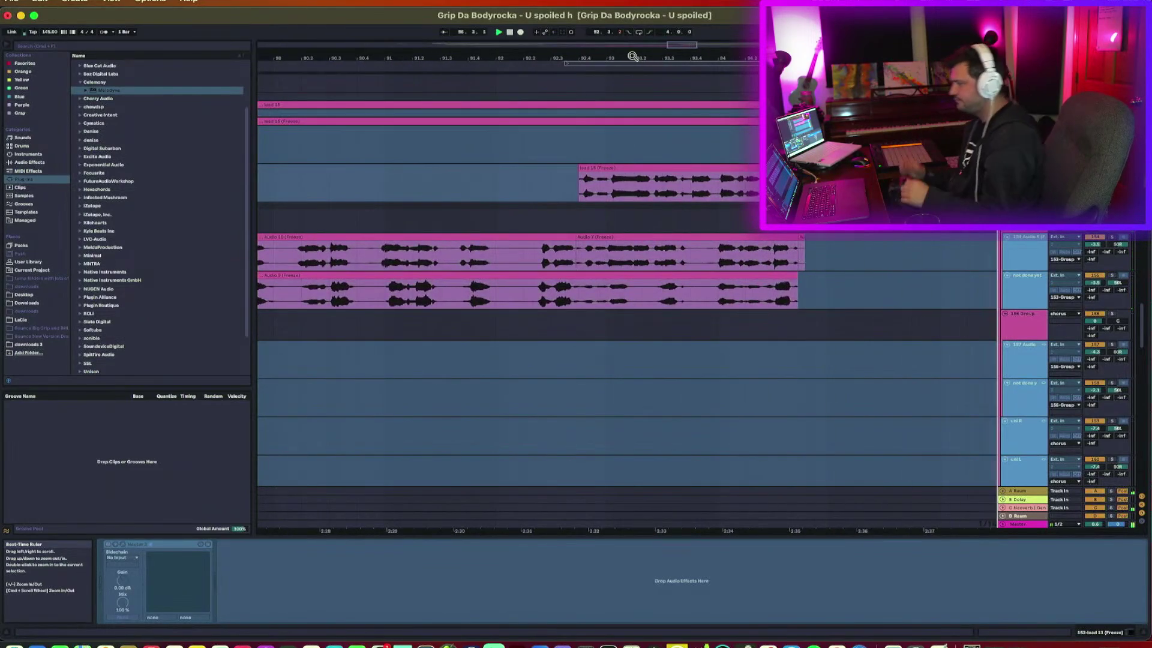
Play the vocal ending from around bar 92 and compare the last lead clip with the backing tracks beneath it.
click(531, 265)
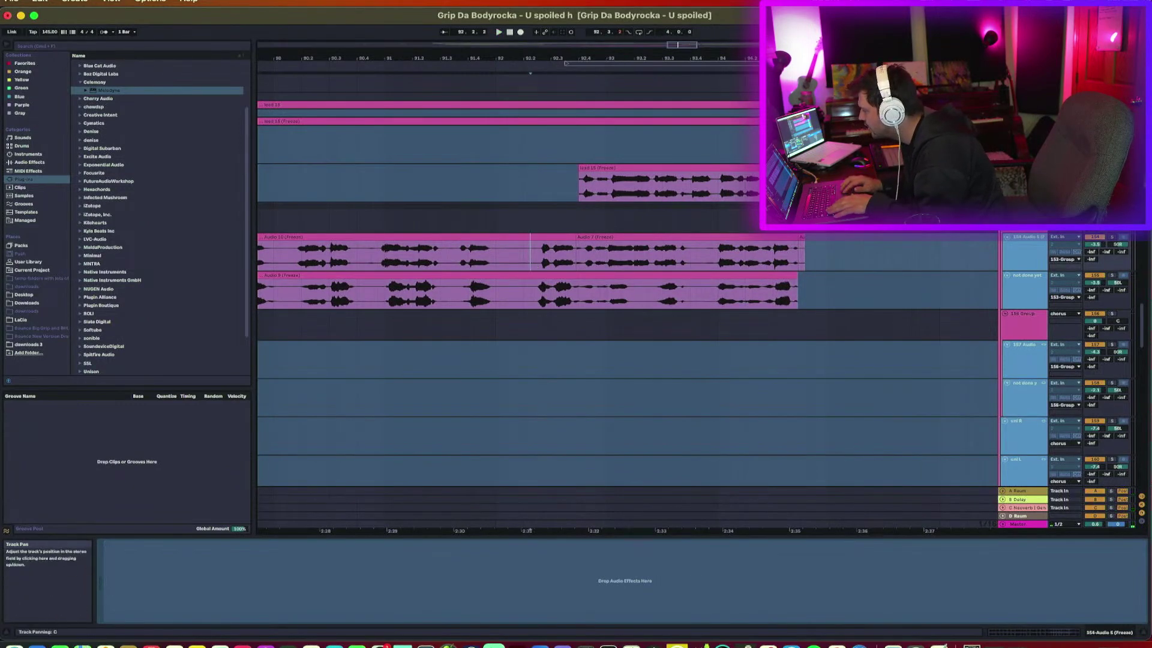
key(space)
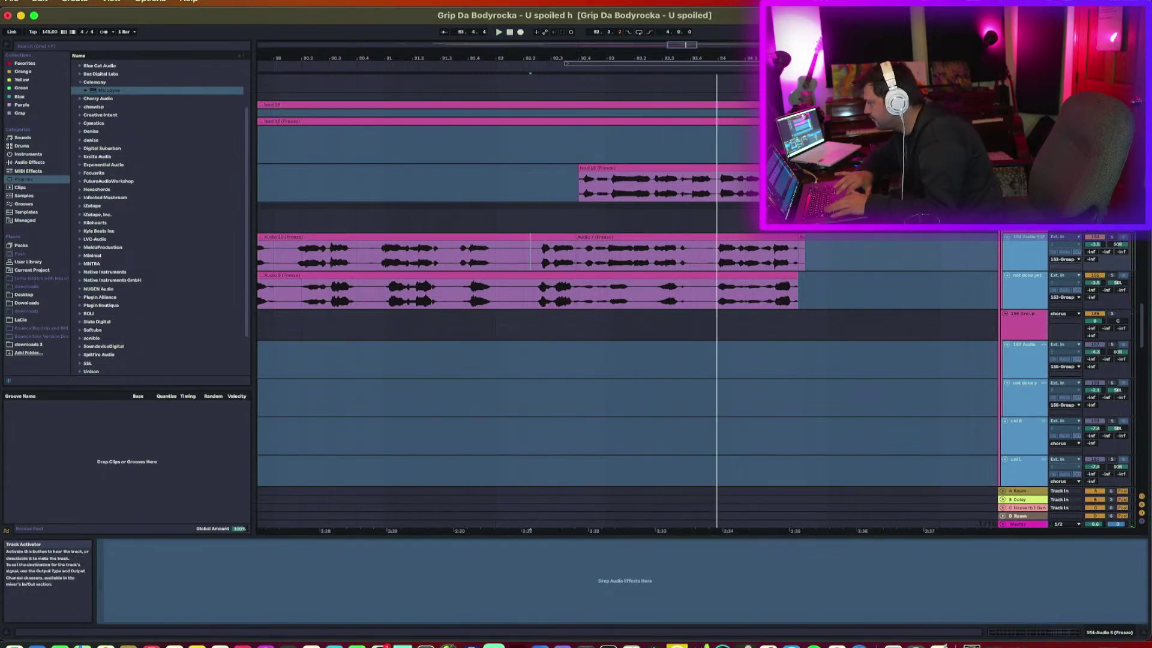
scroll(627, 300, down, 8)
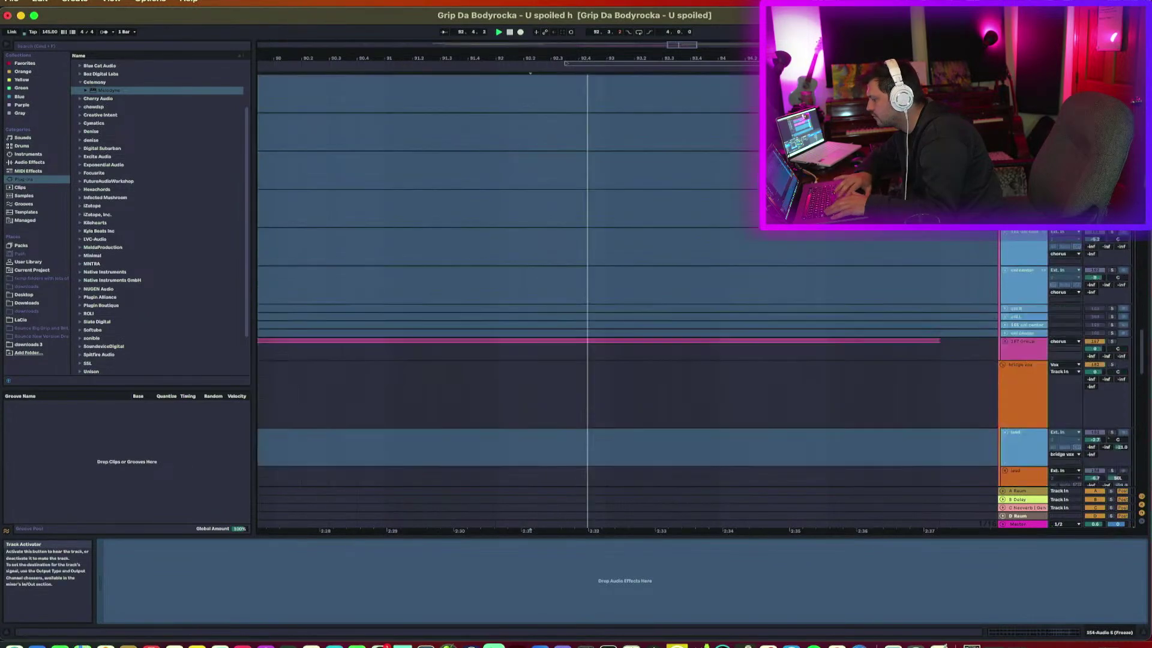
scroll(627, 300, up, 12)
scroll(627, 300, down, 2)
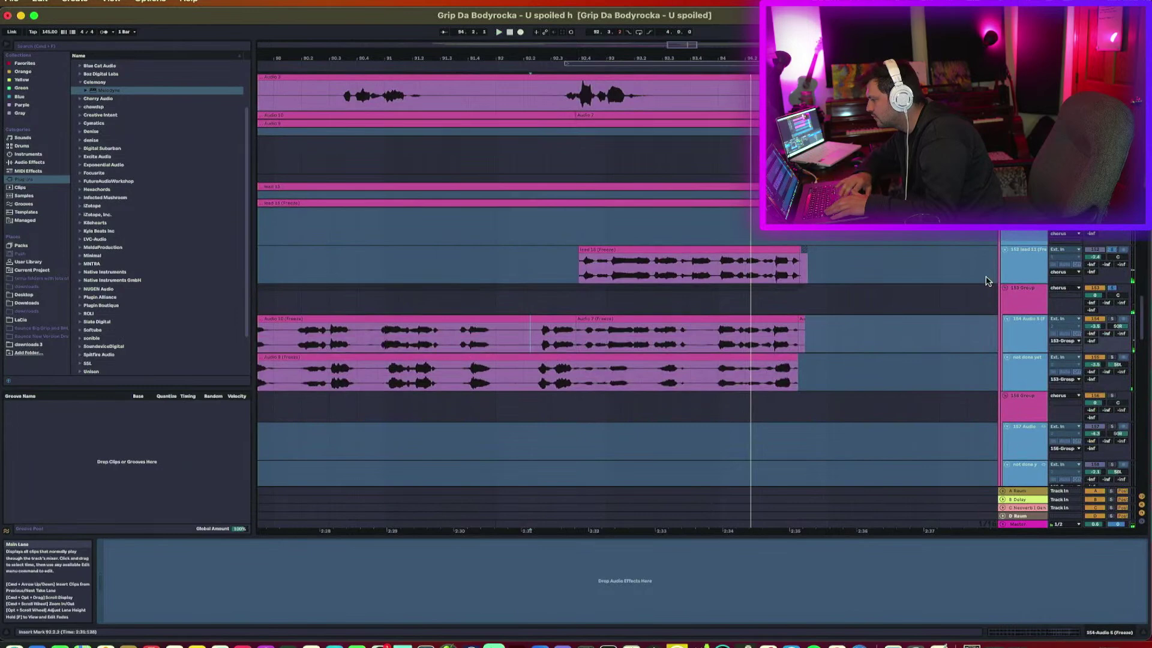
drag(725, 55, 725, 42)
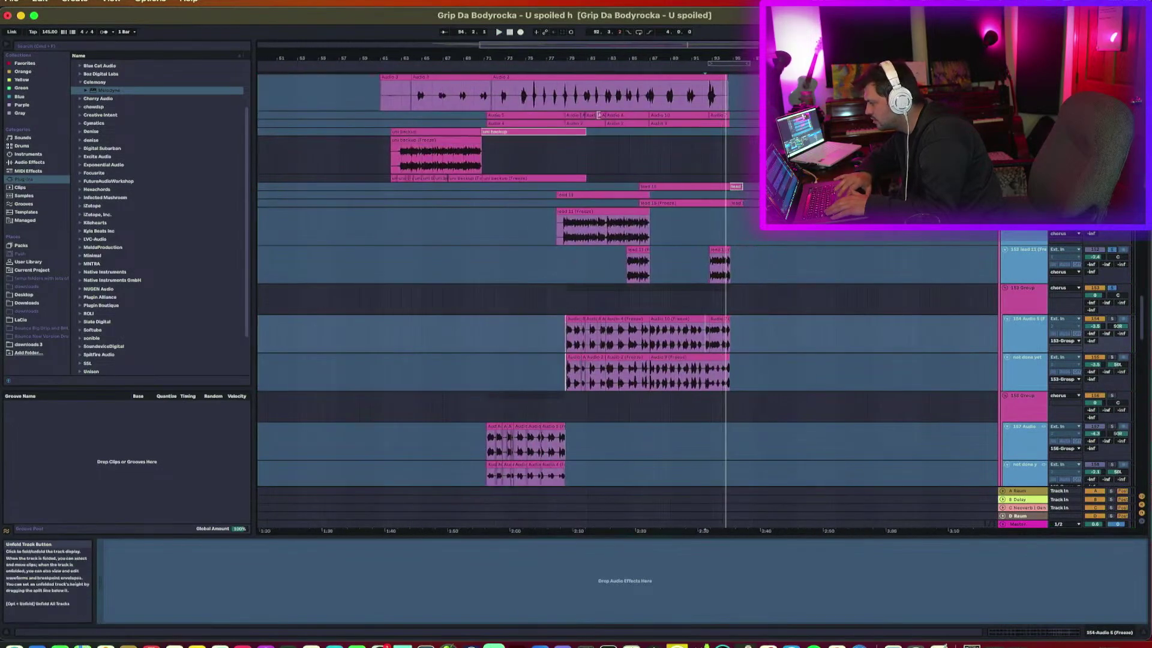
Unfold the lead 12 track so the waveform of its last phrase shows above the chorus backing vocals.
click(1004, 195)
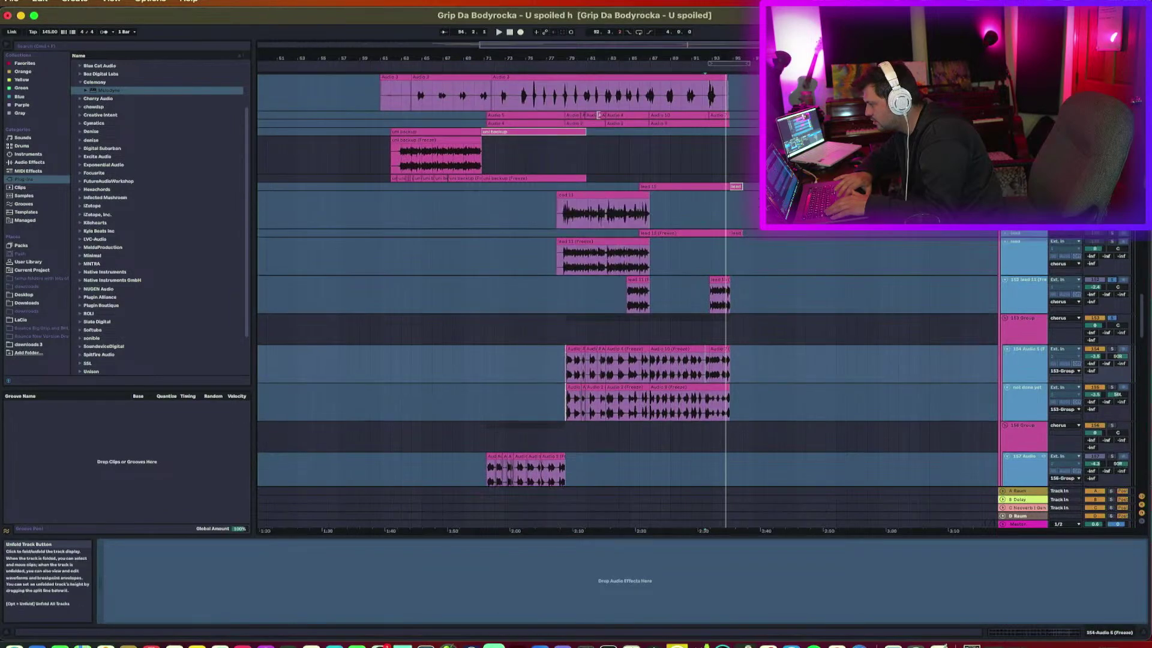
click(1005, 194)
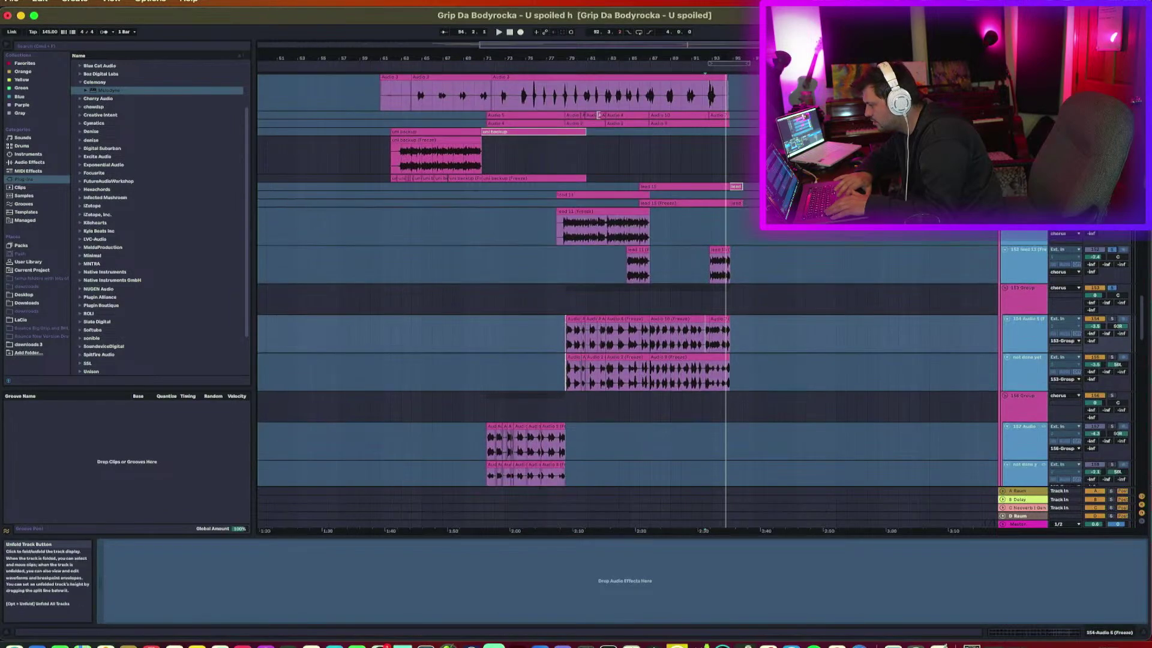
click(1004, 194)
click(1005, 194)
click(1005, 186)
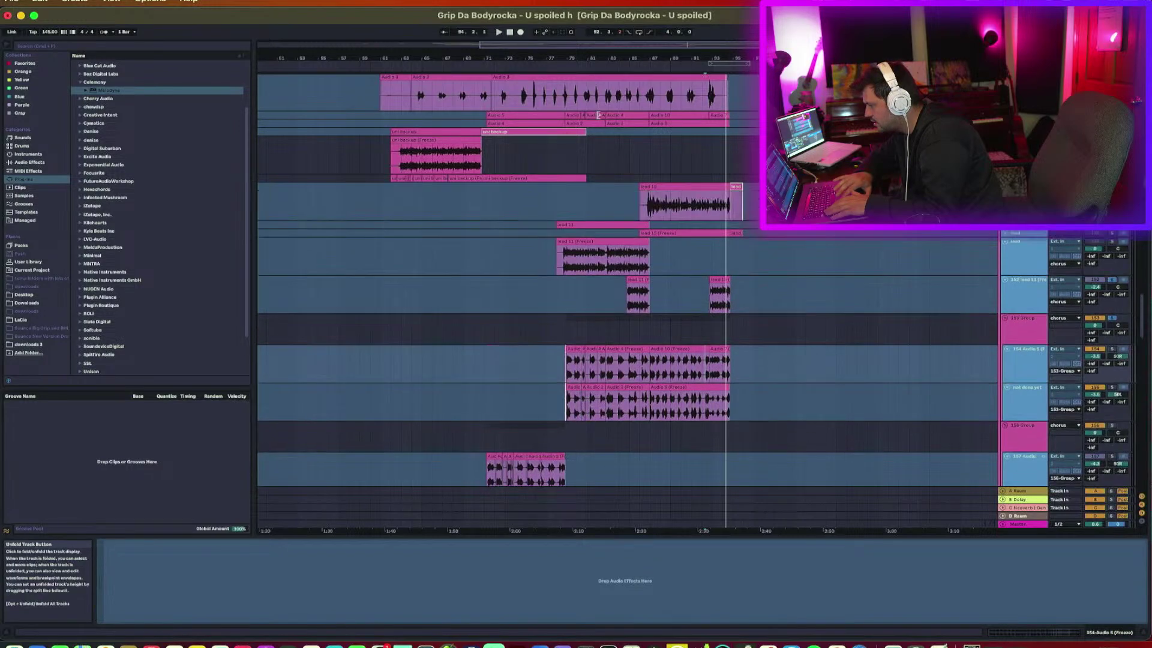
Play the chorus ending from about bar 92 and examine the lead and backing clips up close.
key(space)
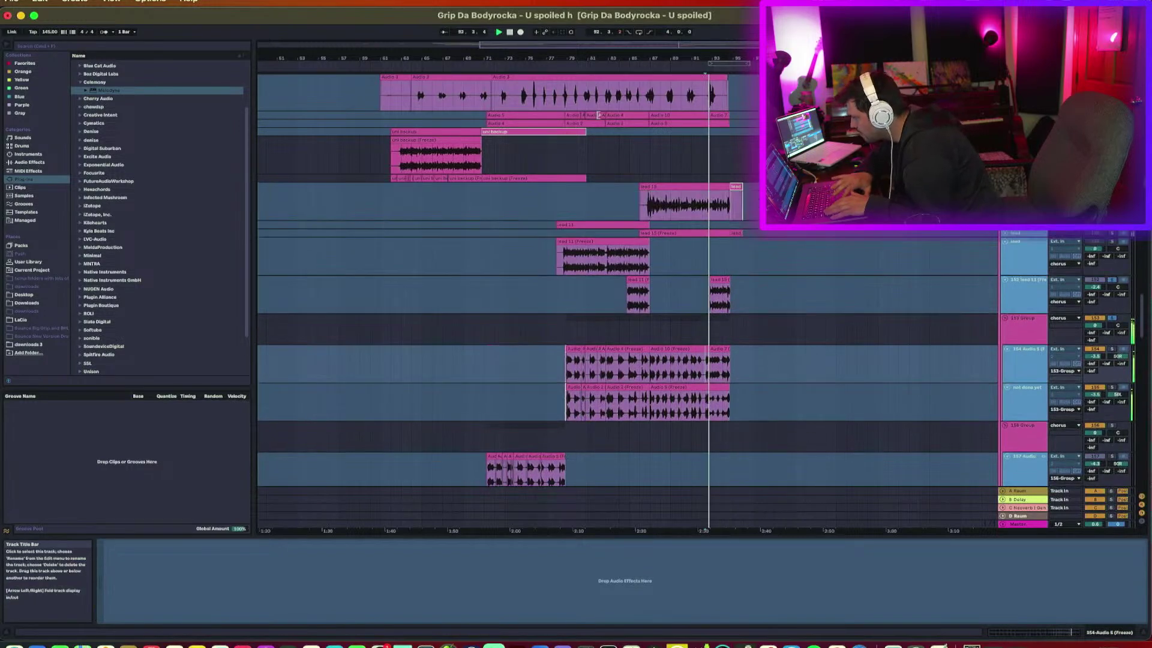
key(space)
key(space)
drag(715, 57, 715, 144)
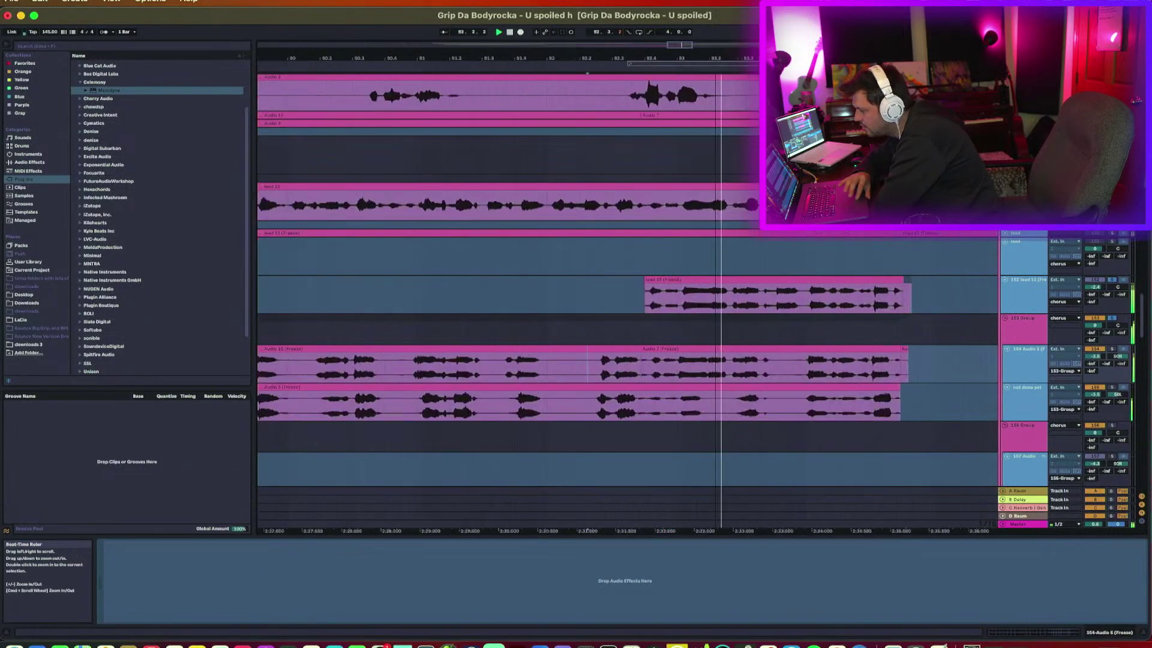
key(space)
key(space)
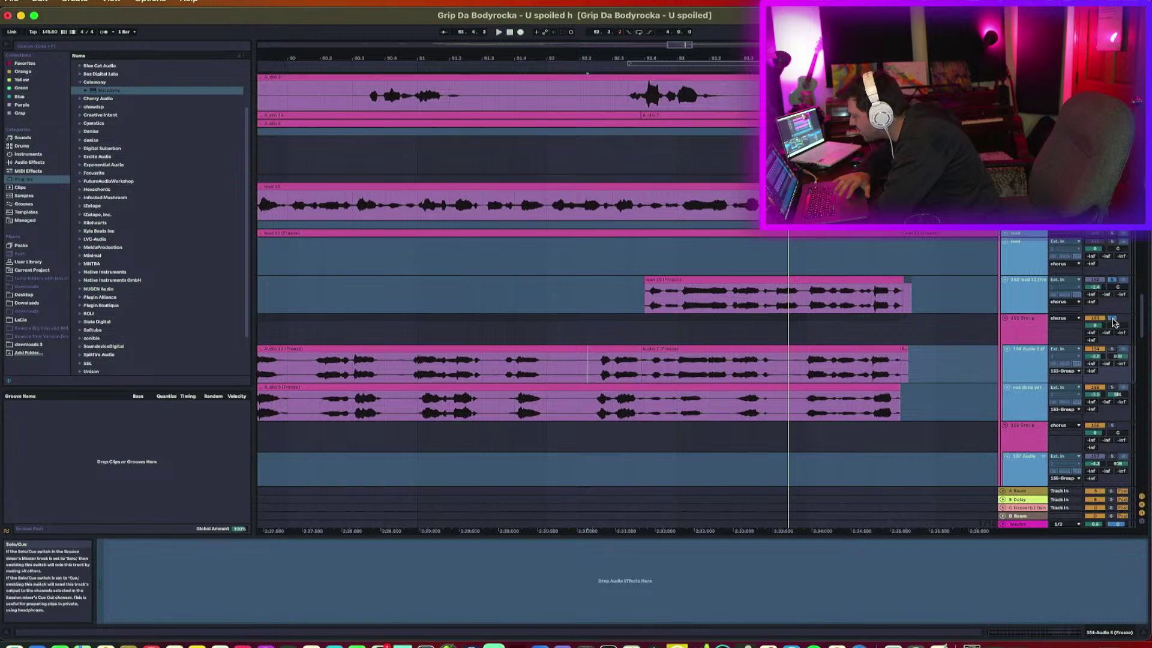
Audition the soloed backing vocal group from just before bar 93, listening to the start of its last clips.
key(space)
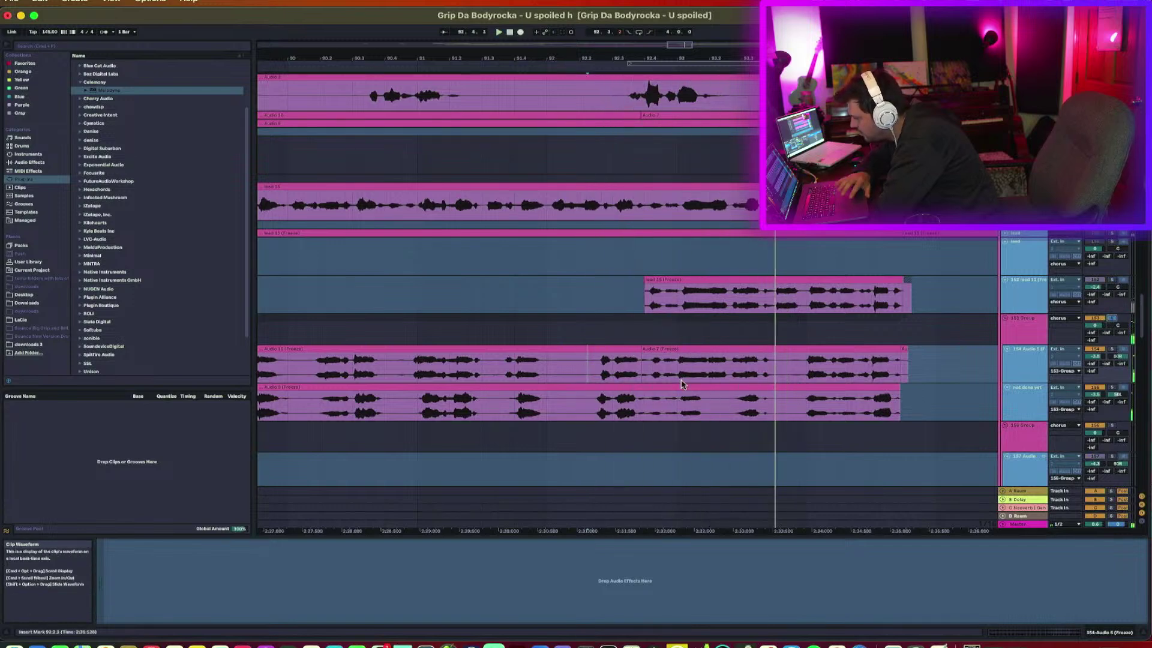
click(635, 407)
key(space)
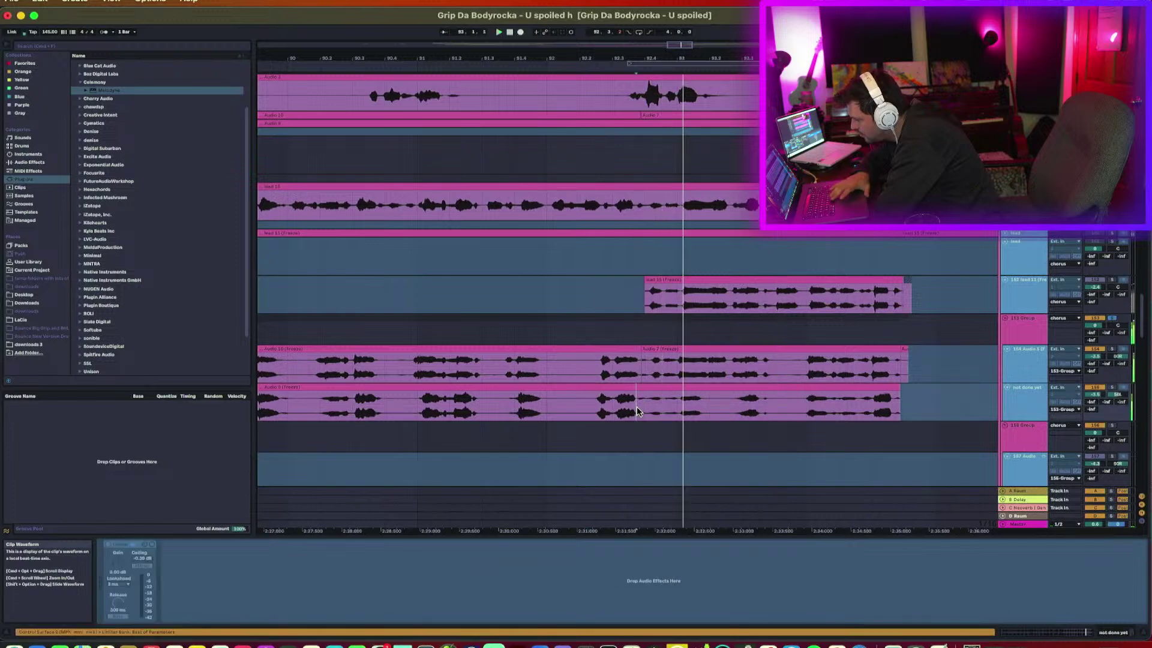
Deactivate the short opening section of the last backing clips just before bar 93 on both grouped tracks and audition the result.
click(641, 356)
click(572, 378)
key(space)
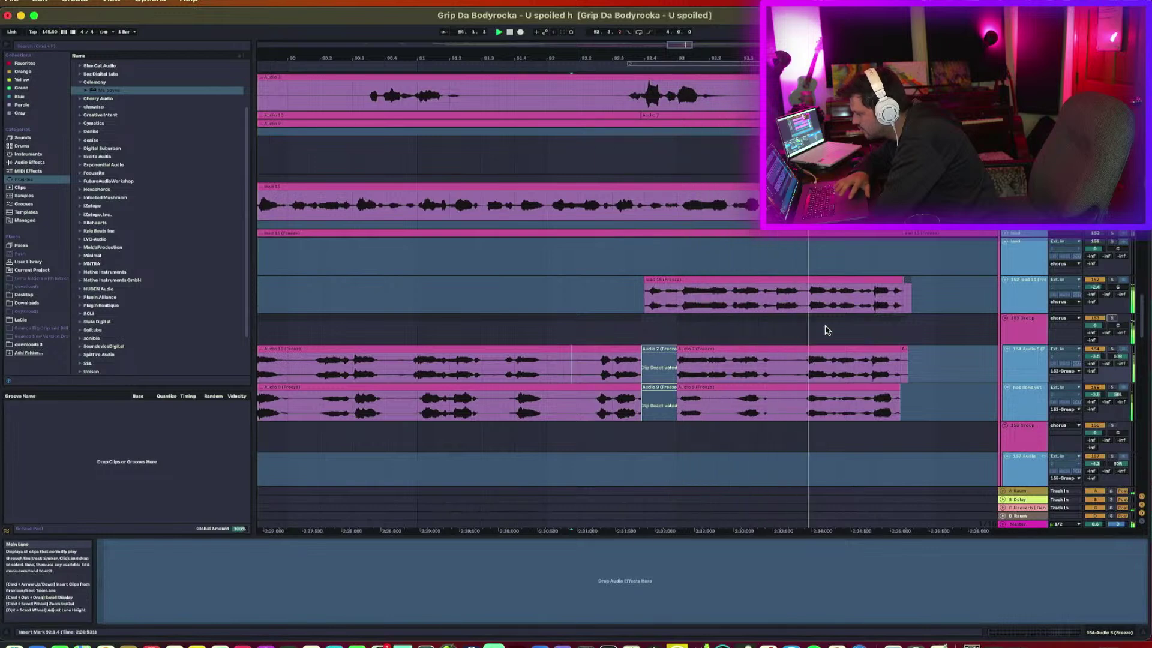
key(space)
key(space)
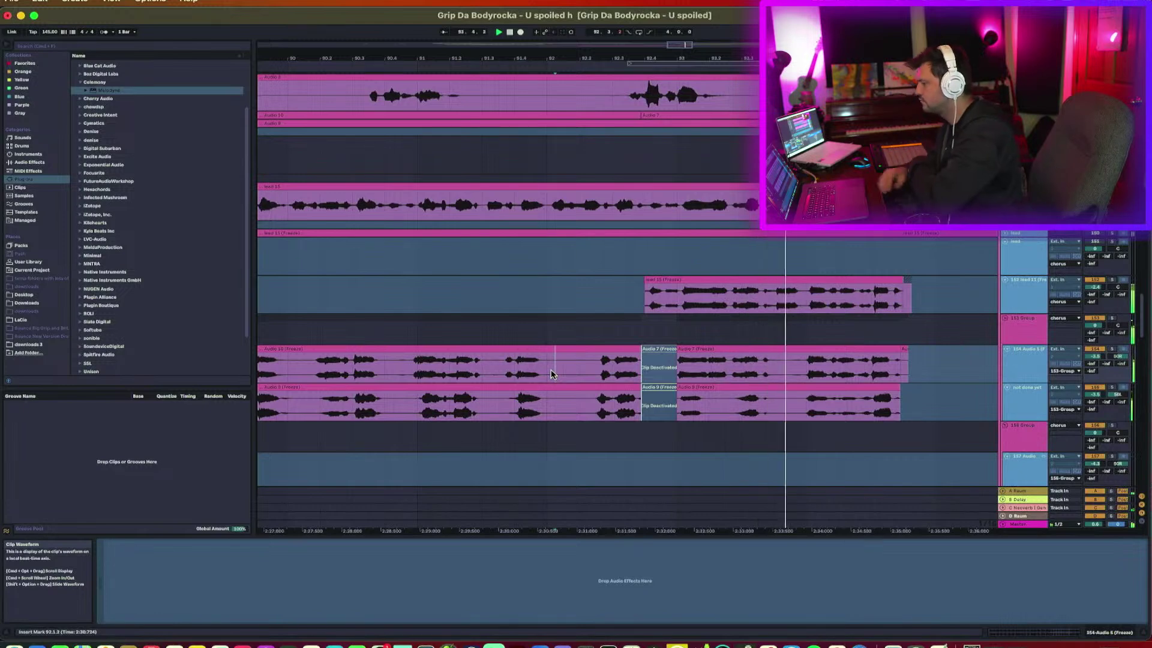
Follow playback past the chorus ending and look over the bridge vocals and verse backup tracks around bars 102 to 111.
drag(672, 63, 672, 59)
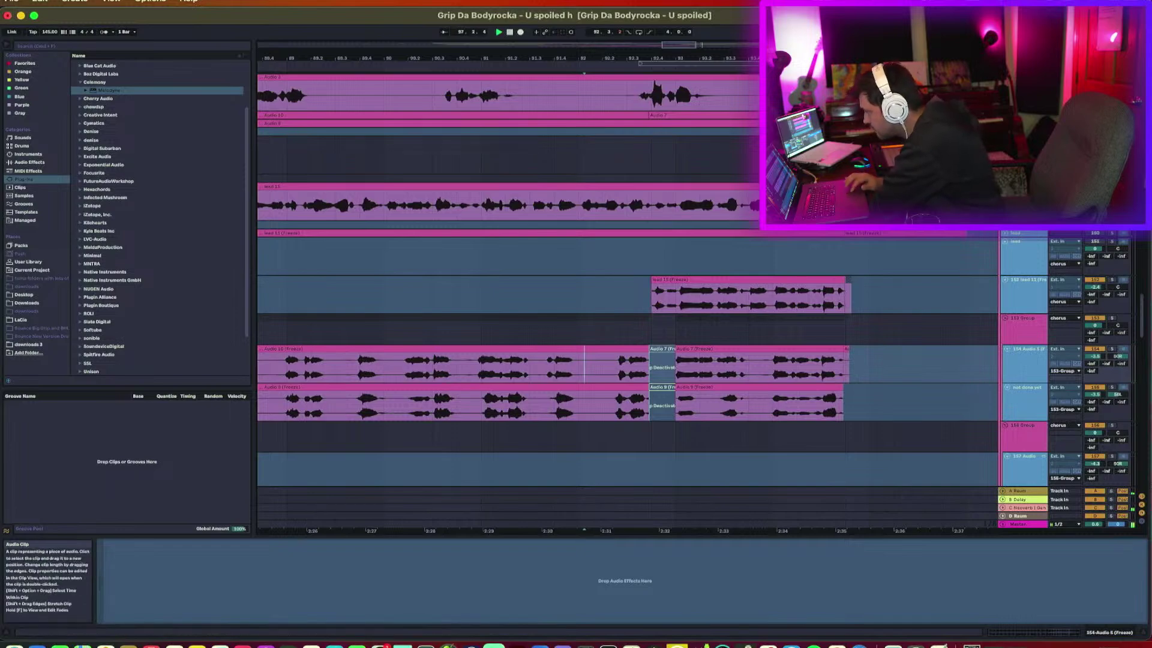
drag(782, 59, 782, 42)
scroll(809, 279, down, 10)
scroll(809, 279, right, 10)
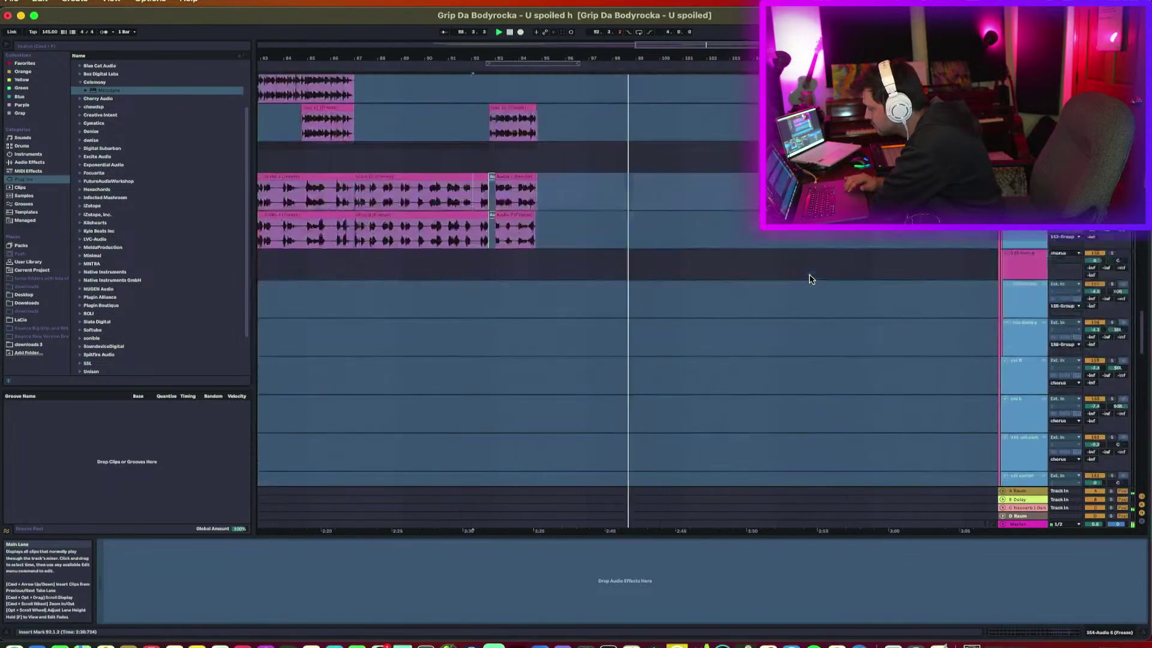
scroll(810, 279, down, 3)
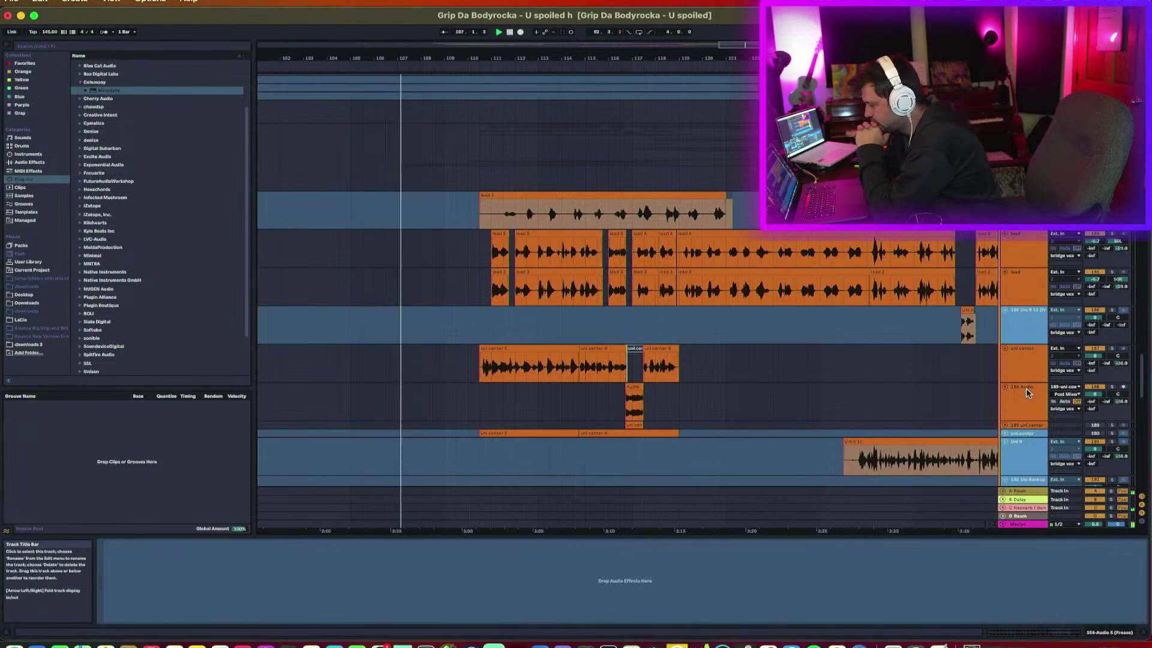
scroll(810, 403, up, 15)
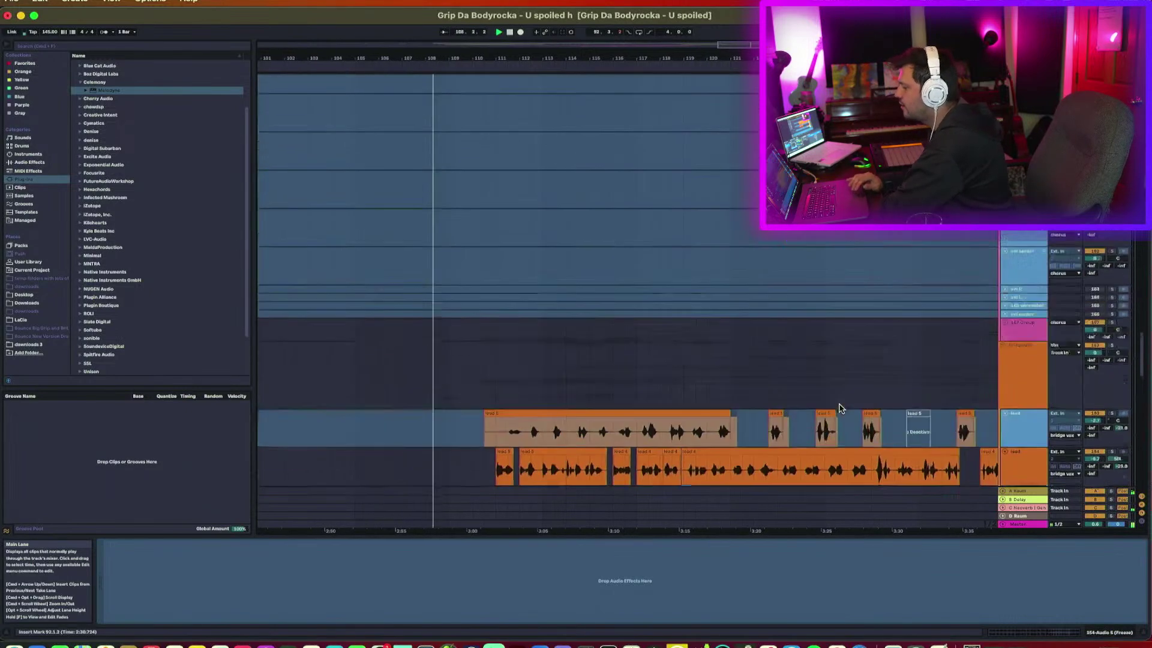
scroll(839, 408, up, 10)
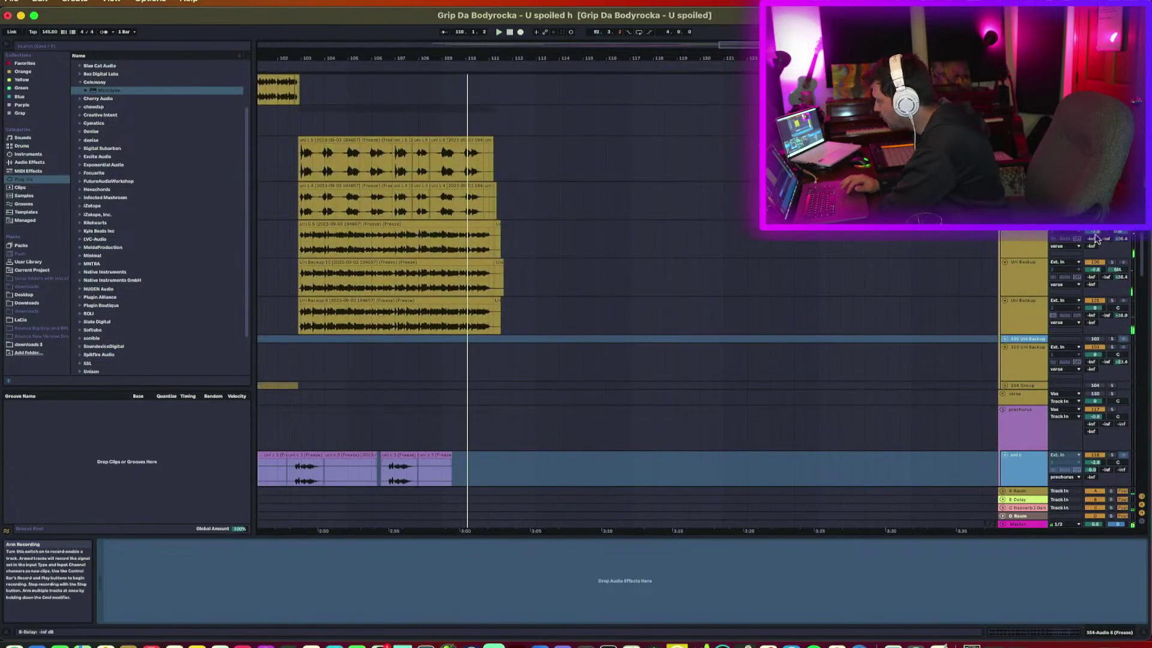
Audition the vocals overlapping the Uni Backup clips from about bar 102, using solo to isolate them.
click(1023, 279)
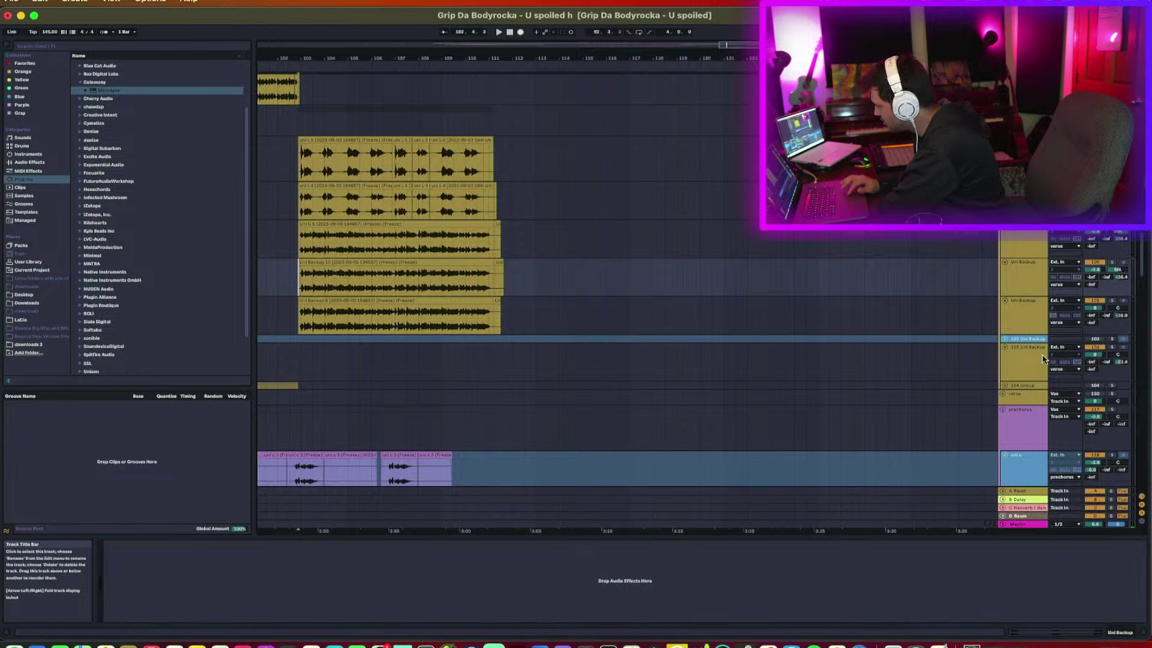
click(1112, 301)
key(space)
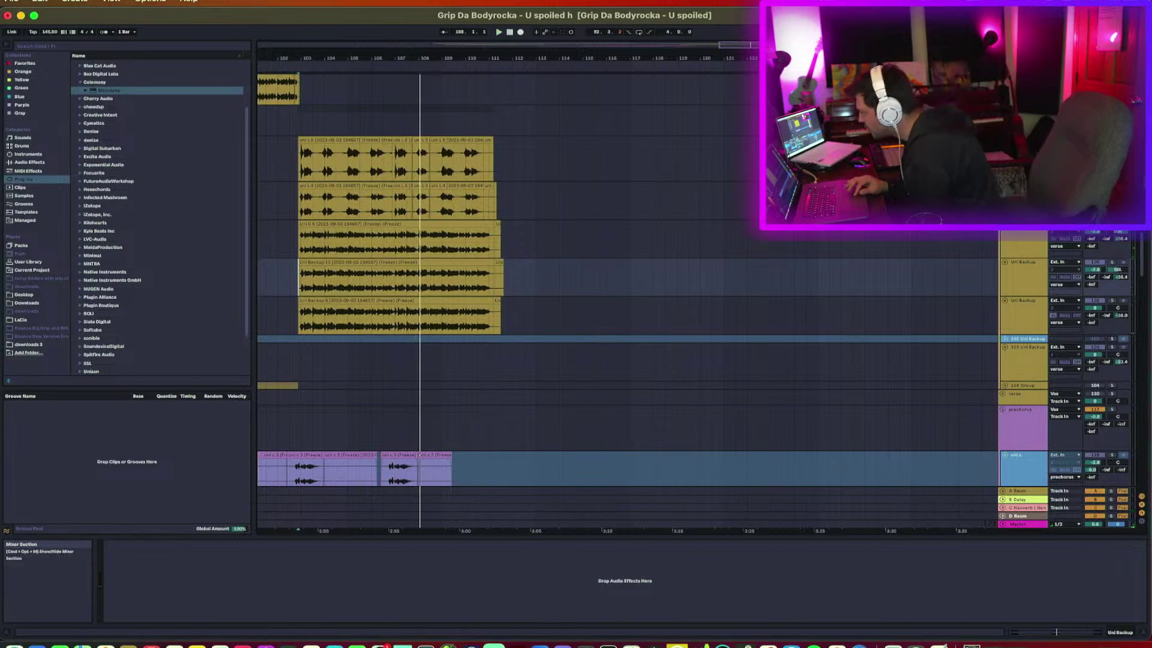
key(space)
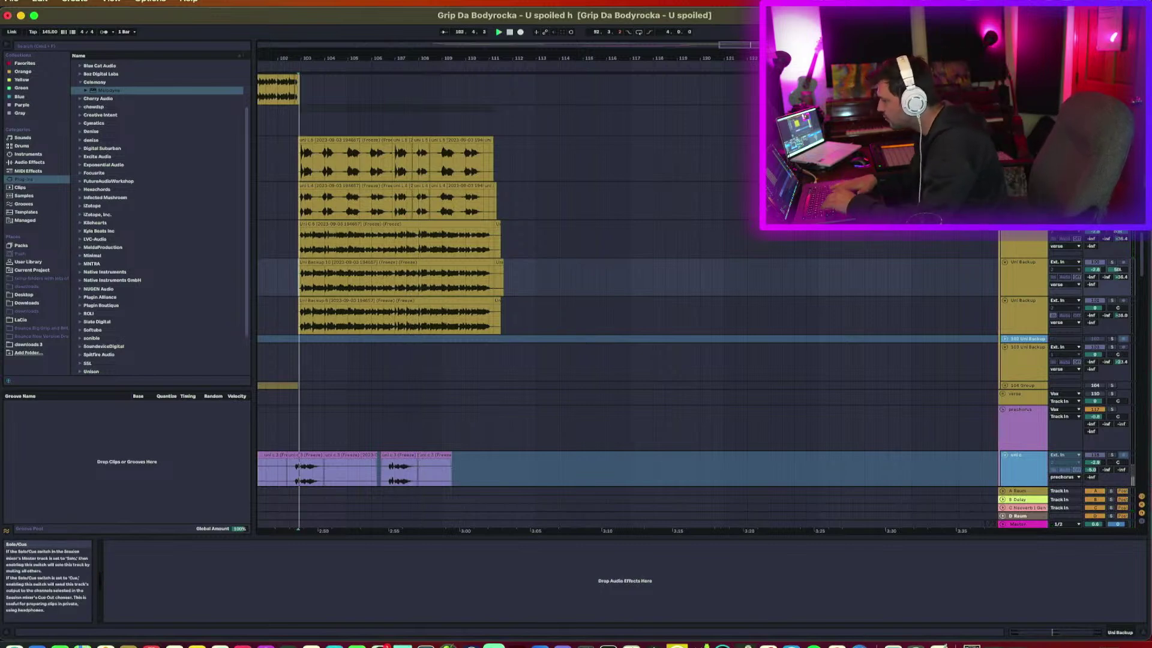
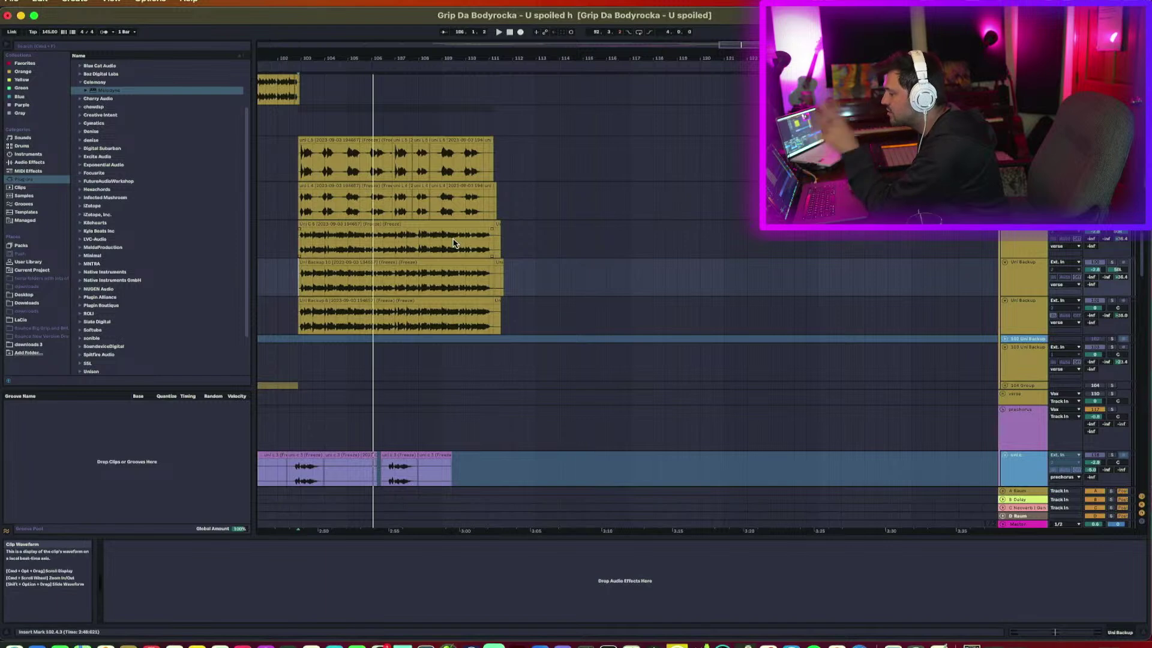
Play the whole verse backup stack from 102.4.3 with the rest of the mix.
click(295, 238)
key(space)
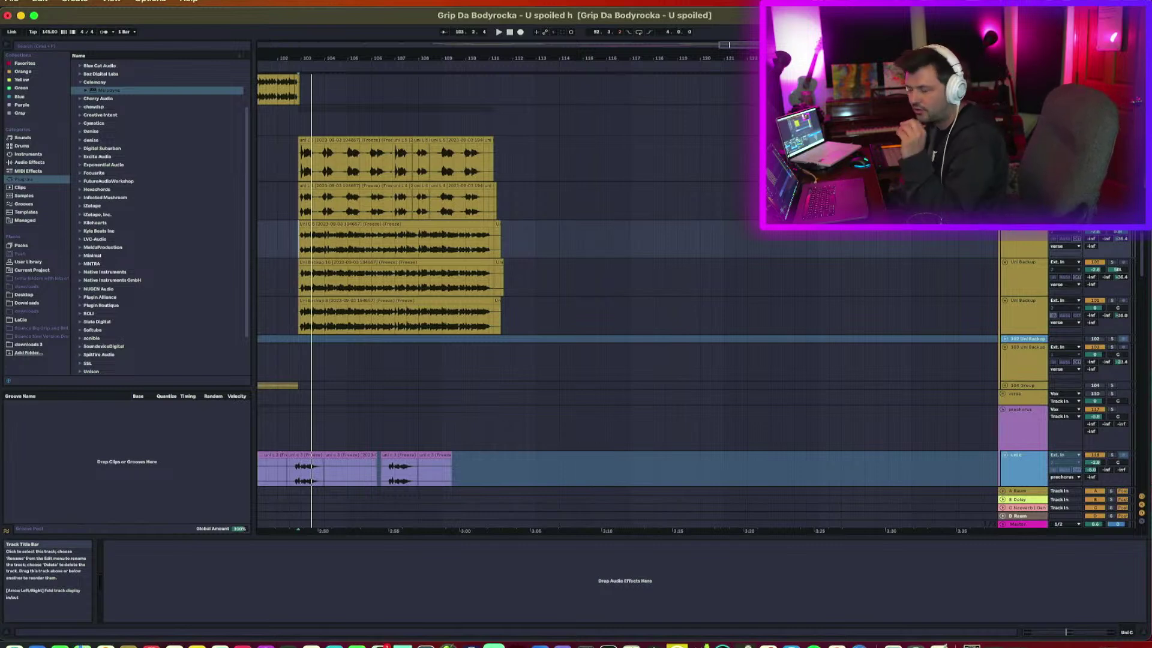
key(space)
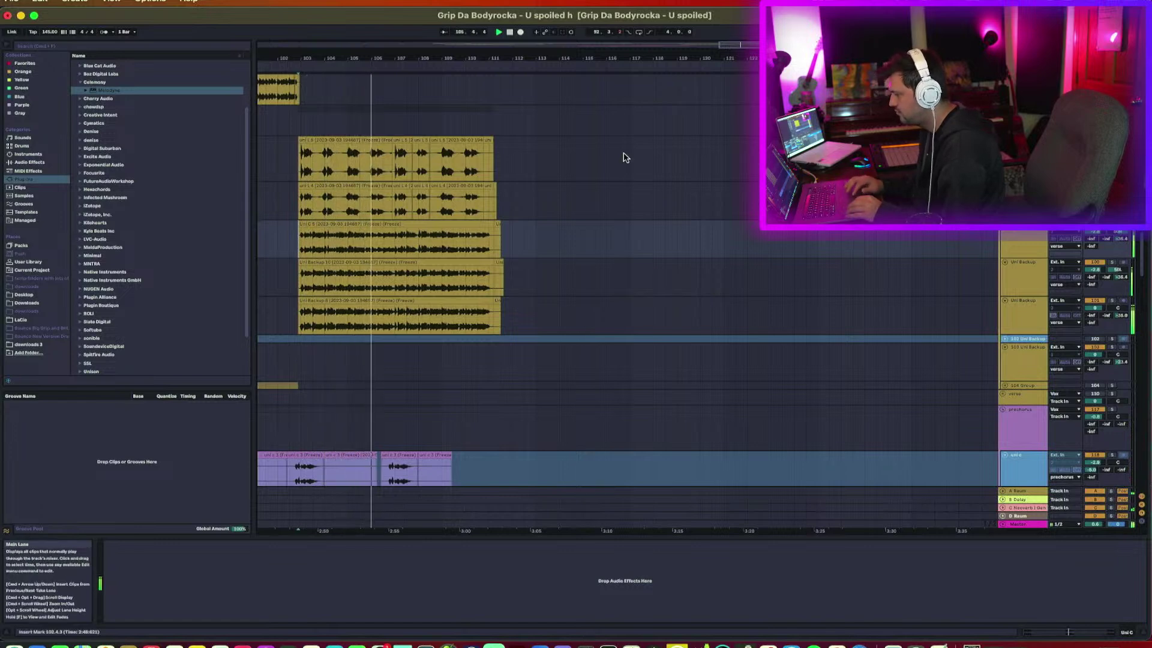
Deactivate the short section from 106.4.1 to 106.4.3 on the two upper verse backup tracks.
drag(405, 58, 406, 58)
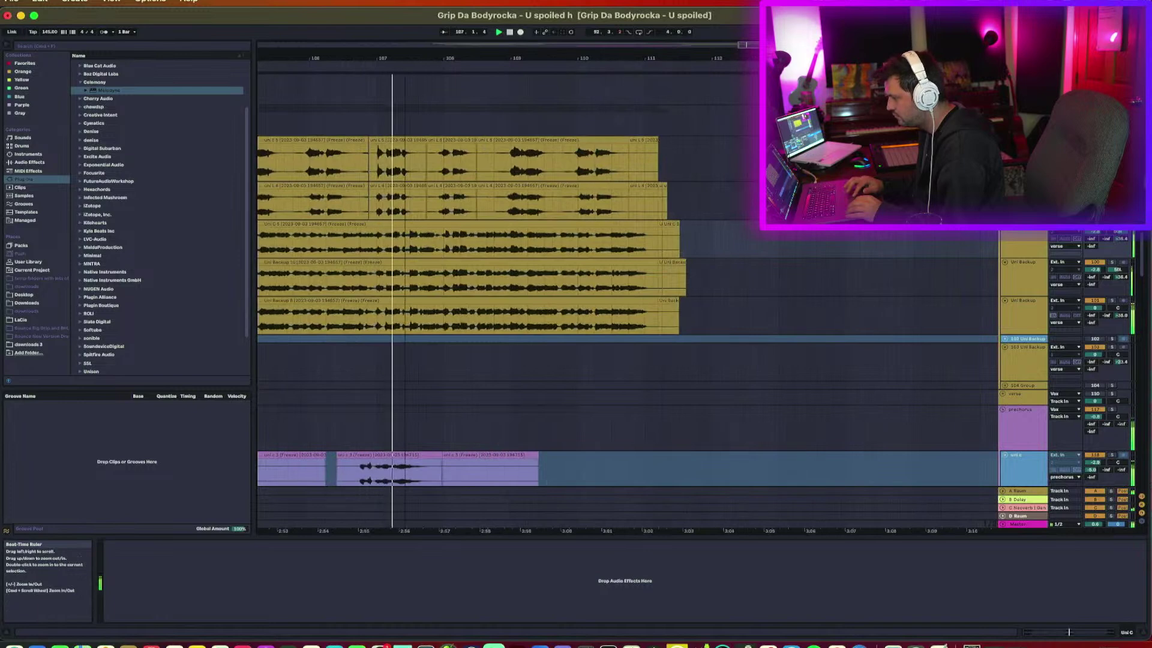
drag(358, 202, 365, 156)
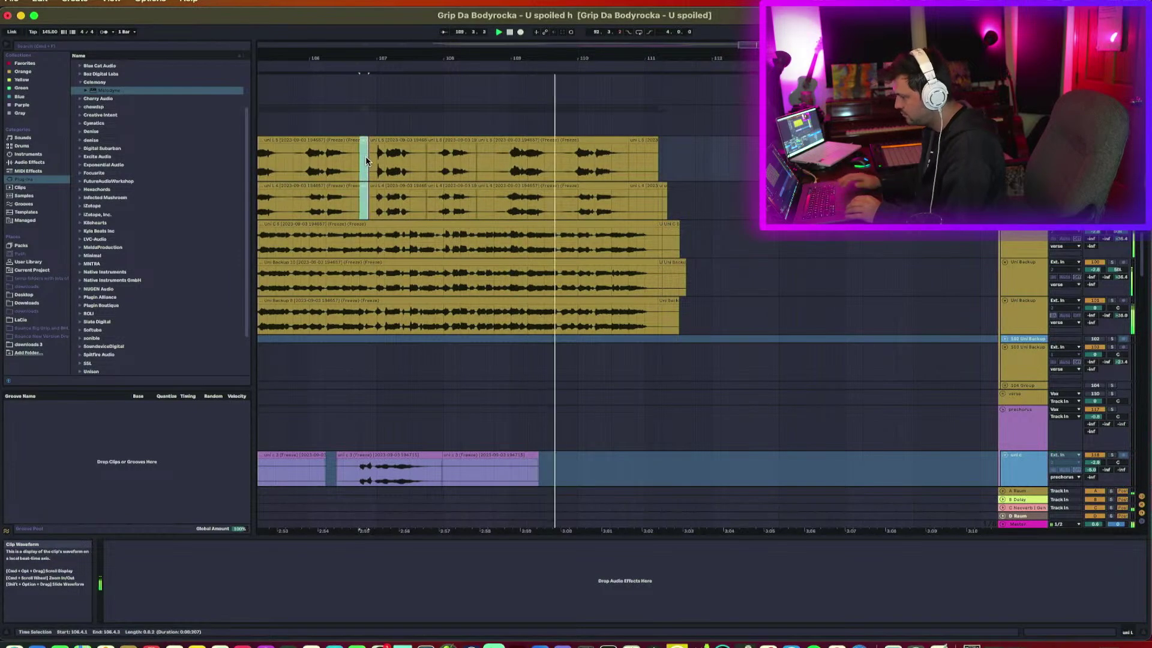
key(0)
click(384, 201)
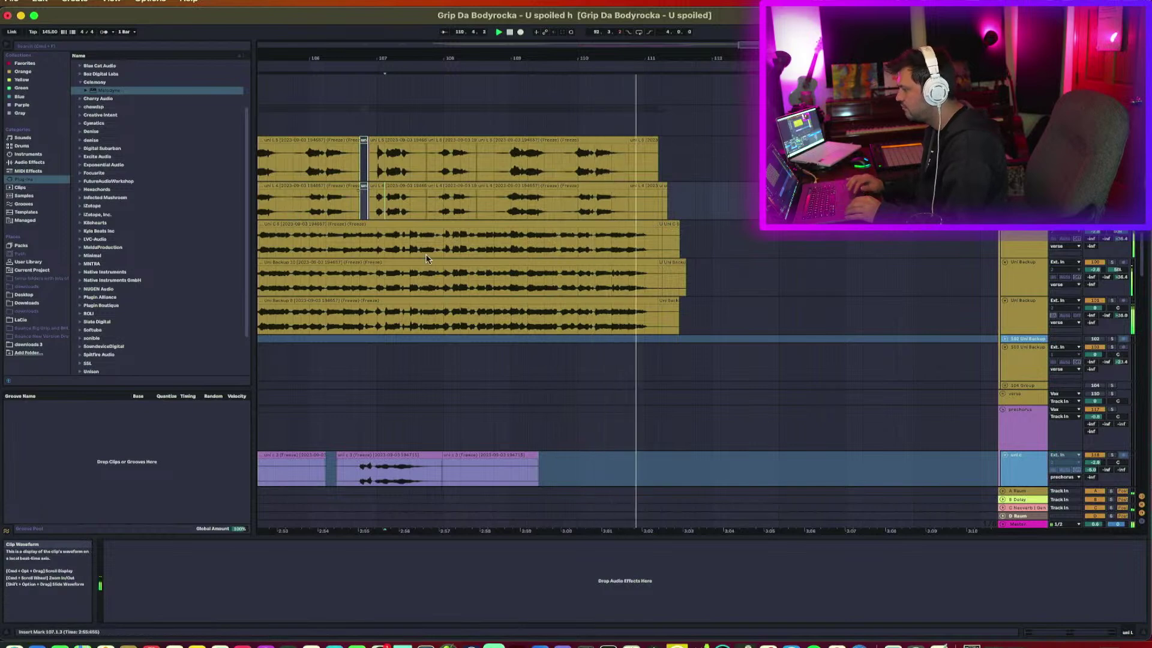
Copy the edited clips of all five verse backup tracks from 102.4.3 and paste them over the matching earlier section at 54.4.3.
drag(584, 59, 584, 27)
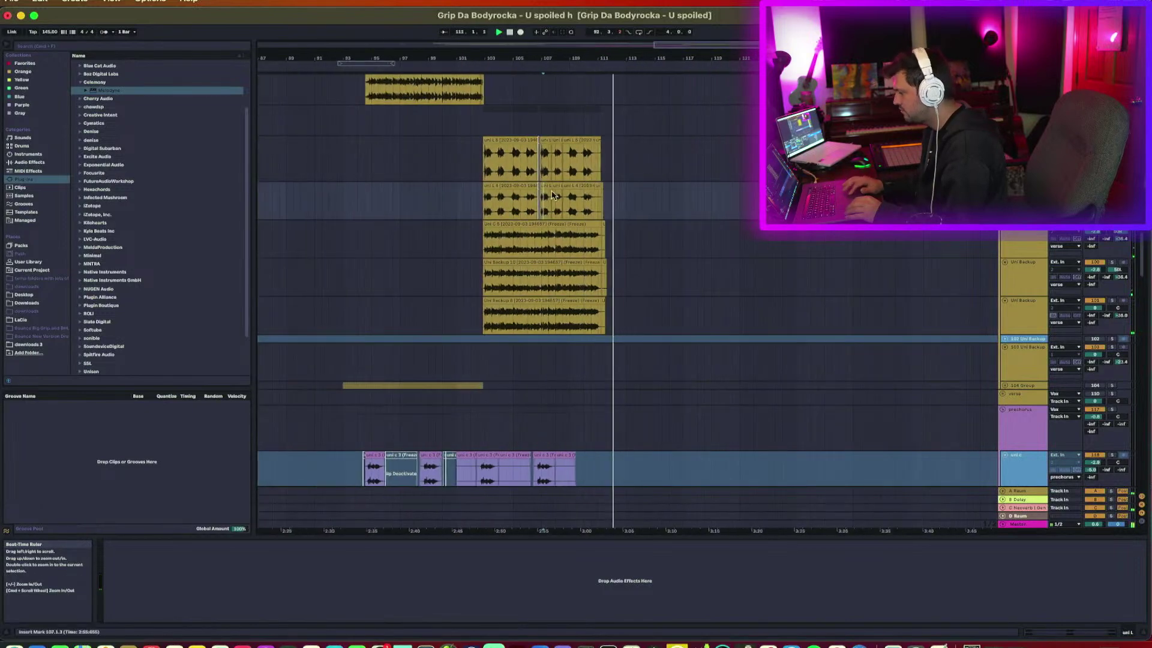
click(510, 159)
shift+click(654, 316)
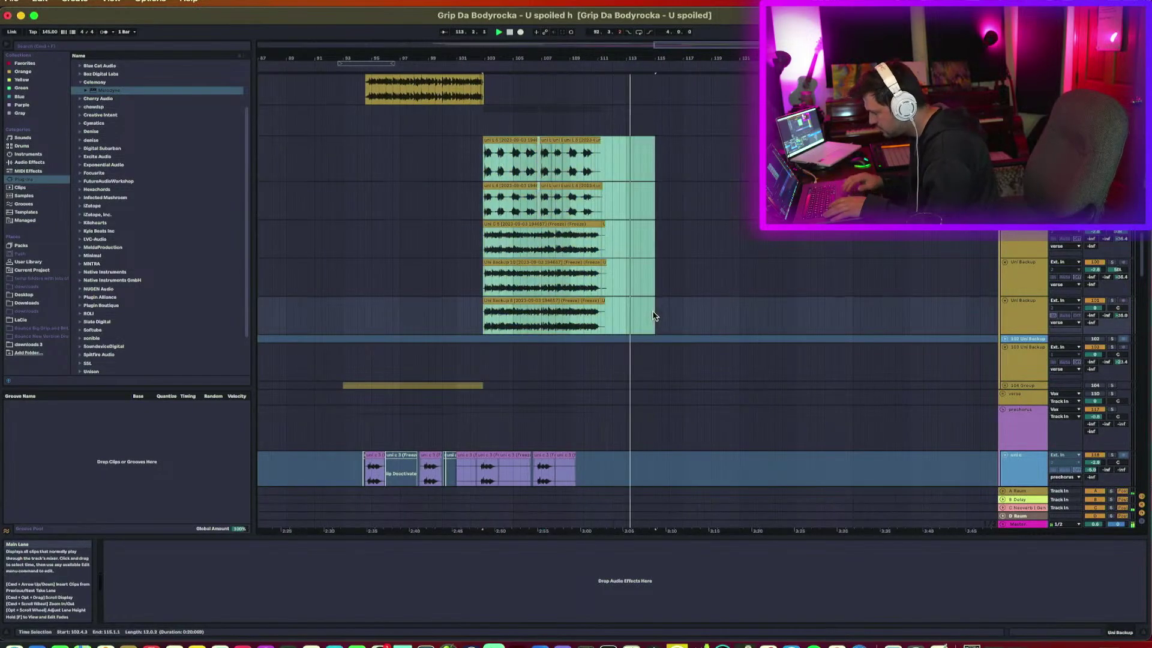
scroll(654, 316, left, 15)
click(629, 161)
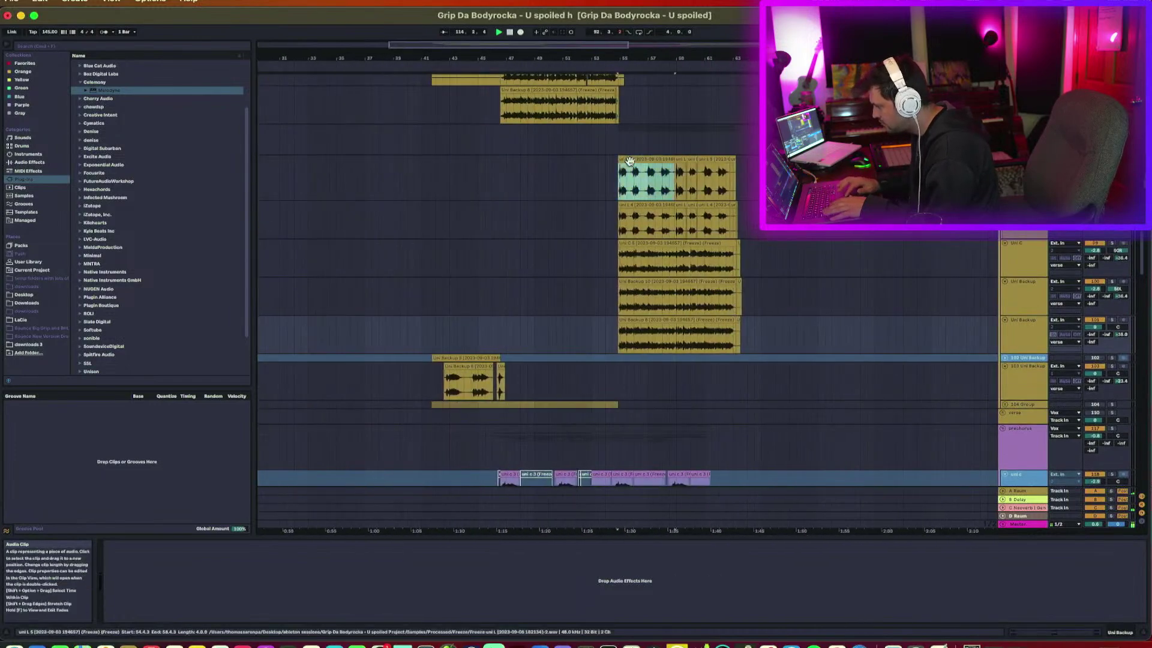
key(super+v)
key(super+z)
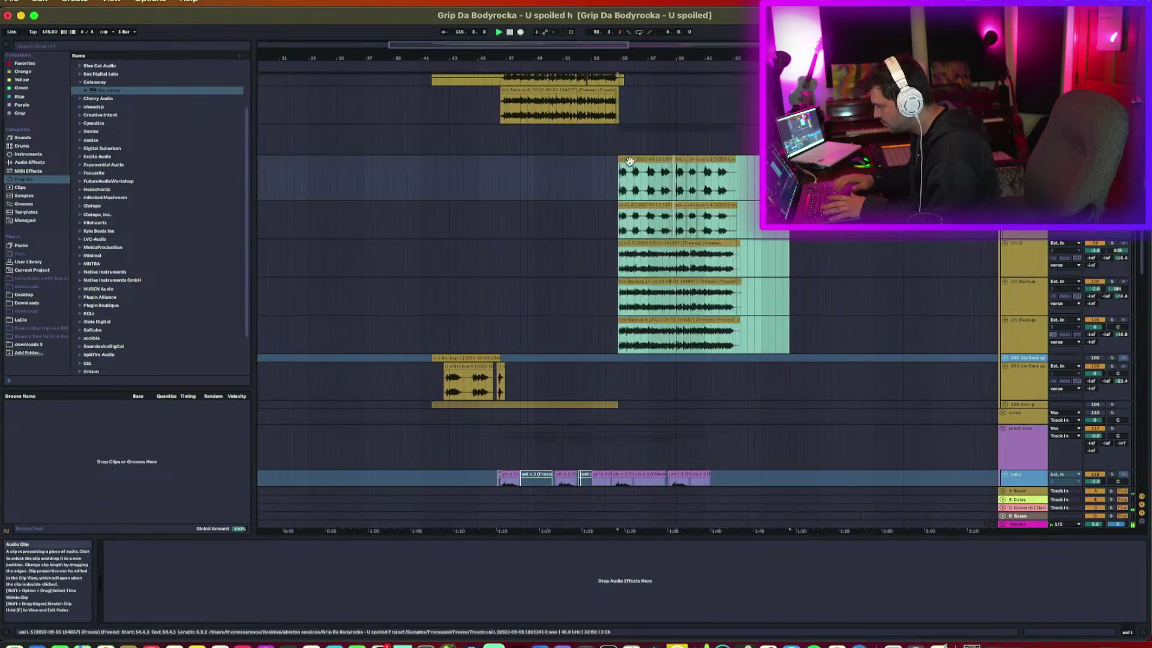
Paste the edited five-track backup section over the matching clips in the last verse at 150.4.3.
scroll(629, 163, right, 15)
scroll(631, 165, right, 5)
click(784, 161)
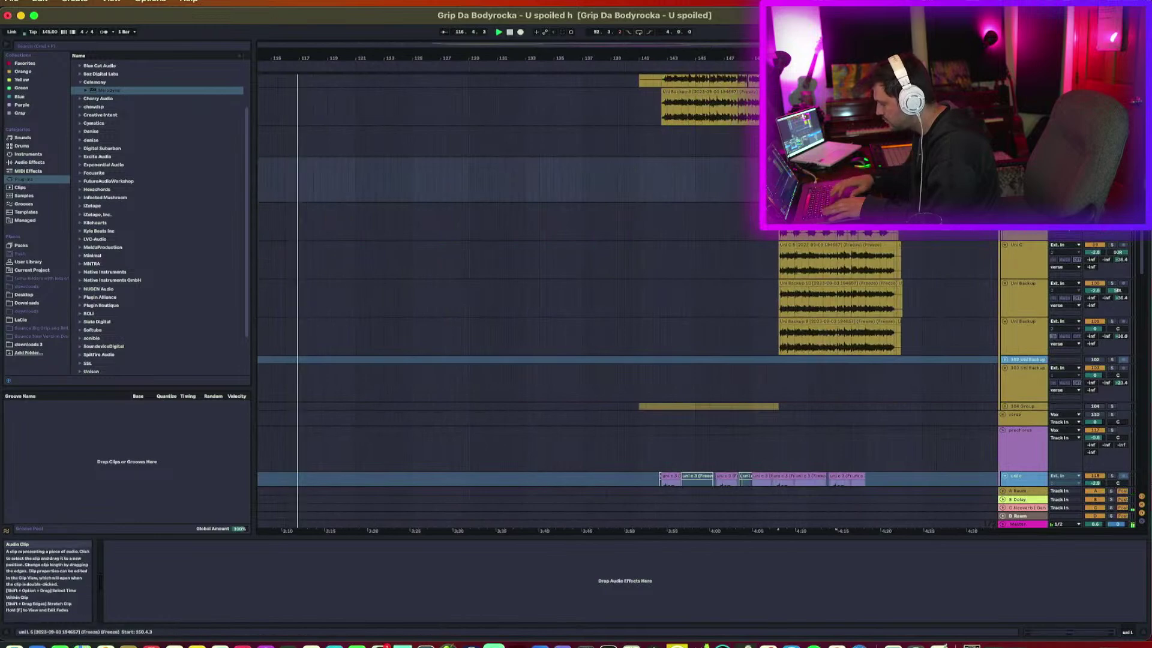
key(super+v)
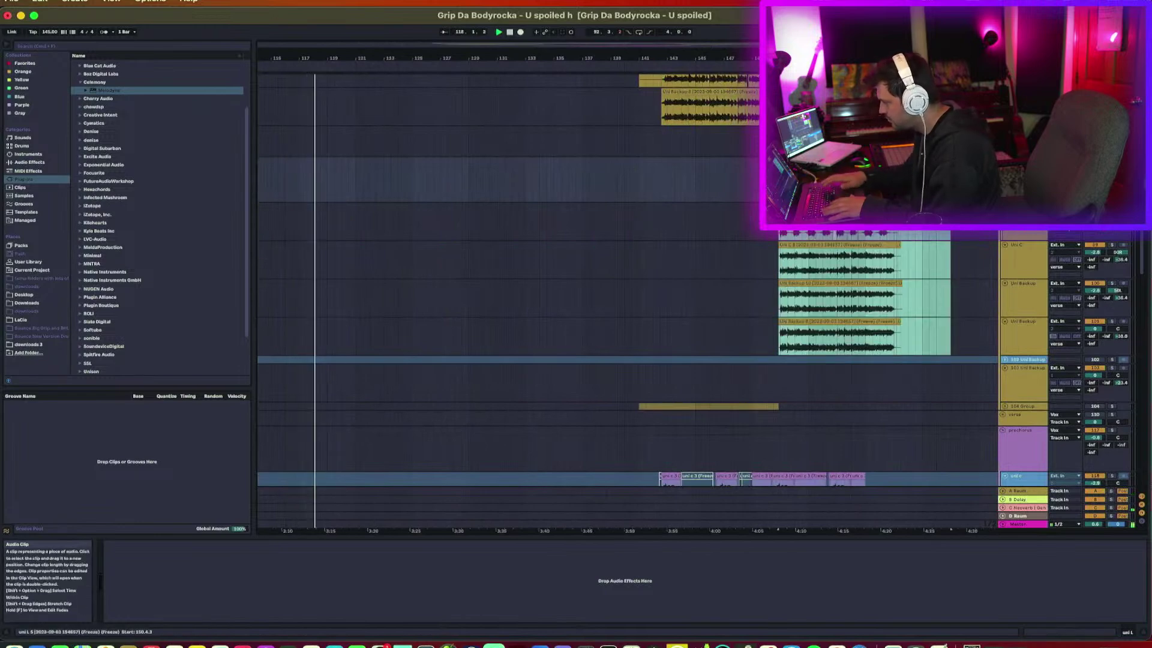
Review the bridge lead, uni center and uni R tracks during playback from about bar 119, and display the Master track's devices.
scroll(757, 217, left, 6)
scroll(757, 217, down, 10)
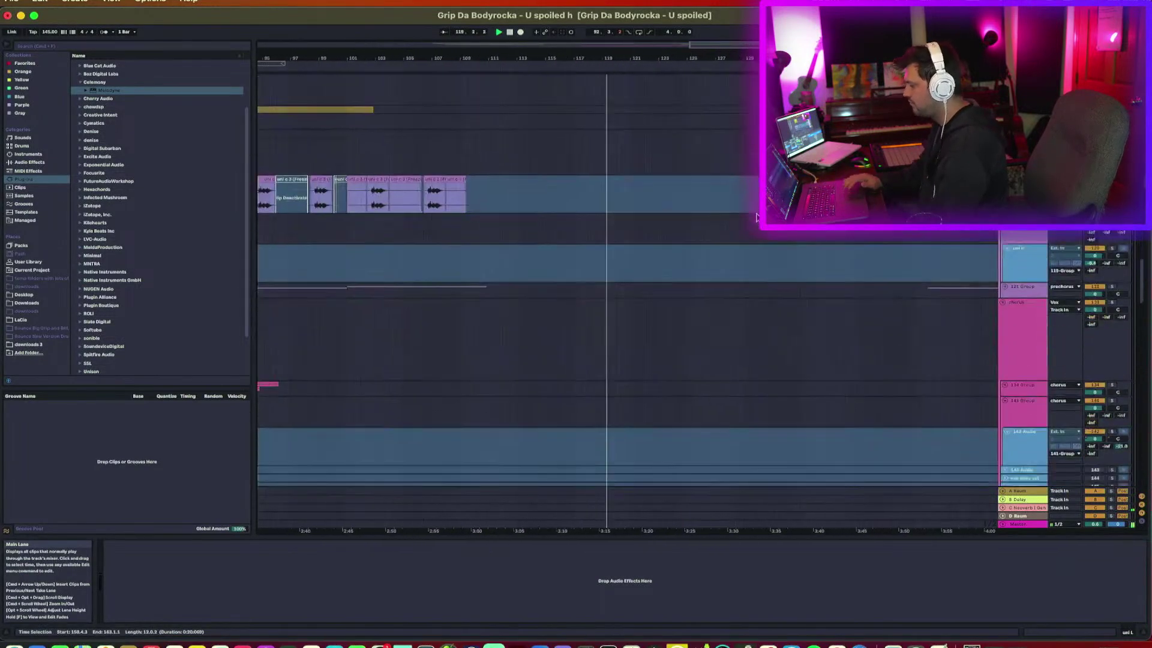
scroll(756, 217, down, 15)
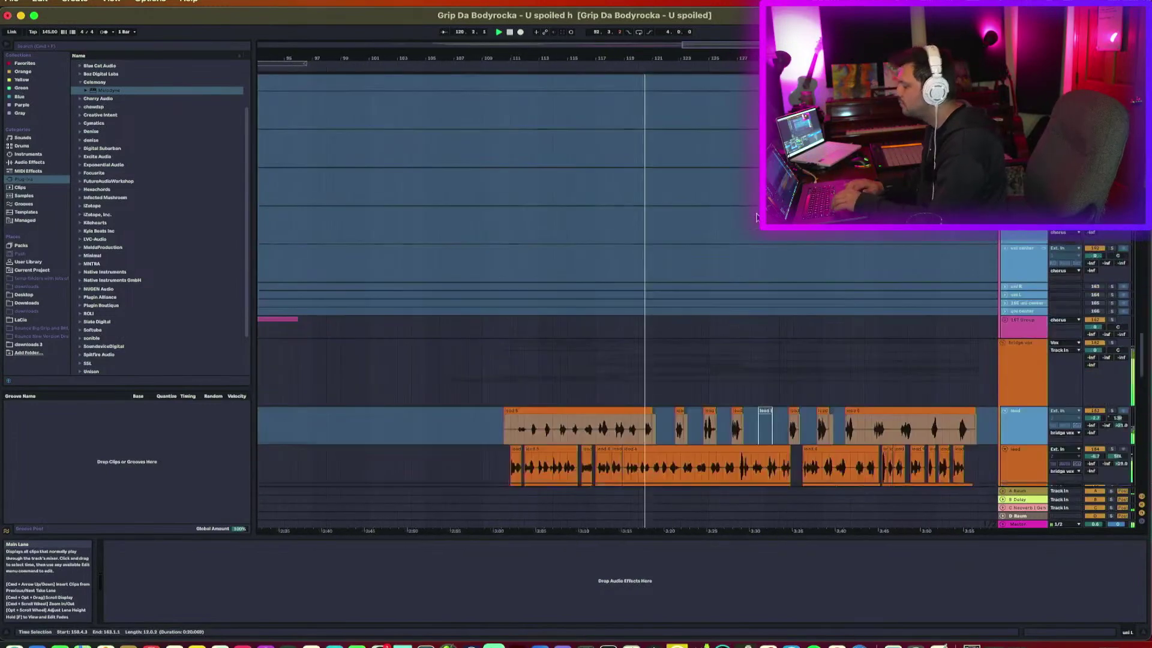
scroll(628, 300, up, 2)
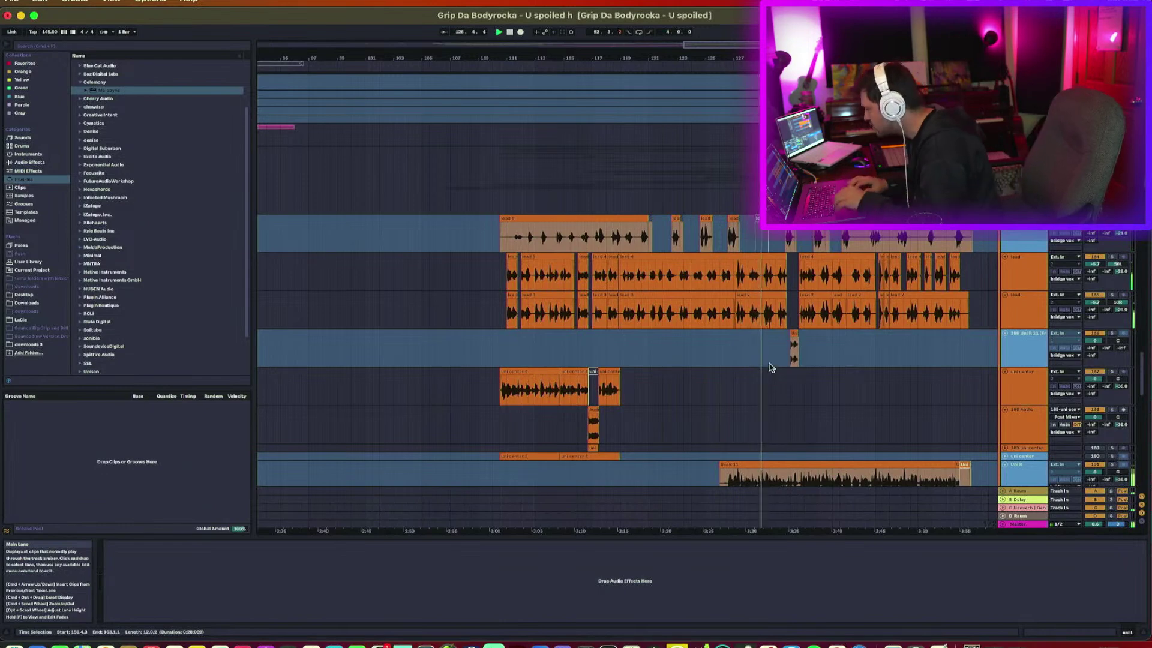
scroll(776, 390, right, 5)
scroll(777, 388, down, 3)
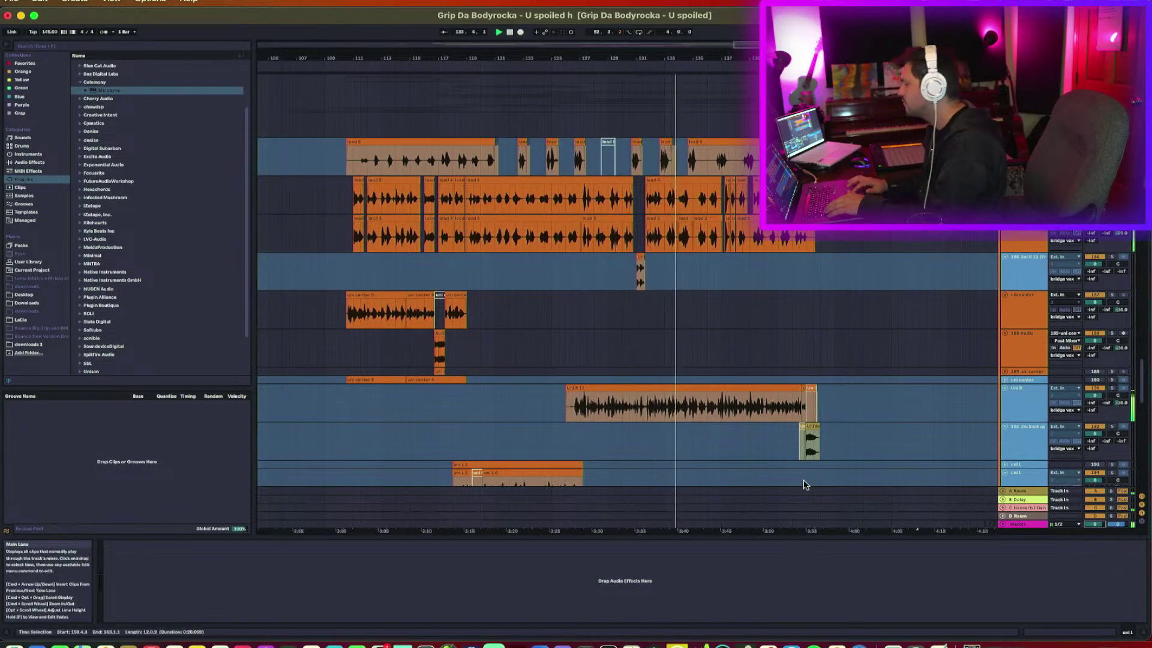
scroll(816, 462, left, 5)
click(1022, 526)
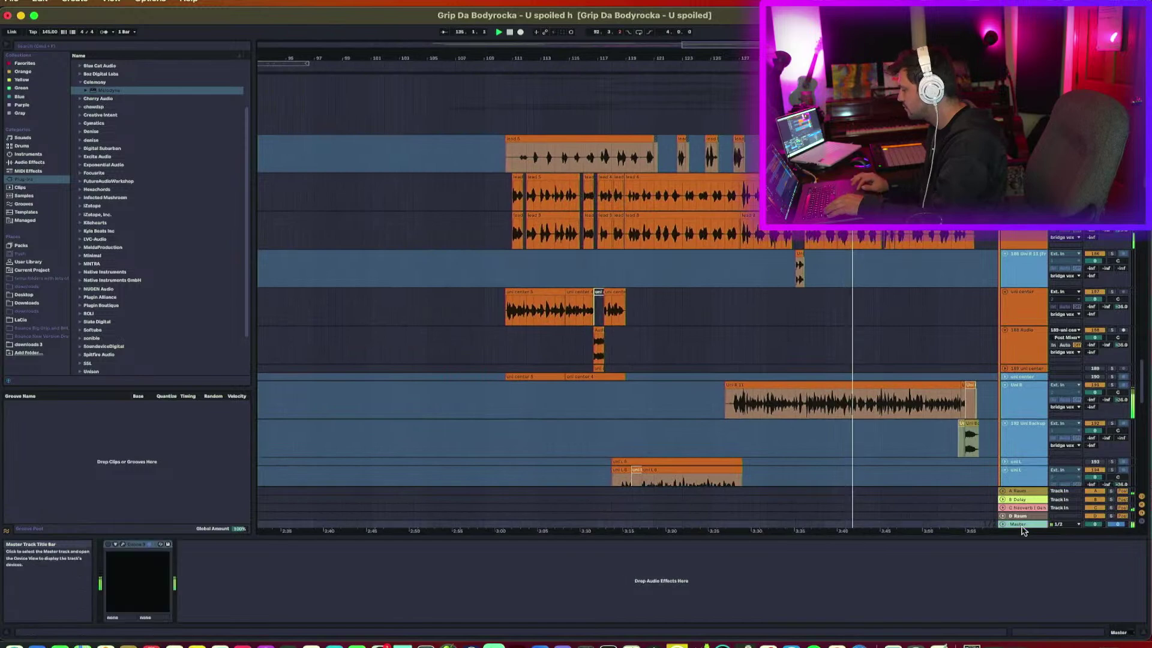
Locate the Kontakt MIDI clip at 135.1.1 among the beat tracks and examine the matching four bars on the Smart_Ivy 808 track.
scroll(727, 419, down, 5)
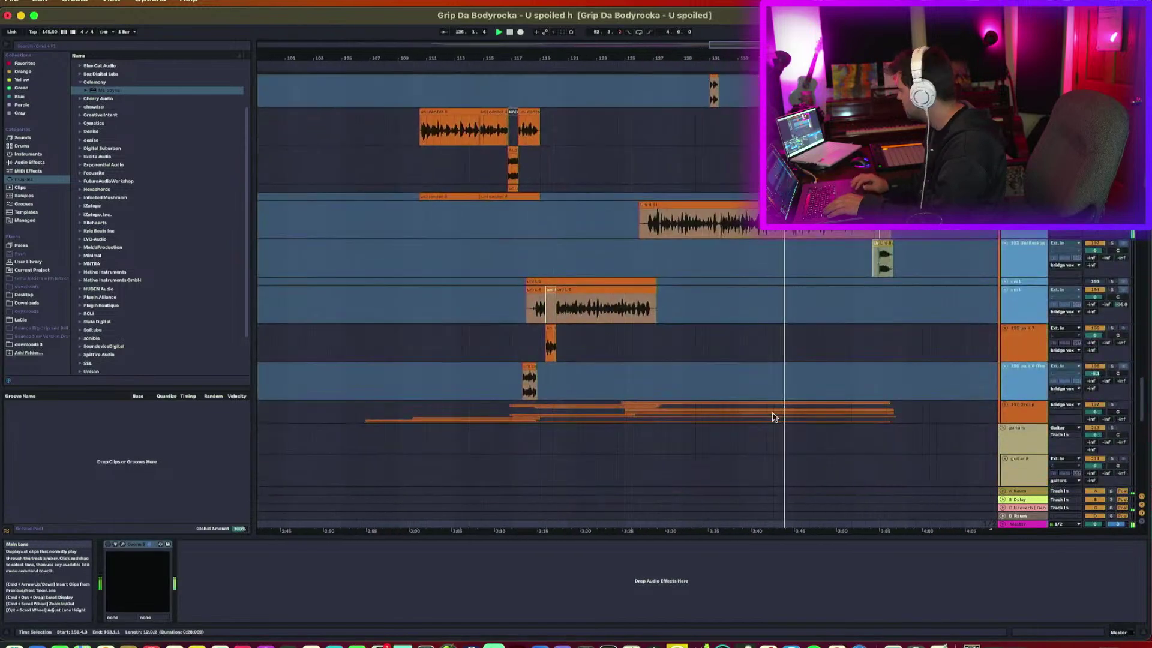
scroll(774, 341, down, 15)
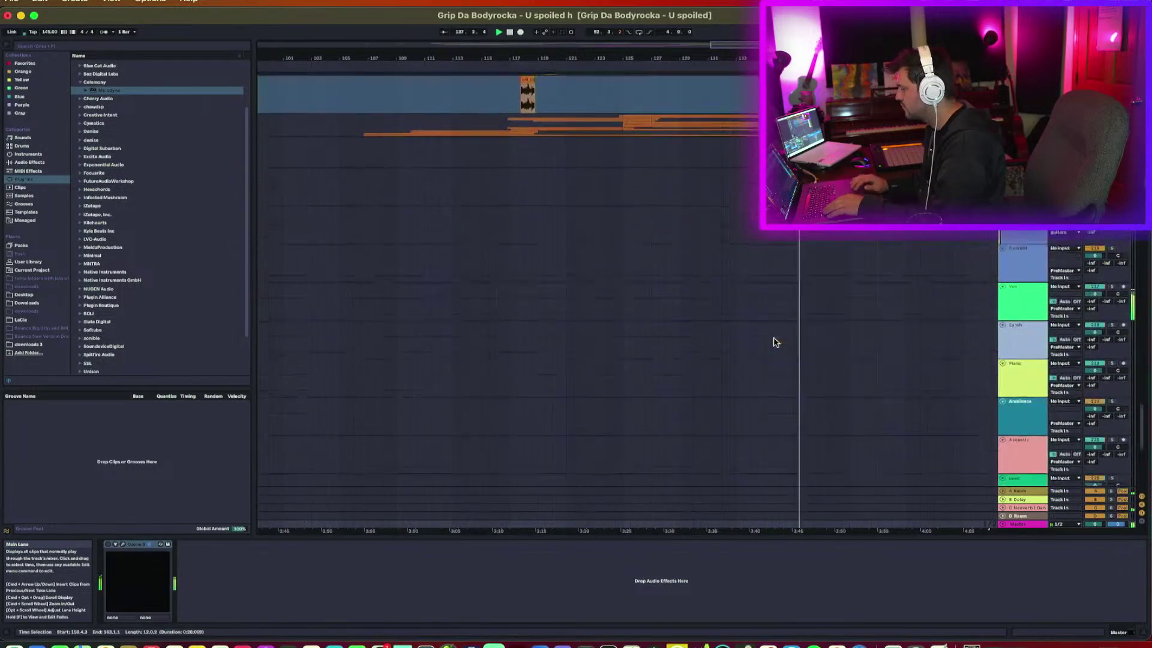
scroll(774, 342, up, 12)
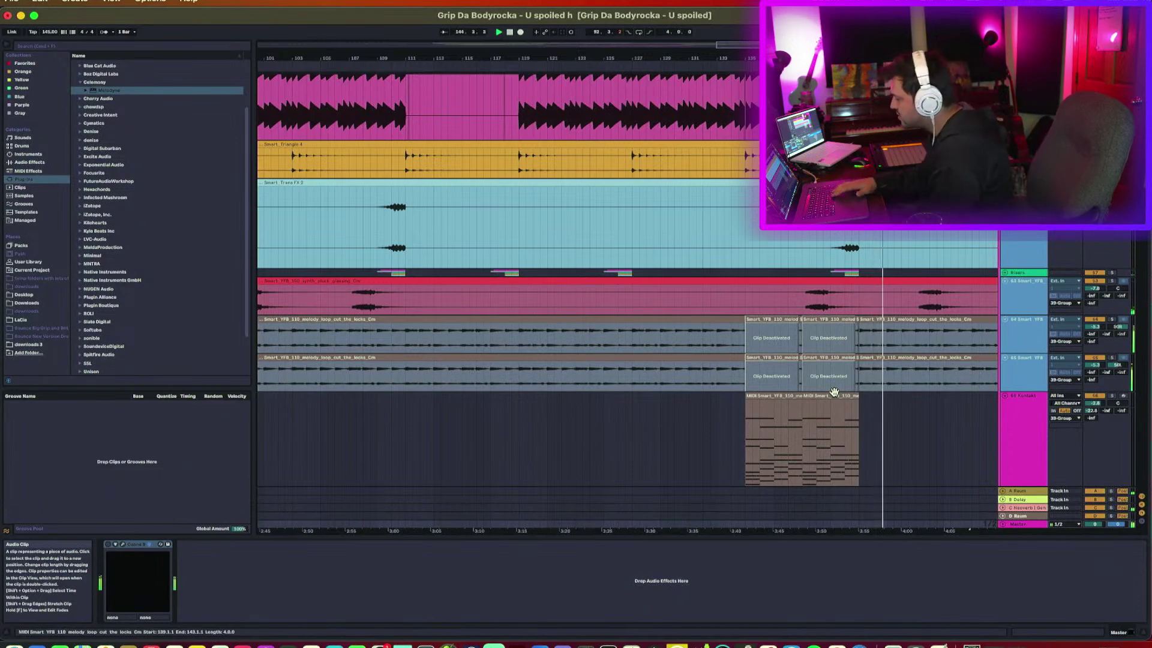
click(753, 395)
scroll(753, 391, up, 5)
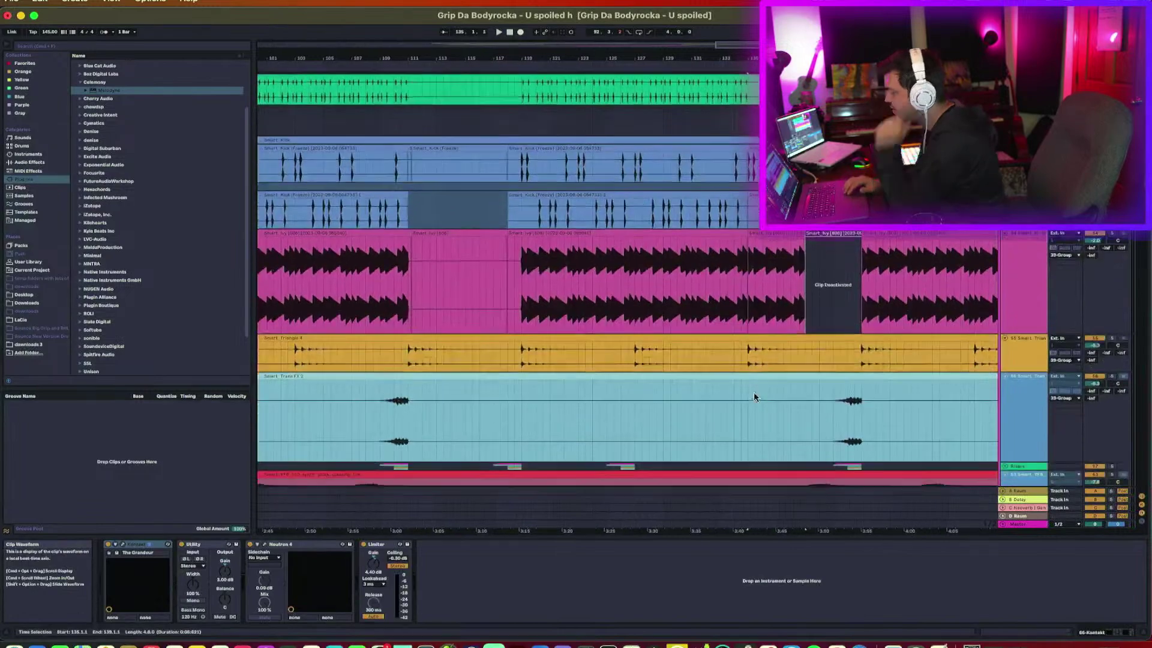
click(773, 233)
click(1030, 287)
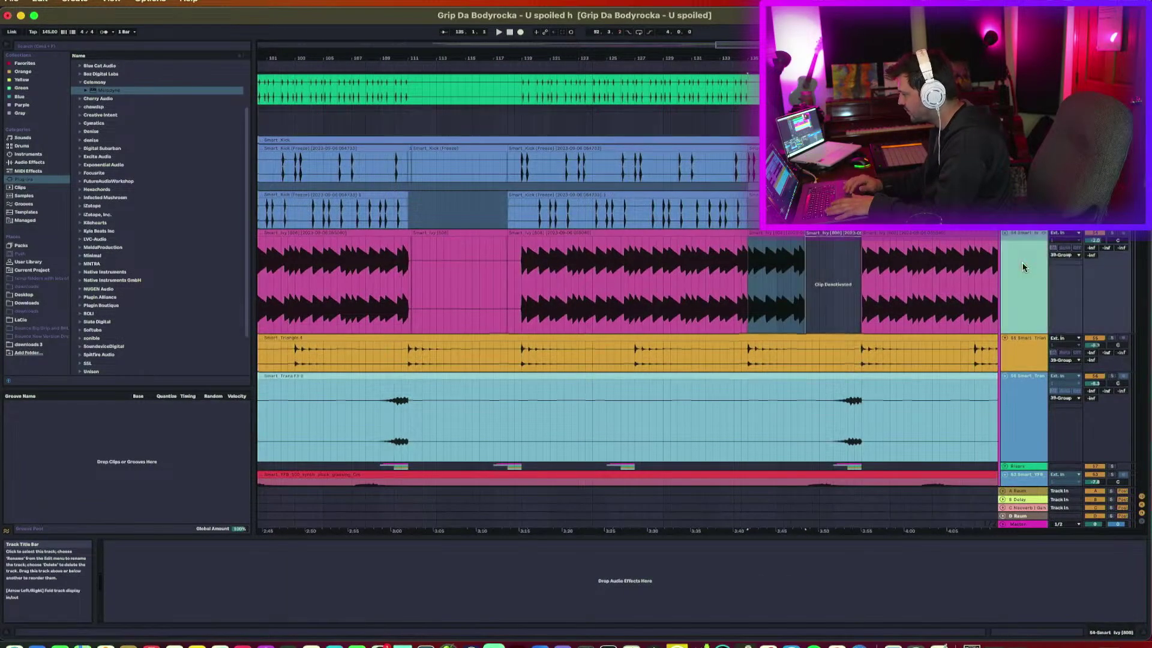
Solo the Kontakt track and play its section from 135.1.1 to compare it with the kick, 808 and drum tracks.
scroll(1024, 267, down, 6)
click(1022, 386)
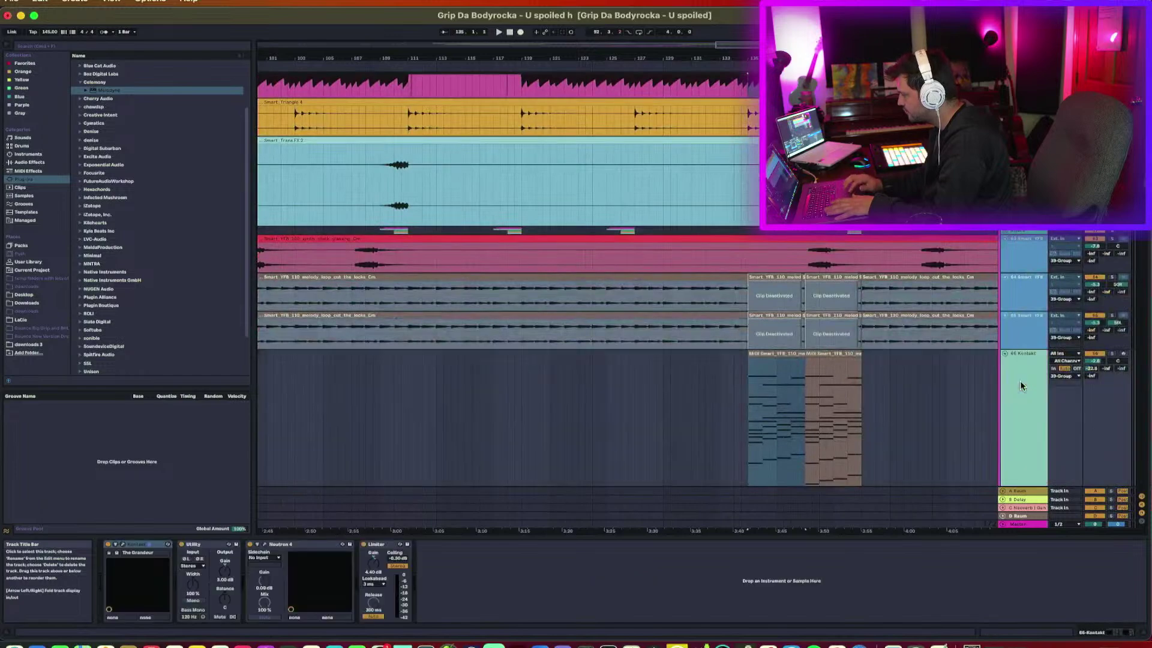
click(1112, 354)
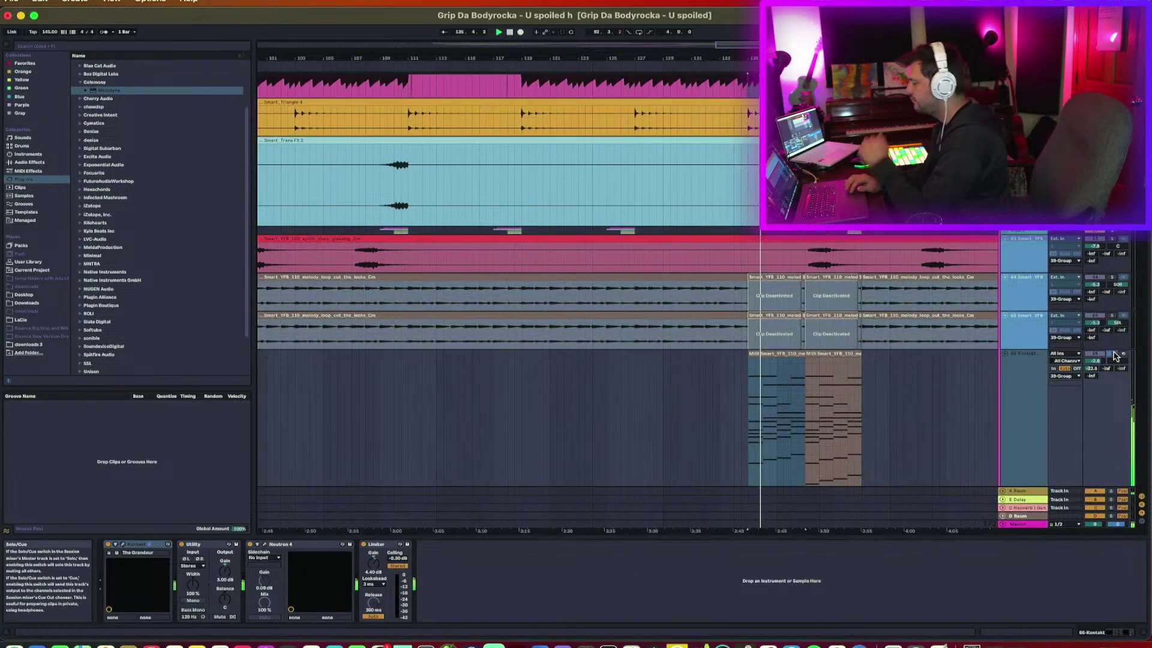
click(765, 382)
scroll(761, 376, up, 15)
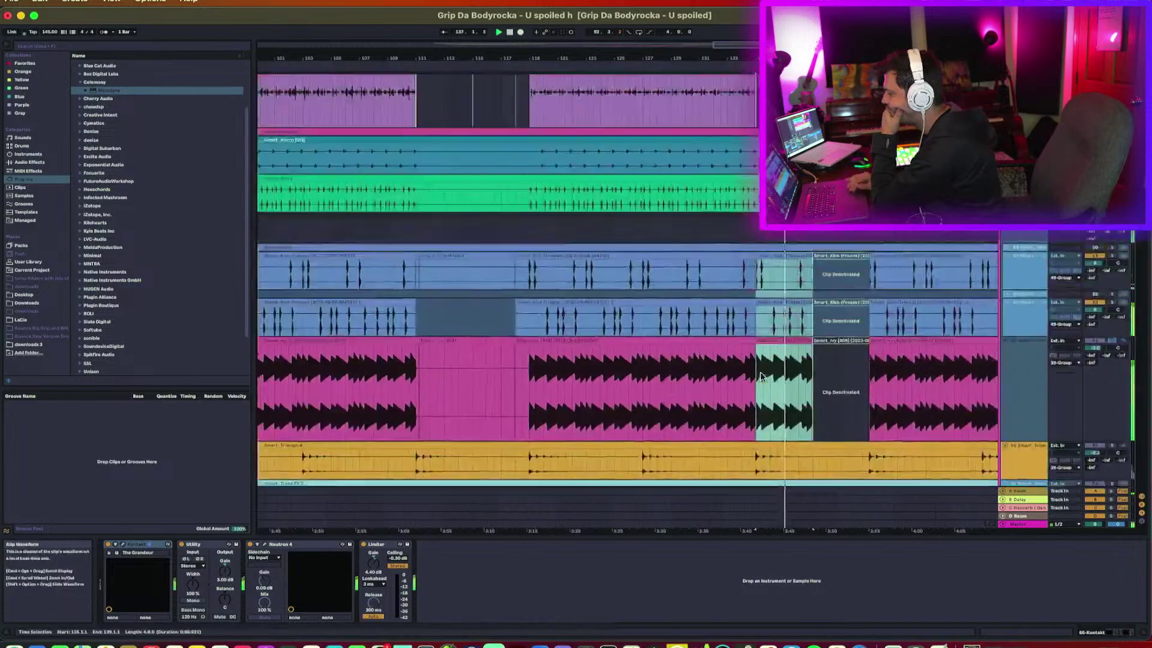
click(1032, 365)
scroll(1032, 364, up, 8)
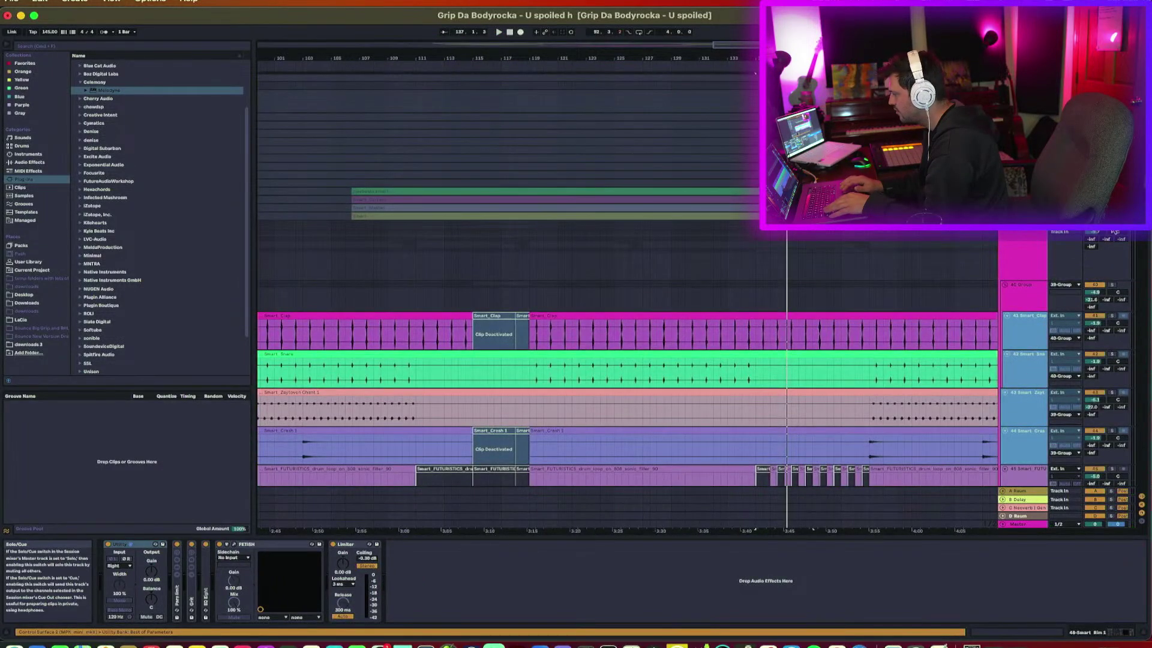
key(space)
Listen to the two Kontakt MIDI clips from 135.1.1 to 143.1.1 with the track soloed, checking them against the 808.
scroll(1059, 290, down, 8)
scroll(1059, 290, down, 15)
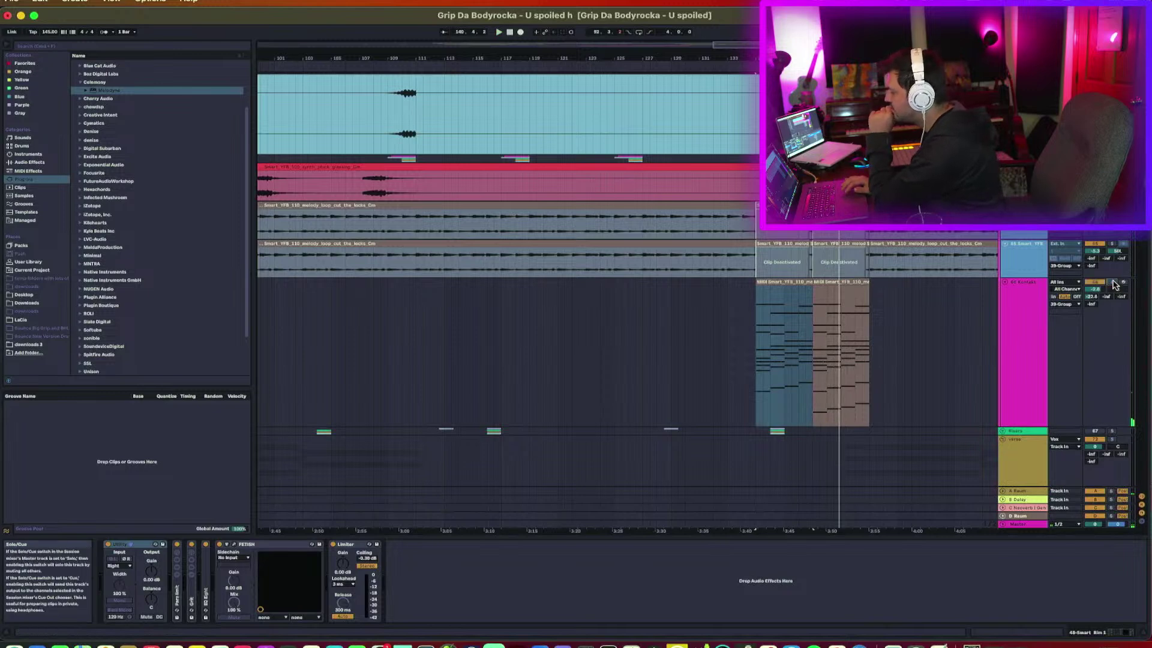
click(802, 283)
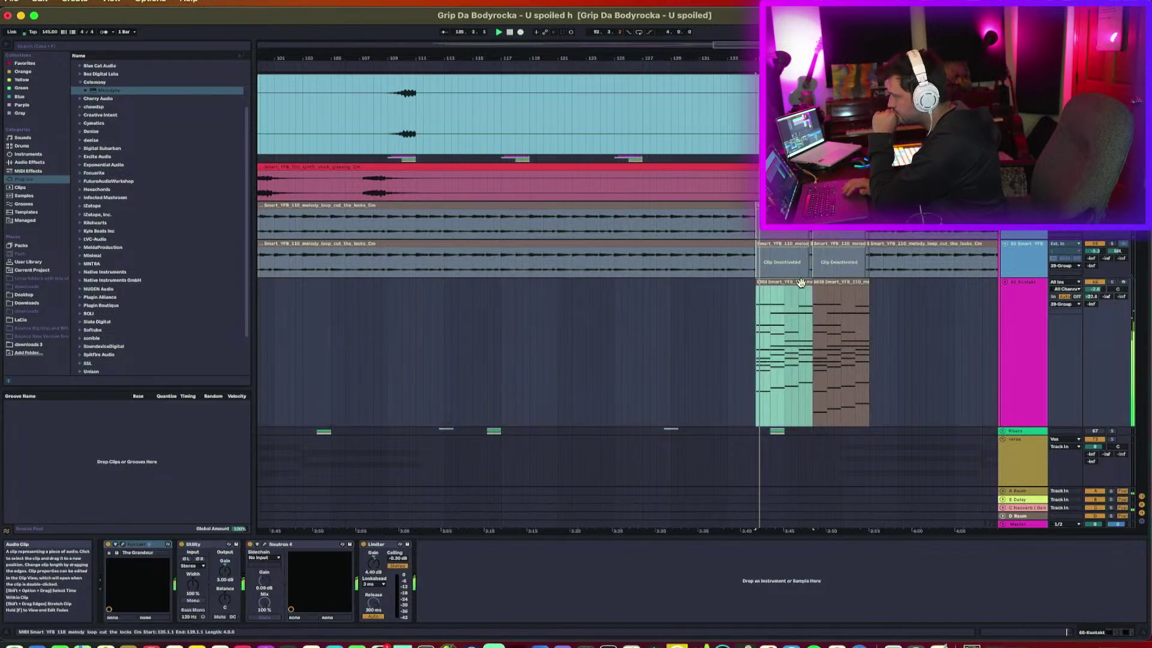
scroll(804, 324, right, 10)
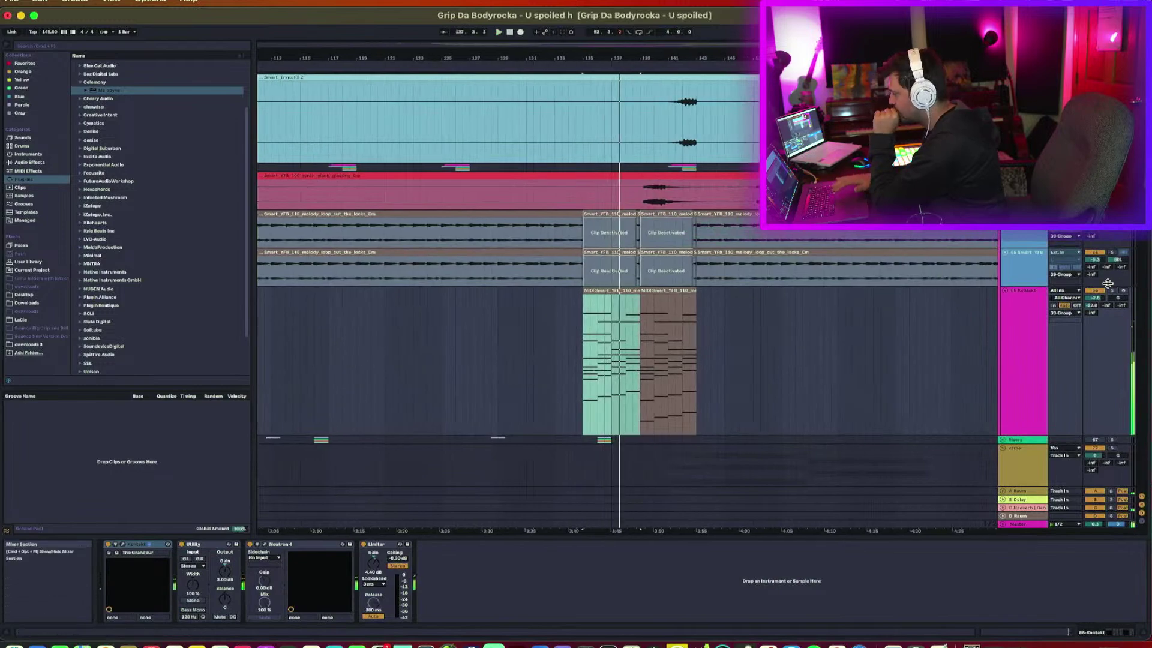
click(1111, 292)
scroll(1112, 292, up, 10)
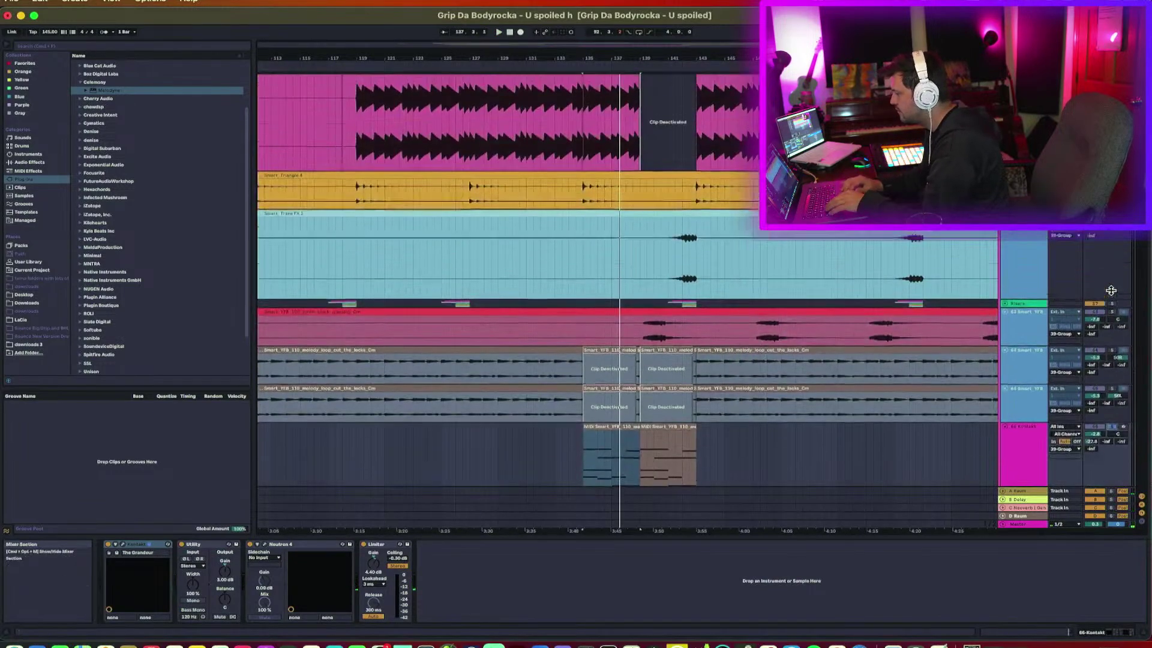
scroll(1111, 293, down, 10)
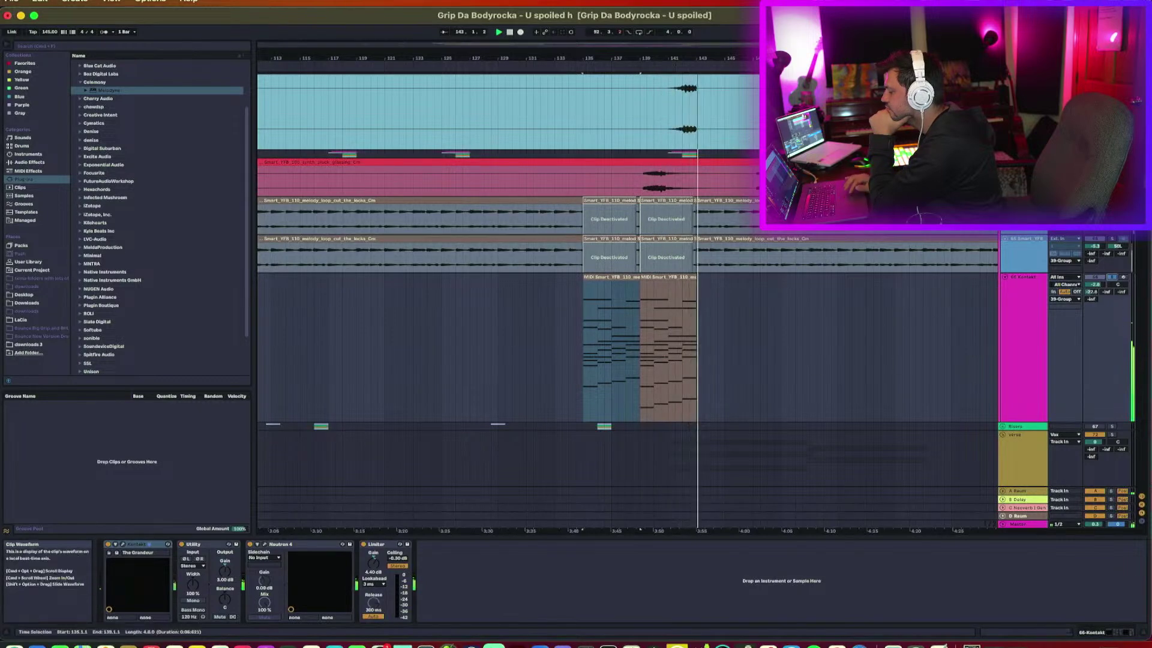
key(space)
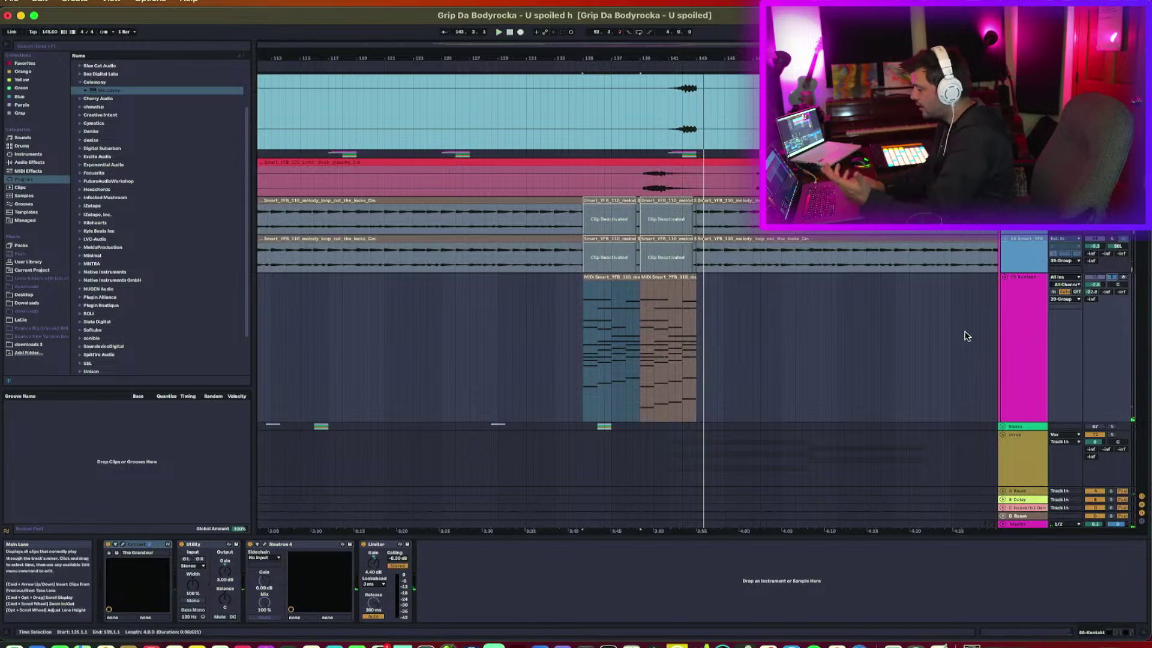
drag(639, 398, 695, 401)
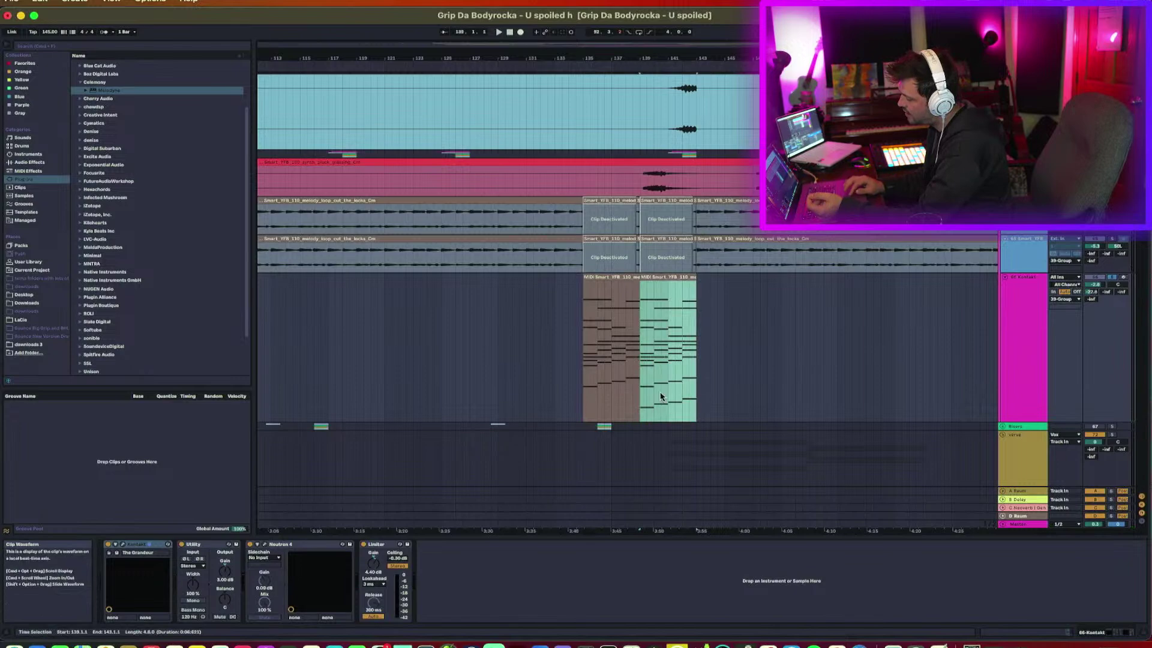
click(724, 397)
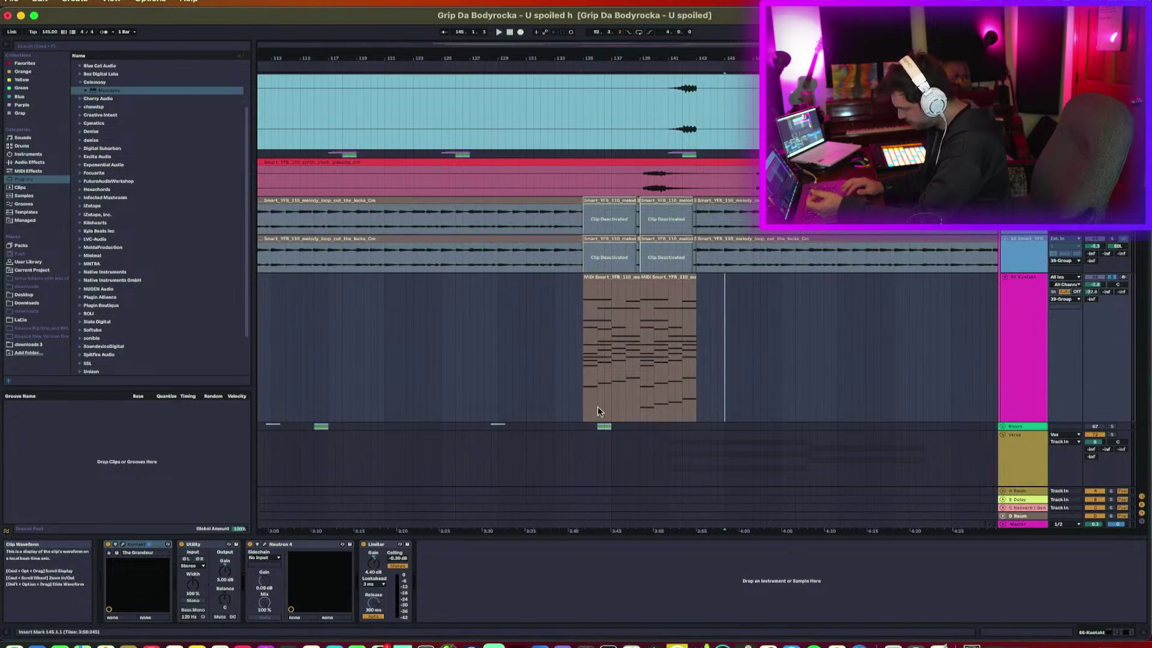
Fill the Smart_Snare gap from 135.1.1 to 143.1.1 with an eight-bar snare section copied from the bars before it.
scroll(596, 413, up, 8)
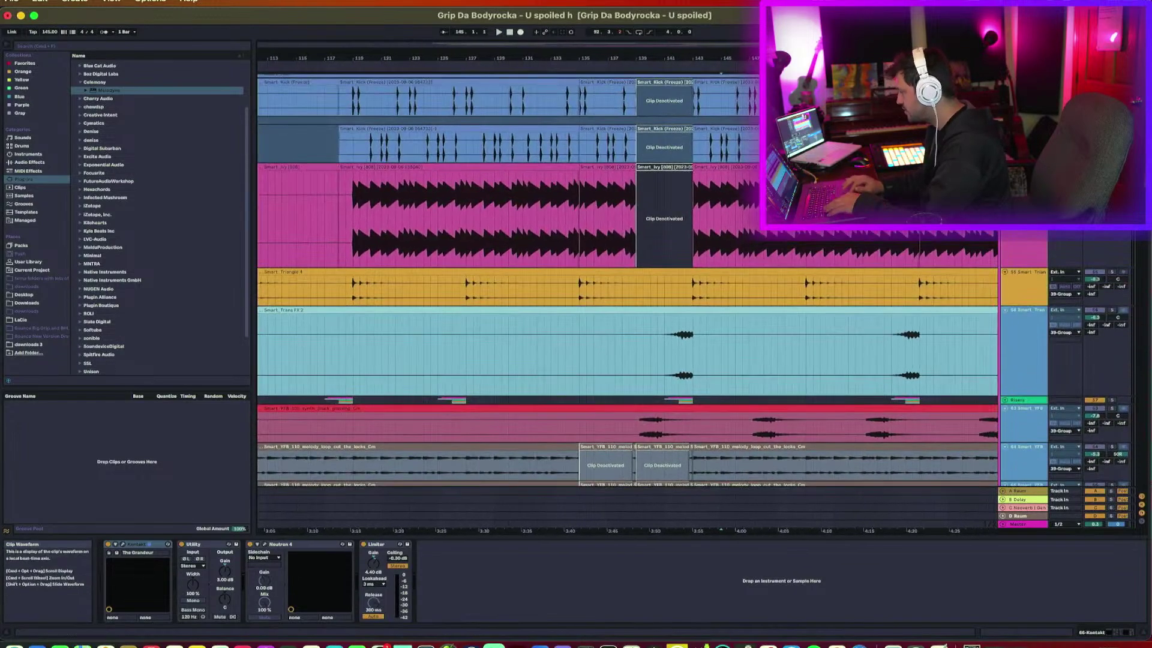
scroll(1105, 288, up, 3)
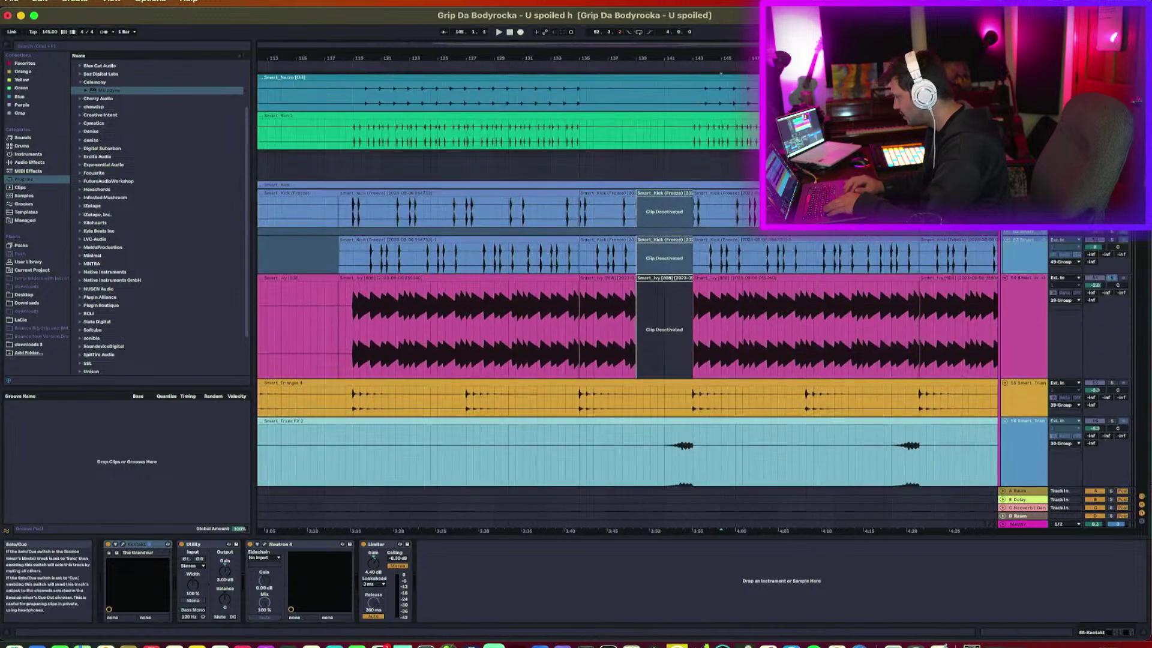
scroll(1105, 288, up, 10)
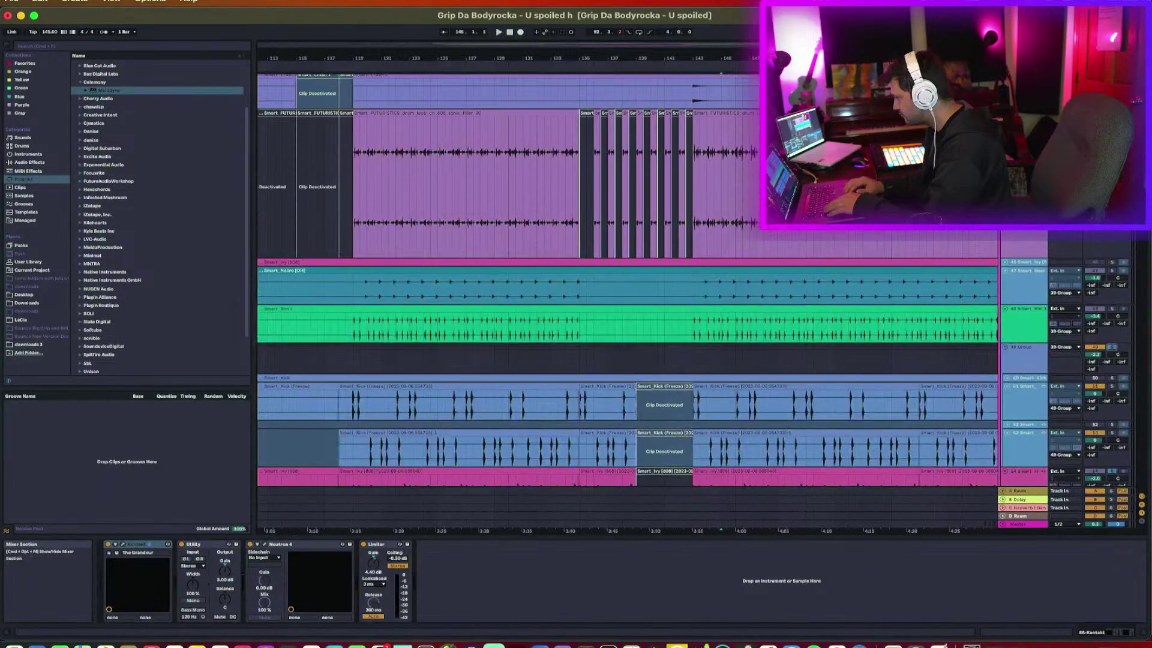
scroll(1106, 288, up, 2)
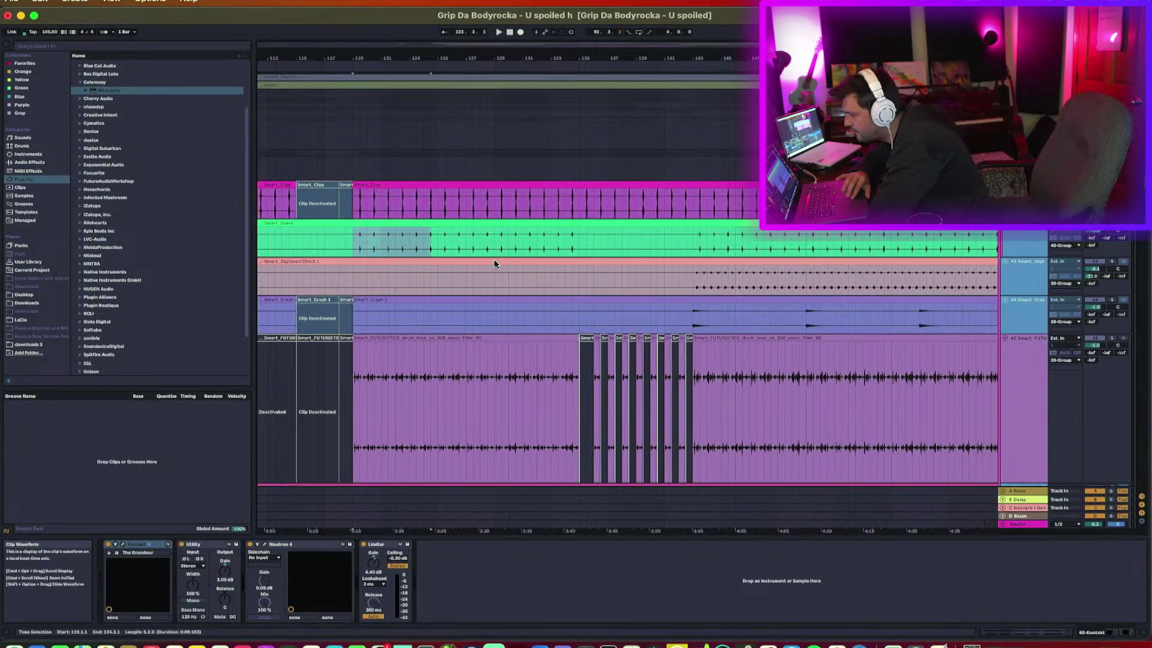
shift+click(517, 249)
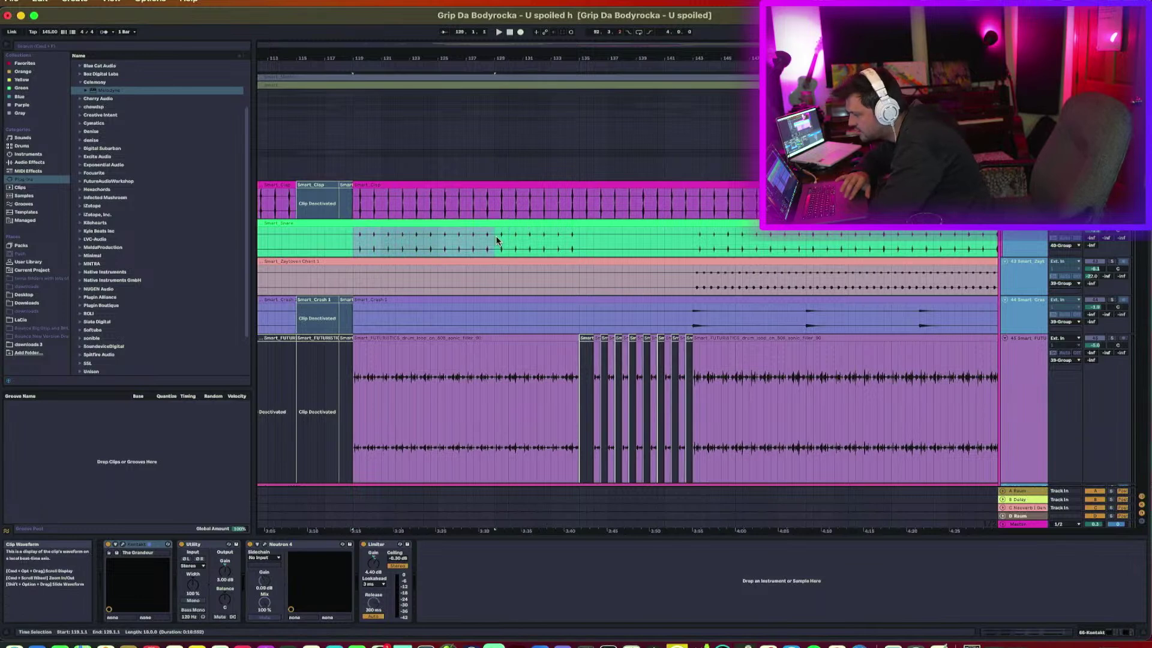
click(468, 222)
mouse_move(467, 222)
mouse_down()
mouse_move(682, 237)
mouse_move(706, 224)
mouse_up()
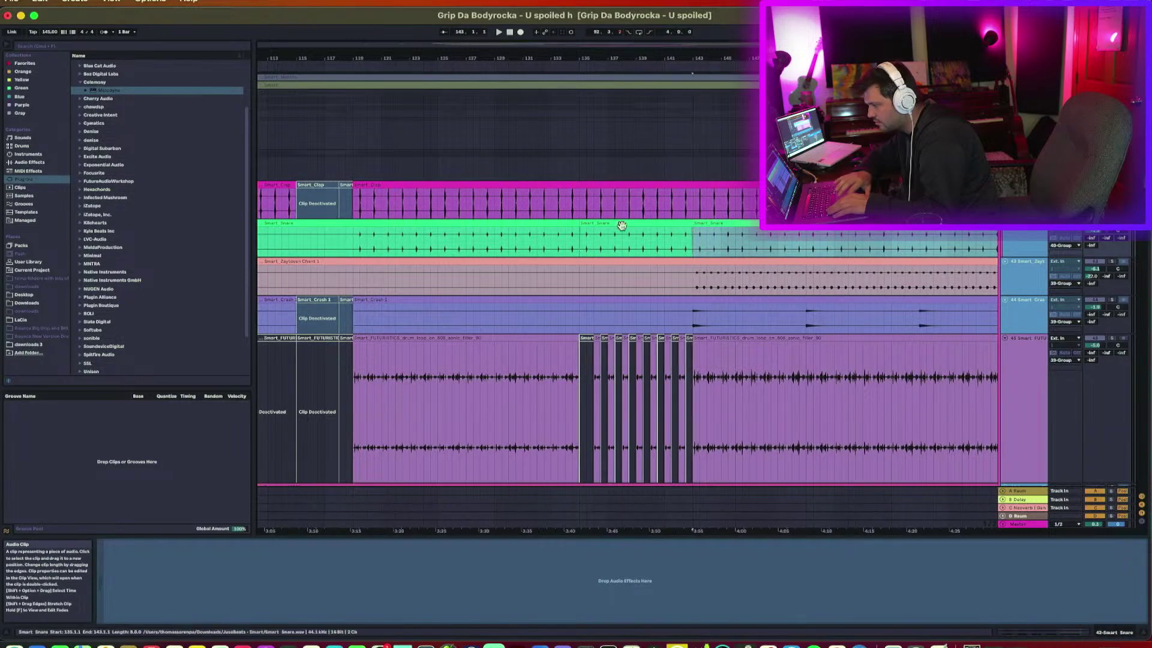
Play the arrangement from 132.3.1 to check the added snare section together with the drum loop.
click(545, 232)
key(space)
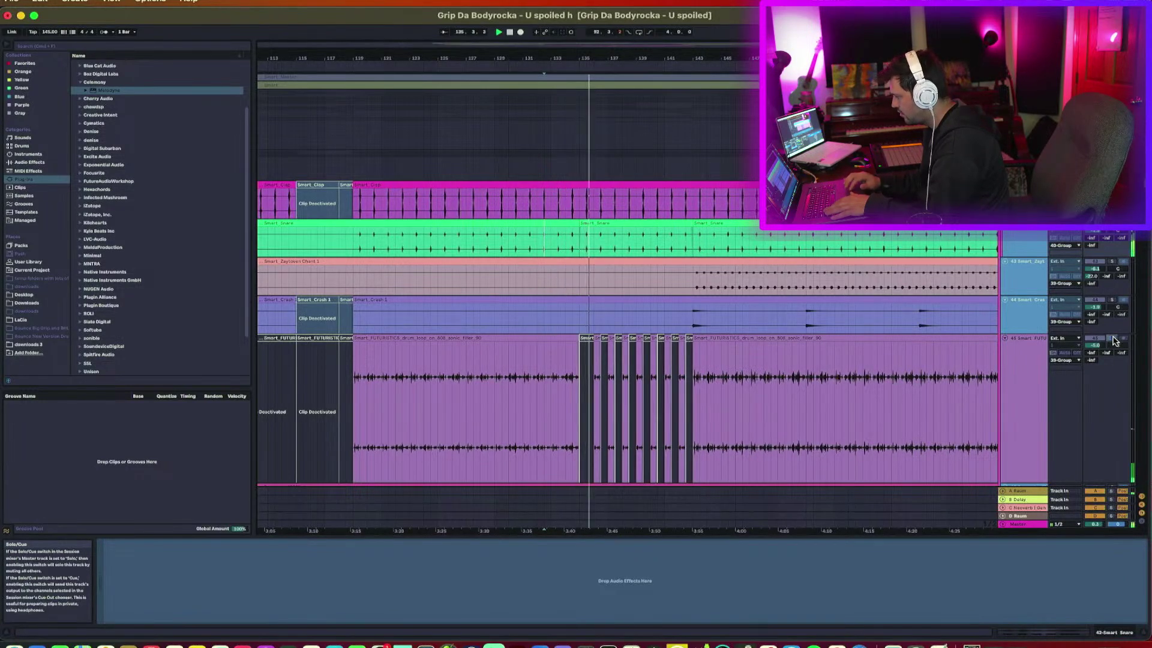
key(space)
key(space)
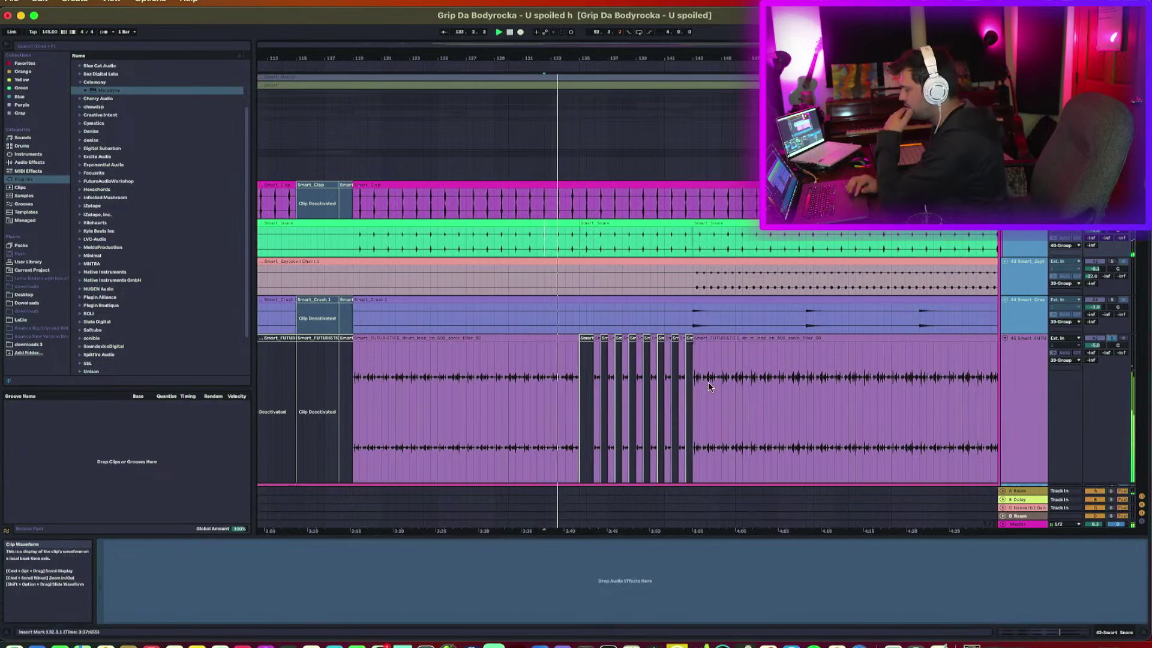
Arm the audio track set to Resampling at the end of the arrangement and start recording the mix from 39.1.1.
scroll(713, 391, down, 5)
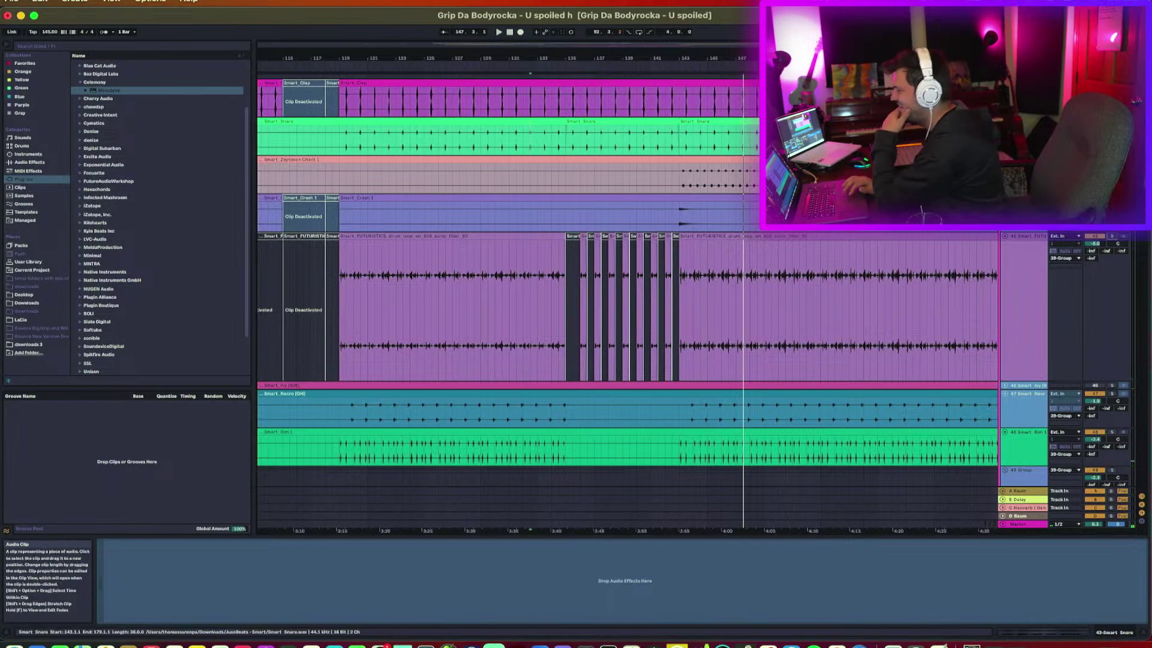
drag(654, 61, 653, 36)
scroll(813, 341, down, 15)
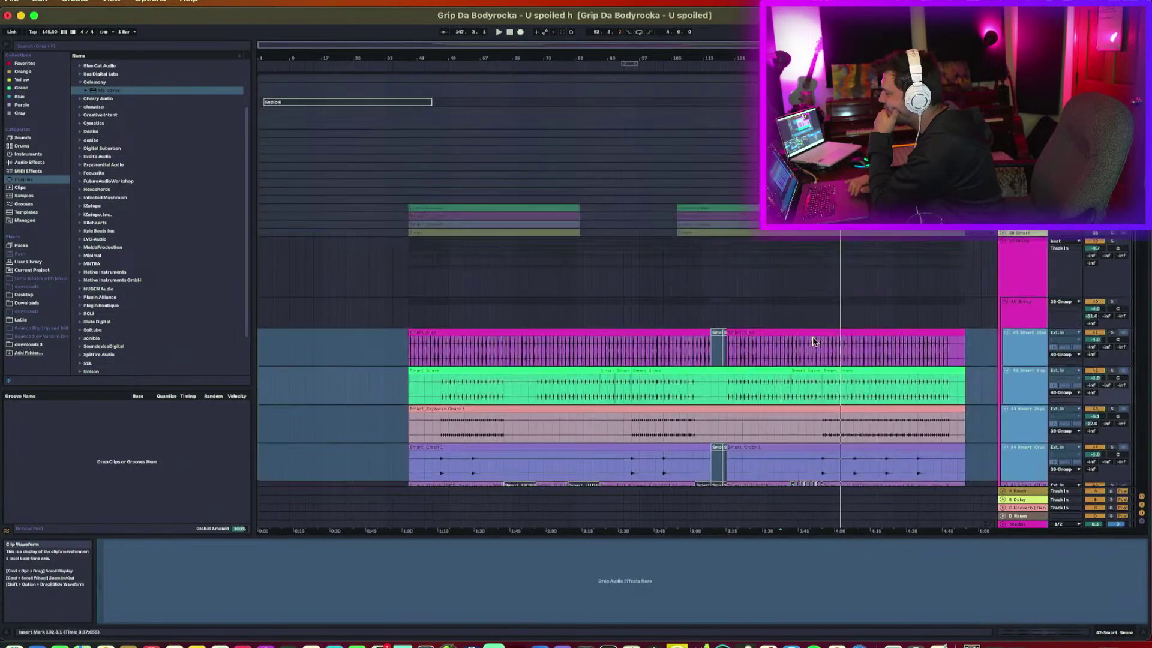
scroll(813, 337, down, 10)
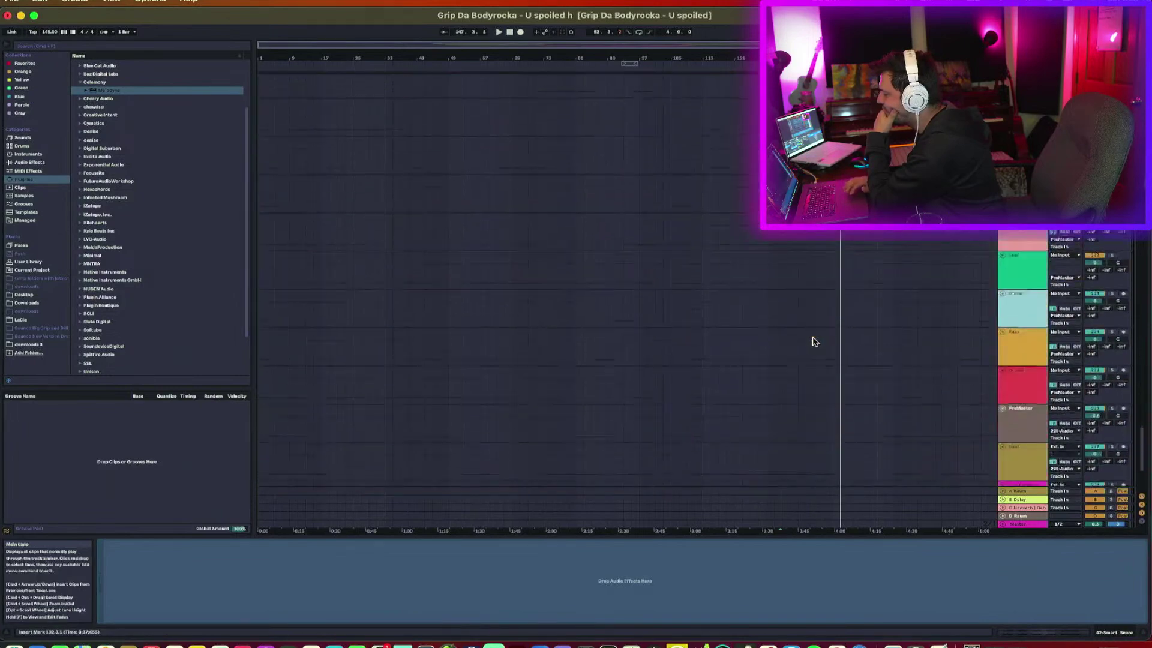
click(1088, 412)
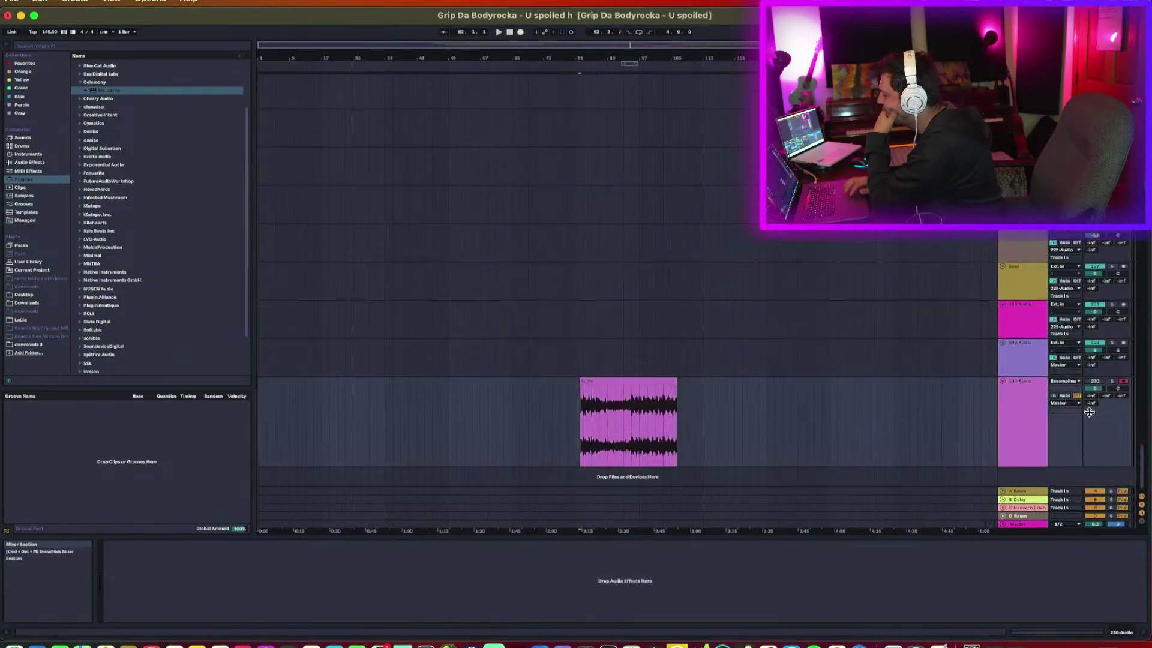
click(1123, 381)
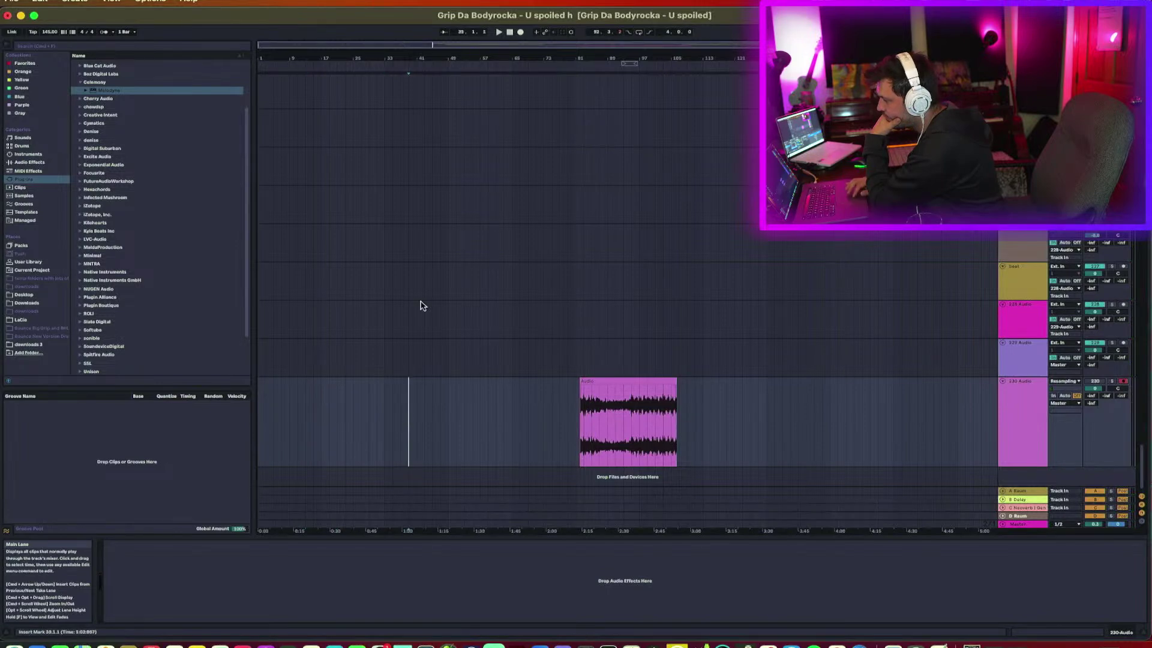
key(F9)
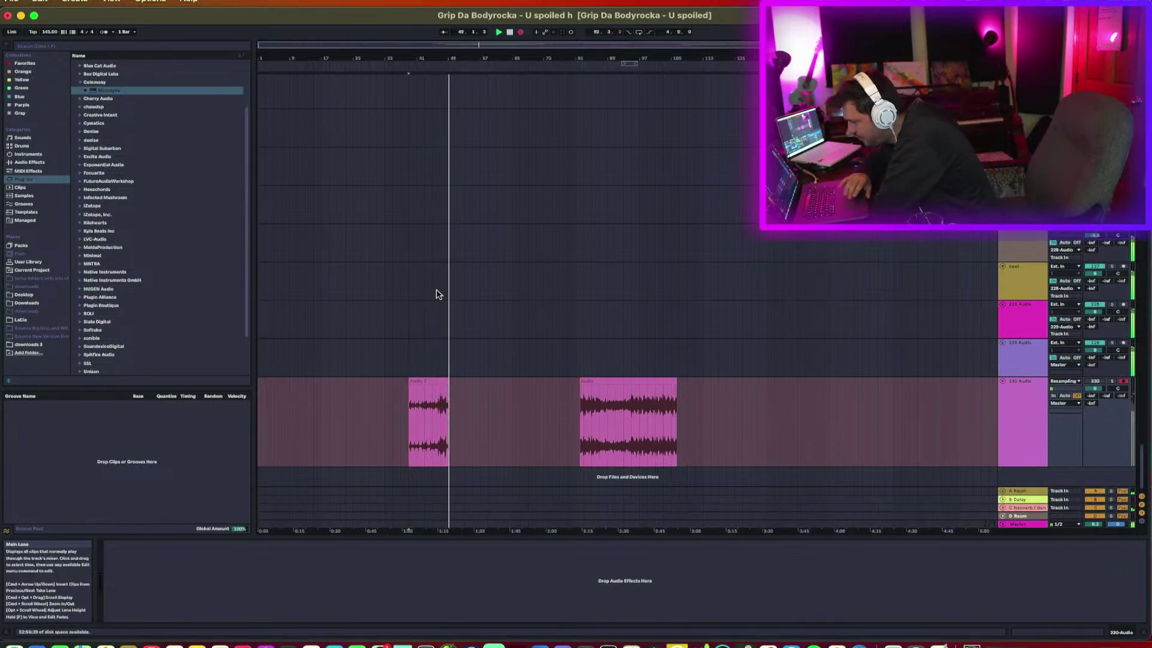
Monitor the resampled mix recording on the last audio track and stop it at about bar 79.
drag(434, 53, 518, 326)
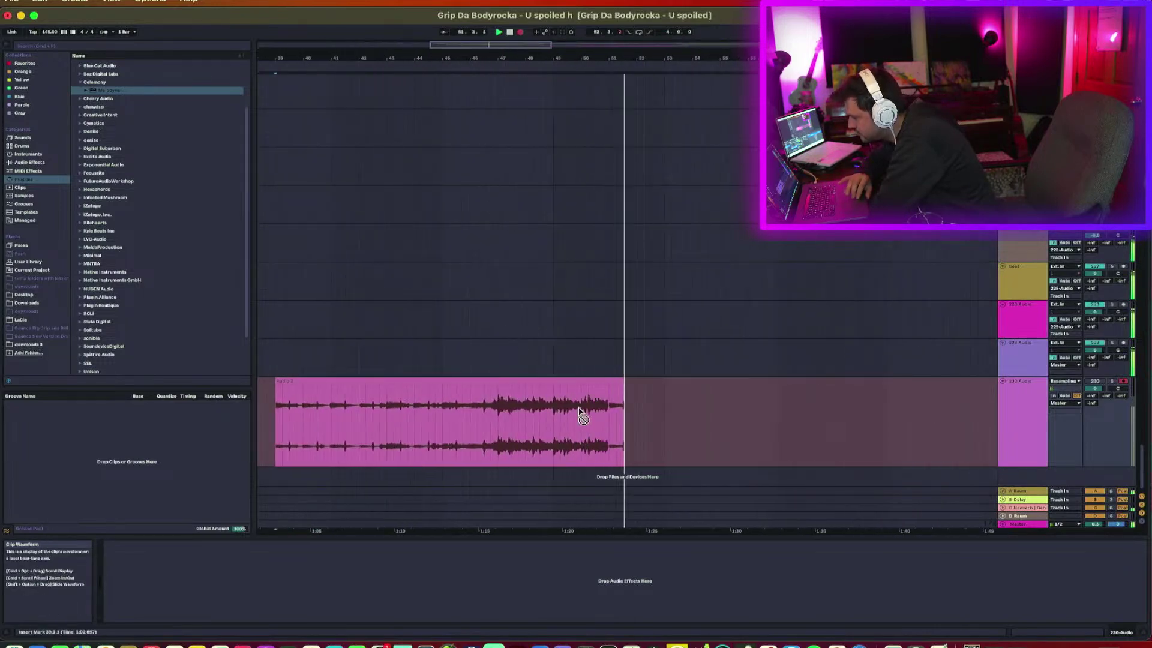
scroll(581, 415, right, 5)
scroll(581, 415, left, 15)
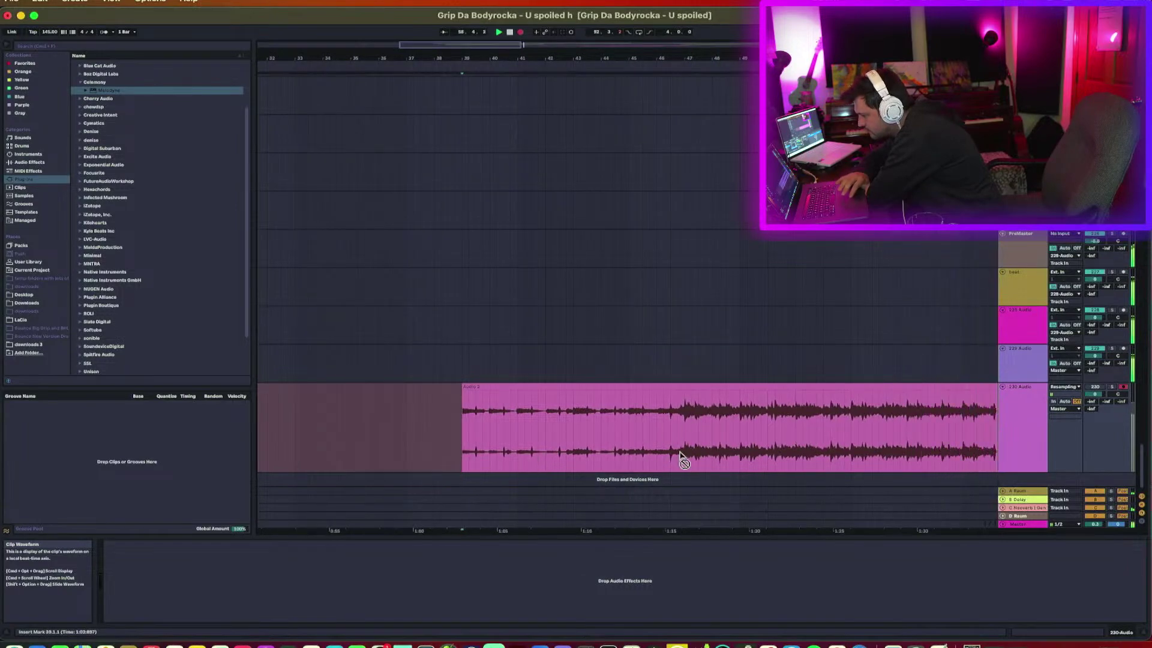
click(1001, 524)
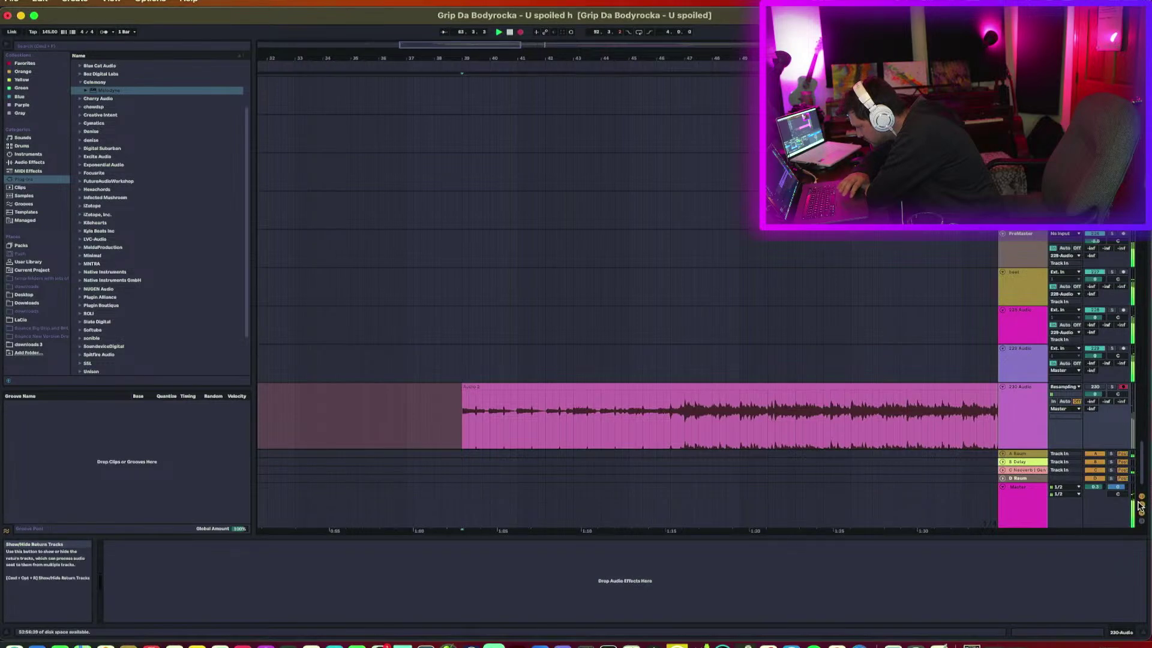
scroll(871, 341, down, 2)
scroll(872, 341, right, 10)
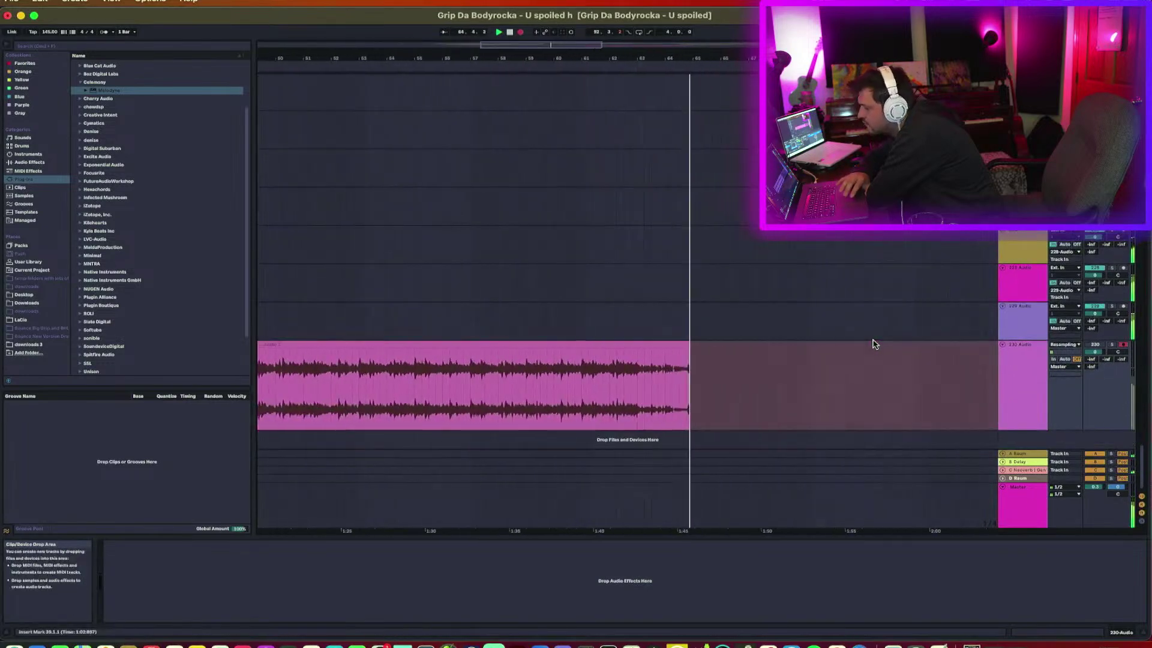
scroll(574, 217, down, 5)
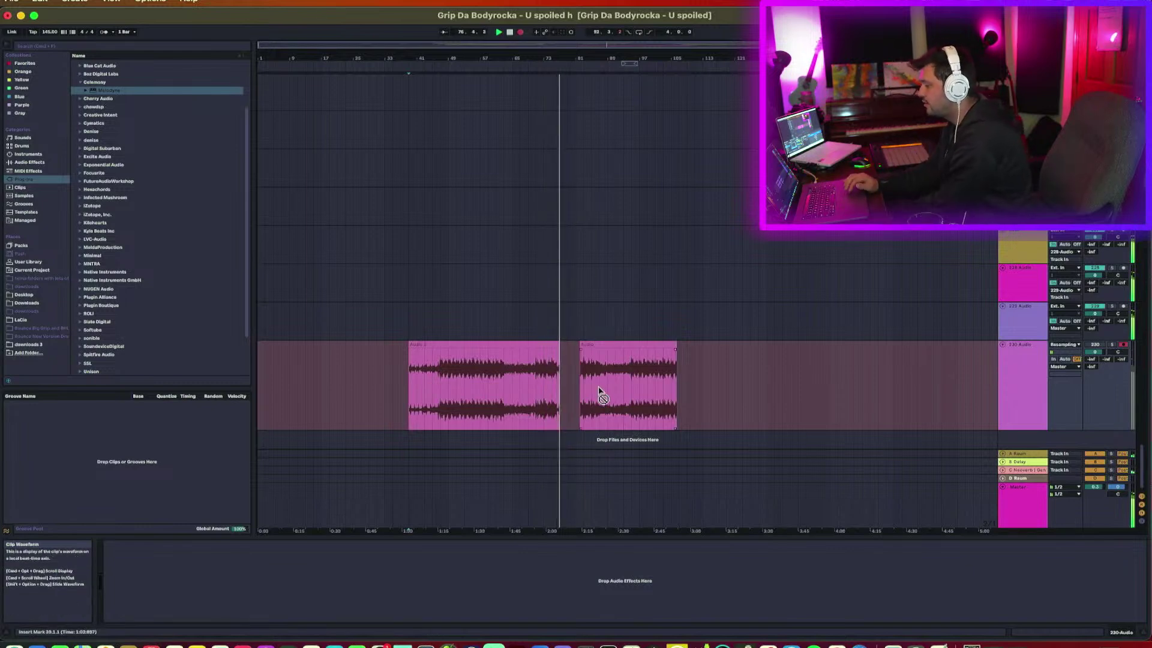
mouse_move(571, 58)
mouse_down()
mouse_move(571, 99)
mouse_move(566, 58)
mouse_up()
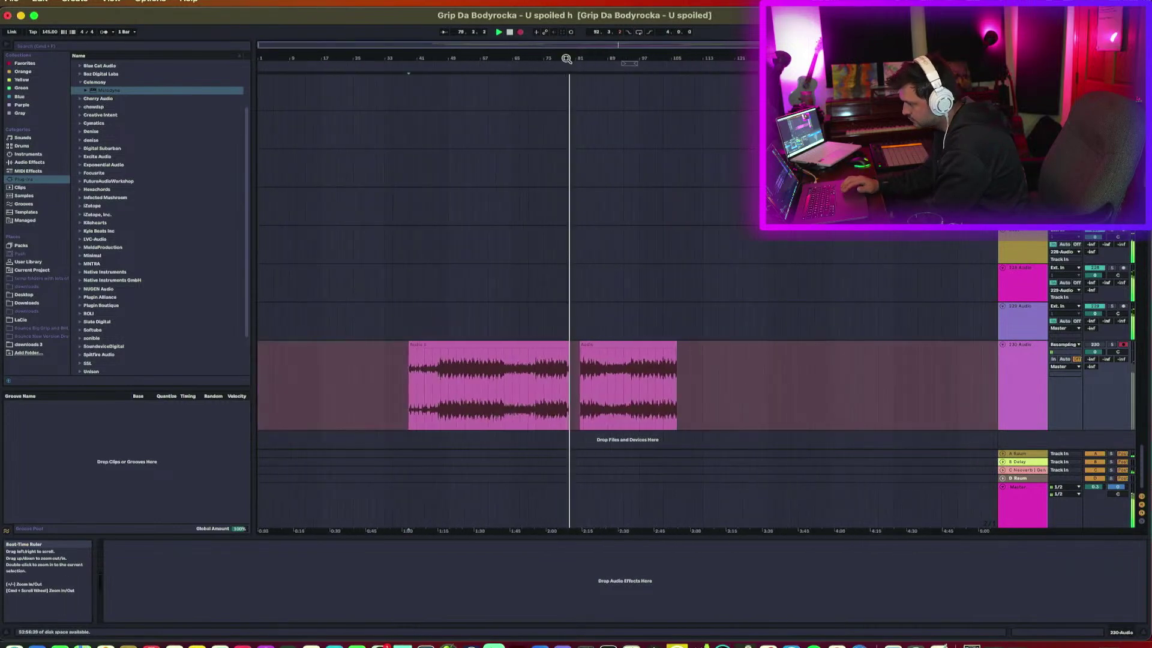
key(space)
Open the newly recorded clip, raise its gain, and magnify its waveform around bar 11 to examine the transients.
drag(461, 58, 569, 321)
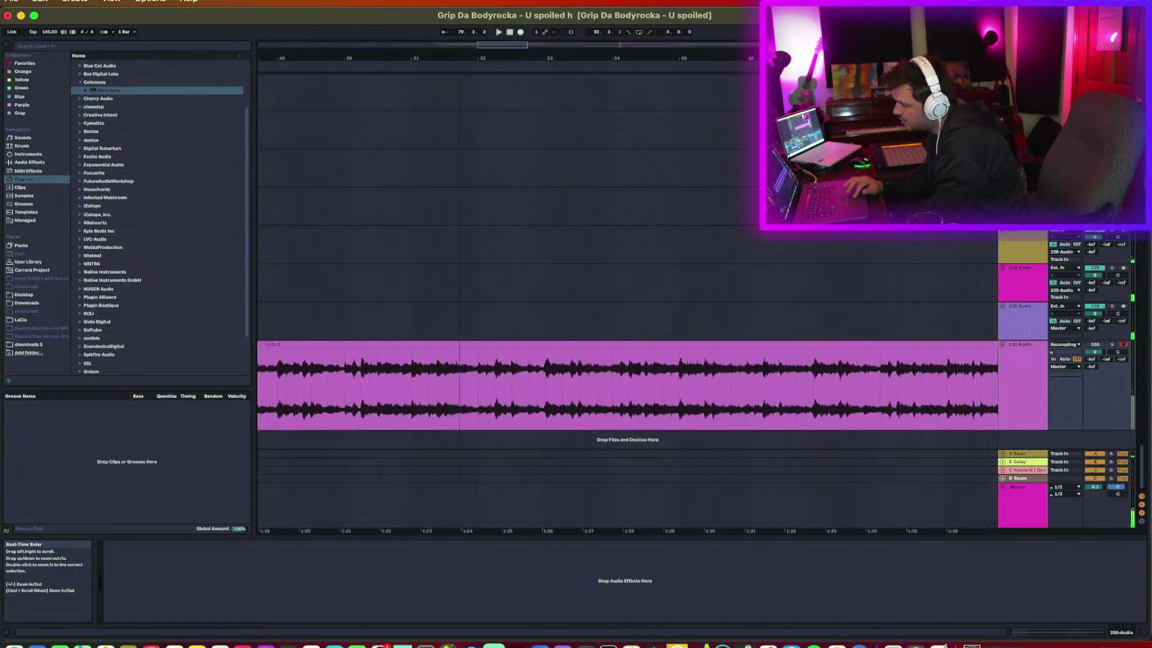
double_click(569, 343)
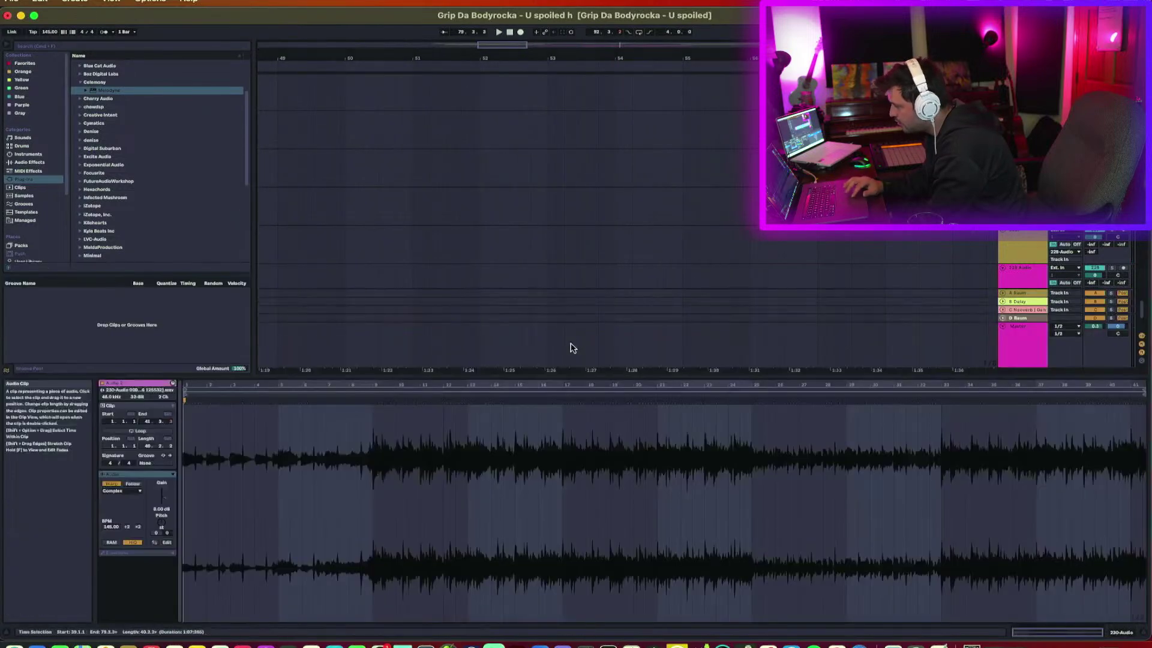
mouse_move(160, 504)
mouse_down()
mouse_move(162, 473)
mouse_move(164, 491)
mouse_up()
mouse_move(439, 57)
mouse_down()
mouse_move(439, 144)
mouse_move(439, 36)
mouse_up()
drag(430, 386, 430, 468)
mouse_move(153, 491)
mouse_down()
mouse_move(153, 511)
mouse_move(153, 491)
mouse_up()
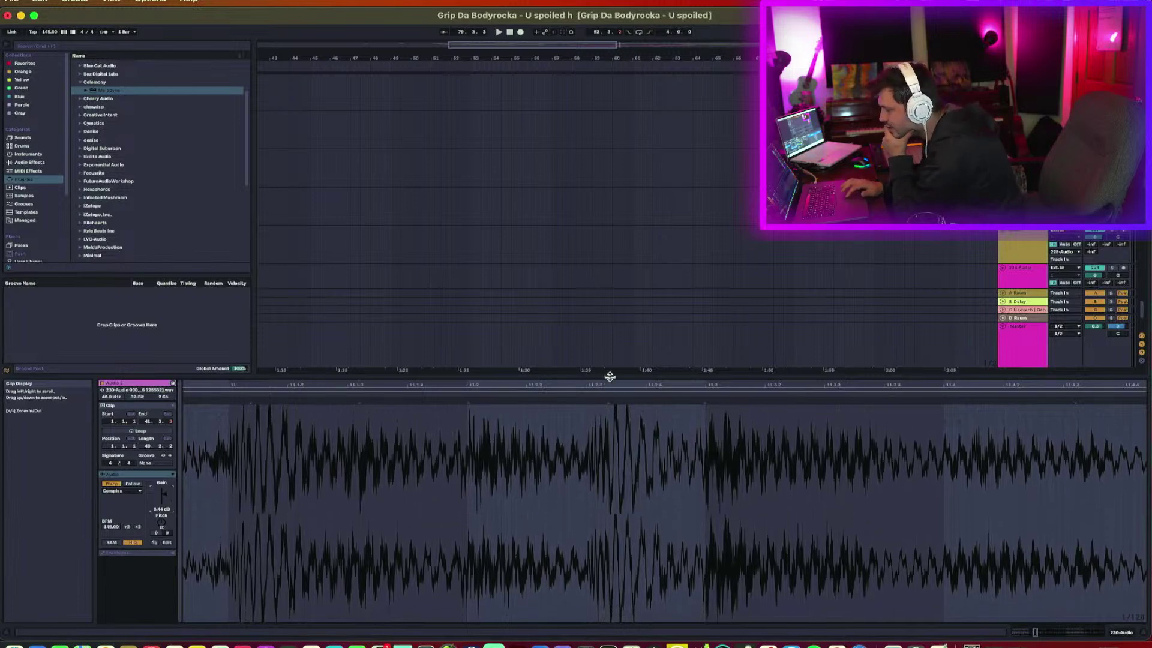
Make the recorded clip's track taller, reset the clip's gain to 0 dB, and shrink the clip view.
drag(610, 374, 620, 445)
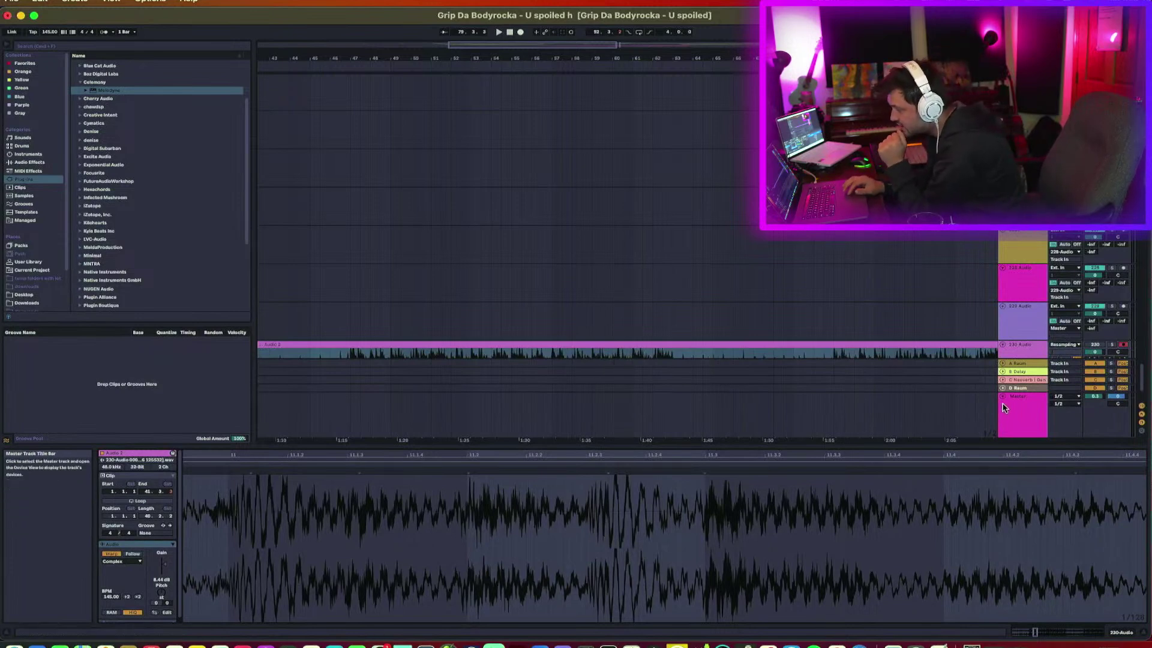
drag(1002, 359, 1001, 396)
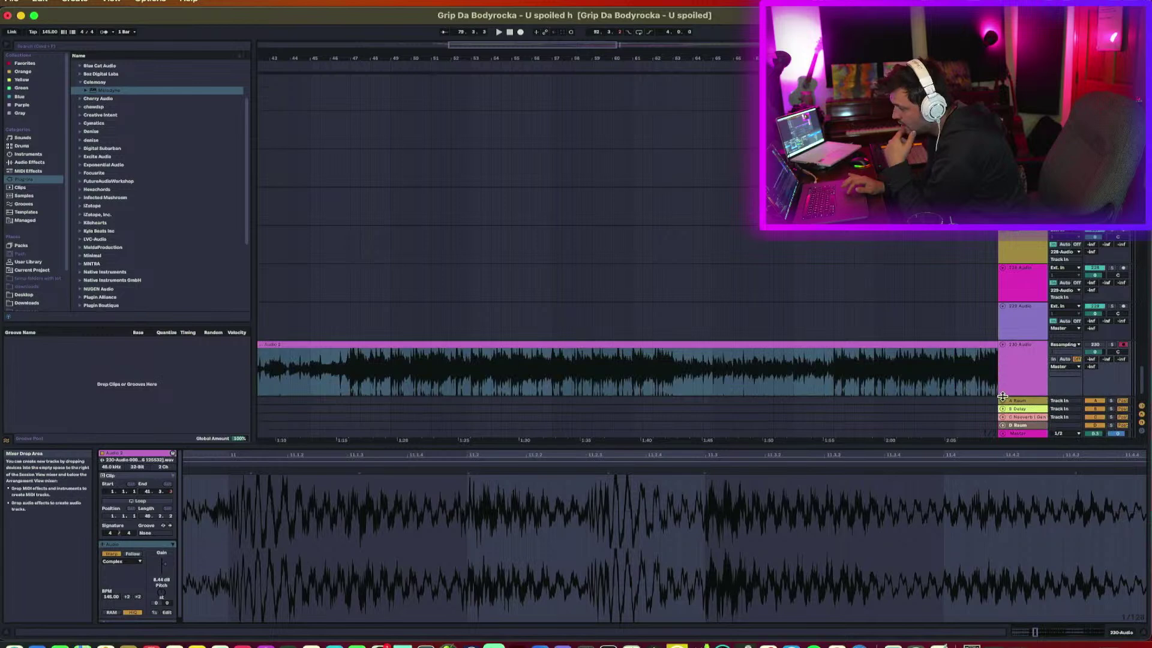
double_click(979, 446)
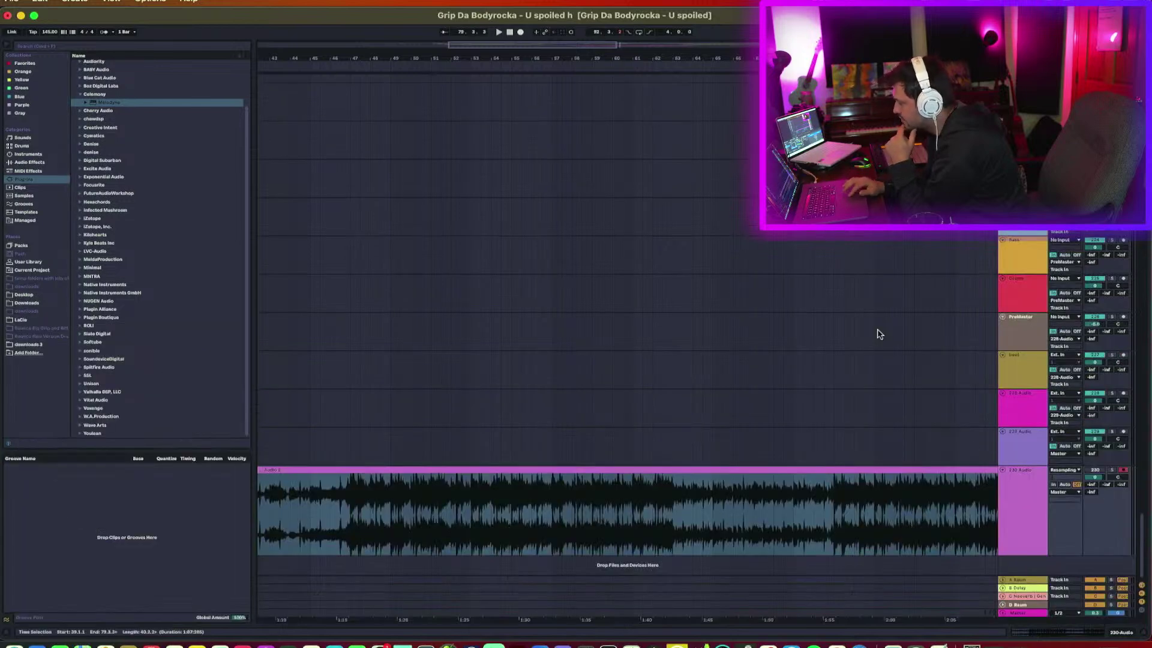
double_click(873, 489)
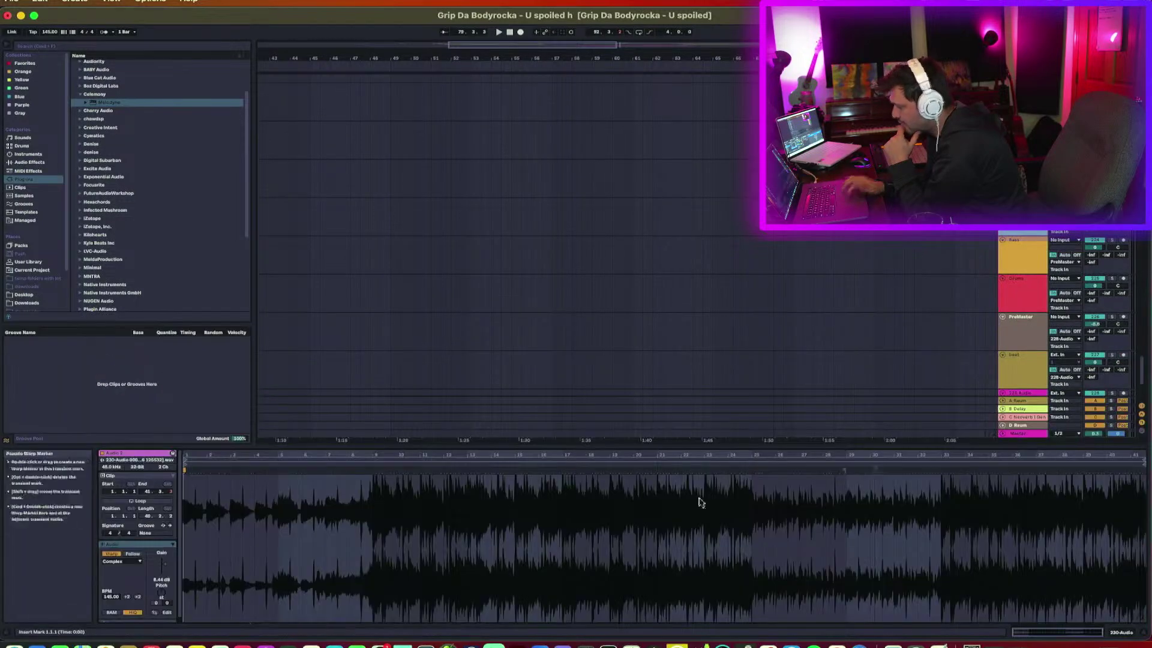
double_click(164, 567)
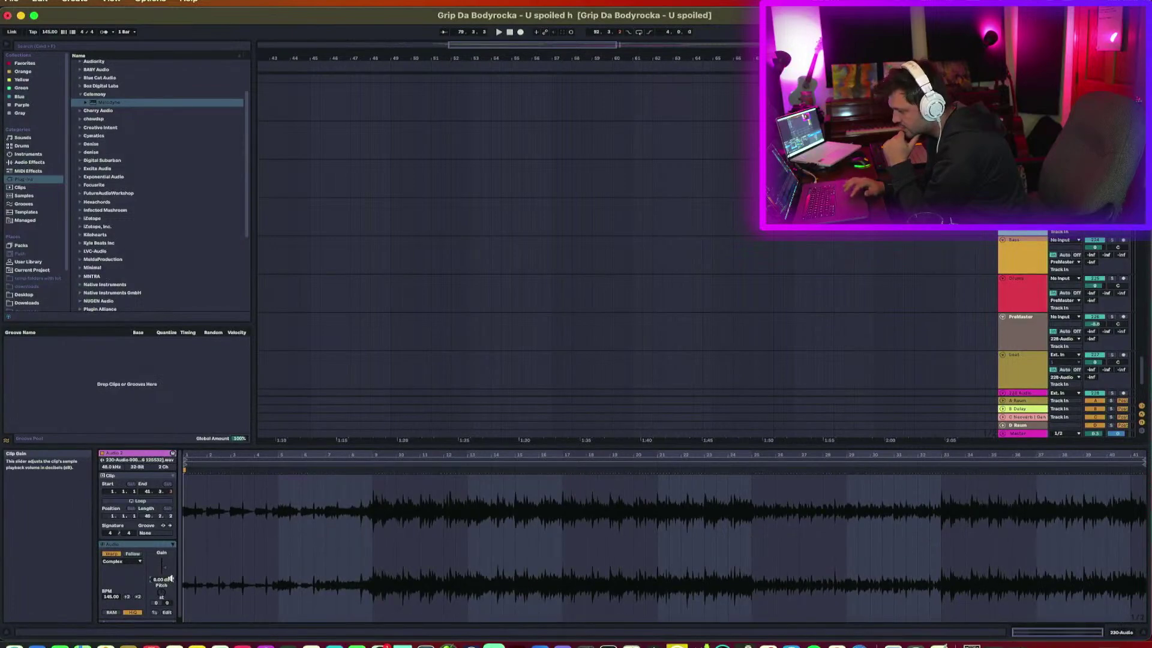
double_click(690, 54)
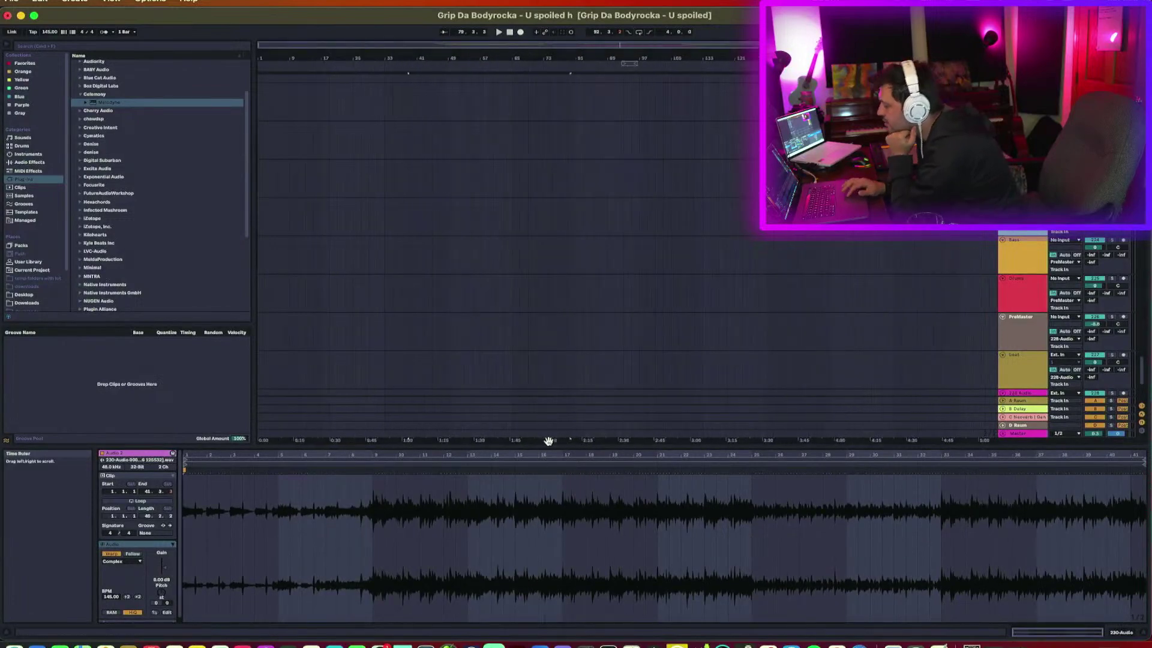
drag(548, 447, 536, 540)
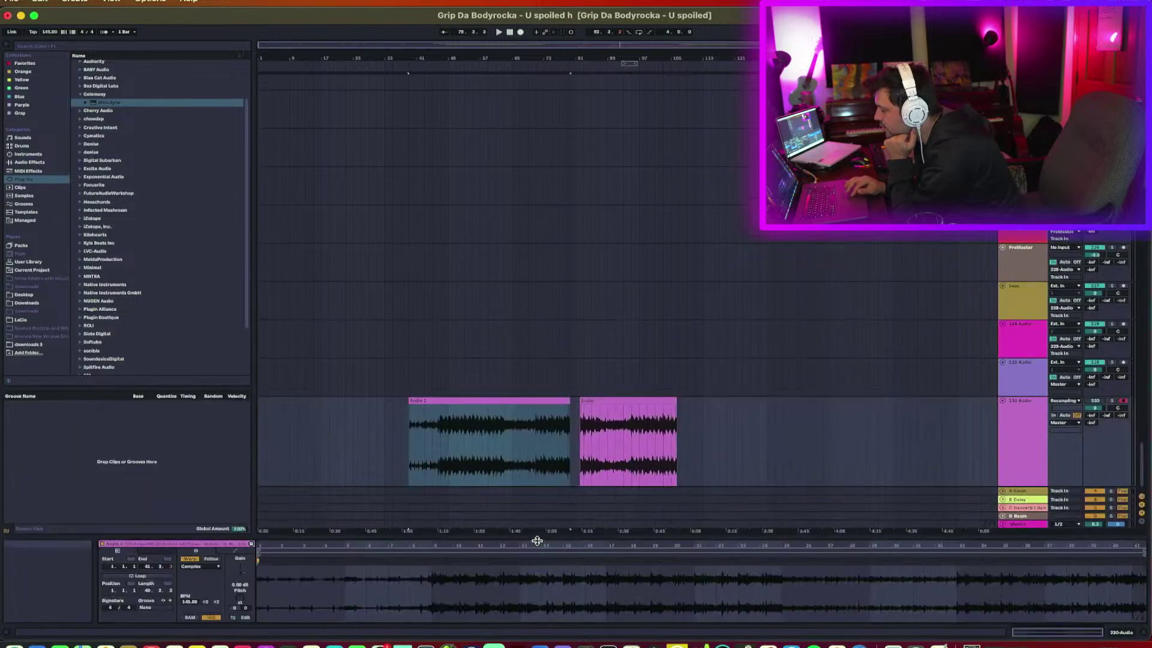
Play the kick and 808 tracks from bar 47 and examine their waveforms around bar 58.
scroll(549, 456, up, 10)
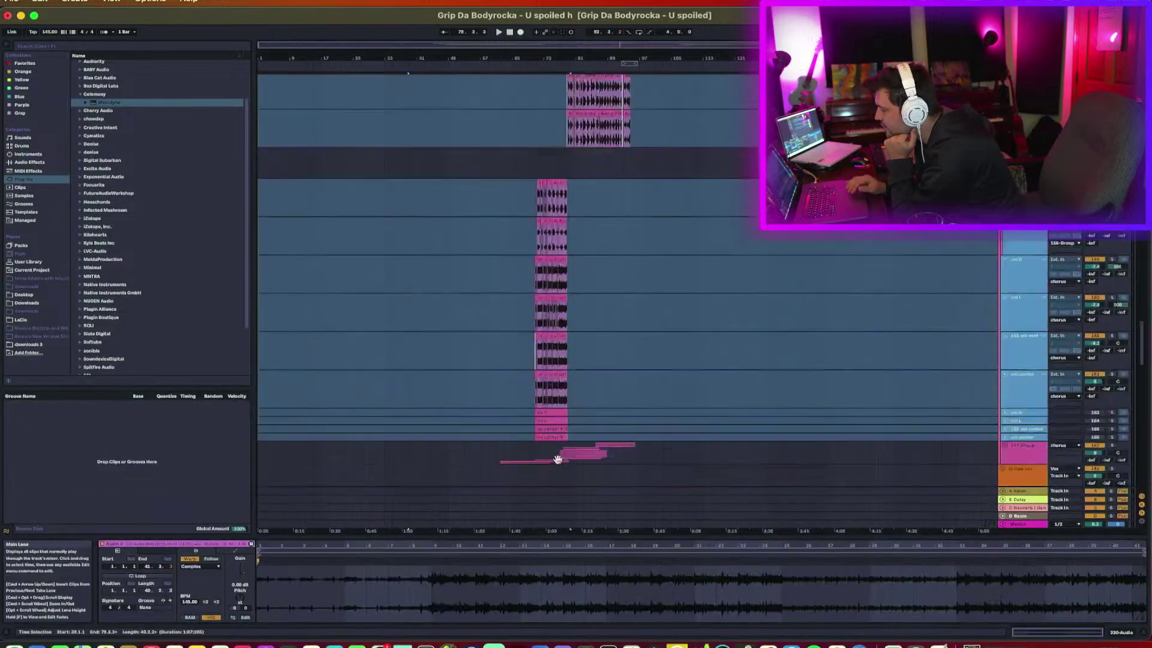
scroll(549, 456, up, 15)
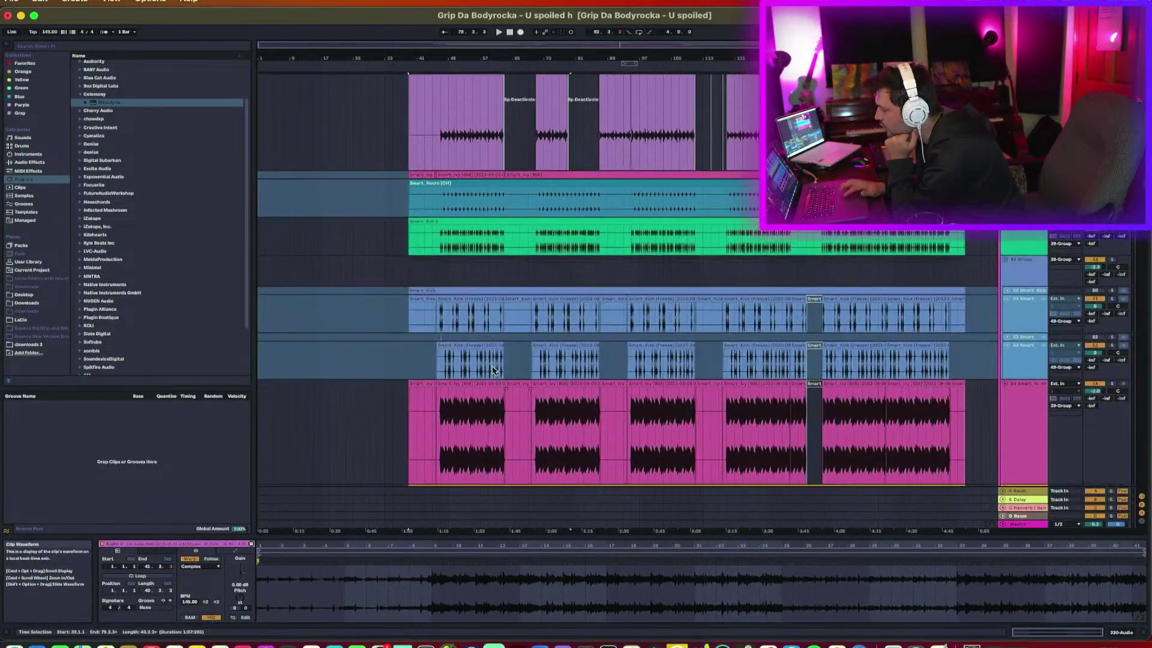
click(440, 359)
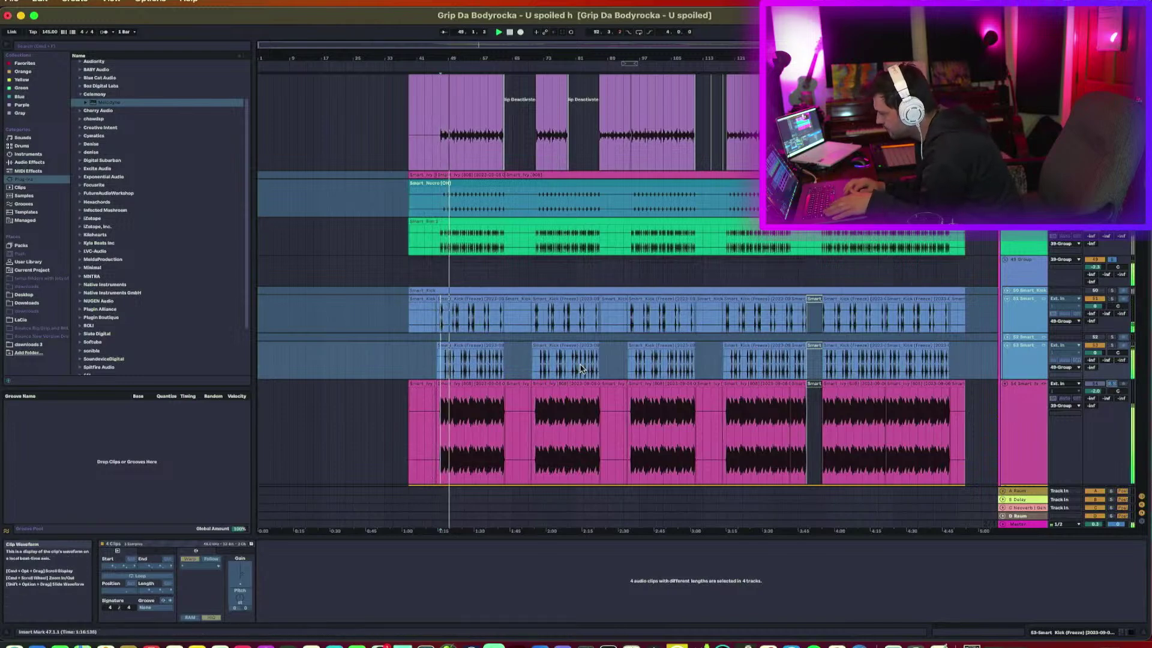
drag(448, 55, 413, 57)
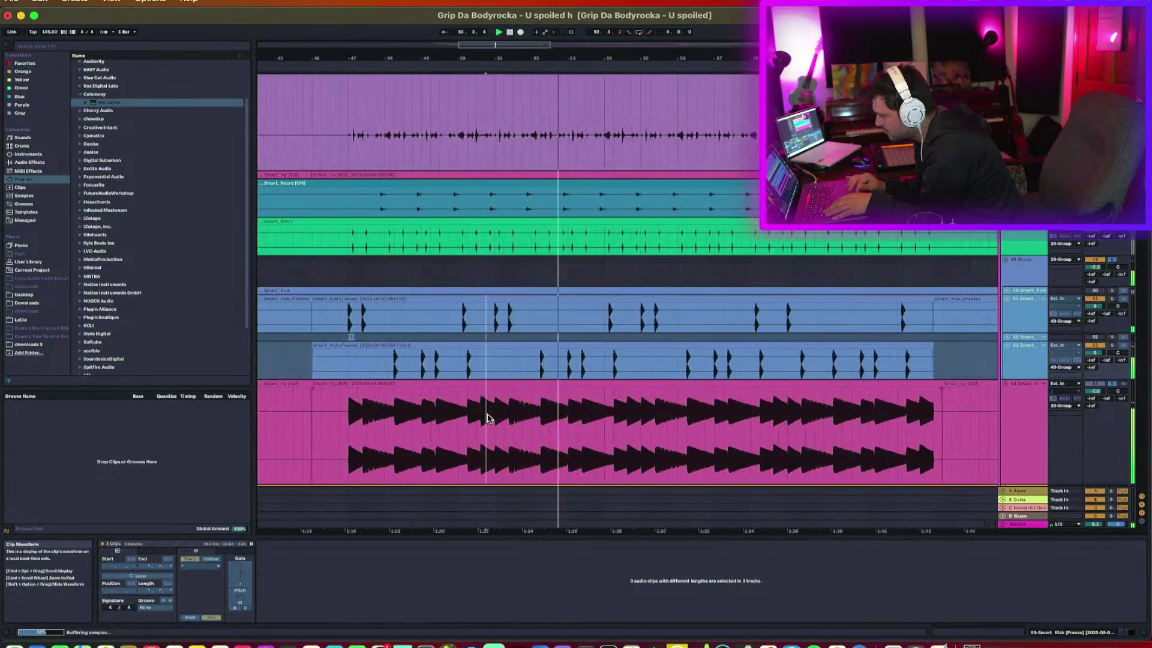
click(452, 418)
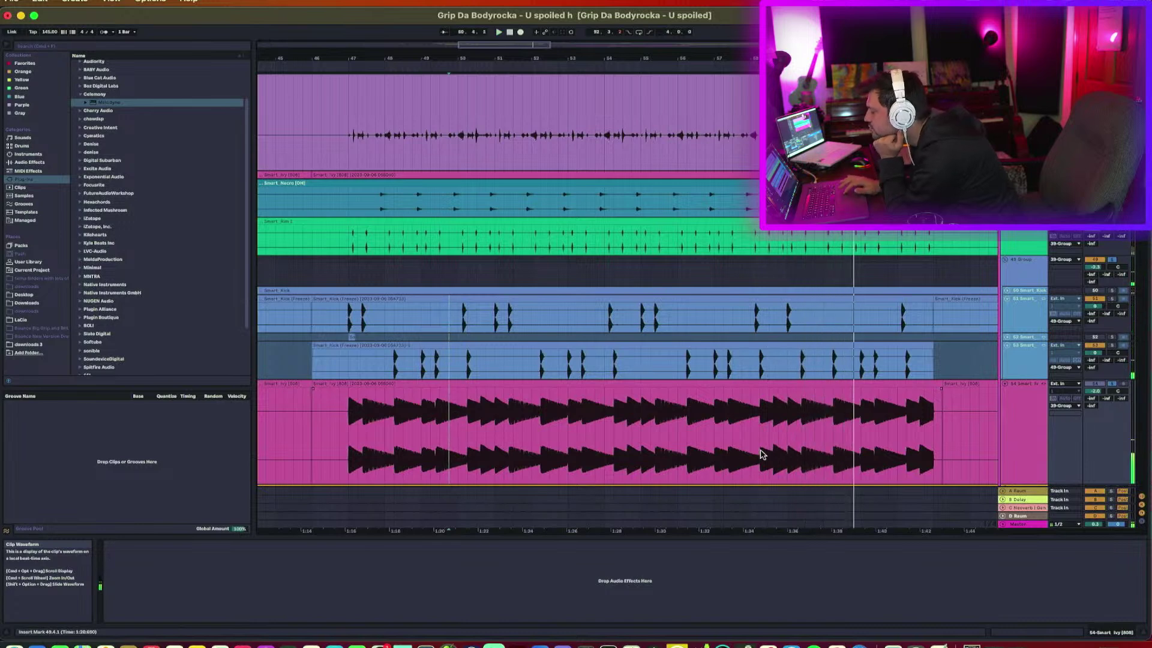
key(space)
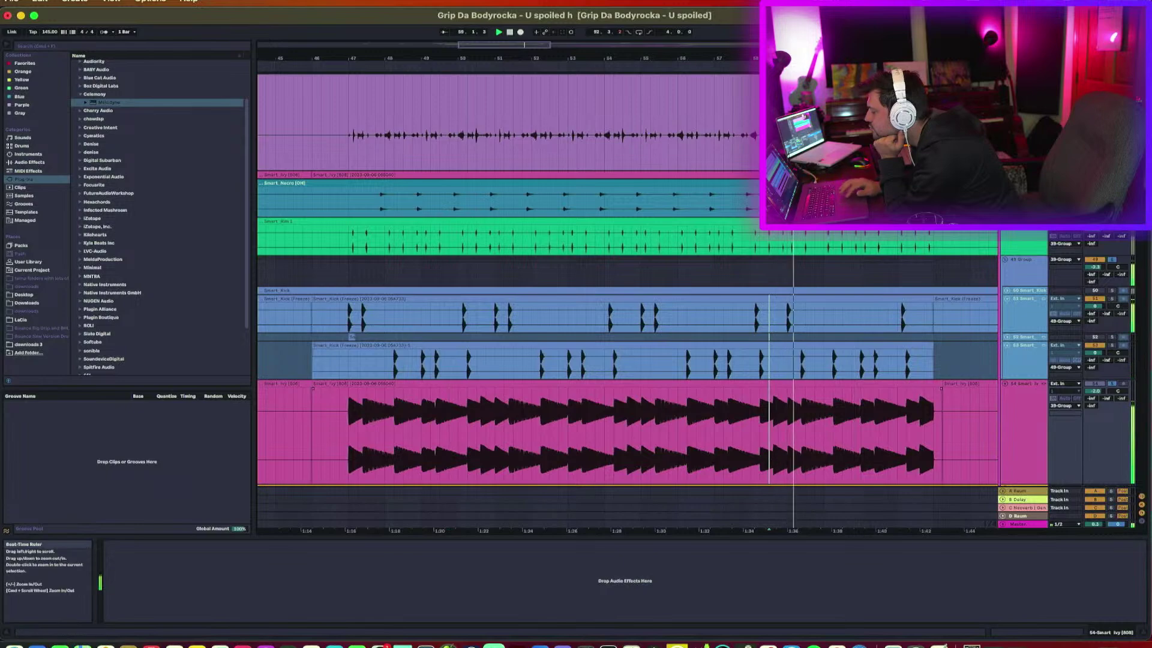
drag(777, 58, 776, 144)
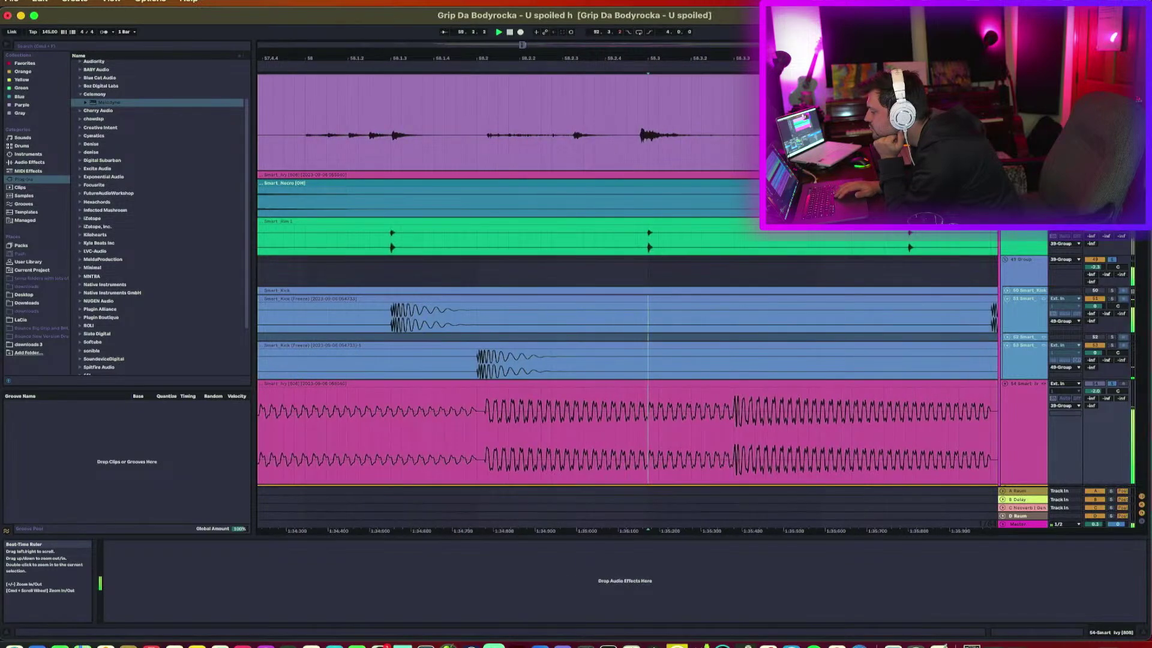
mouse_move(553, 59)
mouse_down()
mouse_move(553, 42)
mouse_move(553, 58)
mouse_up()
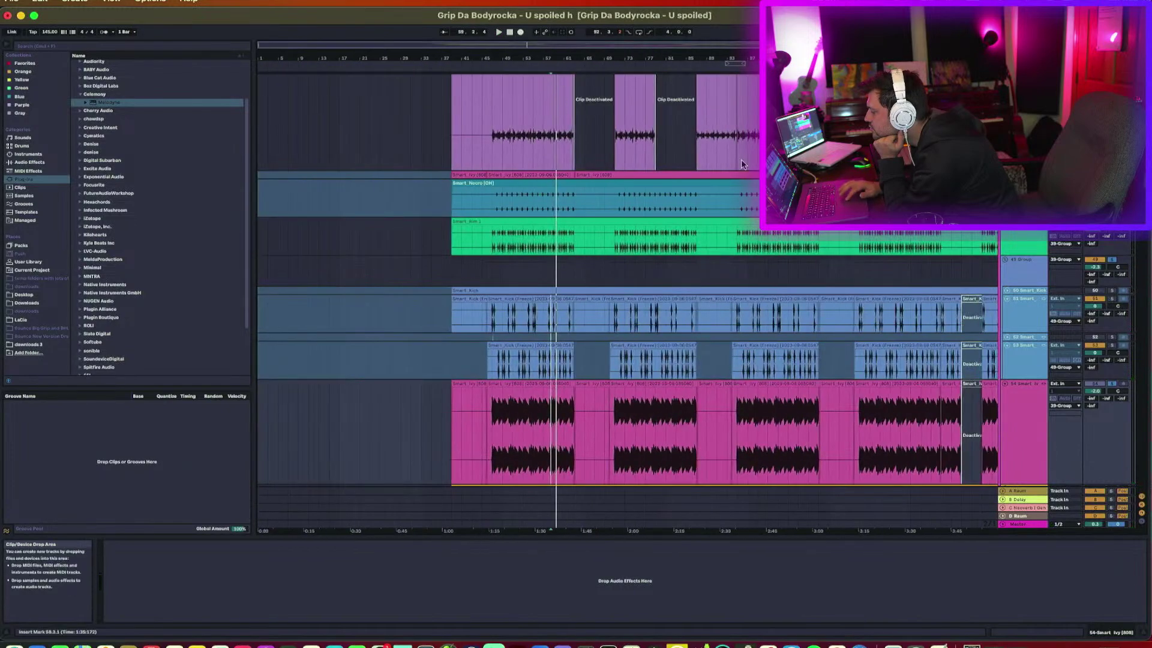
Insert an audio track above the kick group and set its input to Resampling.
drag(630, 56, 966, 244)
click(1027, 246)
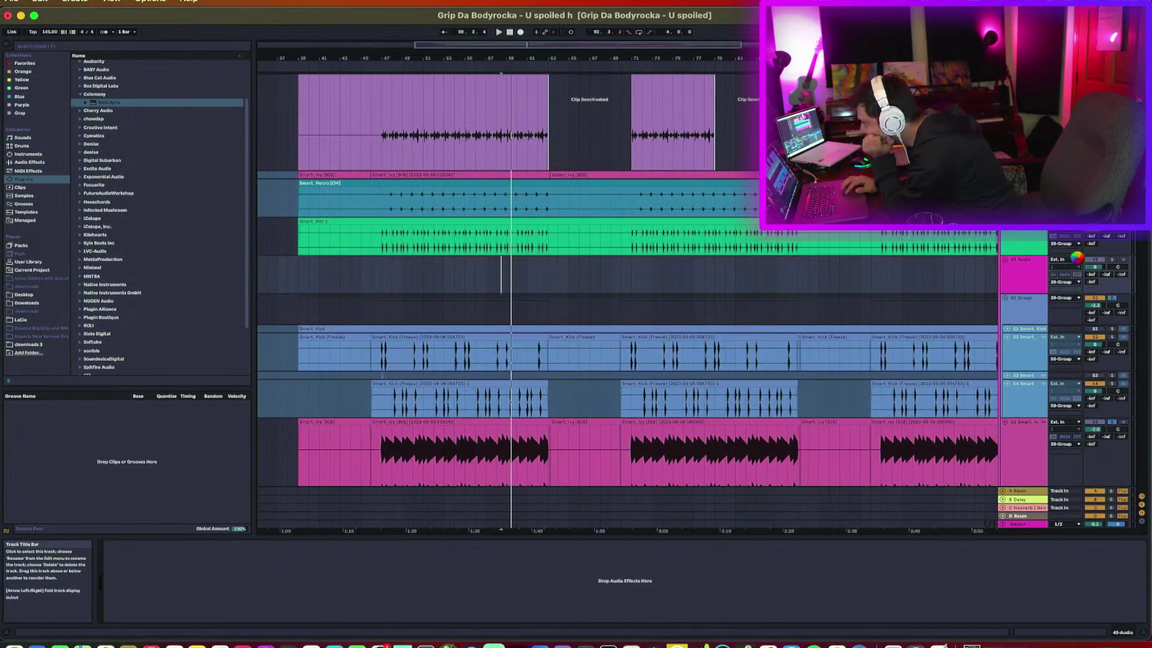
click(1078, 257)
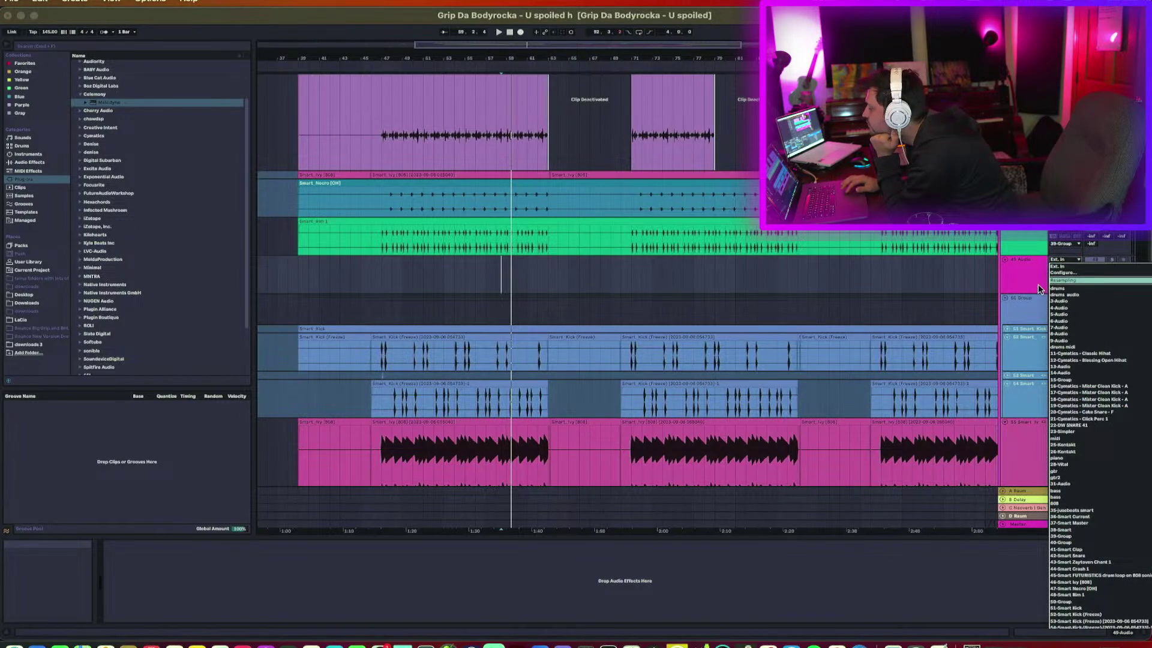
click(1062, 280)
Record the playback onto the new resampling track from 58.3.1 to about bar 63, making the track taller.
key(space)
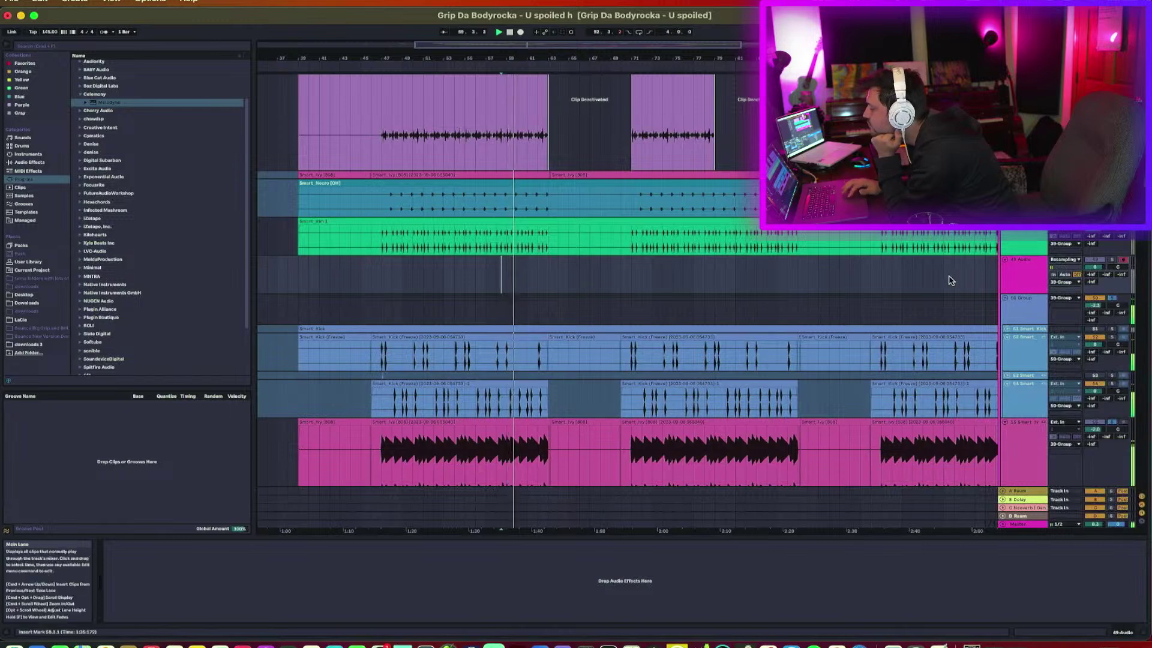
click(521, 34)
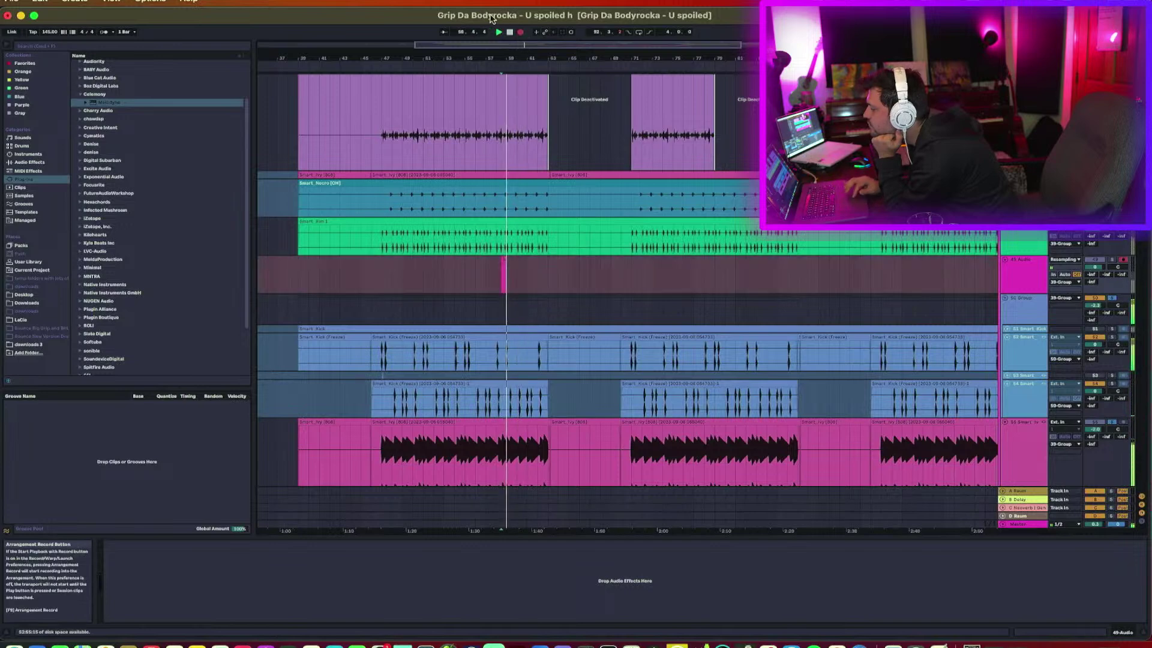
drag(449, 58, 450, 78)
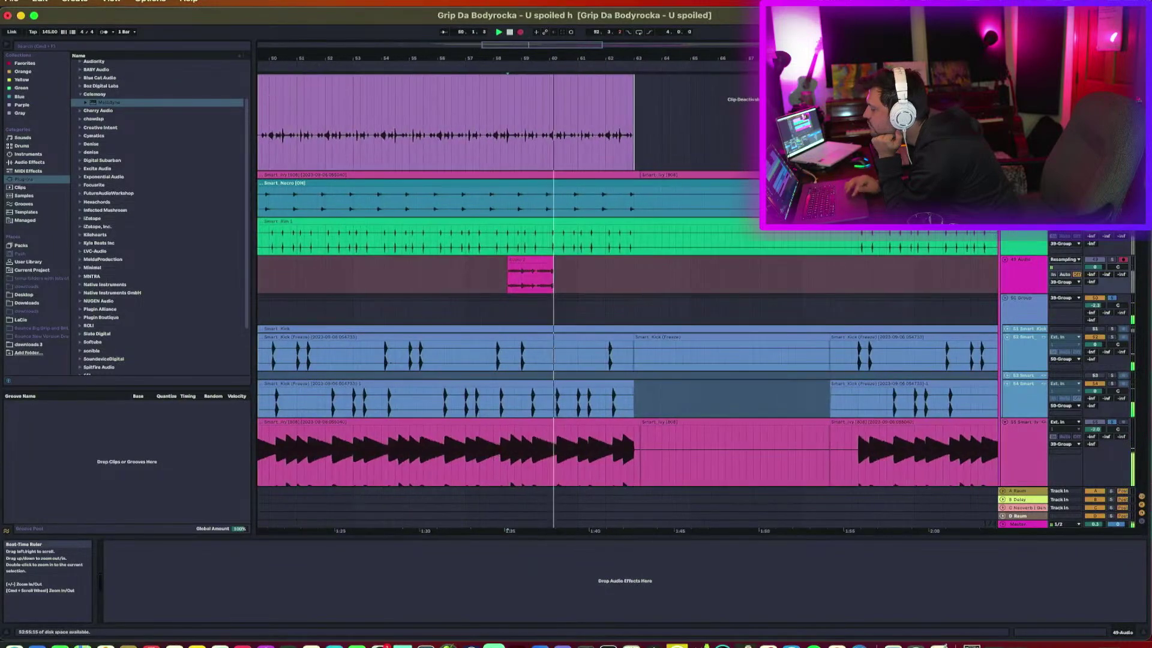
click(1023, 276)
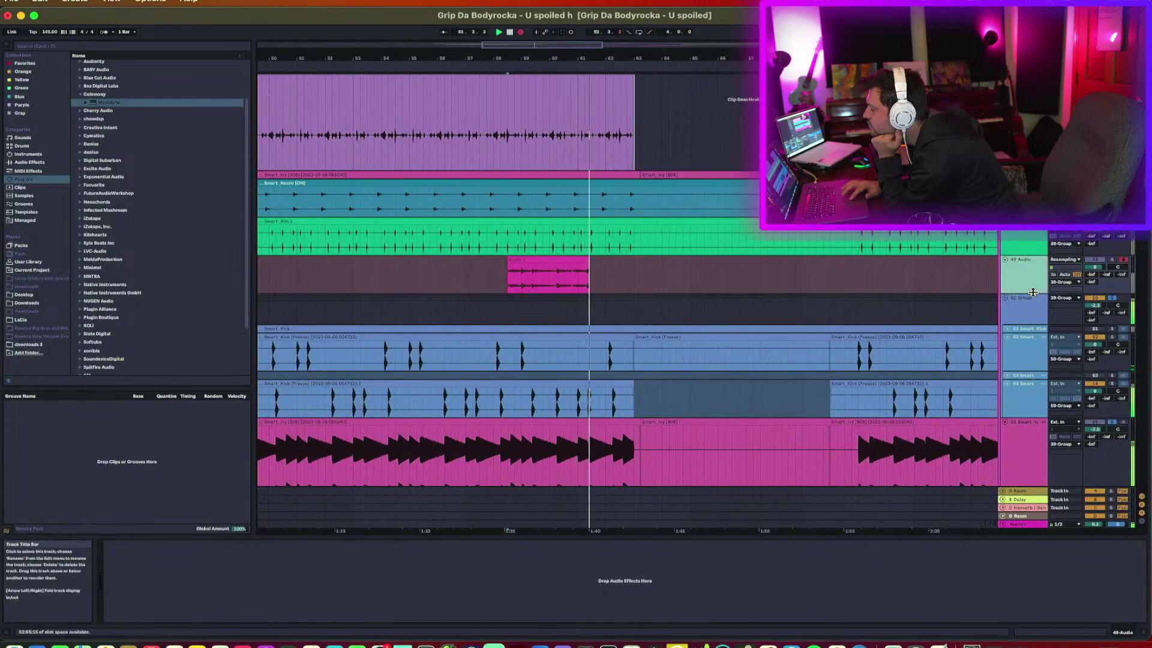
key(Right)
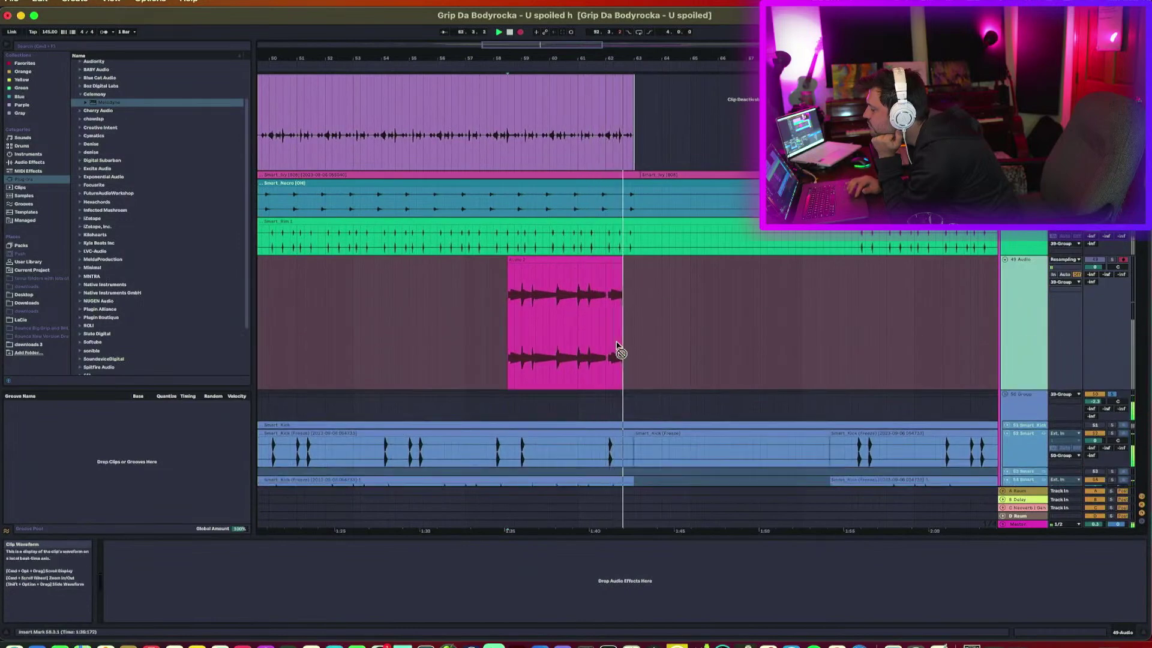
key(F9)
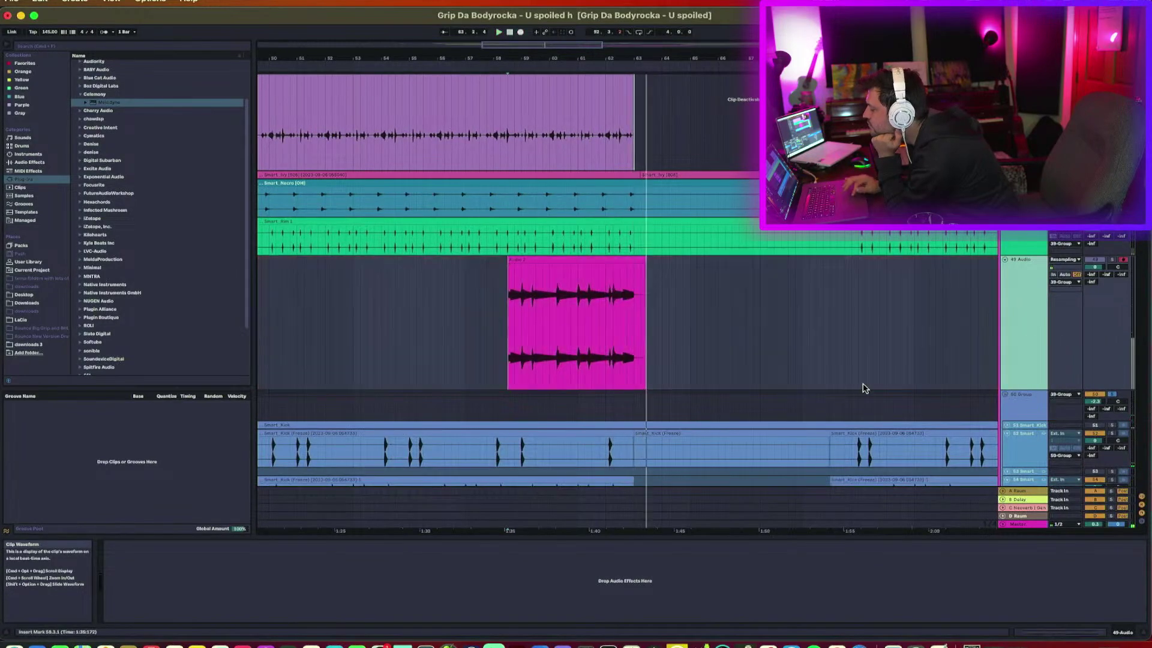
Select the kick group track below the new recording and toggle its solo.
scroll(864, 387, down, 5)
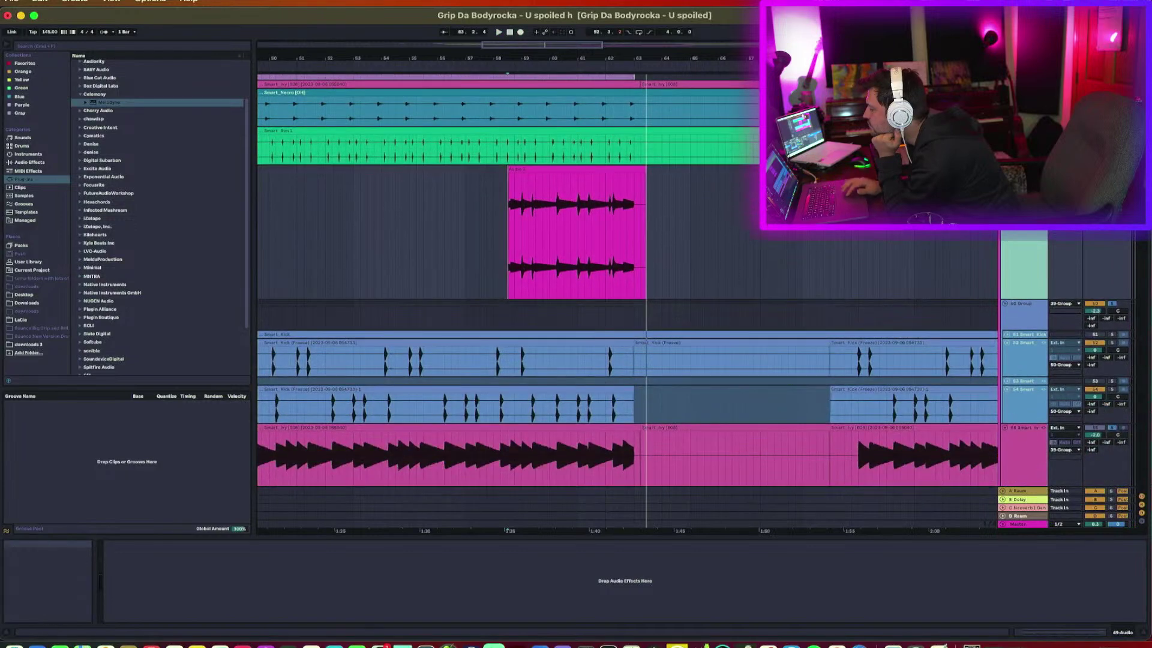
click(1033, 311)
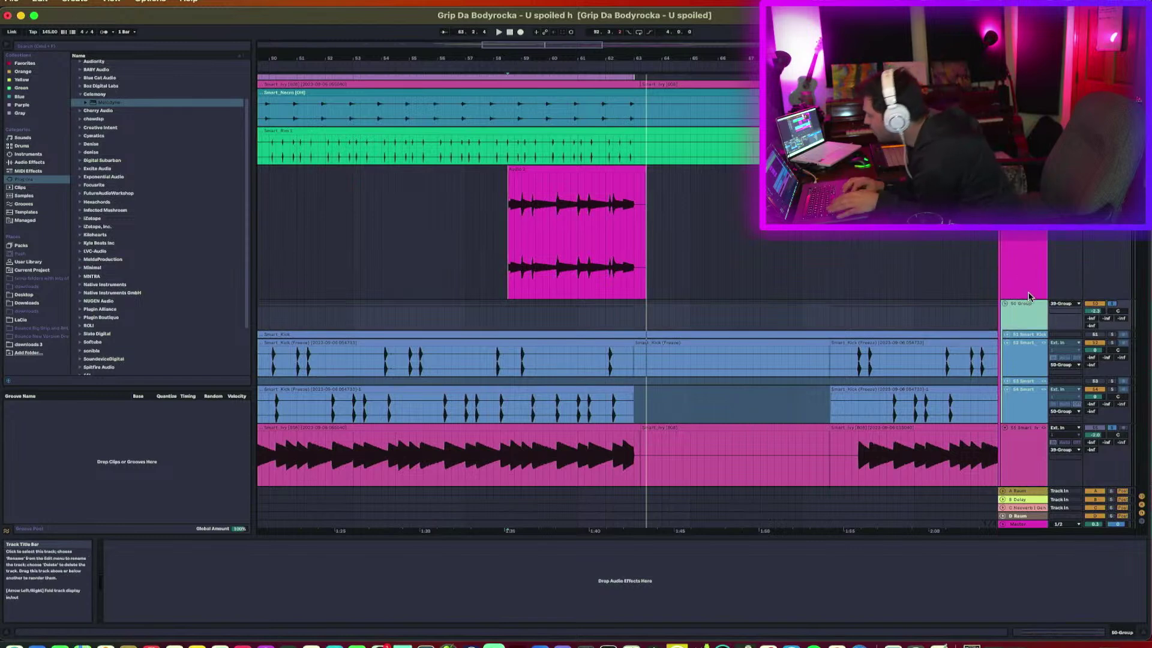
click(1108, 305)
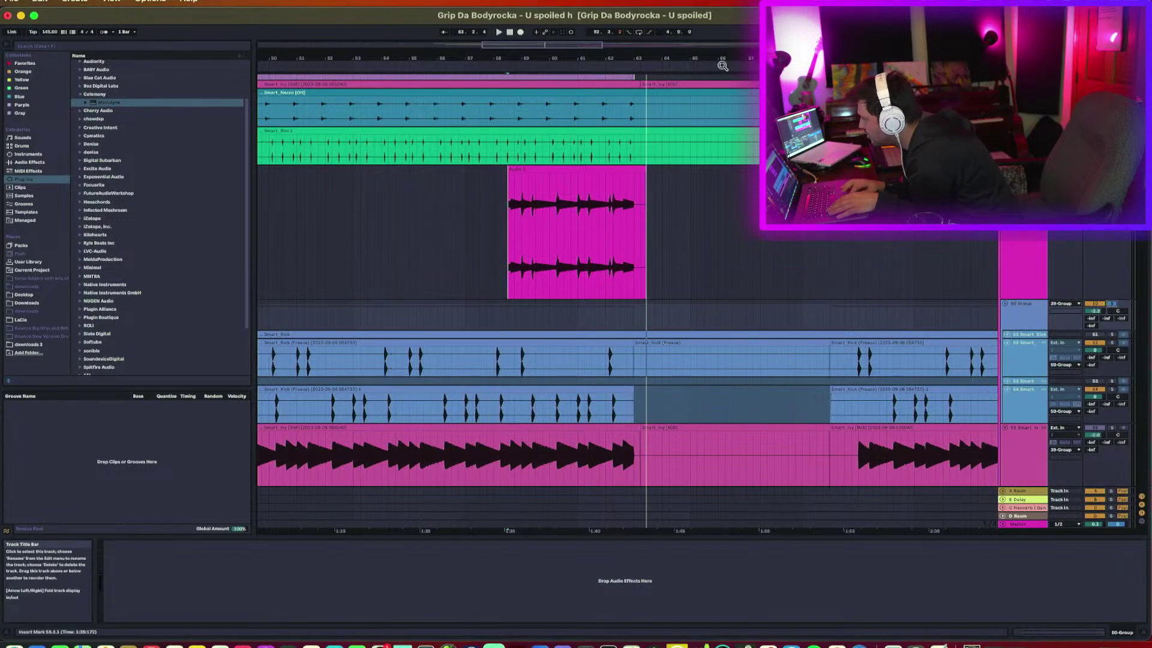
Unlink the Smart Ivy 808 track from the kick tracks so kick clips can be selected on their own.
key(minus)
key(minus)
key(minus)
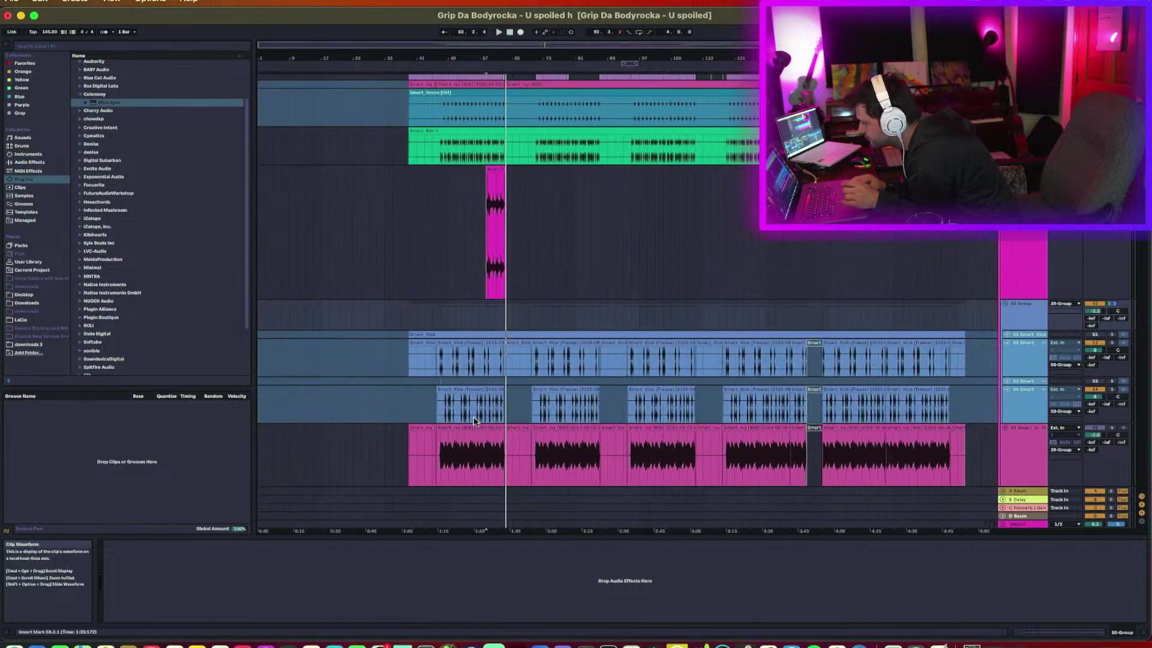
drag(438, 358, 503, 432)
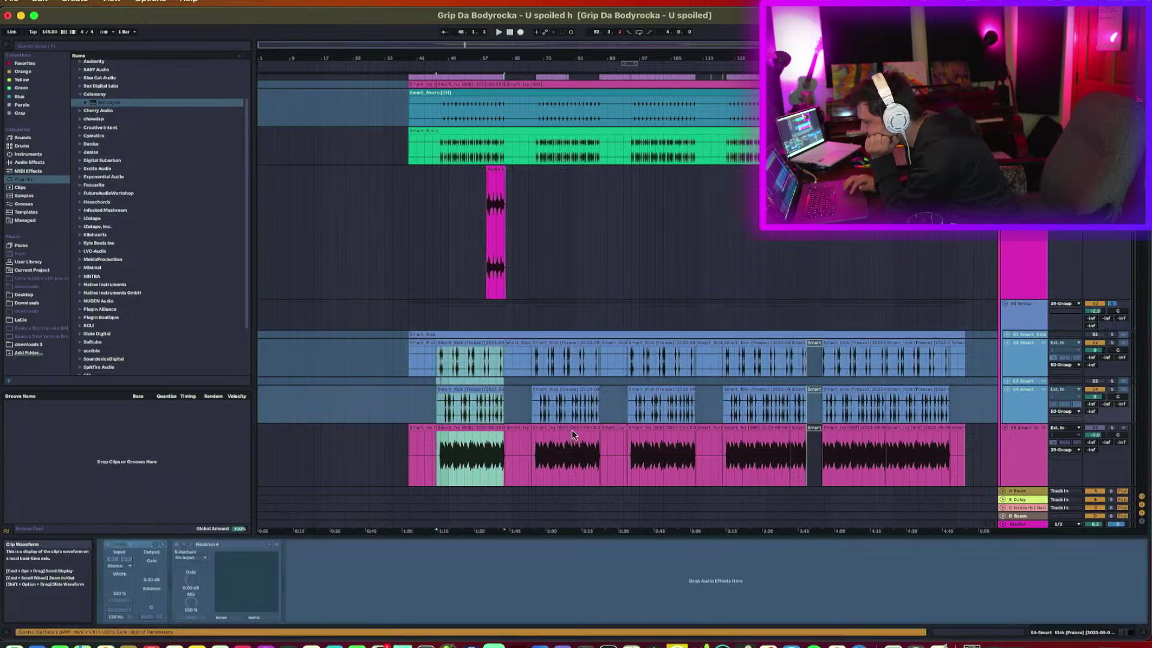
right_click(1039, 450)
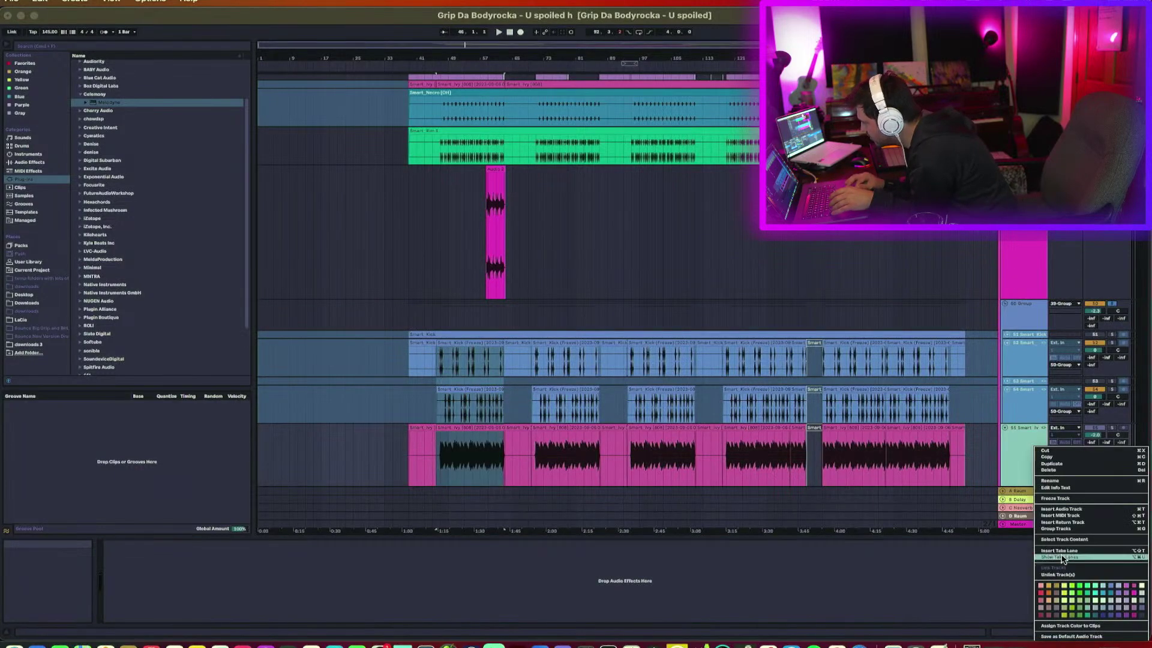
click(1062, 575)
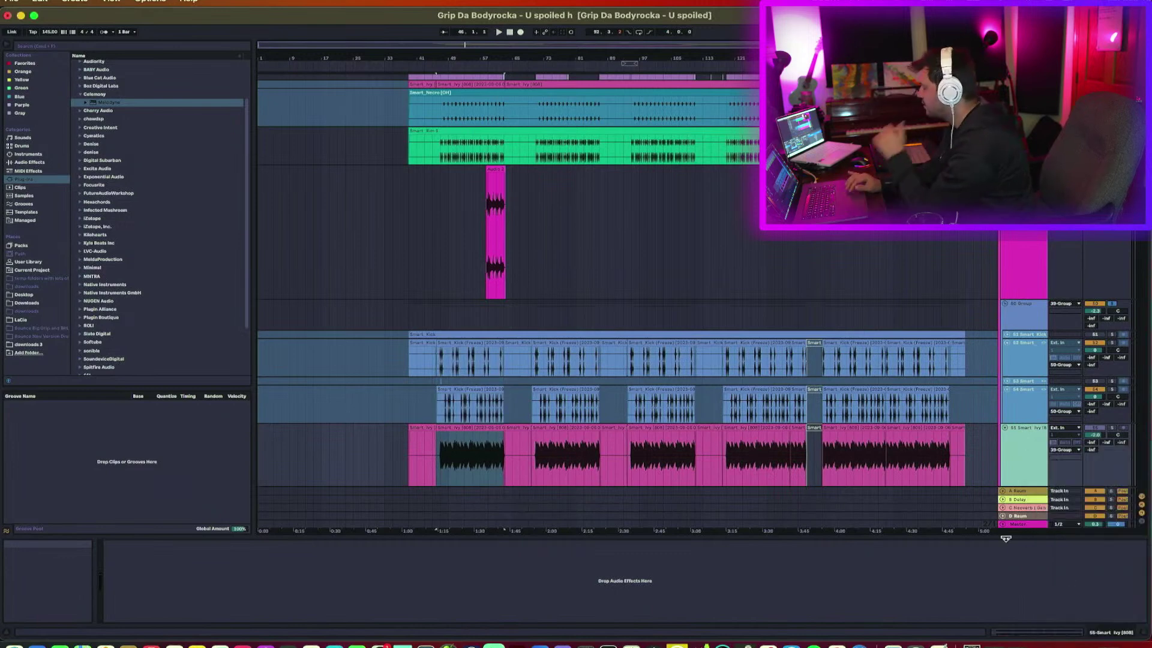
click(466, 386)
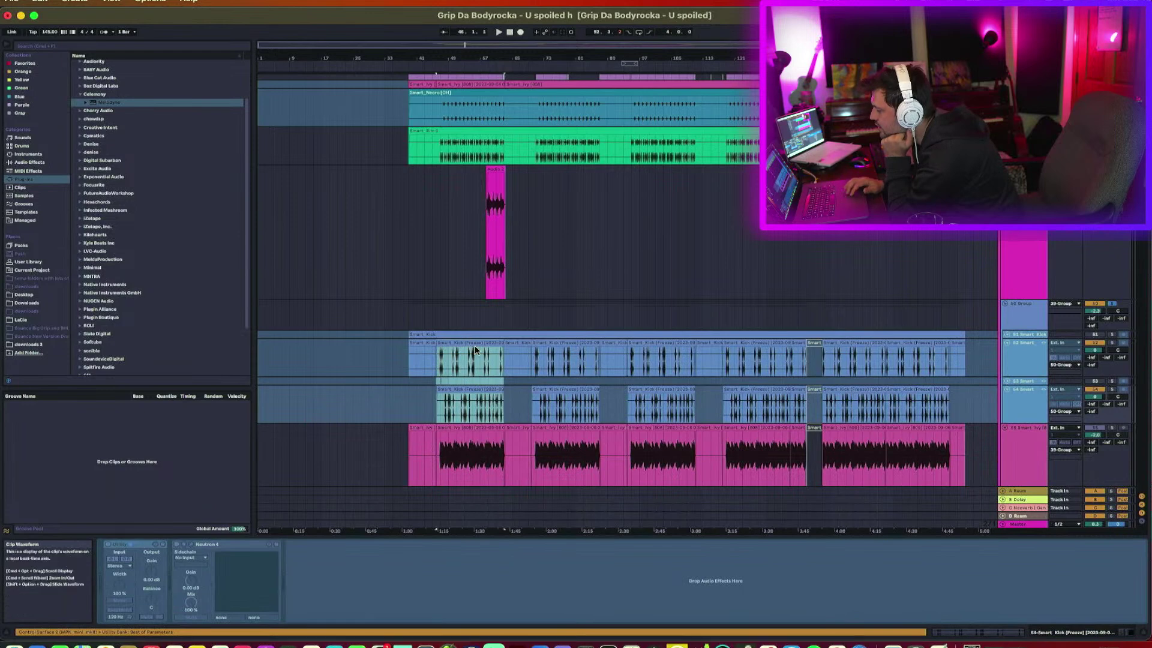
Unfold the uppermost Smart Kick track in the kick group and clear the clip selection.
scroll(474, 344, down, 1)
click(1007, 326)
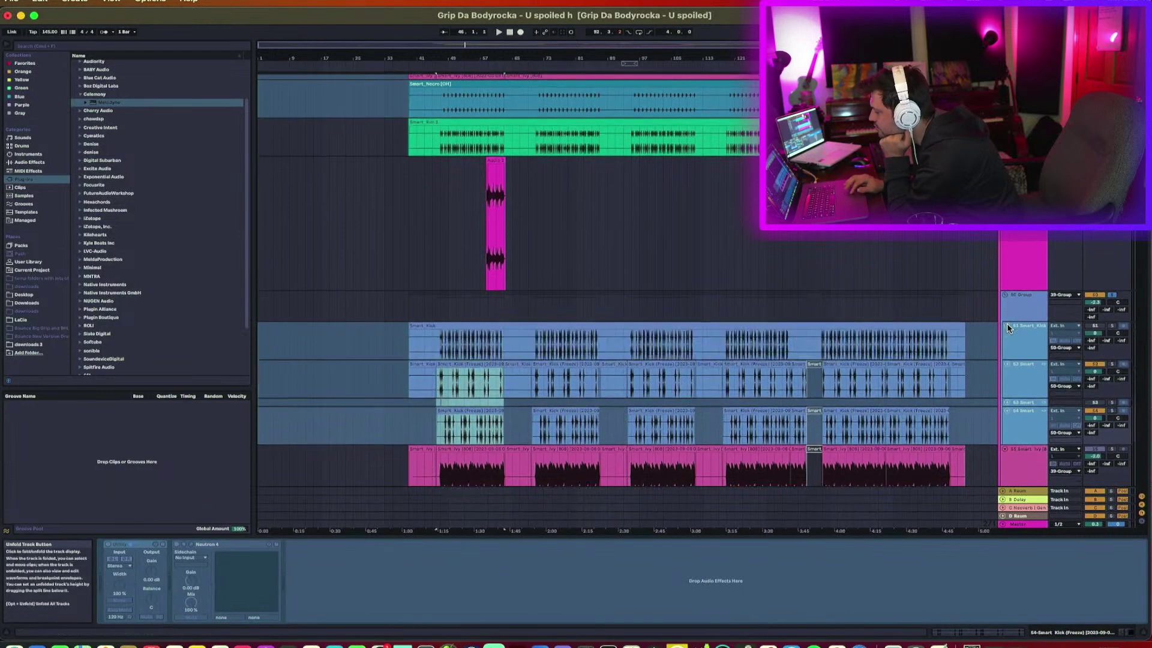
drag(443, 343, 504, 343)
drag(445, 449, 441, 375)
shift+click(509, 407)
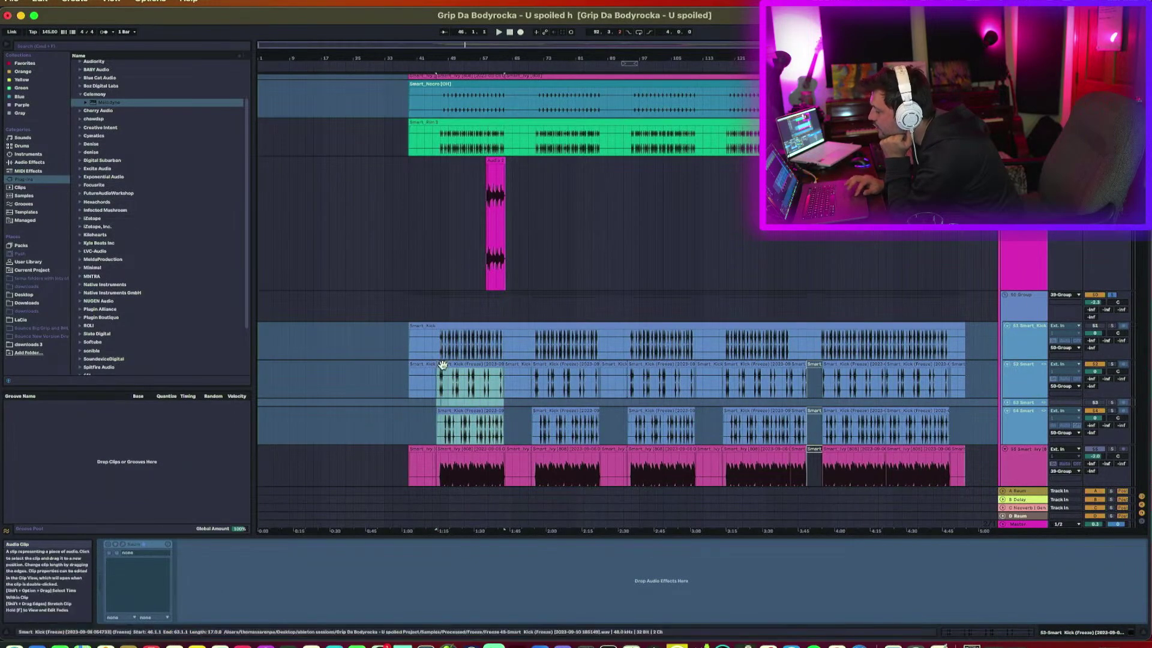
click(432, 276)
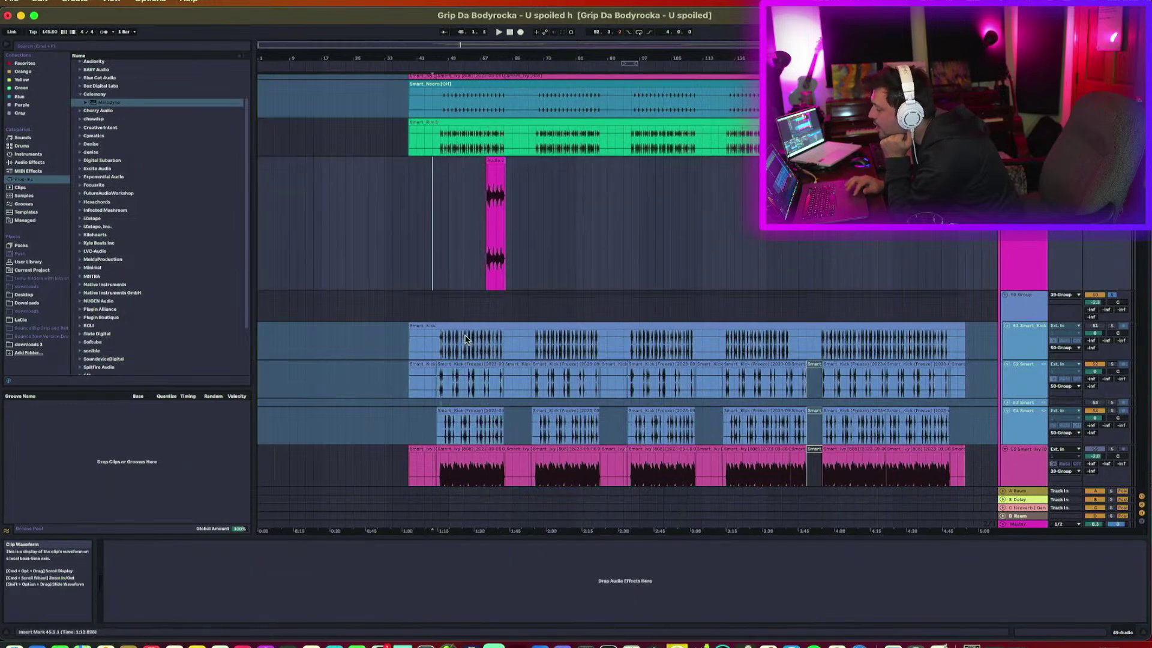
Play the kick group from 47.1.1 and choose the input source for the audio recording track.
drag(452, 58, 437, 167)
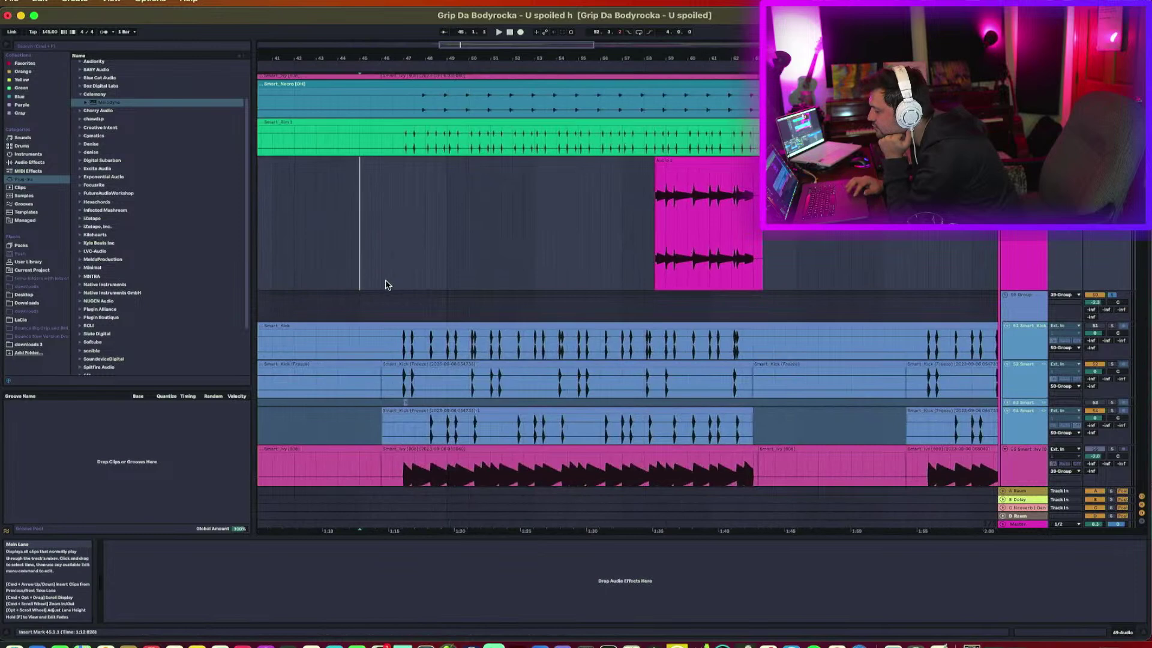
click(404, 307)
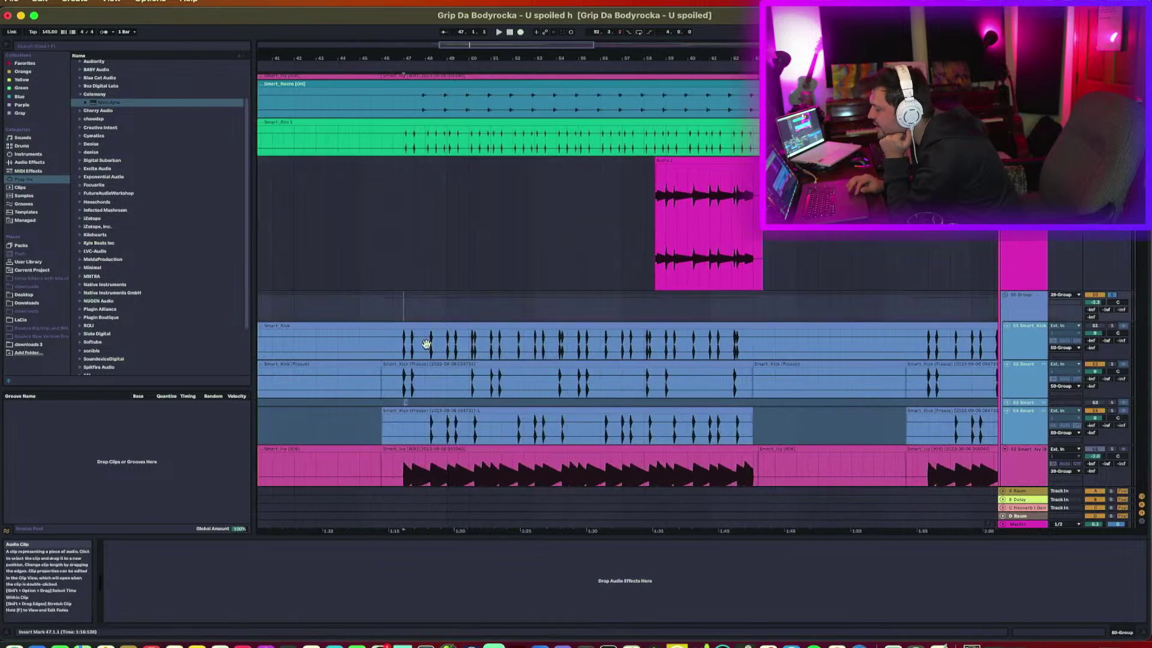
key(space)
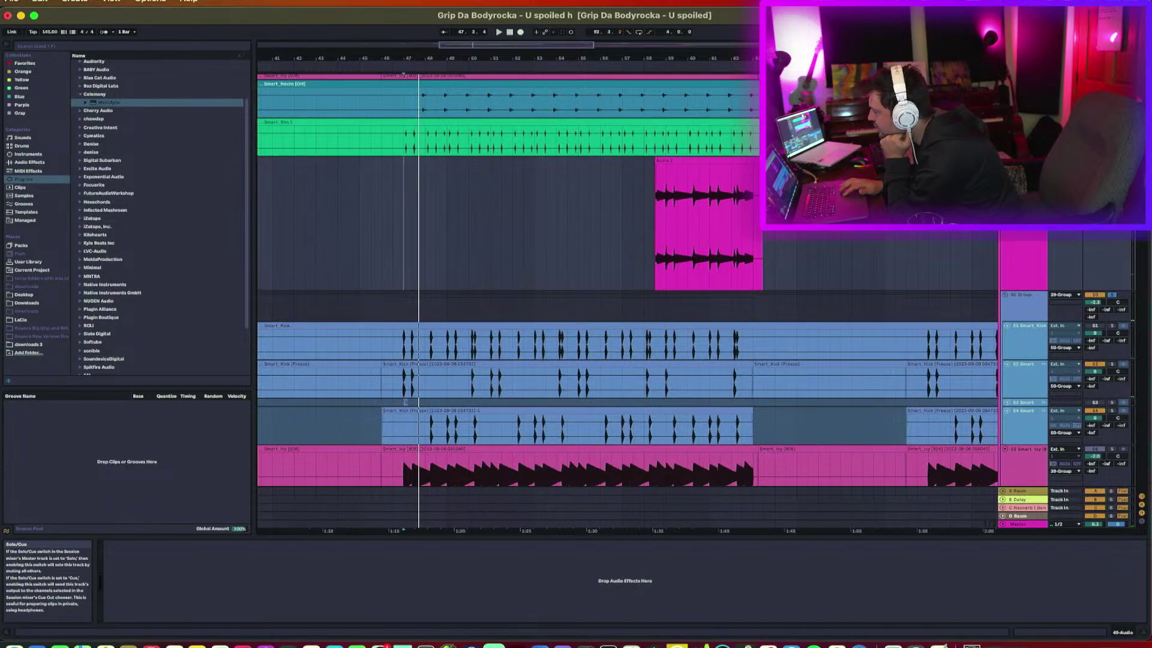
click(1065, 161)
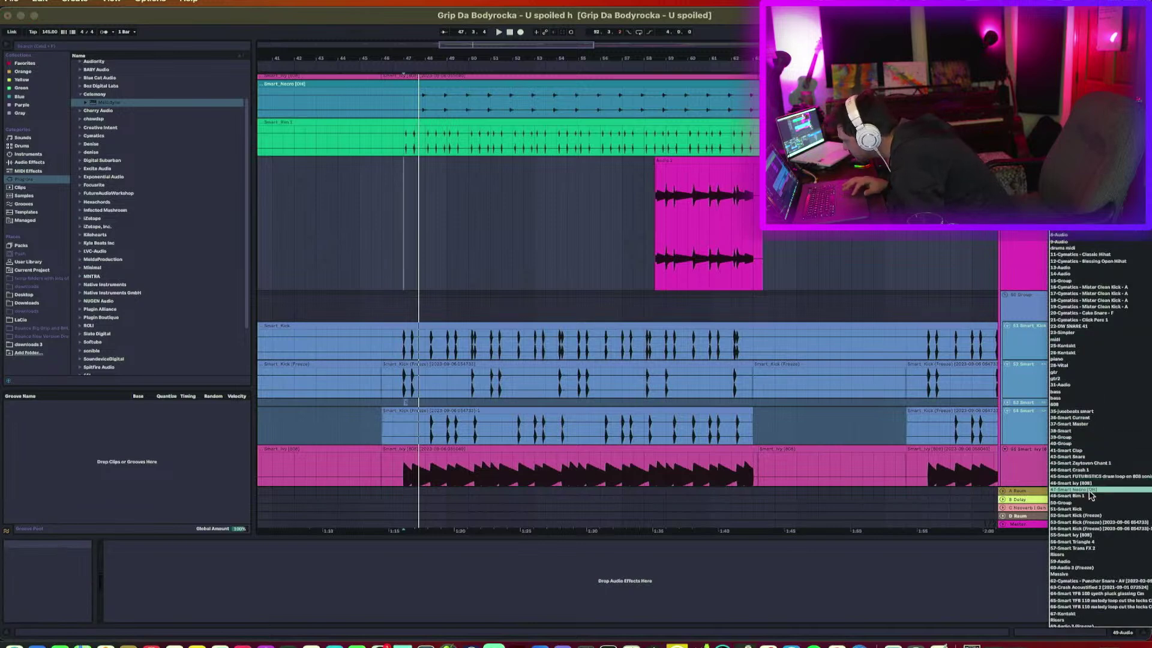
click(401, 256)
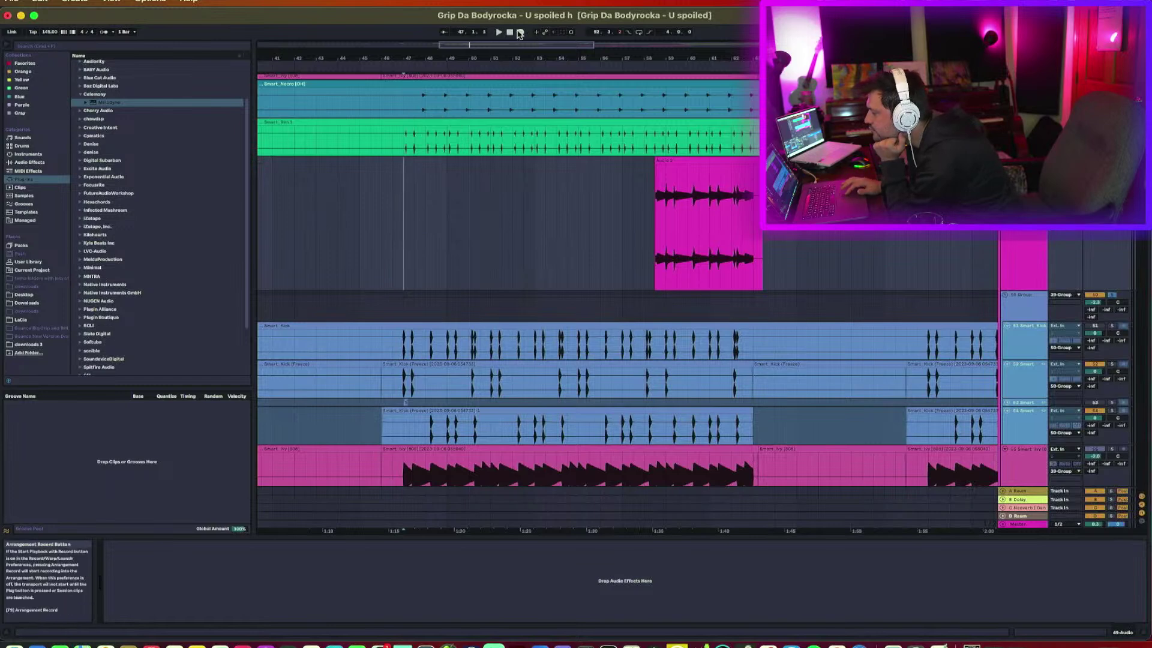
Record the kick group onto the audio track from 46.3.1 and trim the recording to end at 63.1.1.
click(519, 33)
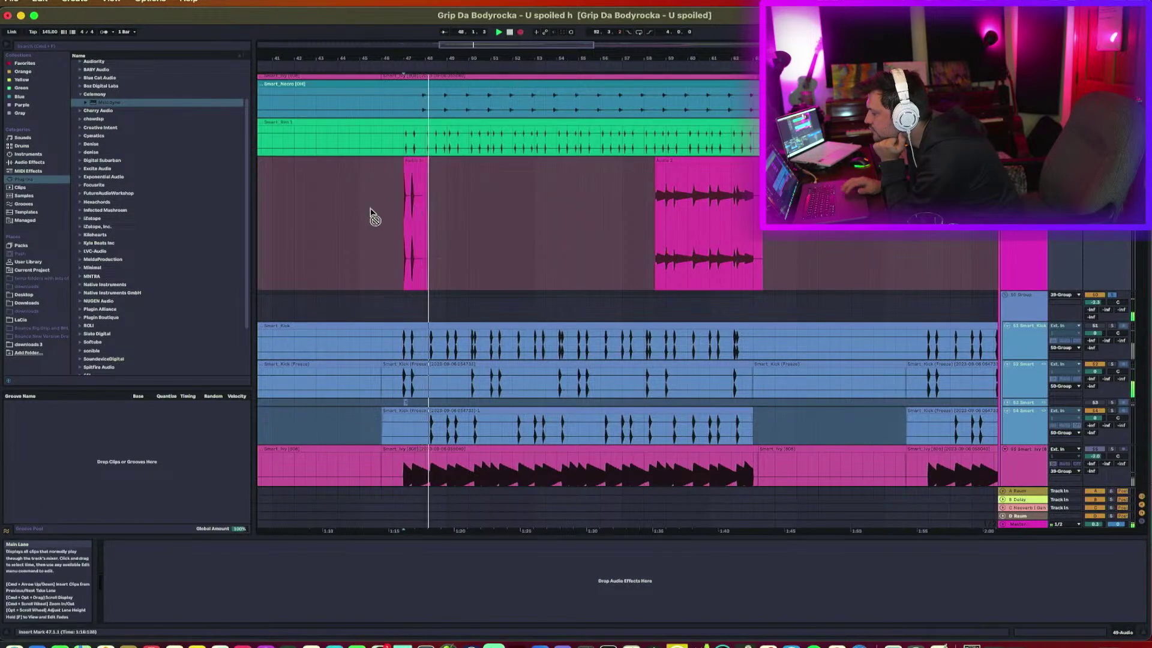
key(space)
click(397, 252)
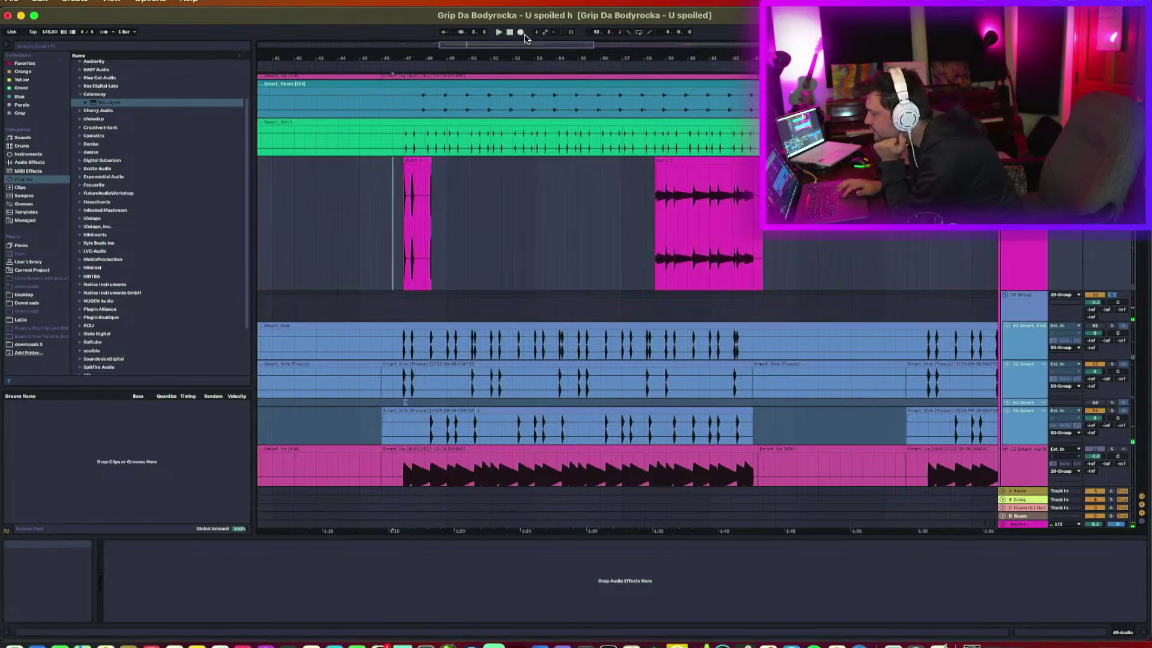
click(519, 32)
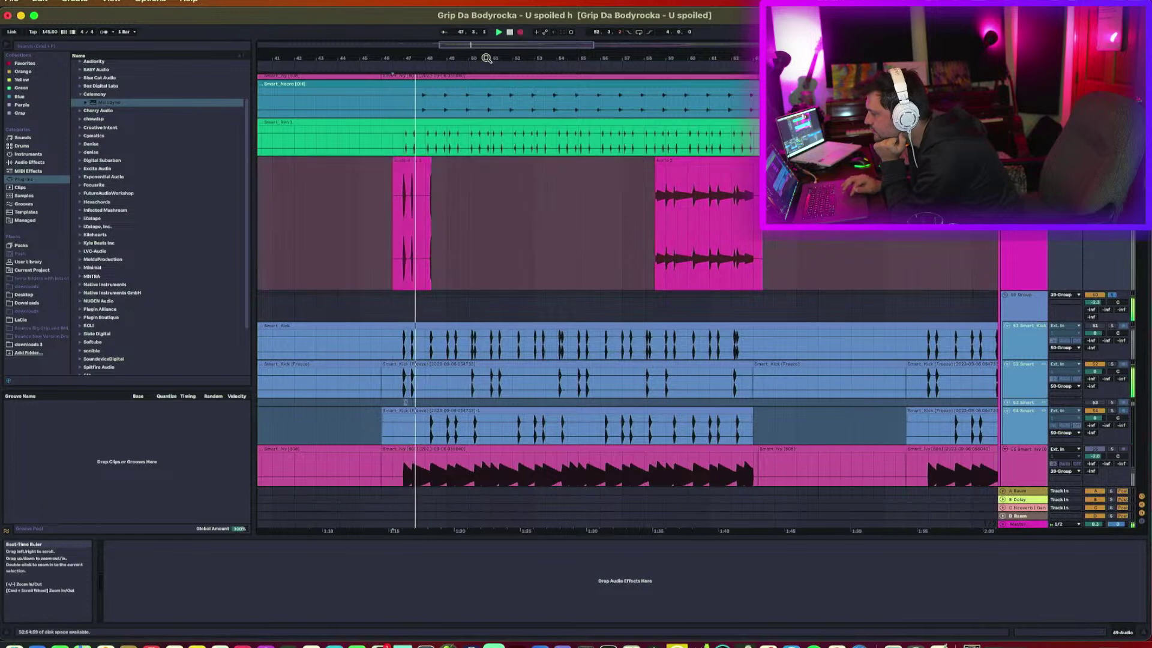
drag(486, 58, 486, 30)
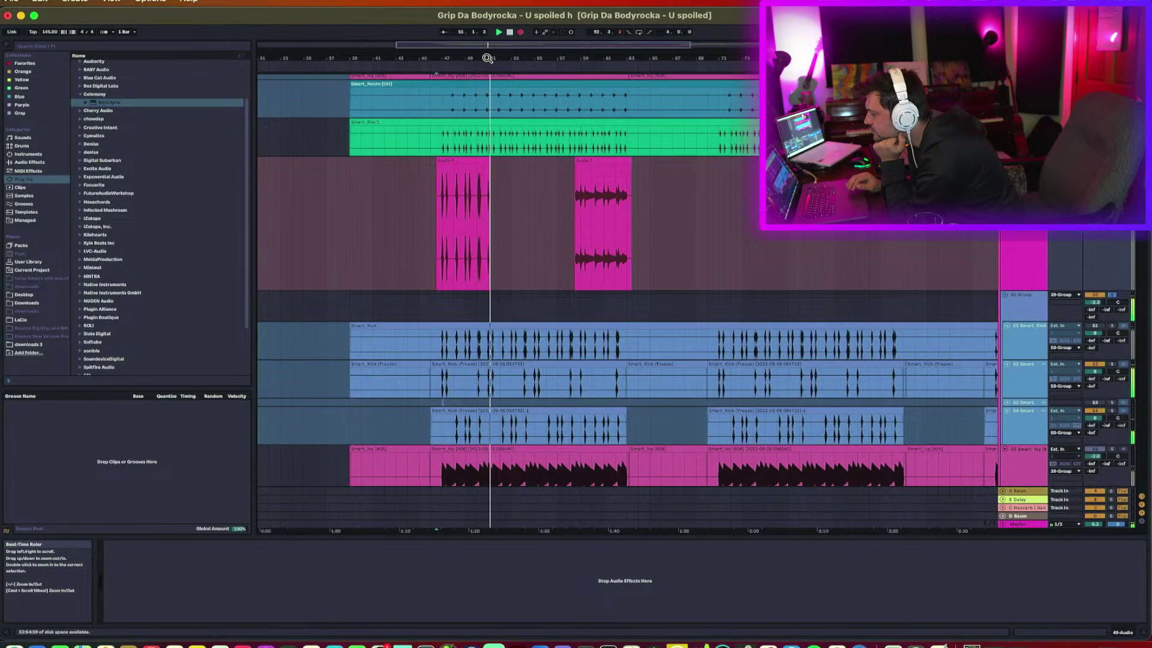
drag(484, 60, 504, 75)
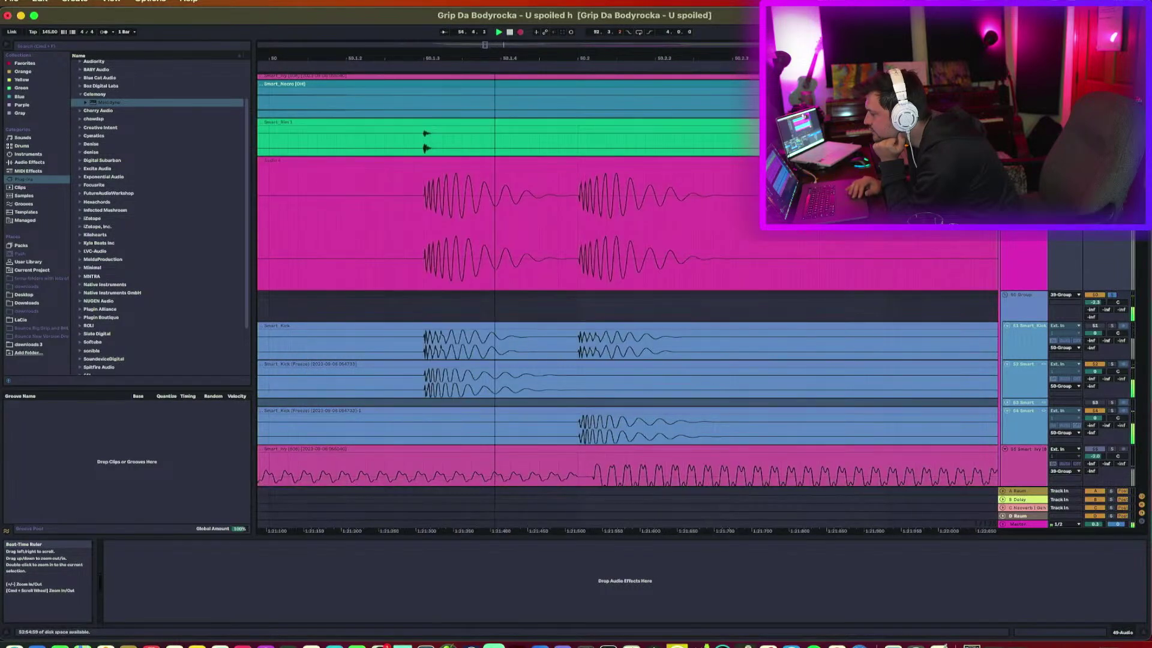
drag(504, 75, 505, 70)
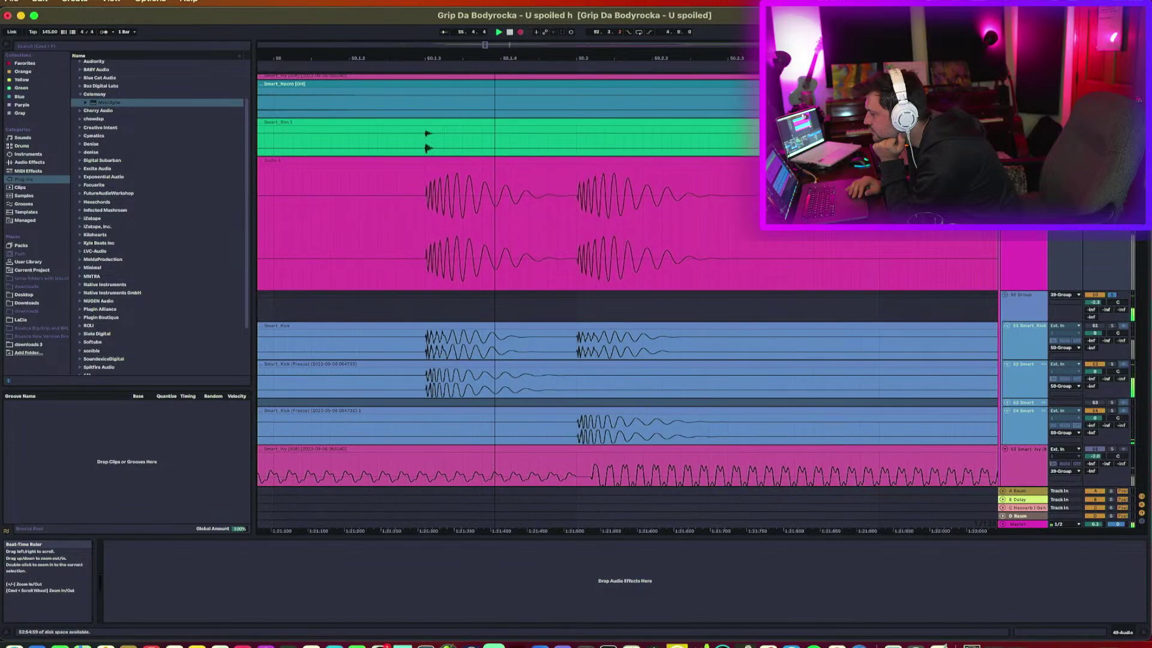
drag(504, 70, 506, 50)
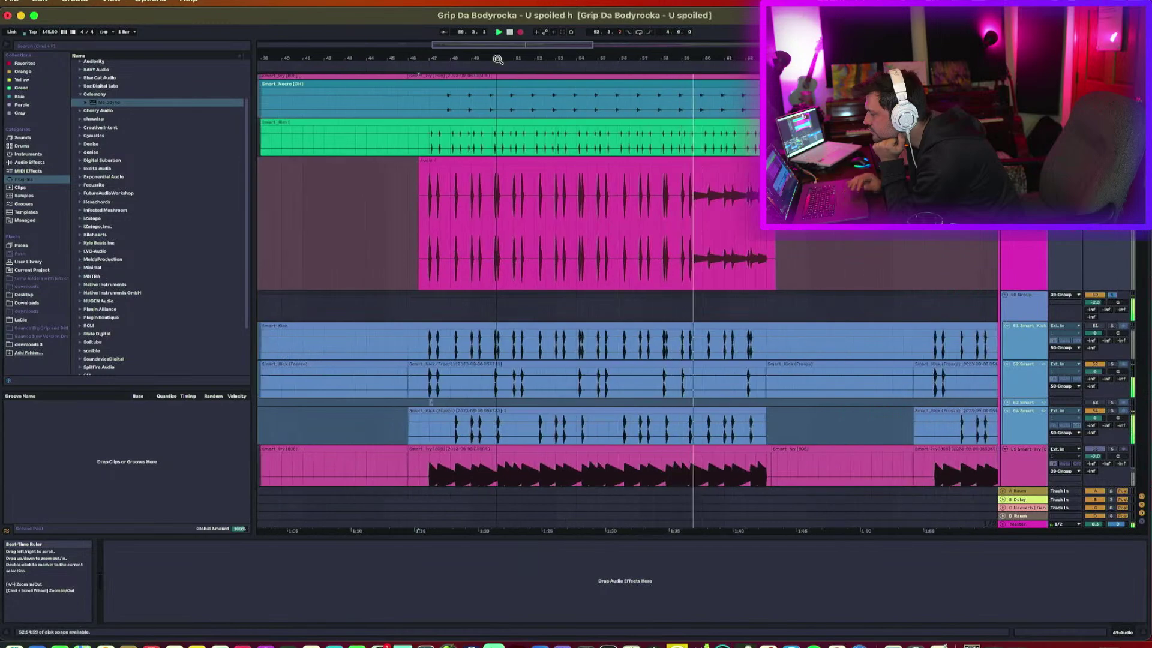
mouse_move(498, 59)
mouse_down()
mouse_move(498, 77)
mouse_move(501, 58)
mouse_up()
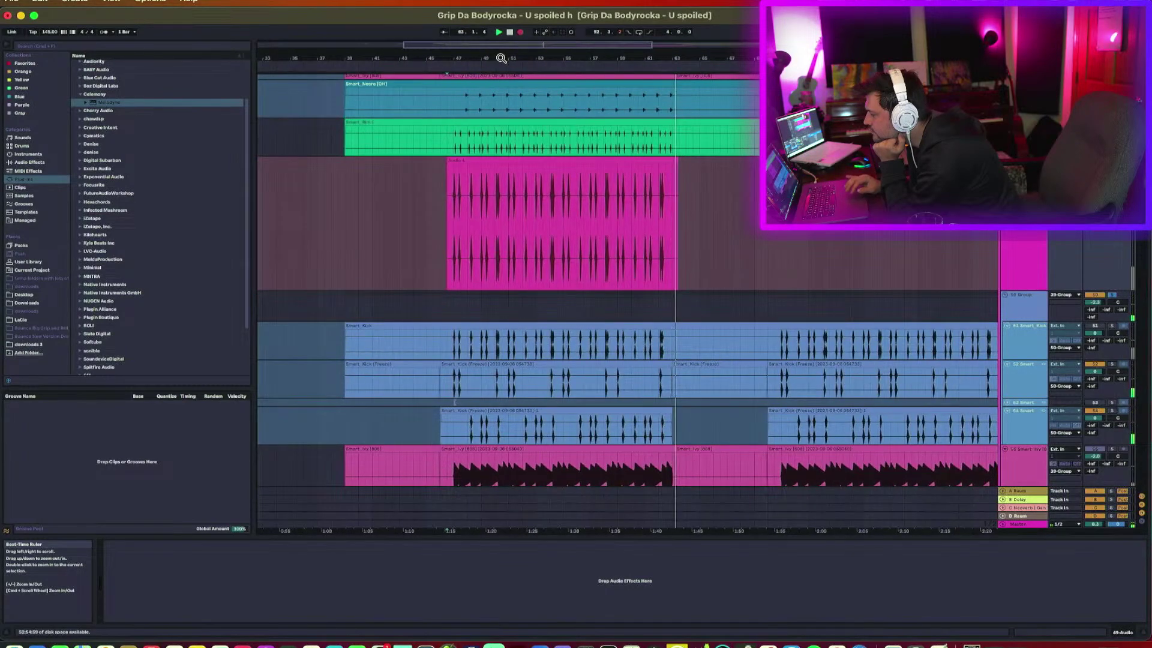
key(space)
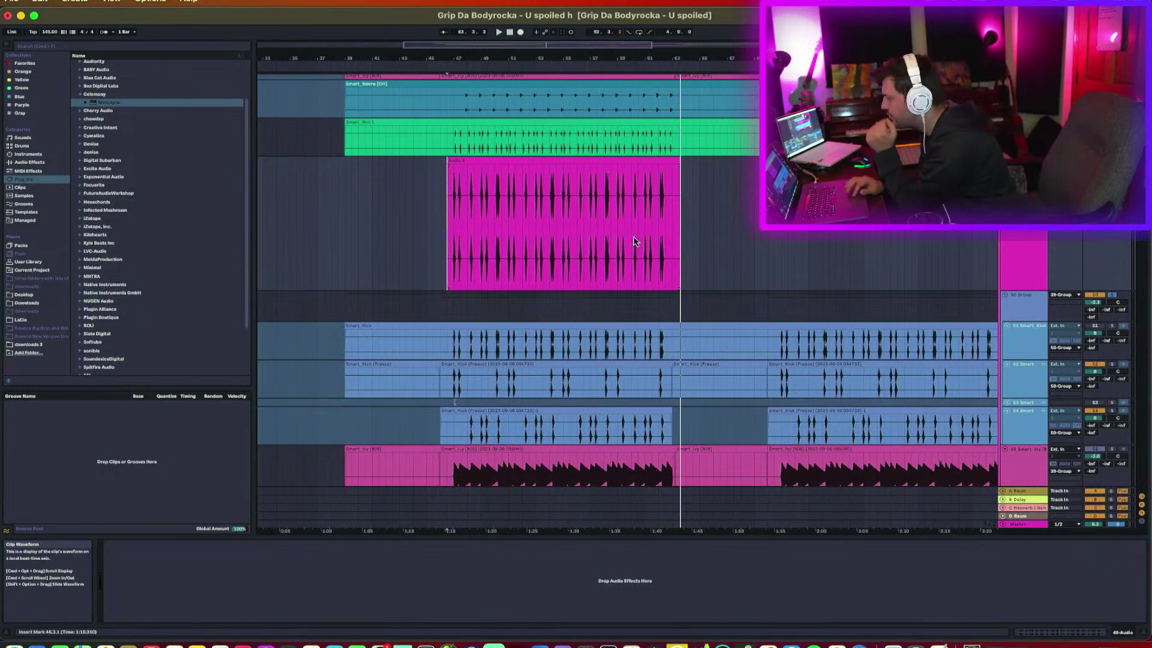
drag(672, 266, 697, 261)
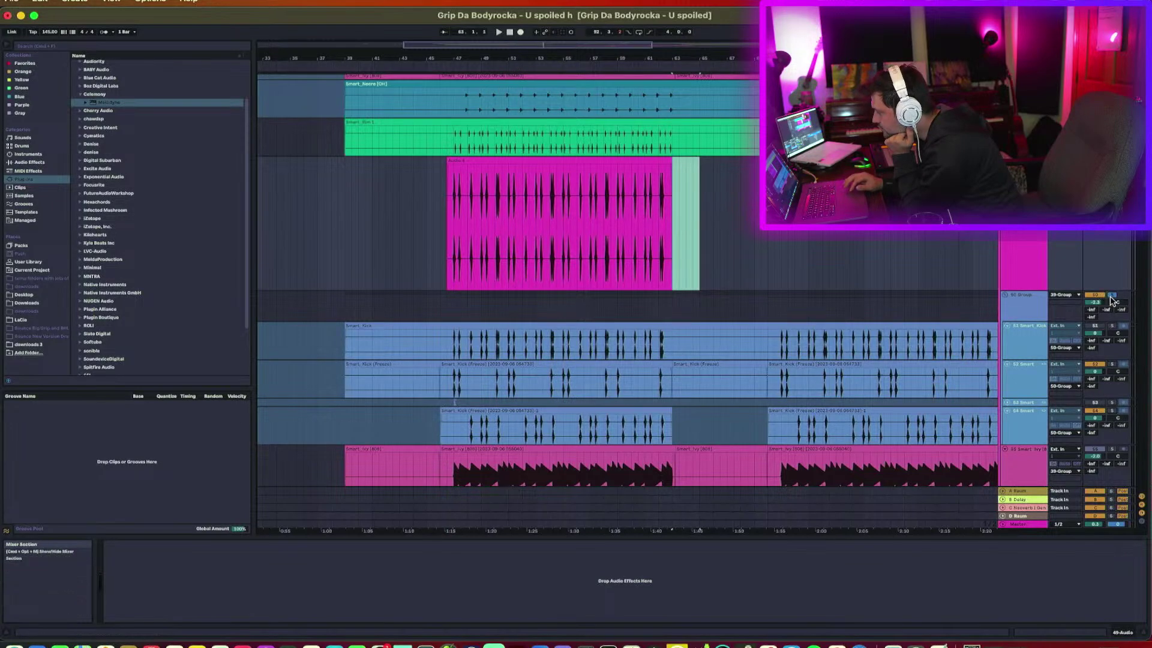
Unsolo the kick group, deactivate it and fold its tracks away.
click(1019, 299)
click(1093, 296)
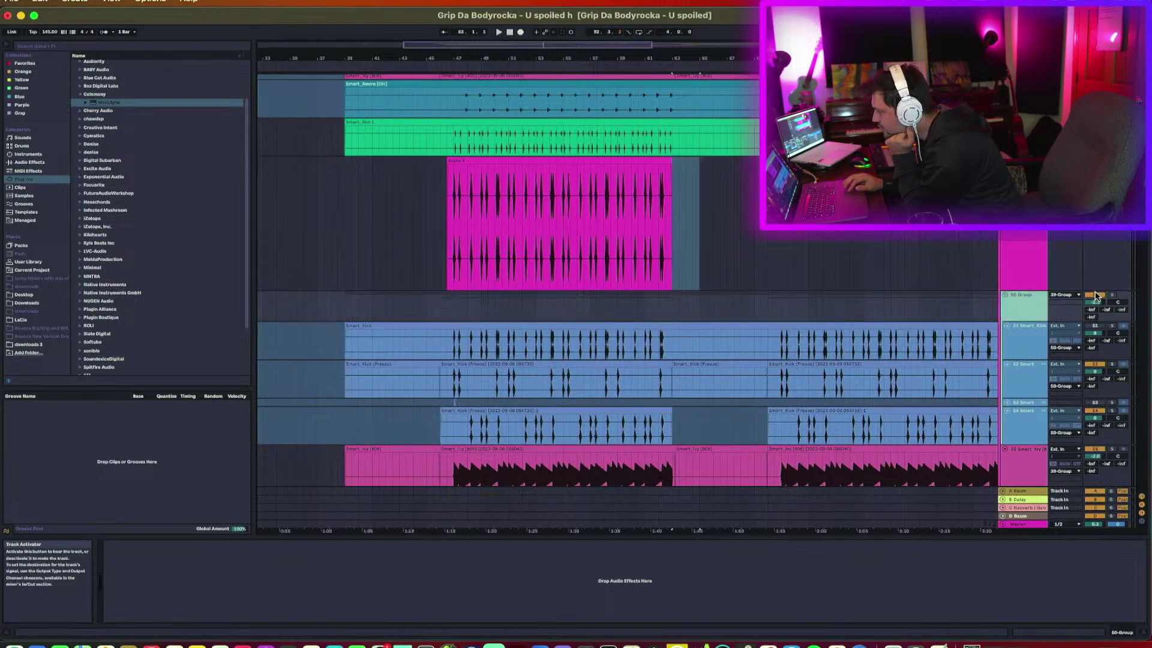
click(1005, 296)
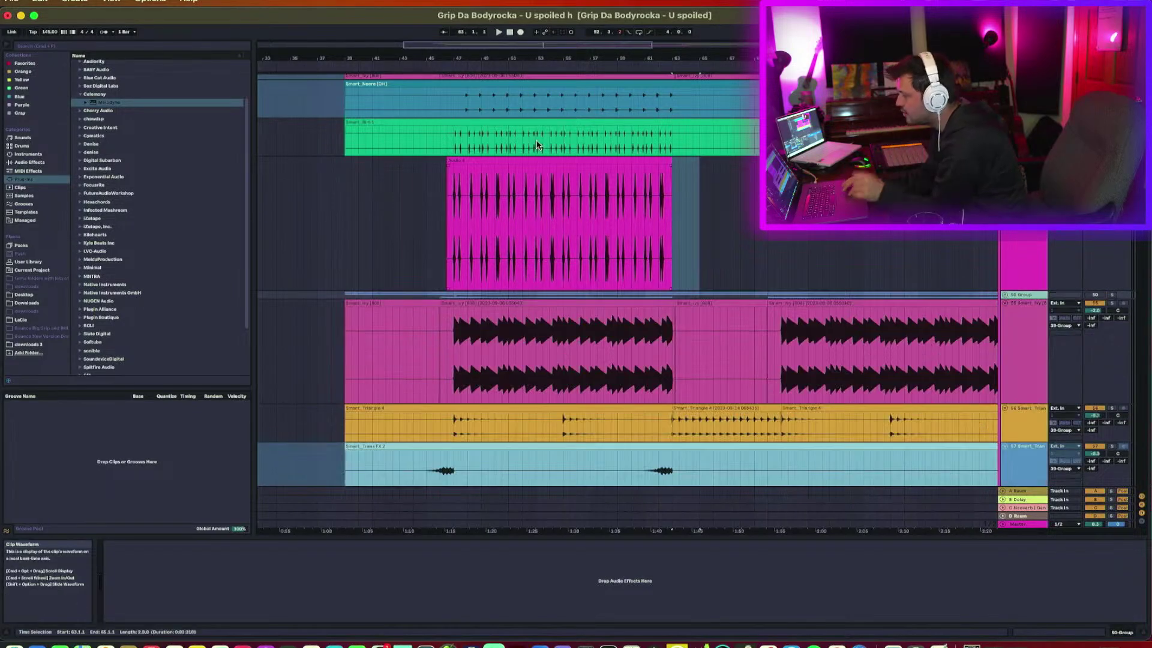
Copy the recorded kick clip and paste it on the same track at 70.3.1.
click(537, 160)
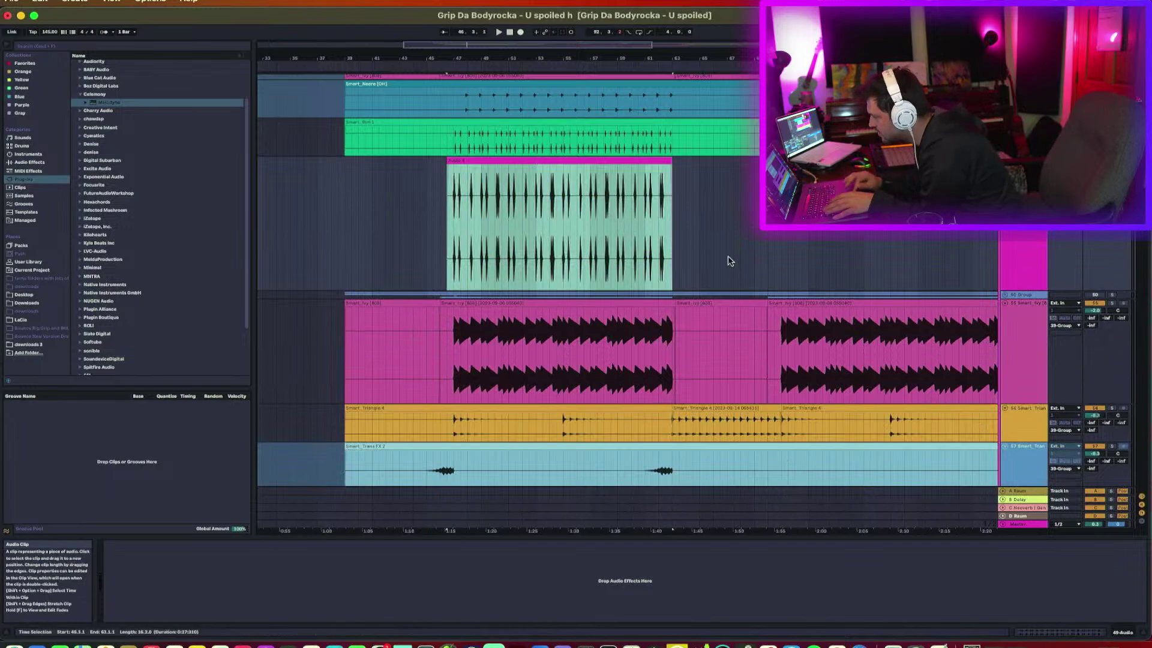
scroll(591, 235, right, 6)
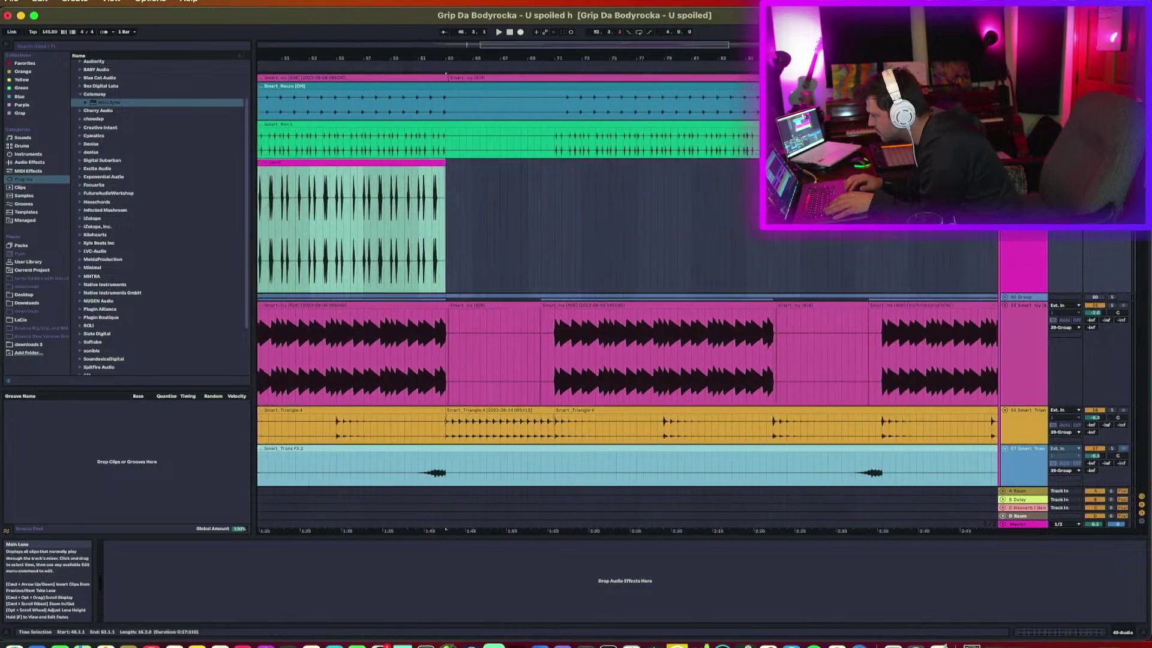
click(545, 229)
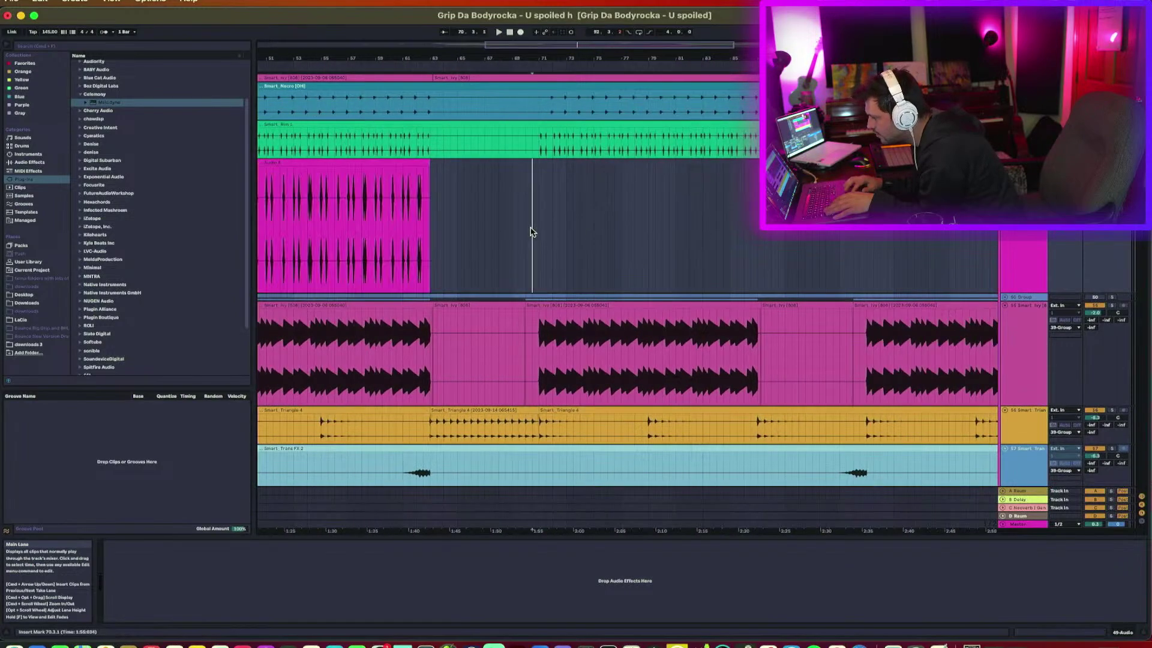
scroll(531, 233, left, 6)
scroll(530, 233, right, 2)
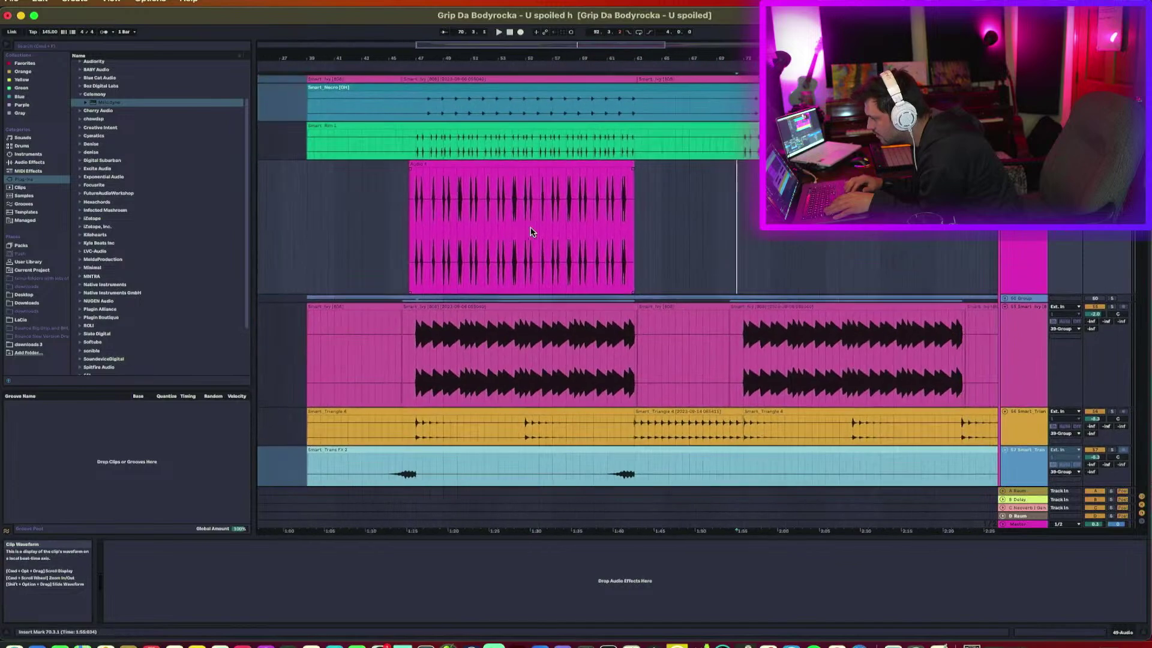
key(super+v)
scroll(533, 230, right, 3)
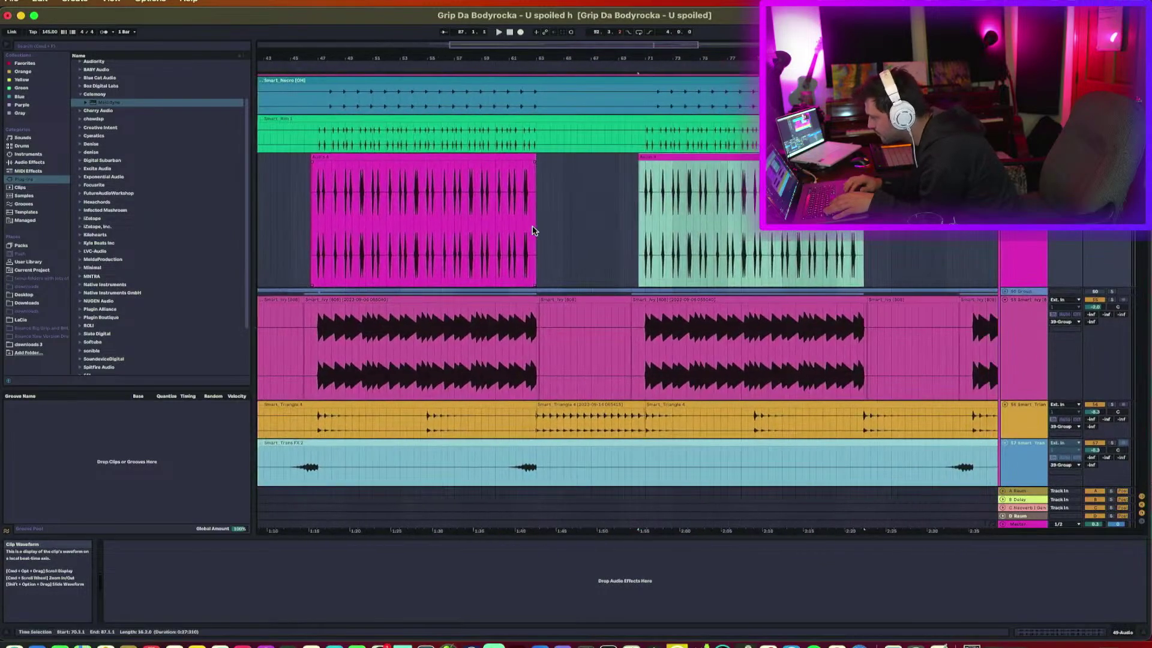
Paste further copies of the recorded kick clip at 94.3.1 and 118.3.1.
scroll(531, 228, right, 14)
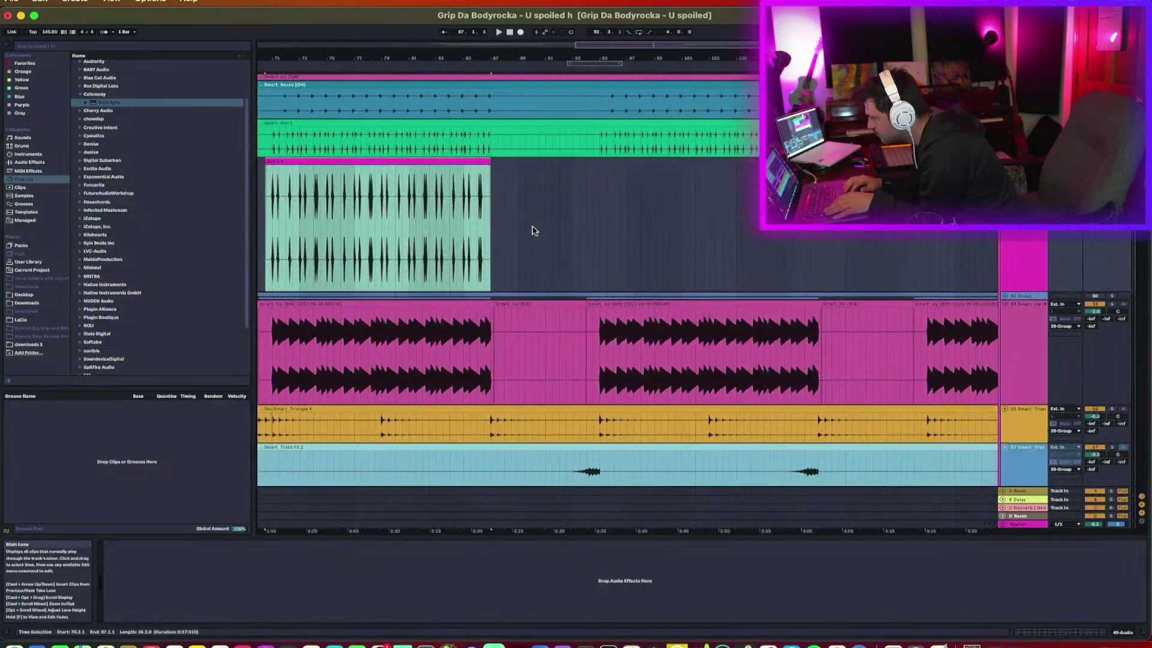
click(598, 245)
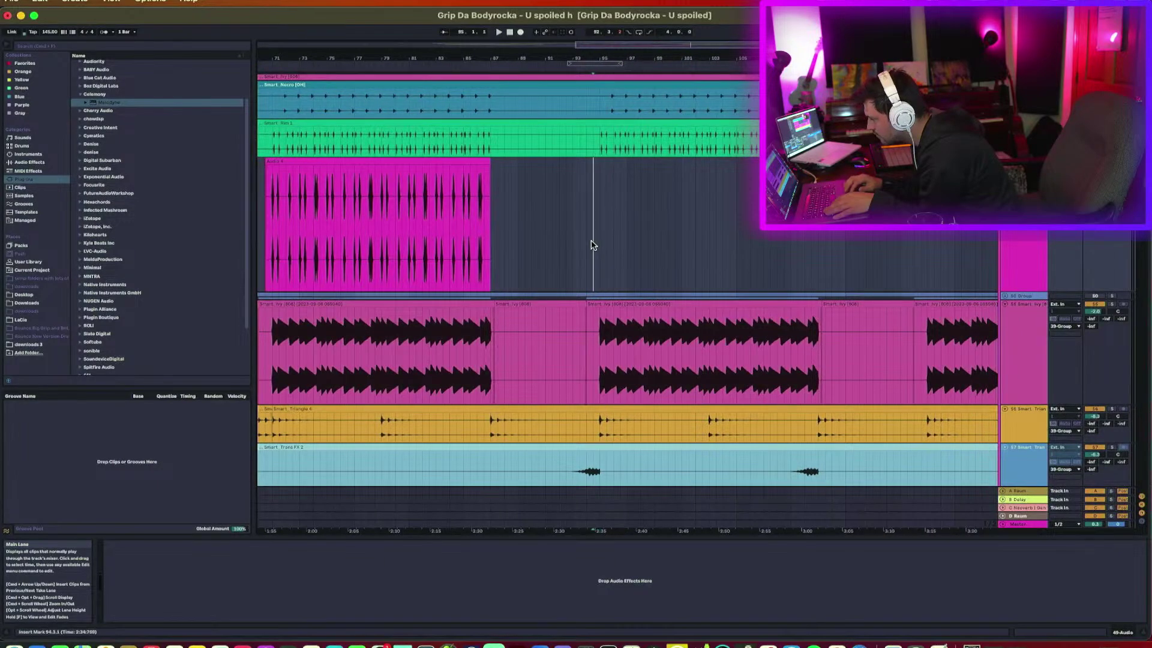
key(super+v)
scroll(593, 246, right, 10)
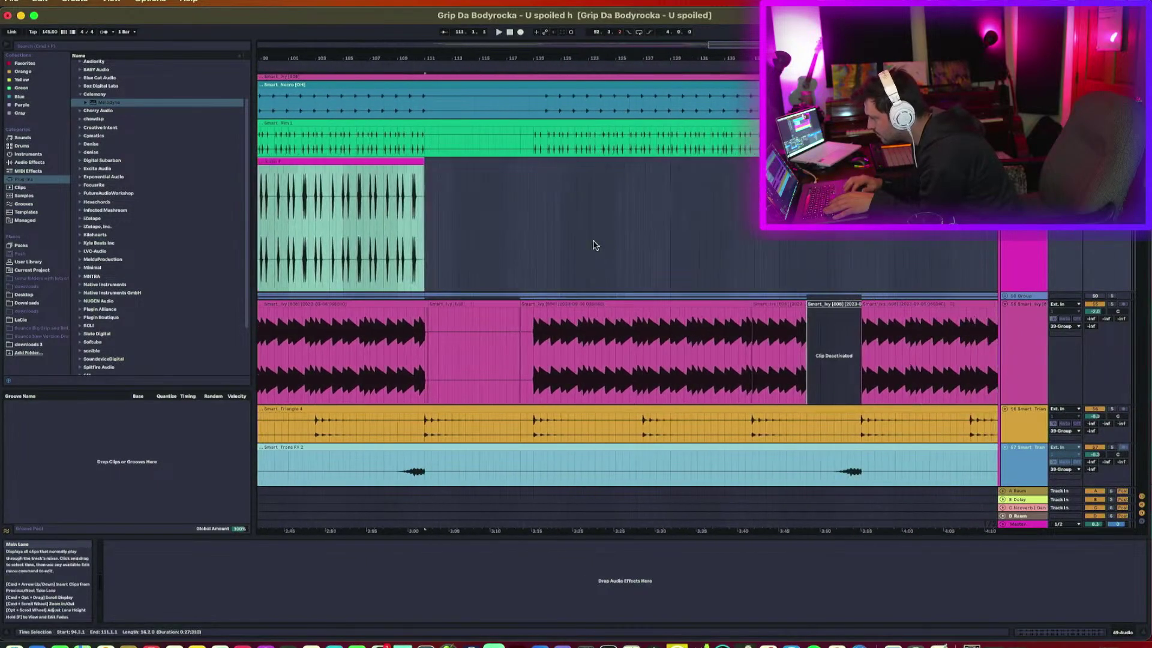
click(528, 252)
key(super+v)
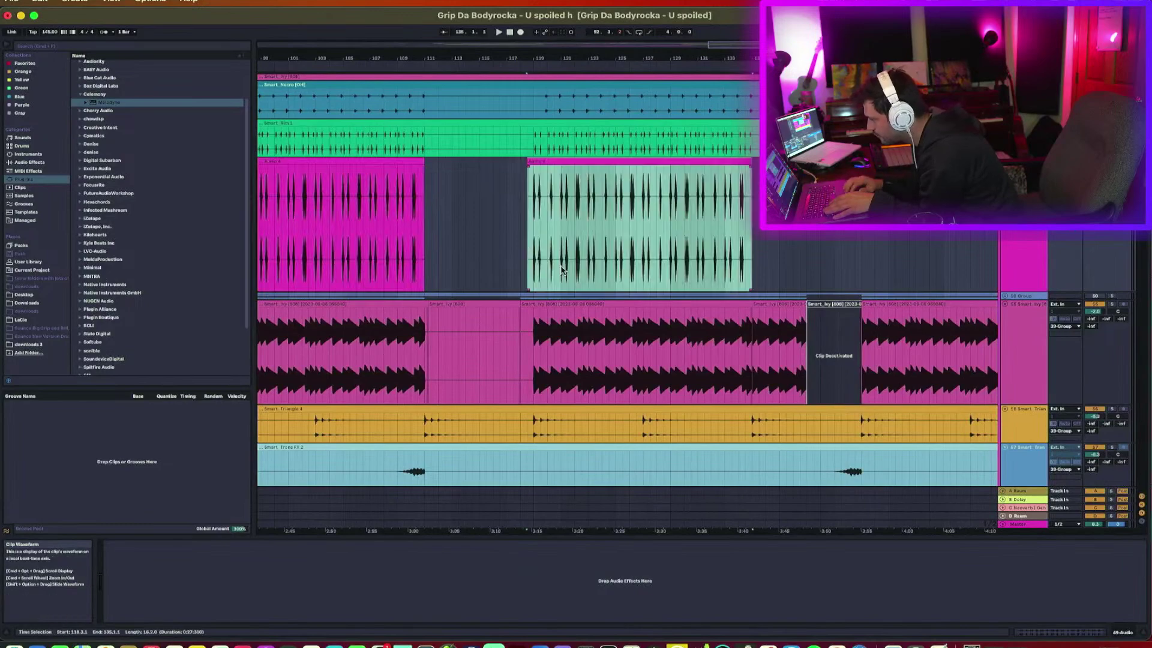
scroll(567, 268, right, 6)
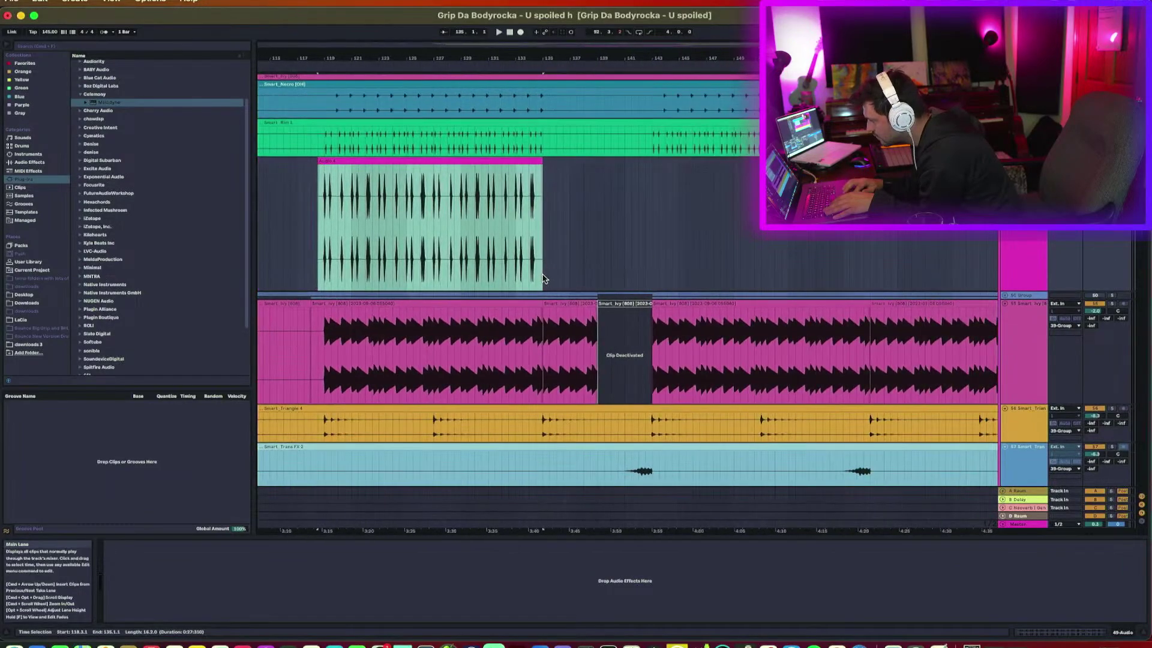
Paste a copy of the recorded kick clip on its audio track at 134.3.1.
click(544, 283)
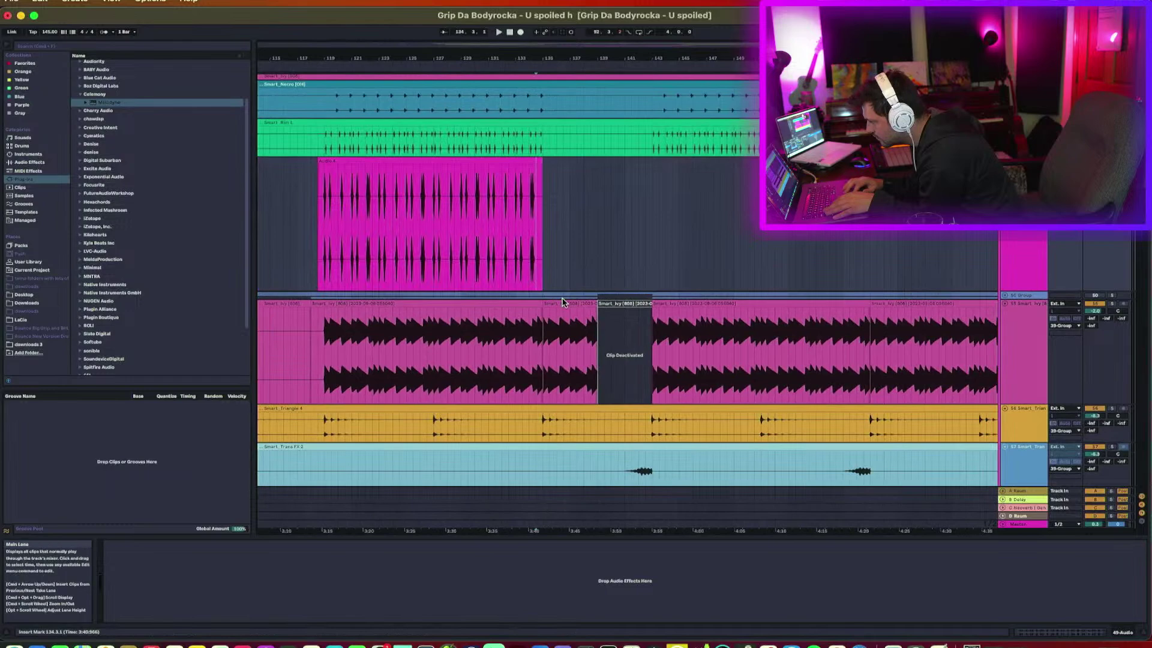
key(super+v)
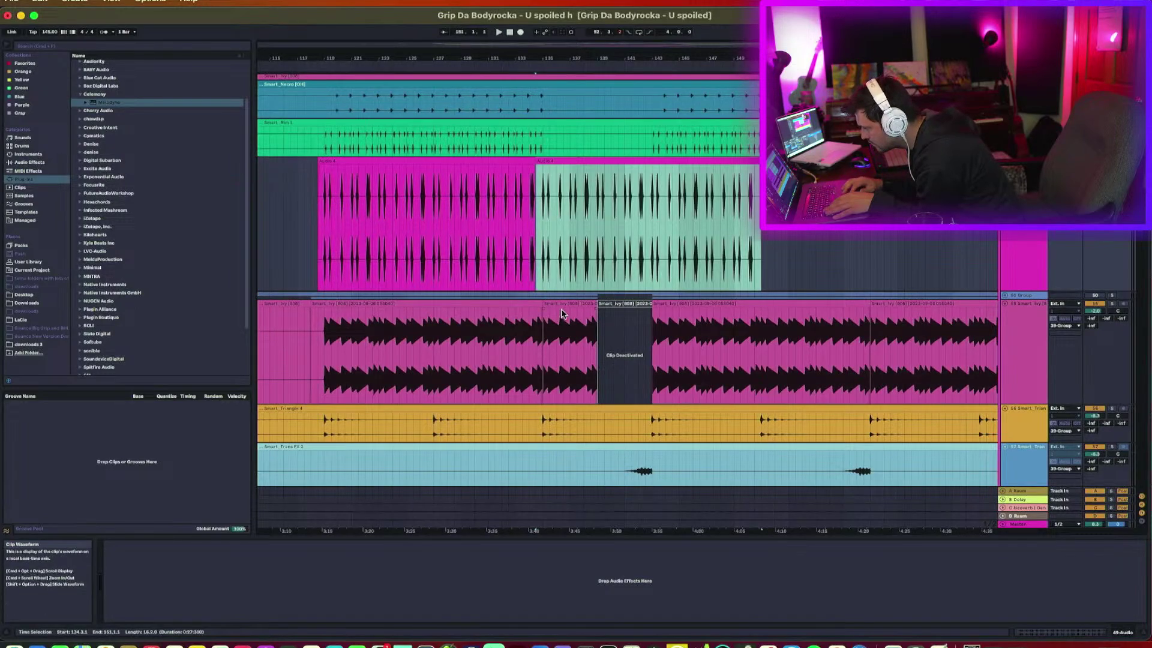
drag(543, 73, 544, 99)
mouse_move(498, 162)
mouse_down()
mouse_move(535, 162)
mouse_move(506, 162)
mouse_up()
drag(513, 61, 516, 47)
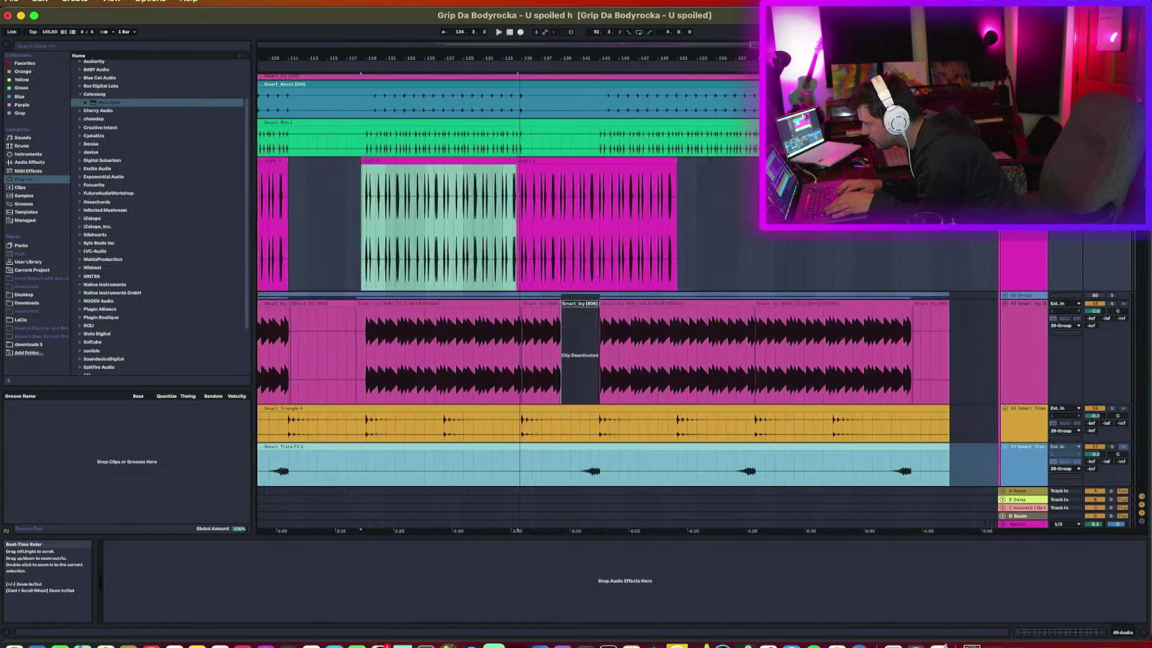
Delete the kick audio from the start of the deactivated 808 clip through the end of the last pasted kick clip.
click(563, 284)
shift+click(694, 261)
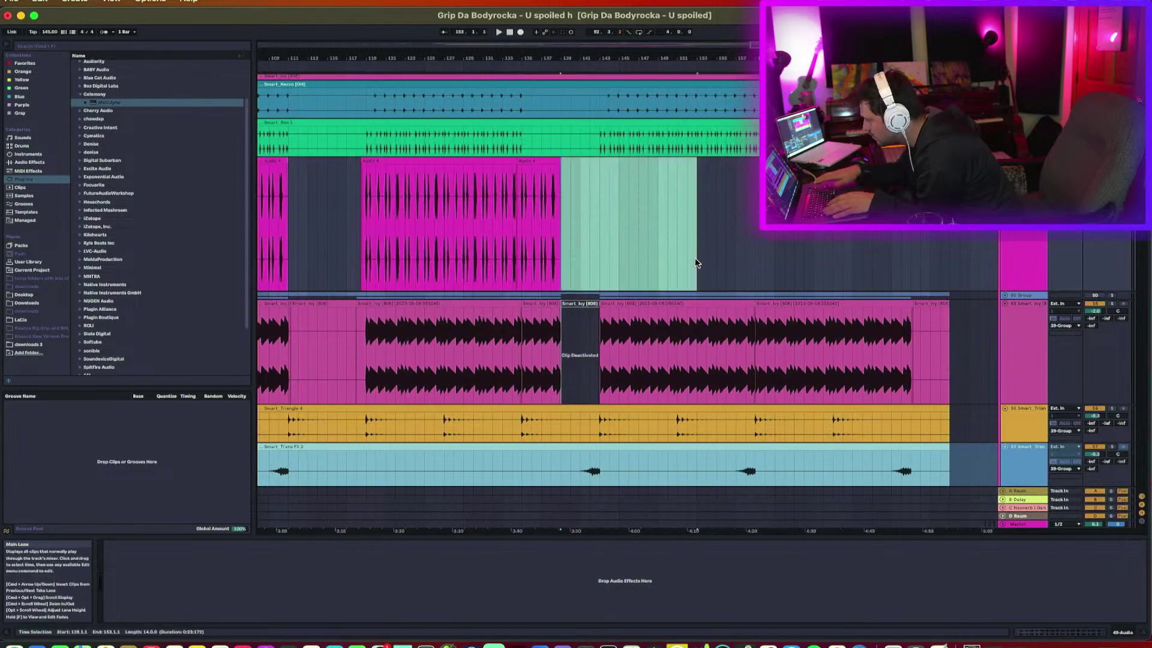
key(Delete)
Paste the kick clip at the end of the deactivated 808 clip and shift it earlier to start at 142.3.1.
click(600, 273)
key(super+v)
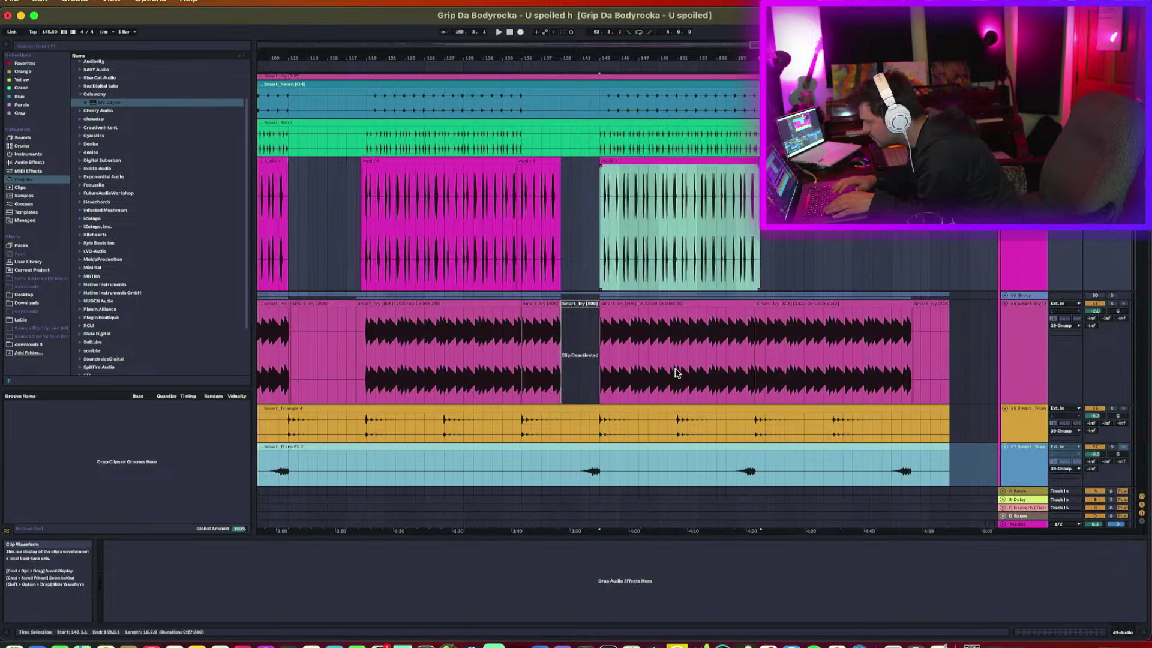
drag(603, 59, 602, 129)
key(Left)
key(Left)
key(Left)
key(Left)
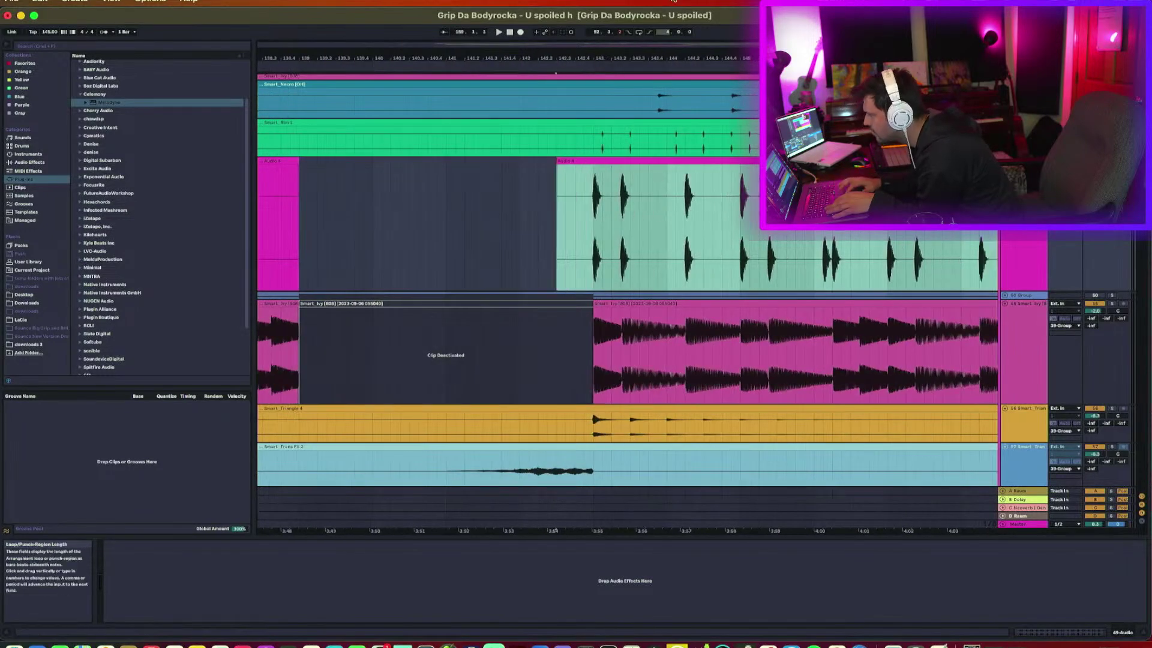
Paste another copy of the kick clip at the final section and shift it earlier to start at 158.3.1.
key(minus)
key(minus)
key(minus)
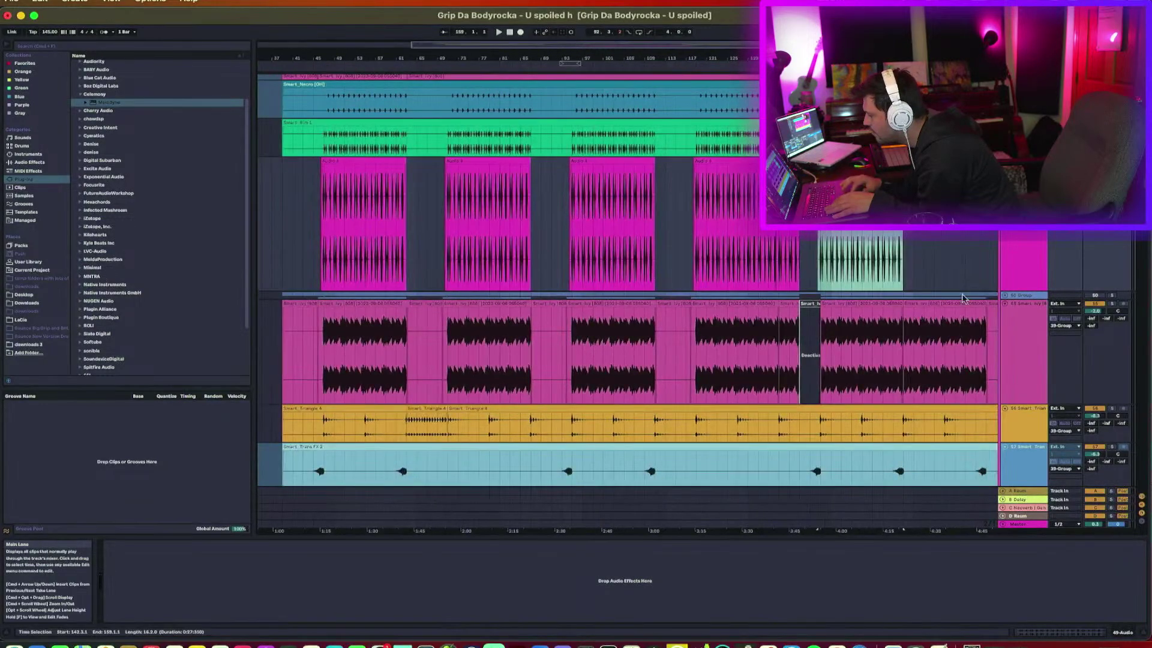
click(904, 282)
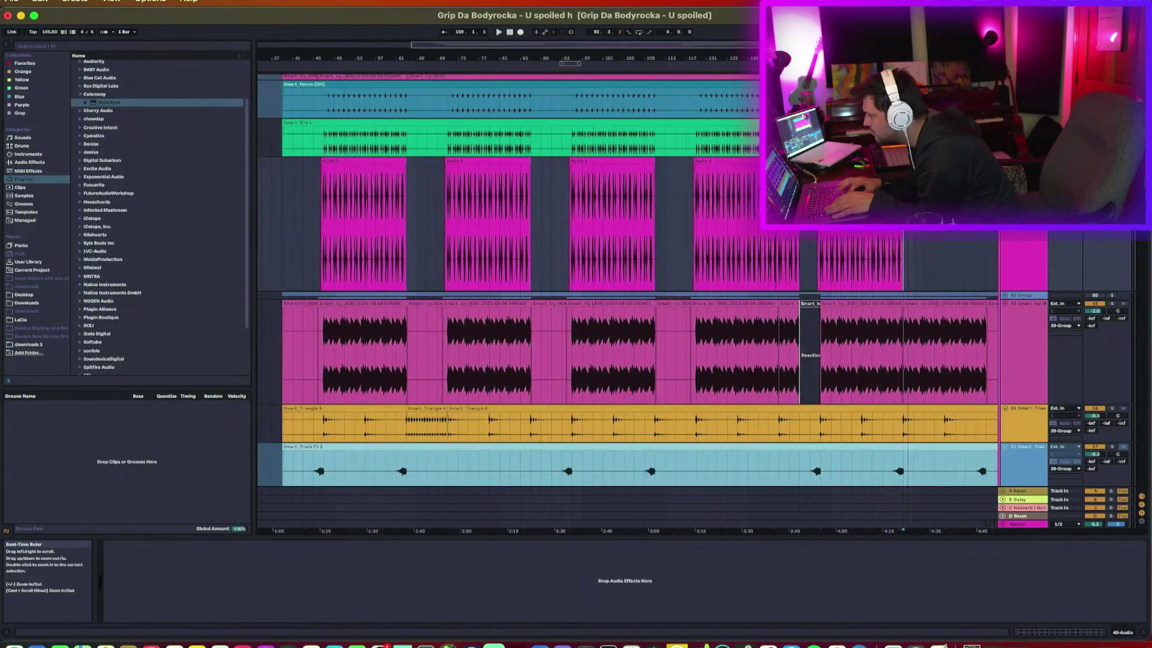
double_click(902, 530)
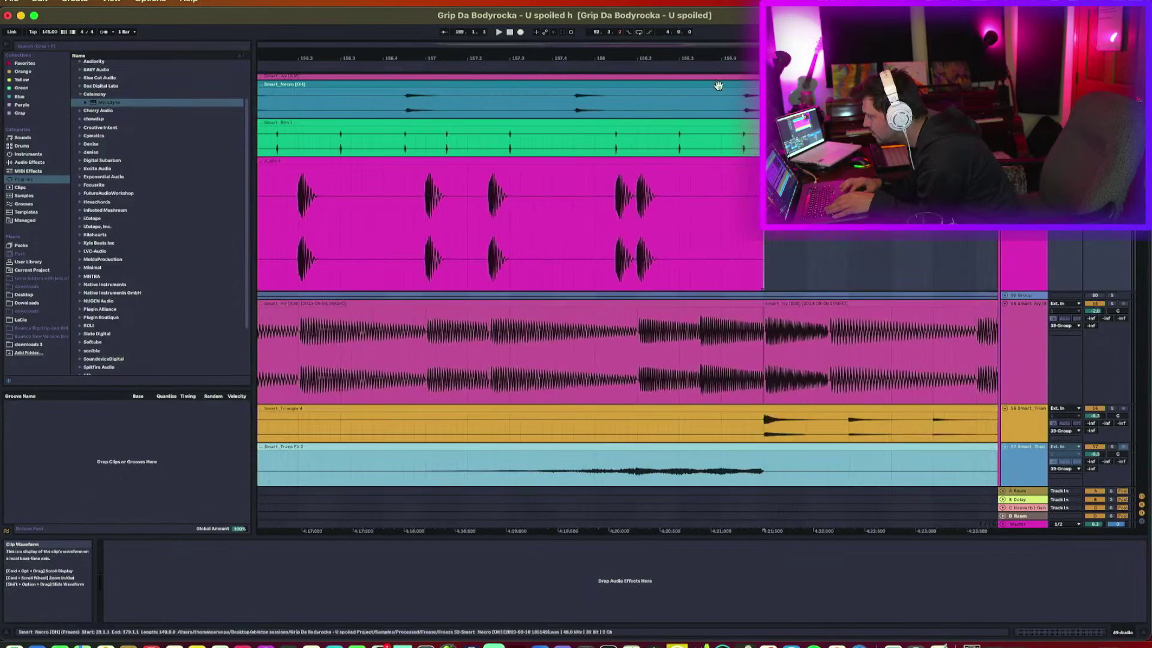
key(minus)
key(minus)
key(minus)
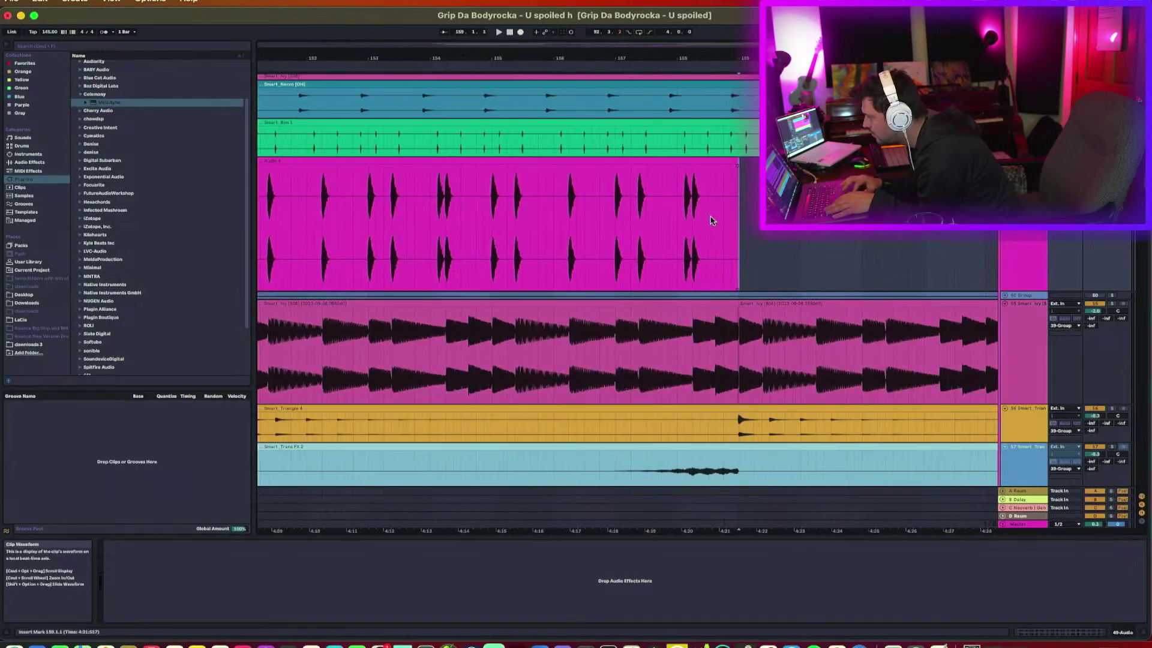
key(super+v)
key(Left)
key(Left)
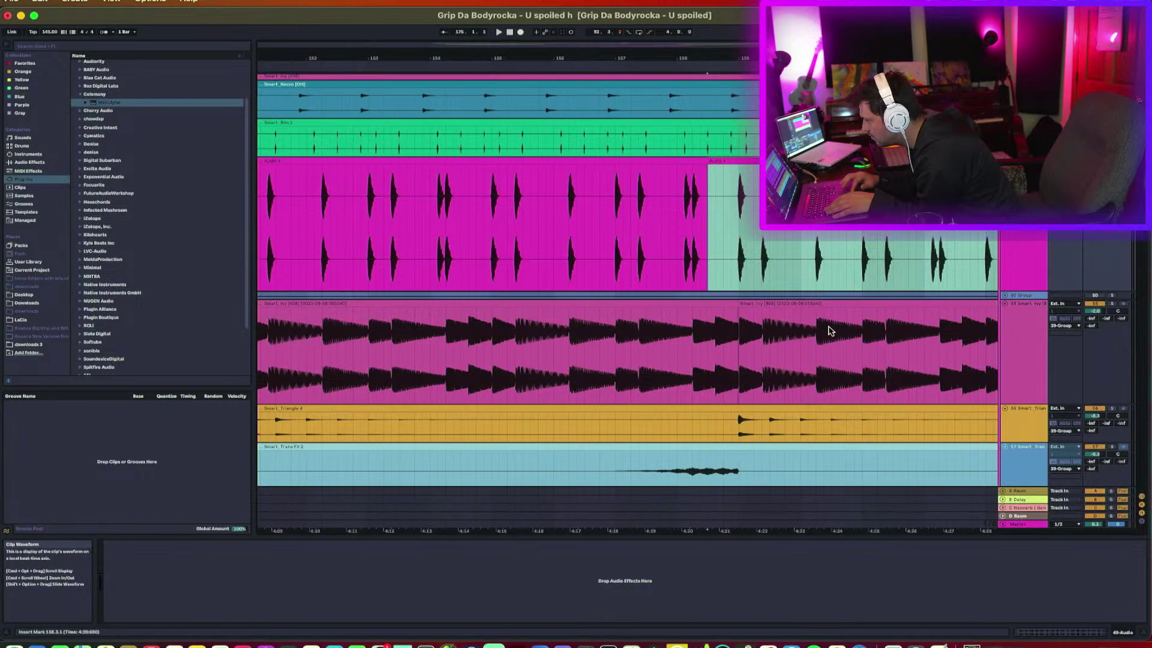
Play the arrangement from 157.3.3 to check the transition between the last two kick clips.
click(650, 262)
key(space)
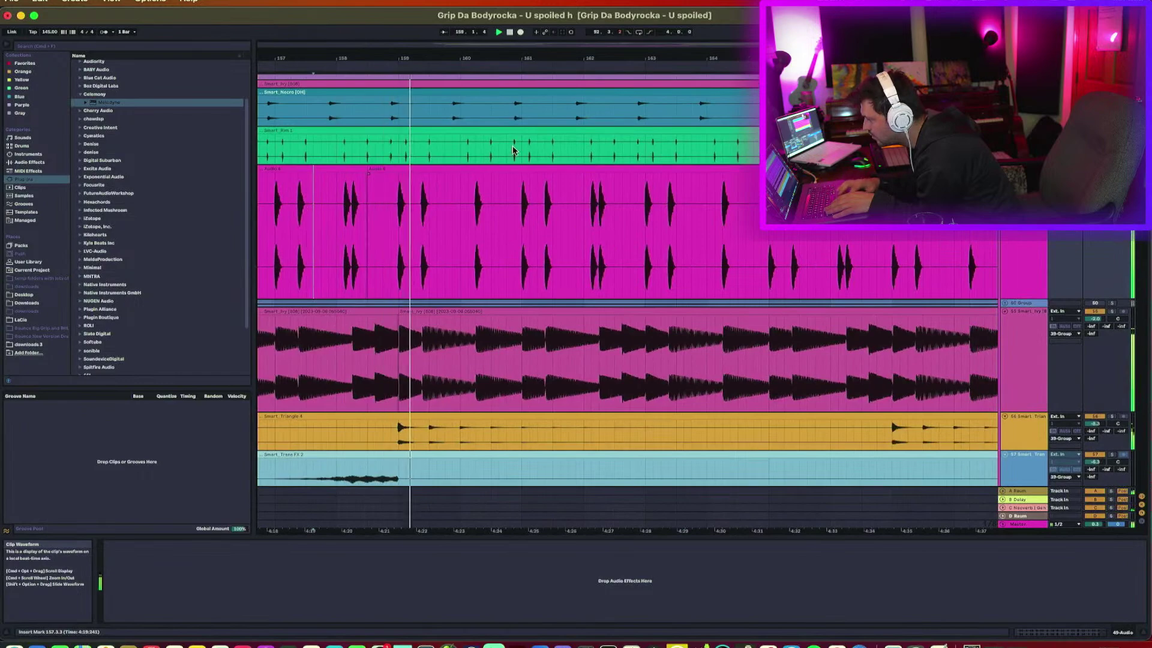
key(minus)
key(minus)
key(minus)
key(minus)
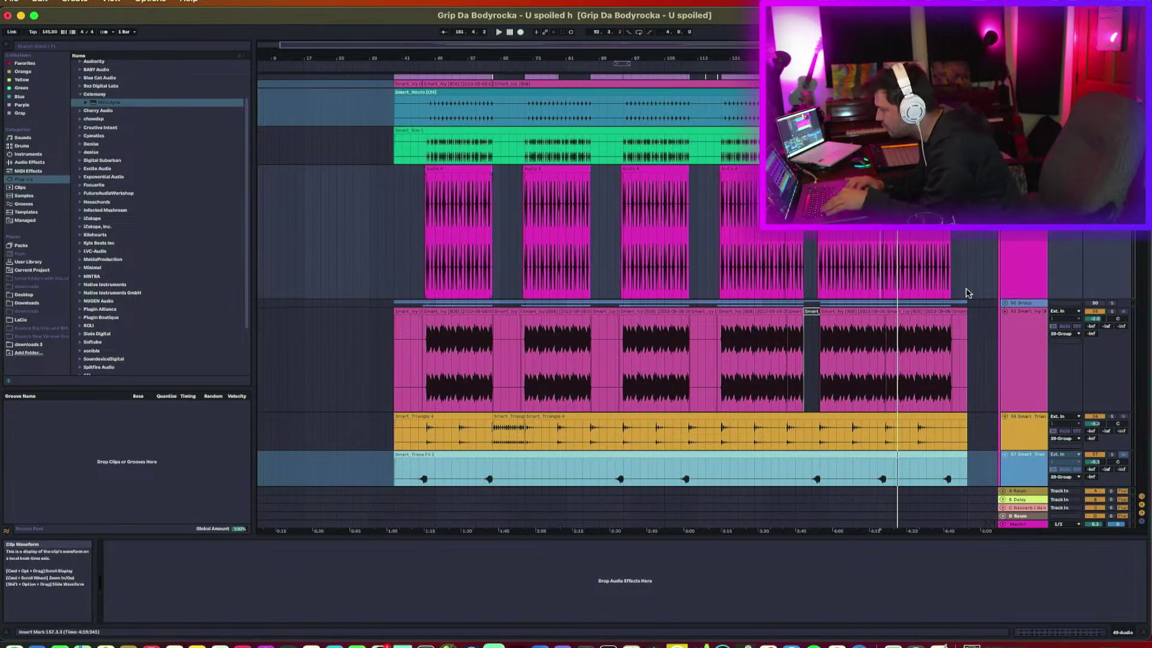
Move the 808 track directly beneath the recorded kick track and compare the two waveforms at 47.1.1.
drag(1027, 357, 1028, 302)
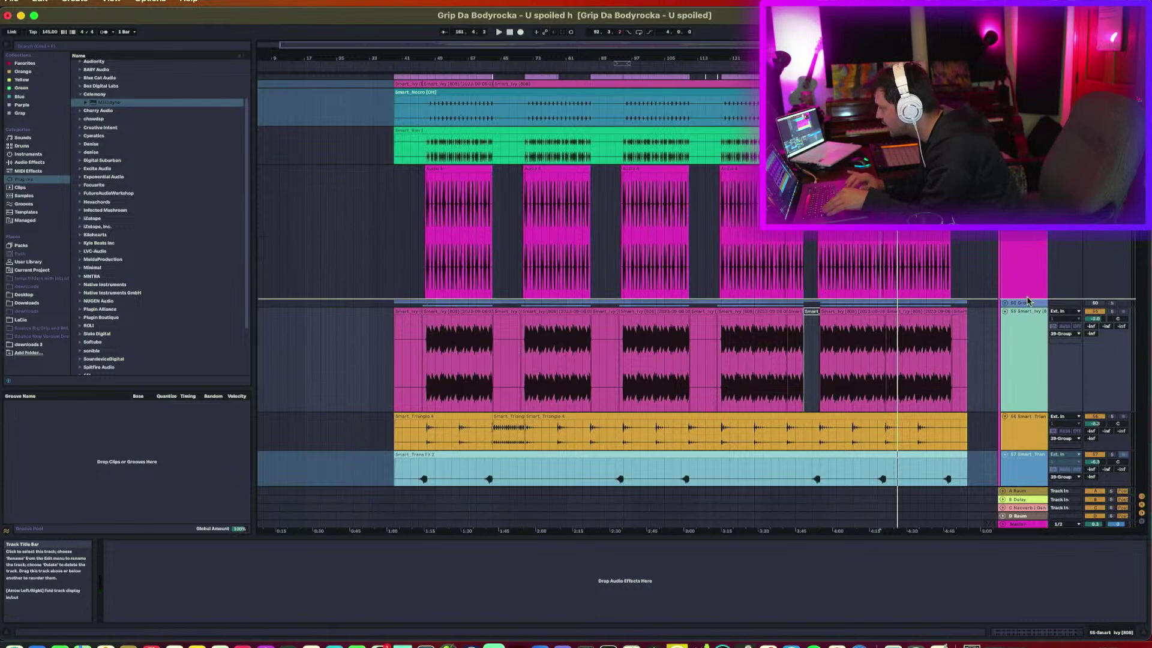
drag(421, 57, 423, 59)
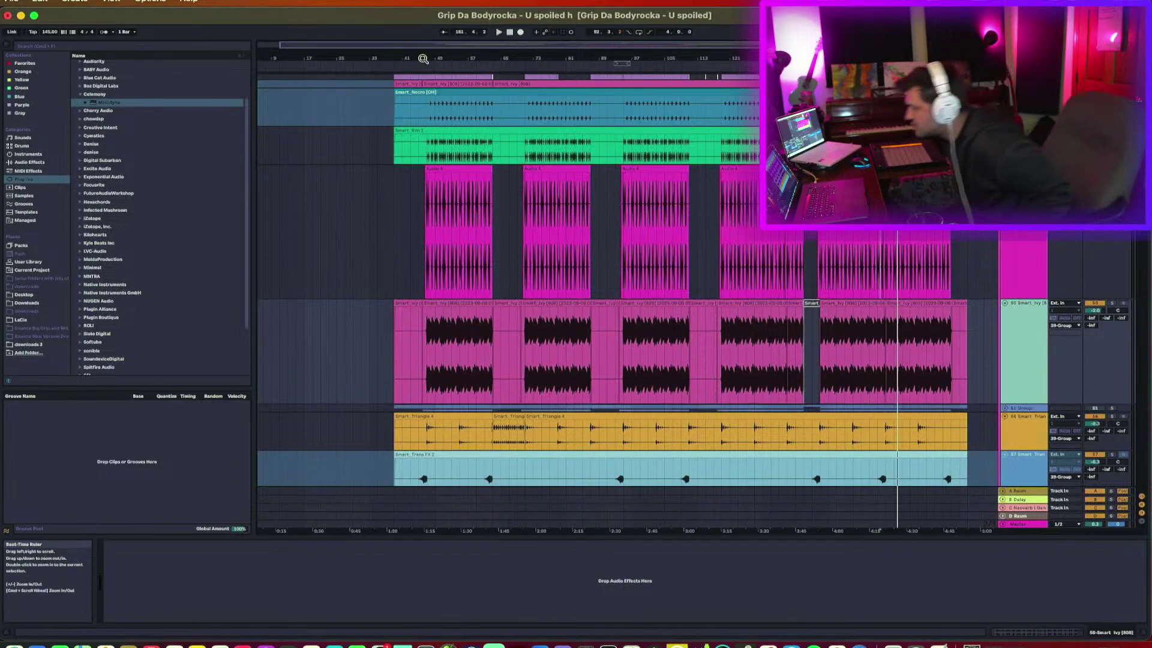
mouse_move(423, 59)
mouse_down()
mouse_move(594, 62)
mouse_move(538, 287)
mouse_move(527, 279)
mouse_move(552, 280)
mouse_up()
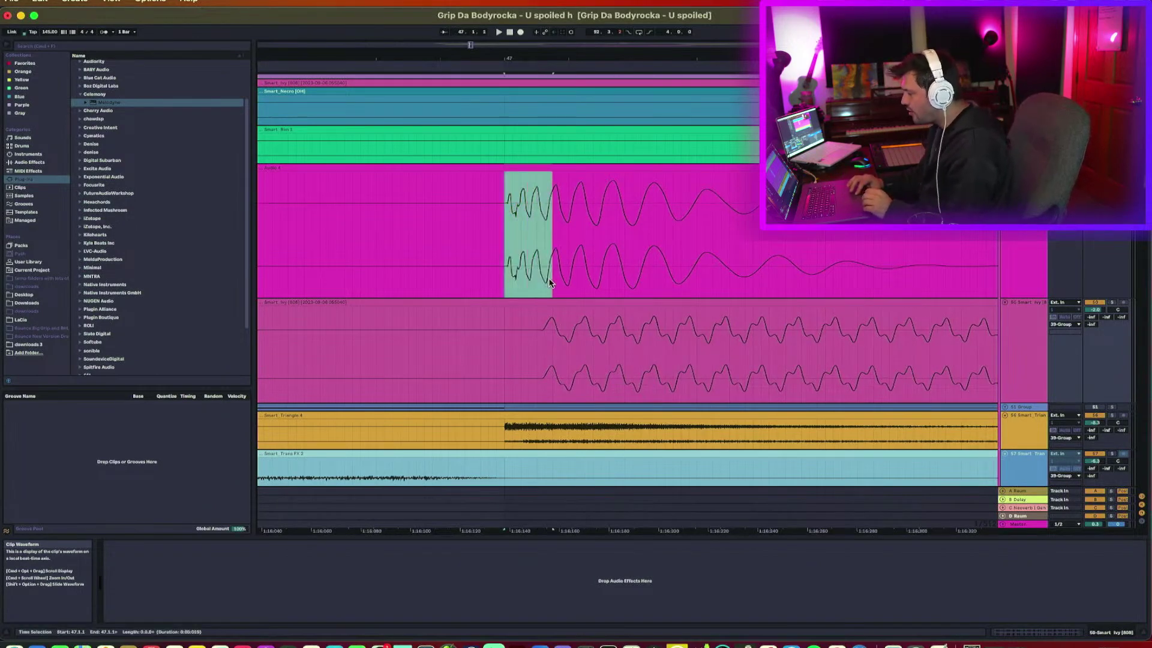
click(552, 360)
shift+click(431, 360)
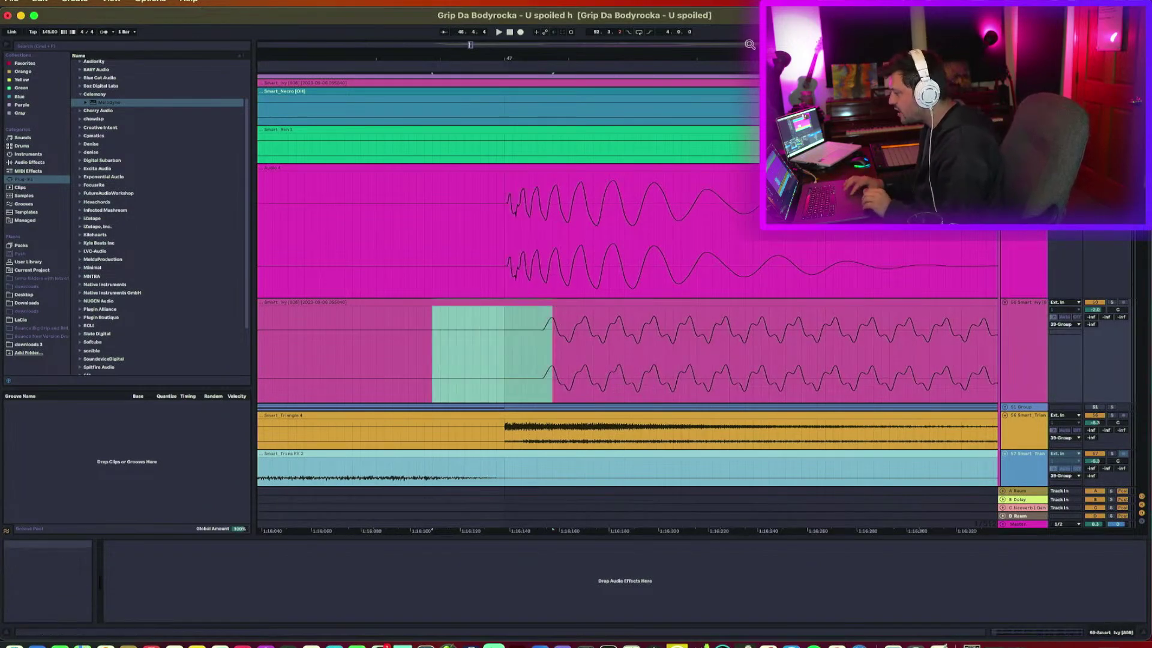
mouse_move(741, 53)
mouse_down()
mouse_move(741, 31)
mouse_move(731, 57)
mouse_up()
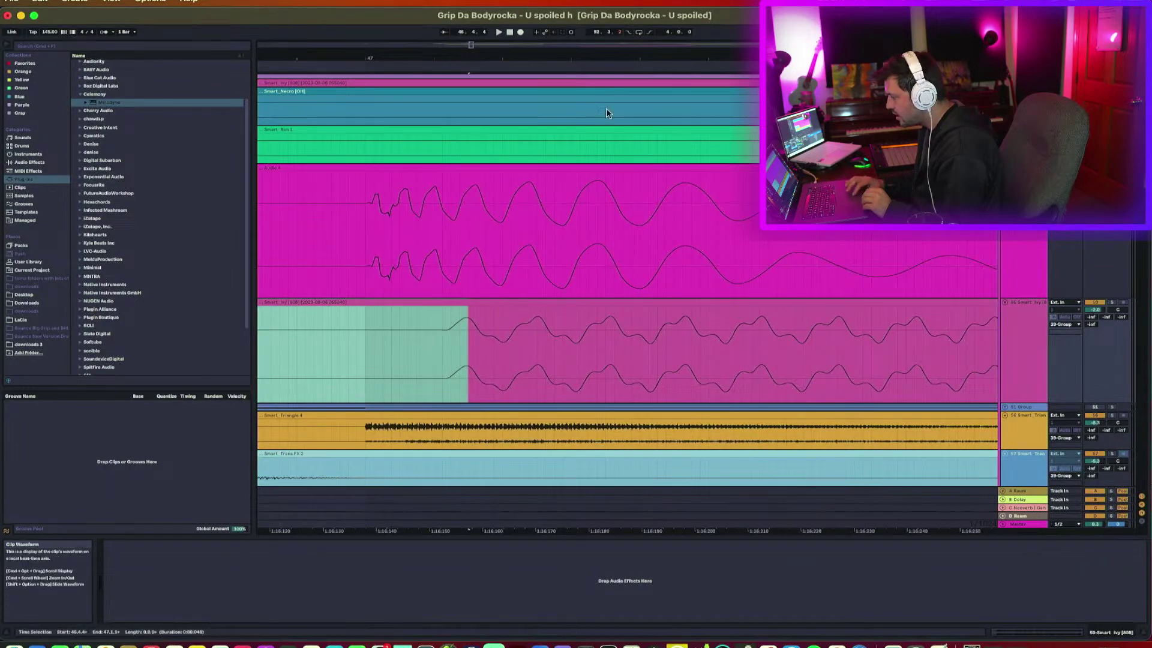
drag(621, 58, 621, 35)
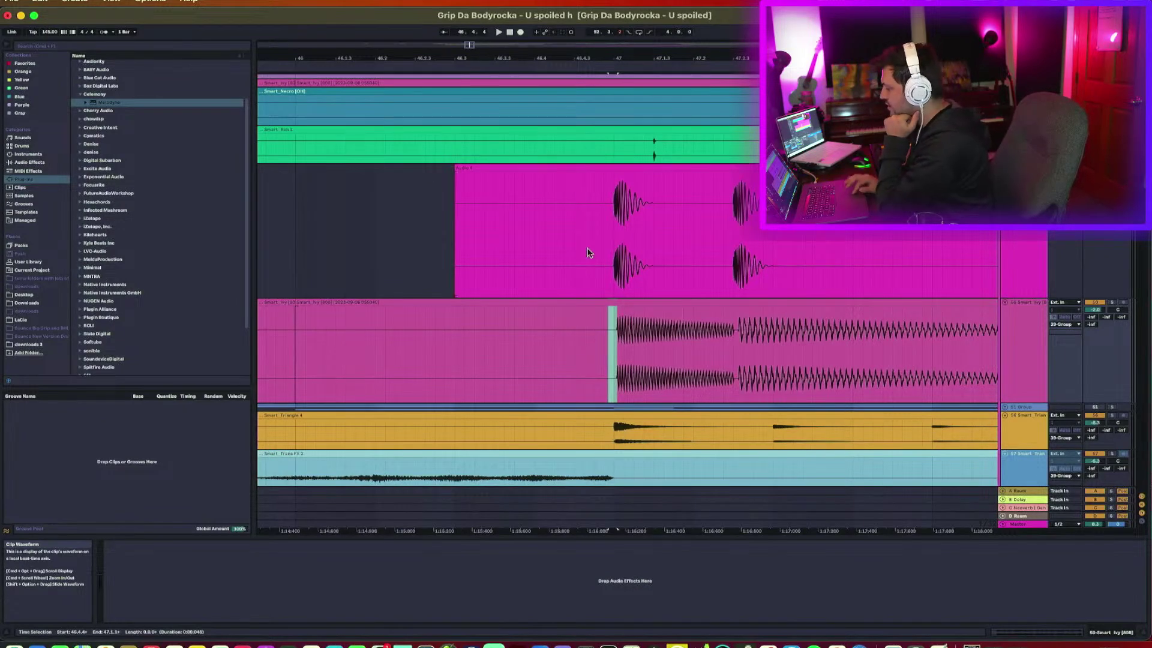
Examine how the second and third 808 notes after 47.1.1 line up with the kick hits above them.
scroll(689, 268, right, 5)
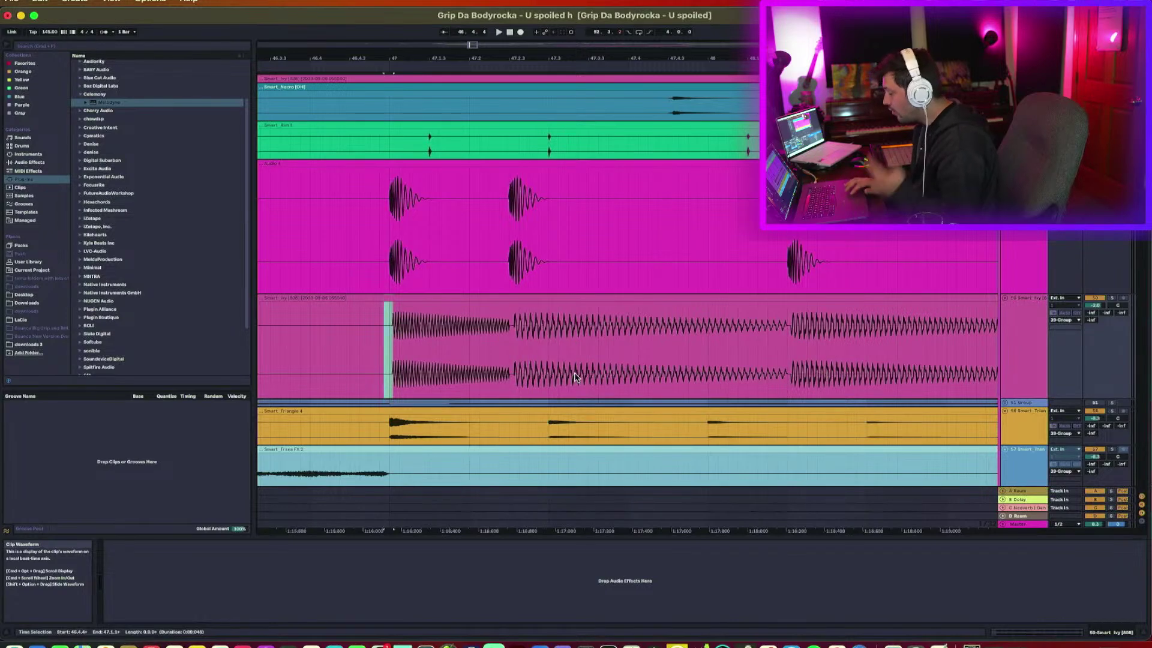
click(509, 382)
drag(512, 382, 807, 378)
click(827, 368)
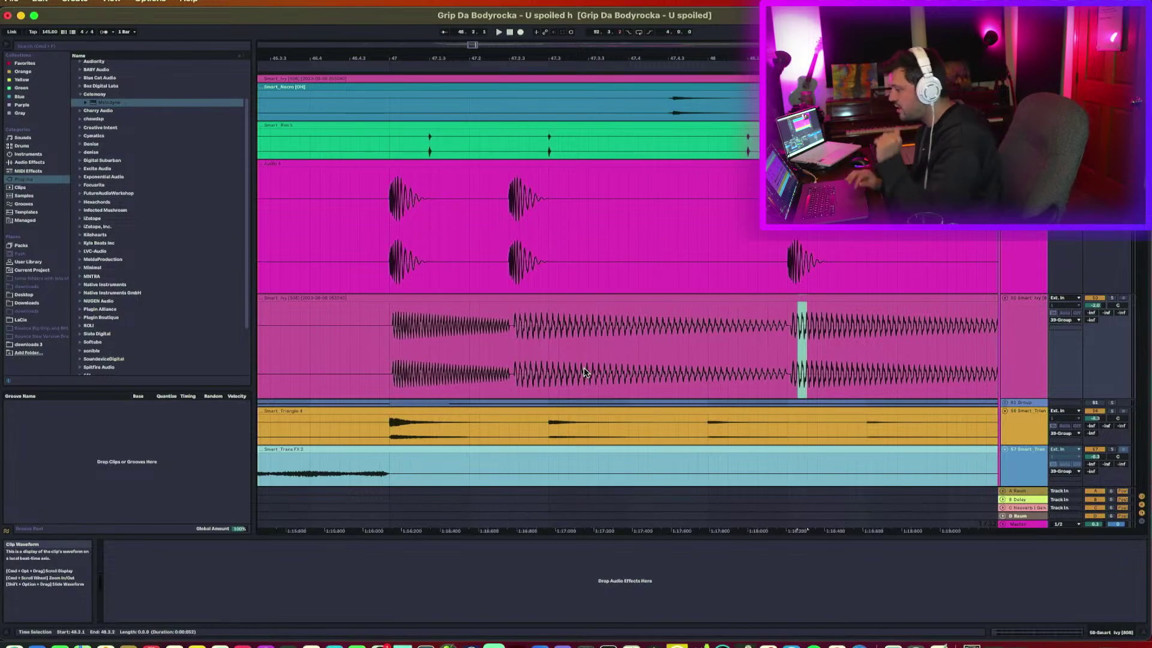
drag(523, 64, 522, 41)
scroll(588, 236, right, 5)
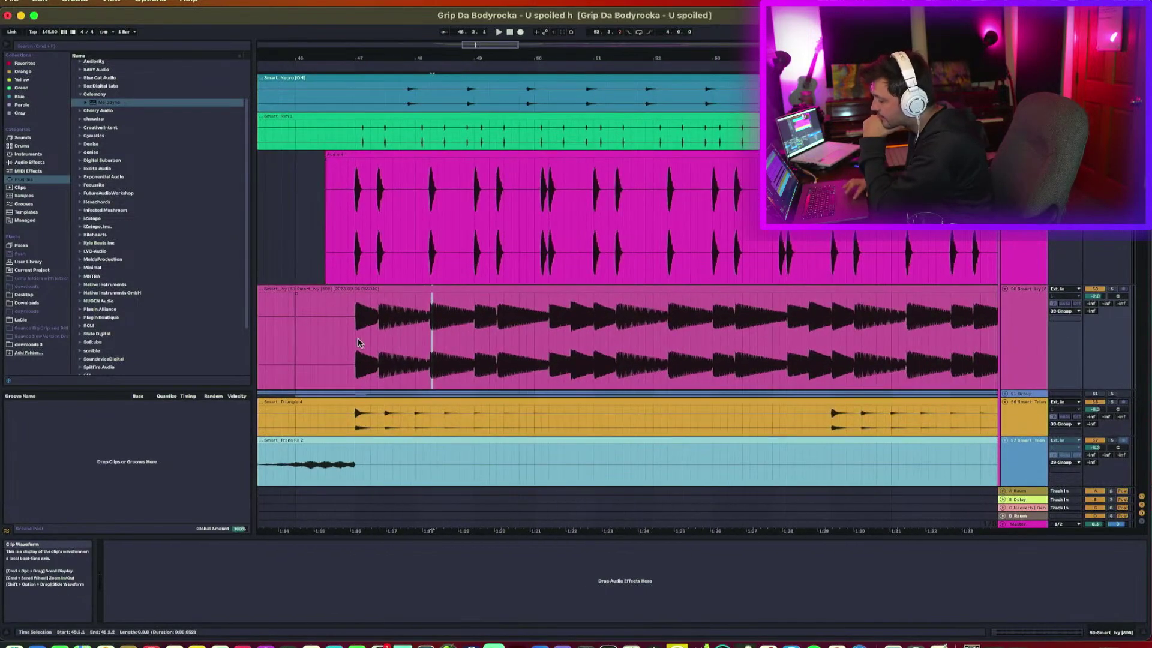
Play the arrangement from 47.1.1 to hear the recorded kicks together with the 808.
key(space)
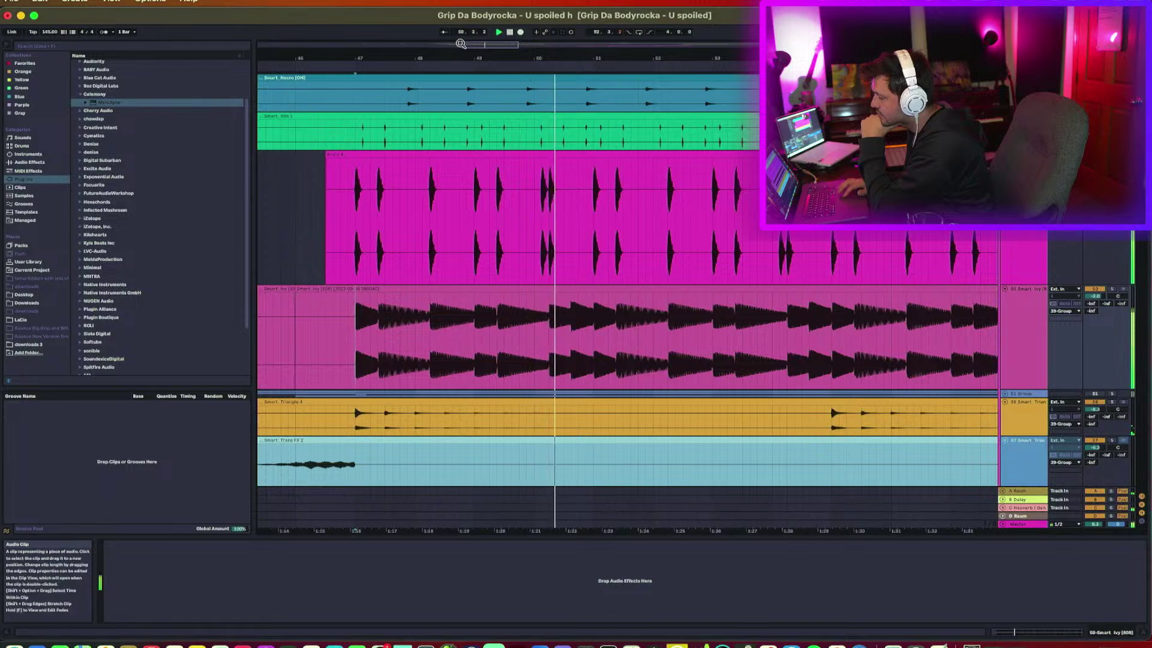
drag(457, 58, 458, 31)
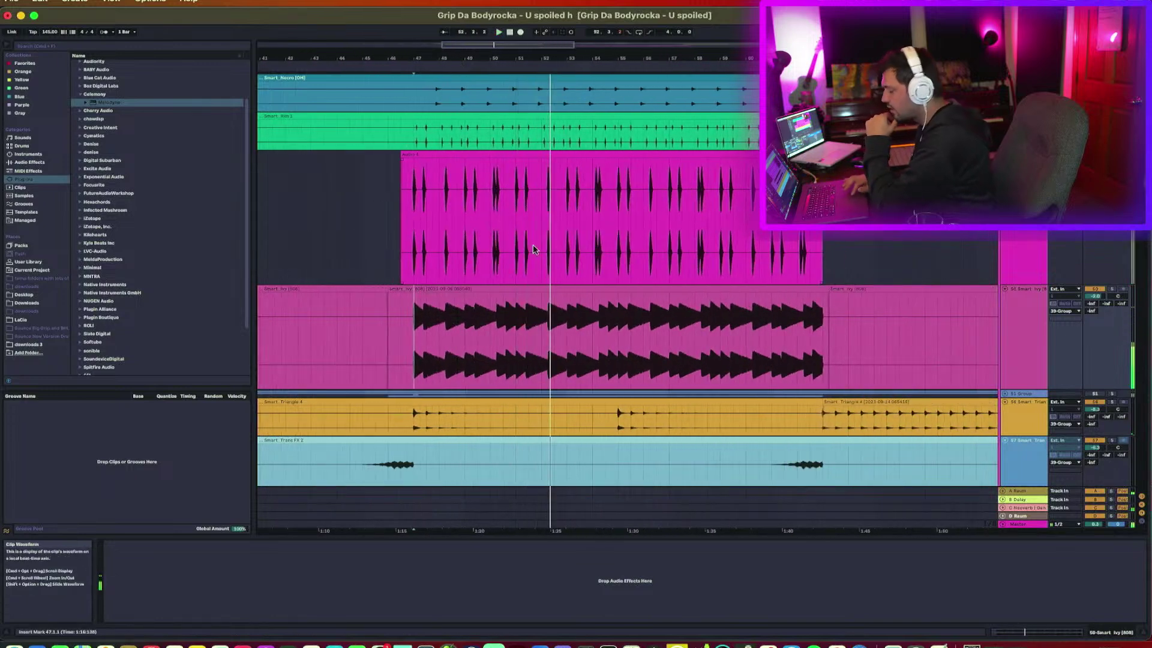
click(939, 265)
mouse_move(653, 60)
mouse_down()
mouse_move(652, 122)
mouse_move(653, 82)
mouse_up()
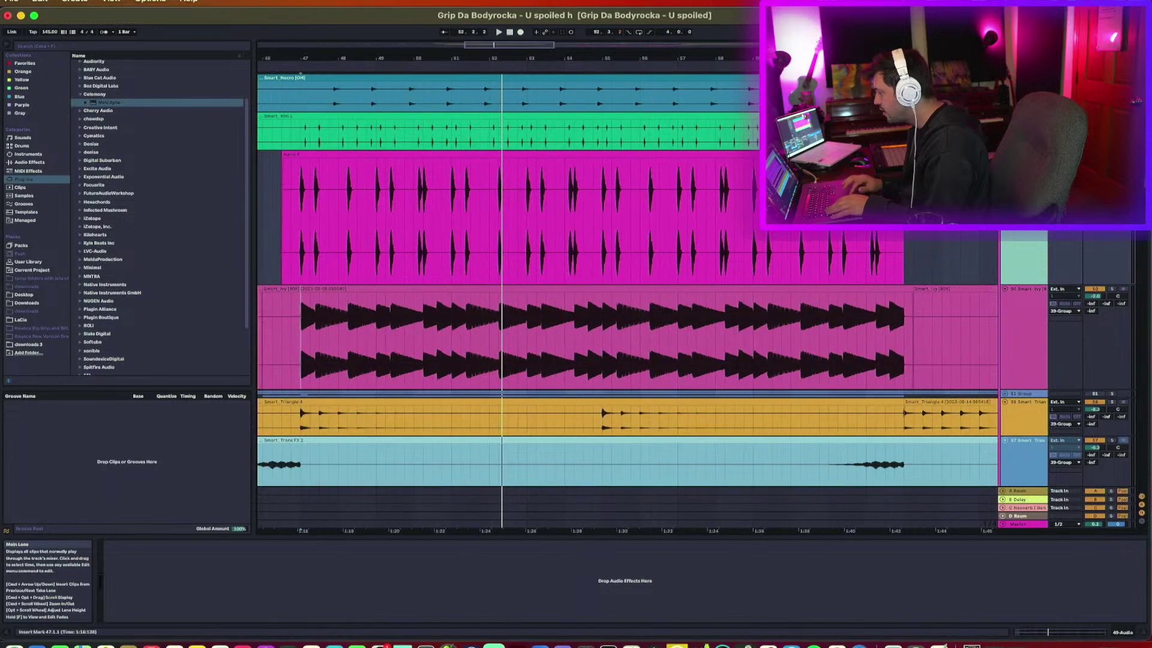
Insert a new audio track between the rim track and the recorded kick track and choose its audio input source.
click(1020, 115)
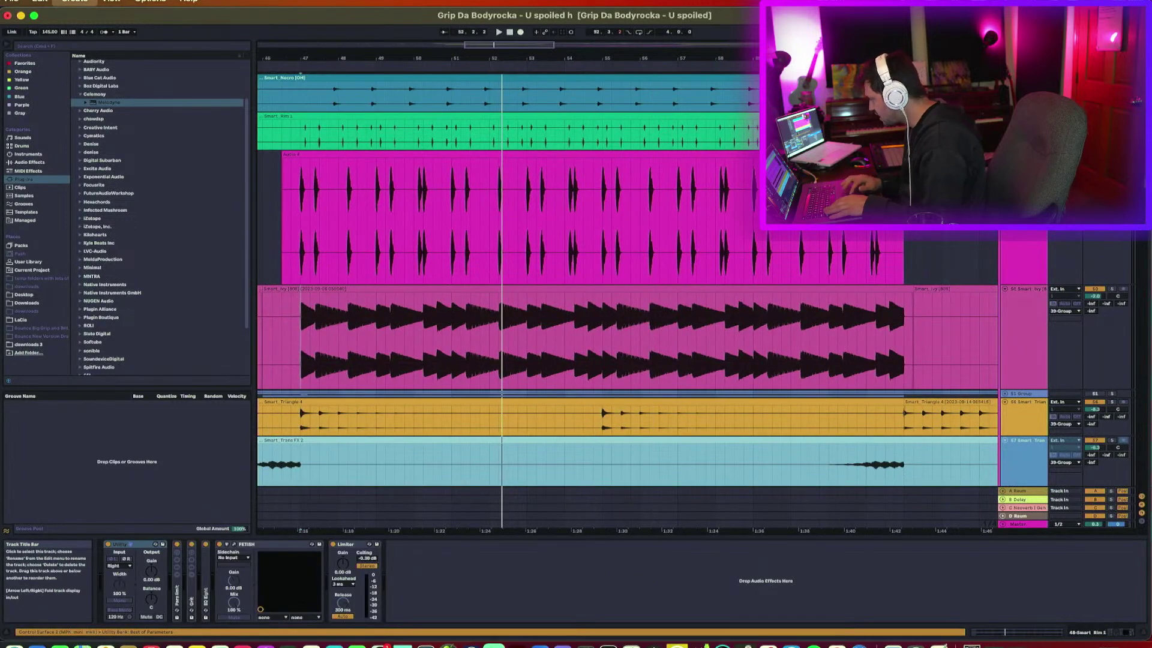
key(super+t)
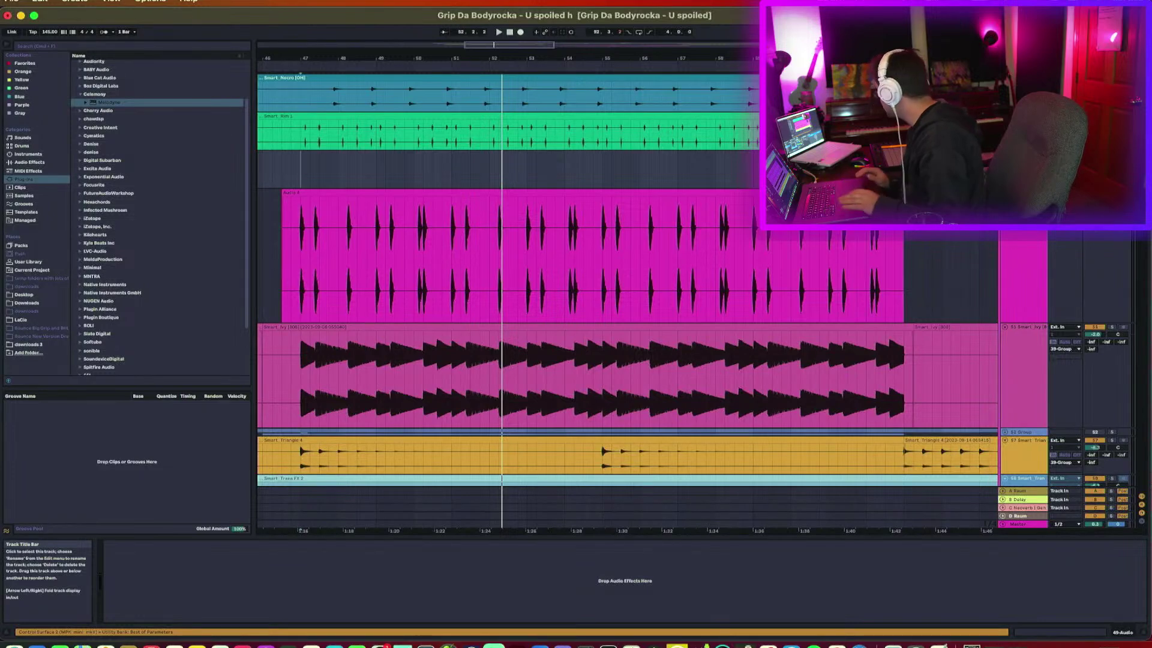
click(1065, 155)
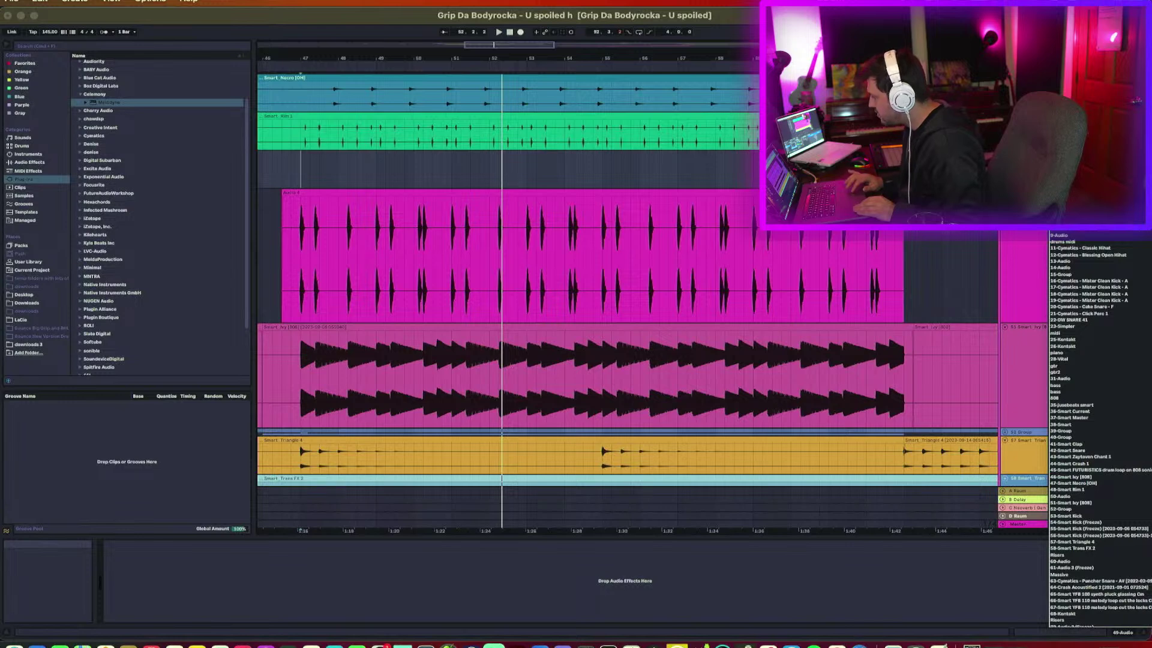
click(1065, 161)
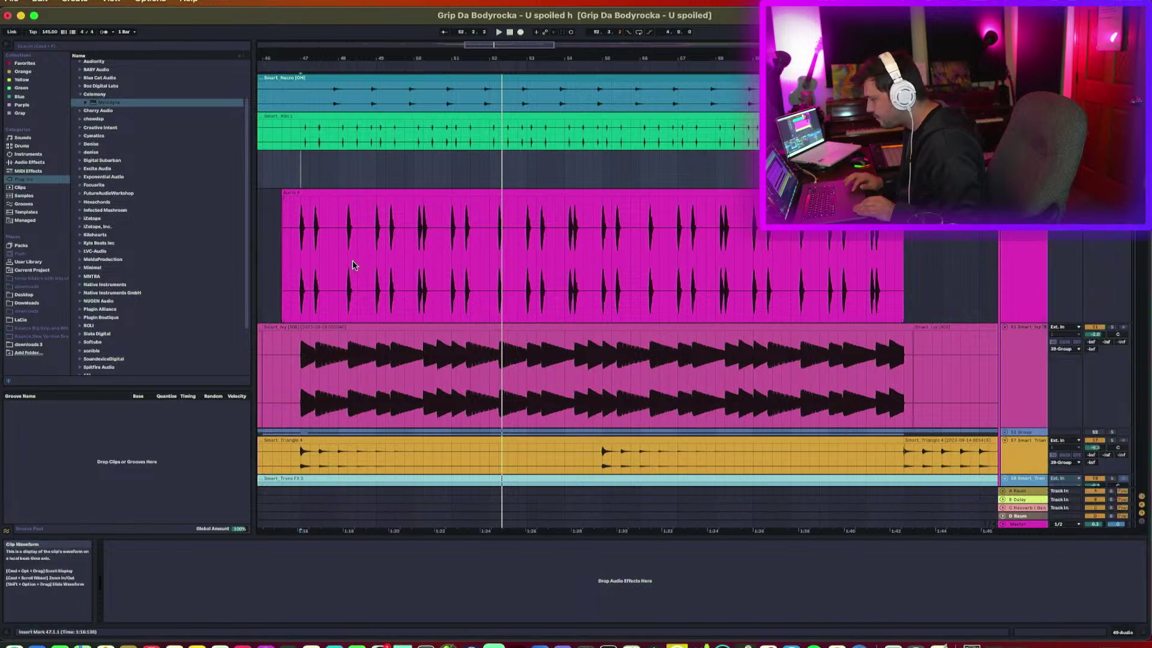
Stop playback and place the insert marker on the first recorded kick hit at 47.1.1.
key(space)
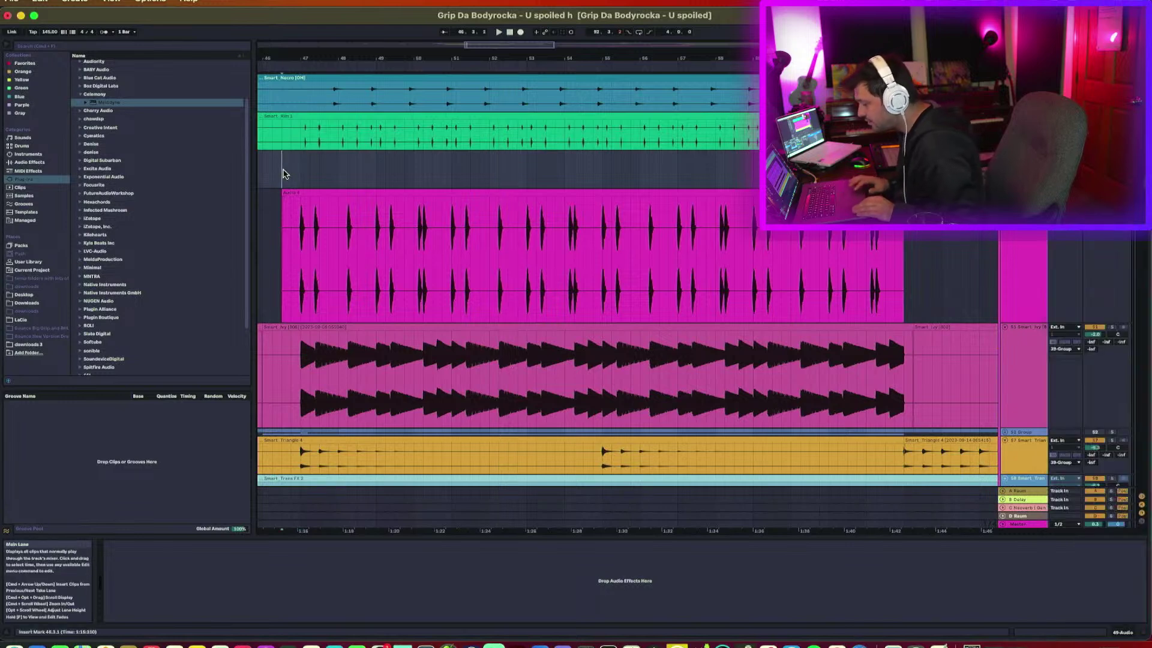
drag(302, 58, 387, 180)
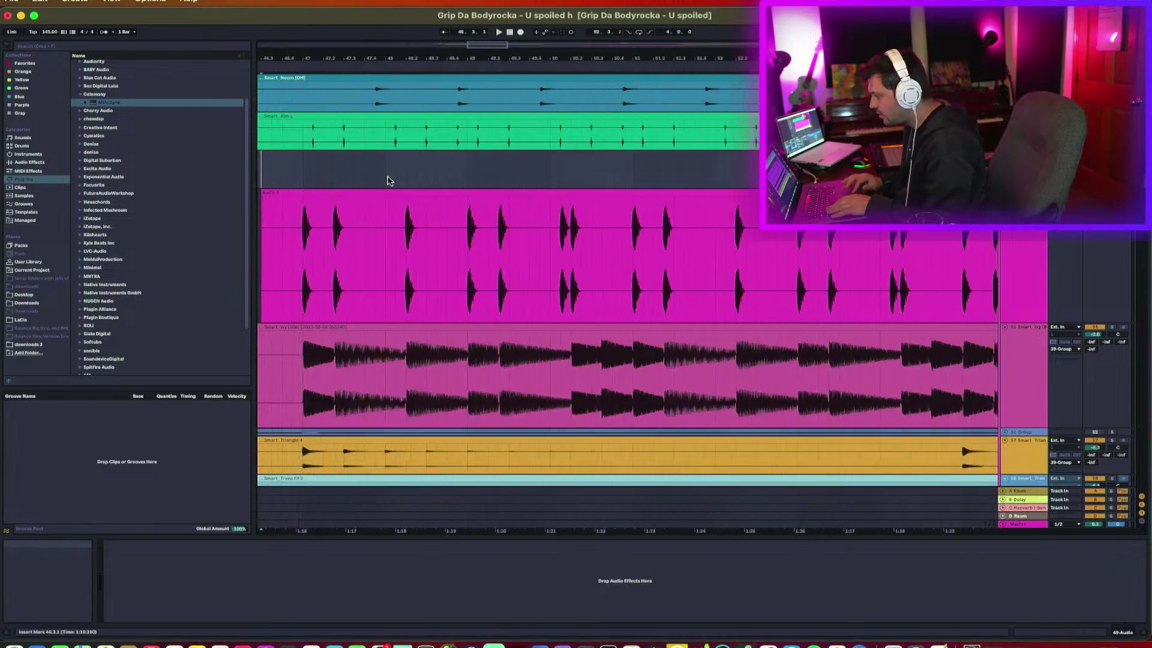
scroll(387, 180, left, 3)
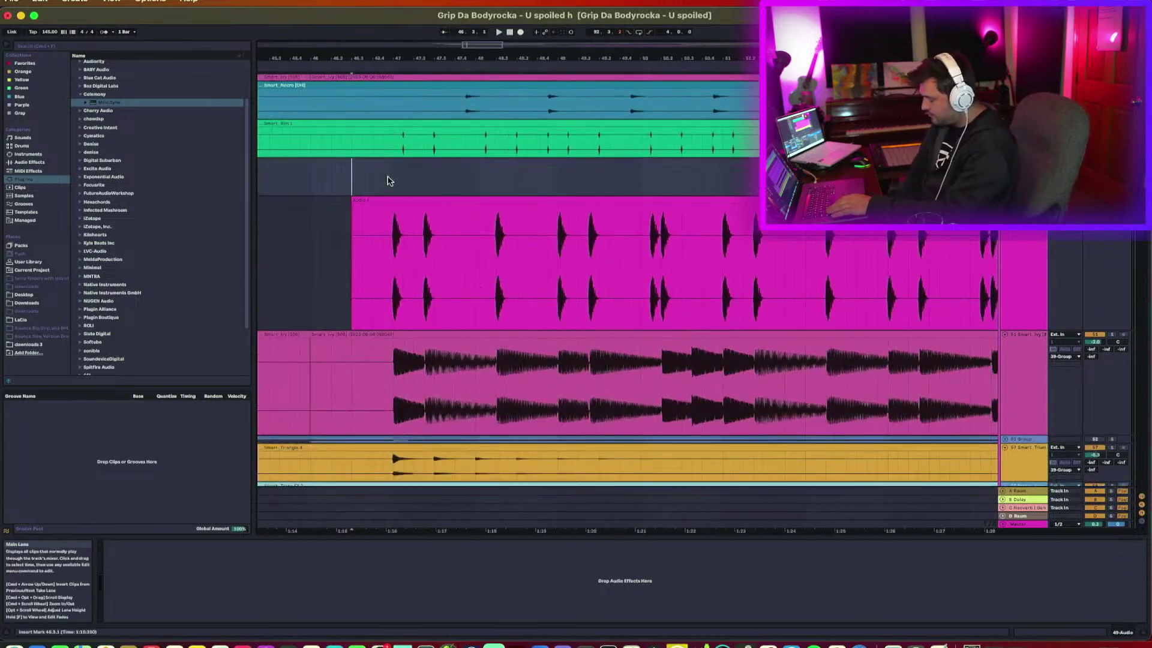
click(395, 246)
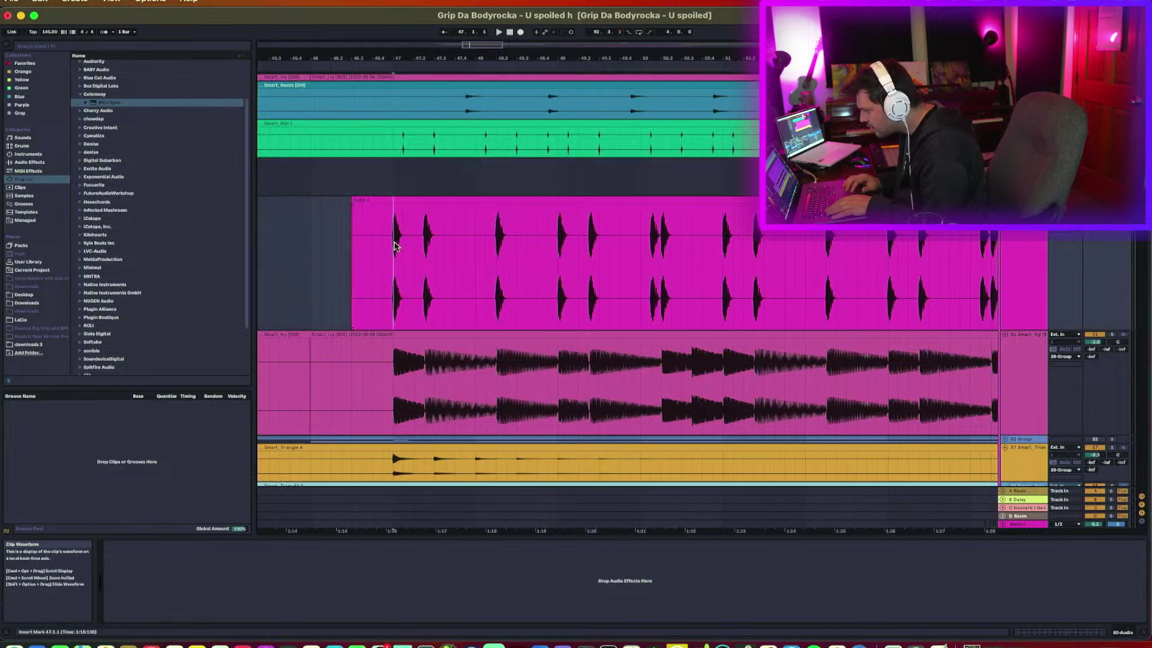
Add a Glue Compressor audio effect to the recorded kick track.
click(428, 200)
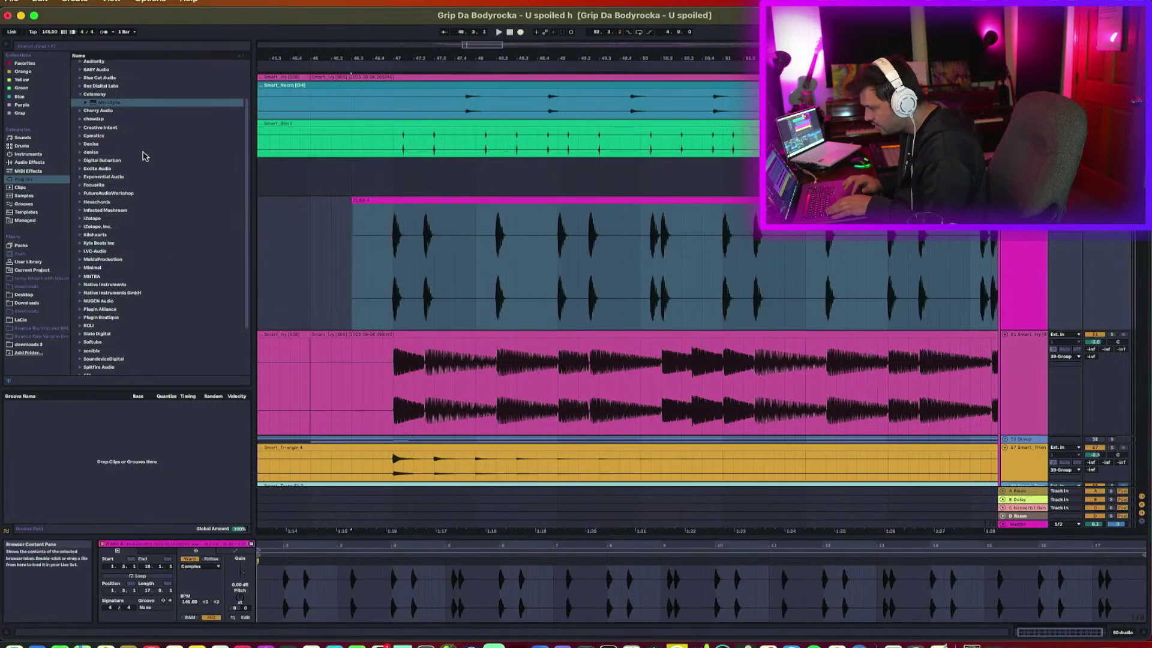
click(31, 172)
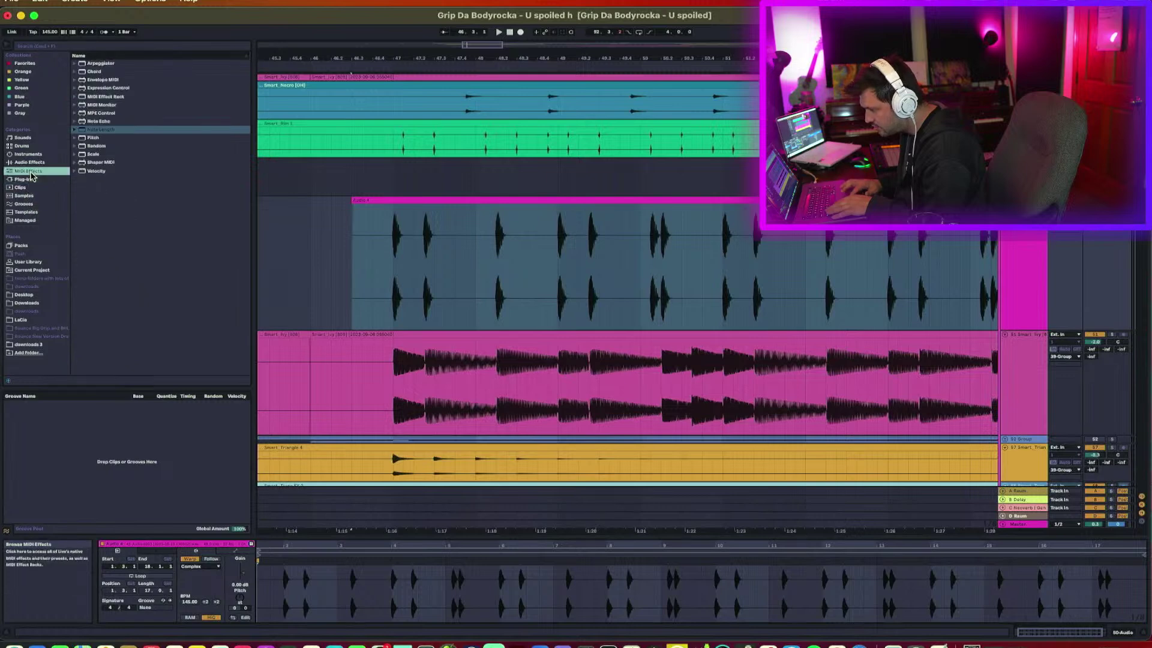
key(Up)
click(121, 212)
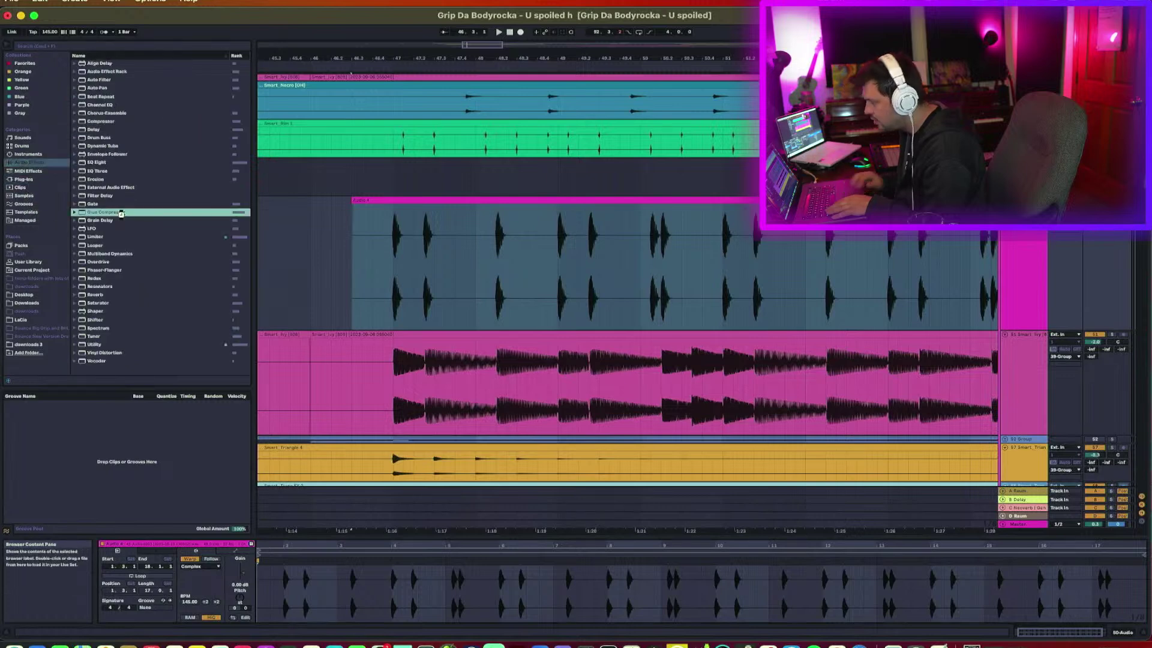
double_click(121, 214)
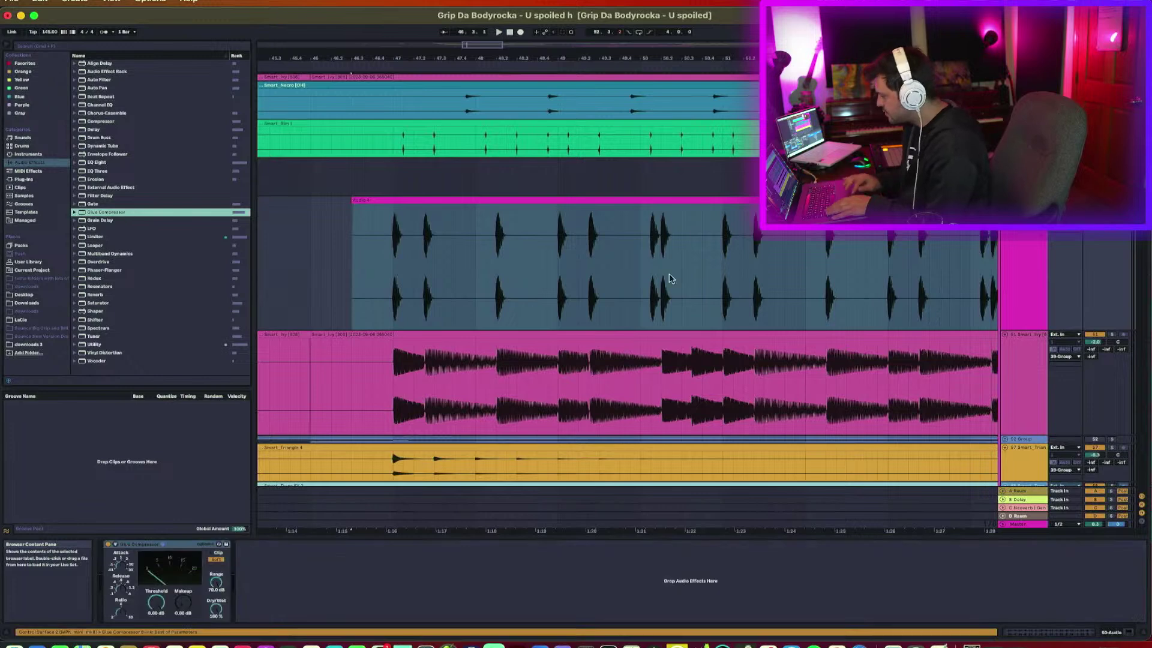
click(1024, 249)
Consolidate all recorded kick clips from 46.3.1 to 175.1.1 into one continuous clip.
scroll(1015, 250, down, 4)
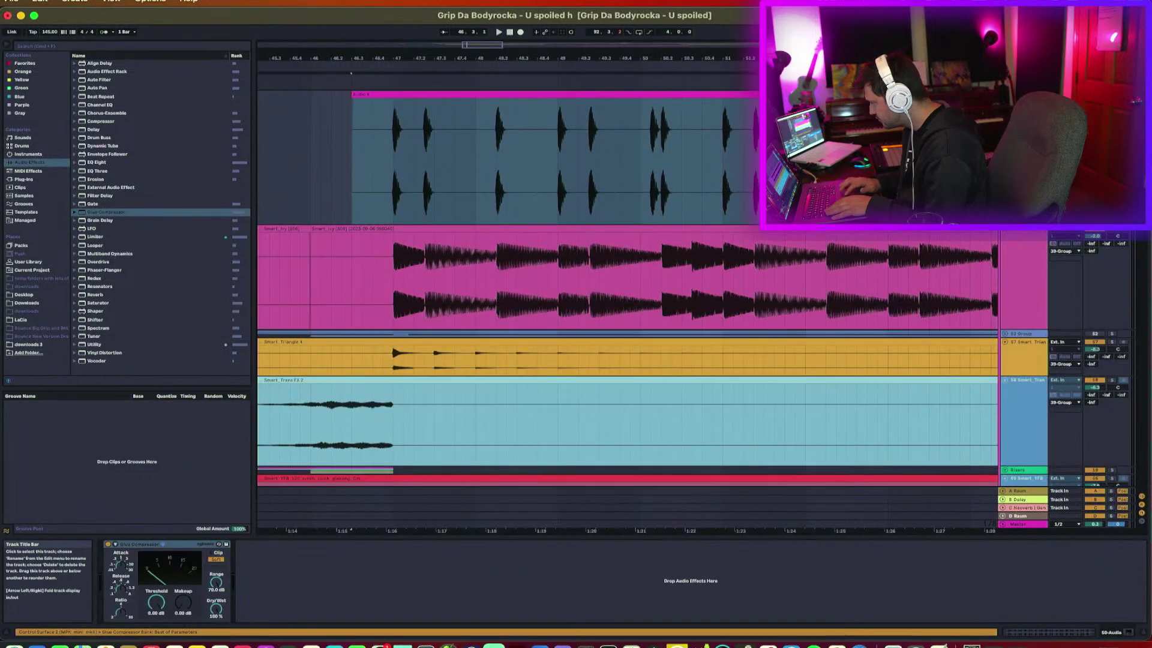
click(442, 101)
double_click(443, 101)
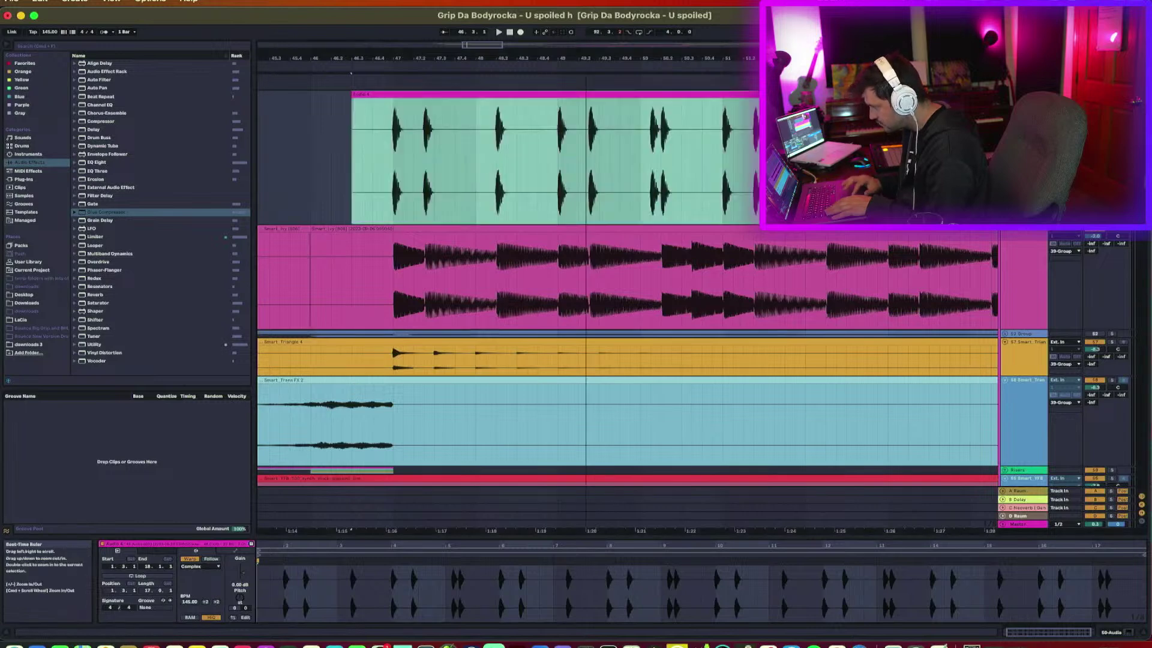
double_click(590, 41)
shift+click(917, 94)
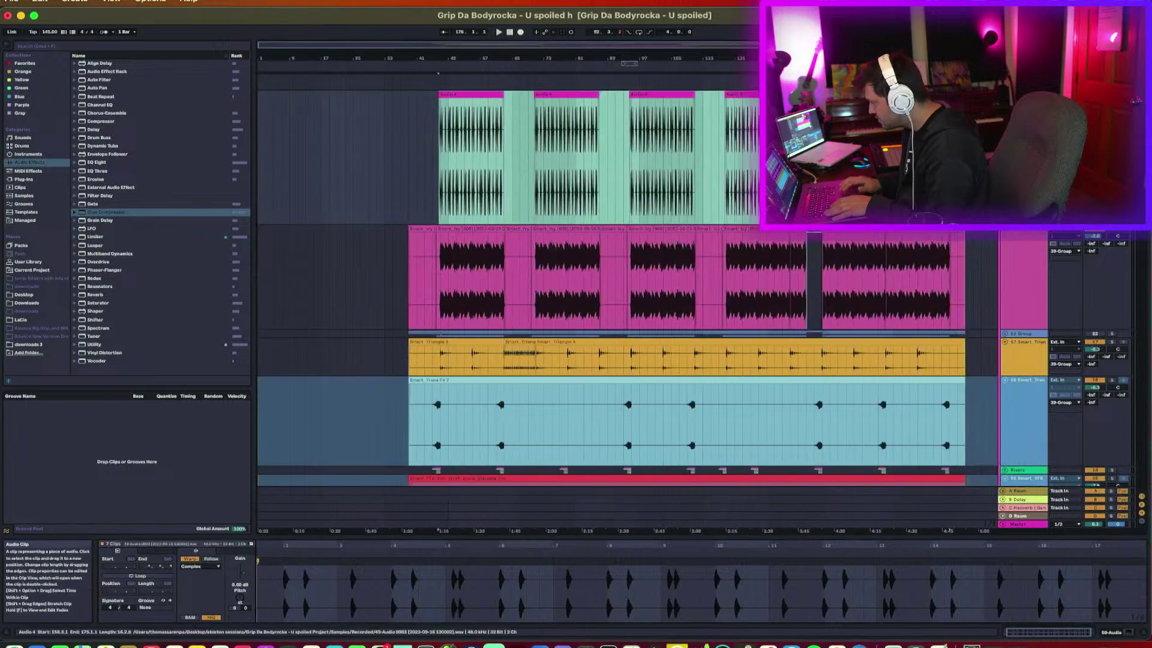
key(super+j)
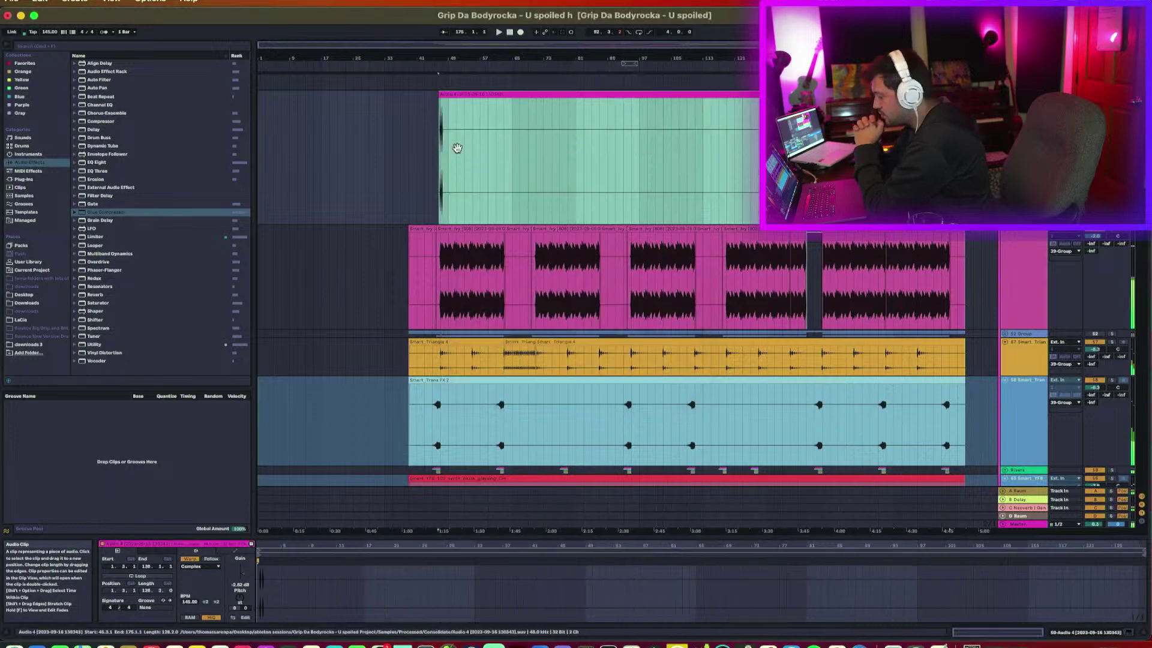
Set the warp mode of the consolidated kick clip to Complex Pro.
drag(473, 55, 456, 97)
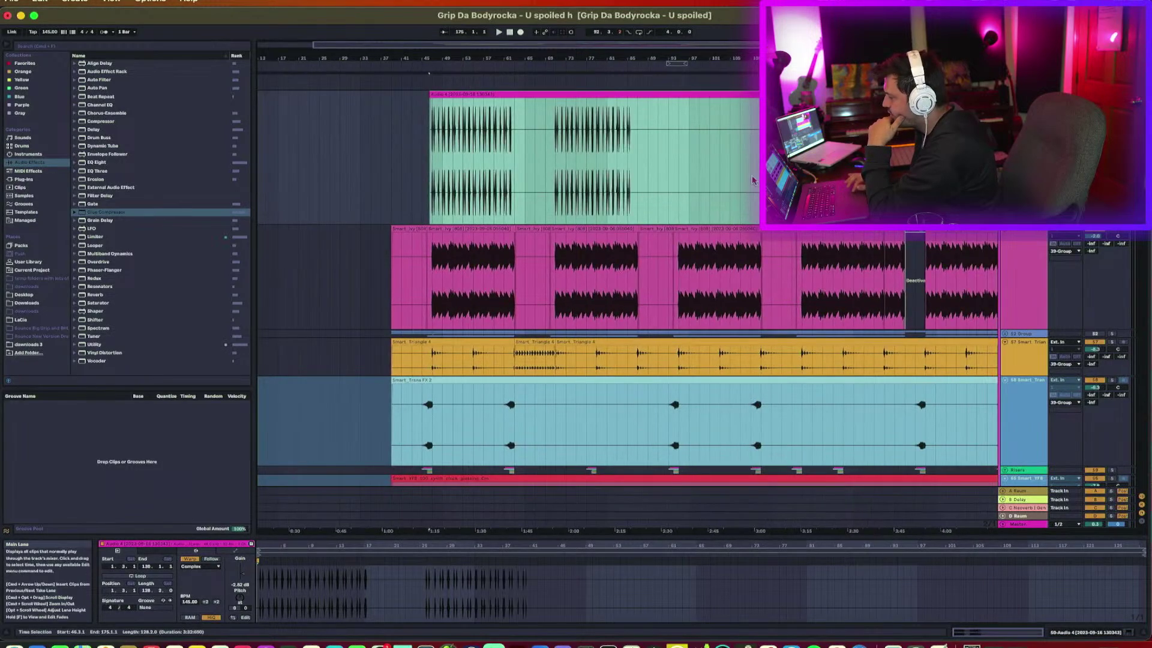
scroll(455, 97, right, 10)
scroll(545, 125, left, 4)
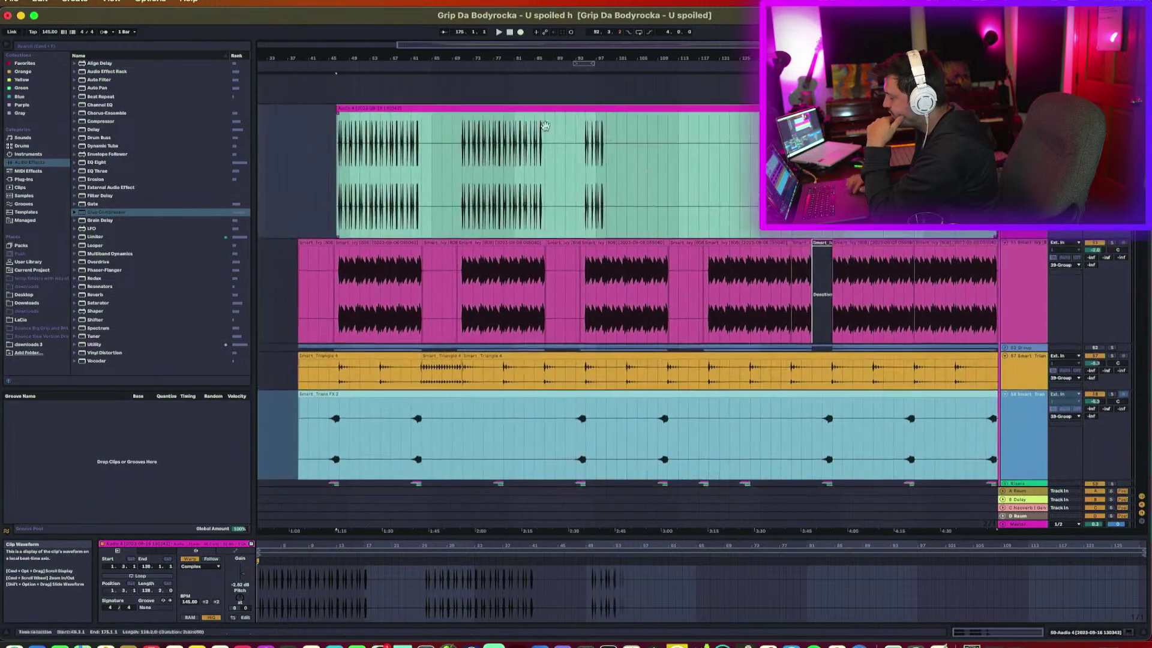
click(458, 108)
click(204, 567)
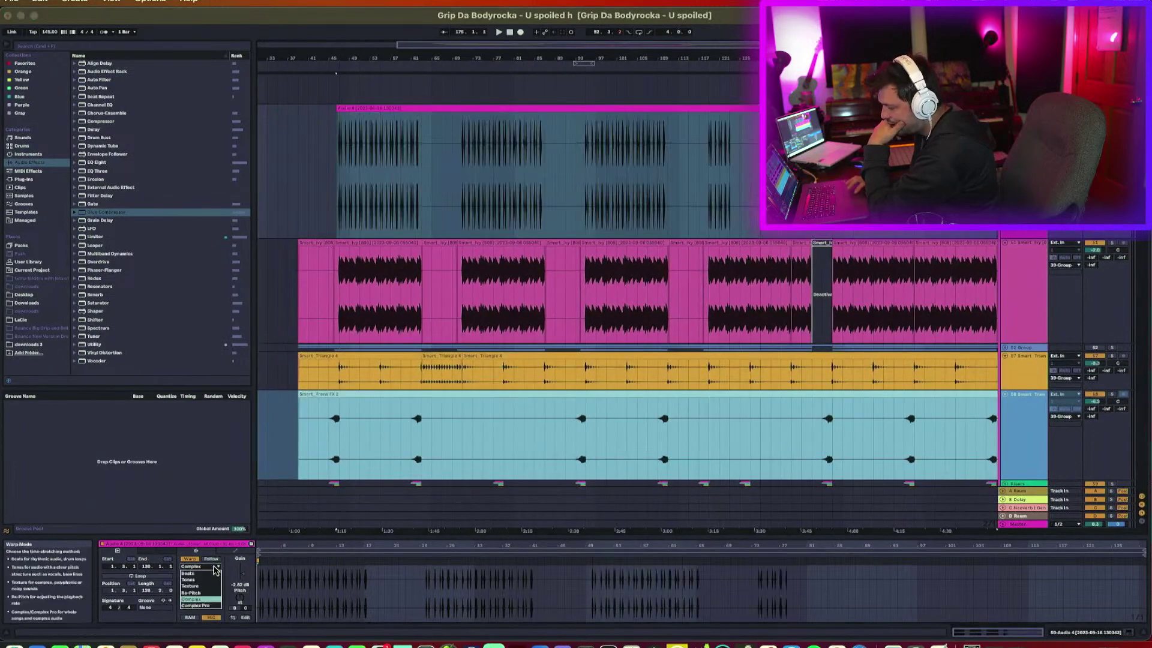
click(198, 604)
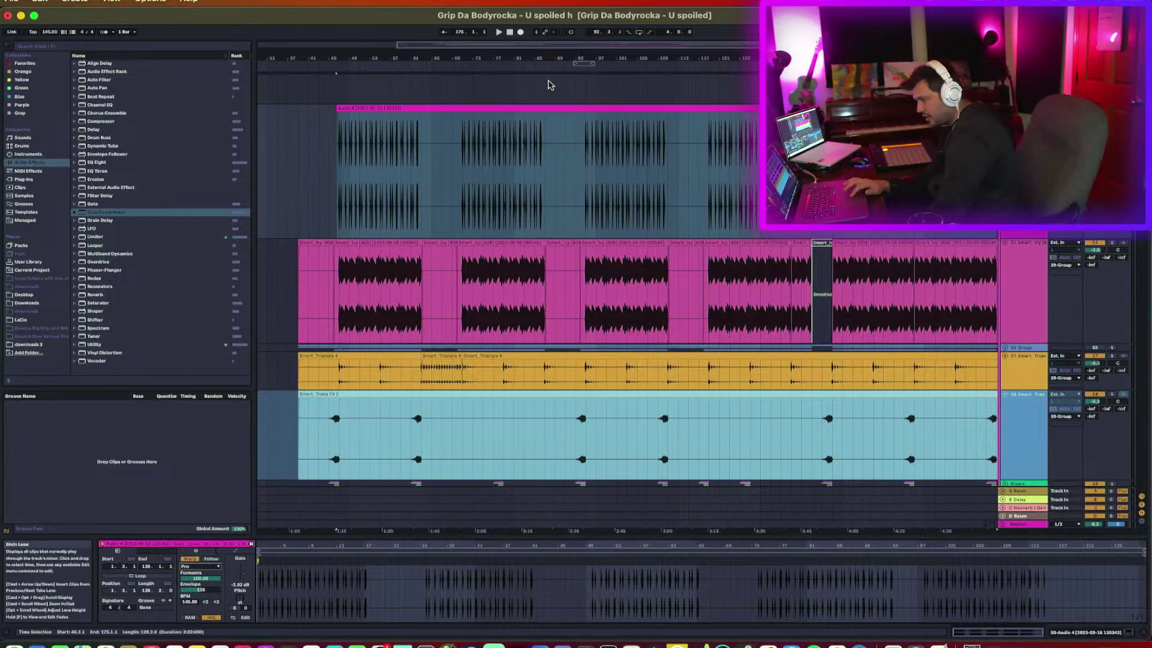
Examine how the consolidated kick hit at 48.2 lines up with the 808 note beneath it.
drag(360, 58, 355, 121)
drag(303, 44, 361, 115)
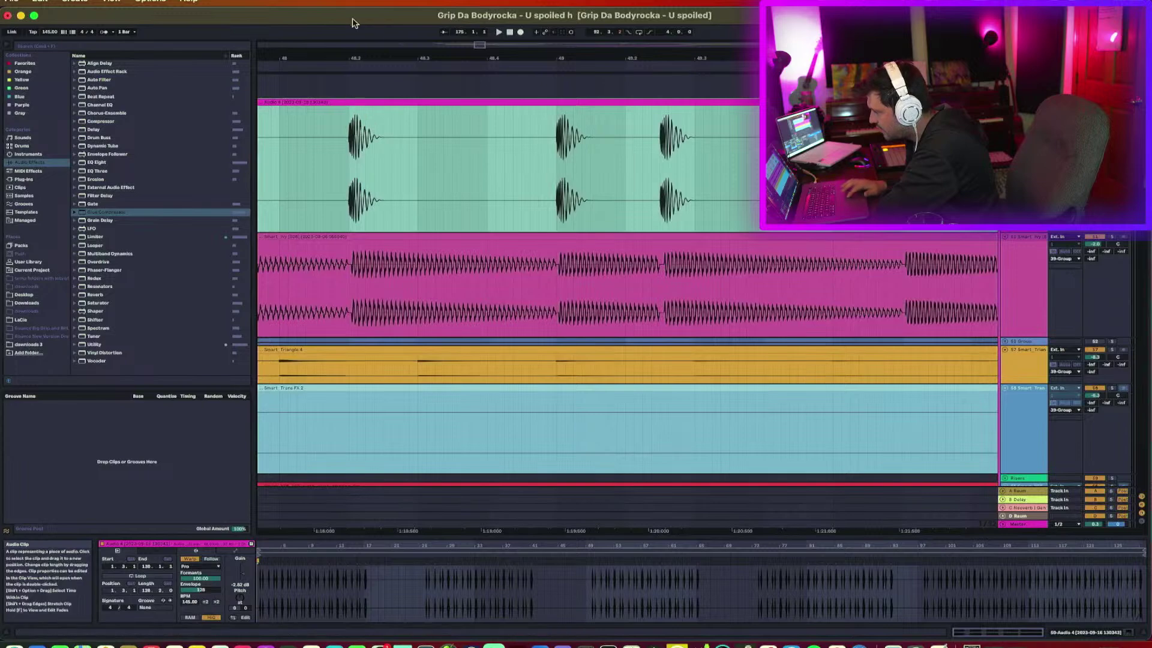
drag(354, 57, 354, 84)
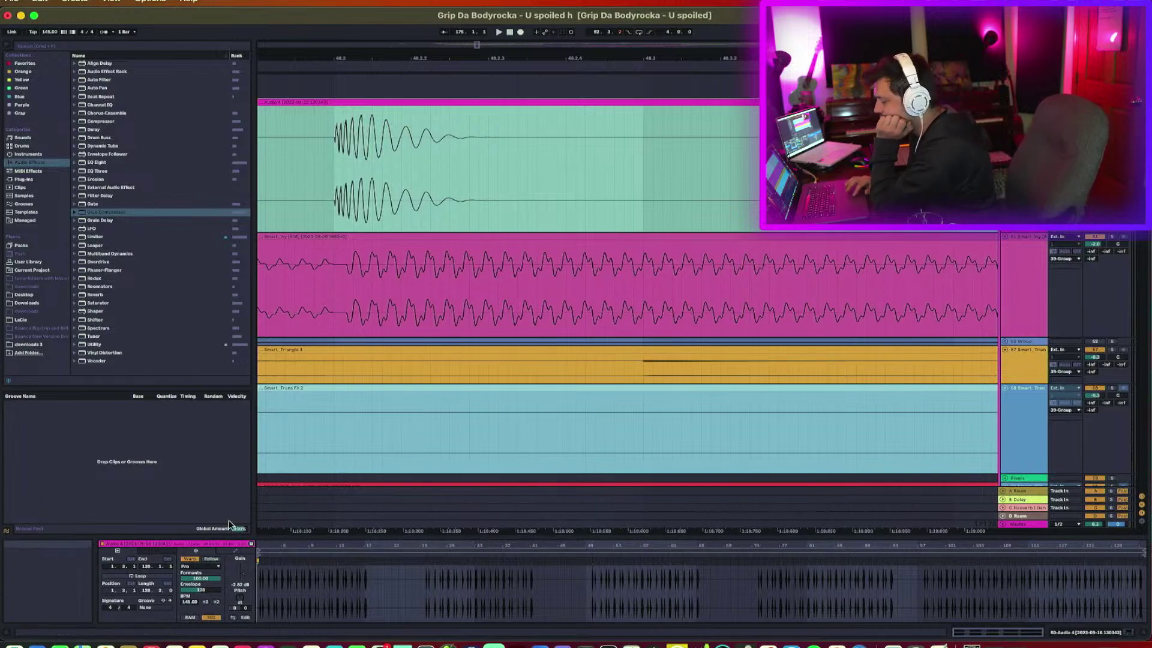
Enlarge the clip detail view and place the insert marker on the kick hit at 48.2.1.
drag(272, 538, 308, 275)
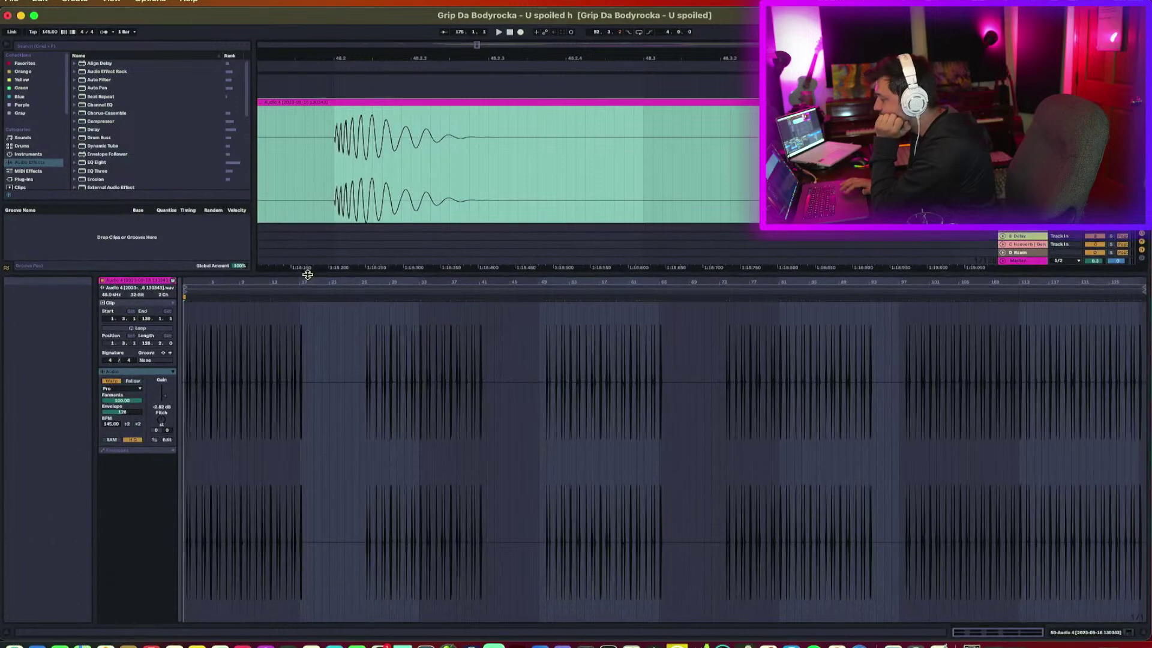
click(428, 209)
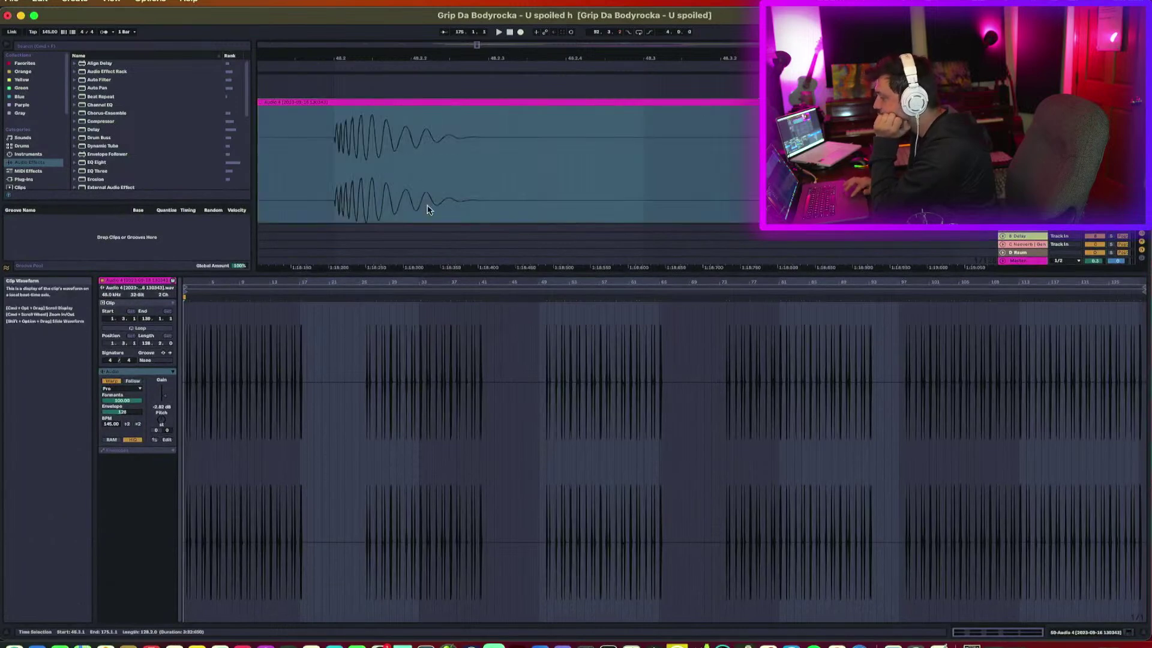
click(325, 188)
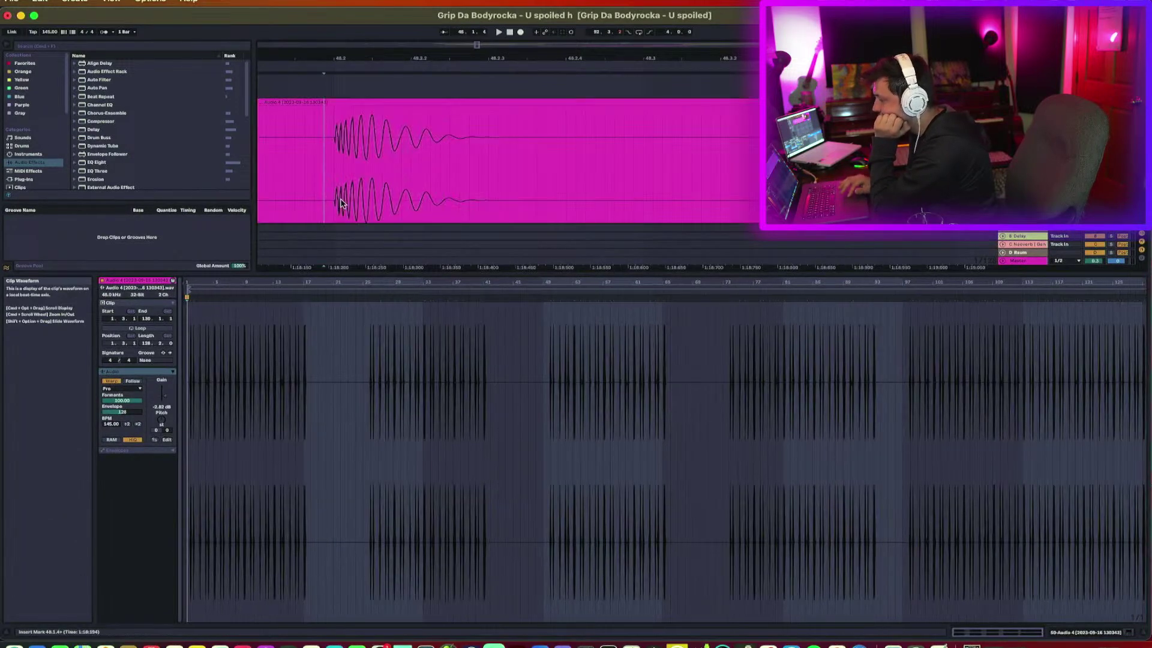
click(334, 199)
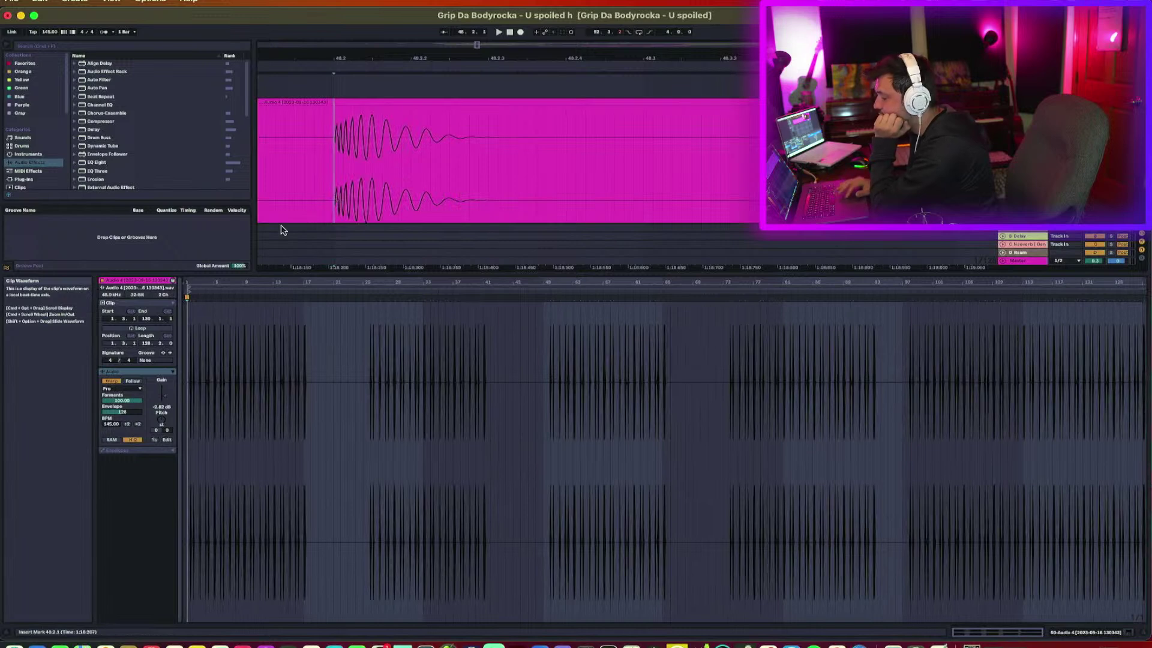
drag(203, 281, 205, 342)
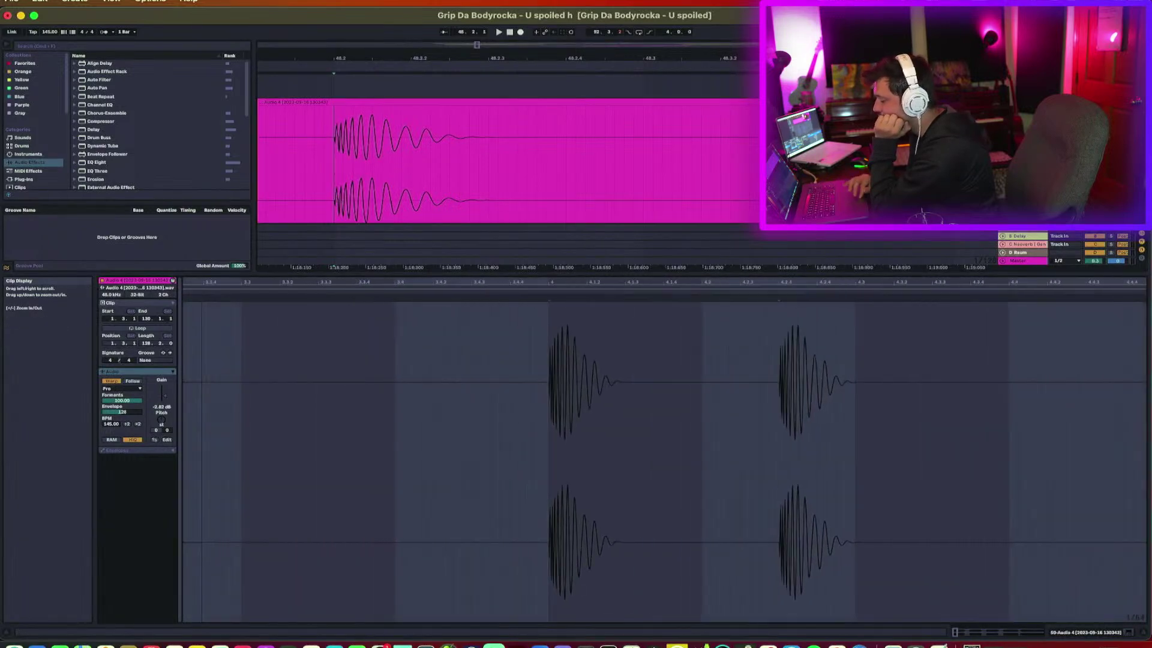
Play from 48.2.1 and raise the consolidated kick clip's gain to 3.00 dB.
key(space)
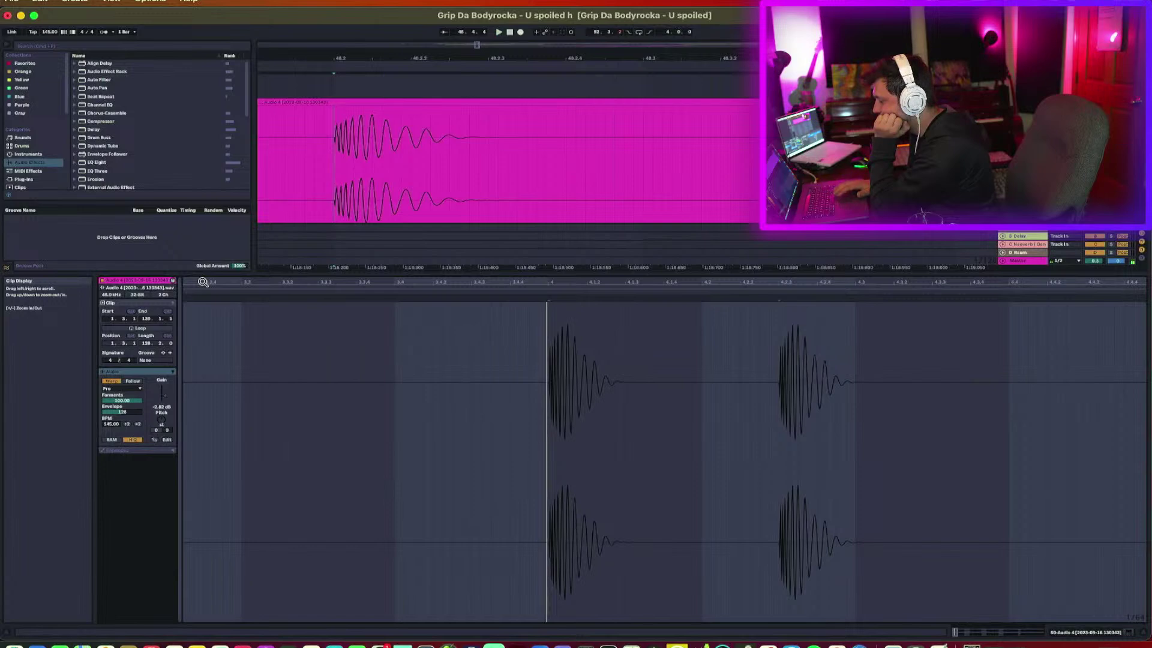
drag(164, 396, 163, 390)
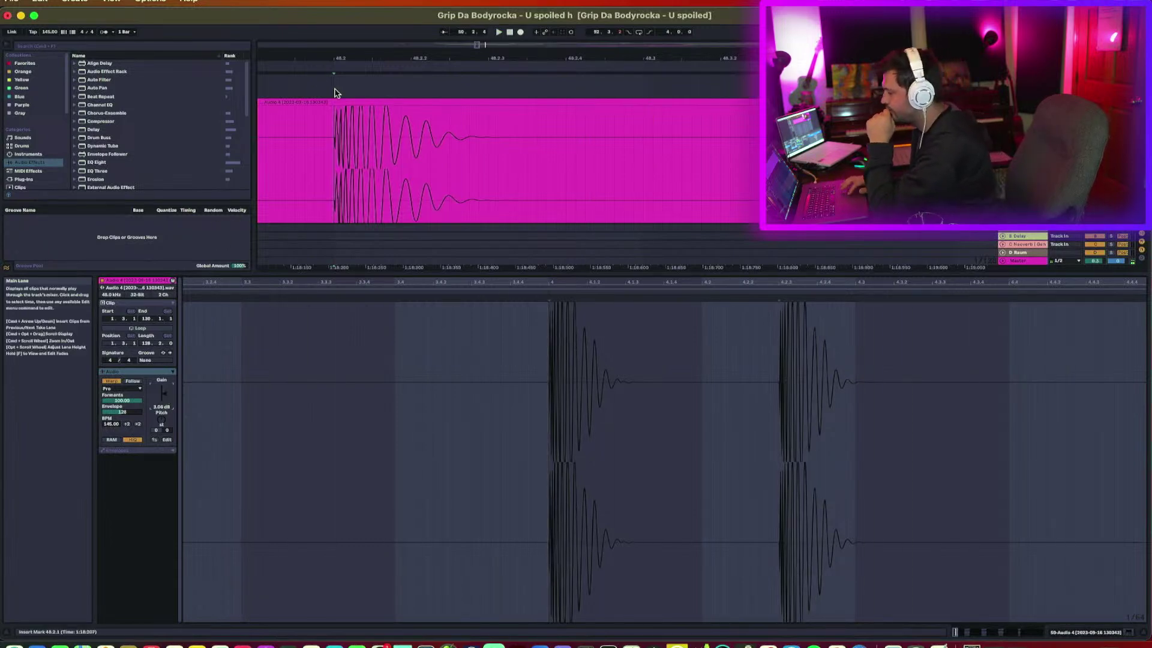
scroll(362, 60, down, 6)
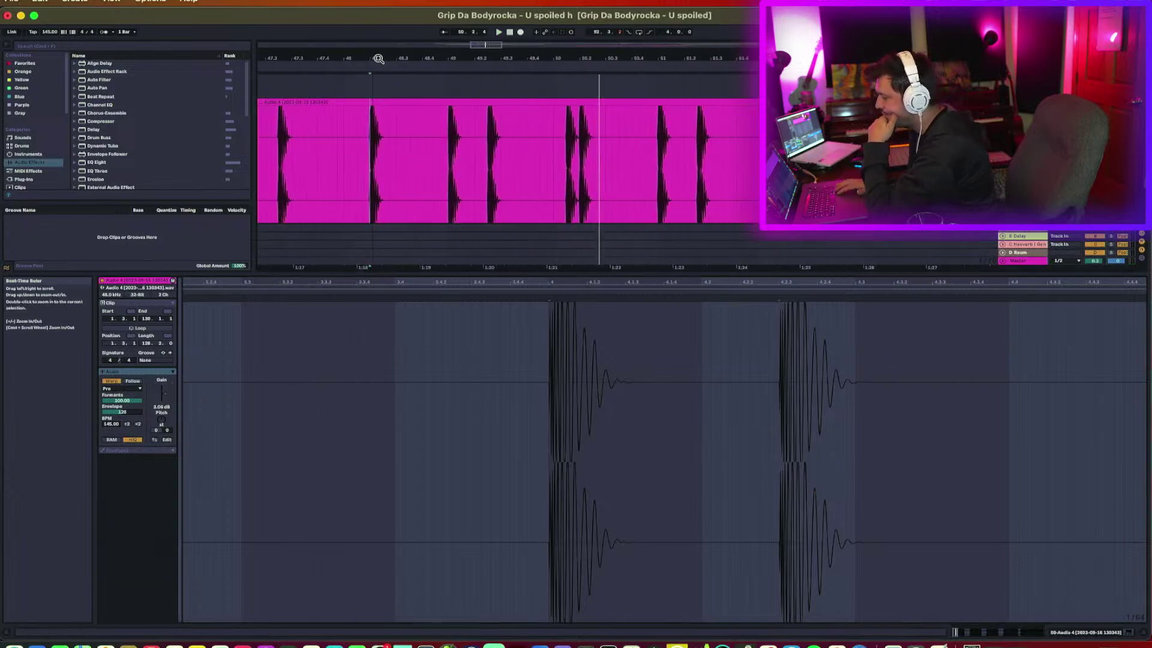
Insert a new audio track between the recorded kick track and the 808 track, and hide the clip detail view.
scroll(507, 58, down, 10)
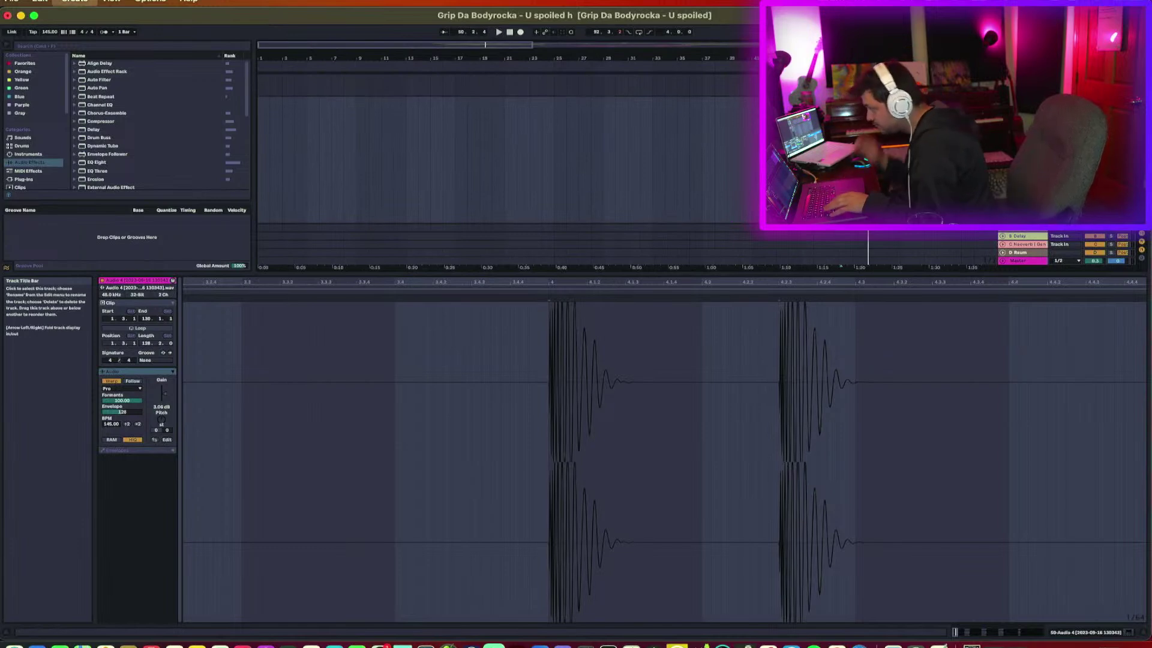
key(super+t)
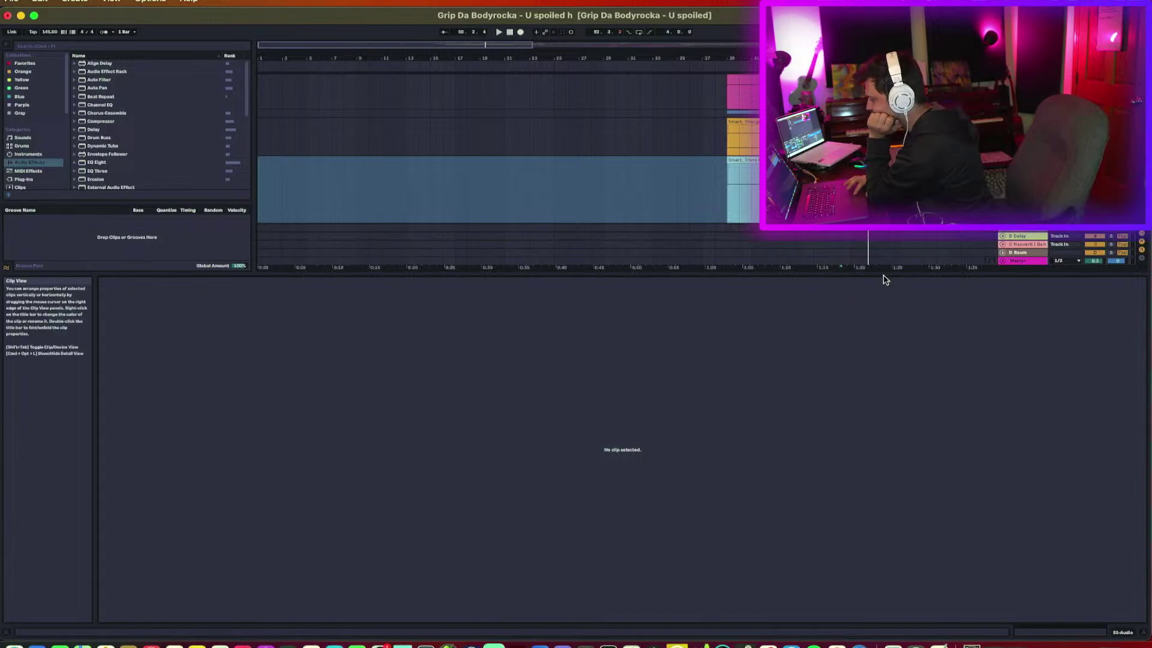
key(super+alt+l)
scroll(884, 278, right, 10)
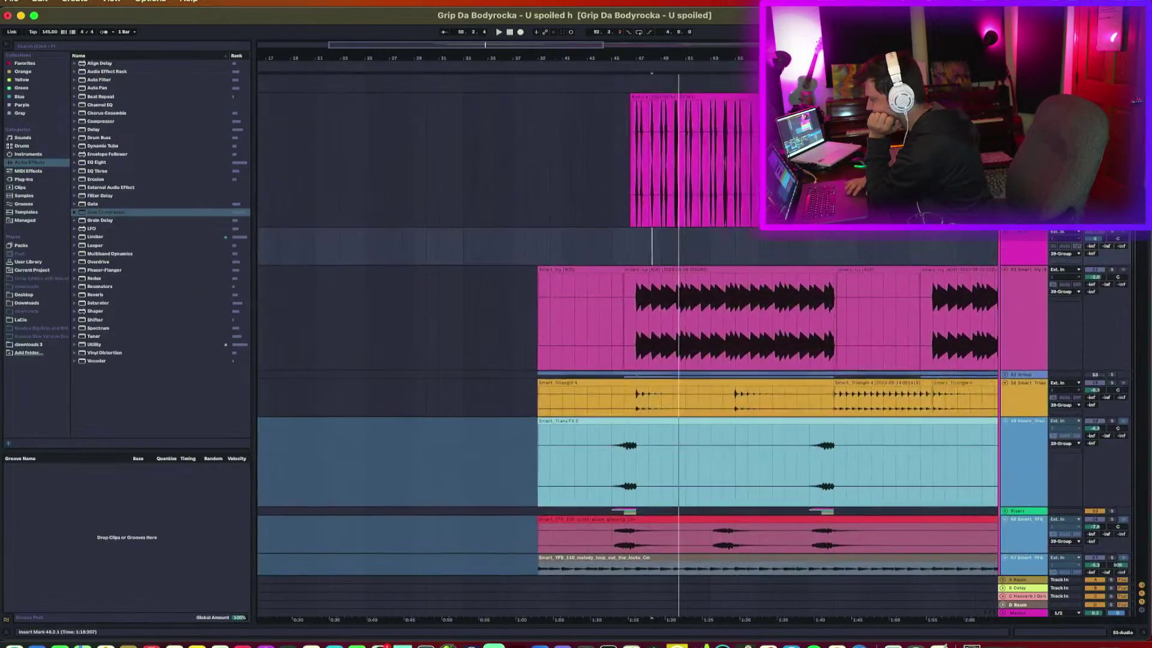
scroll(1017, 318, down, 10)
scroll(1018, 318, right, 4)
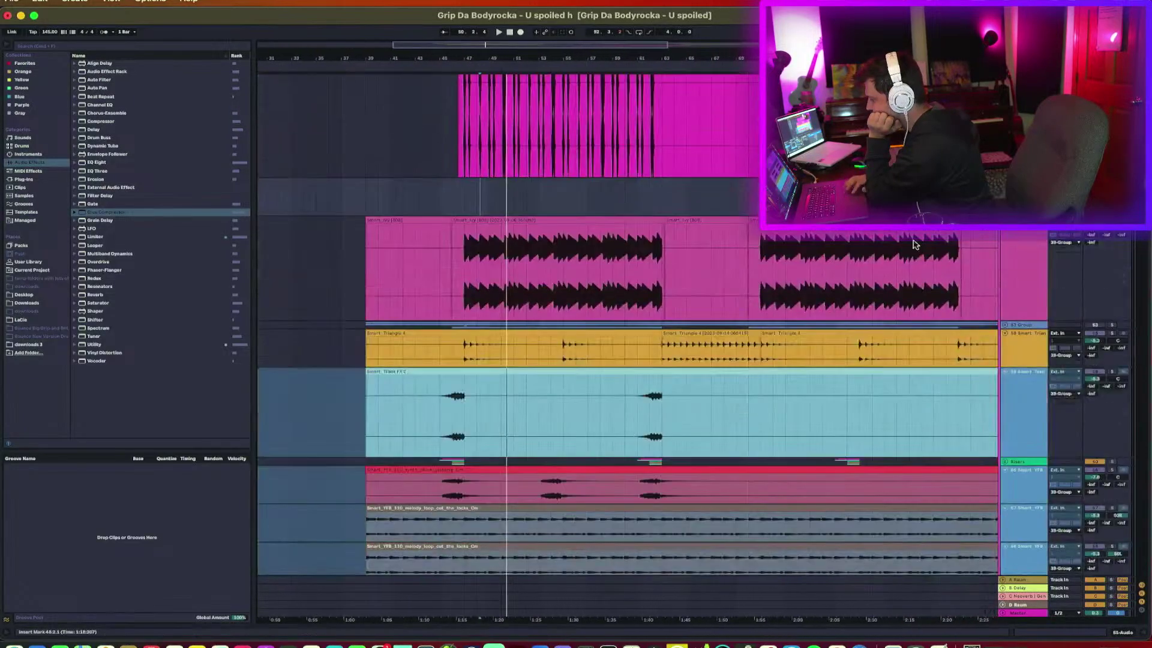
Unfold the group of original kick tracks to check its contents, and fold it again.
click(1006, 325)
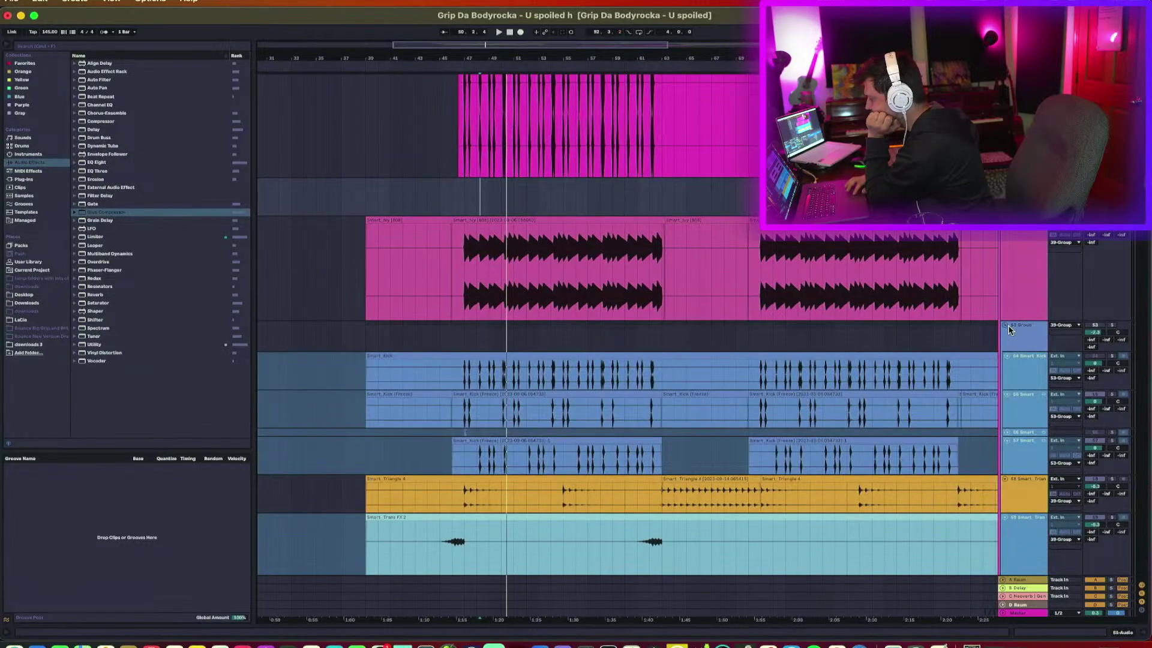
click(1006, 325)
scroll(1029, 320, up, 6)
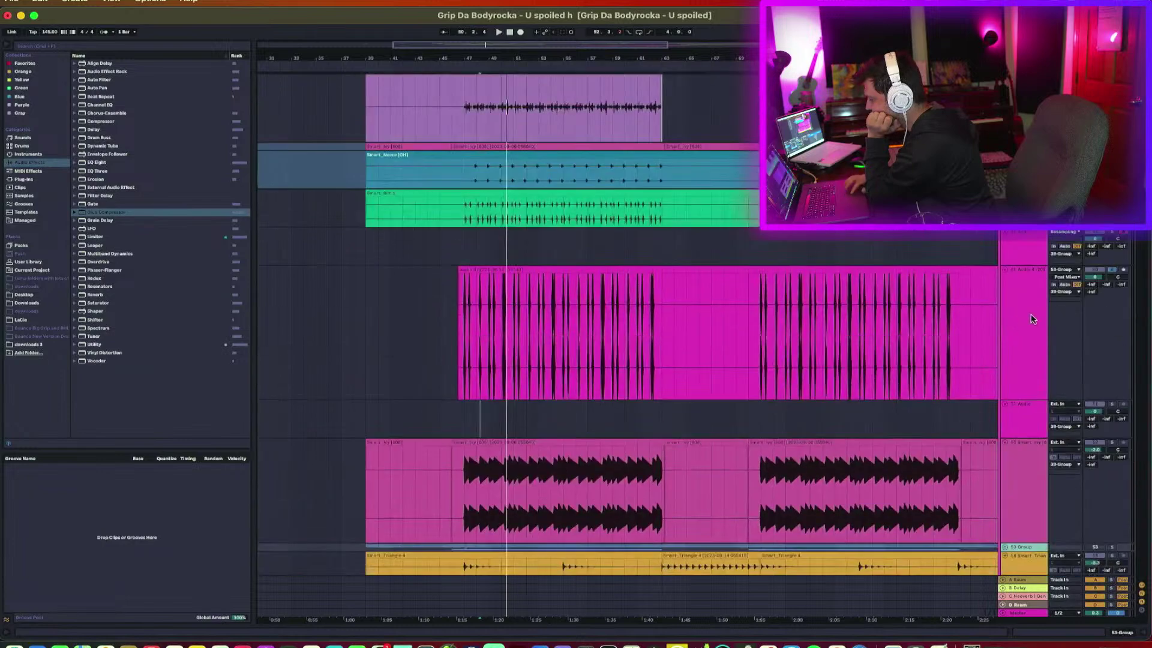
Select the consolidated kick clip on its track and freeze that track.
click(1029, 320)
click(1102, 280)
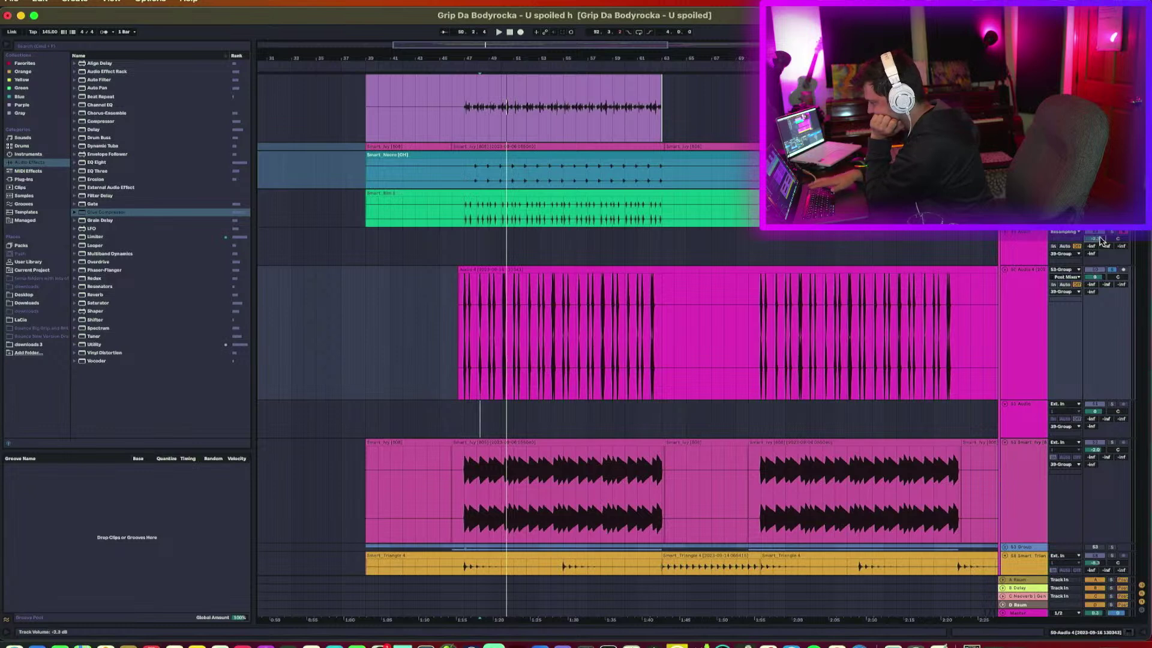
click(1022, 323)
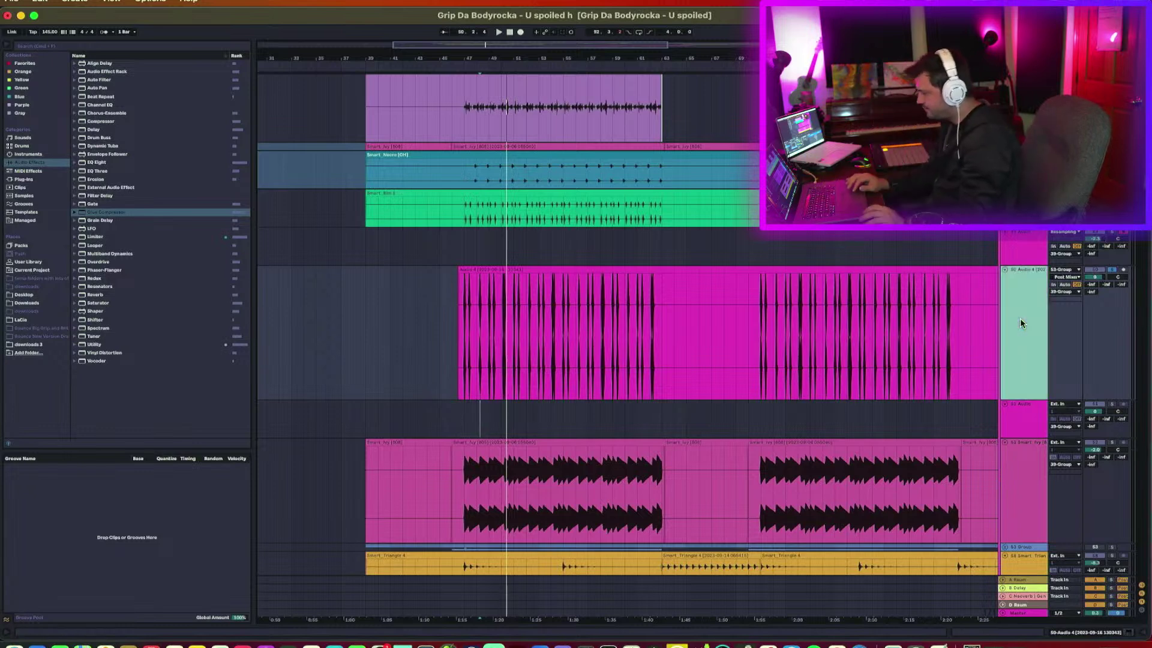
click(599, 270)
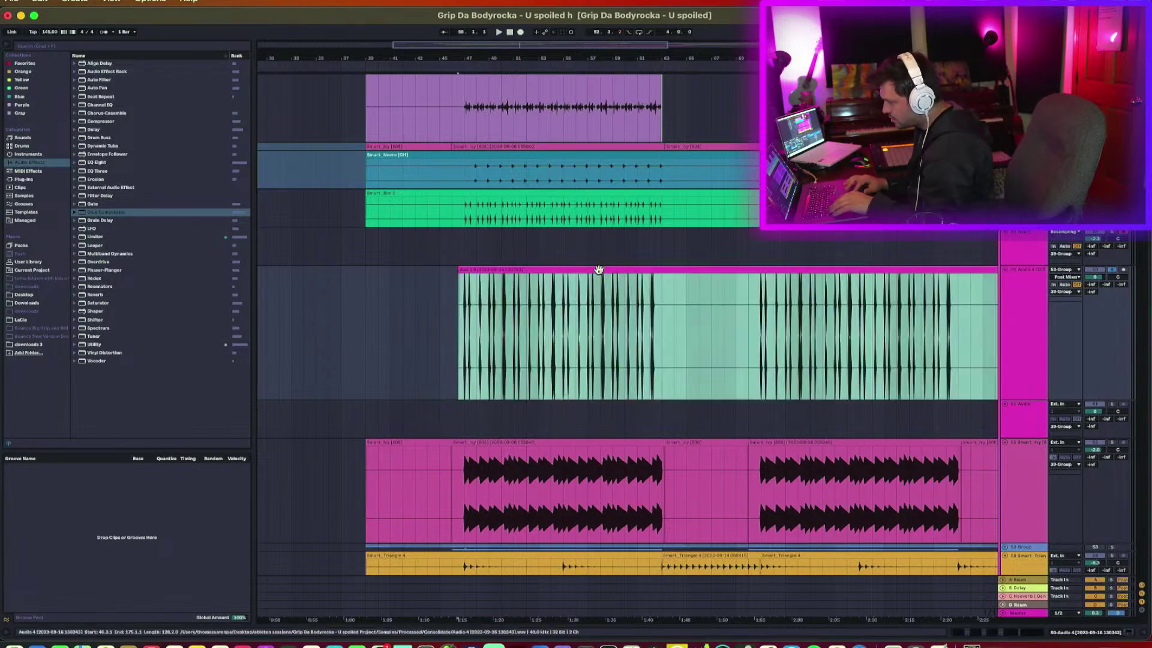
right_click(1028, 350)
click(1045, 405)
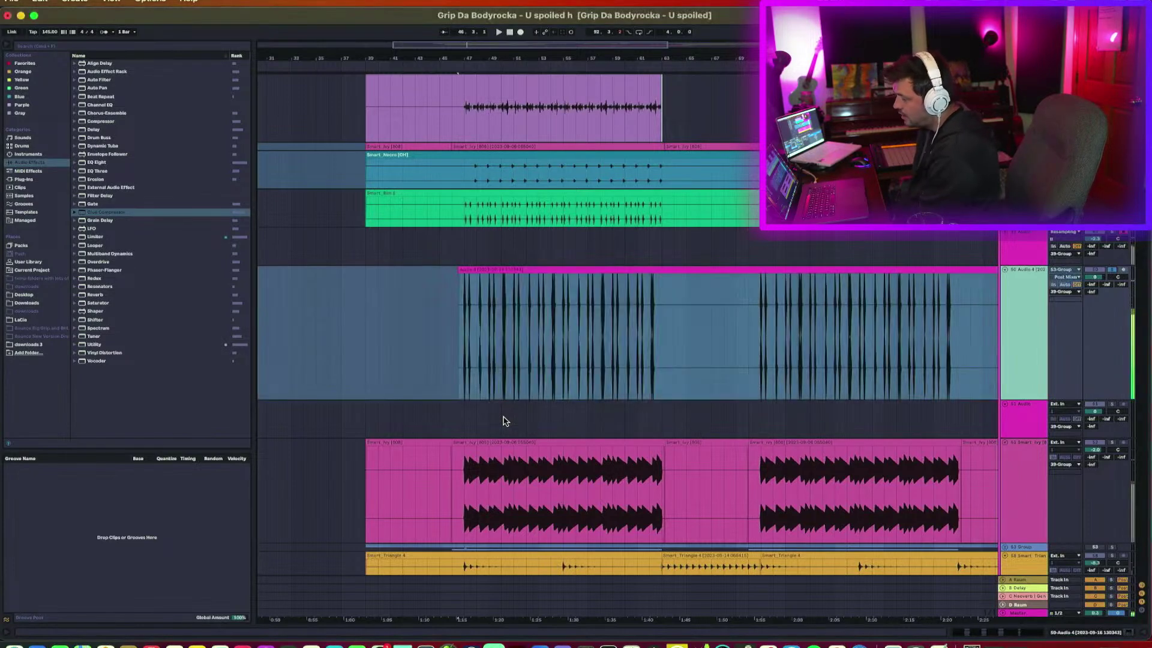
Copy the frozen kick clip onto the track above, then deactivate and fold the frozen track.
drag(510, 269, 511, 253)
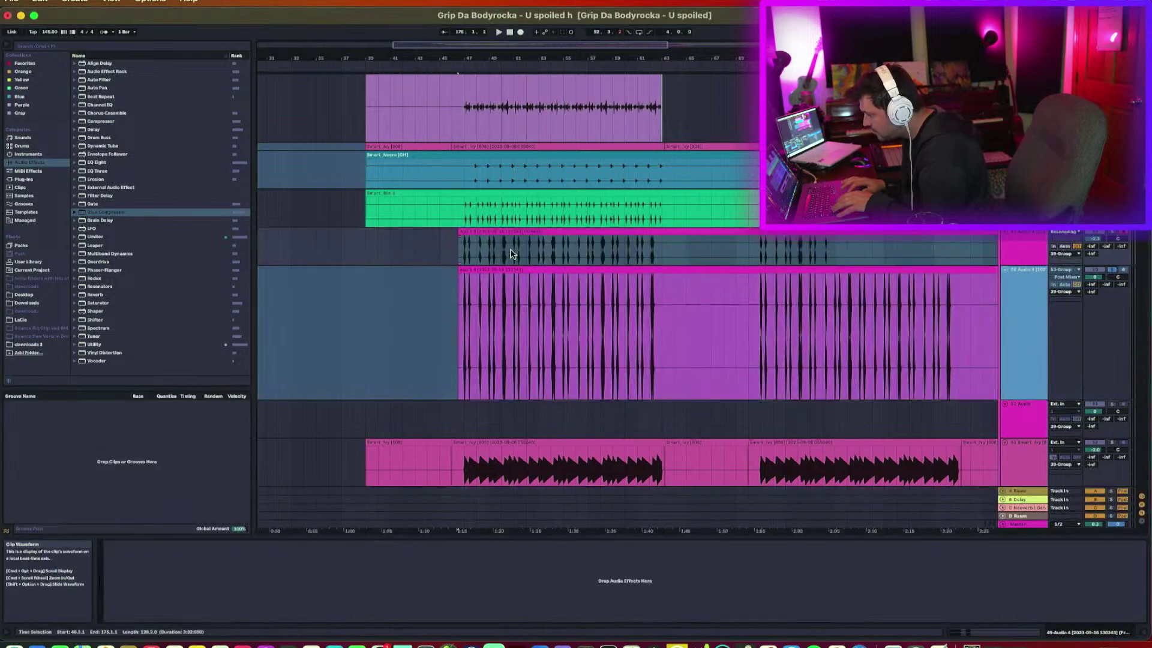
click(1011, 265)
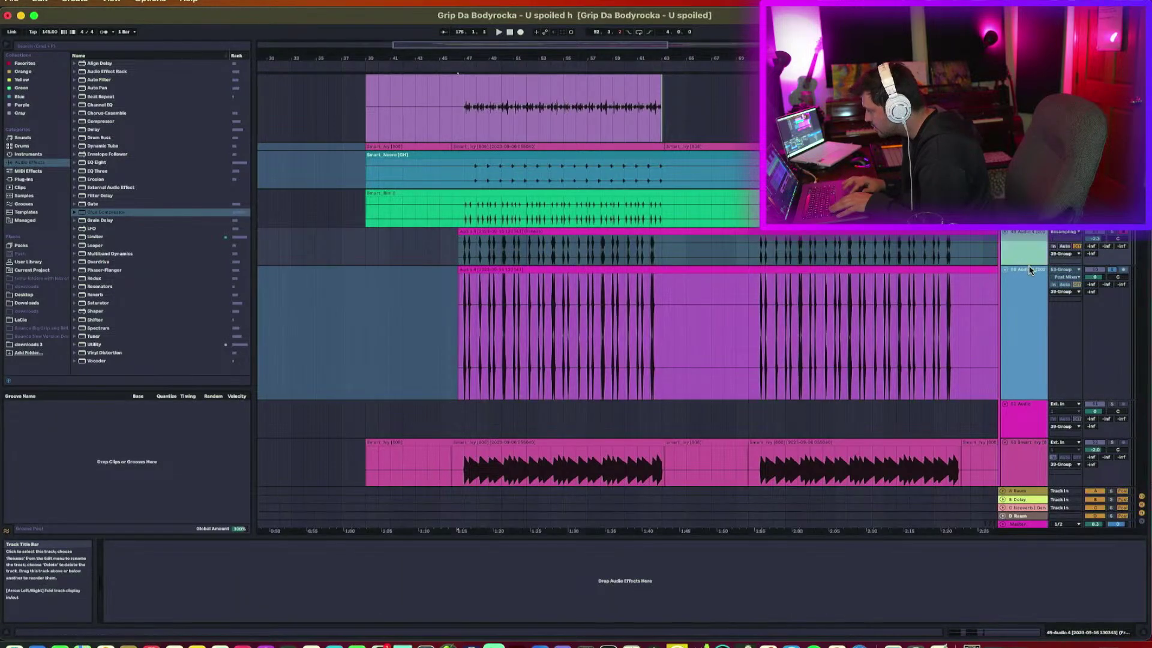
click(1100, 268)
click(1004, 269)
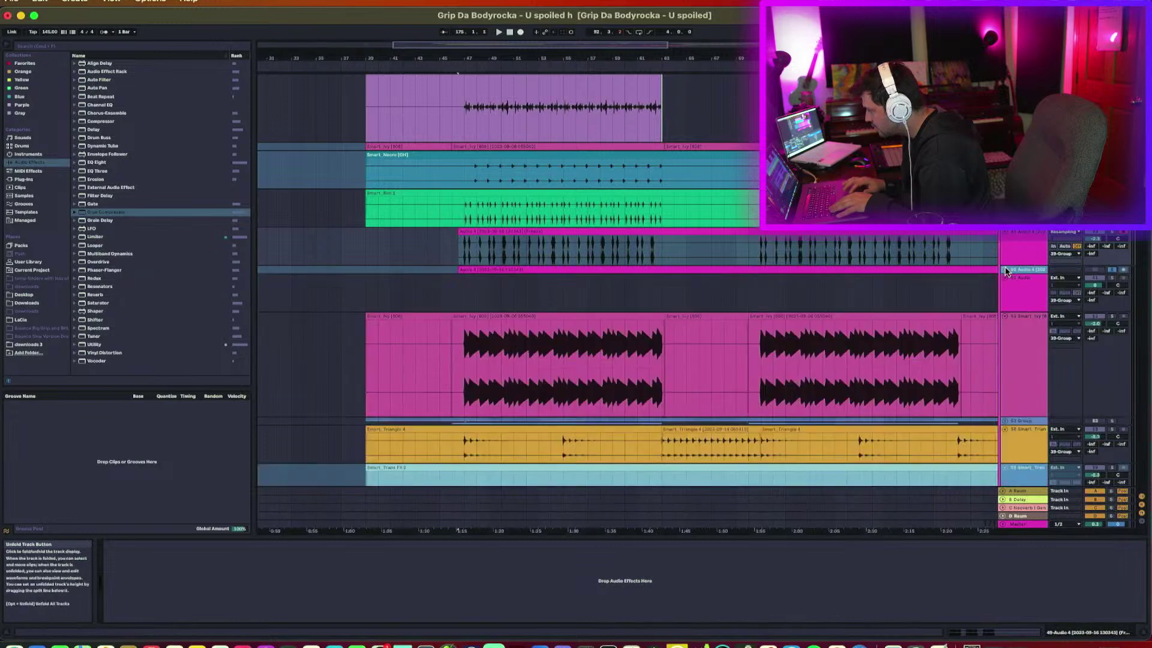
Enlarge the copied kick track and play from just before its first hit at bar 47.
drag(467, 57, 468, 90)
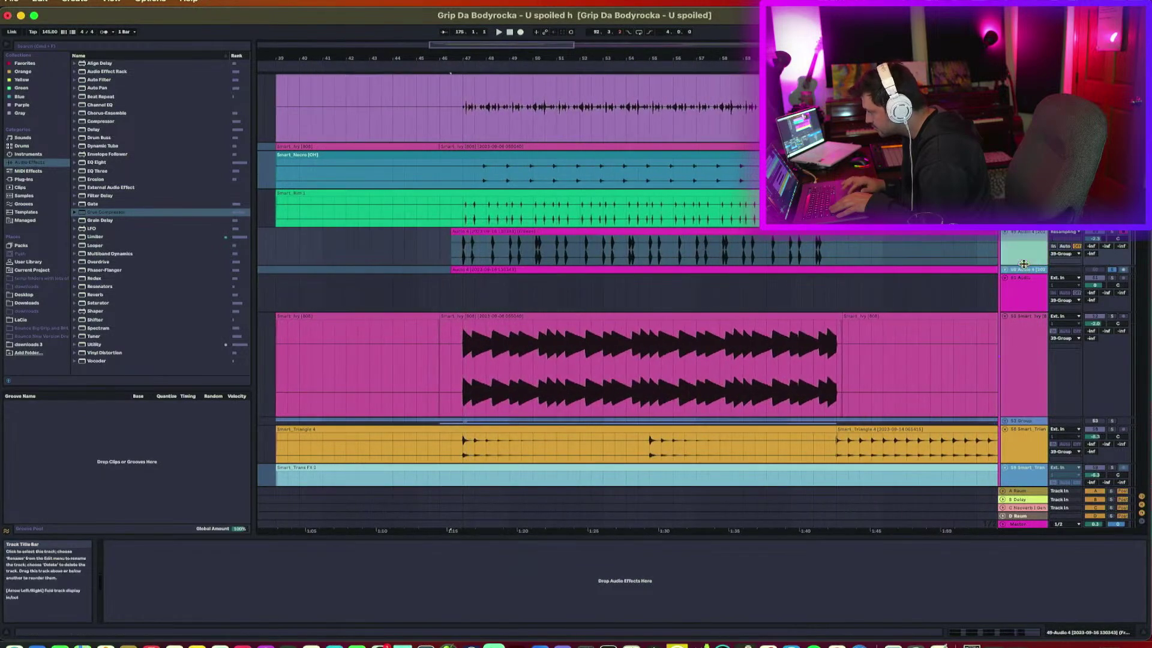
drag(1023, 264, 1024, 377)
drag(456, 58, 456, 156)
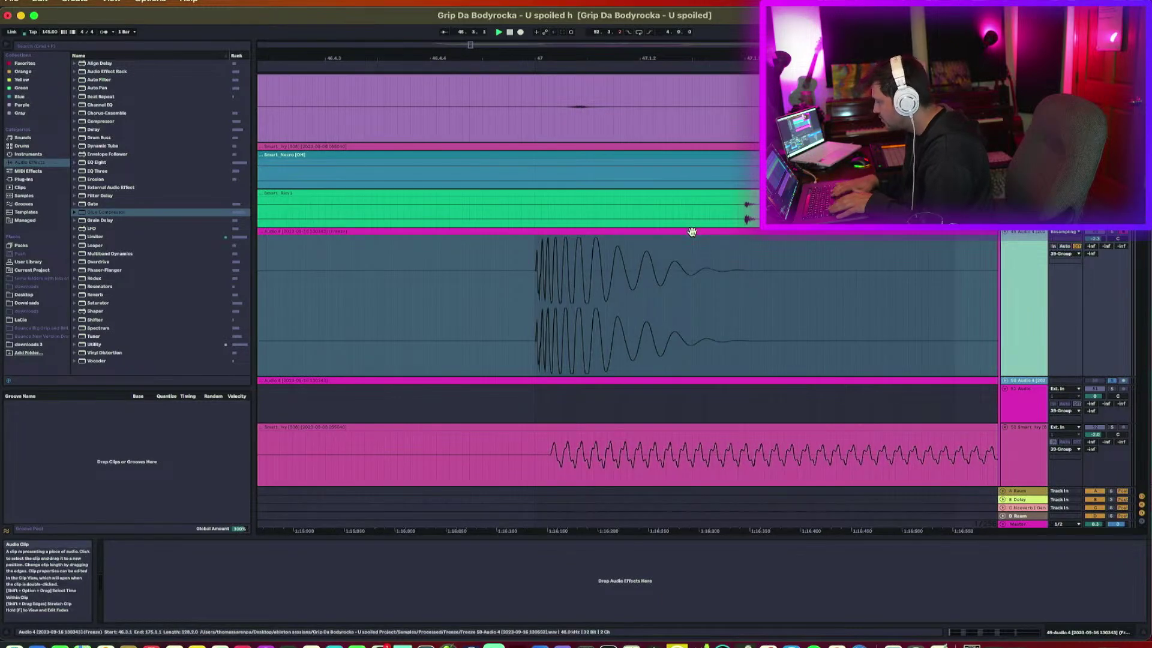
click(529, 365)
key(space)
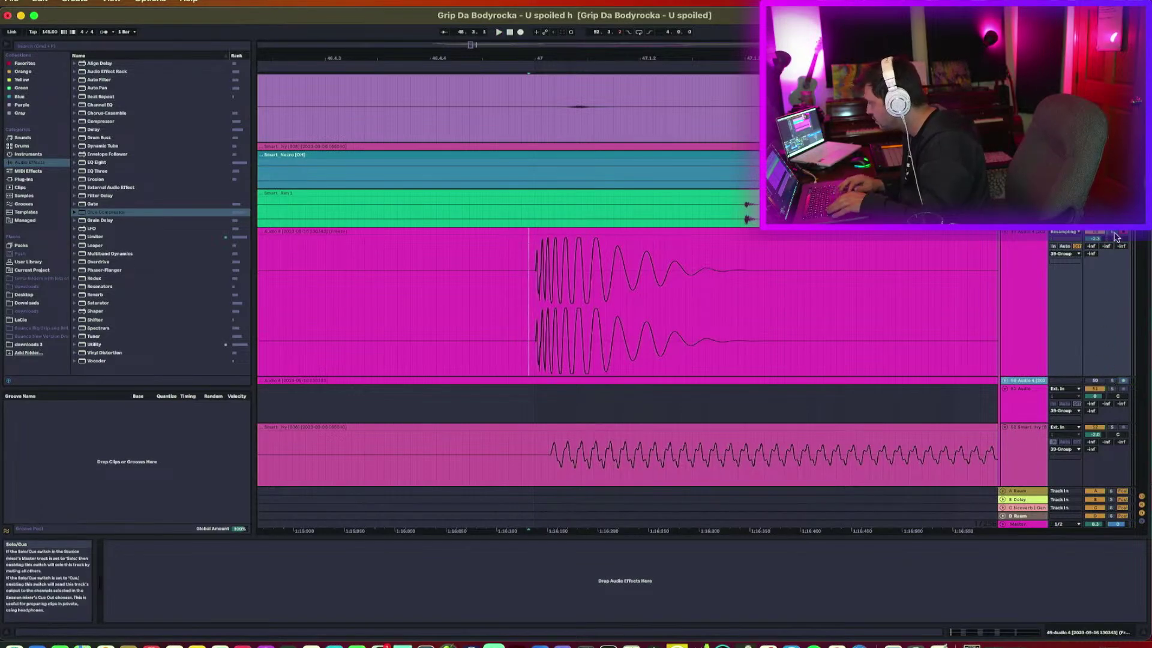
Place the insert marker at 47.1.1 on the copied kick clip and play it with the 808.
drag(565, 55, 565, 27)
click(554, 306)
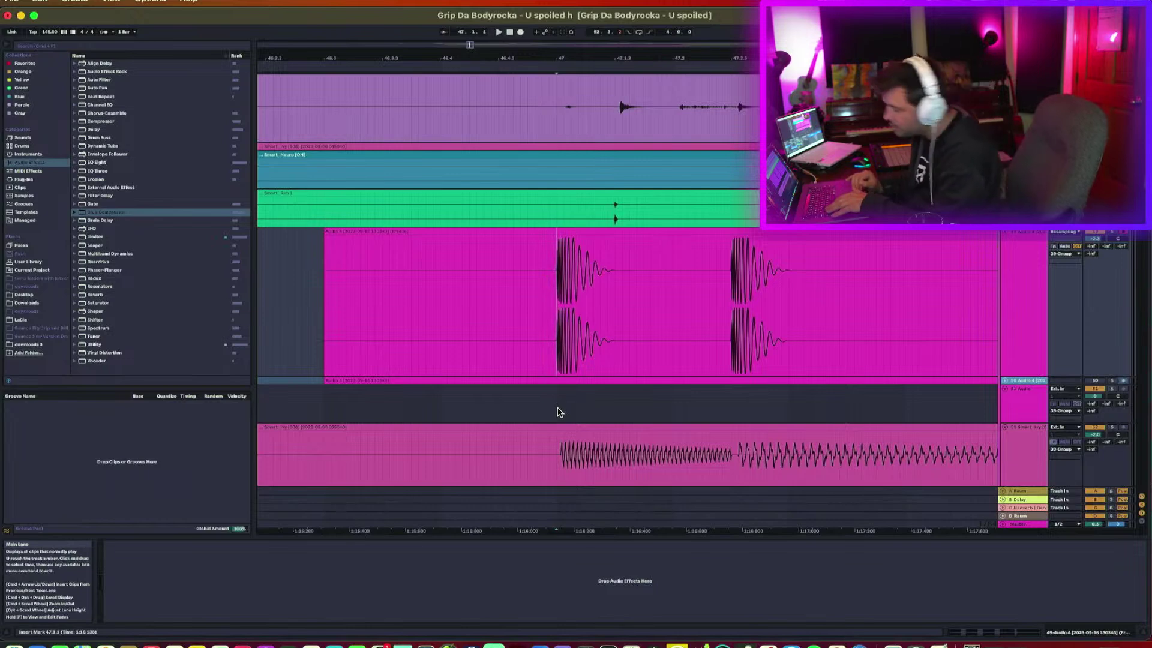
key(space)
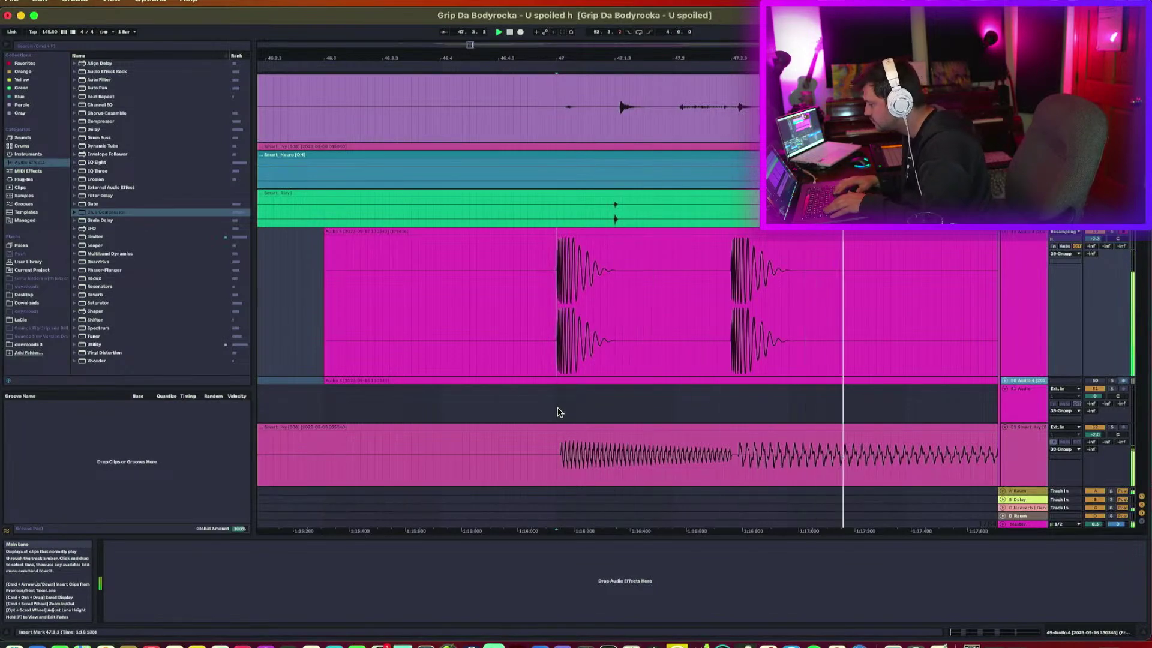
drag(709, 59, 709, 60)
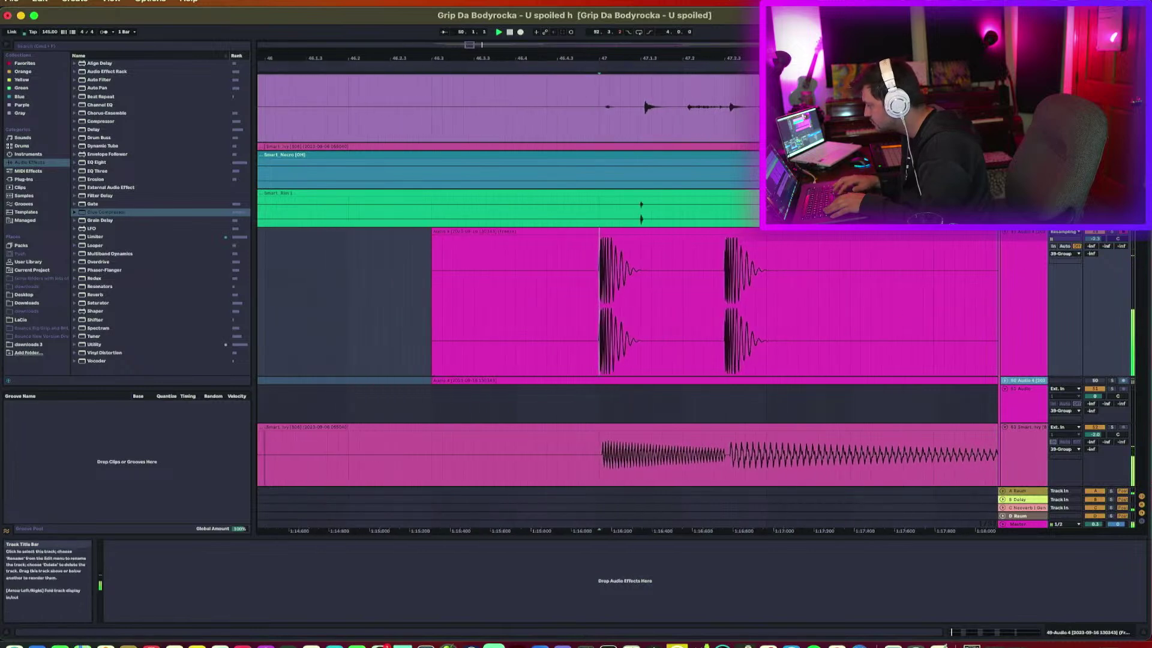
Insert a new audio track above the copied kick track and set its input to Resampling.
click(1027, 207)
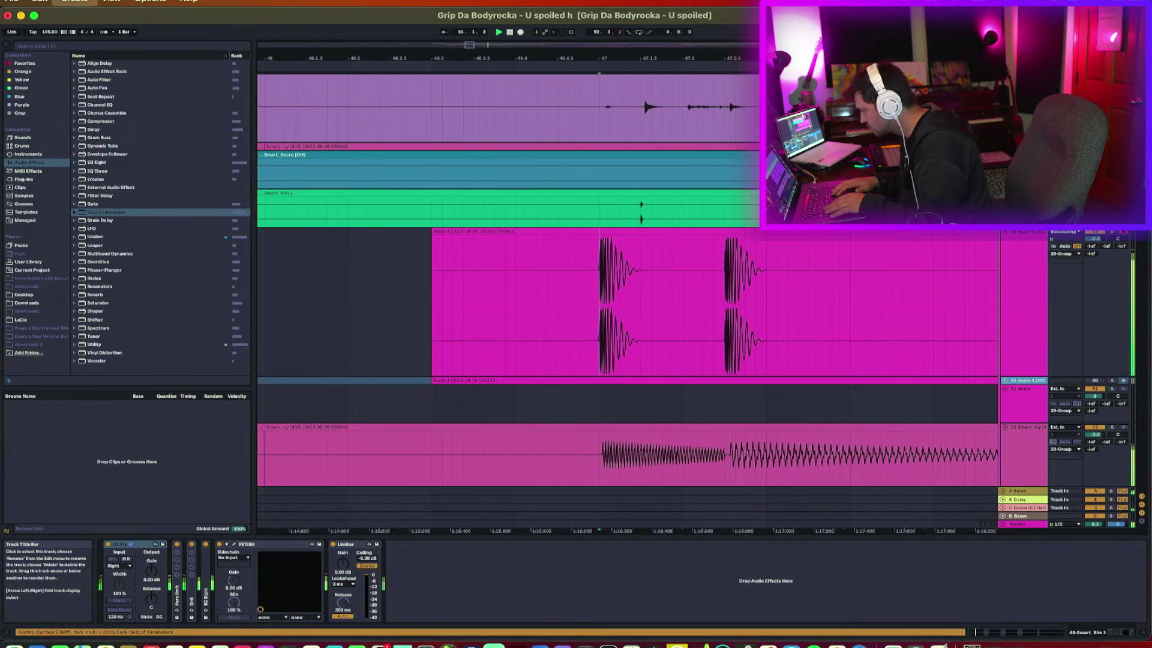
key(super+t)
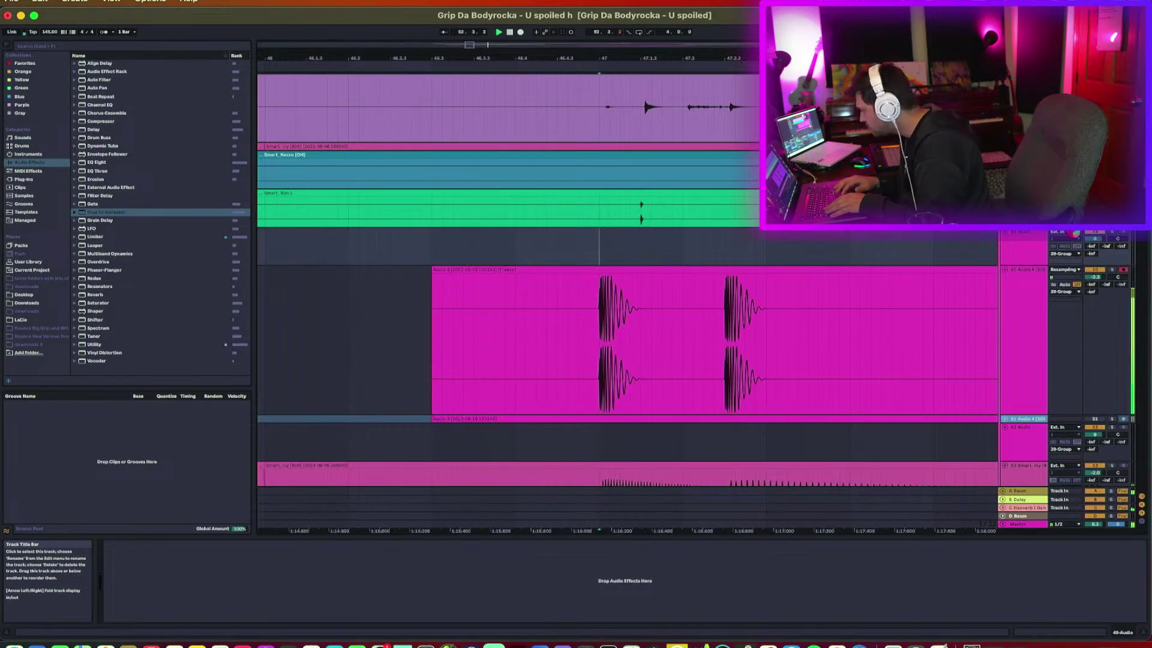
click(1074, 233)
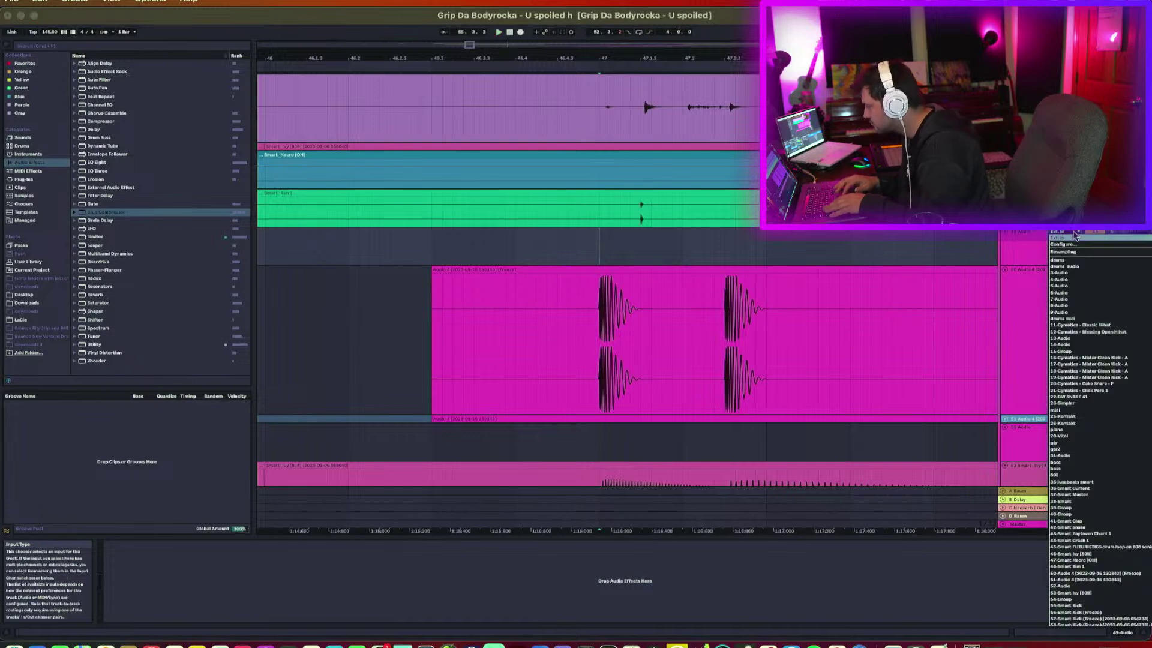
click(1023, 257)
scroll(1018, 360, down, 3)
scroll(1018, 360, down, 1)
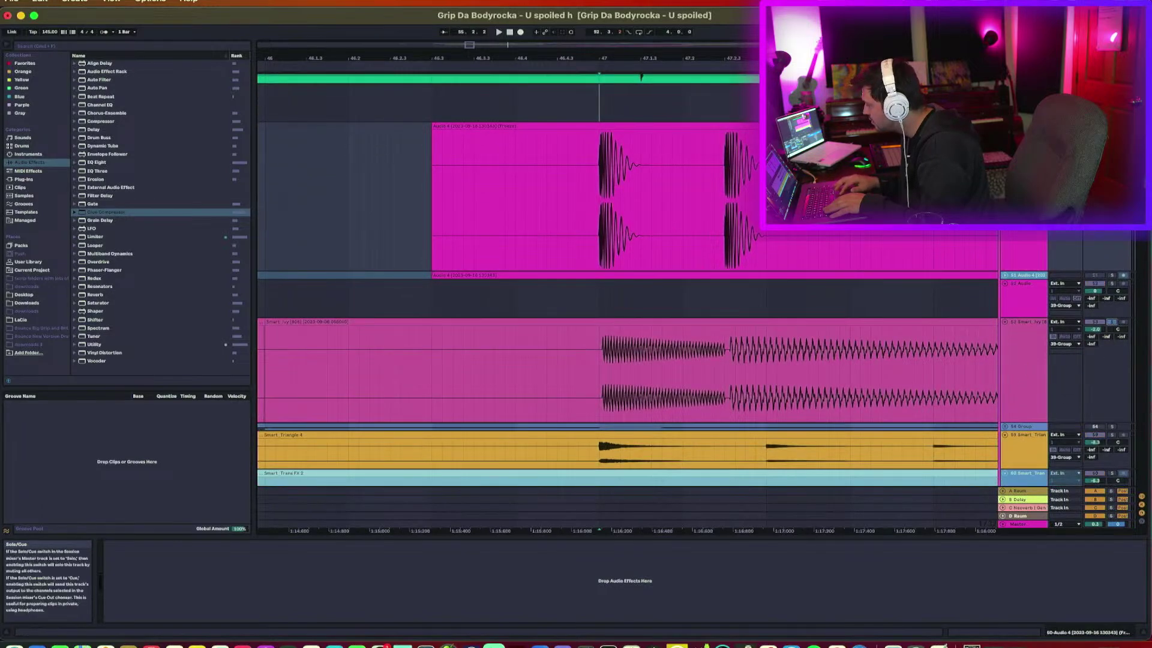
Record the combined kick and 808 from 47.1.1 onto the new resampling track.
key(space)
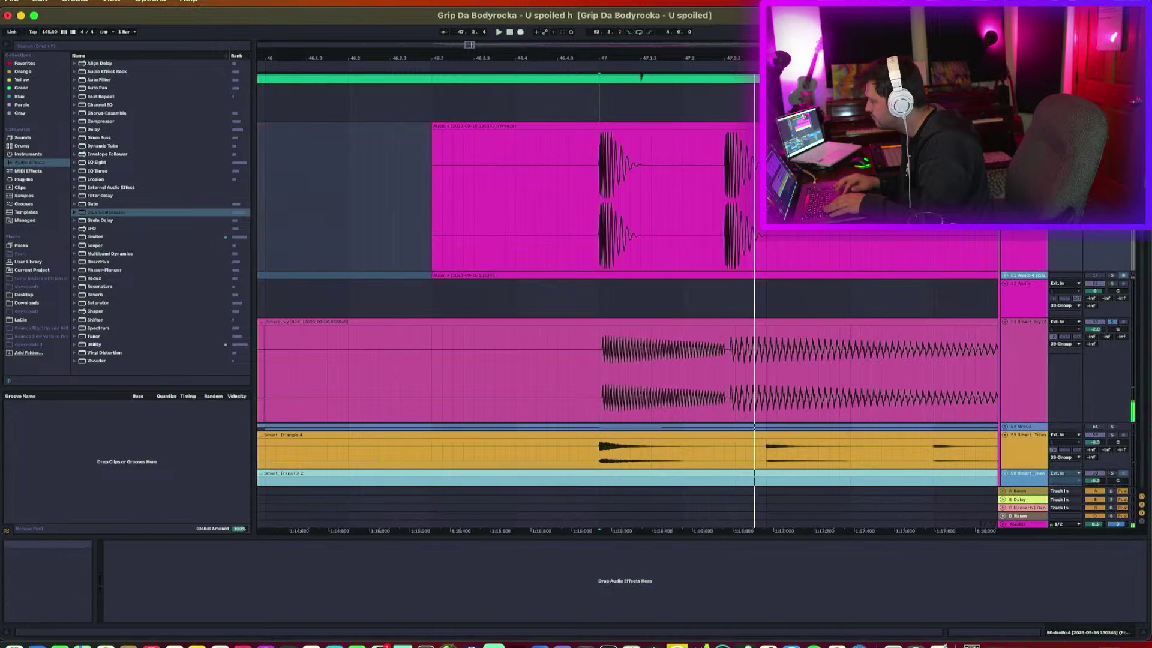
key(Up)
click(519, 32)
key(F9)
key(Down)
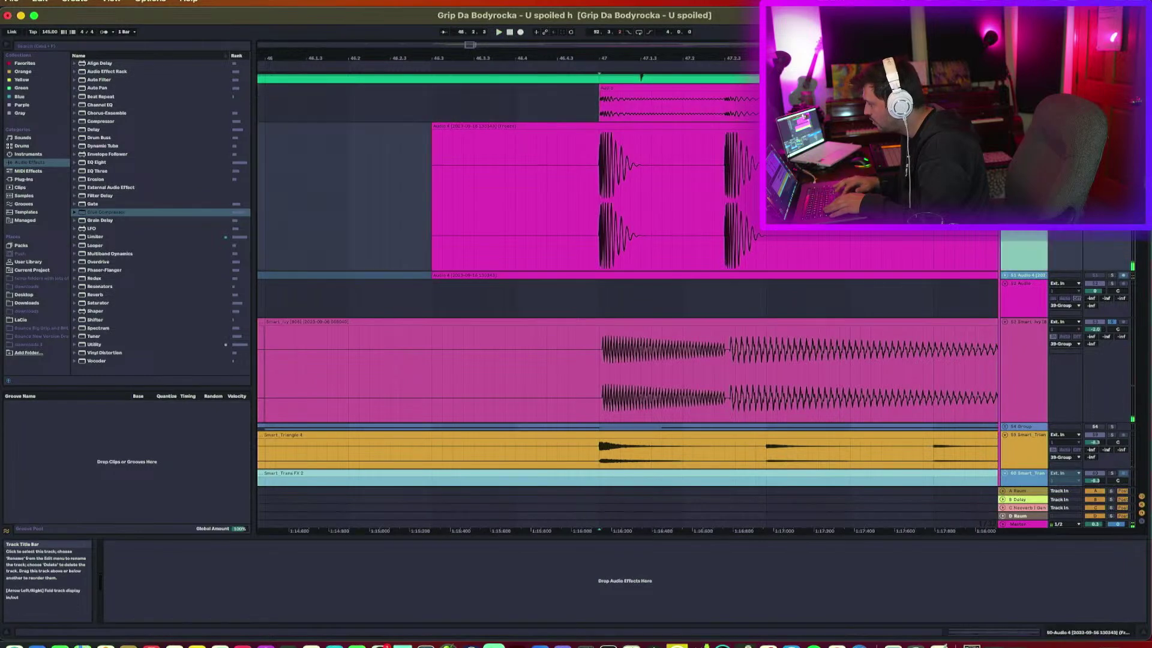
Enlarge the resampling track and examine how the first kick and 808 combine in the recorded waveform.
drag(1020, 123, 1014, 276)
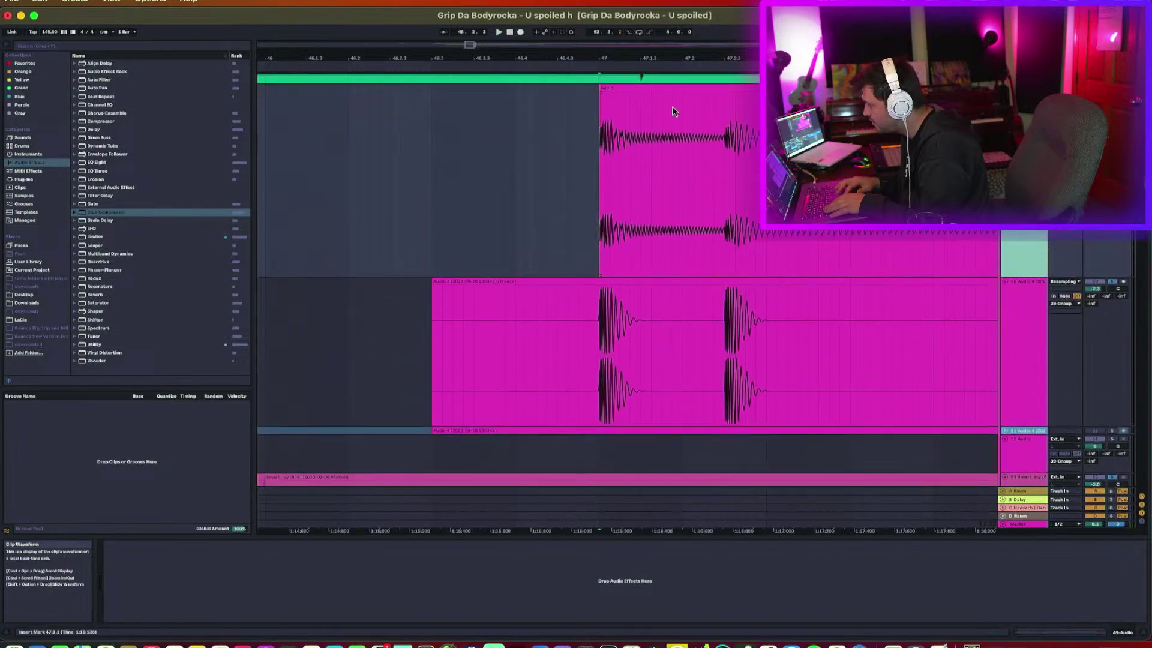
mouse_move(610, 80)
mouse_down()
mouse_move(611, 120)
mouse_move(611, 94)
mouse_up()
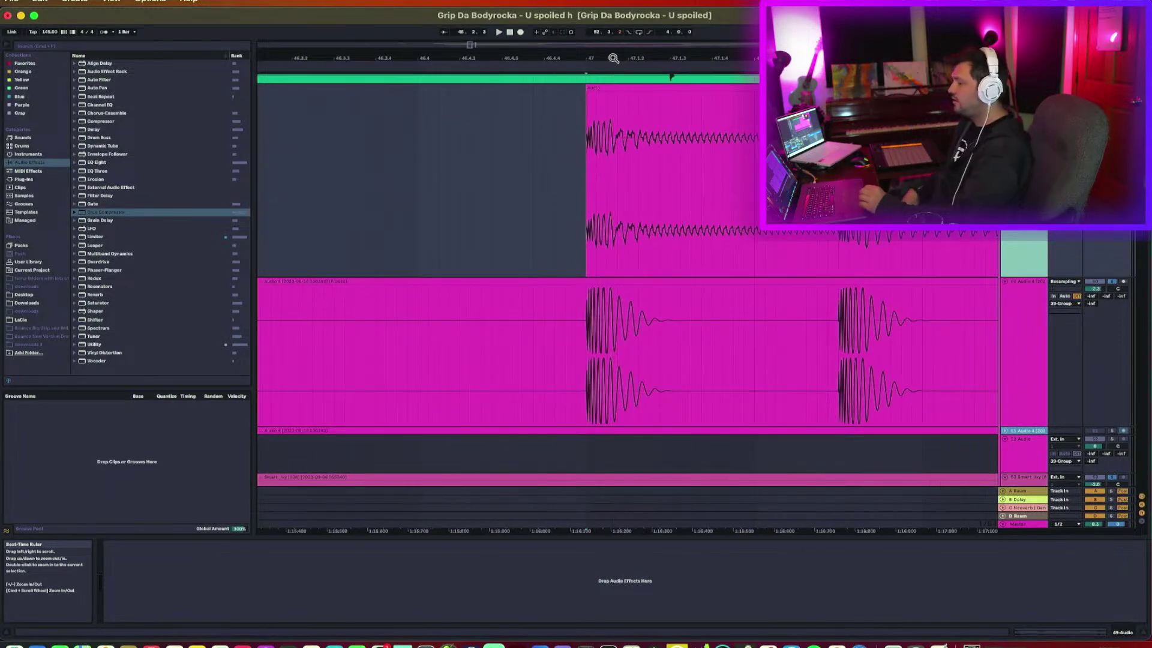
click(607, 212)
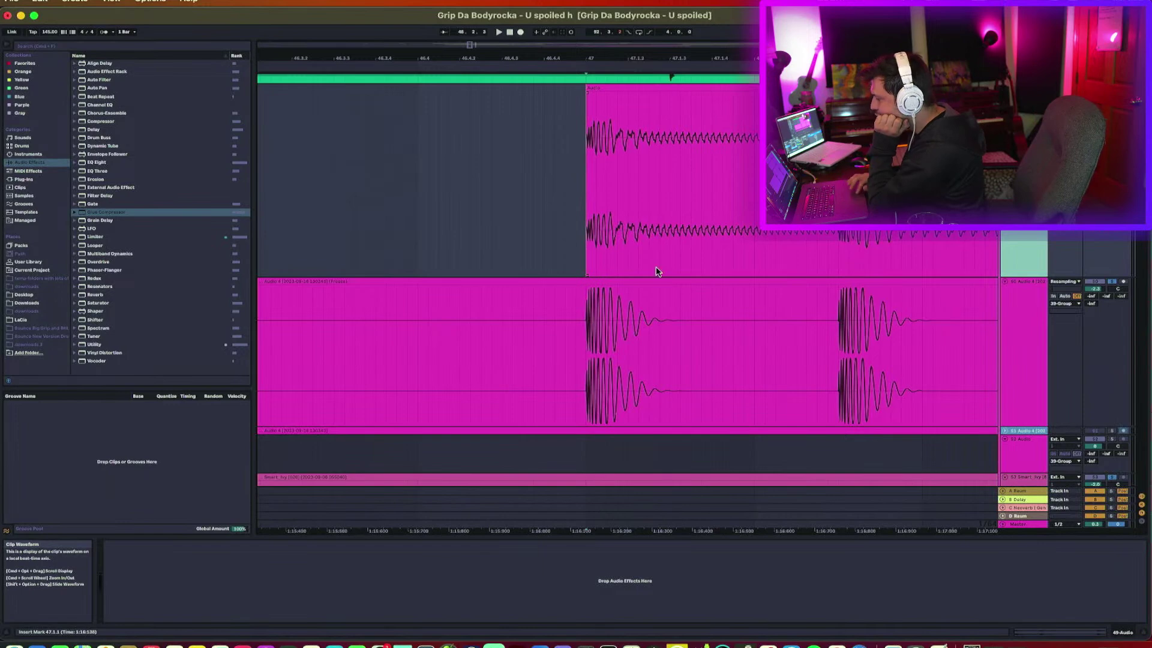
Adjust the copied kick track's volume and re-record the kick and 808 over the previous take from 47.1.1.
drag(1095, 289, 1095, 291)
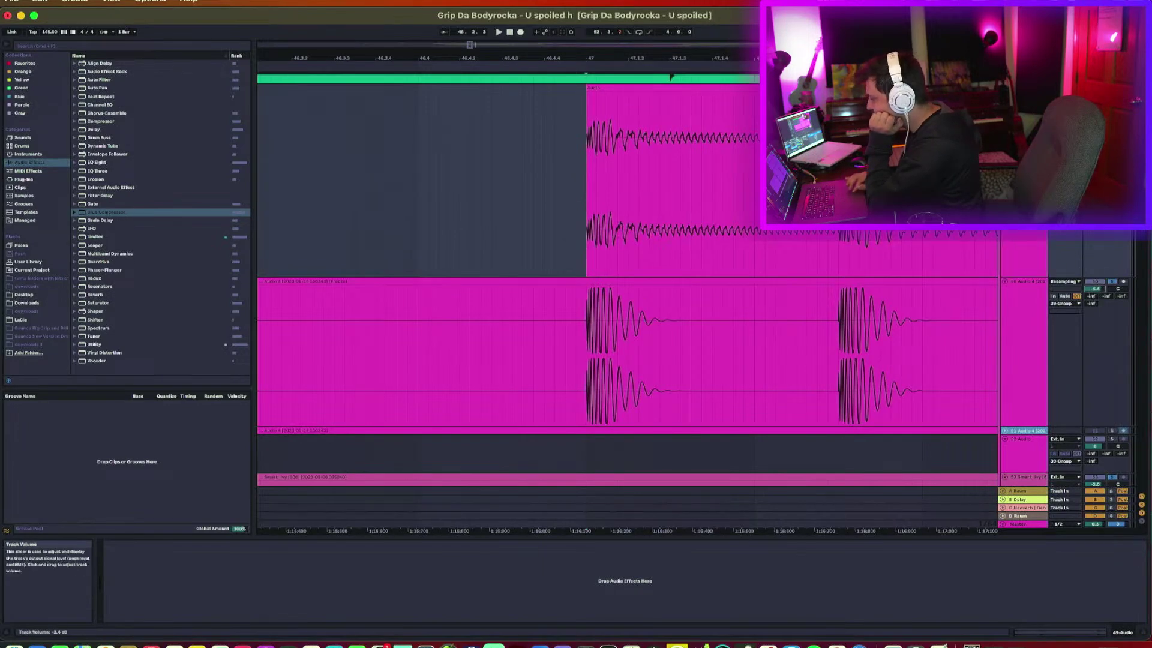
click(519, 32)
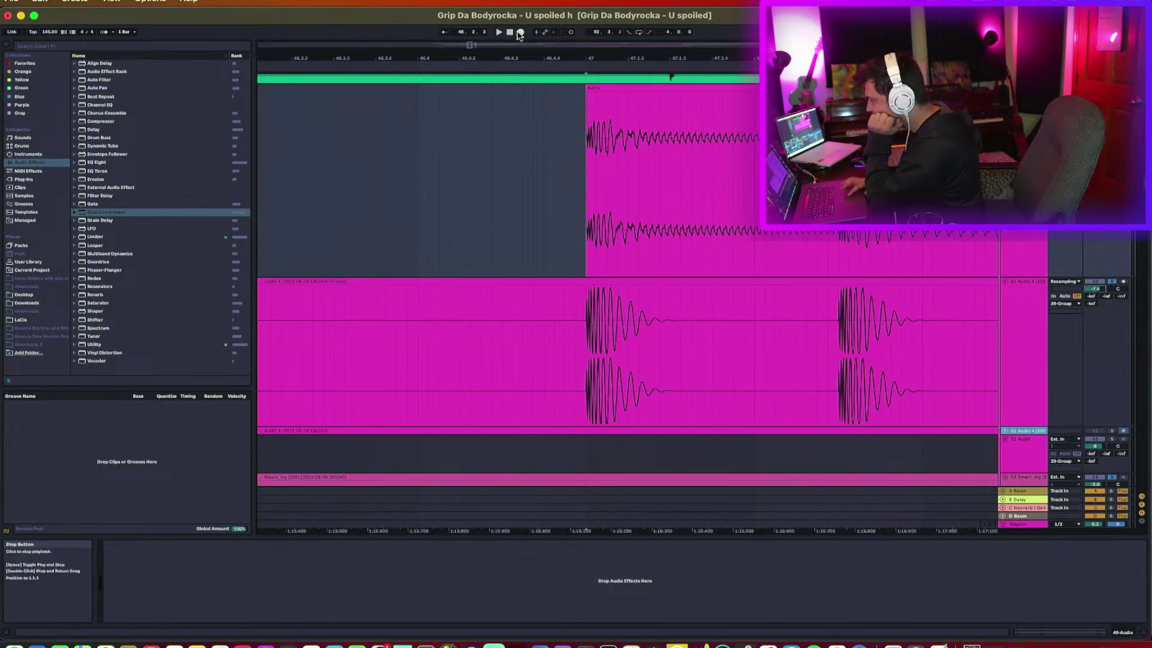
click(520, 33)
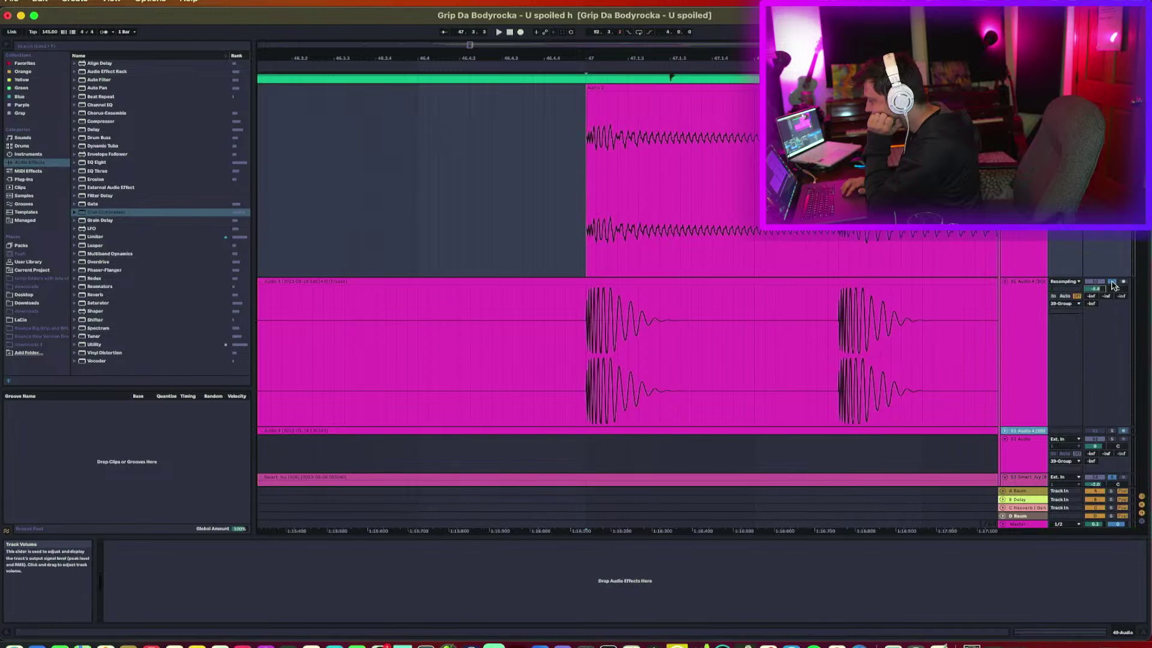
click(521, 33)
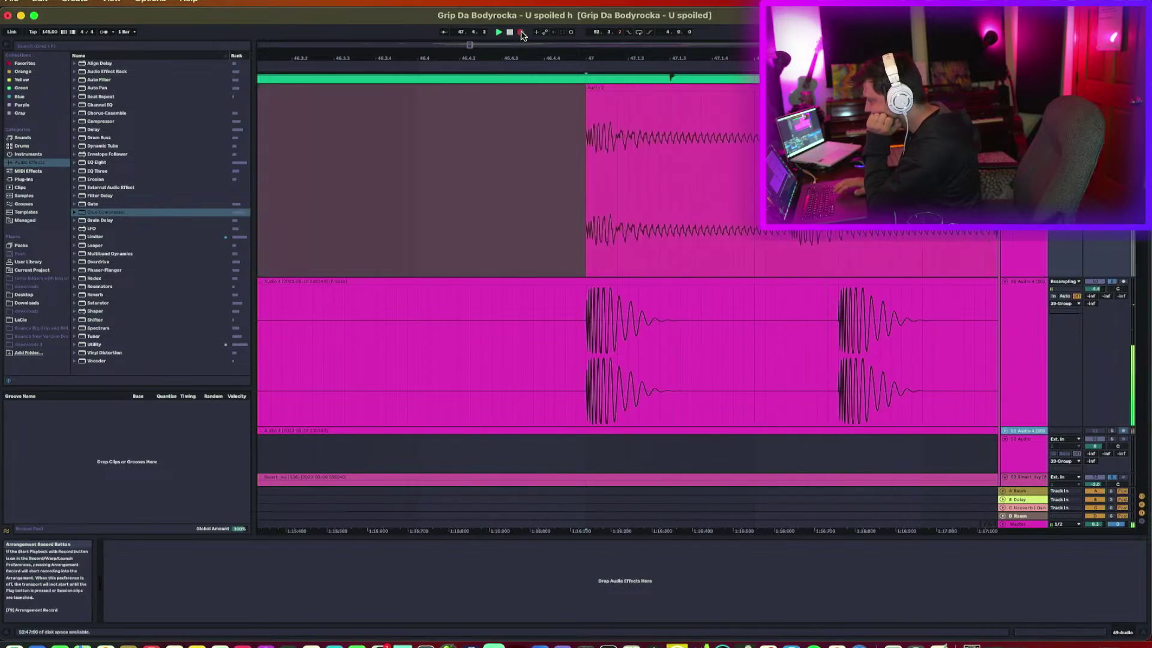
click(521, 32)
Record another resampled take of the kick and 808 from 47.1.1, and fold the resampling track.
drag(614, 56, 615, 21)
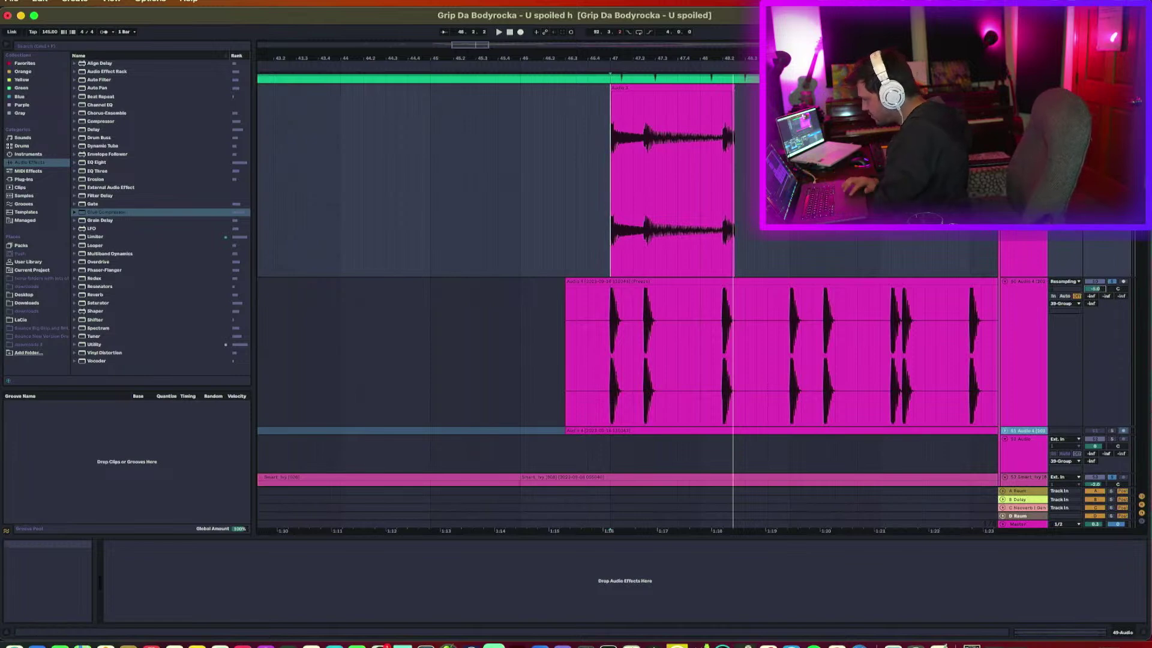
click(520, 31)
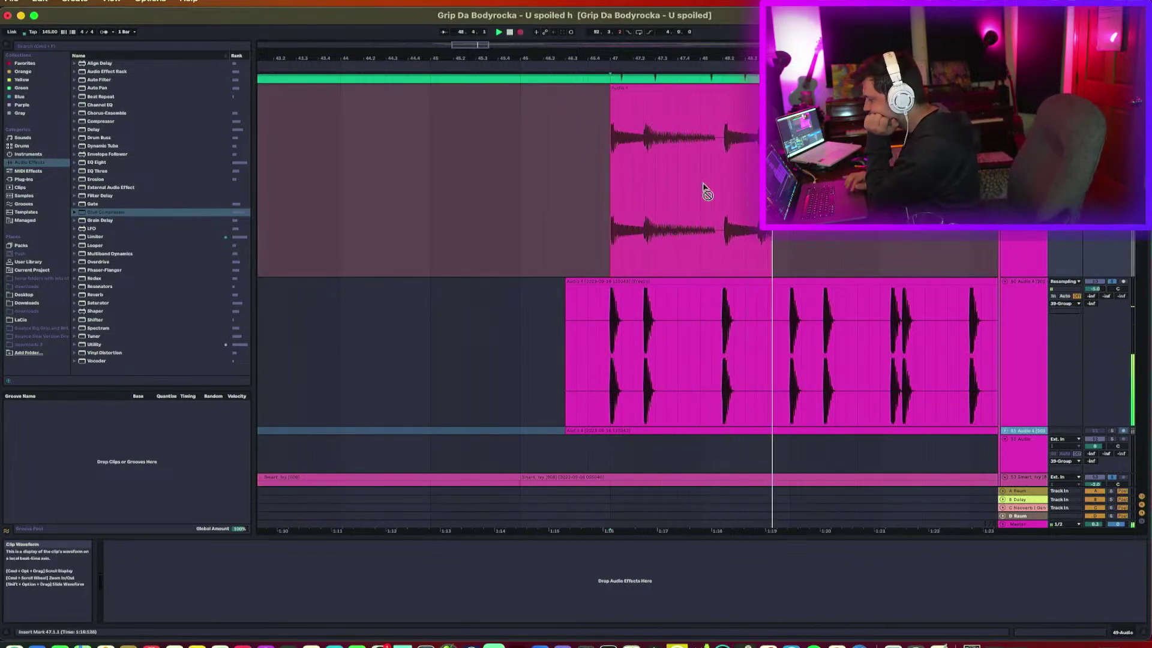
key(space)
scroll(1065, 401, down, 5)
scroll(1066, 402, up, 3)
scroll(1065, 390, up, 4)
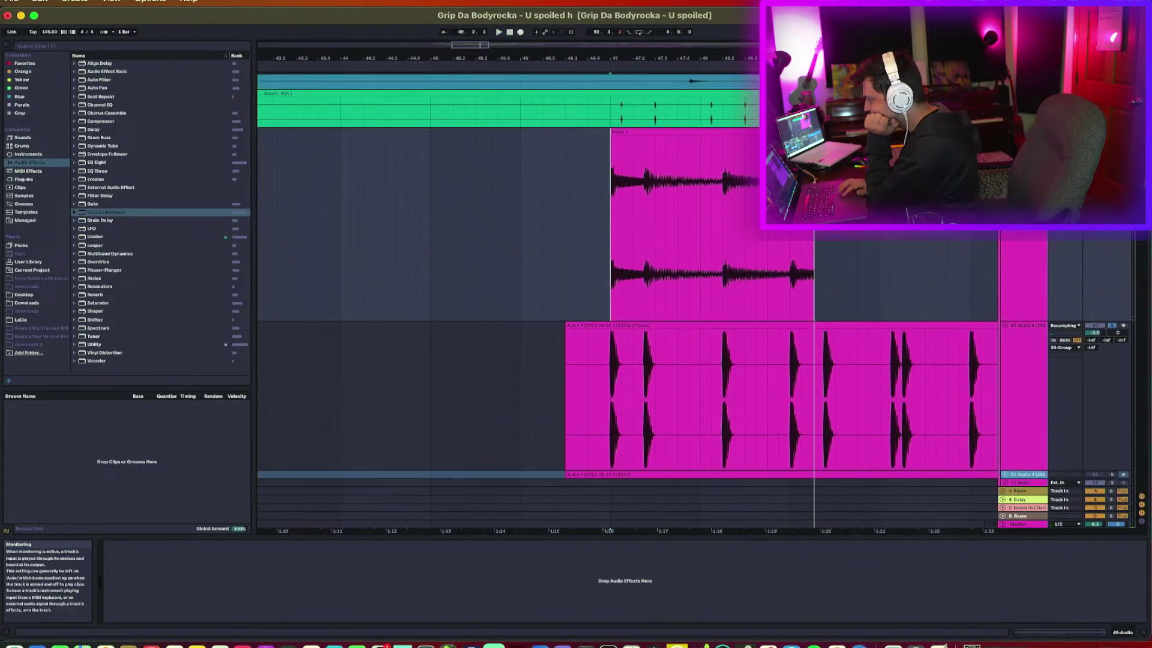
scroll(1064, 390, down, 4)
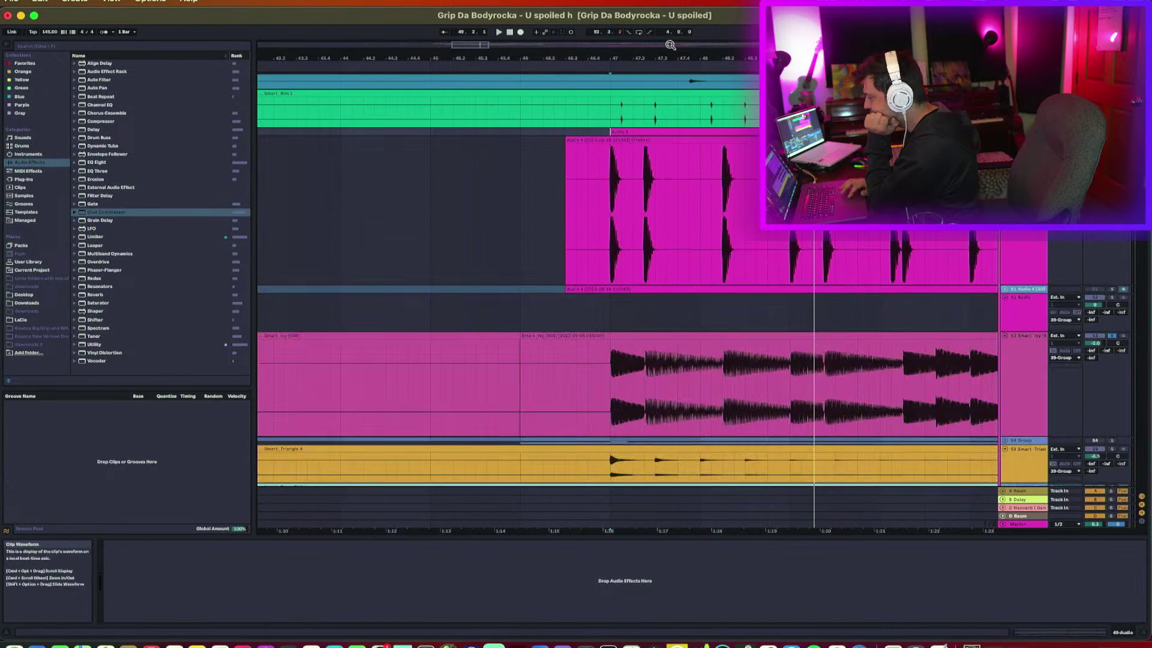
Play the arrangement from the start of the kicks at bar 47 and show the Master track's devices.
drag(685, 58, 684, 42)
click(665, 220)
key(space)
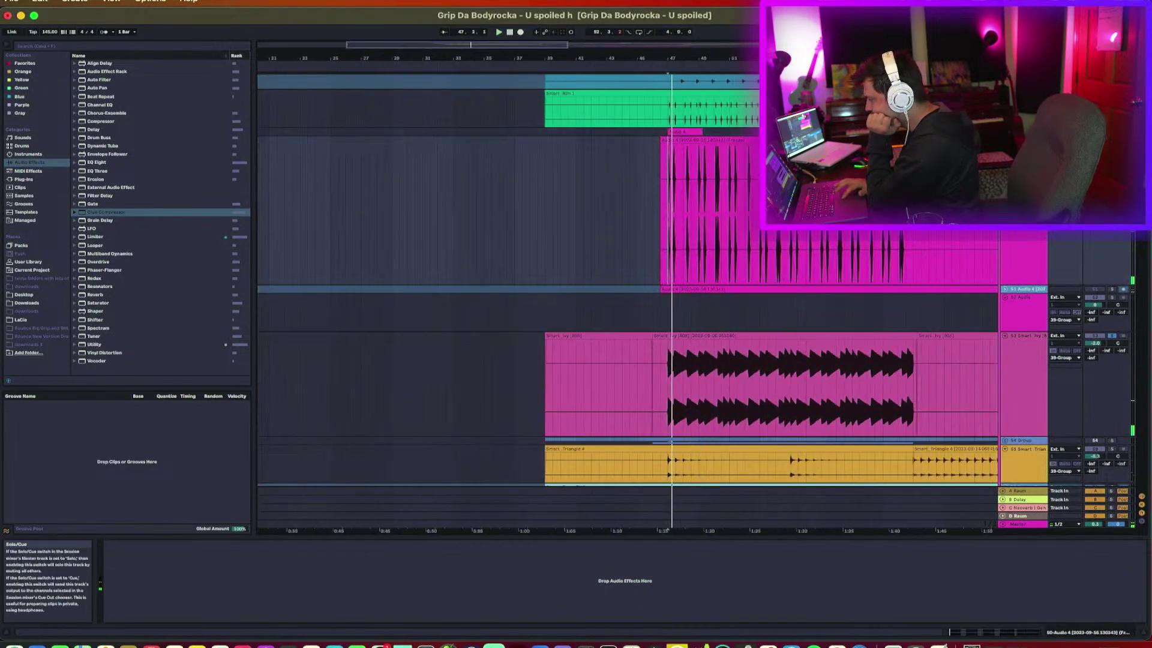
click(1019, 525)
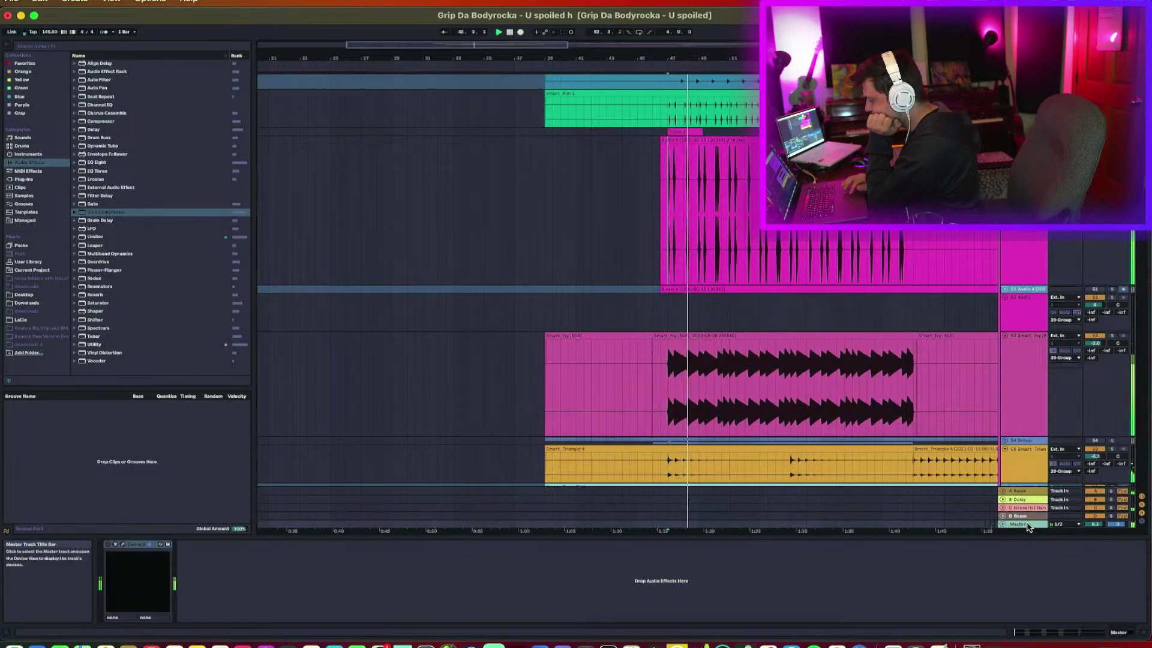
Add the Plugin Alliance Dangerous BAX EQ Mix plug-in to the Smart_Ivy 808 track.
click(25, 180)
scroll(87, 204, down, 5)
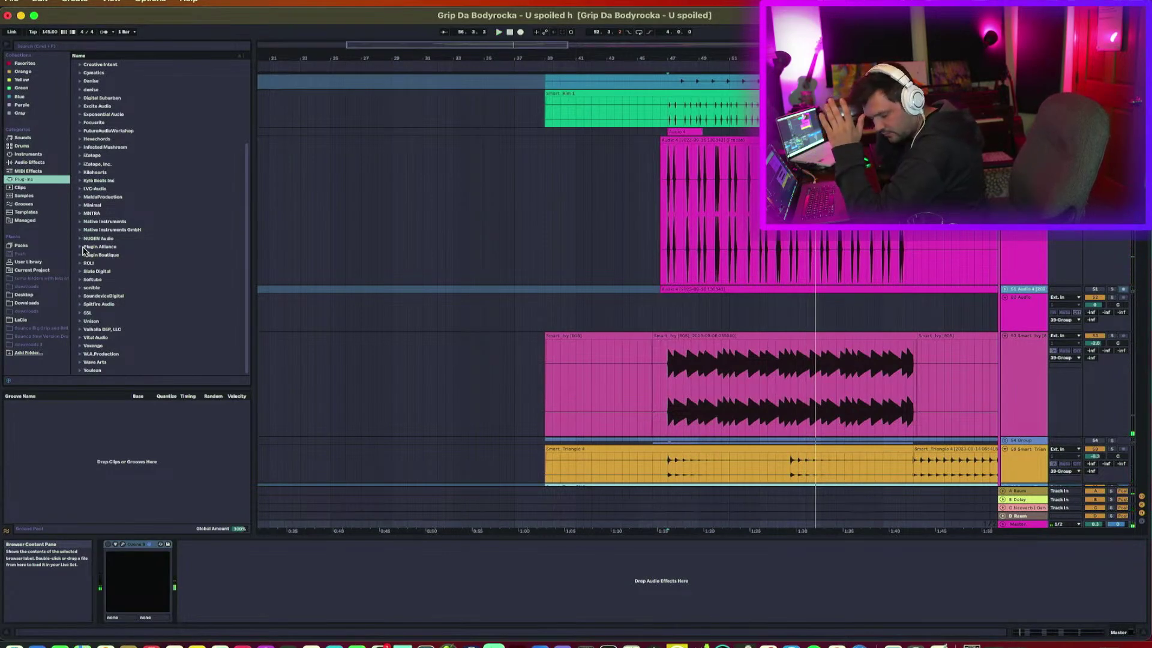
key(space)
click(617, 385)
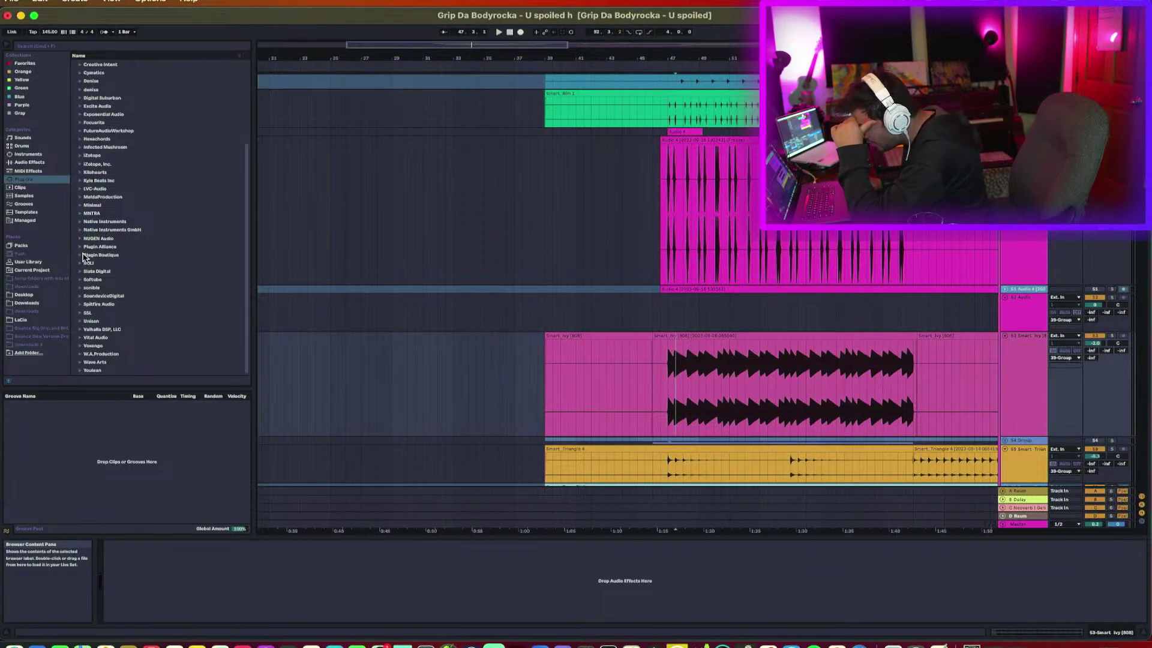
click(83, 247)
scroll(112, 348, down, 2)
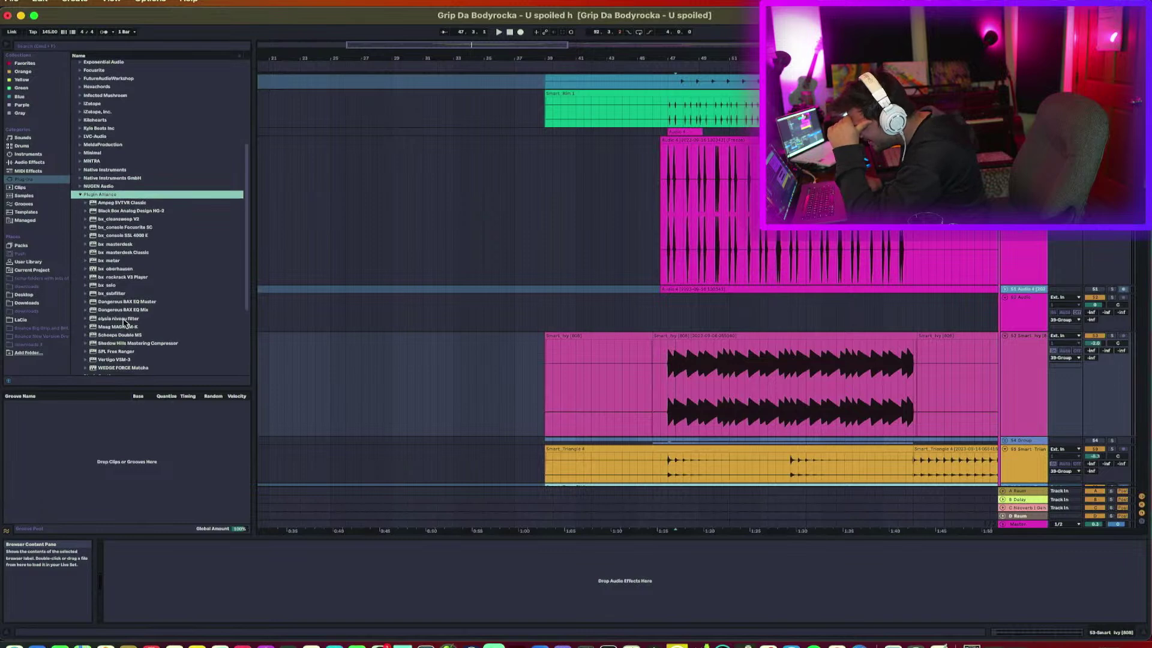
scroll(128, 312, down, 1)
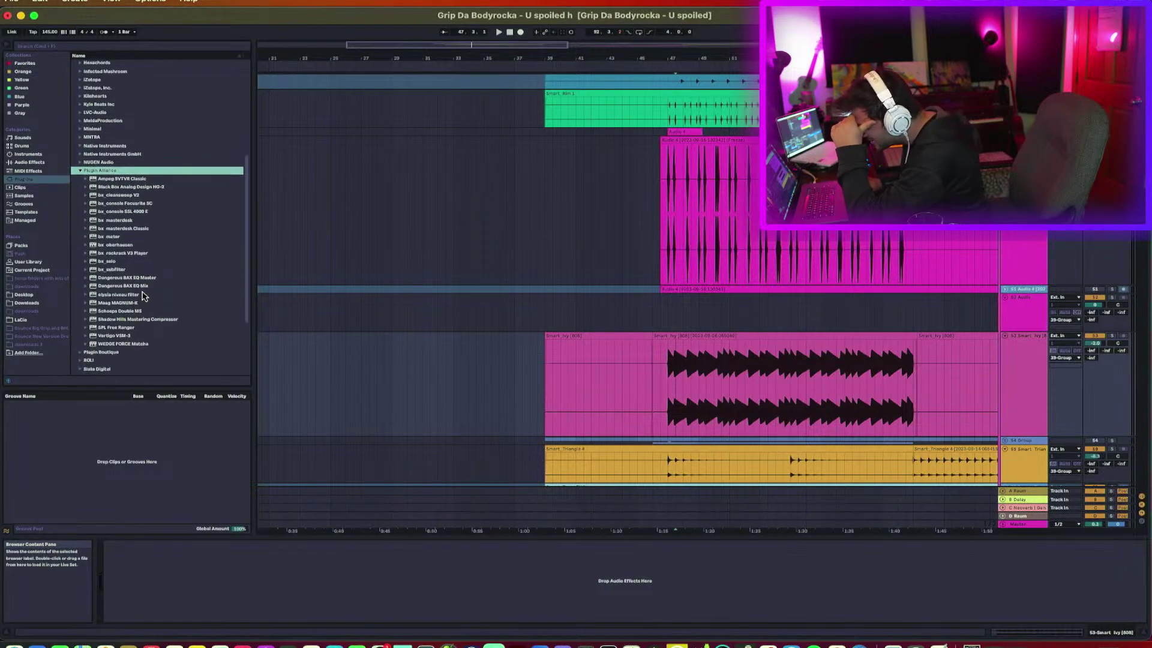
click(143, 287)
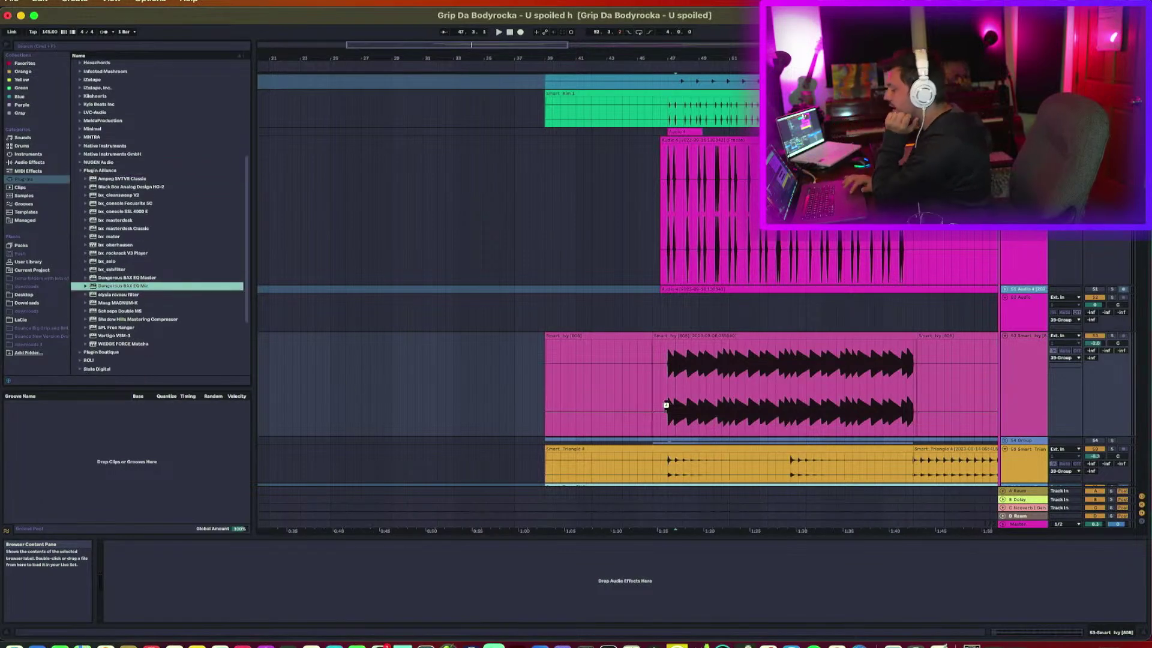
drag(474, 400, 481, 399)
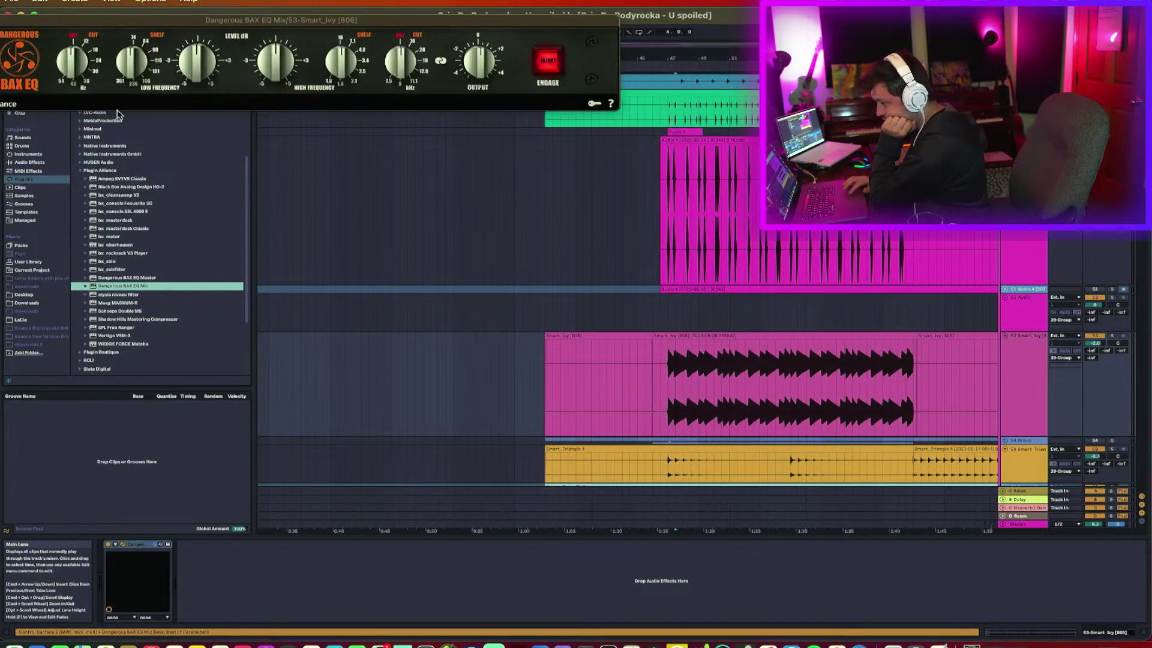
Adjust the low-frequency shelf and its level in the 808's BAX EQ while the soloed 808 plays.
drag(132, 57, 136, 42)
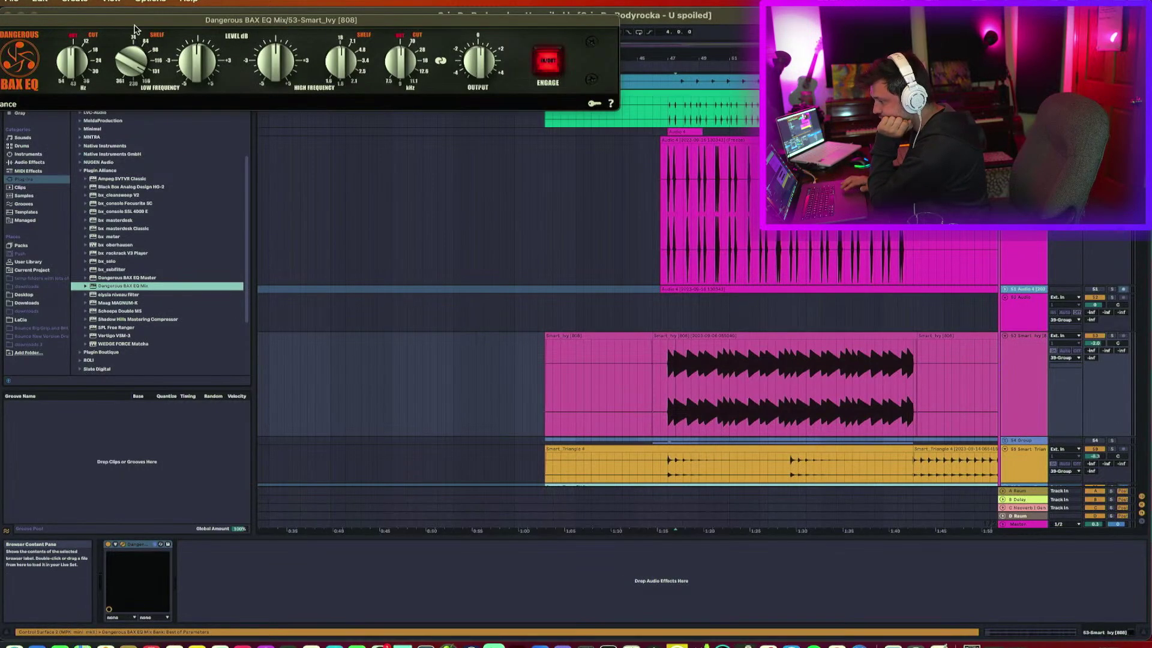
key(space)
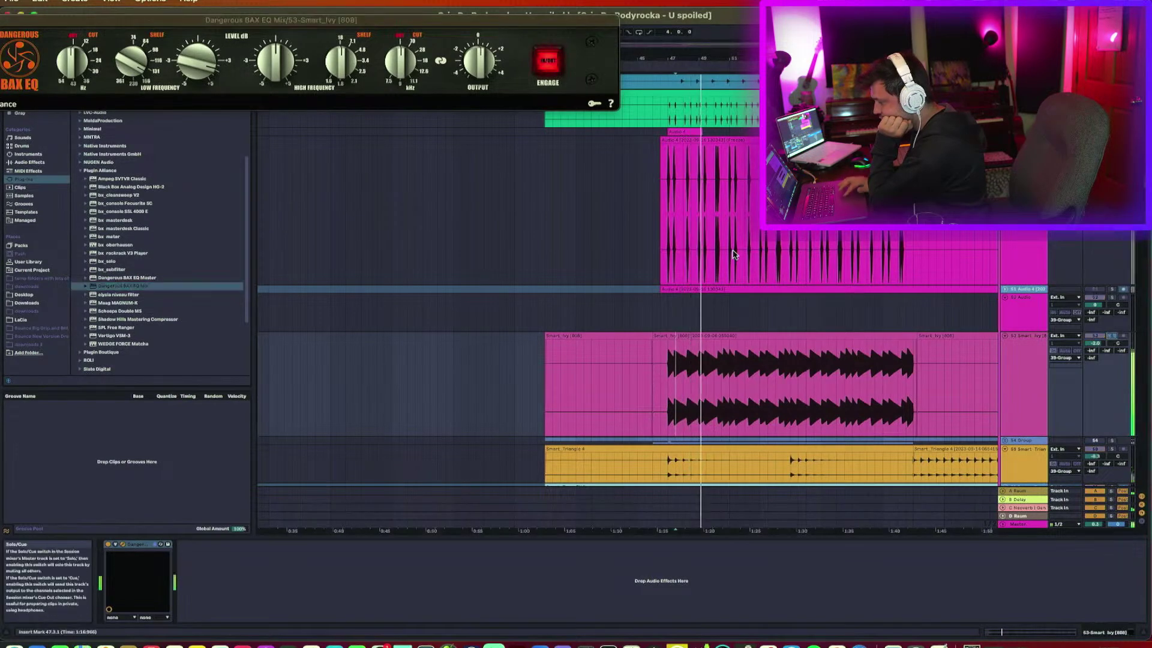
click(186, 66)
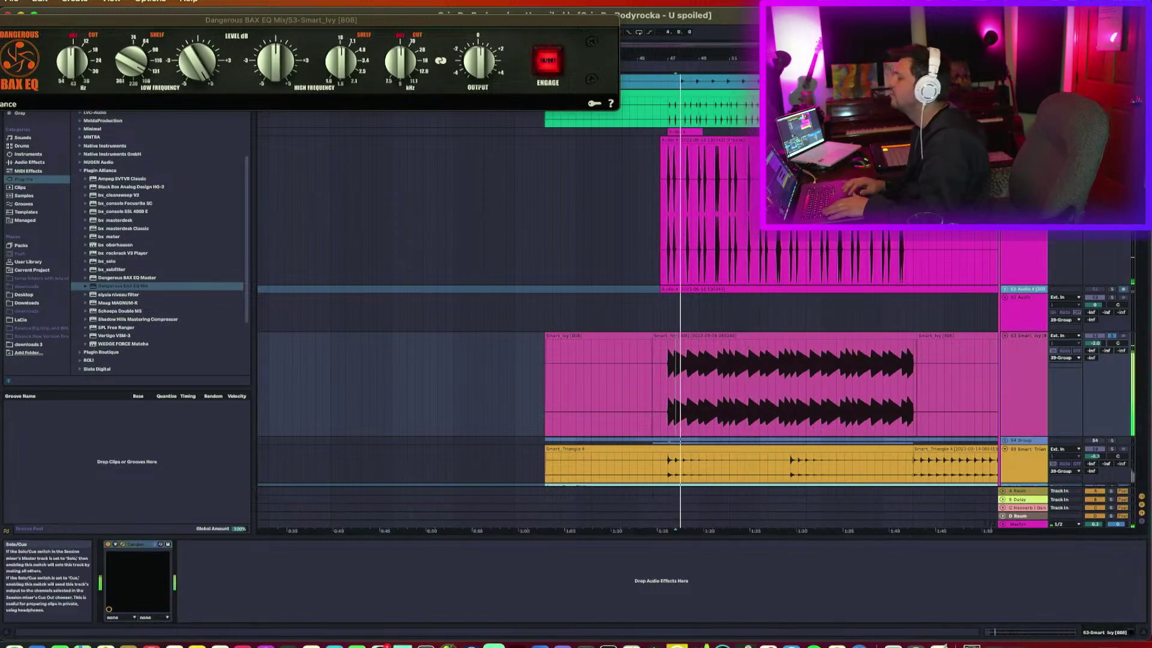
Copy the 808's BAX EQ onto the frozen kick track Audio 4 and adjust the copy's low-frequency level.
click(381, 450)
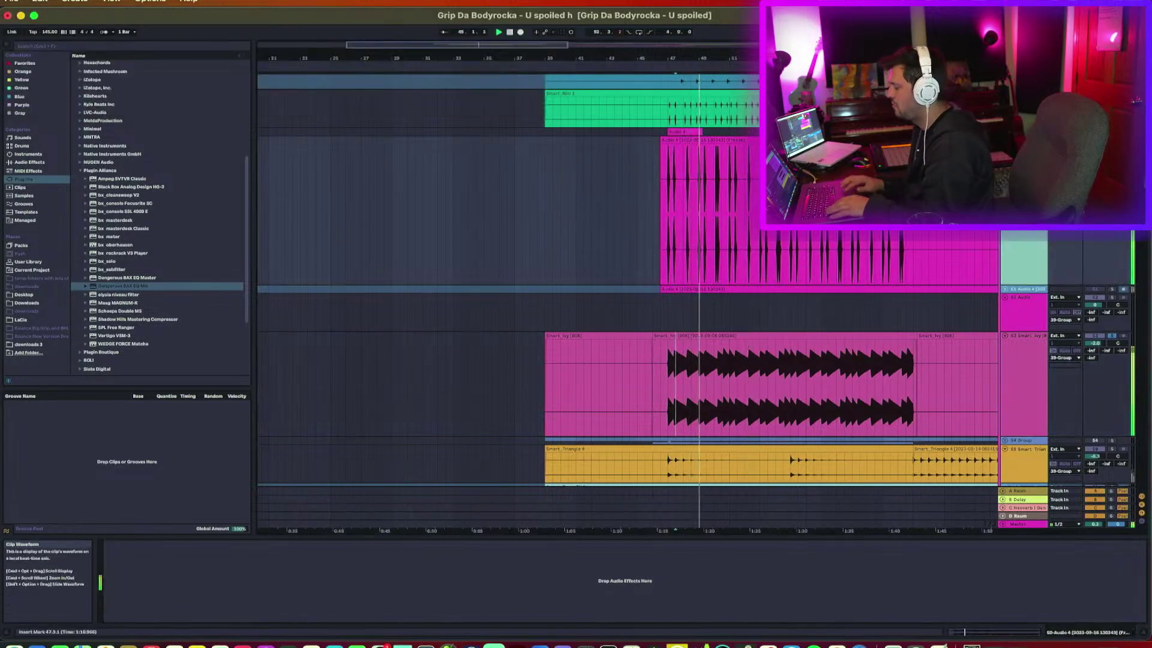
click(1012, 400)
drag(135, 544, 639, 209)
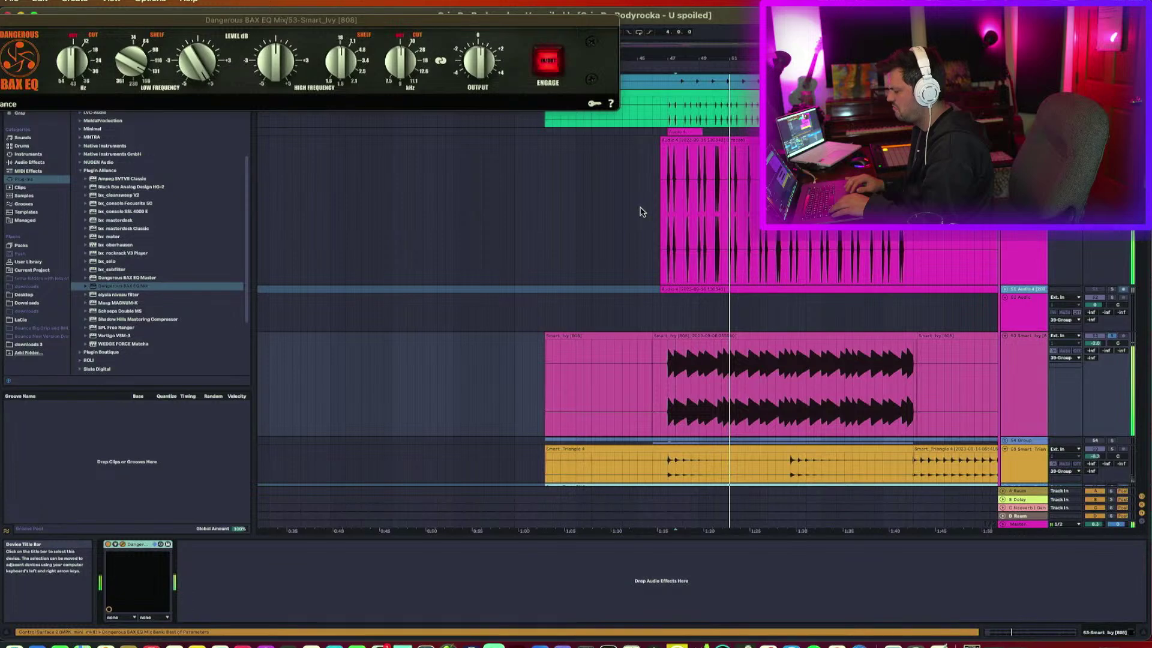
drag(641, 211, 640, 210)
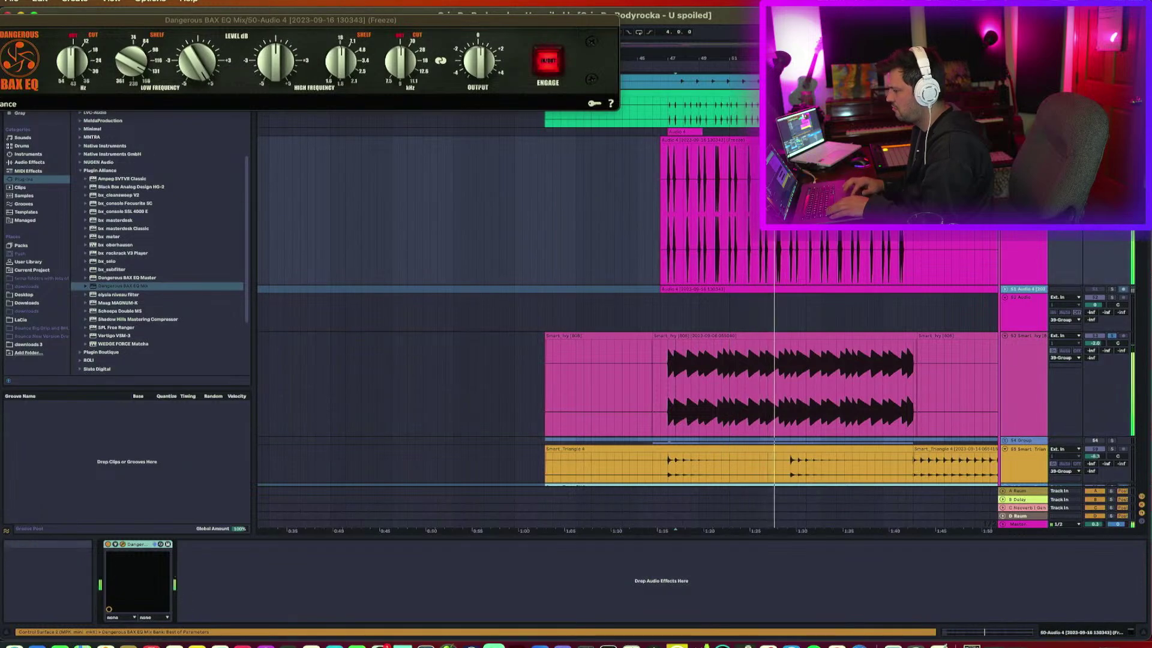
key(super+alt+p)
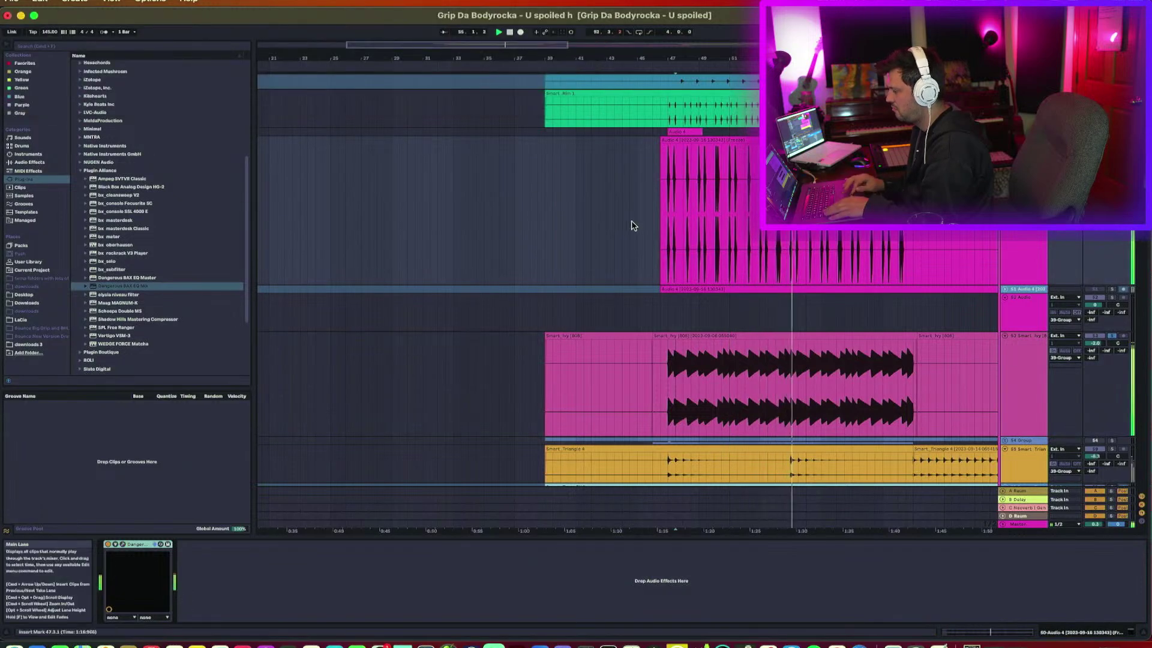
click(123, 545)
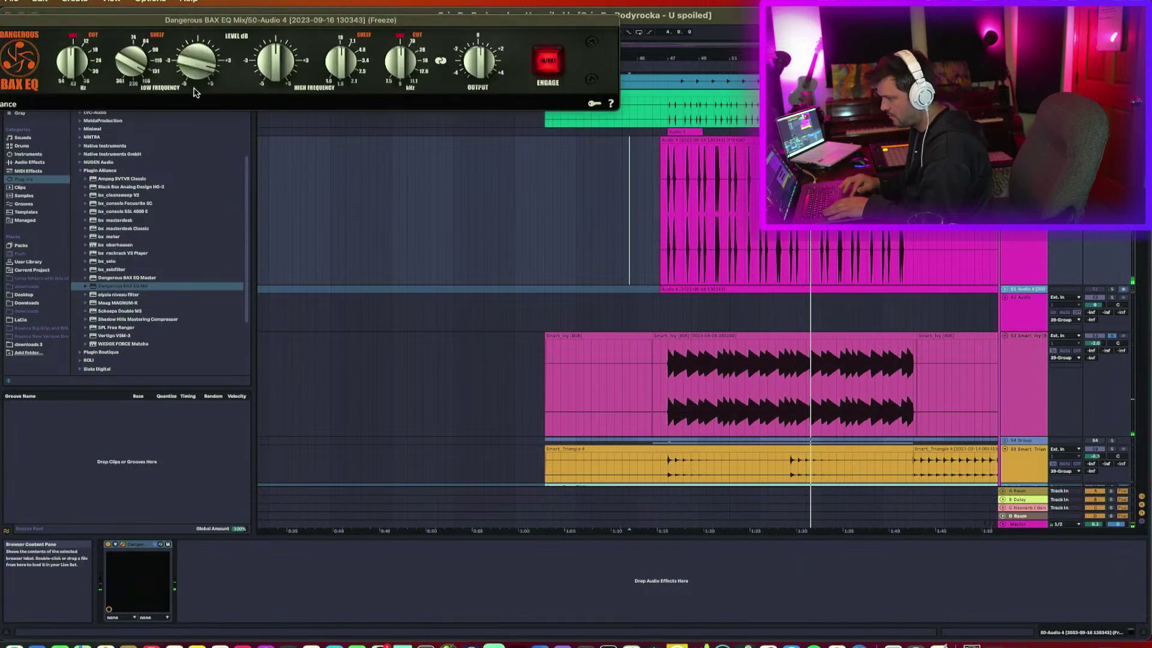
Duplicate the kick track's BAX EQ and adjust the duplicate's low-frequency shelf and level.
click(139, 547)
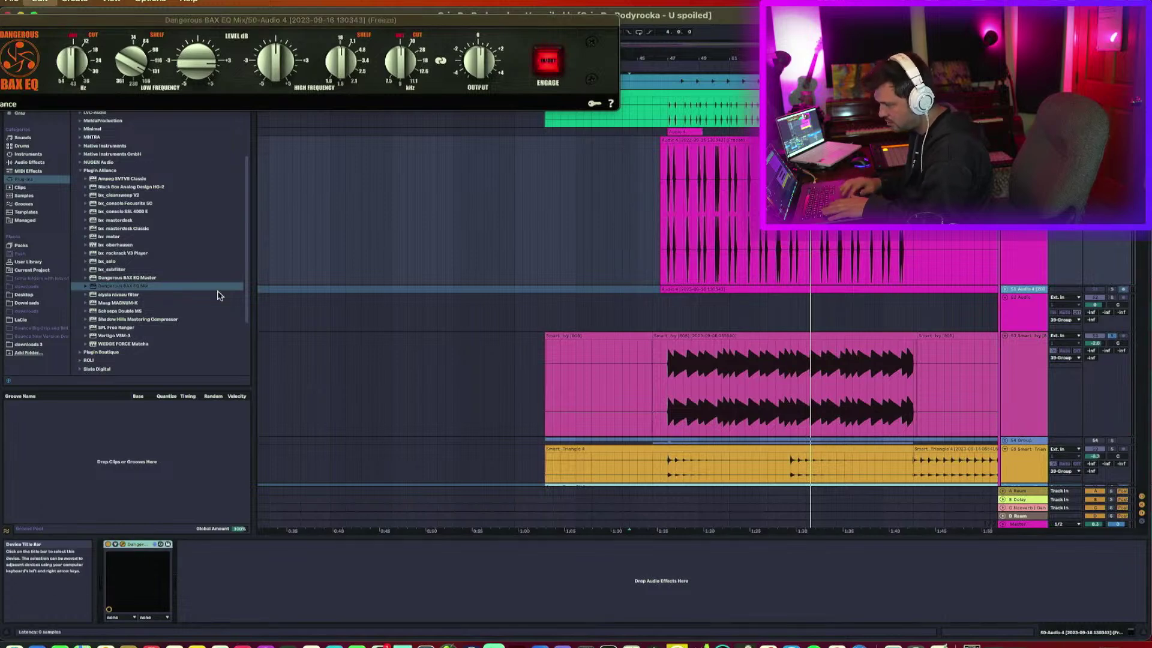
key(super+d)
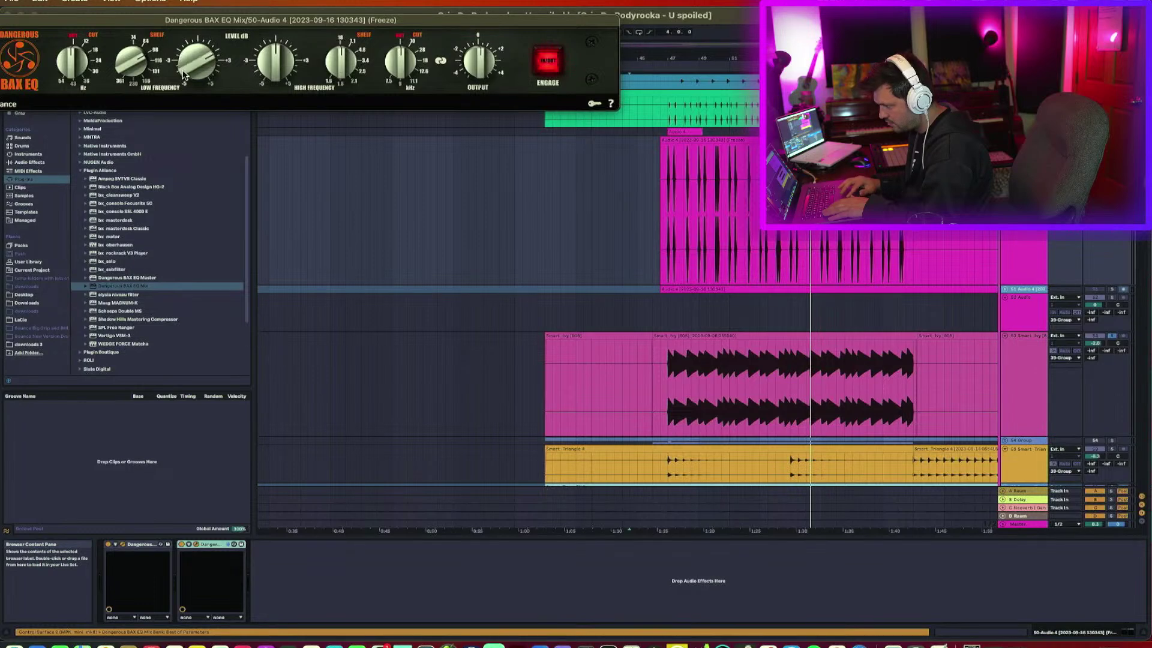
key(space)
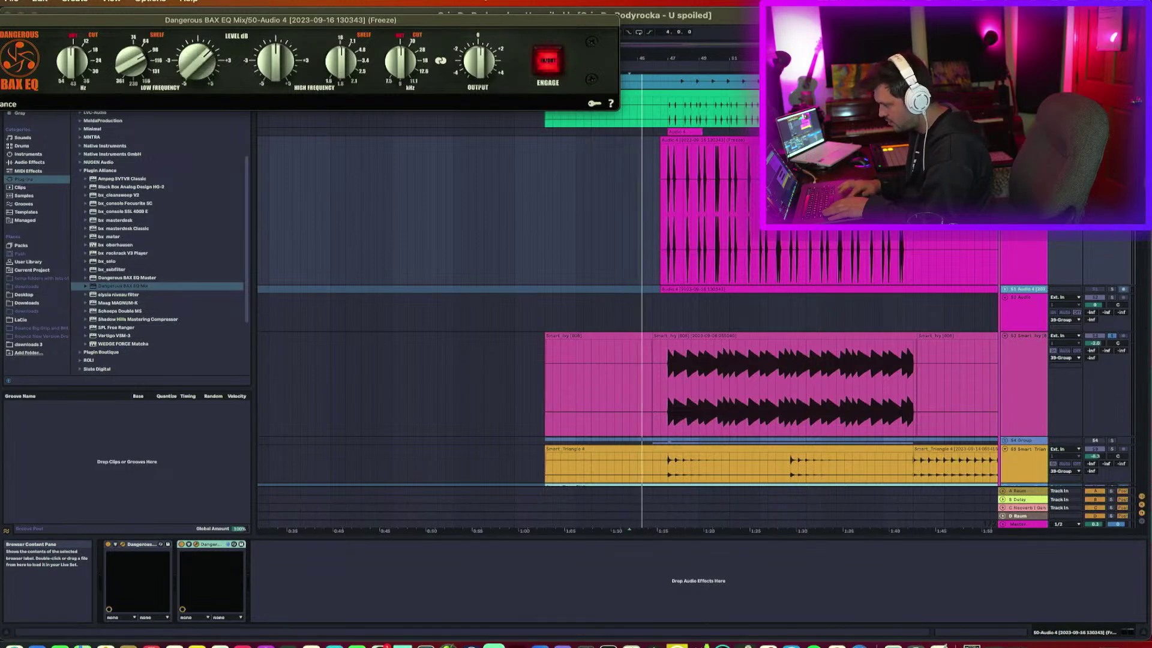
key(super+w)
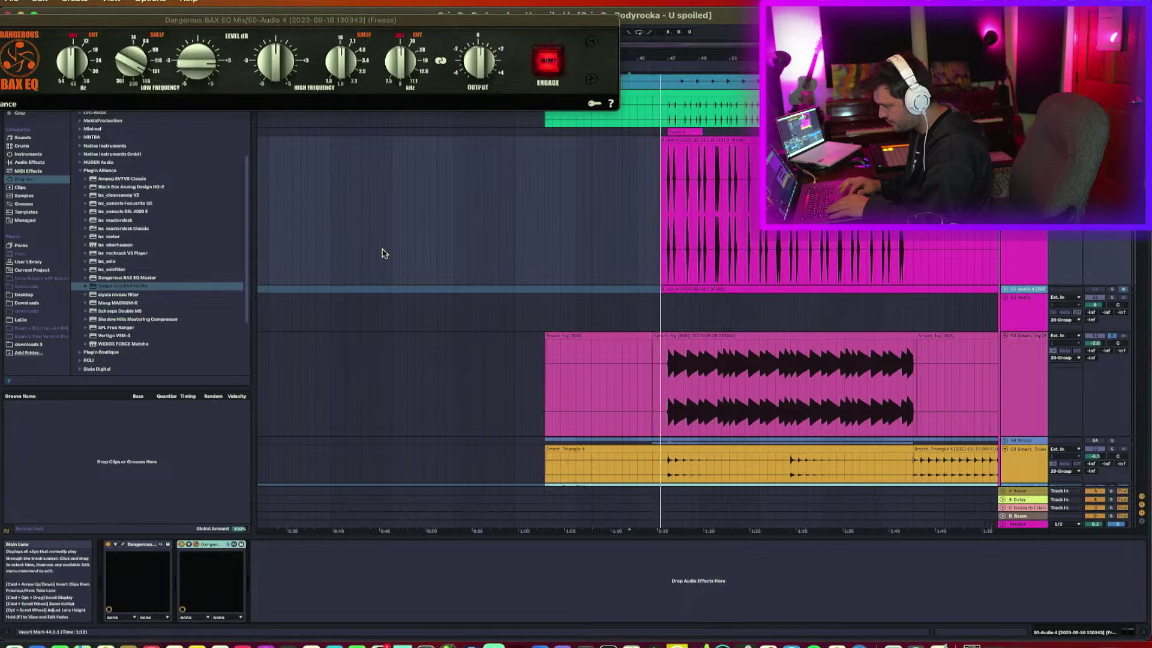
Adjust the low-frequency shelf and level of the second BAX EQ on the 808 track, with both EQ windows stacked.
click(521, 372)
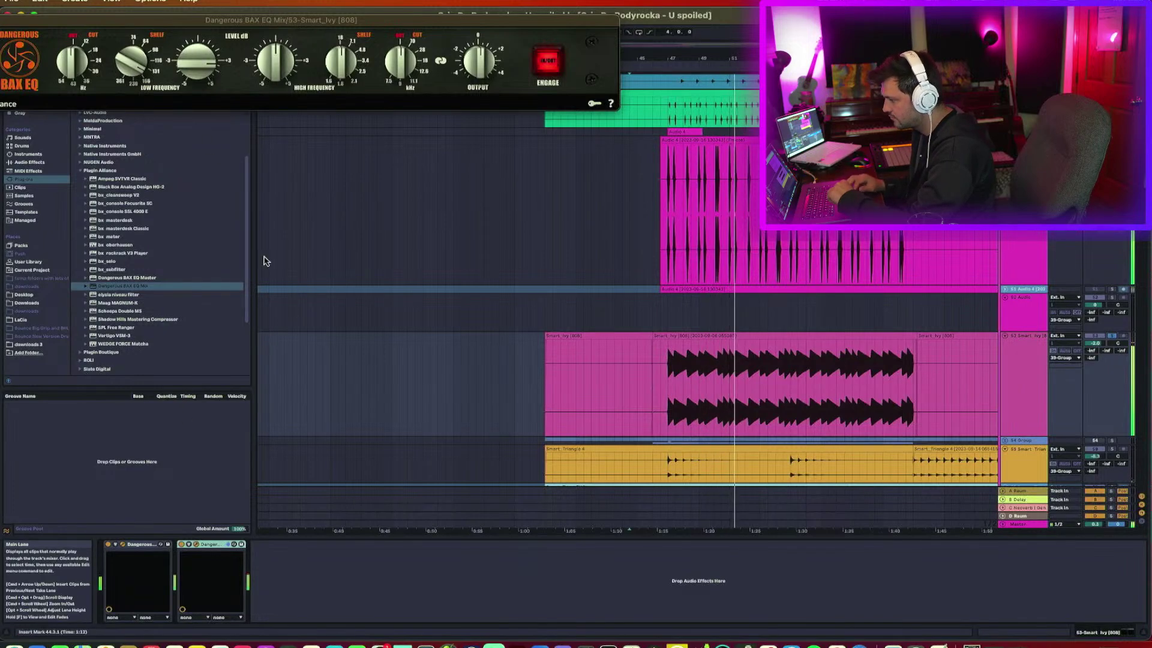
drag(162, 27, 163, 111)
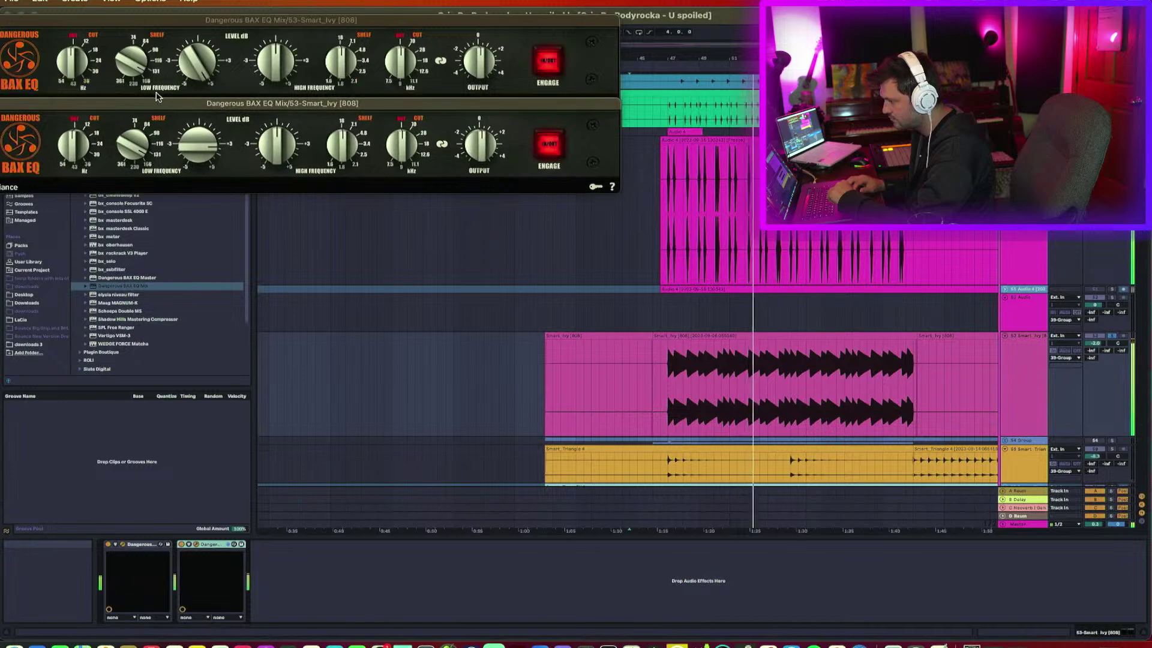
drag(140, 148, 192, 160)
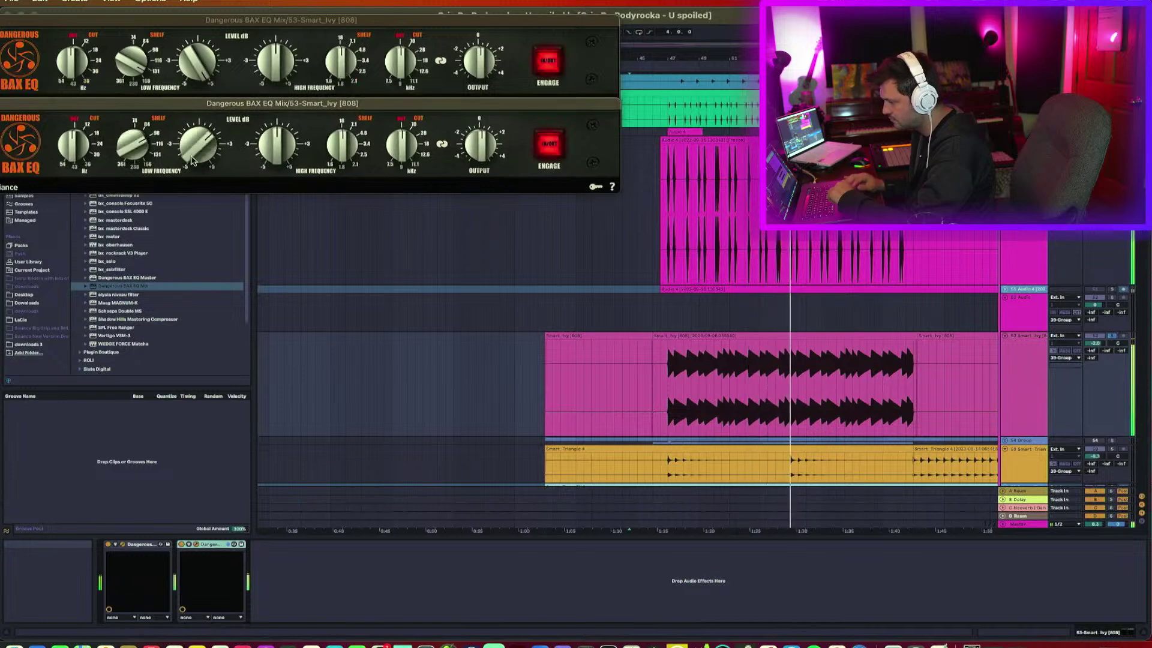
click(217, 543)
Review the paired BAX EQ settings on the kick and 808 tracks, and close the plug-in windows.
click(429, 235)
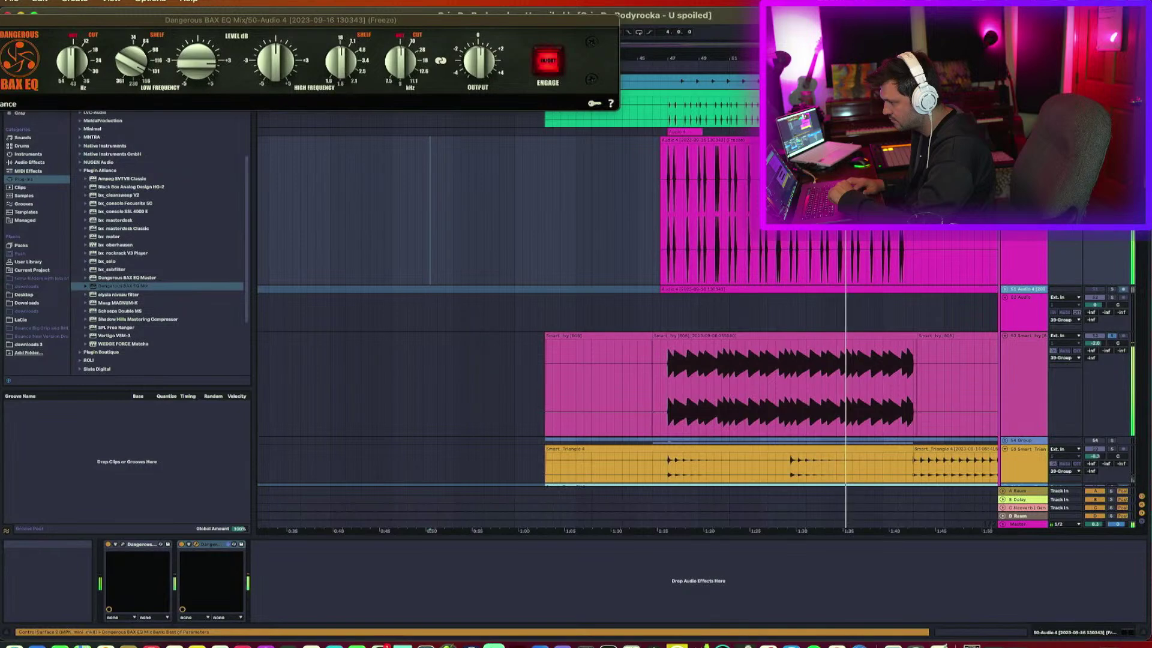
key(super+alt+p)
click(124, 546)
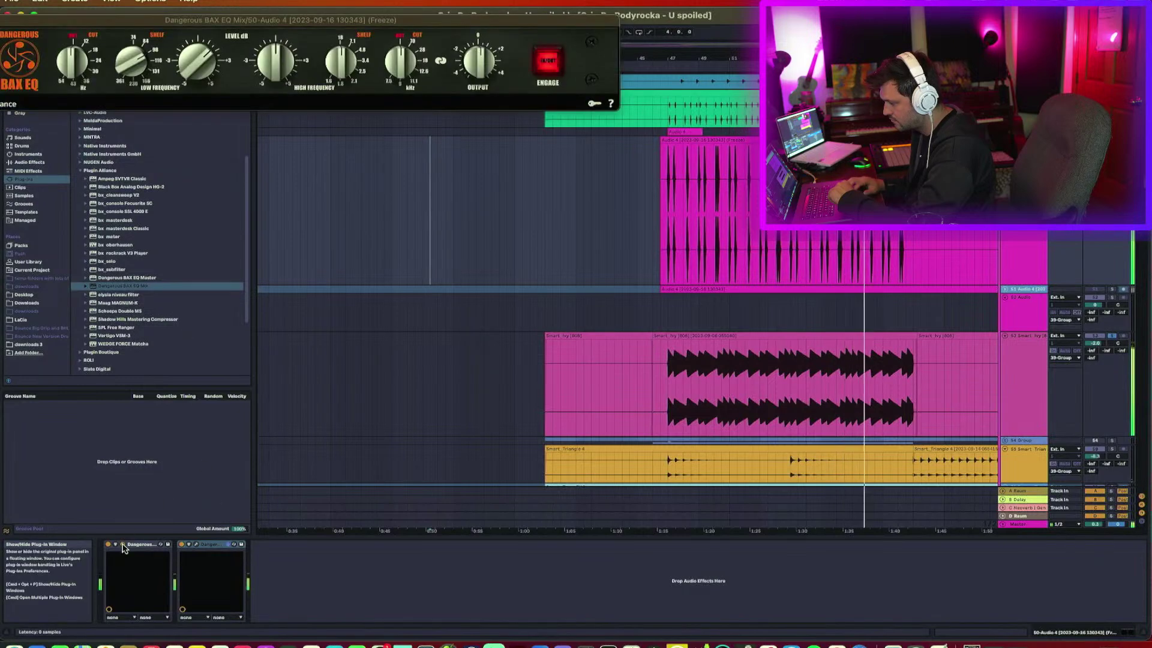
click(139, 544)
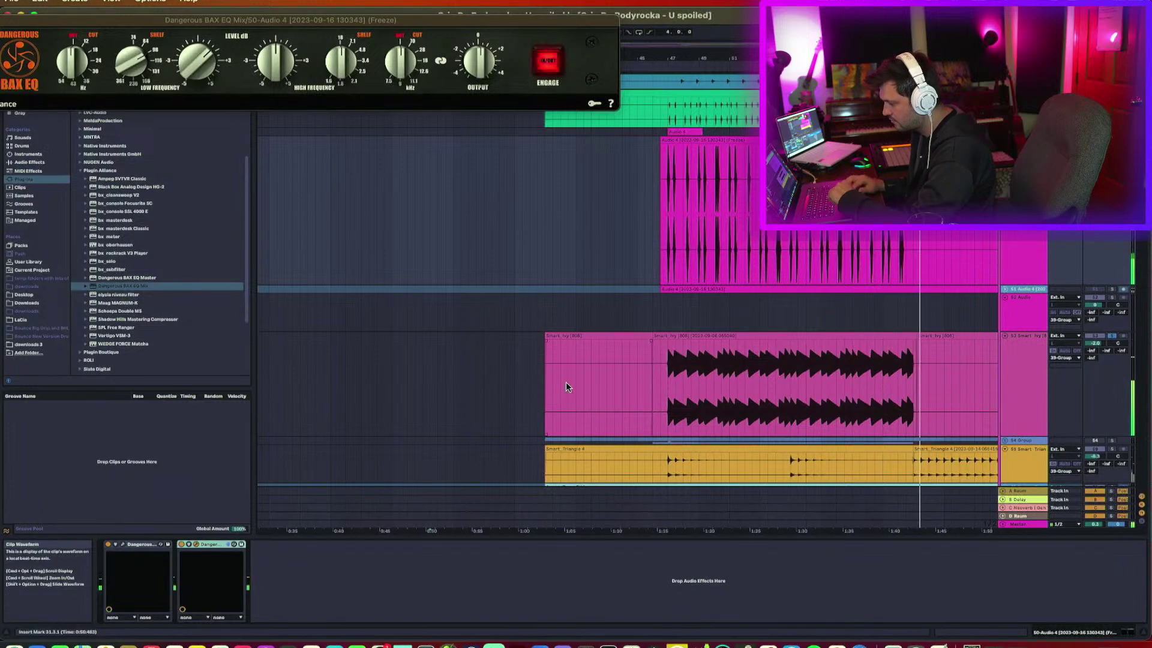
click(670, 408)
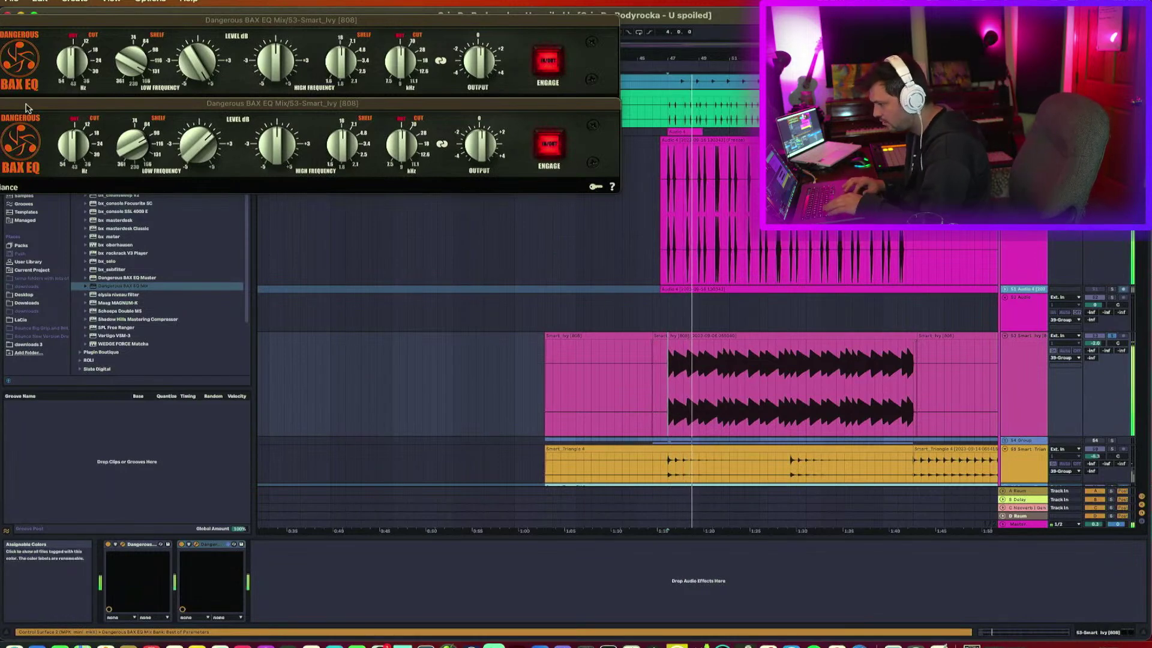
key(super+w)
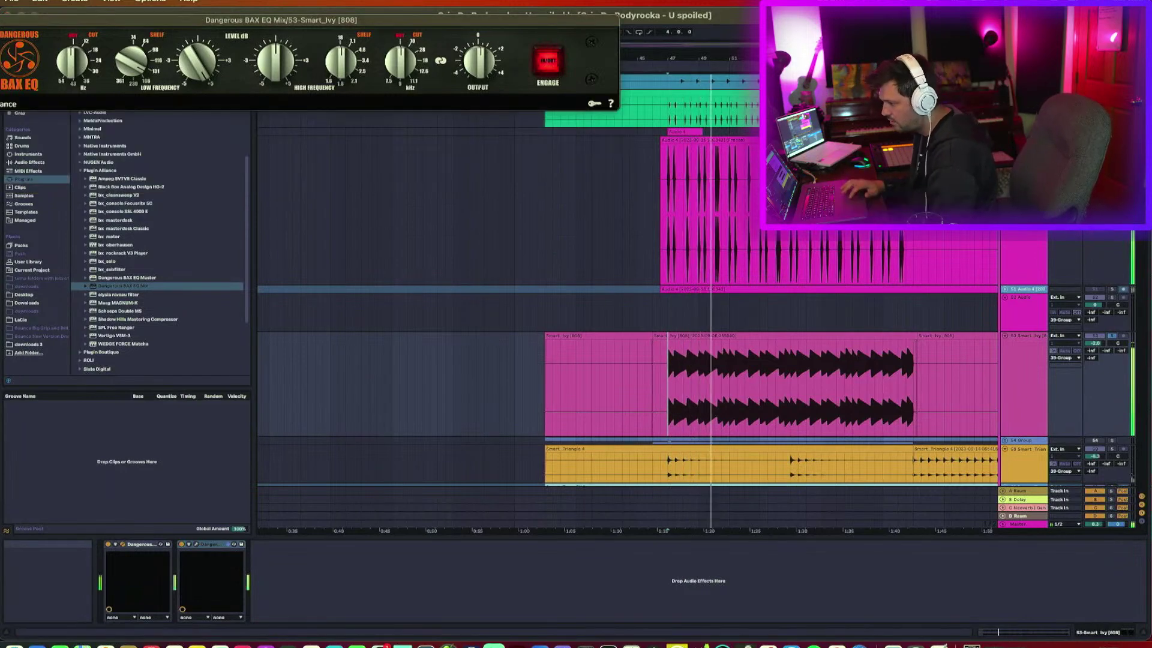
key(super+w)
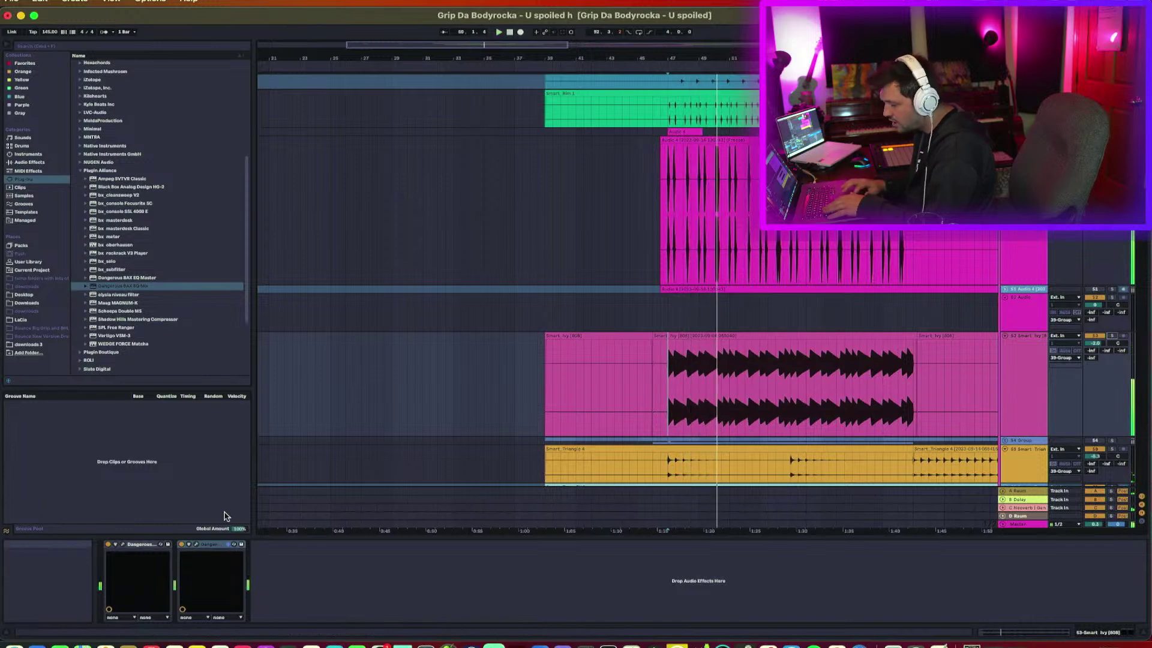
Compare the kick with and without its two BAX EQs while playing from just before bar 47.
click(654, 247)
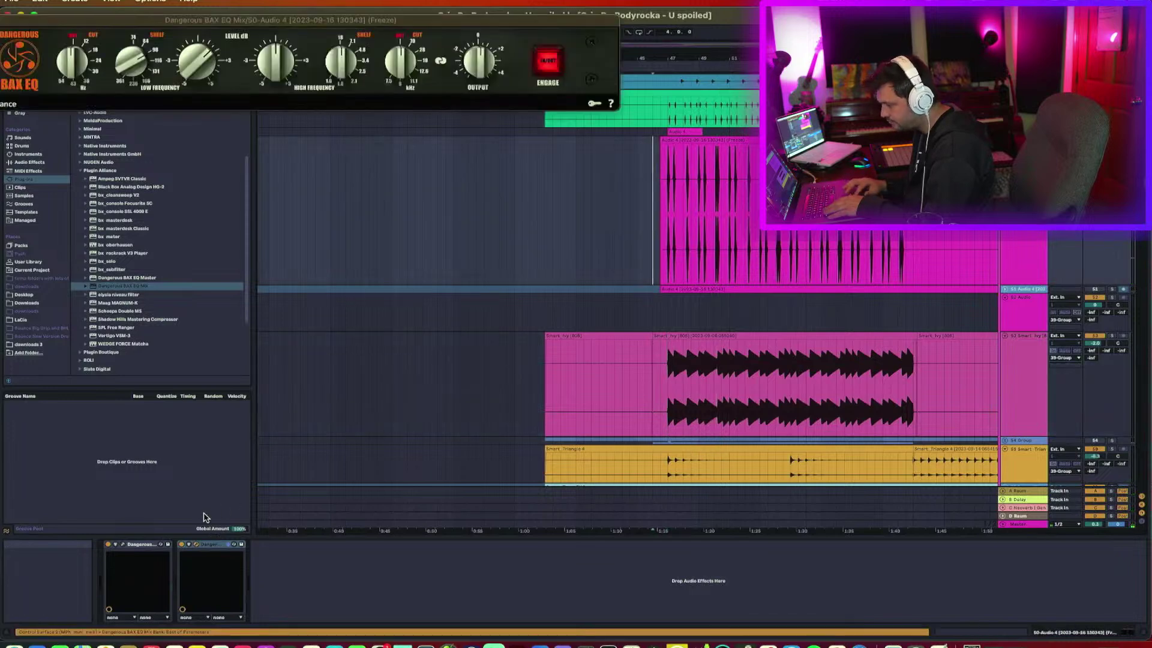
key(super+alt+p)
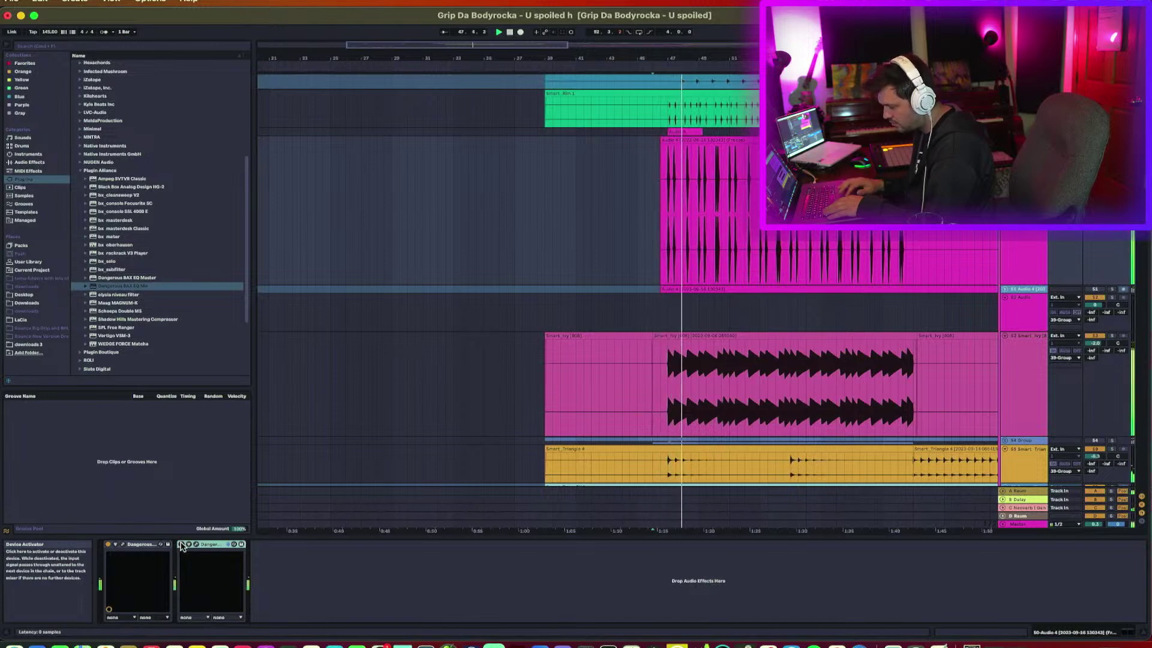
click(107, 546)
click(181, 545)
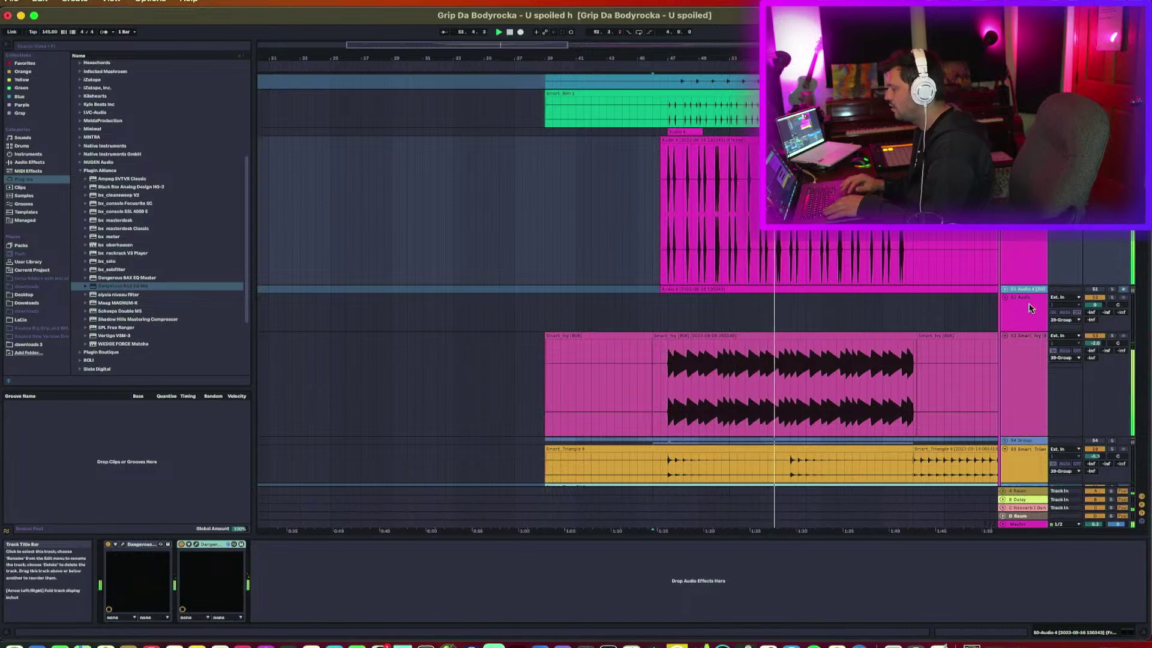
Fine-tune the Smart_Ivy 808 track's volume during playback.
click(1095, 343)
drag(1095, 343, 1095, 344)
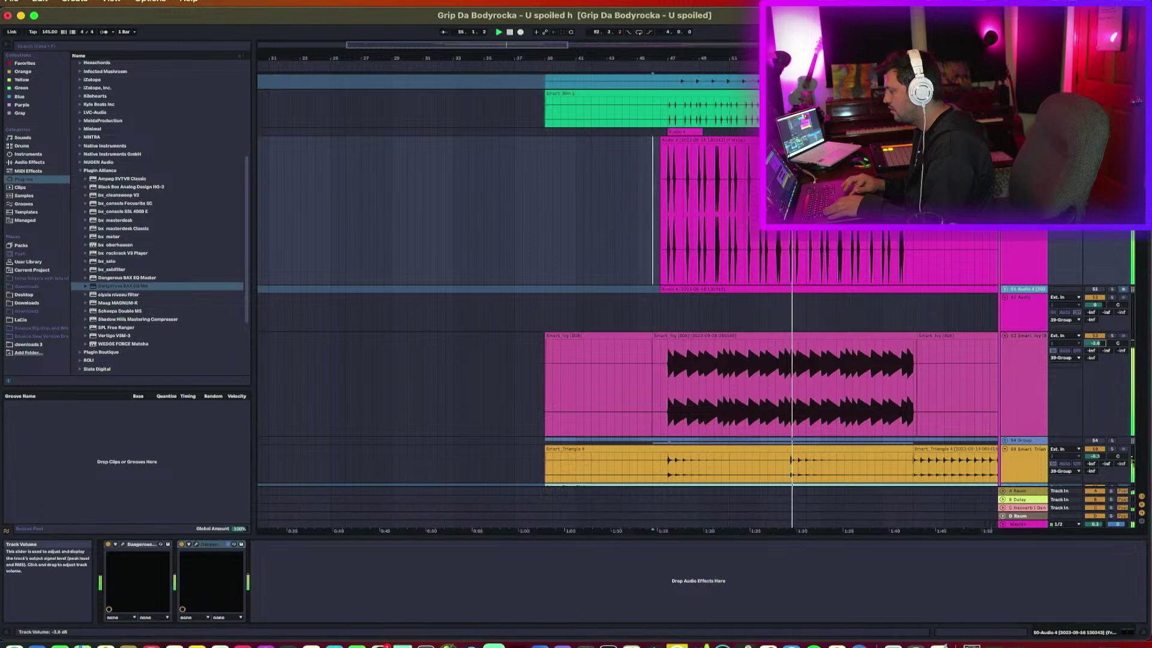
click(1095, 346)
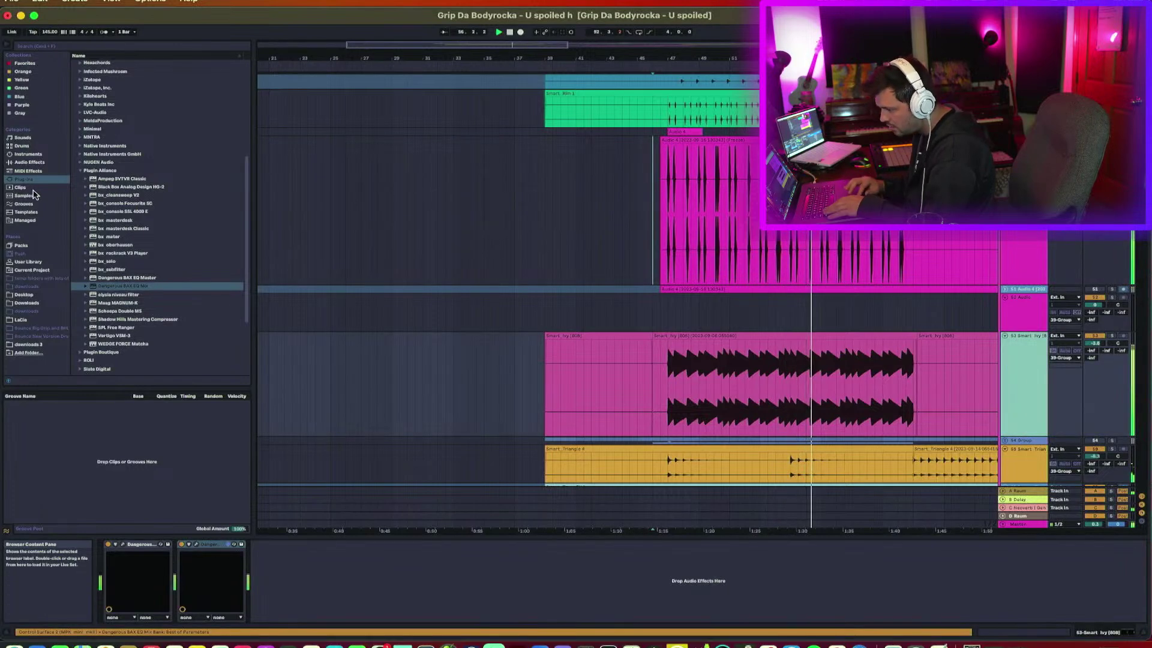
Add a Limiter after the two BAX EQs on the Smart_Ivy 808 track.
click(31, 162)
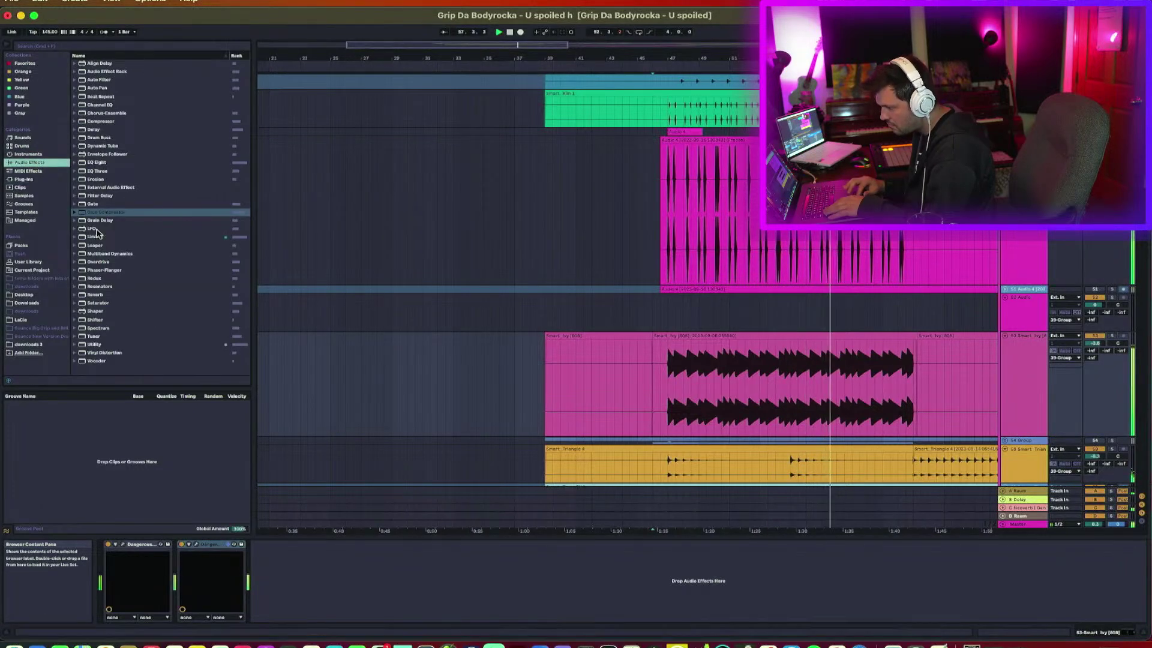
click(96, 237)
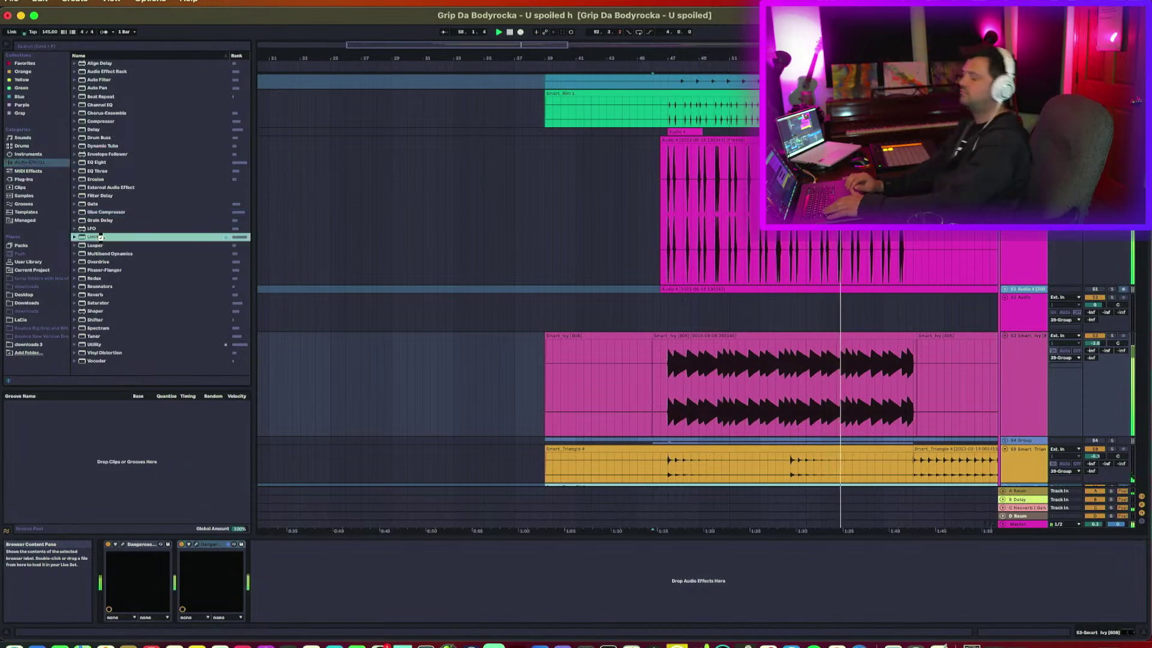
double_click(101, 238)
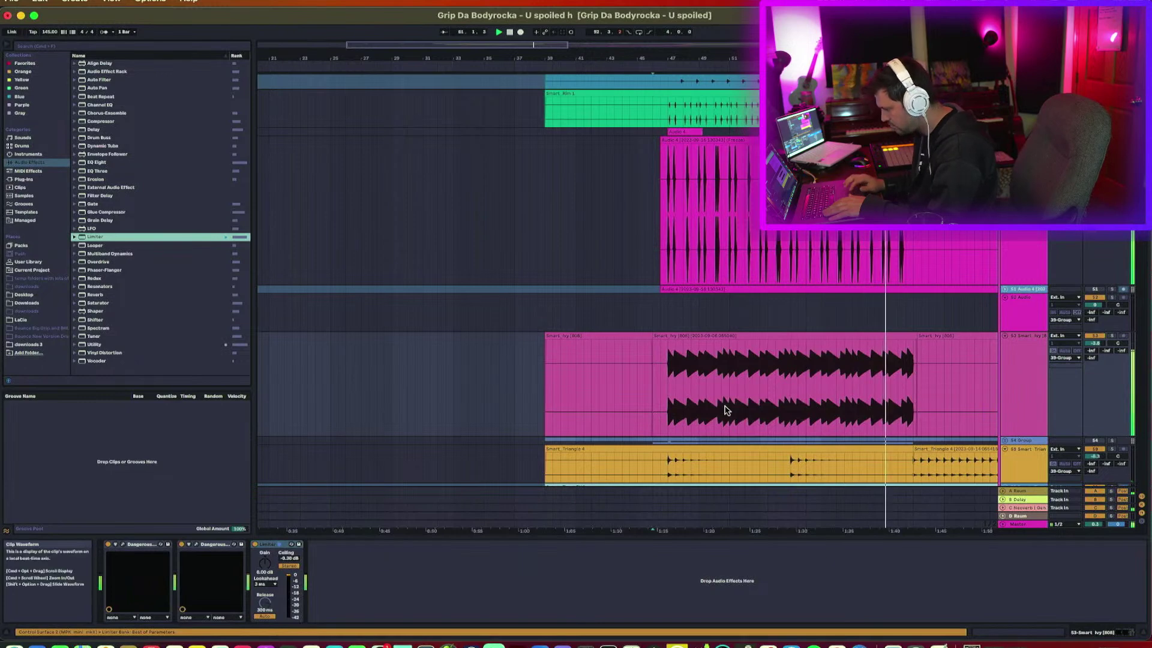
Lower the Smart_Ivy 808 track's volume slightly during playback, and select the frozen Audio 4 kick track.
click(1101, 346)
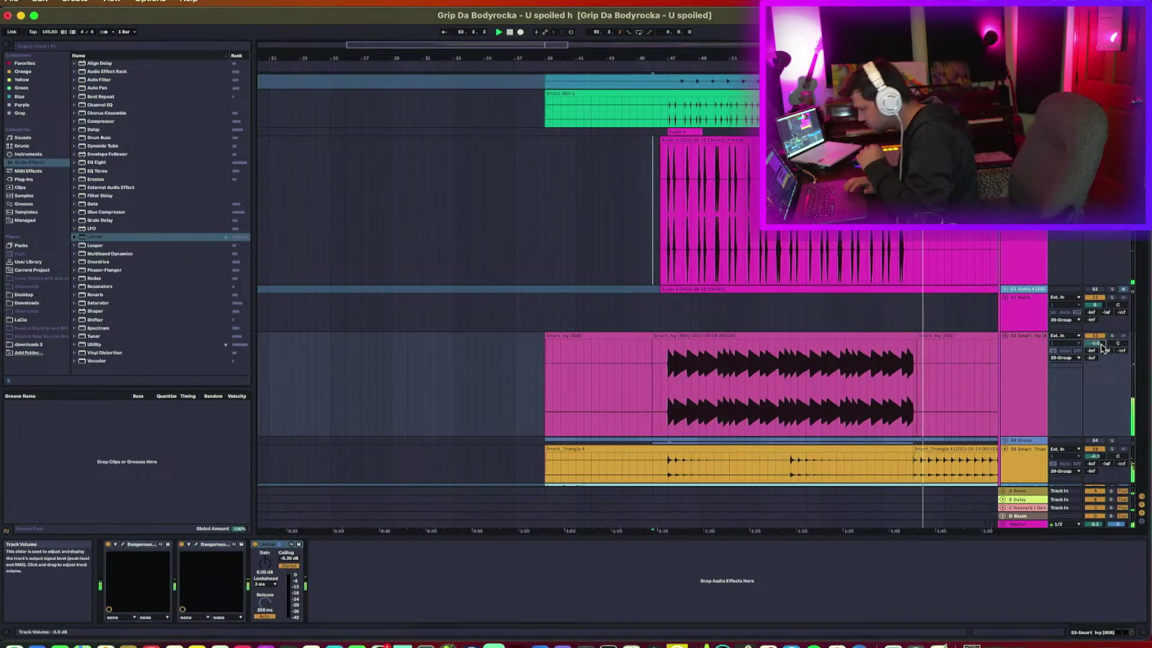
drag(1101, 346, 1102, 356)
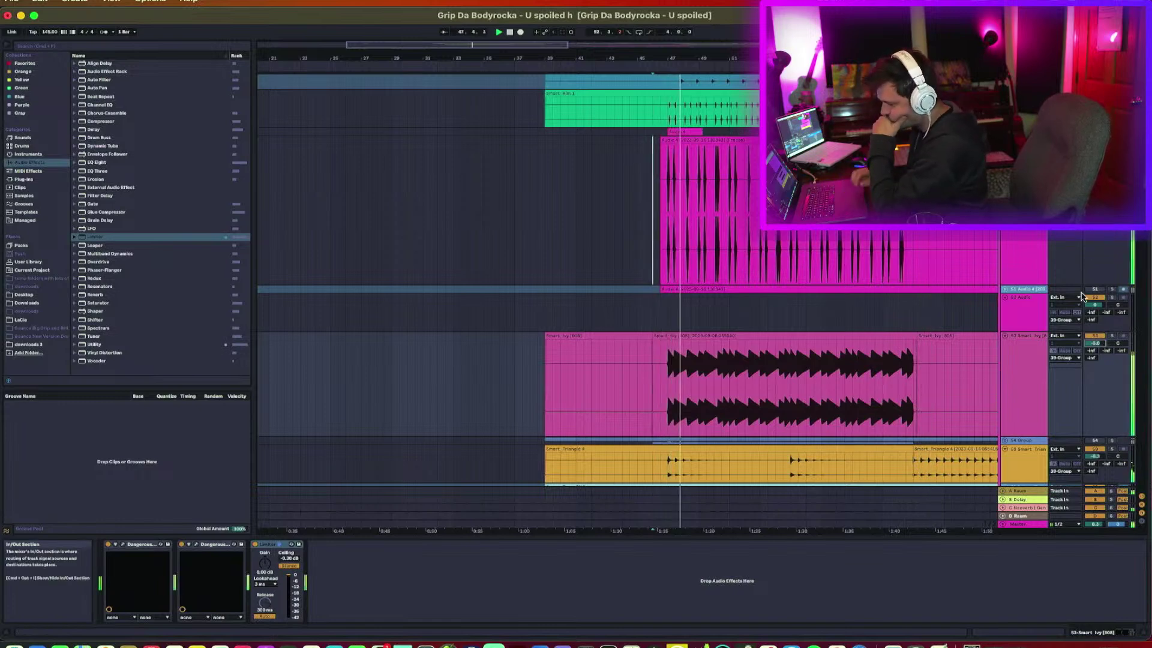
click(1026, 255)
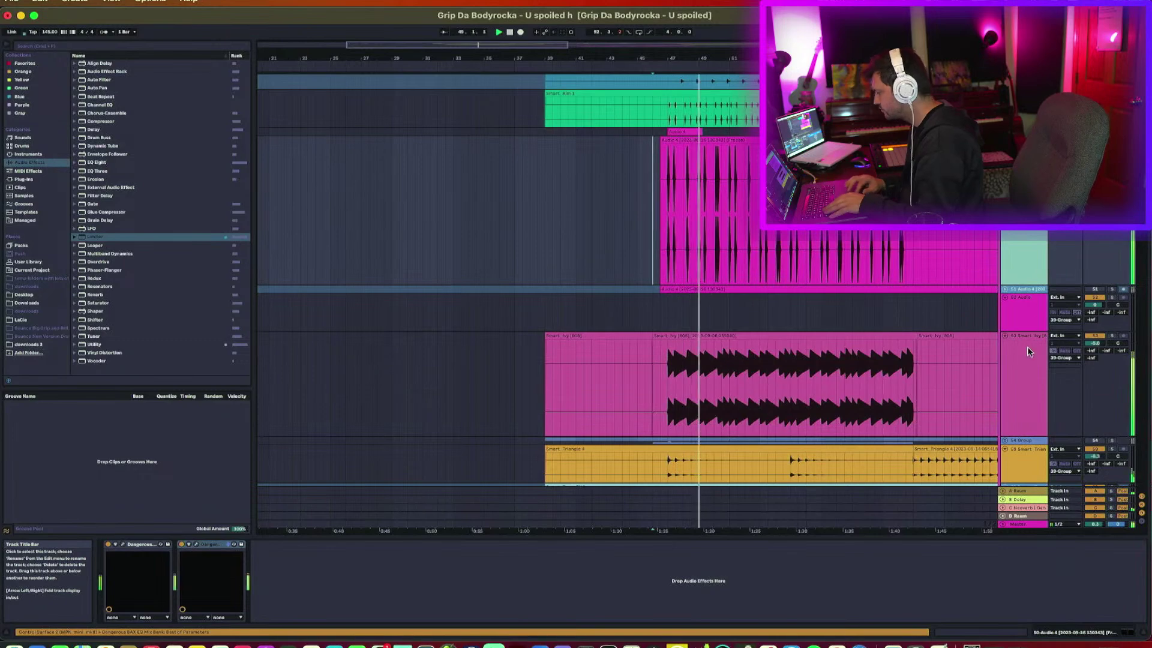
Arm the Resampling audio track and record the full mix onto it from bar 46 to about bar 76.
scroll(1038, 348, down, 15)
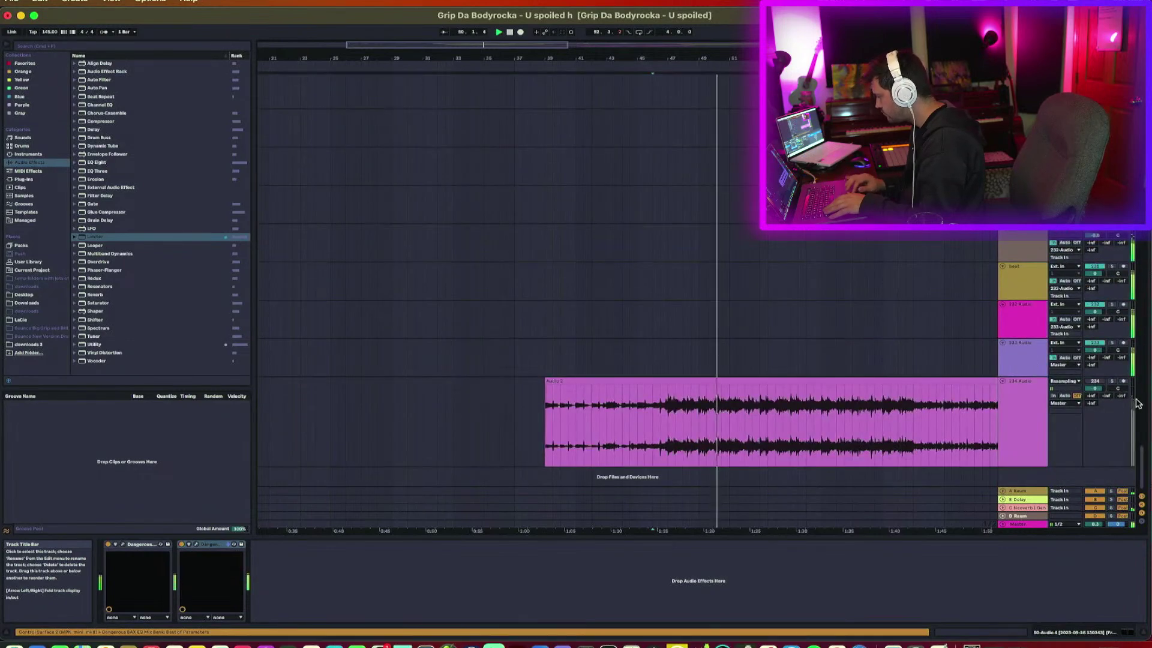
click(1124, 382)
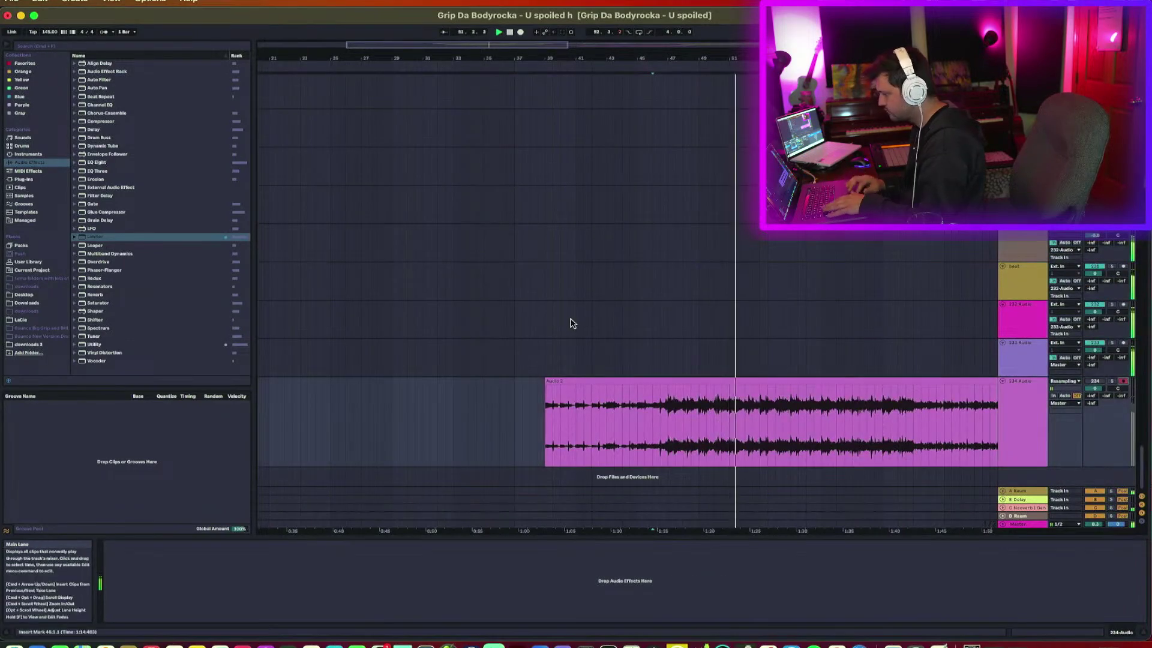
click(520, 32)
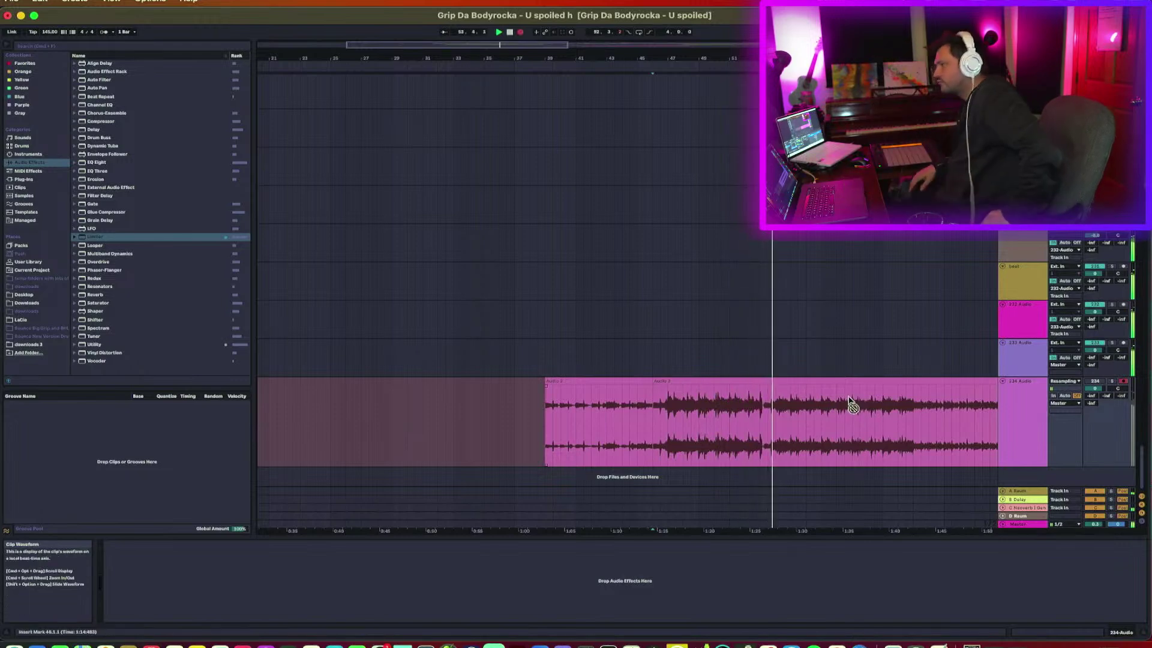
scroll(851, 406, right, 5)
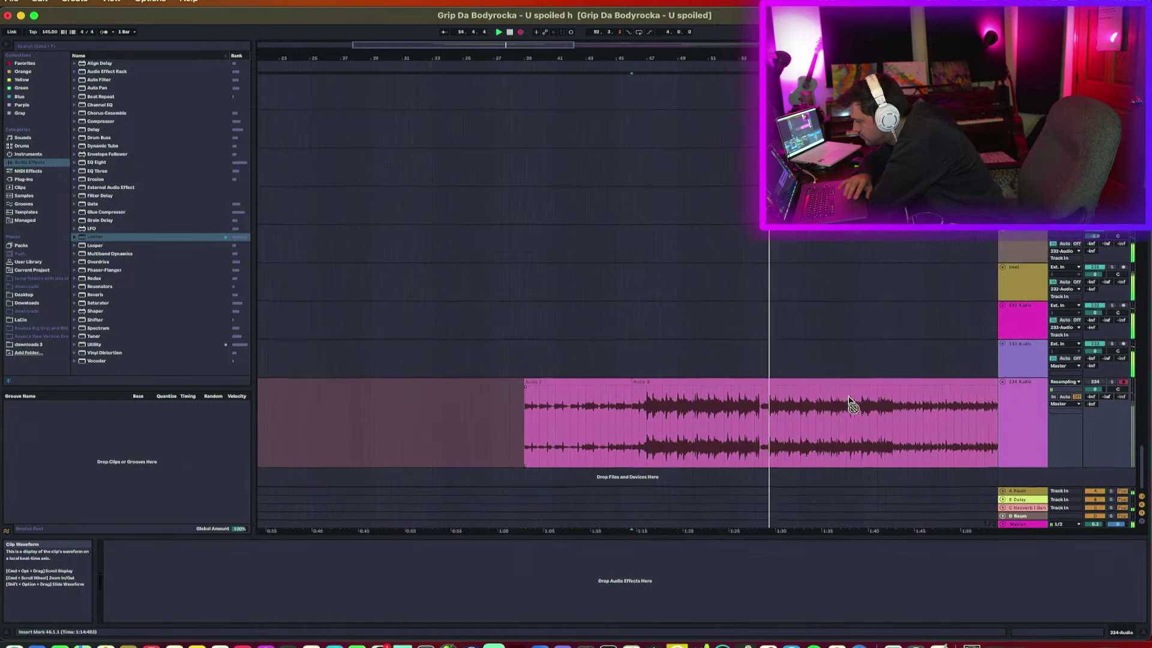
scroll(851, 407, right, 5)
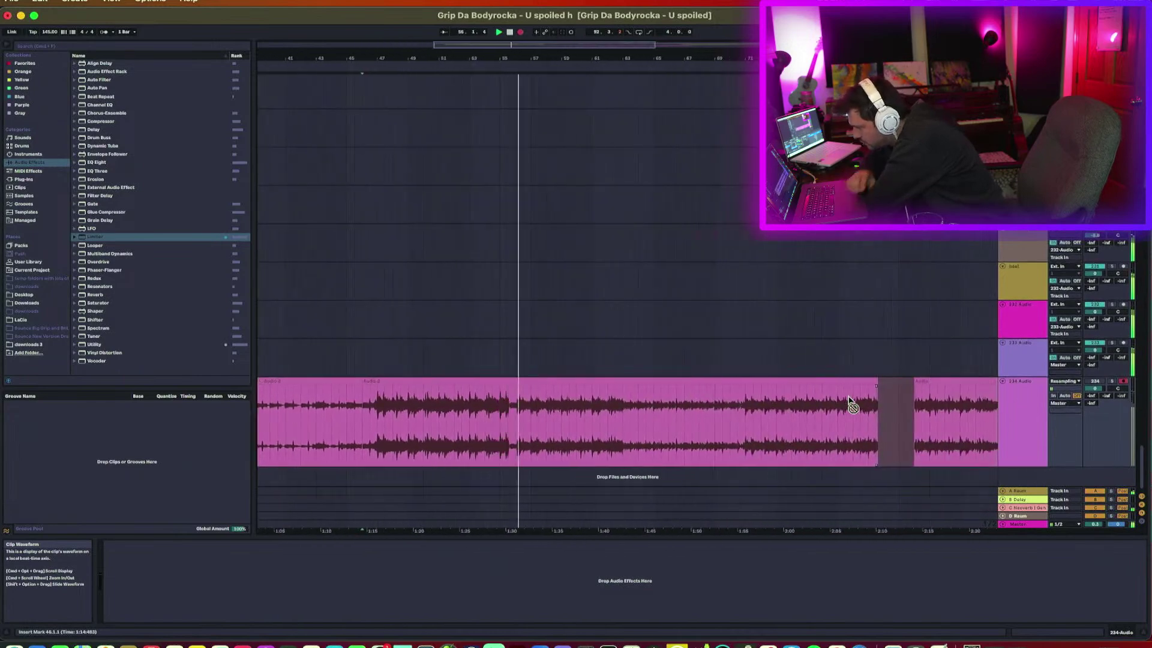
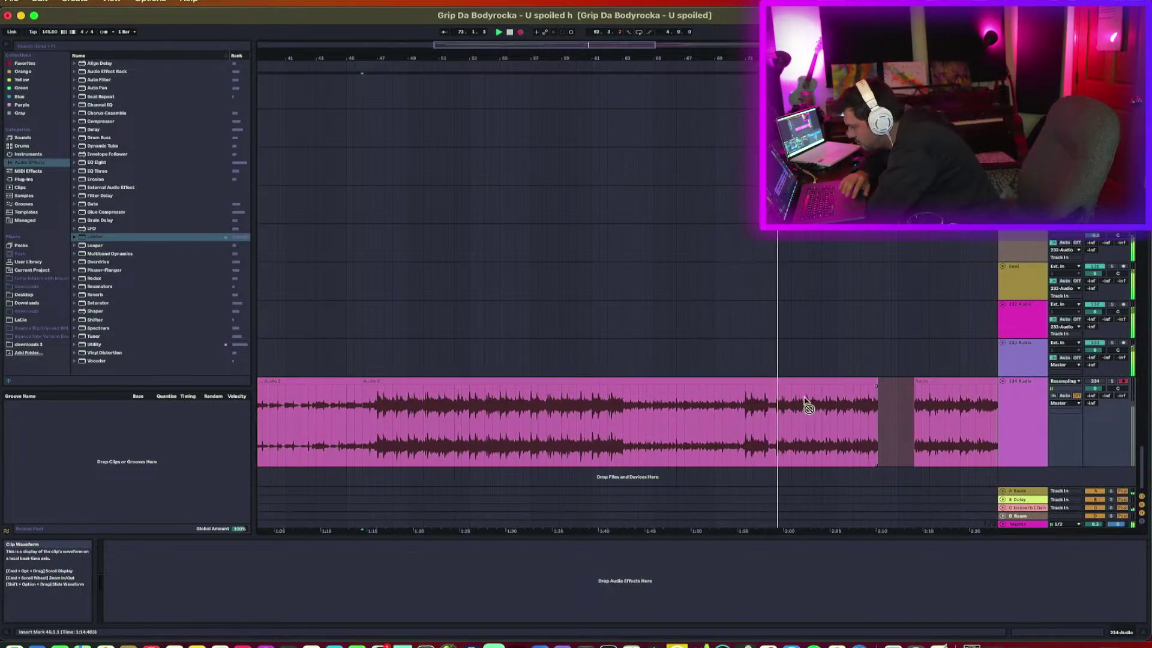
drag(666, 60, 628, 63)
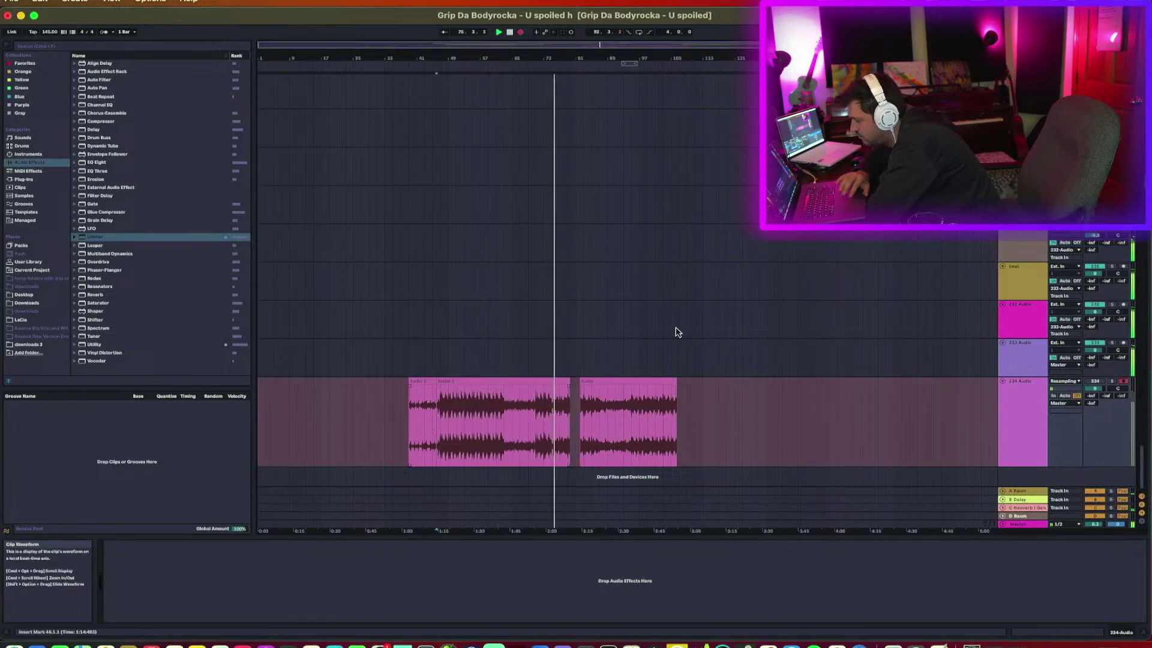
key(F9)
scroll(676, 331, up, 5)
scroll(676, 331, down, 5)
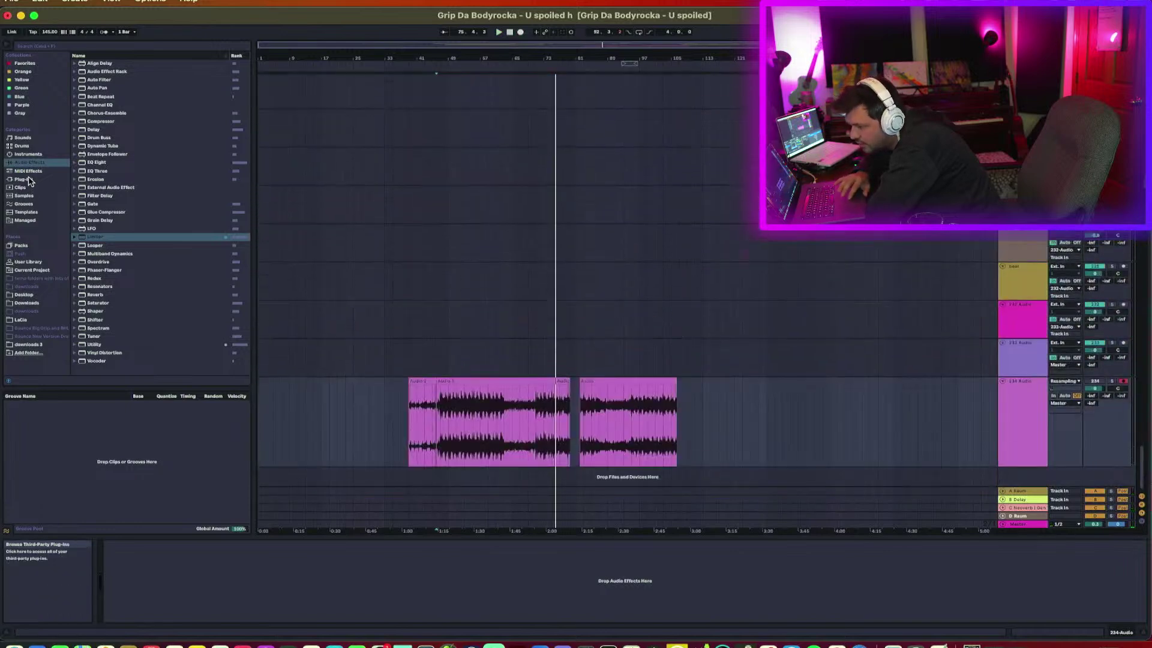
Load iZotope Tonal Balance Control 2 on the Master track and set its target curve to Hip Hop.
click(23, 180)
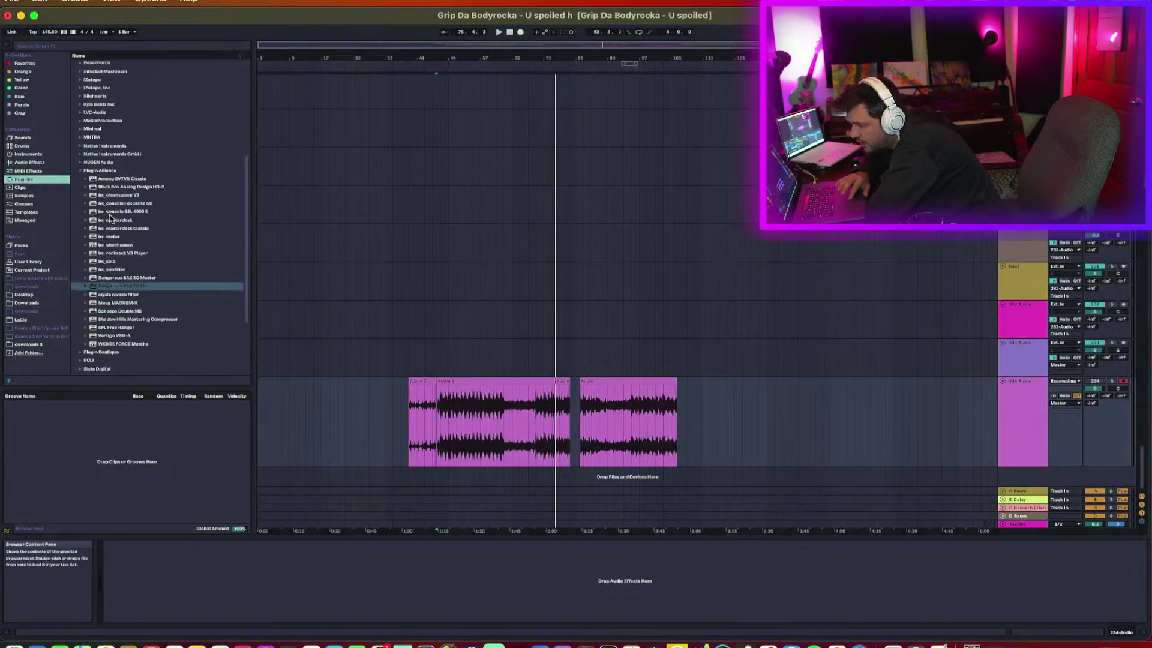
click(80, 83)
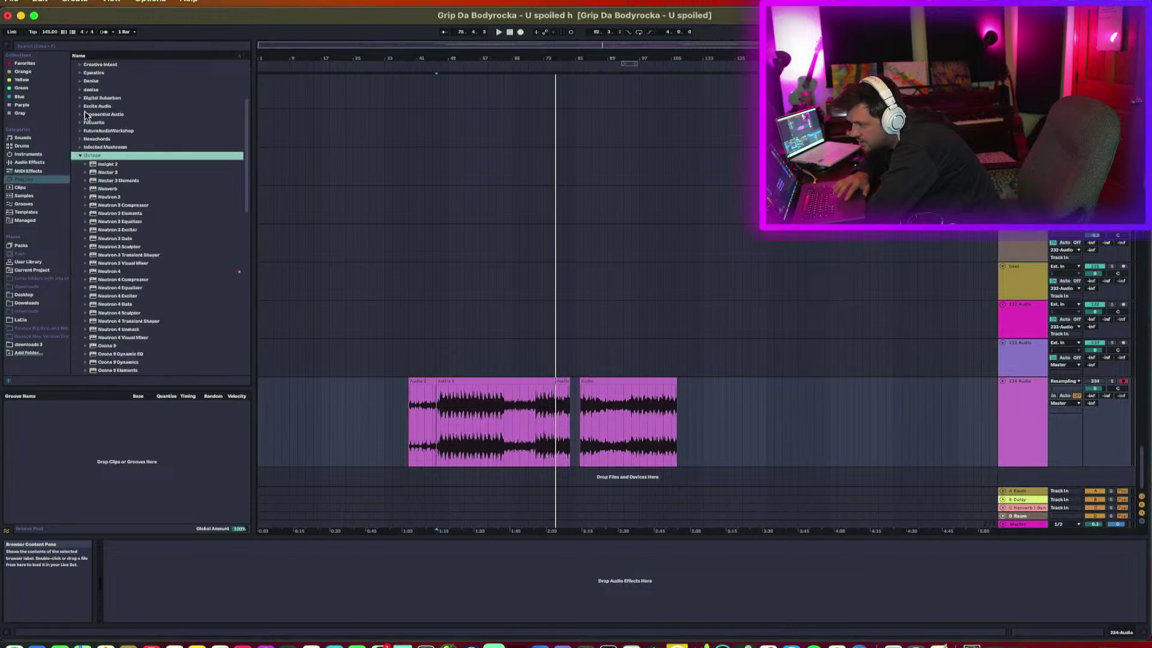
scroll(124, 259, down, 5)
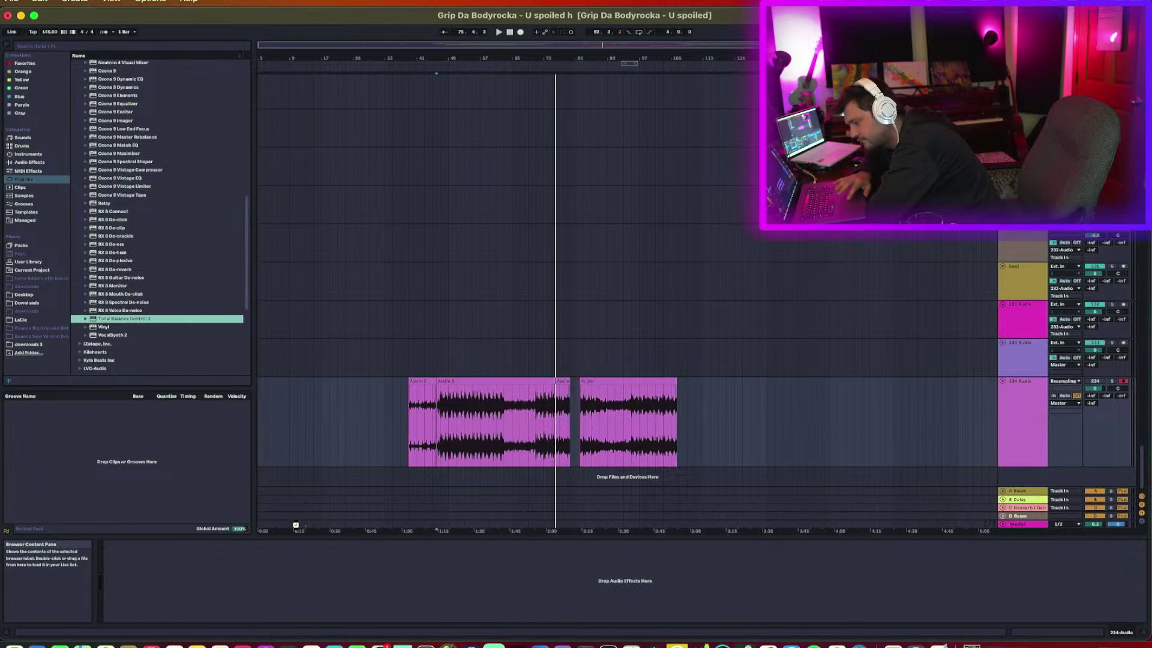
key(Return)
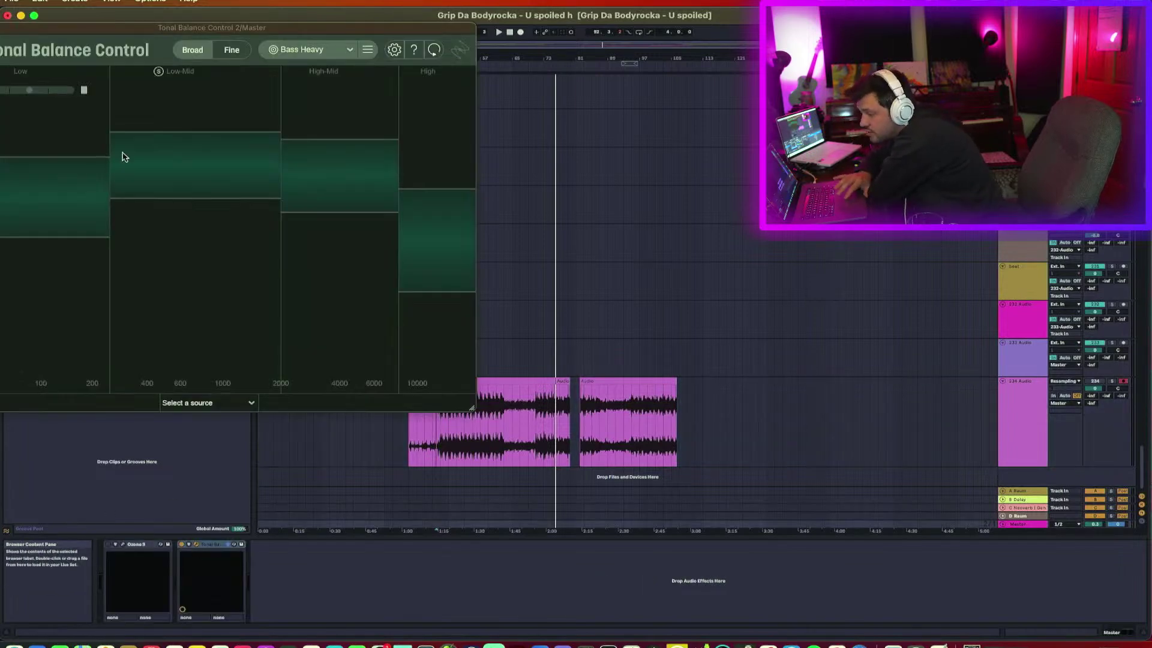
click(306, 49)
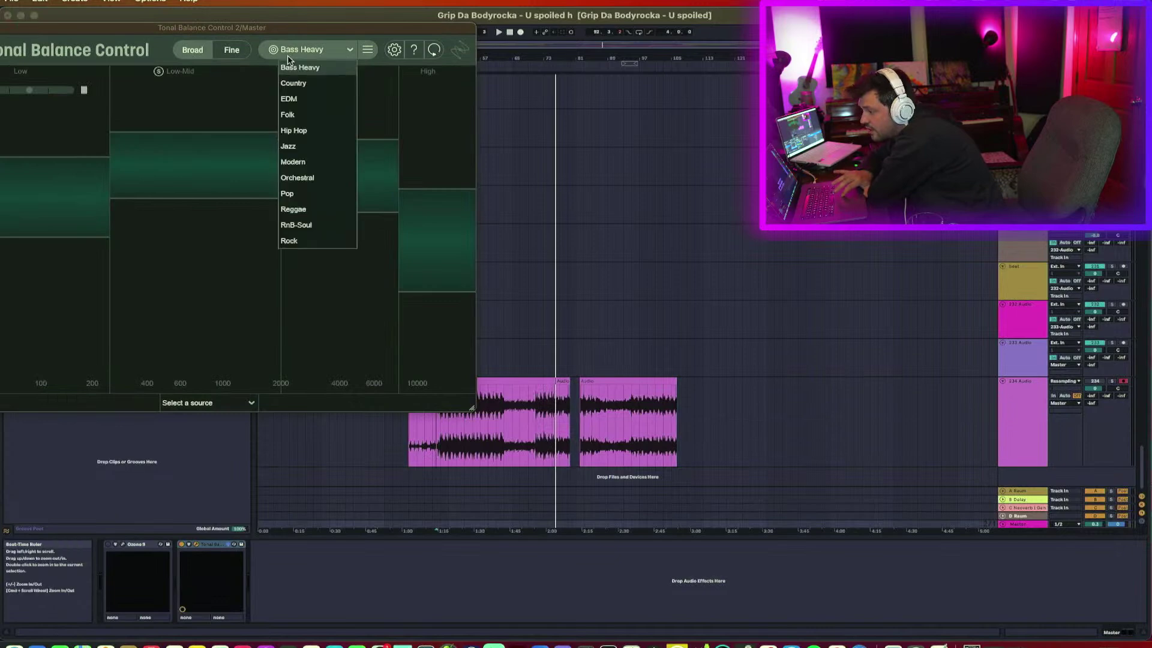
click(295, 131)
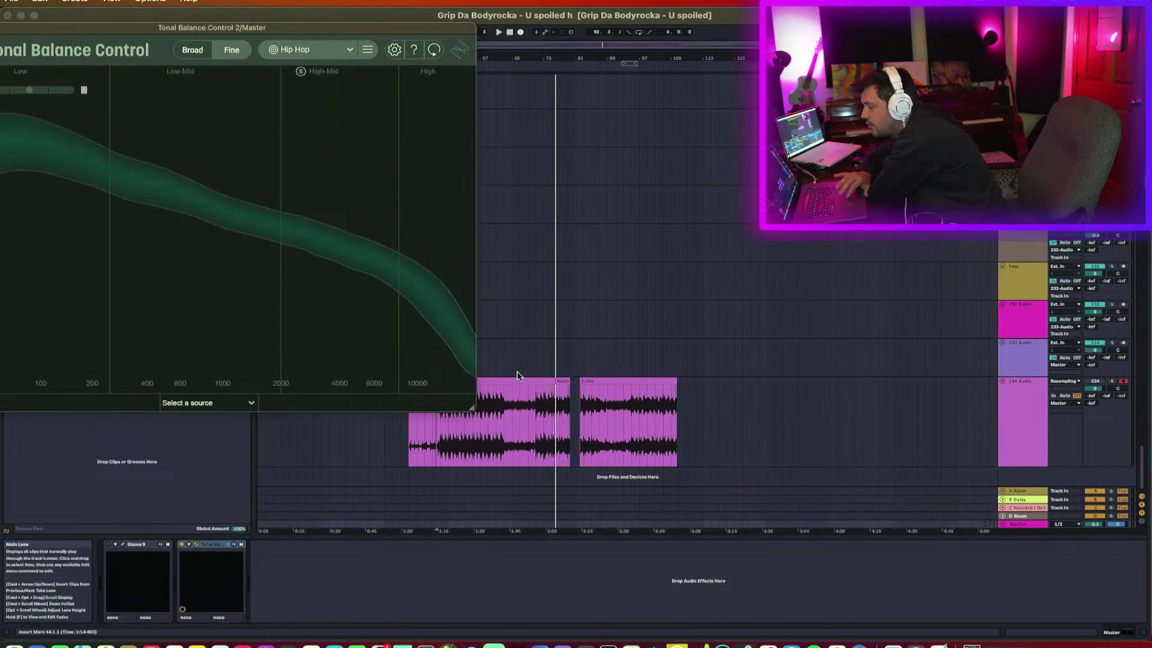
Play the newly recorded clip and compare its spectrum with the Hip Hop target, and close Tonal Balance Control.
click(512, 384)
key(space)
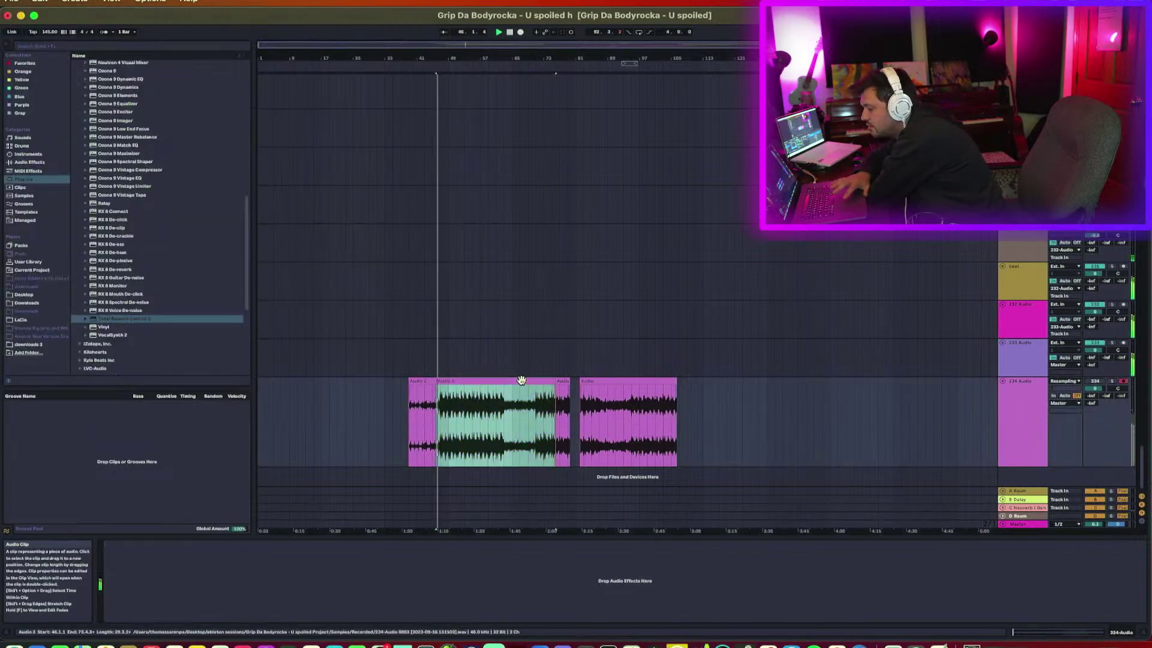
click(1031, 528)
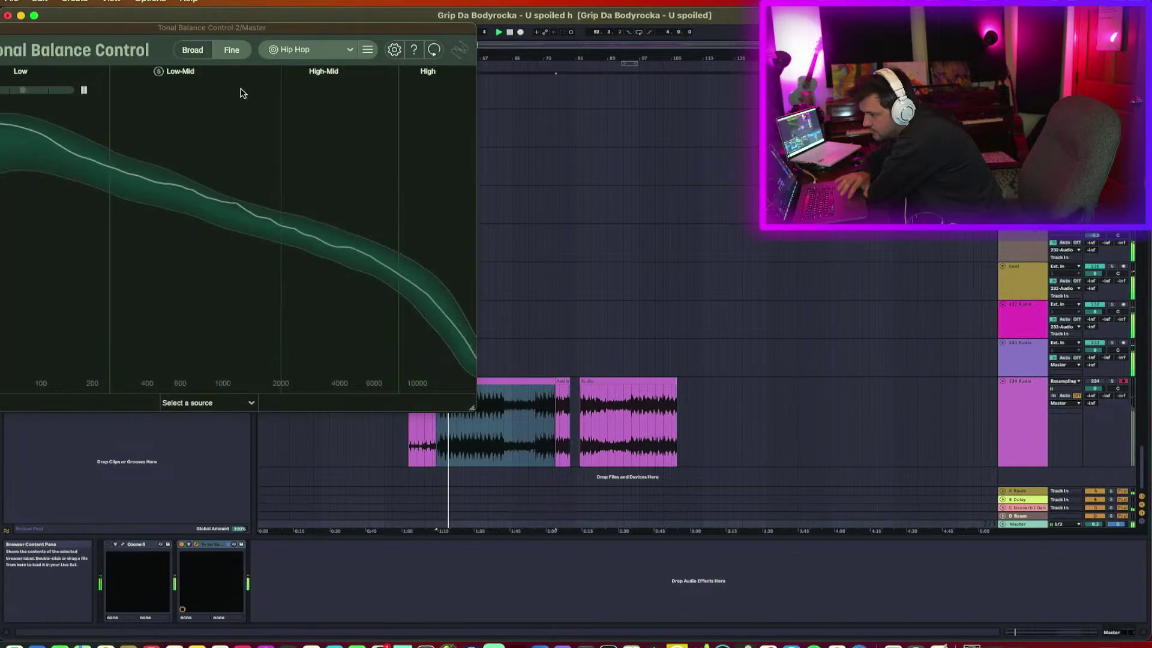
click(195, 51)
click(235, 52)
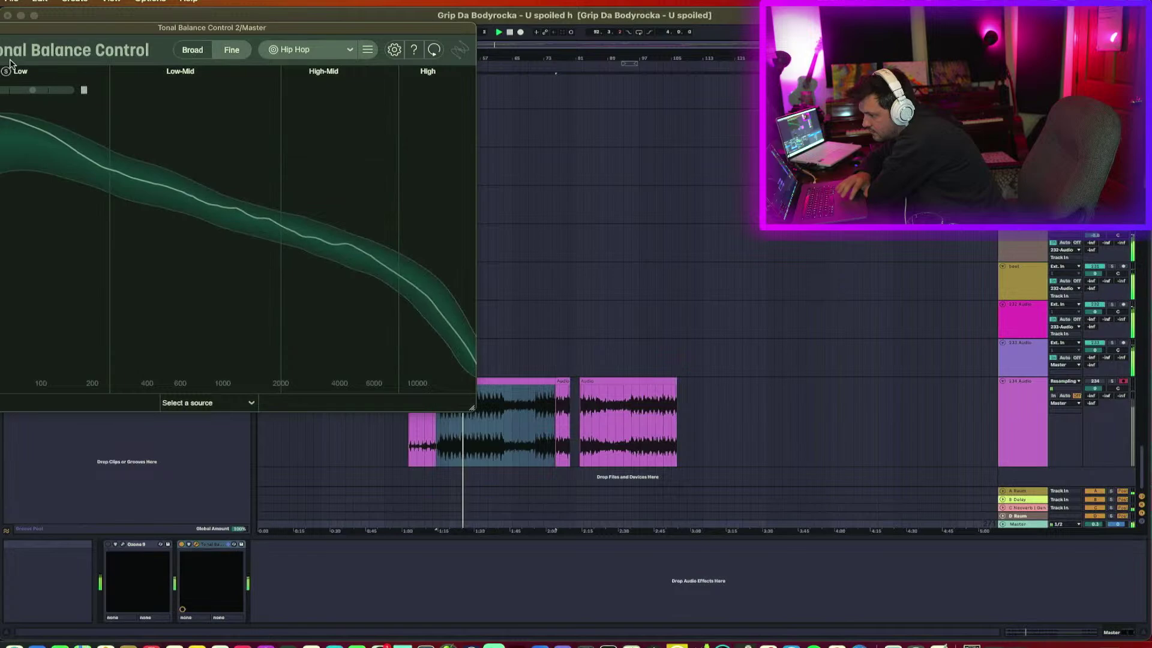
key(super+w)
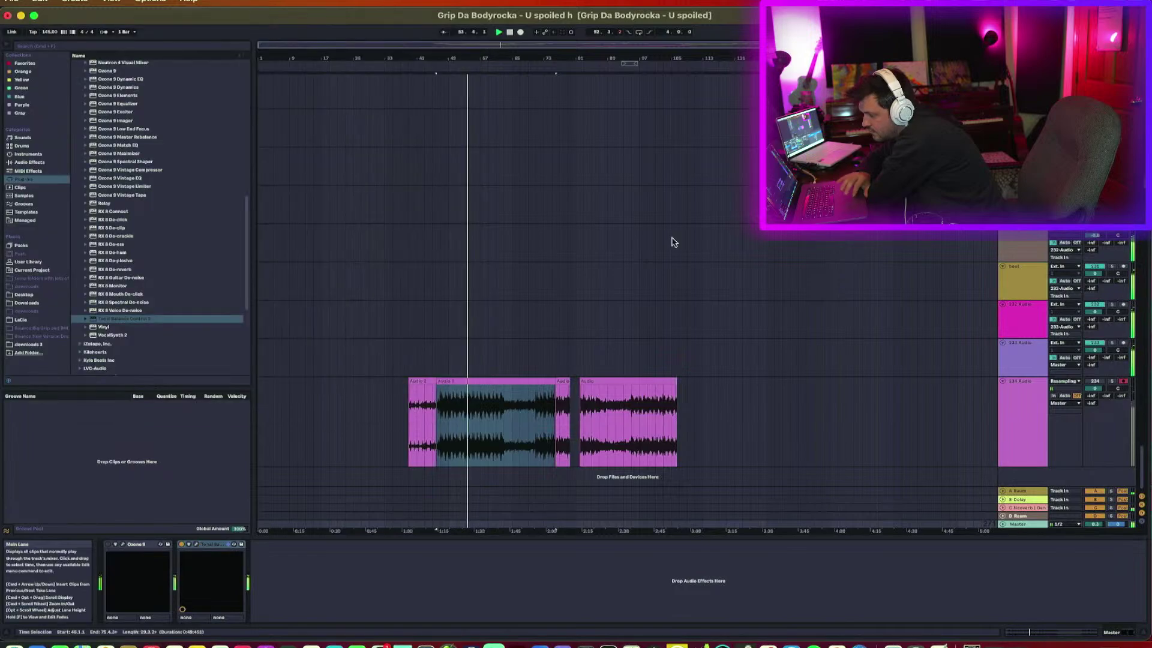
Open both BAX EQs on the Smart_Ivy 808 track and slightly adjust the first one's low-frequency shelf level.
scroll(674, 242, up, 20)
scroll(674, 241, up, 20)
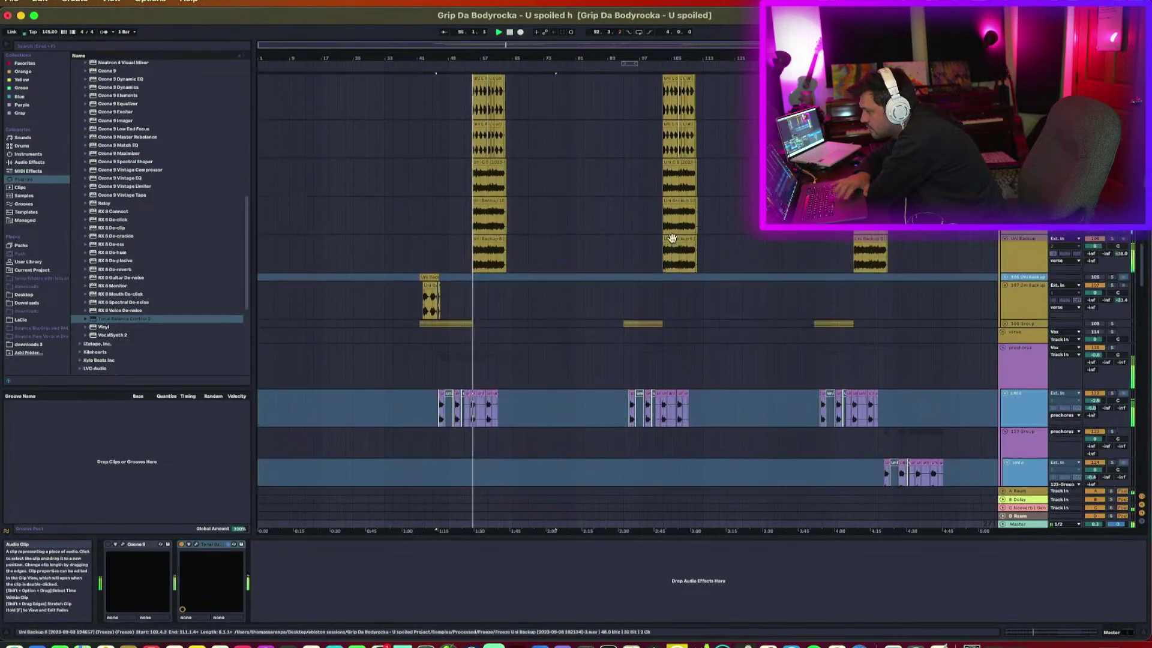
scroll(673, 241, down, 5)
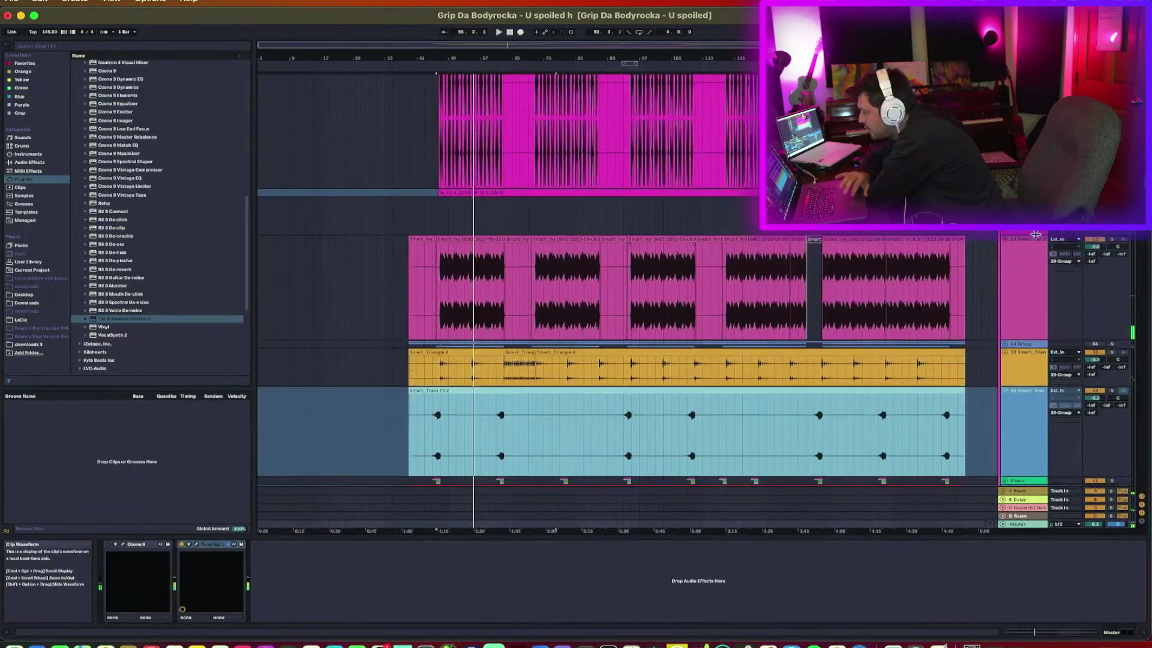
click(1035, 286)
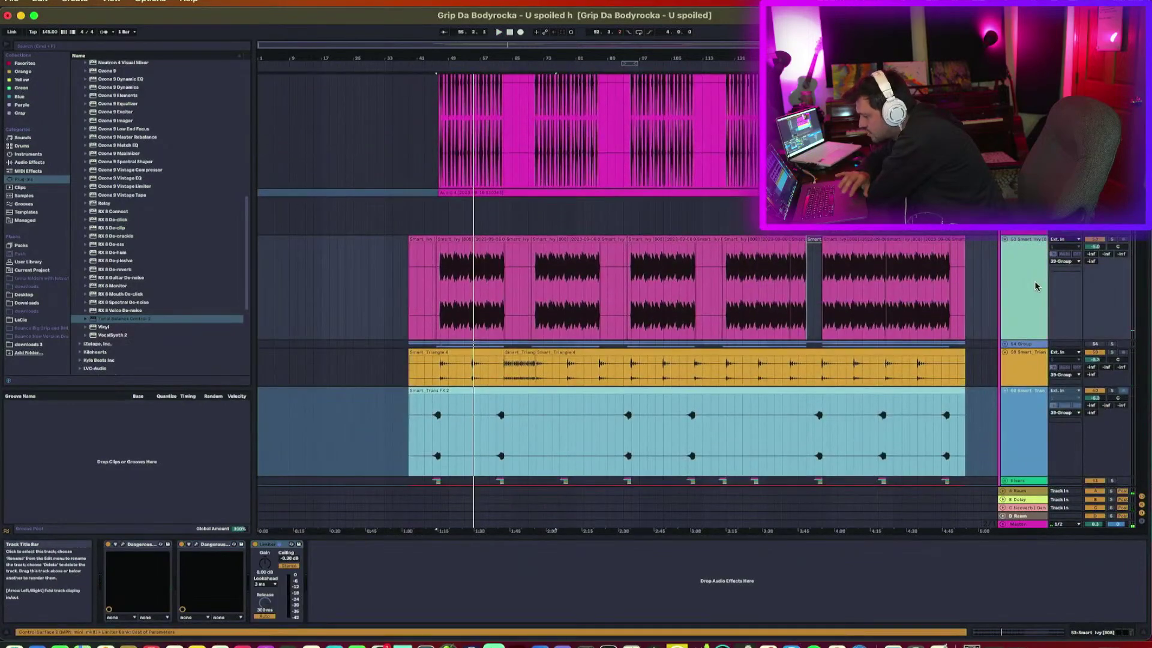
click(196, 545)
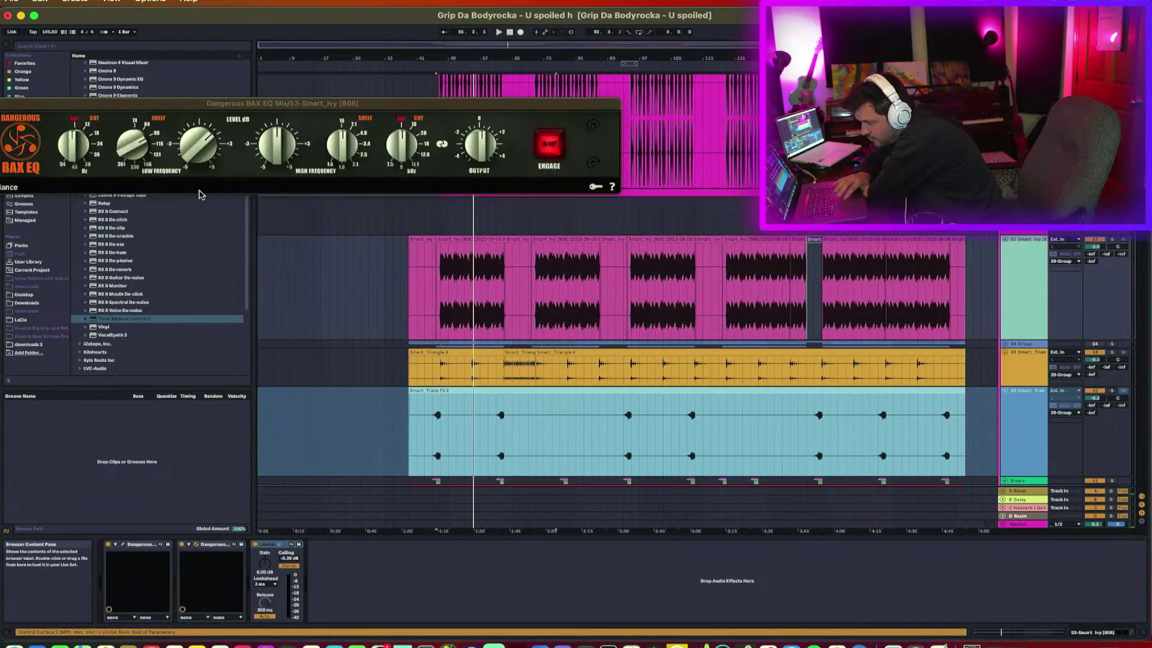
click(123, 546)
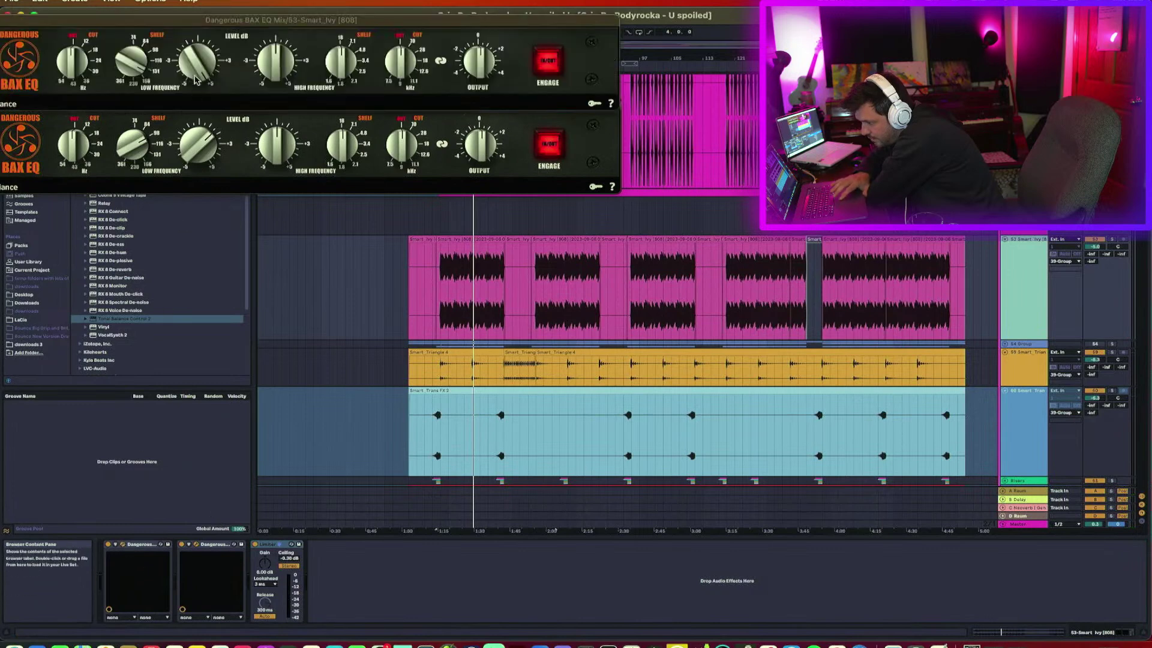
drag(195, 86, 196, 81)
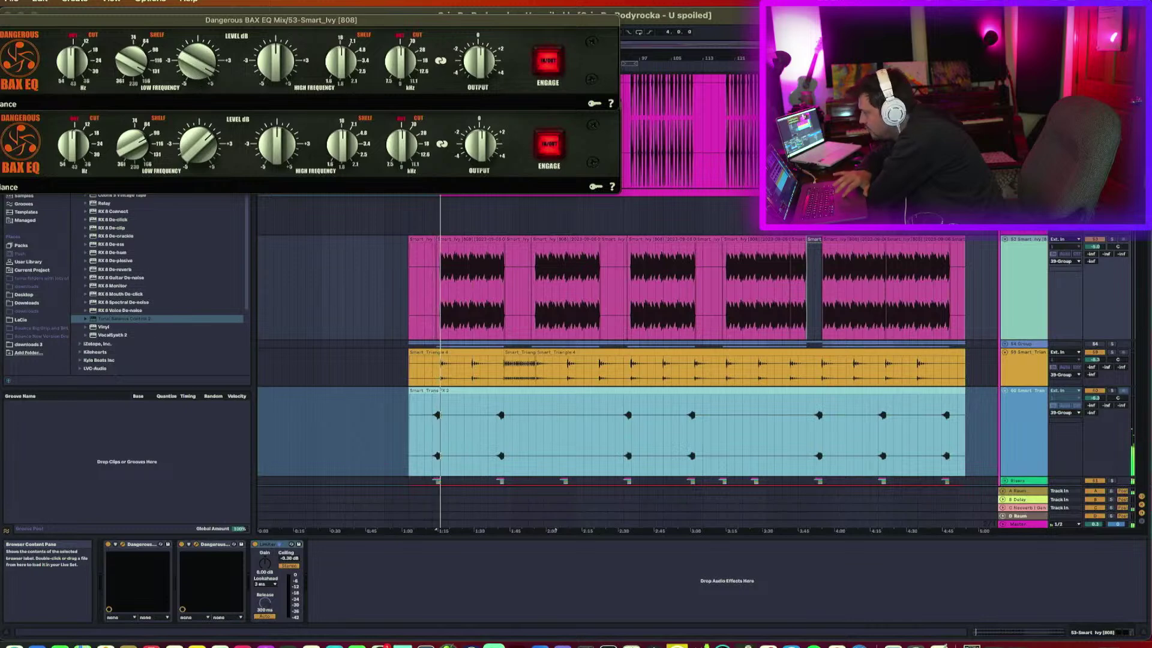
Check the low-frequency settings of the first BAX EQ on the Audio 4 kick track during playback, and close its window.
click(1023, 144)
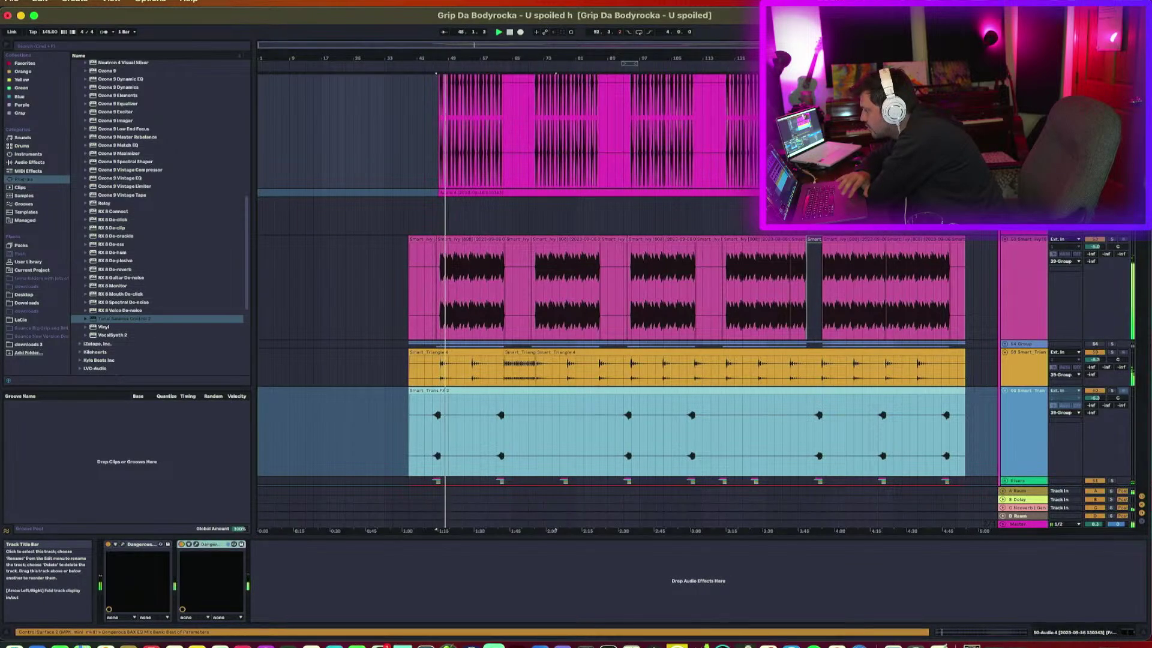
scroll(628, 265, up, 3)
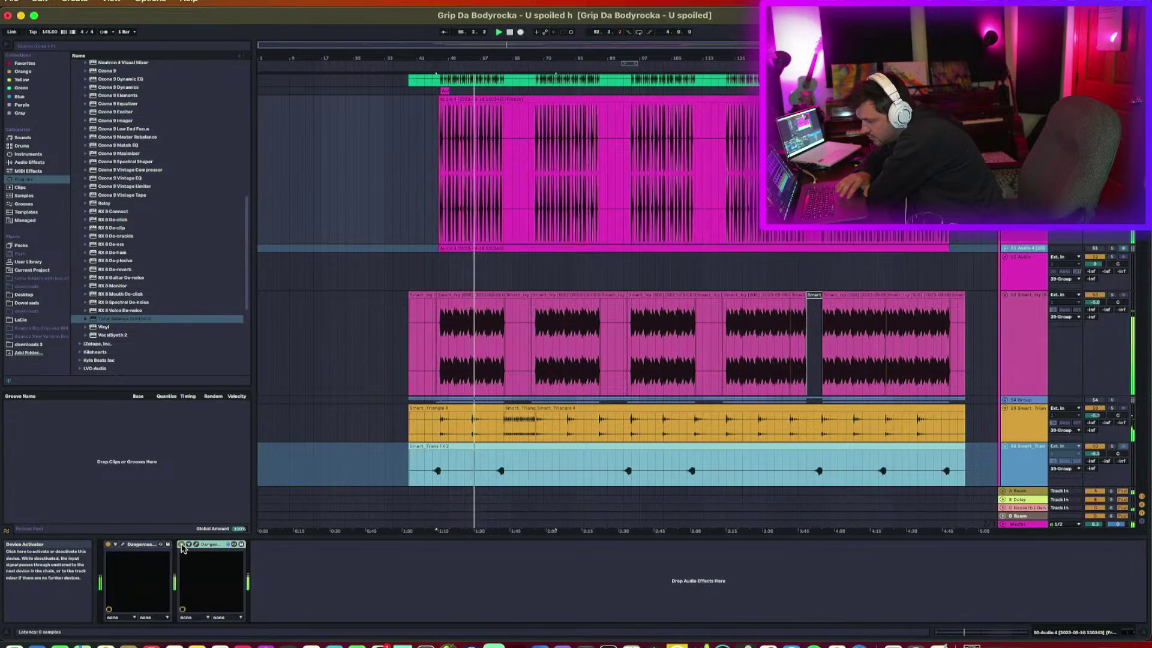
click(123, 544)
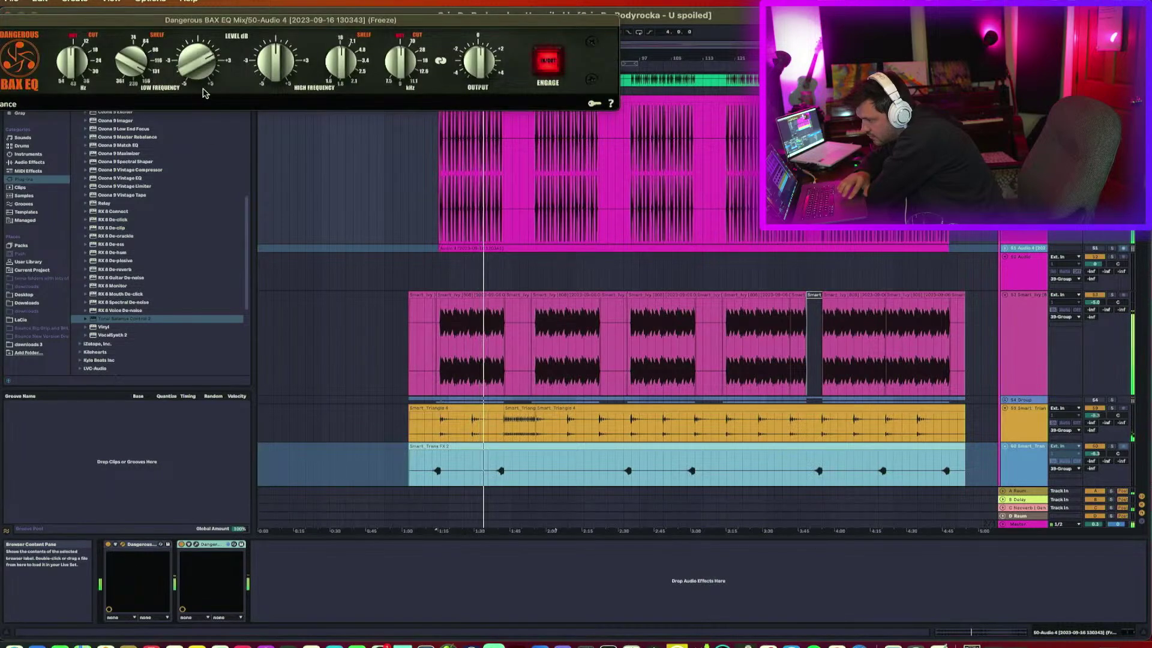
key(super+w)
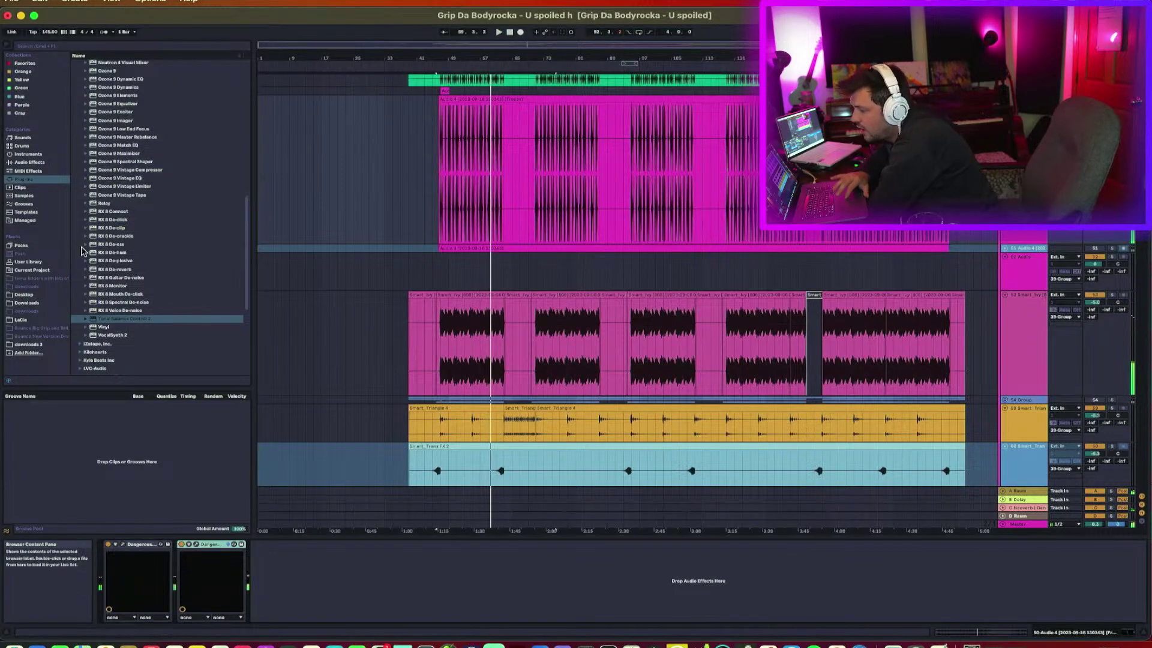
Insert Neutron 4 before the two BAX EQs on the Audio 4 kick track and play to view the kick's spectrum.
scroll(117, 136, up, 10)
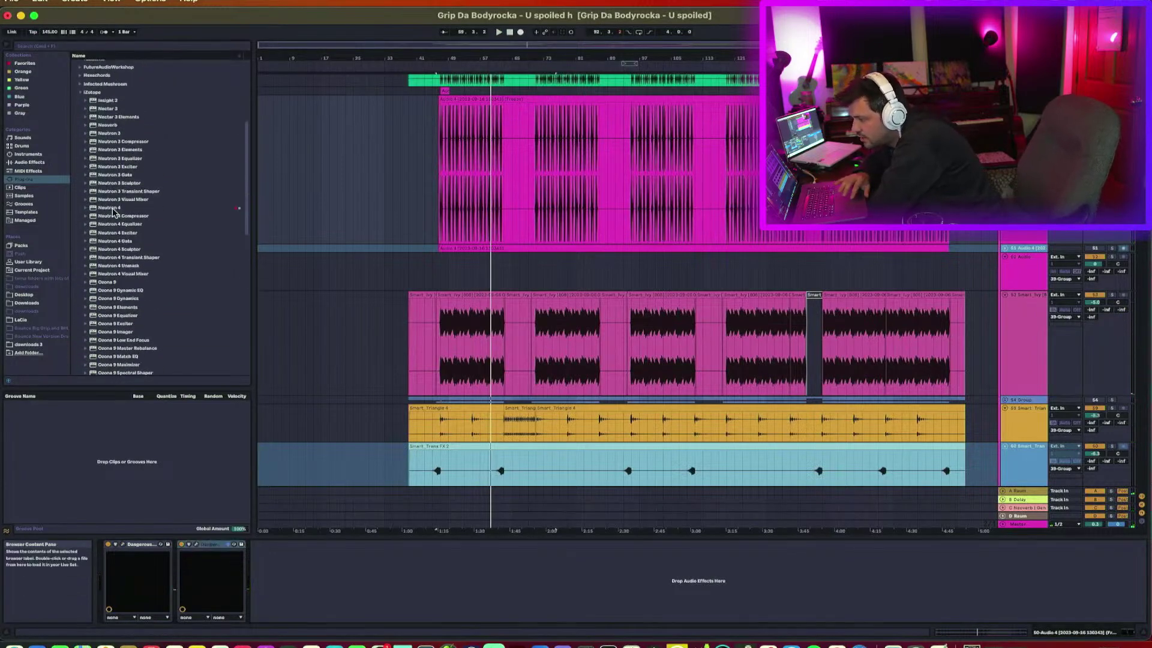
drag(113, 211, 134, 548)
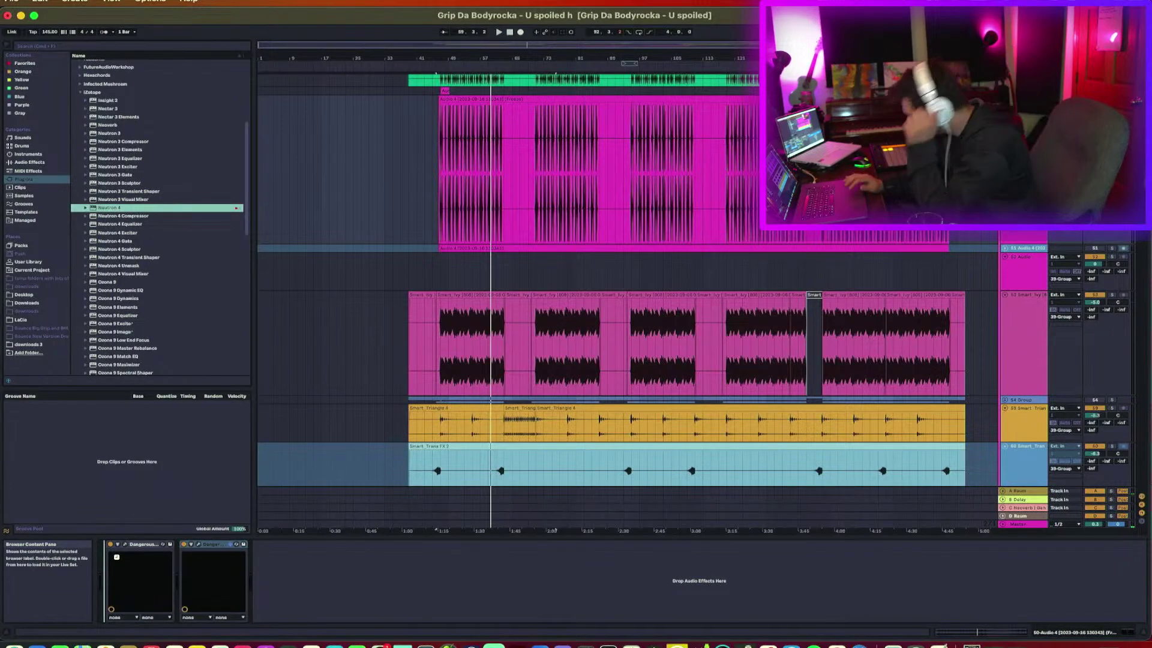
key(space)
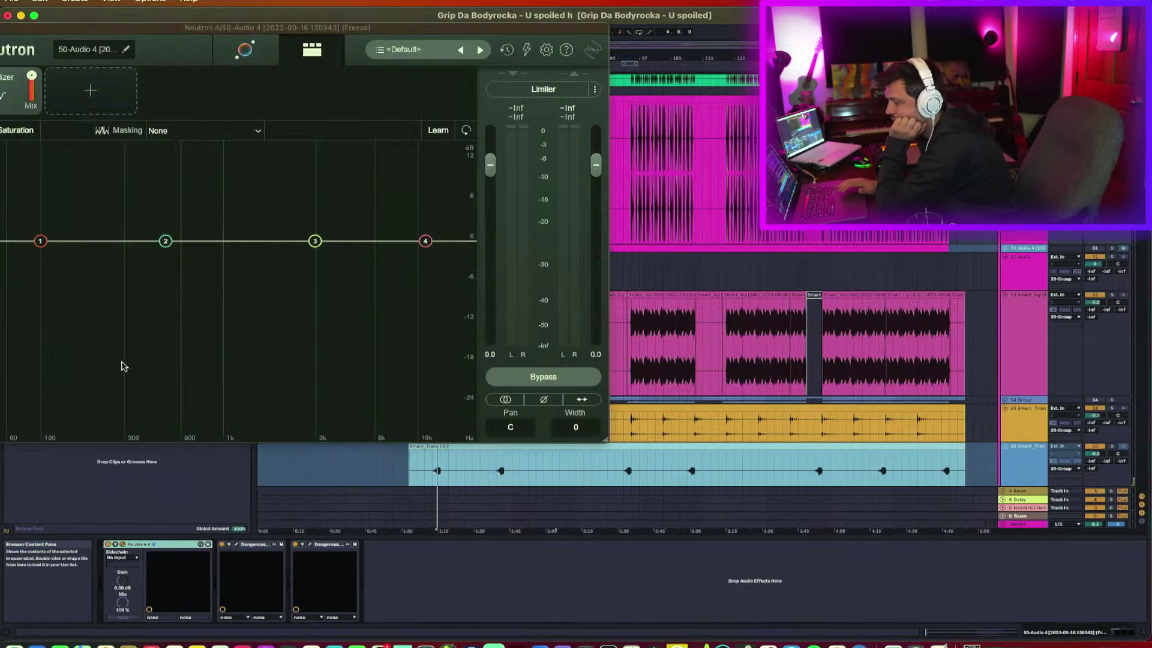
key(space)
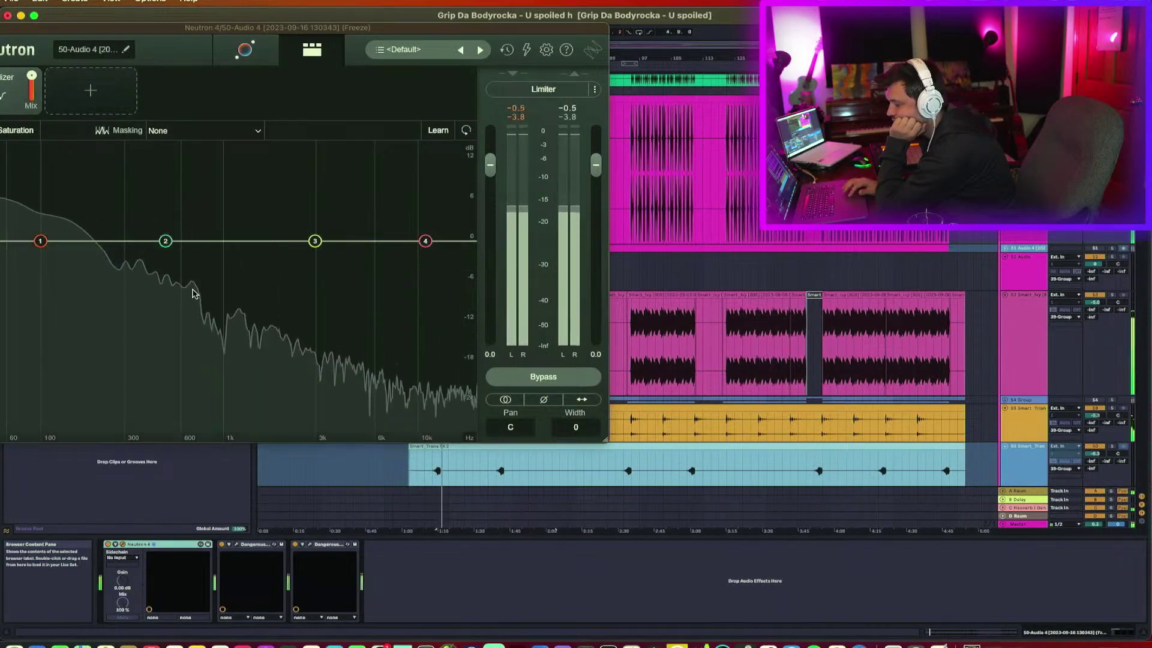
Boost band 2 of the kick's Neutron 4 EQ by 4.2 dB at 82 Hz and move Neutron behind both BAX EQs.
drag(165, 240, 29, 216)
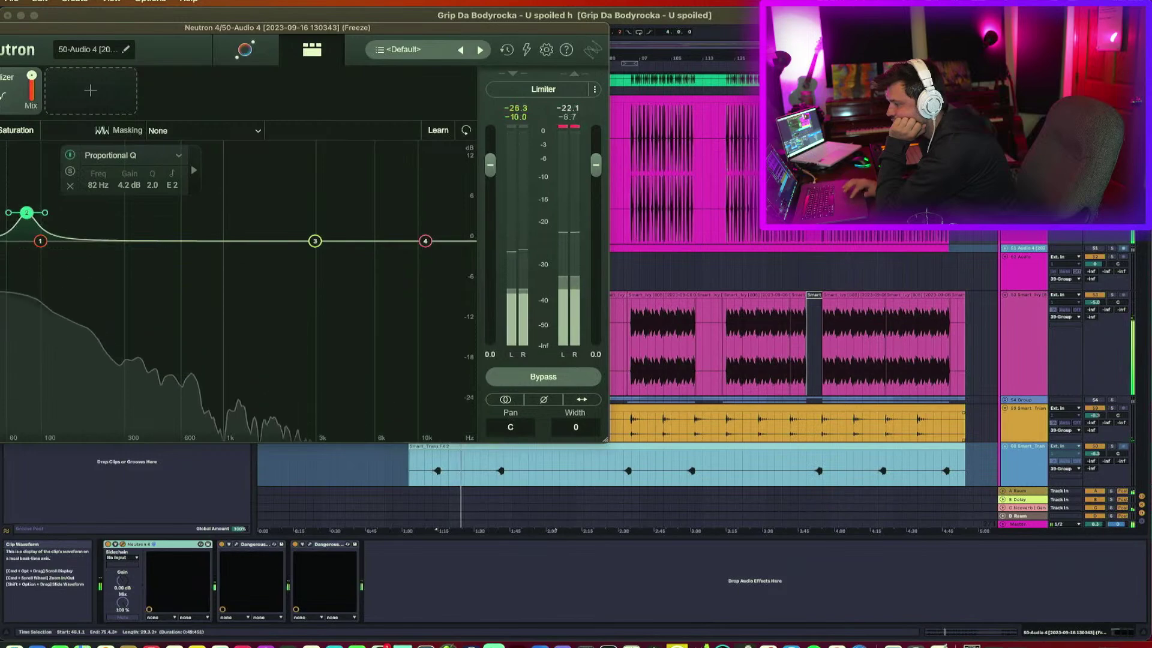
key(super+w)
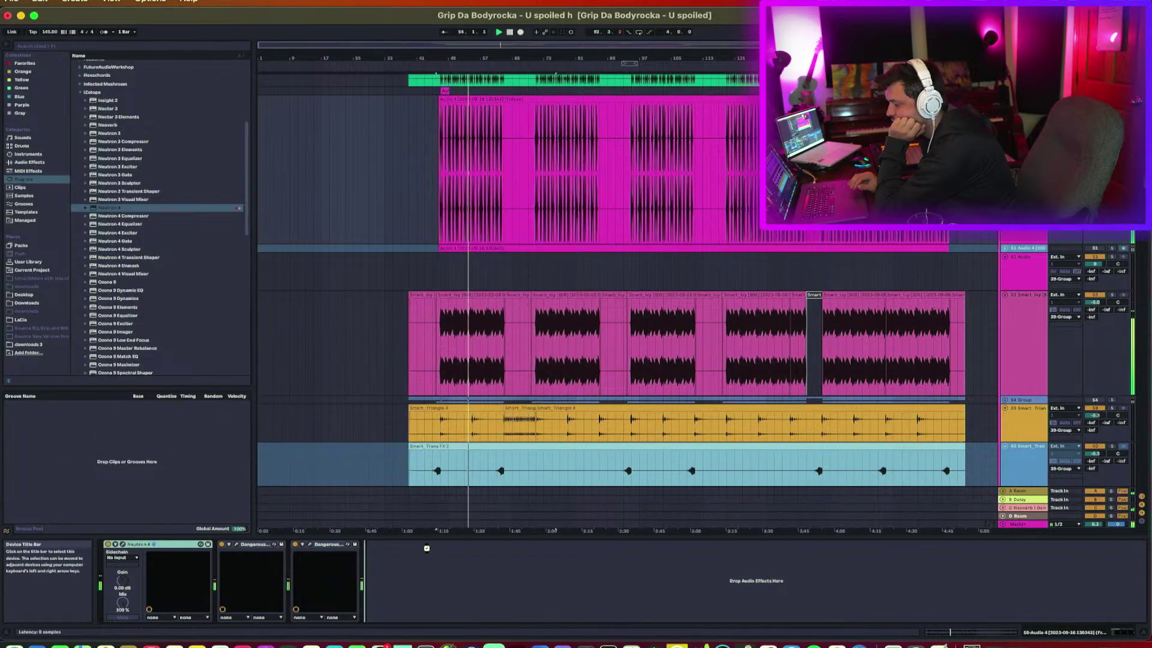
drag(426, 547, 427, 548)
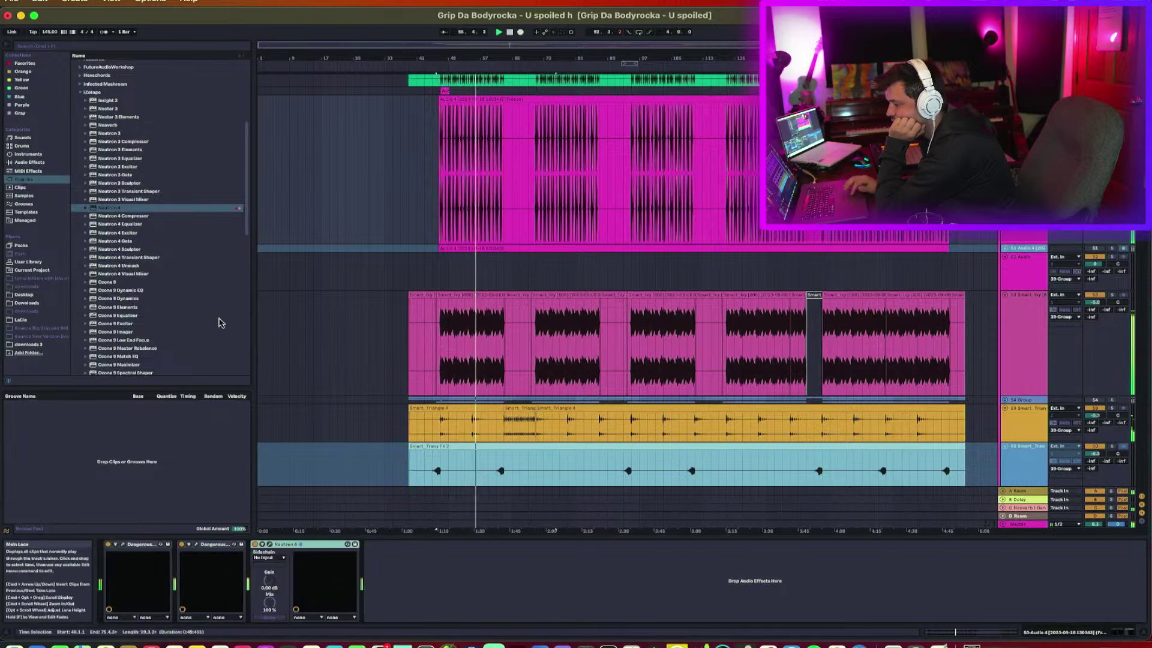
Insert Neutron 4 after the limiter on the Smart_Ivy 808 track and restart playback to view its spectrum.
click(114, 208)
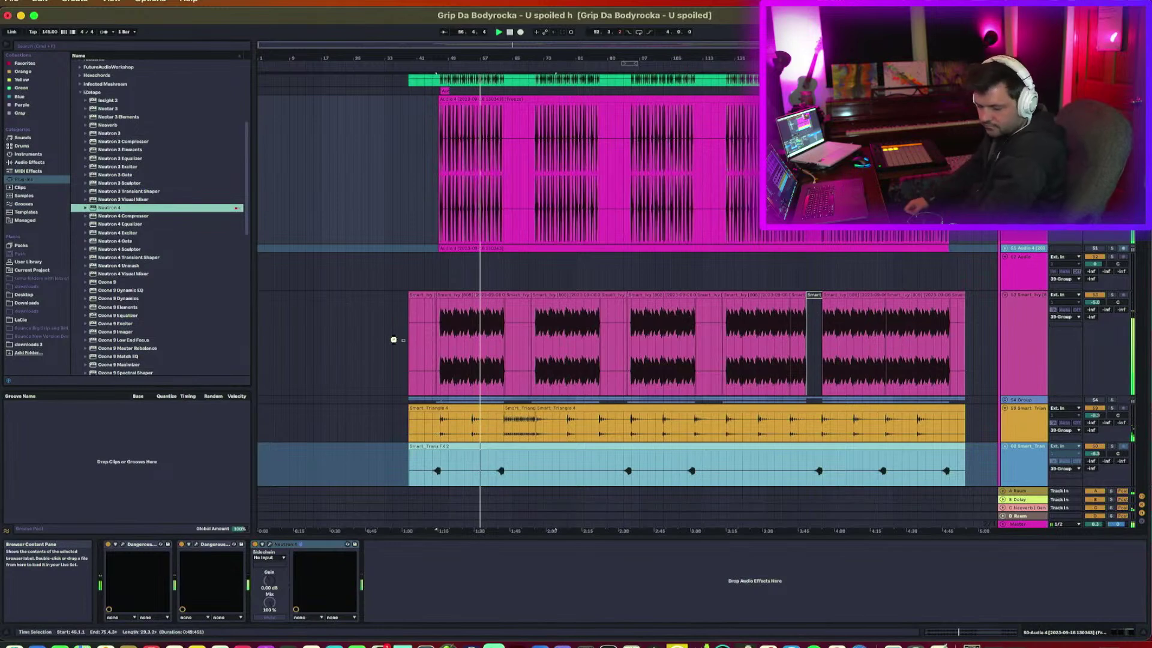
click(448, 353)
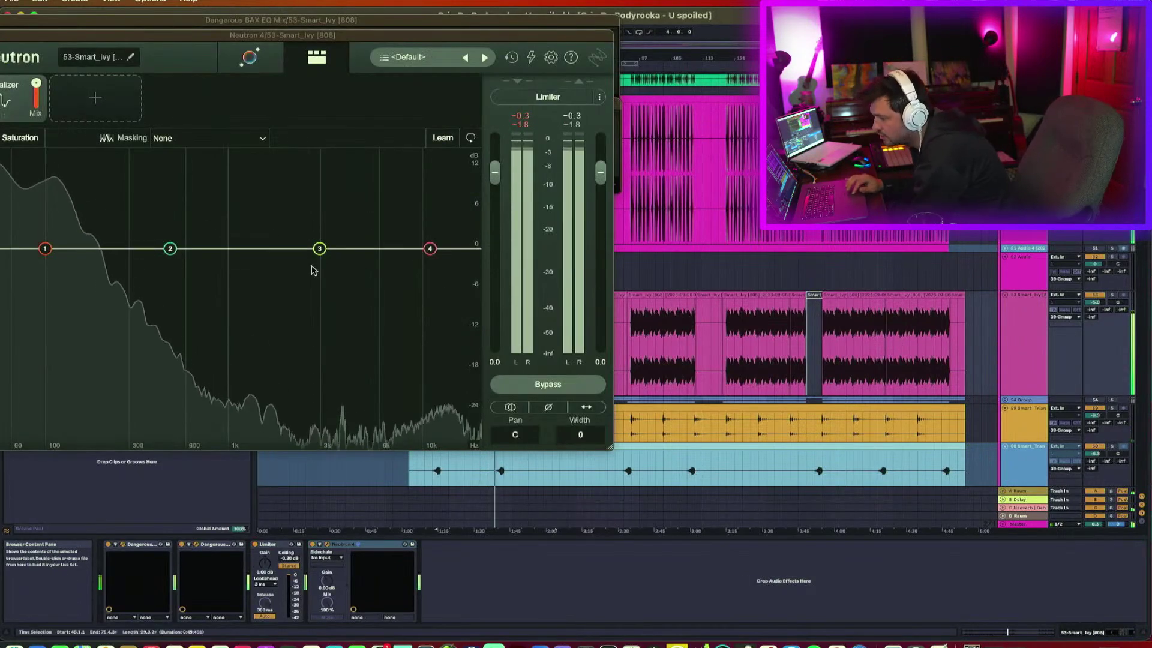
click(1024, 180)
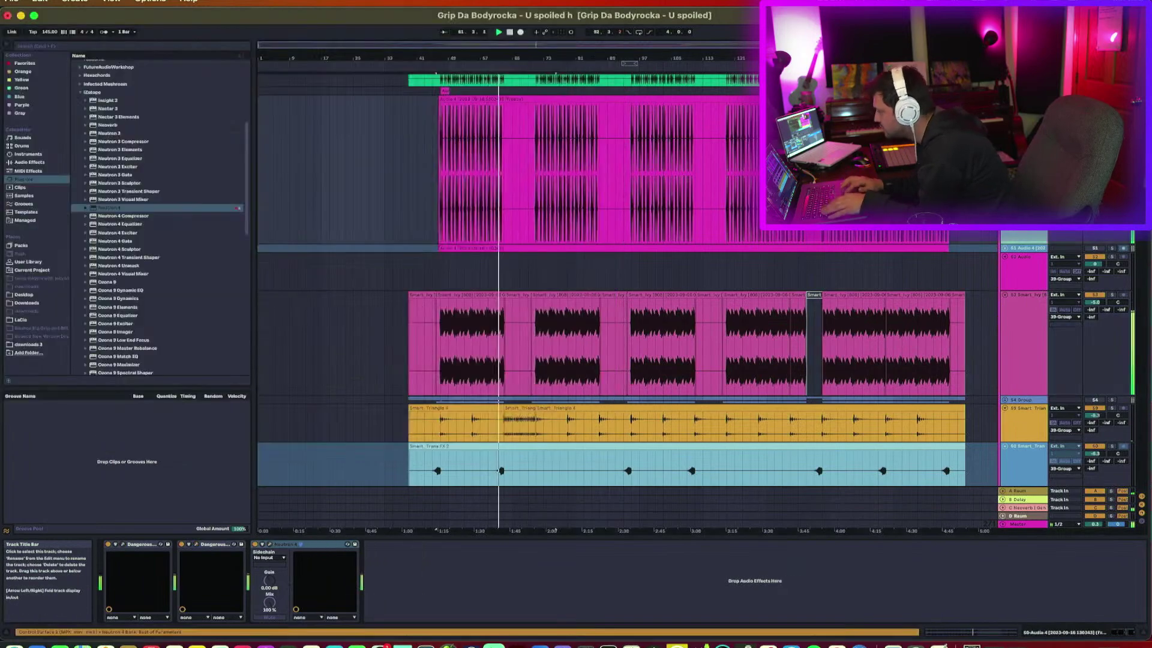
click(1032, 338)
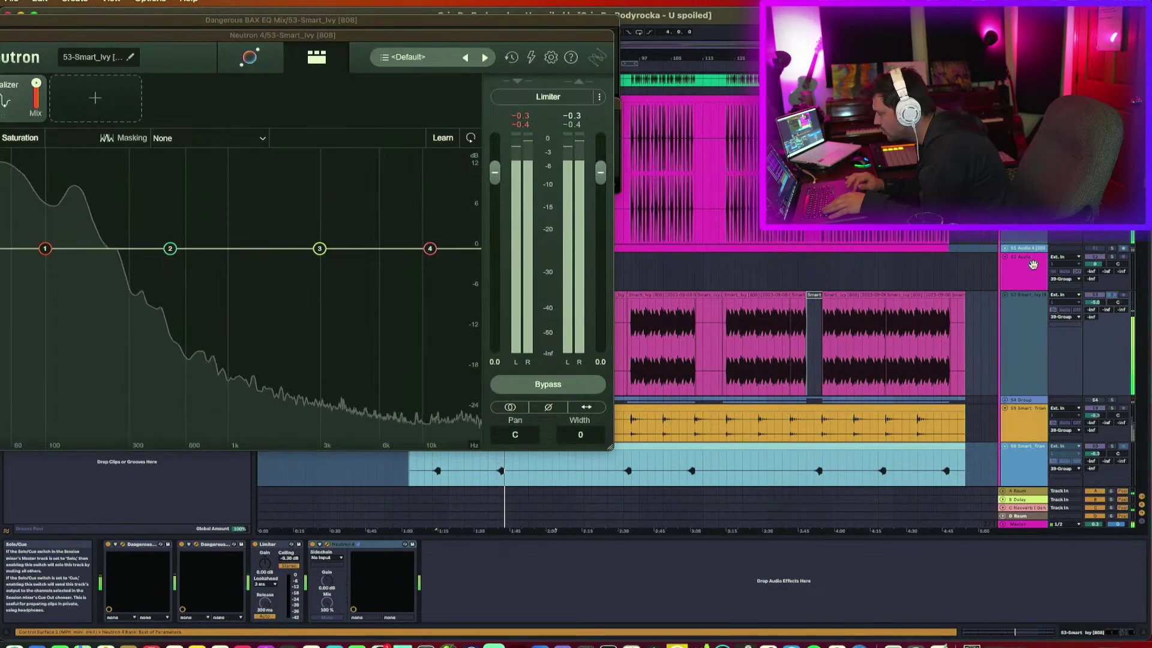
key(space)
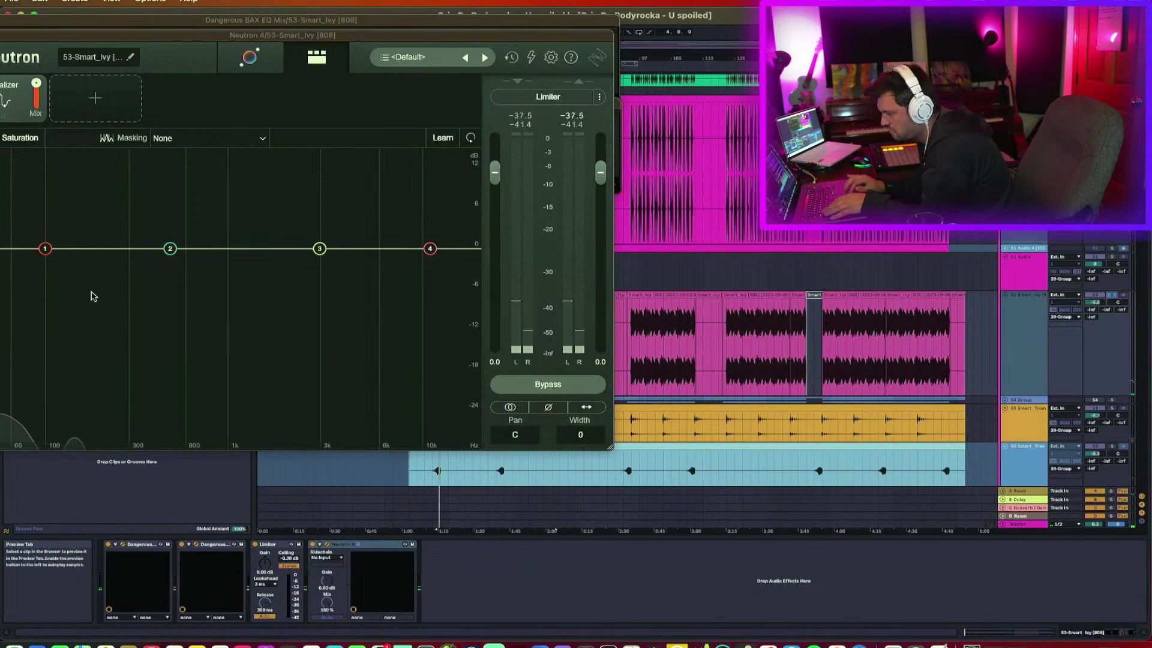
key(space)
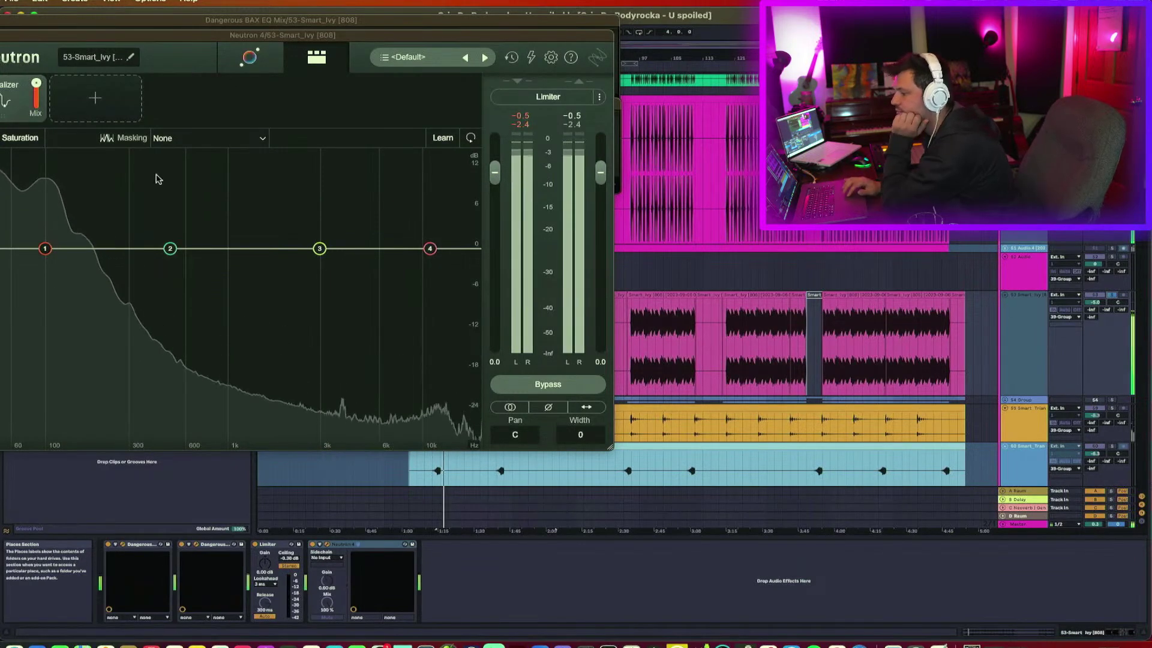
Set the masking source in the 808's Neutron 4 equalizer to the 50-Audio 4 kick track.
click(196, 141)
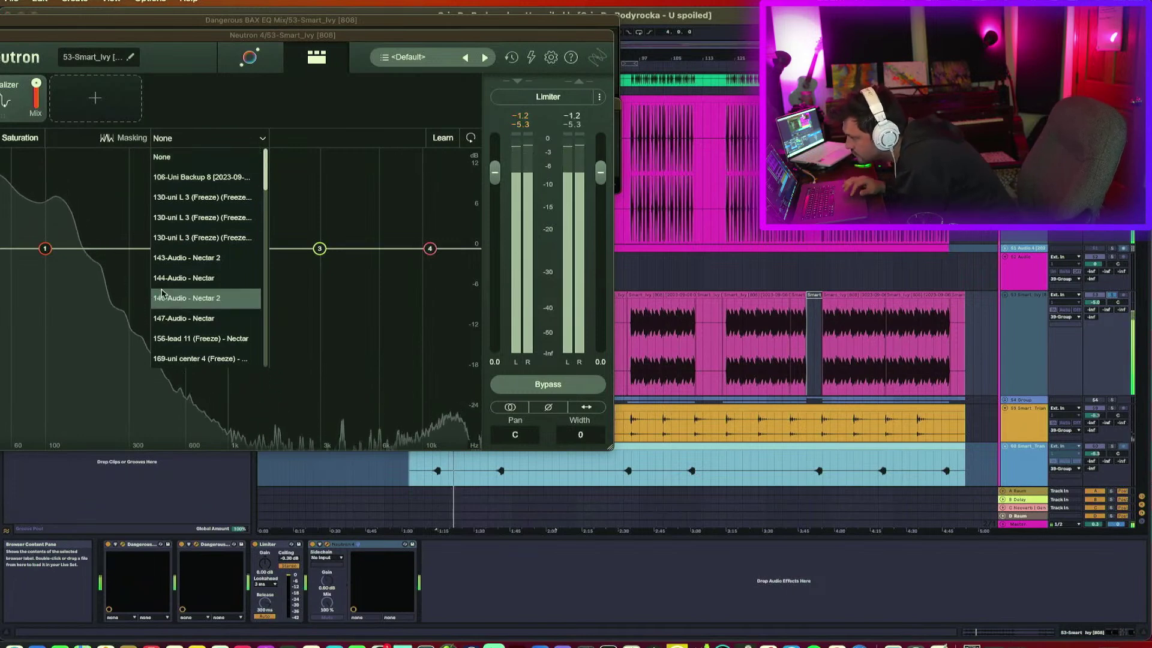
scroll(165, 250, down, 1)
scroll(165, 250, down, 5)
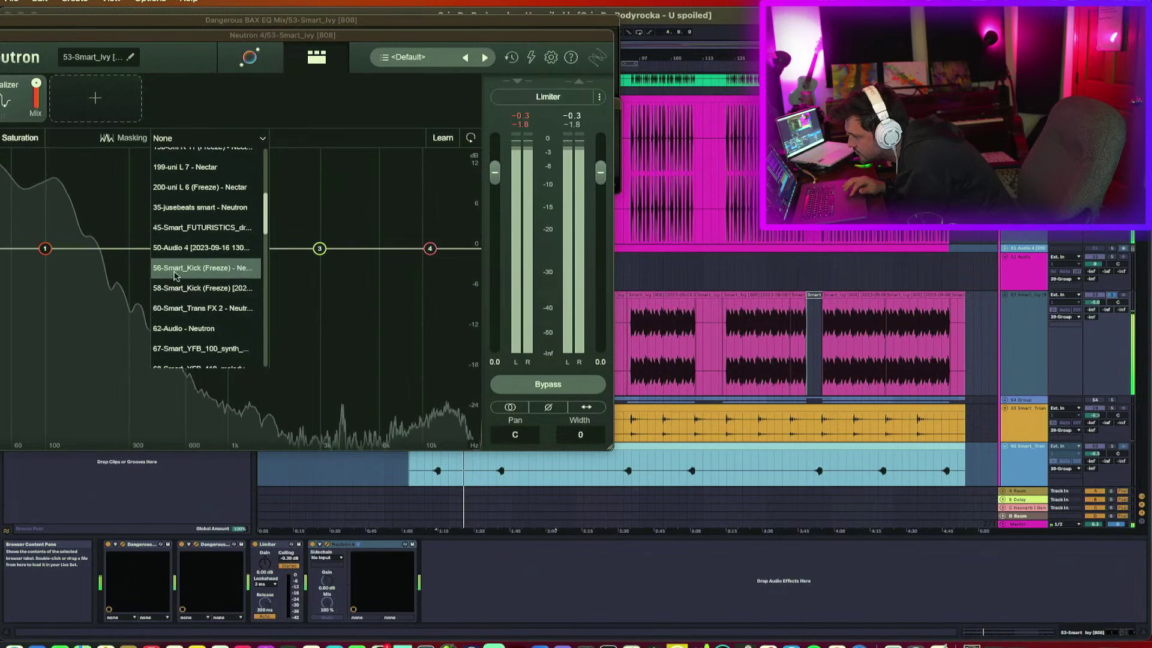
click(179, 248)
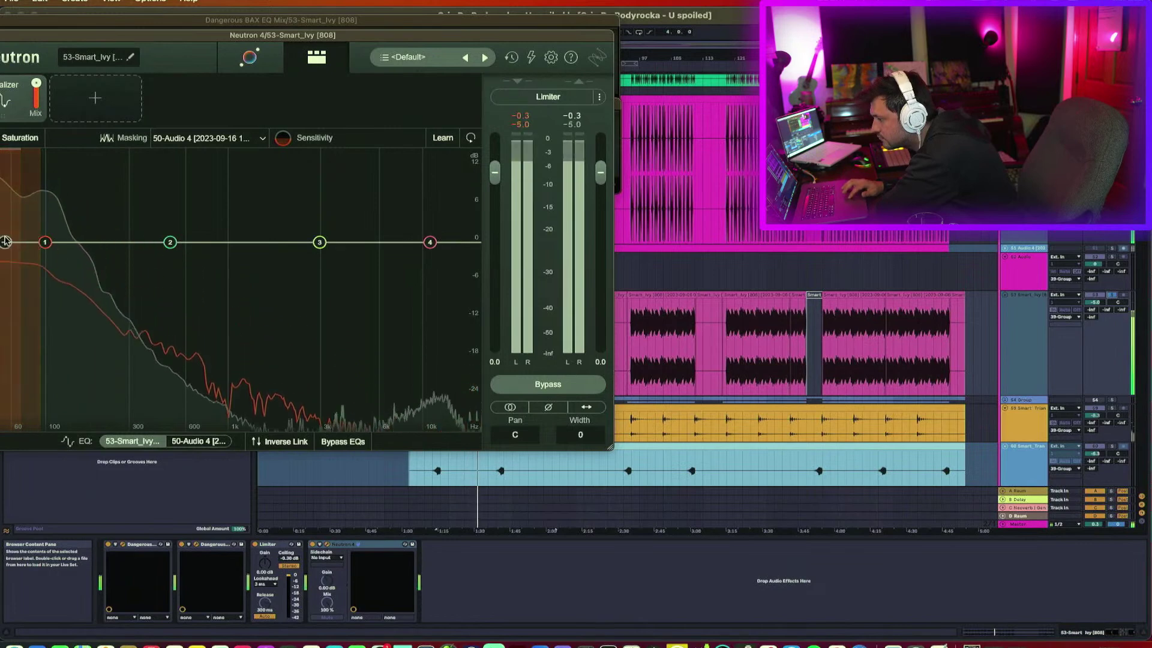
Give the 808 a 4.4 dB Bell boost at 42 Hz and dip band 2 slightly around the kick's boosted frequency.
click(45, 243)
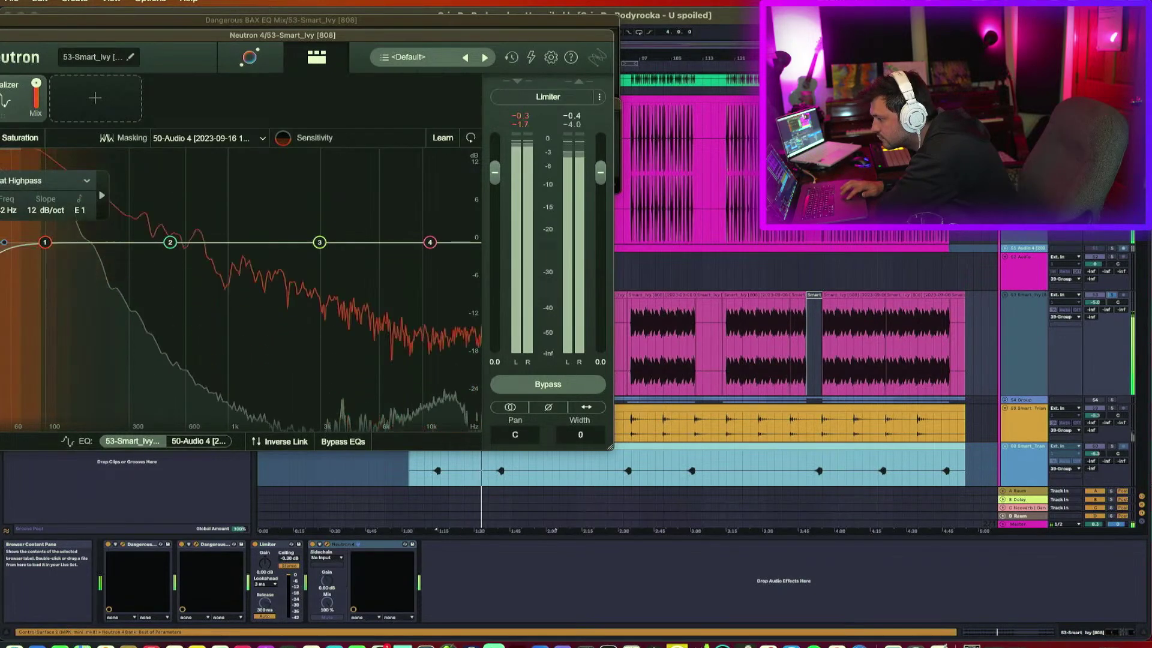
click(15, 182)
click(17, 202)
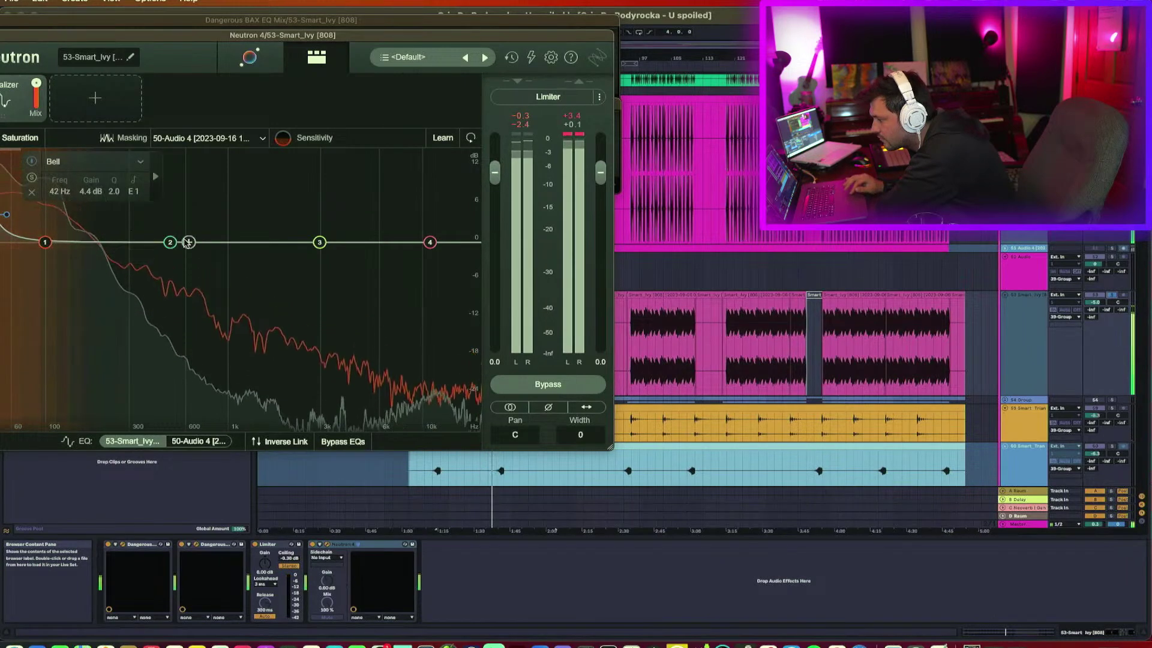
drag(170, 243, 36, 259)
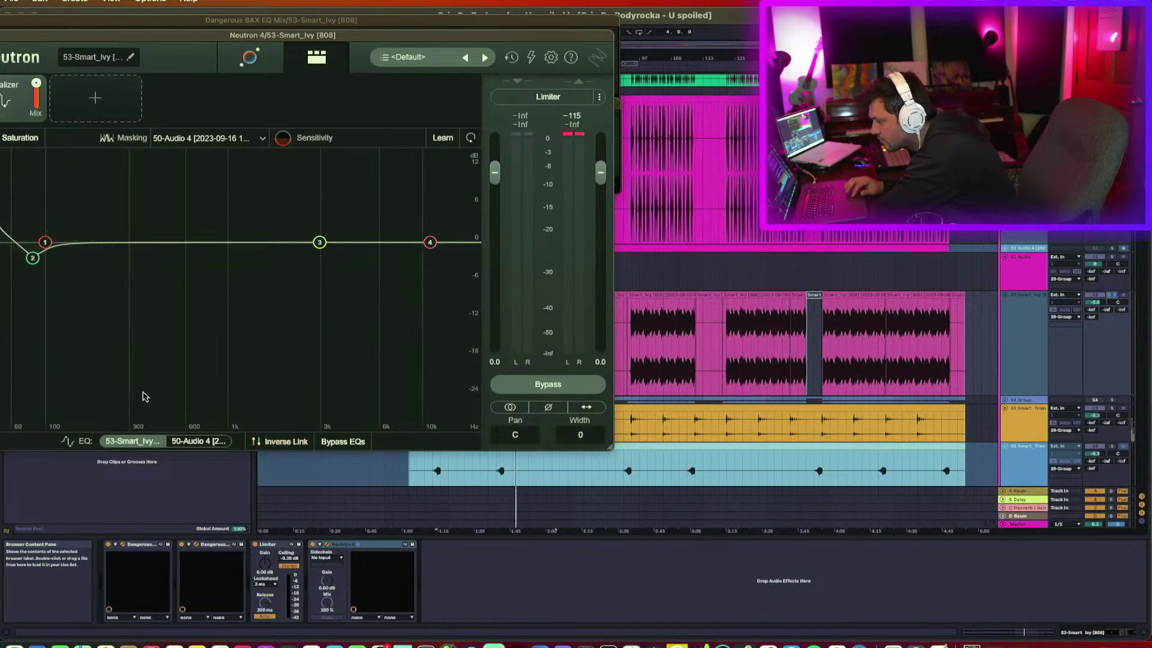
Switch Neutron's masking view to the Audio 4 kick's EQ, enable its Flat Highpass at G#1 and start playback.
click(203, 442)
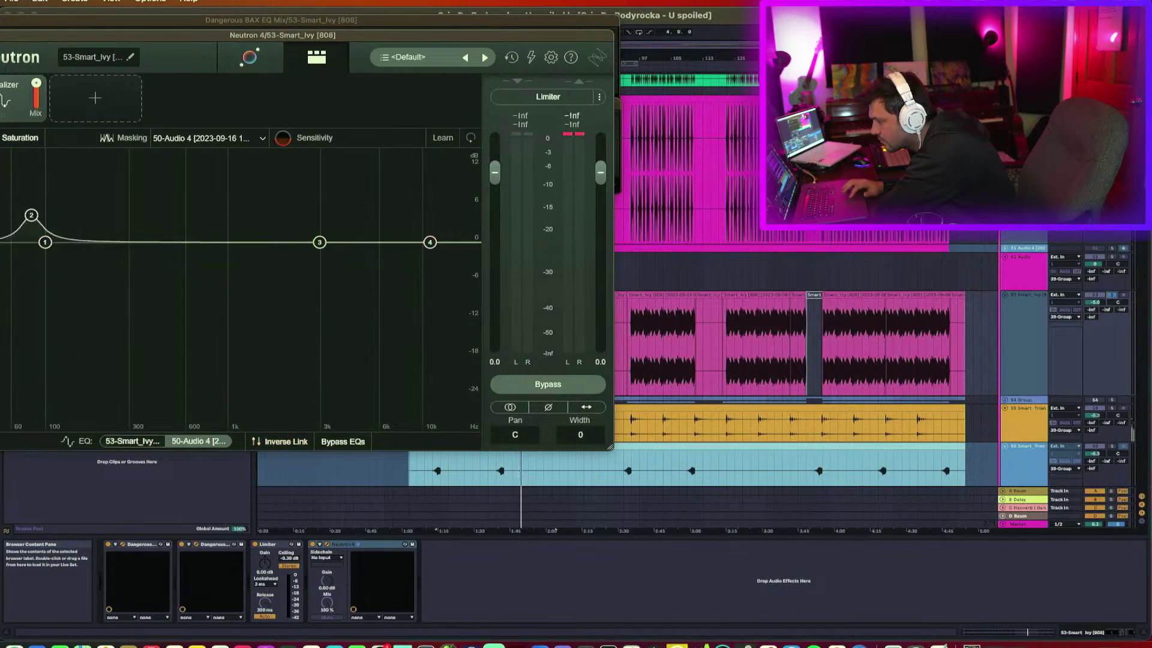
click(3, 242)
click(37, 181)
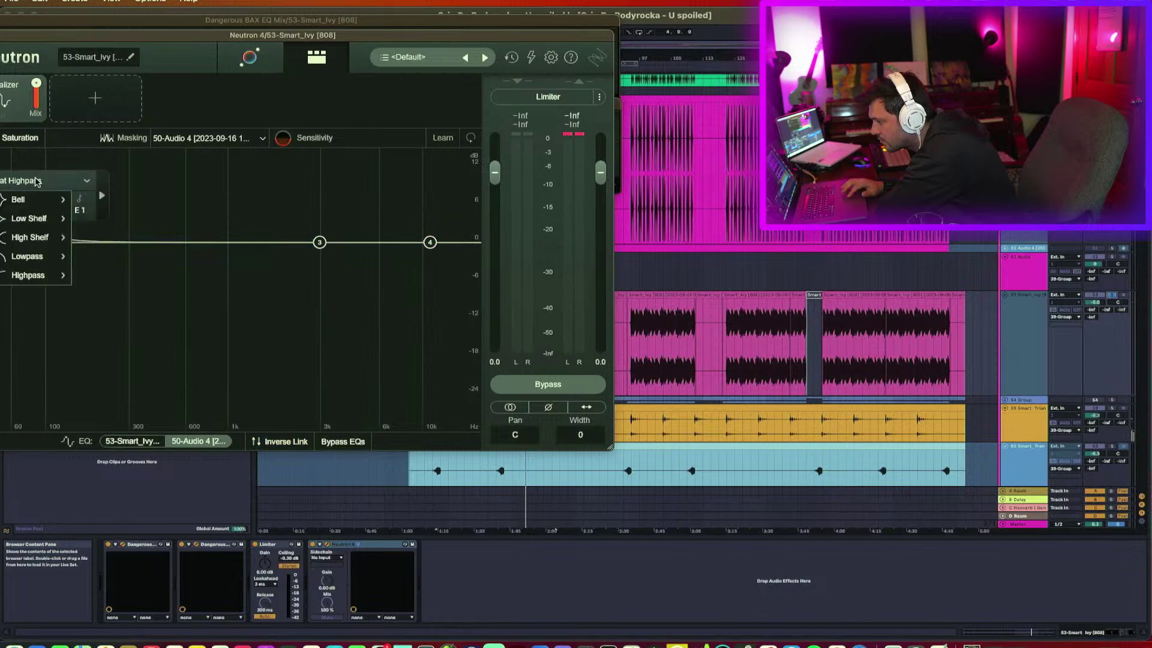
click(31, 187)
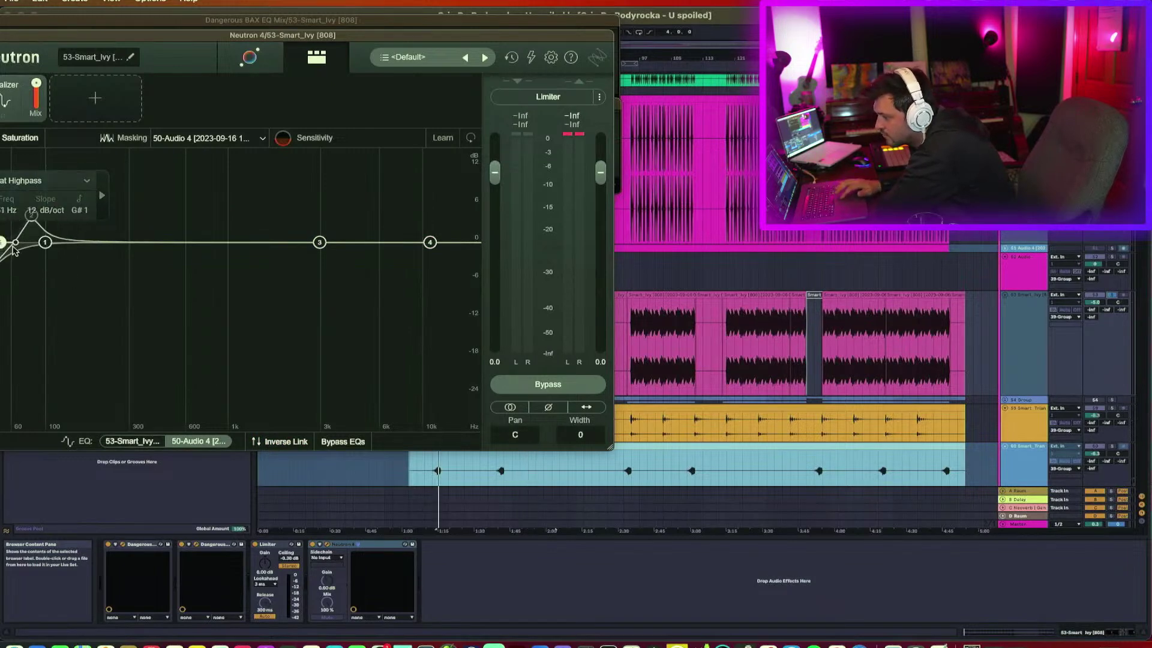
key(space)
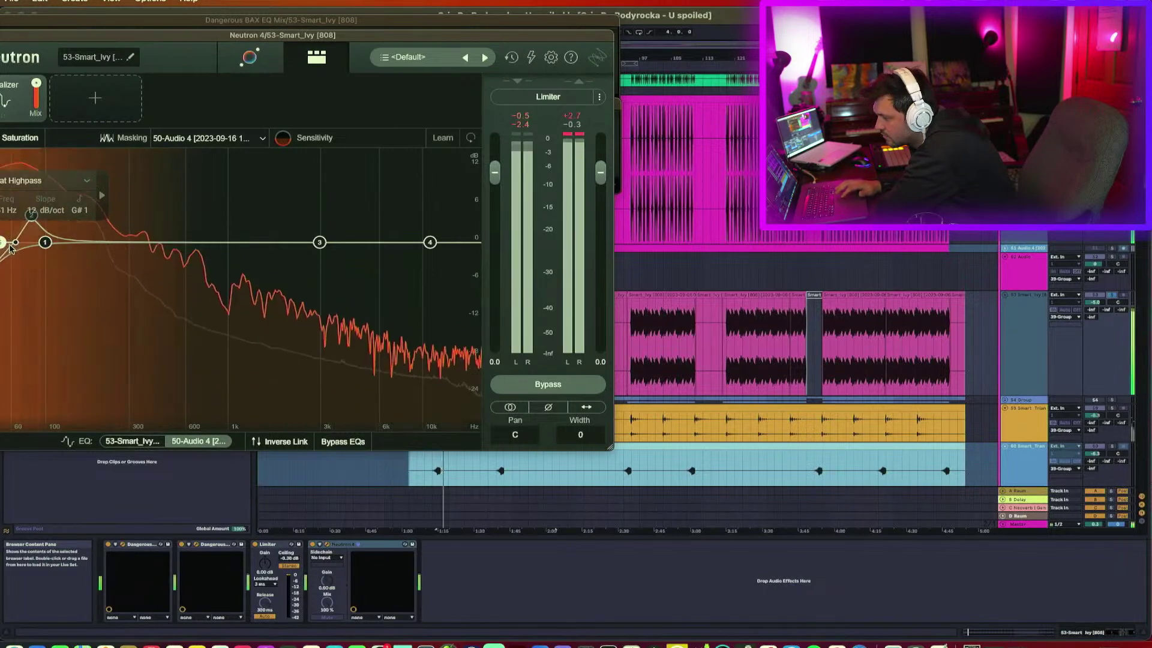
Set the kick's Flat Highpass slope to 6 dB/oct and fine-tune its frequency to G#1 during playback.
drag(4, 245, 0, 245)
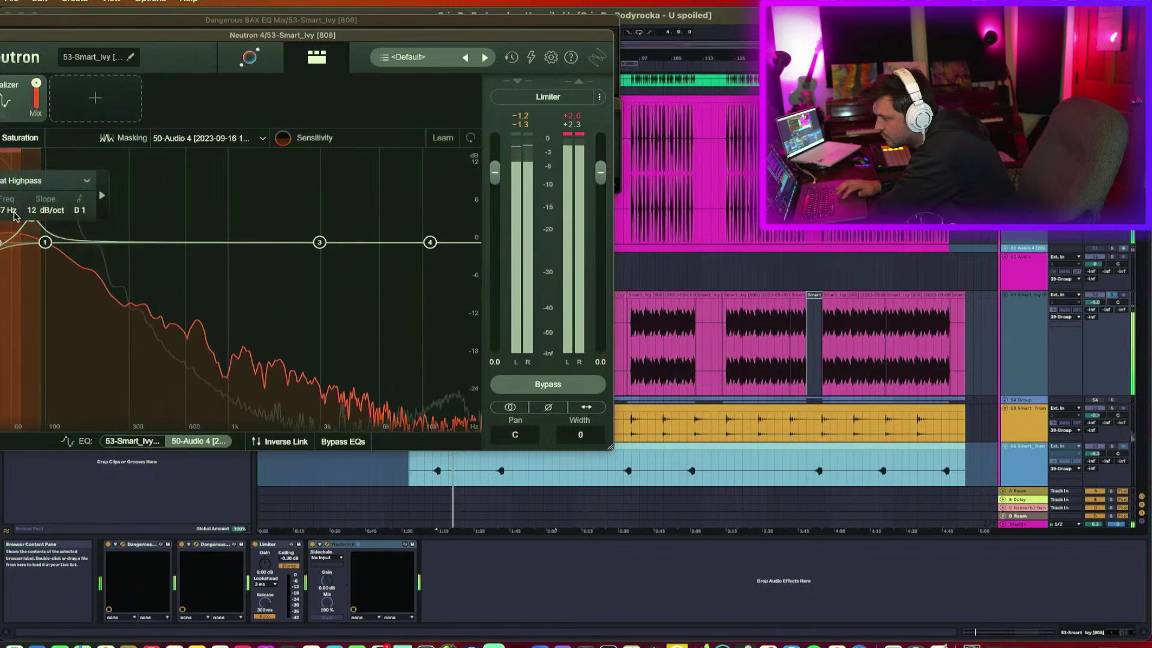
click(29, 185)
click(29, 185)
scroll(5, 244, down, 1)
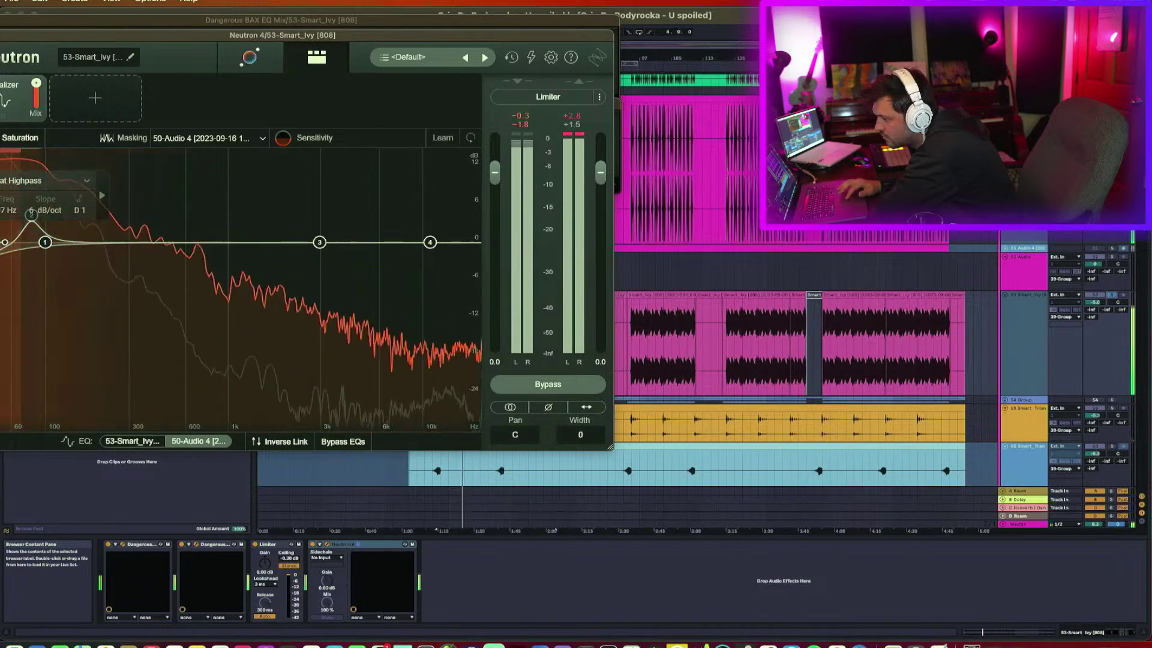
drag(0, 244, 1, 247)
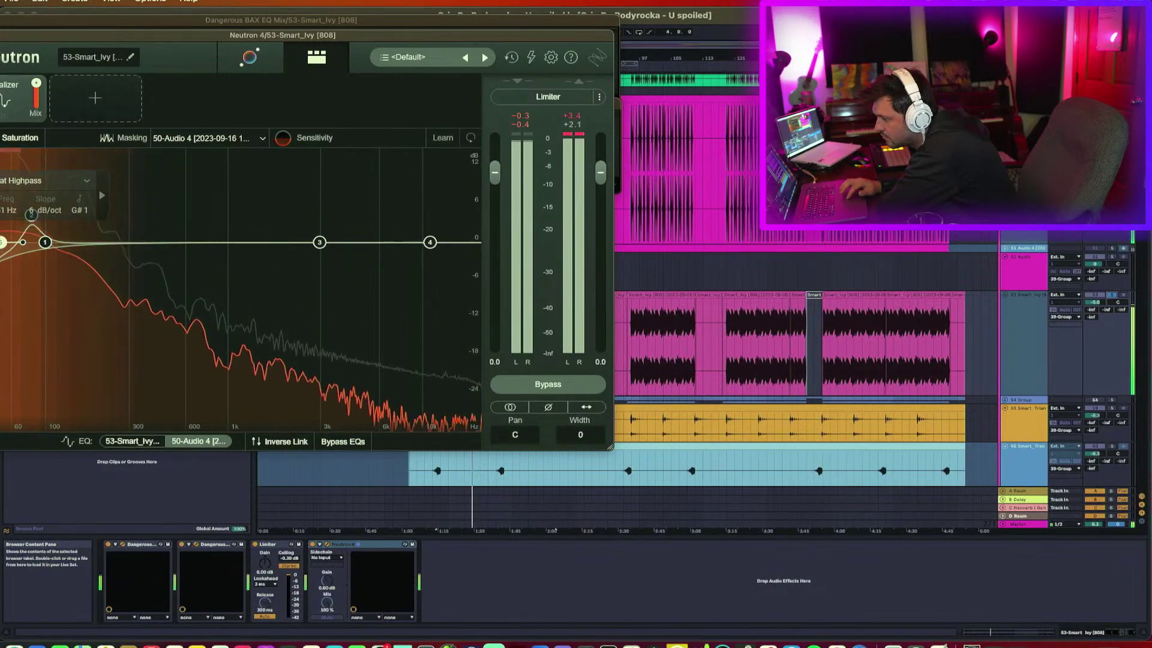
Close the Neutron and both BAX EQ windows and restart playback to listen to the adjusted kick and 808.
click(0, 35)
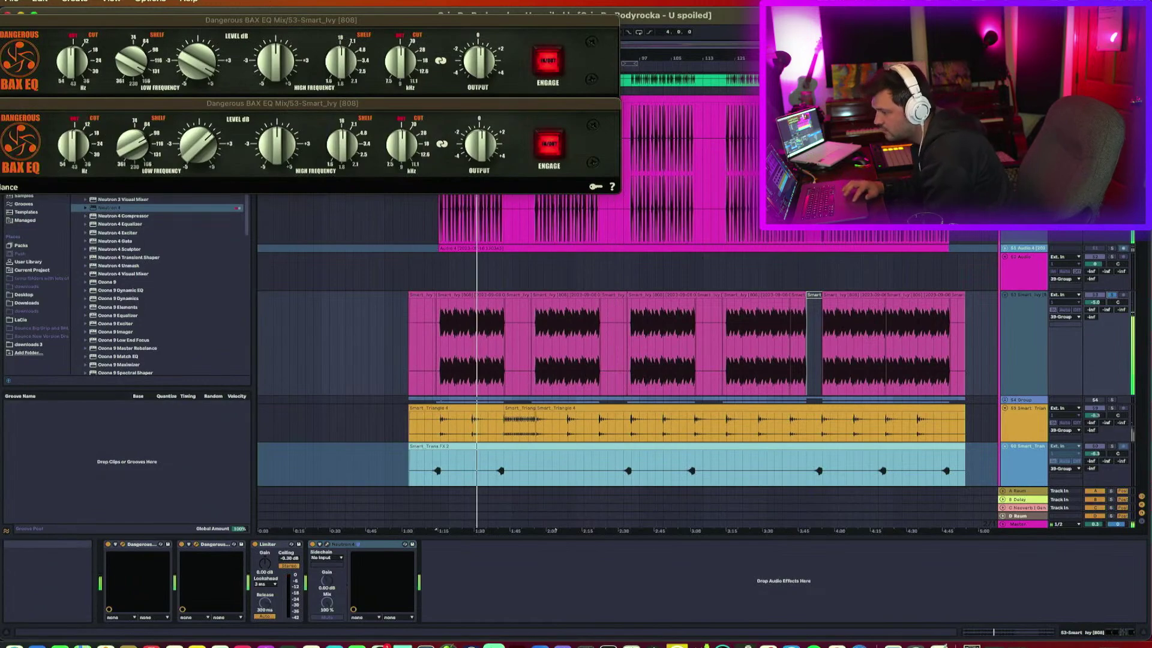
click(0, 103)
click(0, 20)
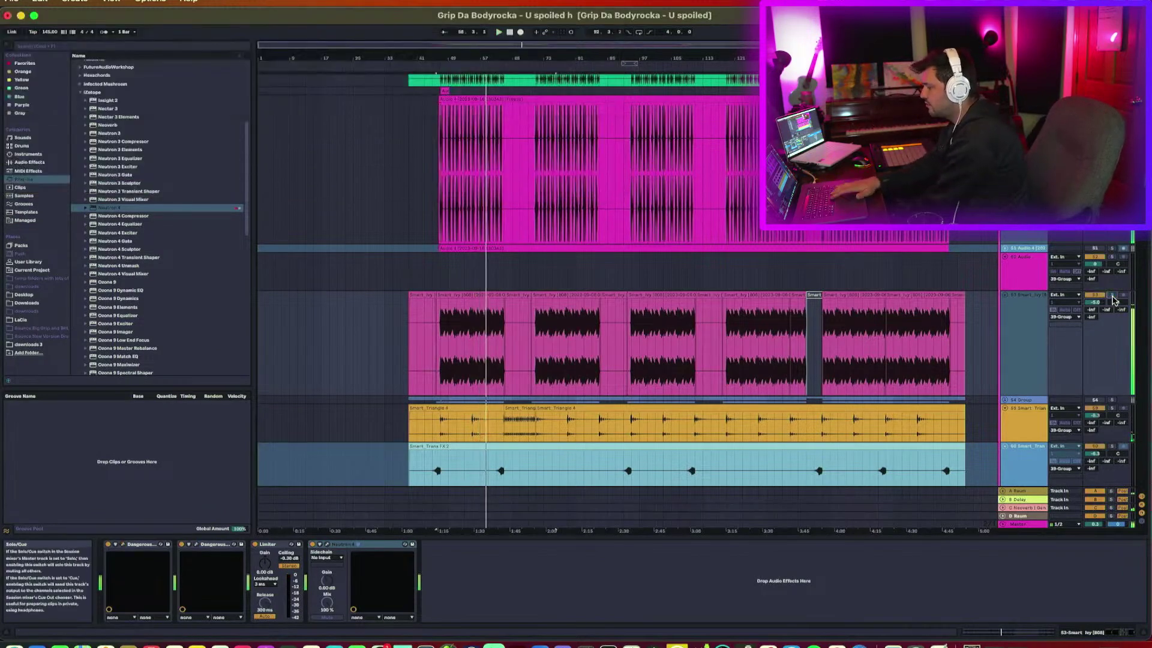
key(space)
key(space)
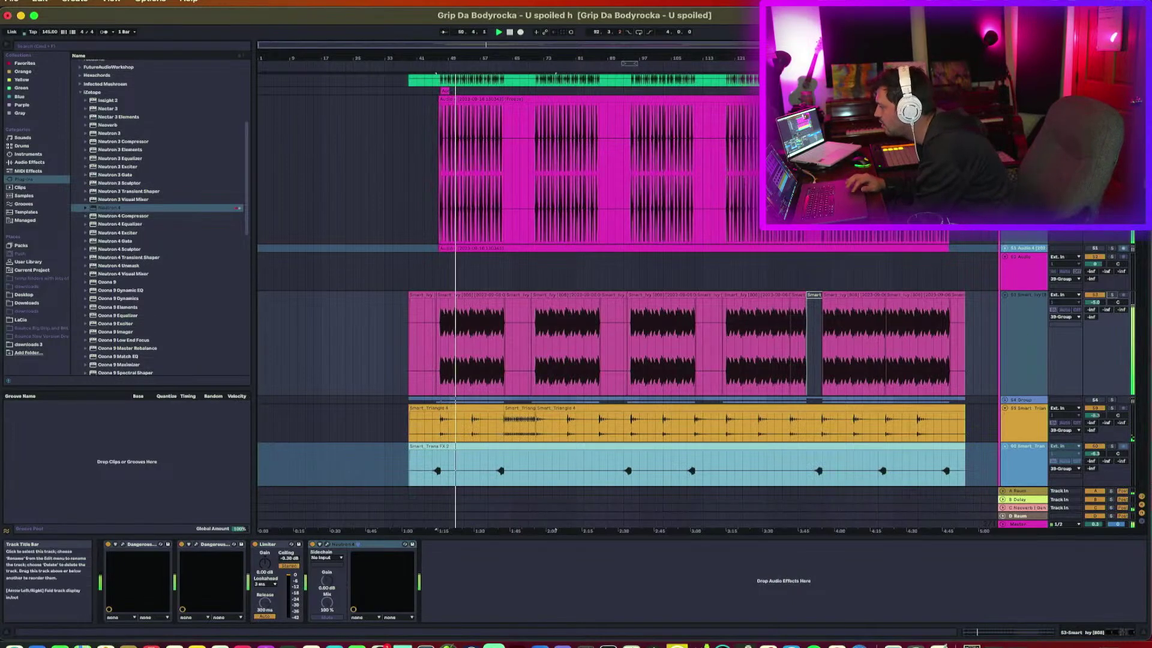
Open Tonal Balance Control on the Master track and compare the playing mix with the Hip Hop target.
click(1023, 186)
click(1018, 284)
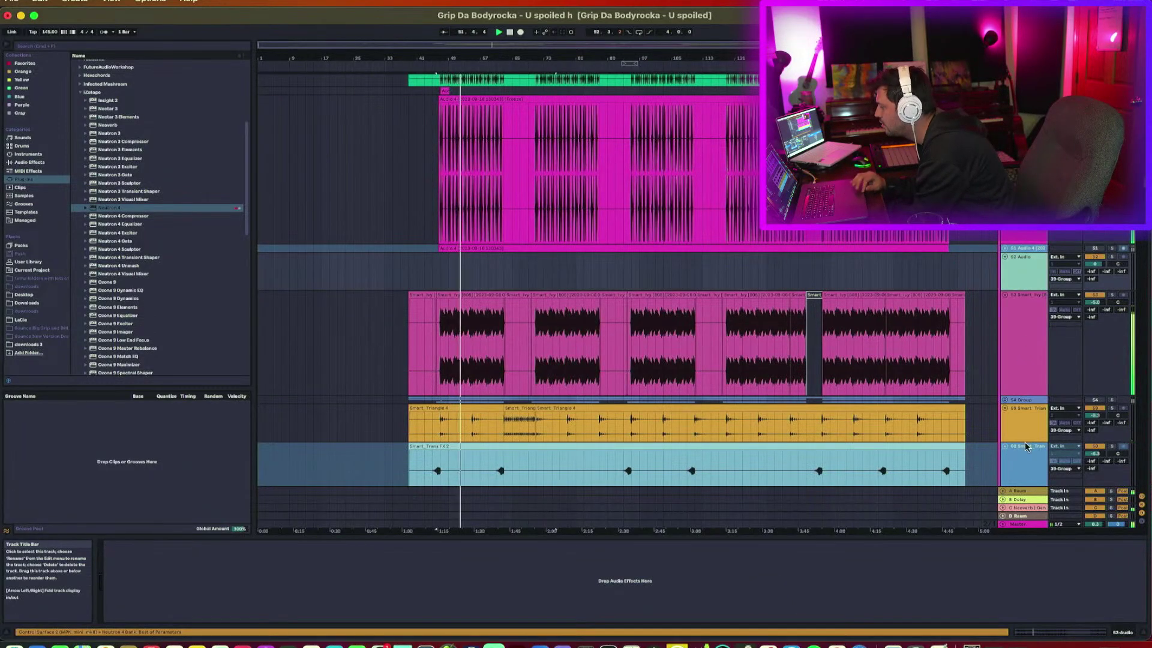
click(1010, 524)
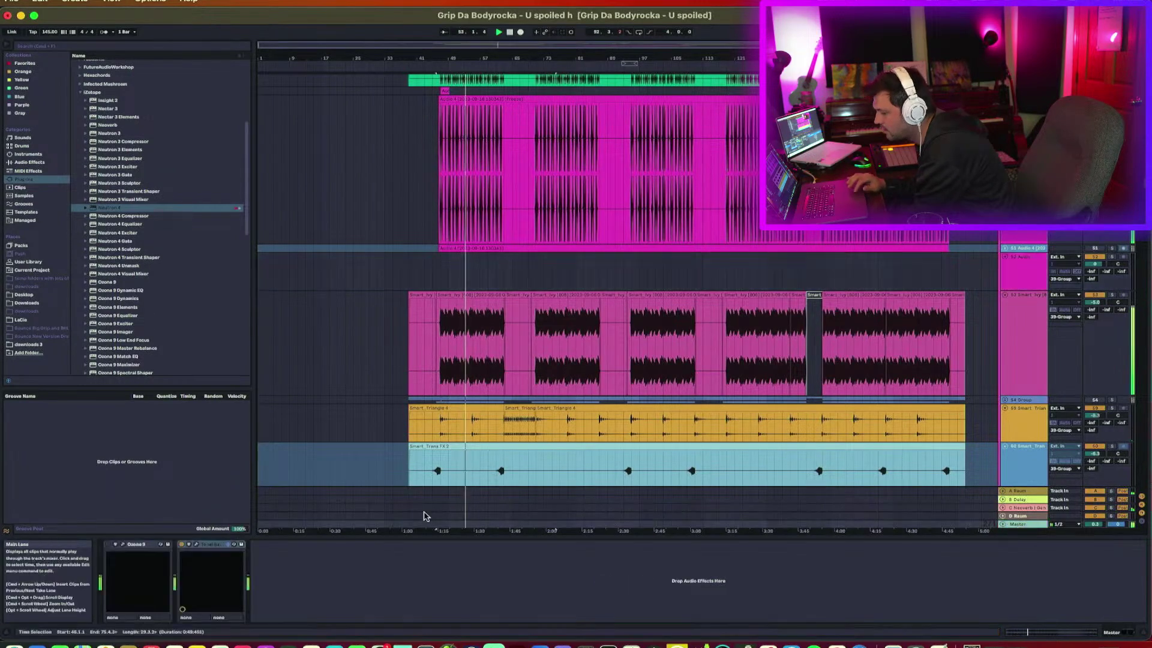
click(196, 544)
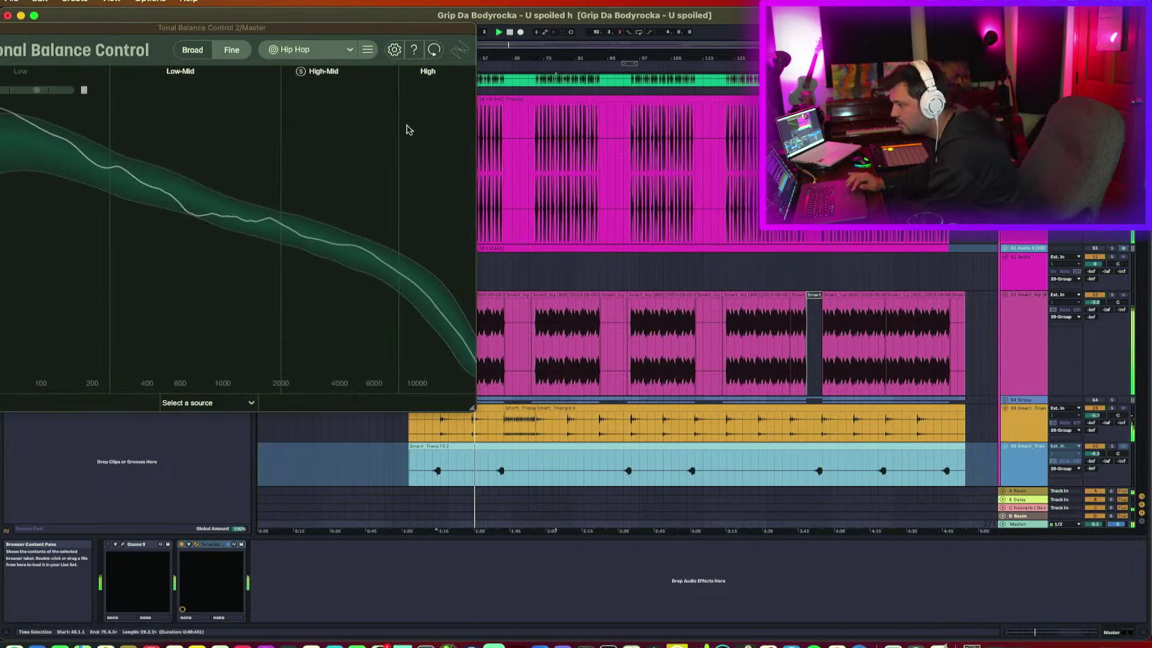
Try a lower track volume on the Smart_Ivy 808 track while the mix plays.
click(1023, 240)
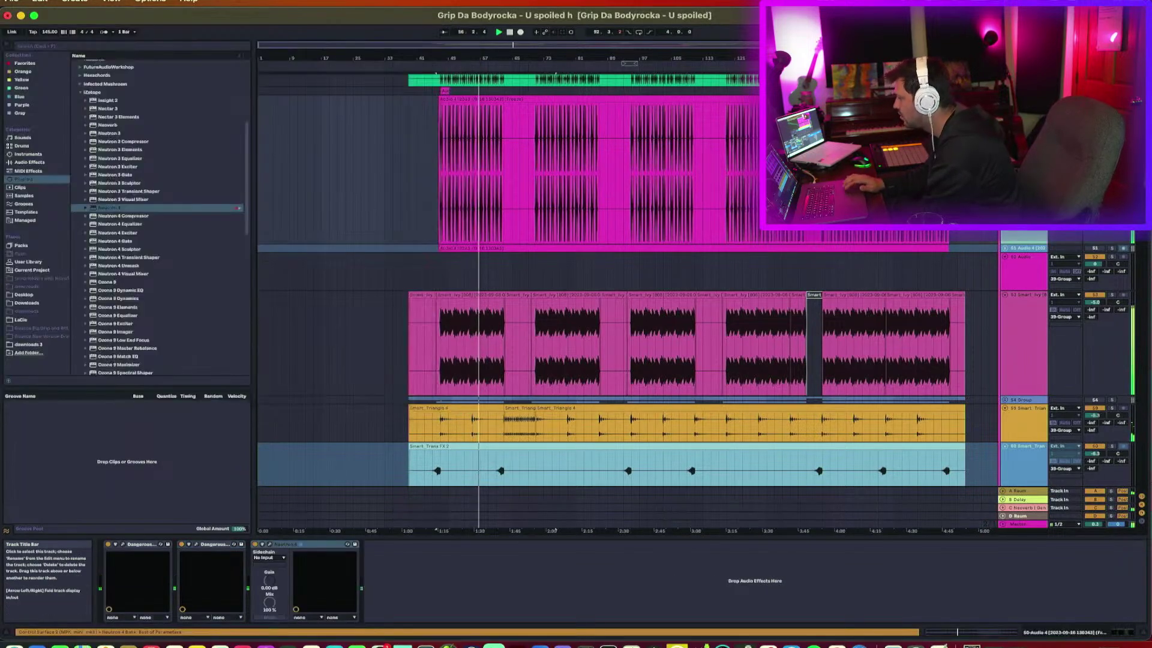
click(1019, 327)
click(1095, 302)
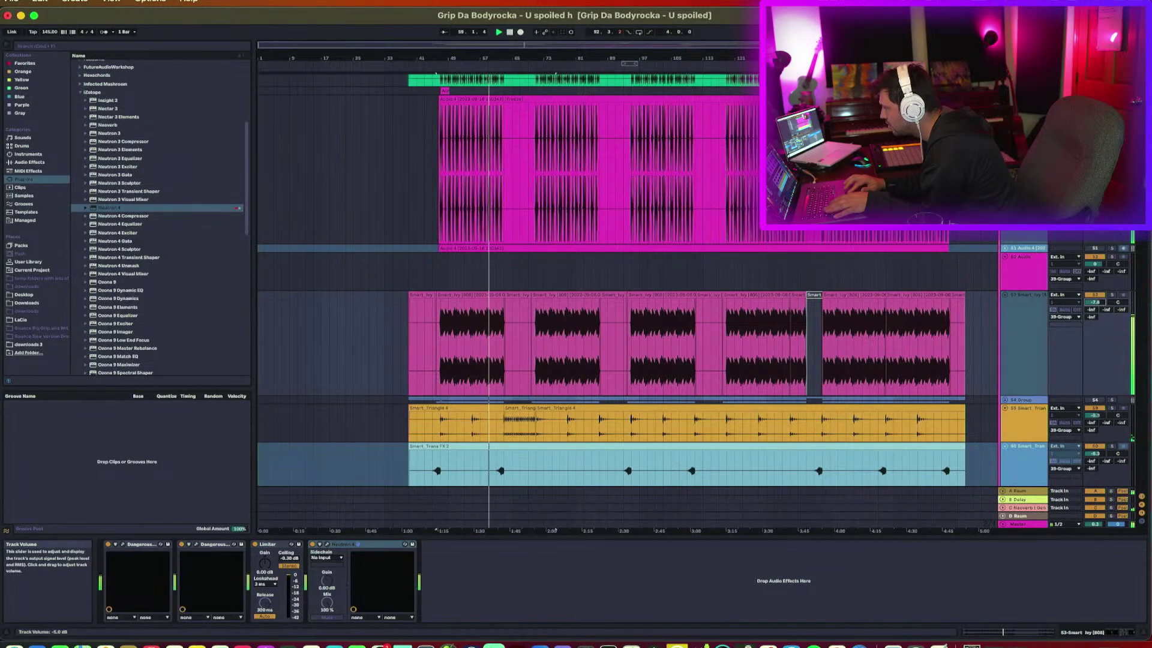
Choose the Limiter audio effect with the Audio 4 kick selected, and arrange the Smart_Ivy 808 chain so its Limiter follows Neutron 4.
click(1035, 233)
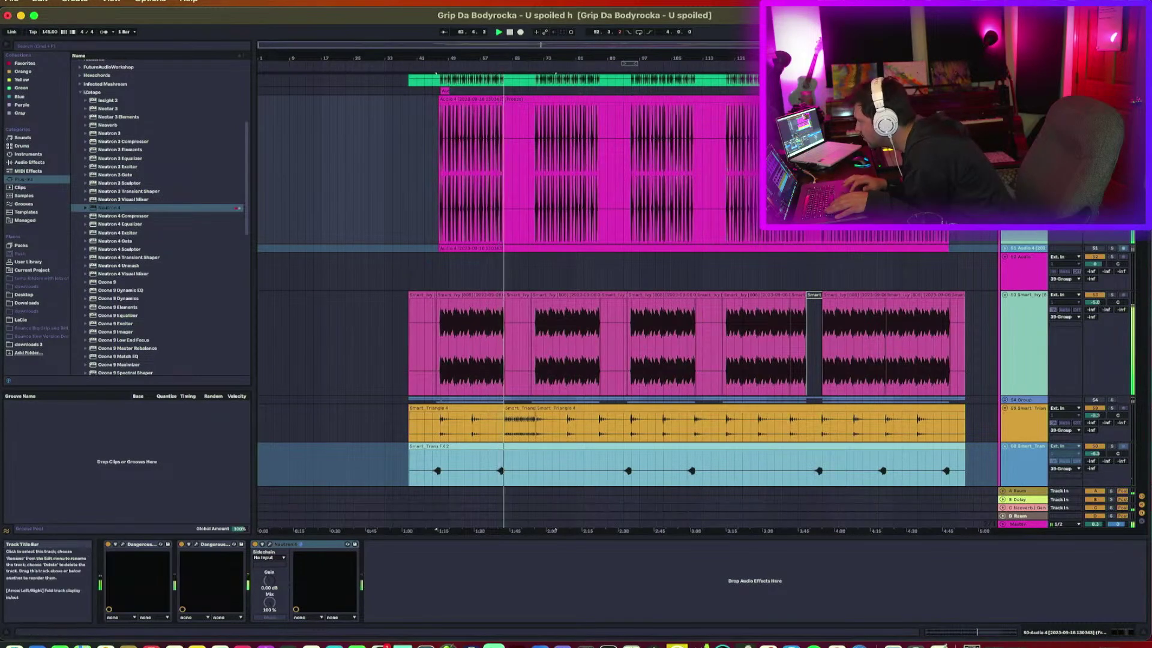
click(1042, 232)
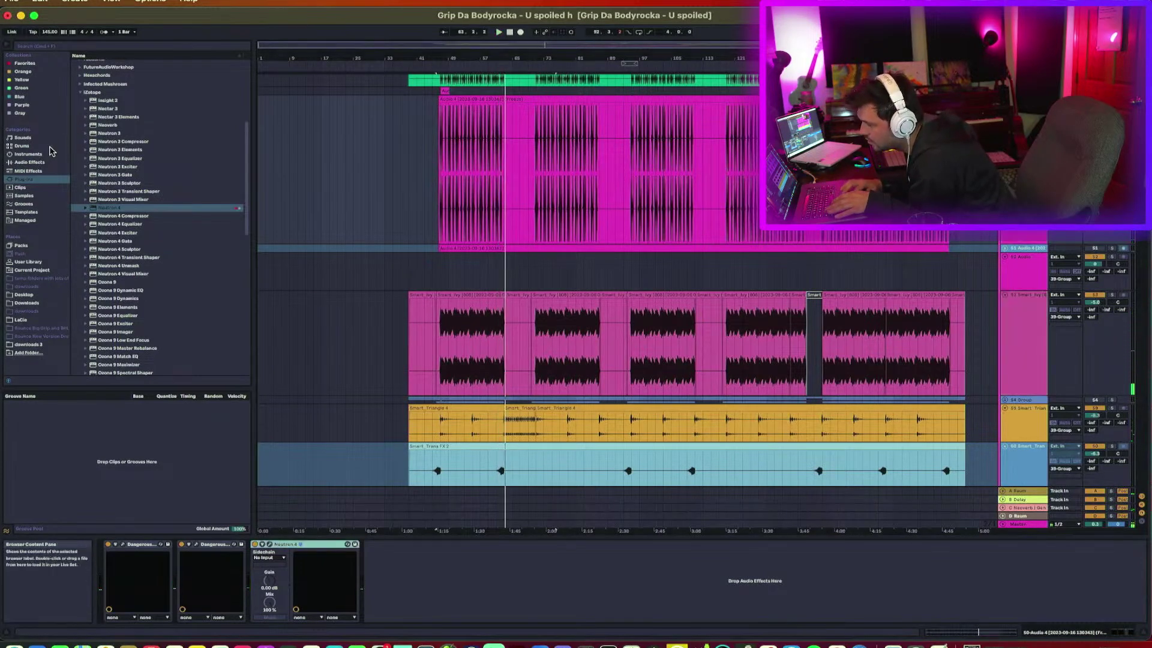
click(39, 162)
click(95, 238)
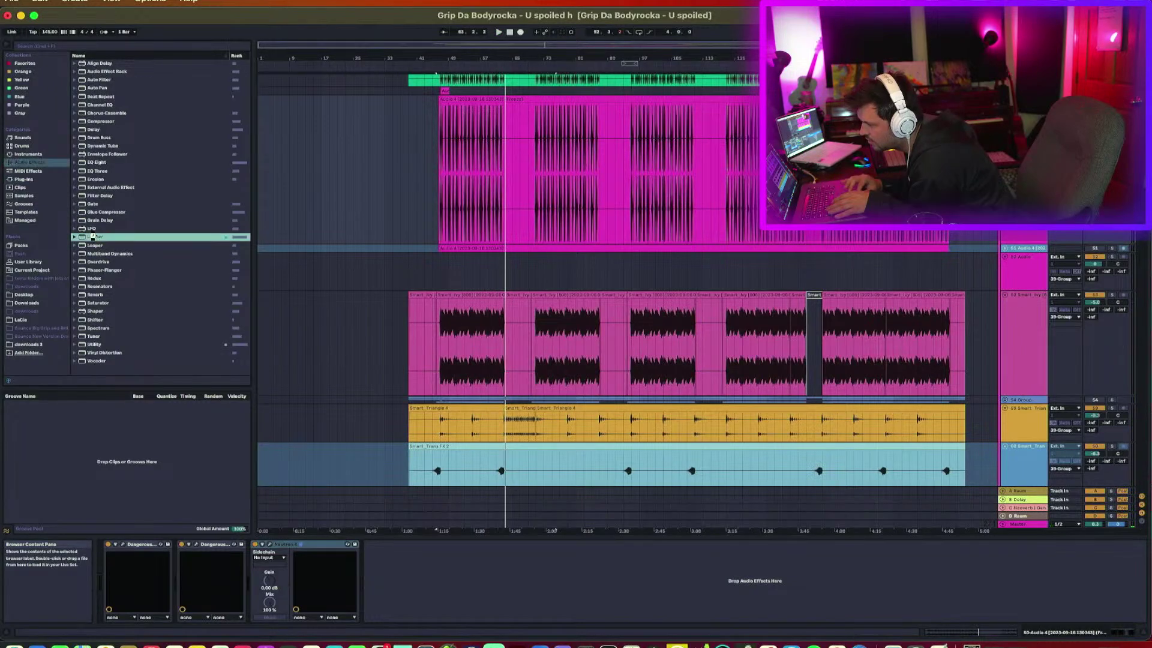
drag(343, 286, 444, 355)
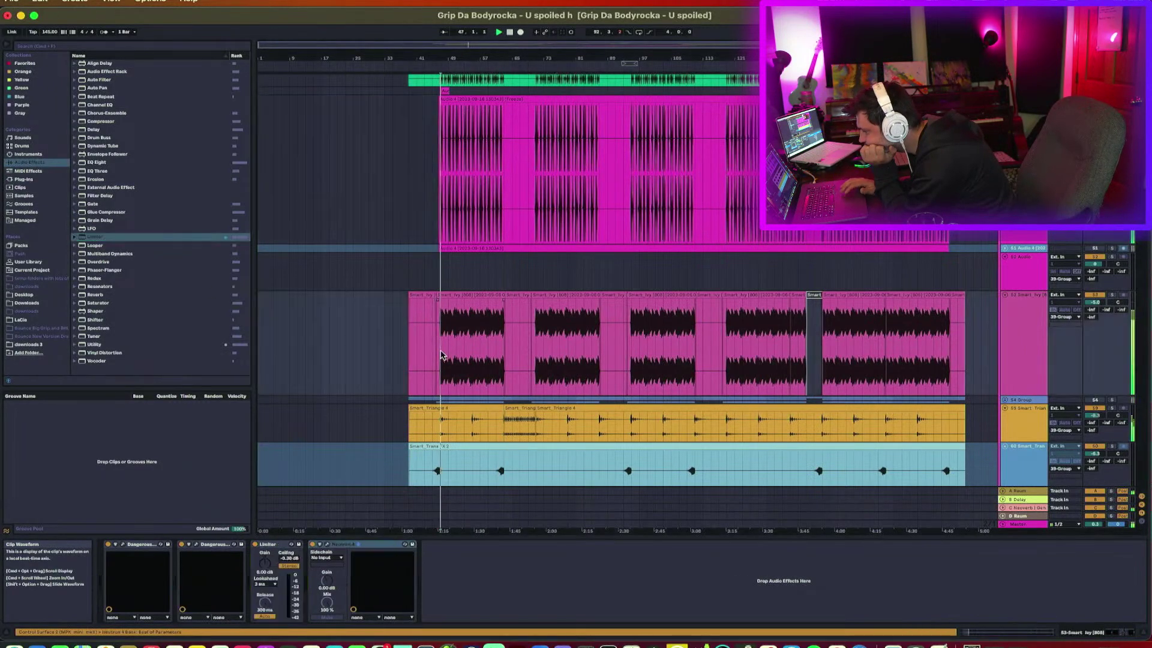
drag(382, 544, 459, 550)
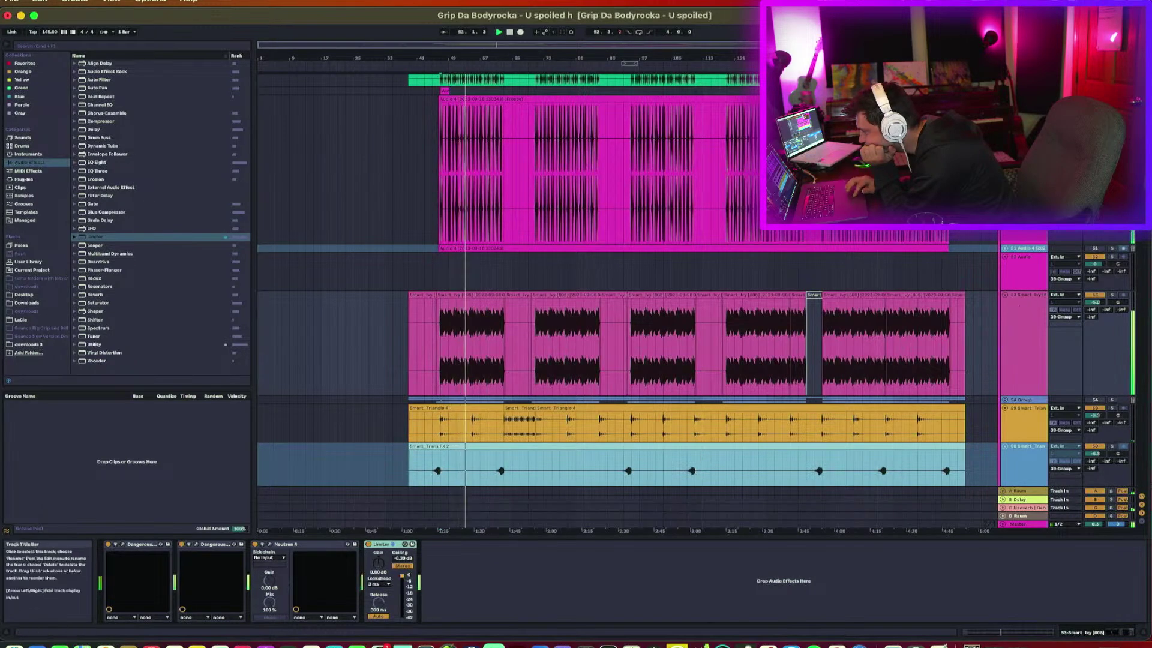
Lower the Limiter gain on the Audio 4 kick track to -1.00 dB and restart playback to hear it.
click(1023, 237)
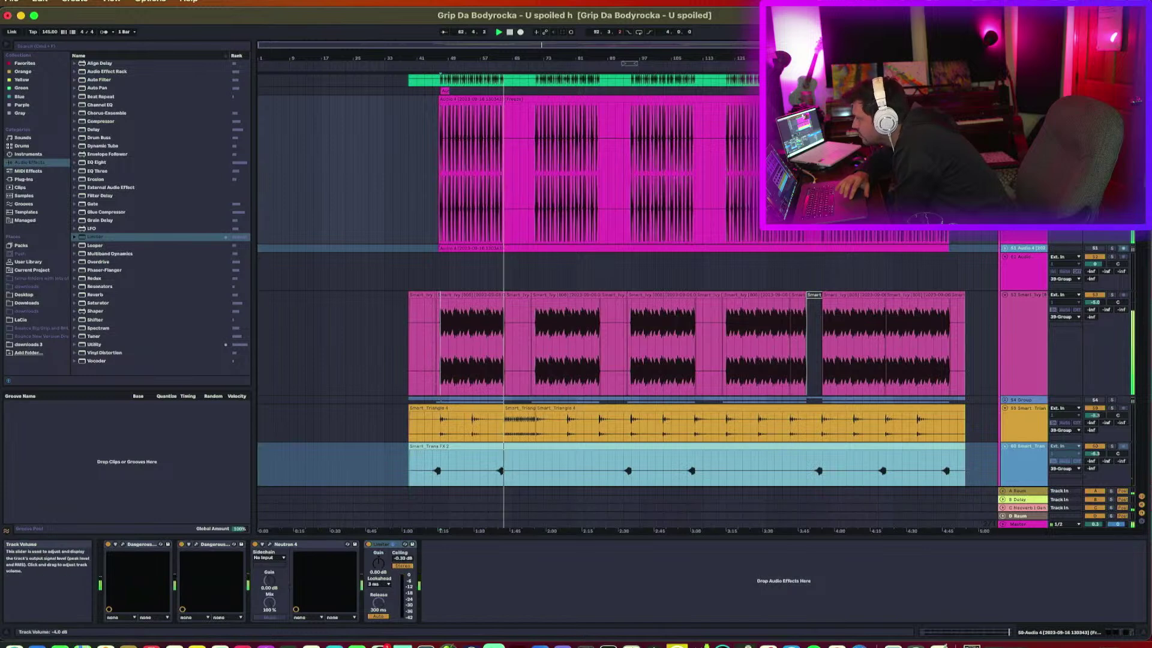
key(space)
key(space)
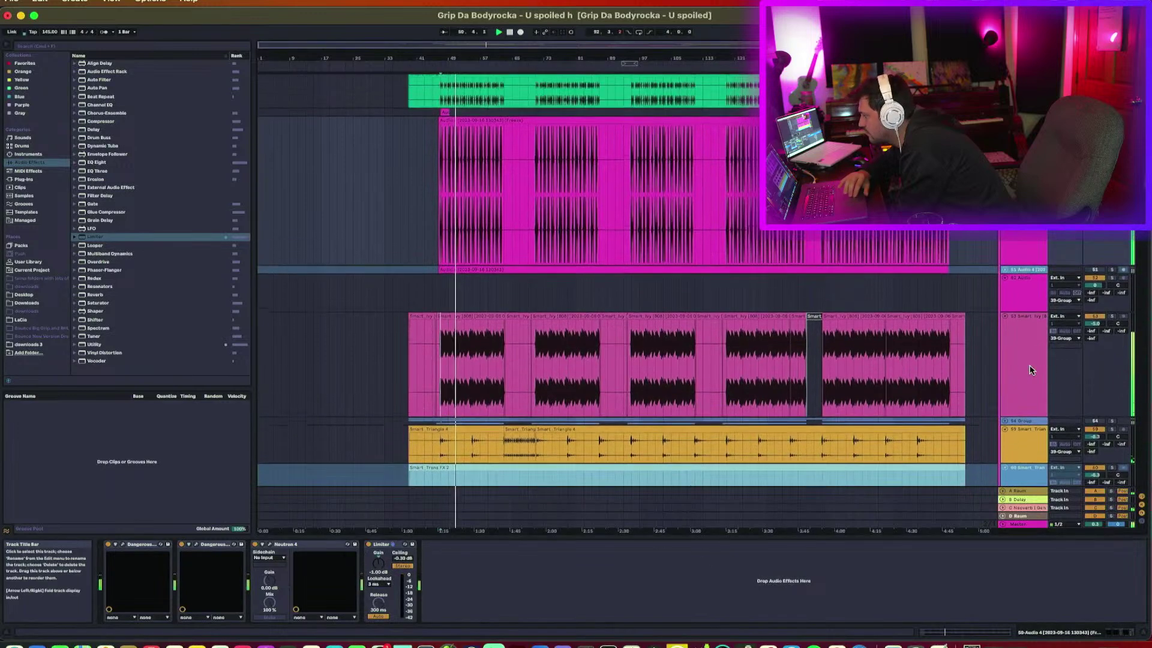
Bring the Vox track's volume to -0.8 dB and place the playback start at bar 51 among the verse vocals.
scroll(1030, 369, up, 5)
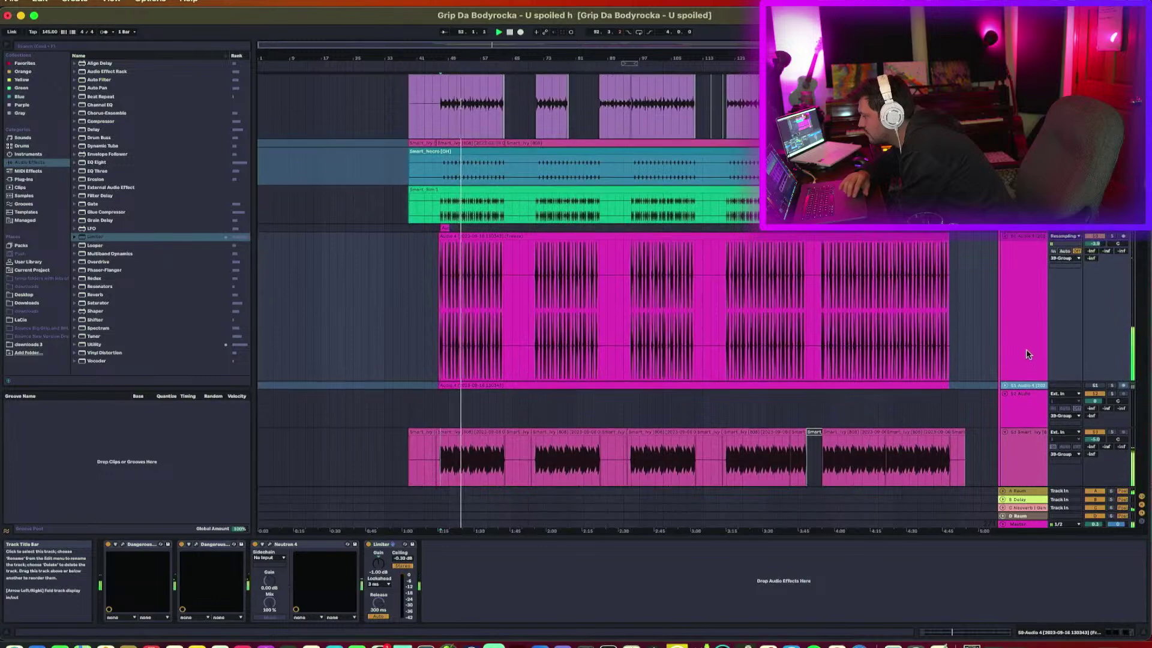
scroll(1027, 384, down, 10)
scroll(1022, 425, down, 15)
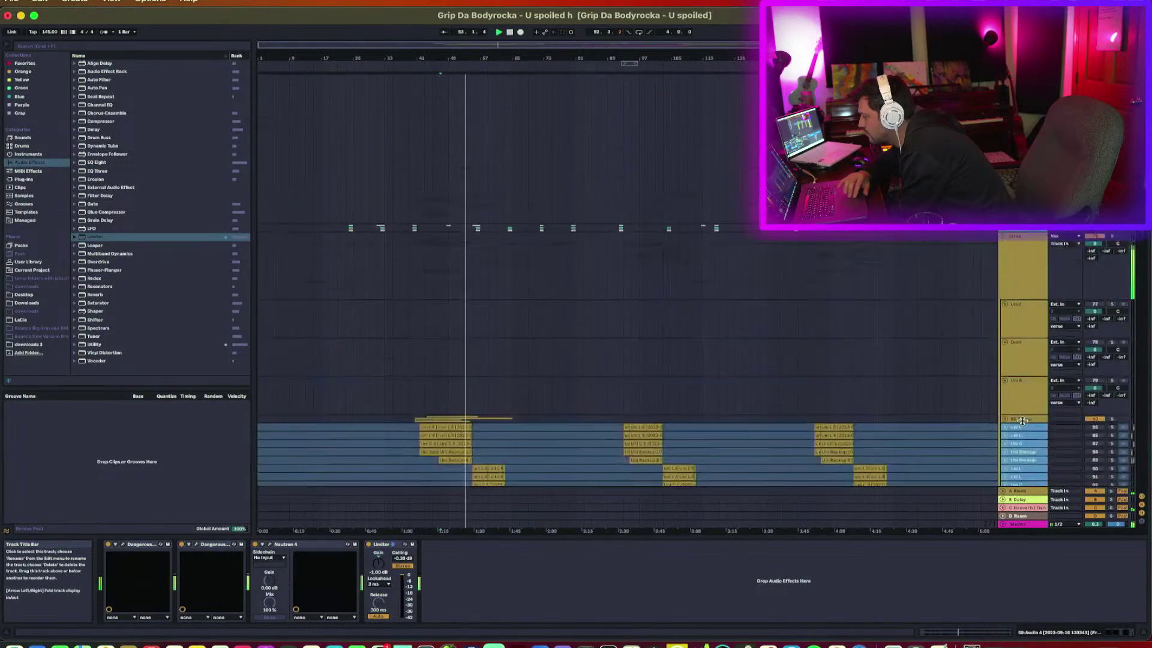
scroll(1022, 424, down, 10)
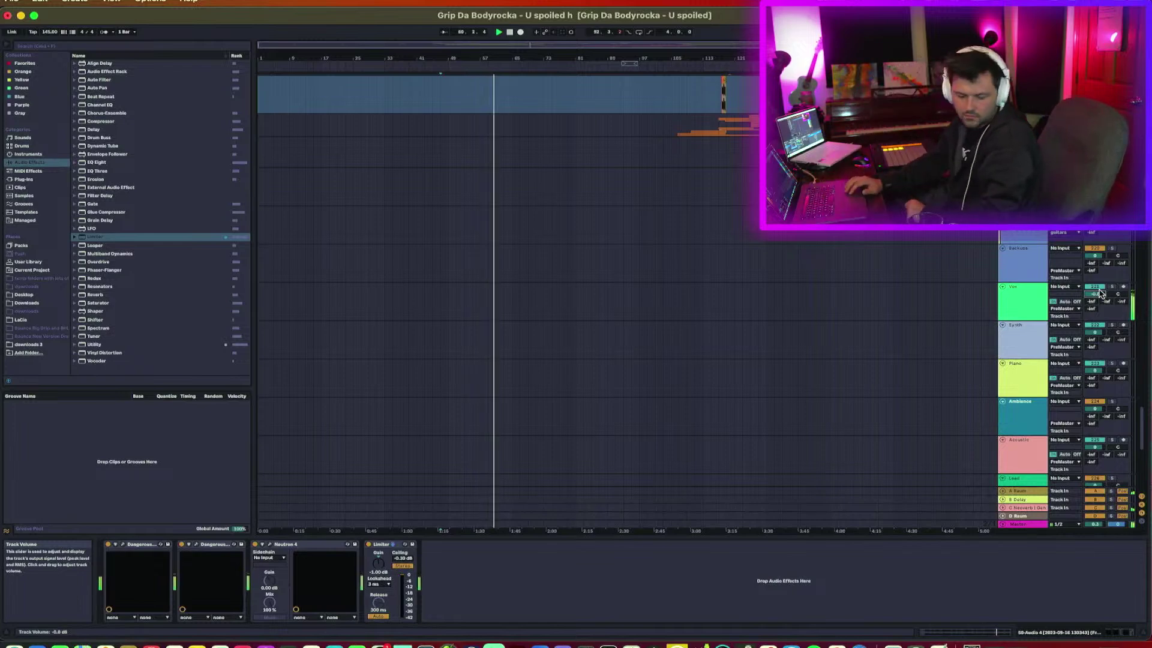
scroll(861, 307, up, 10)
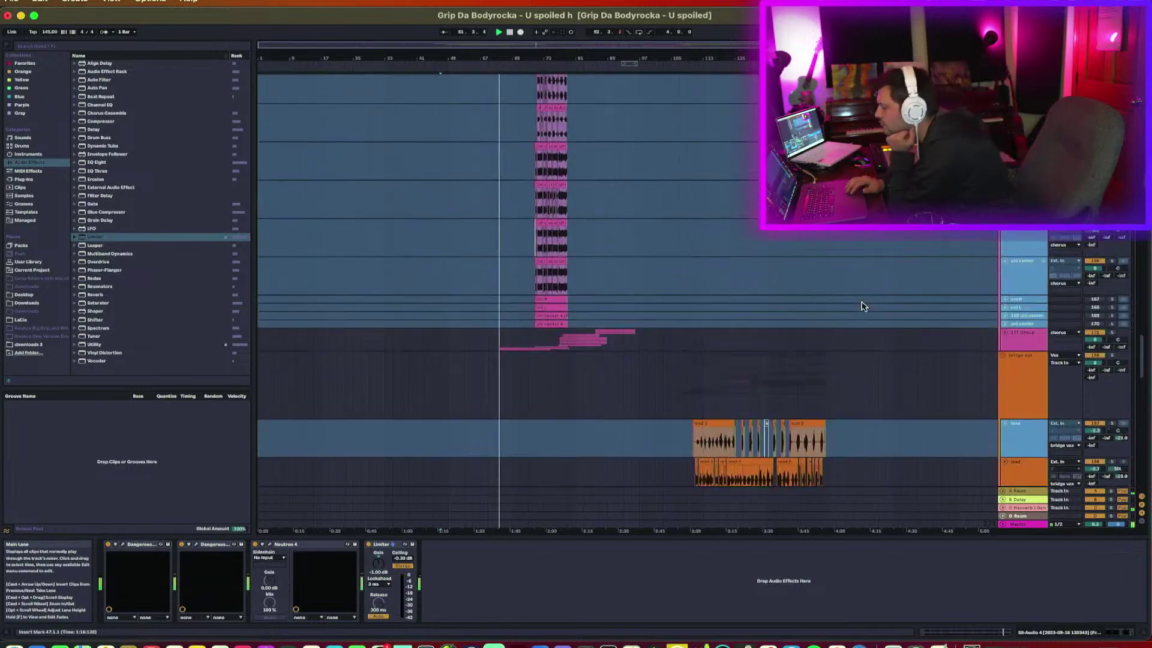
scroll(861, 316, up, 10)
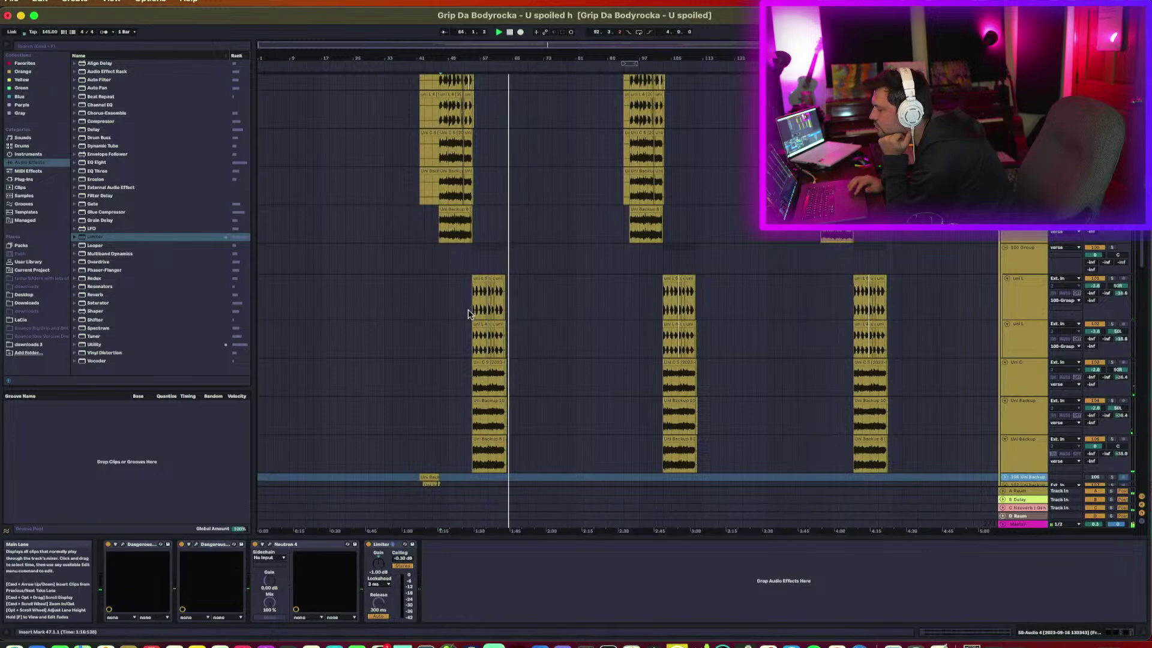
click(457, 317)
click(456, 317)
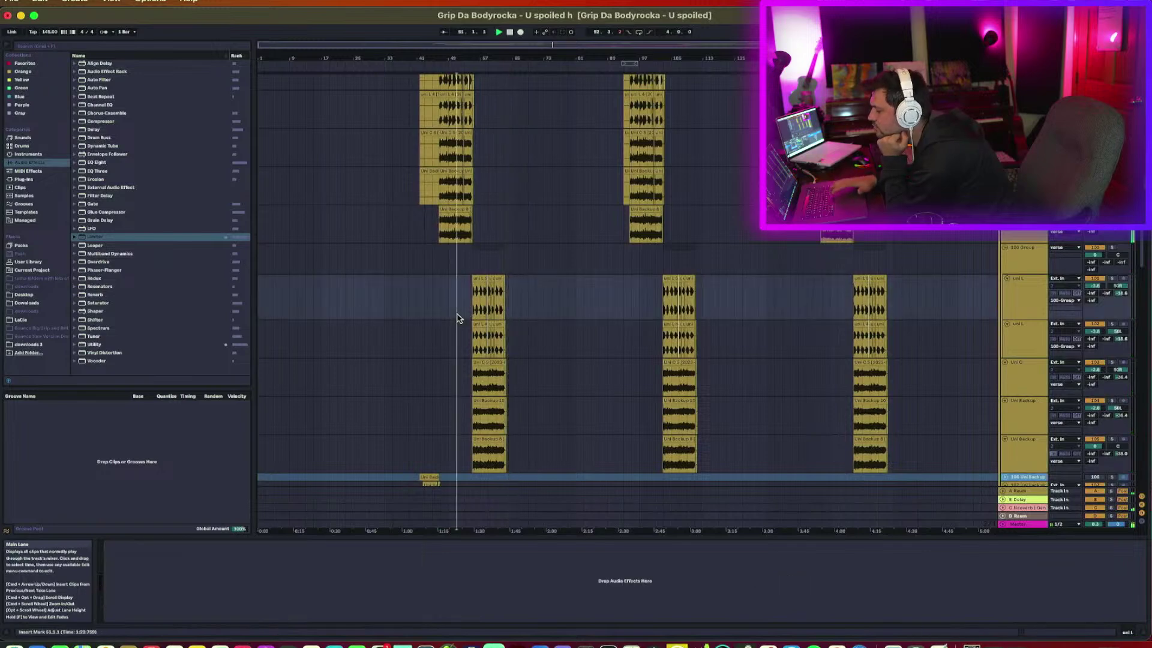
Compare the playing mix with the Hip Hop target in Tonal Balance Control's Broad and Fine views, and close the plug-in window.
scroll(456, 317, up, 15)
scroll(457, 316, down, 5)
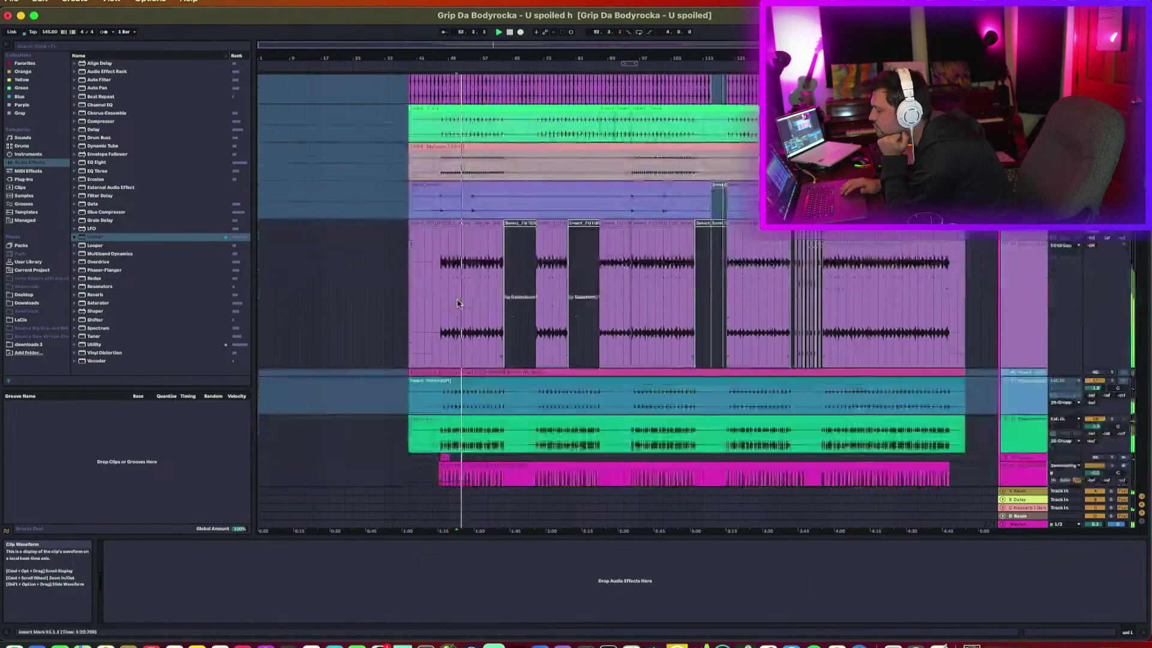
click(441, 524)
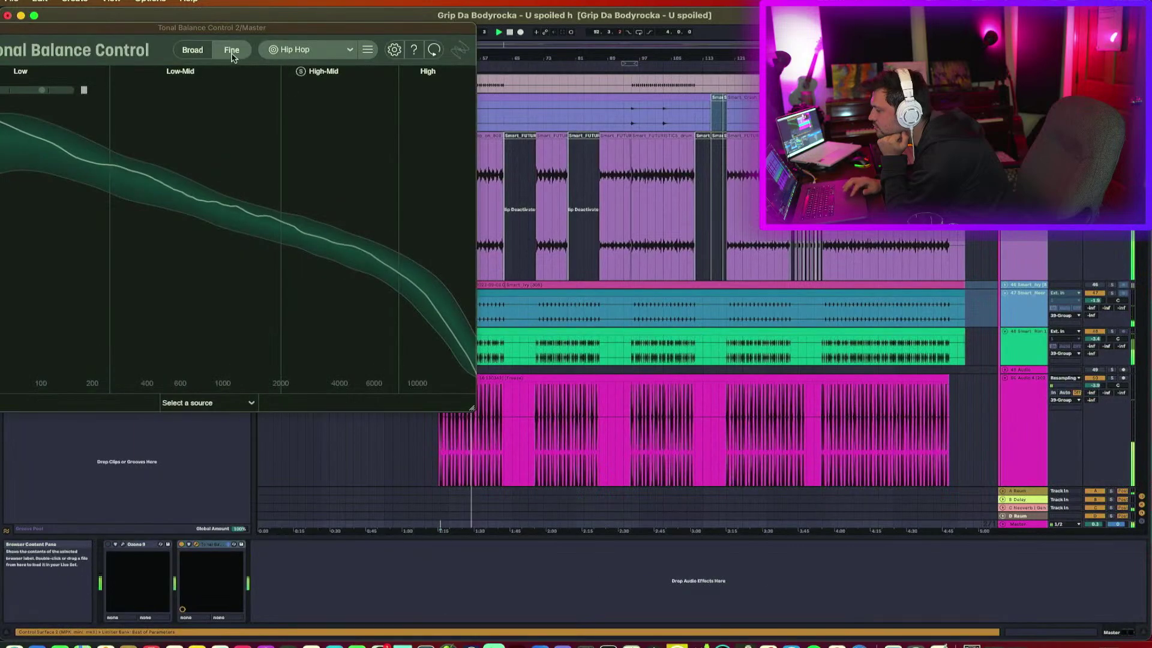
click(195, 50)
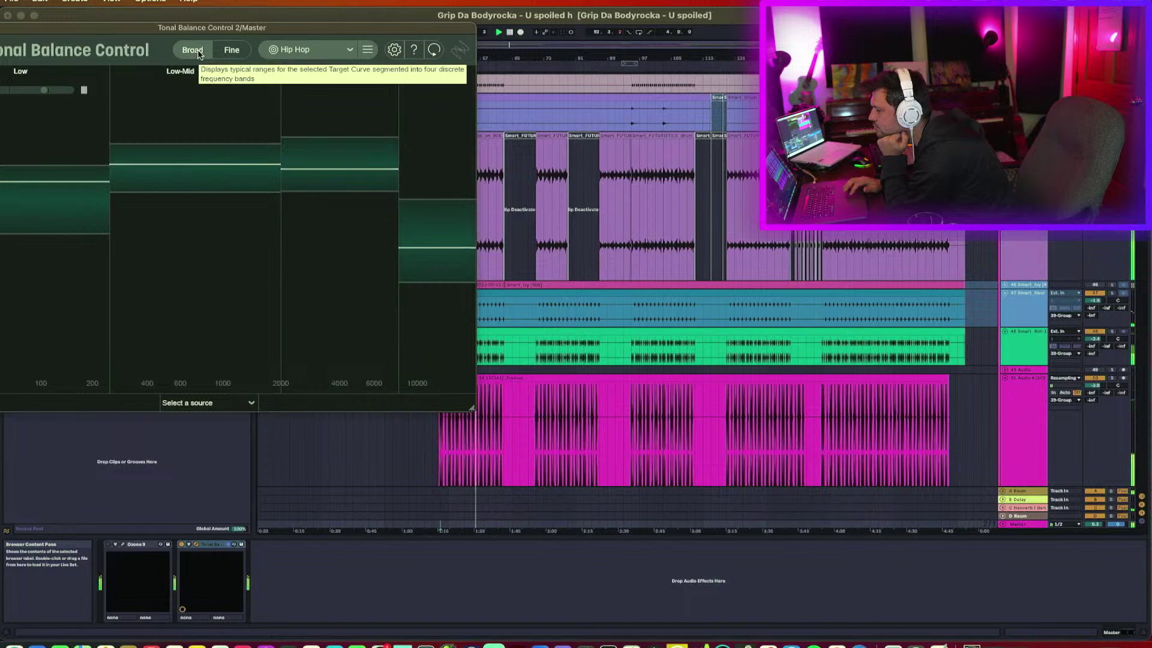
click(231, 51)
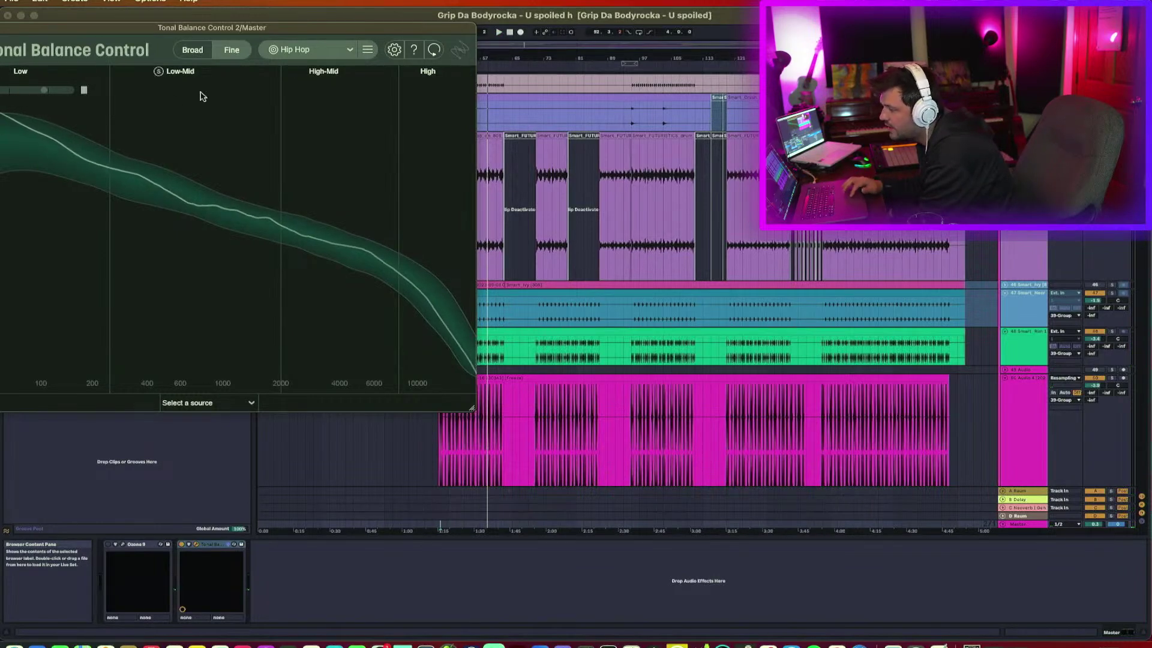
click(198, 49)
key(space)
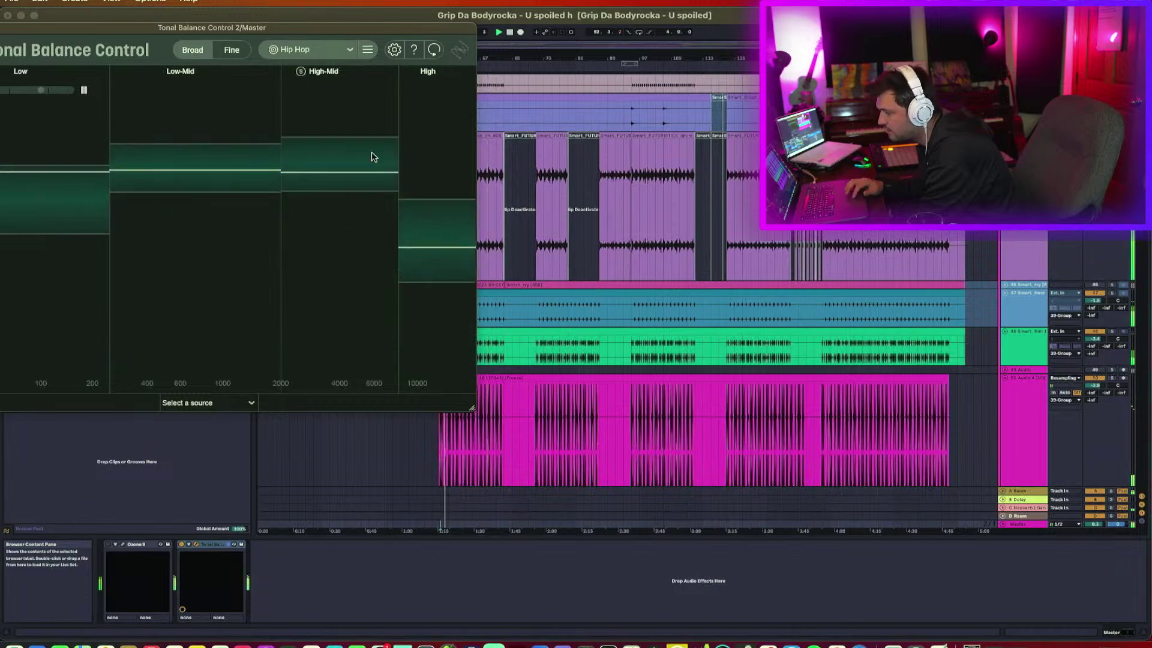
click(235, 53)
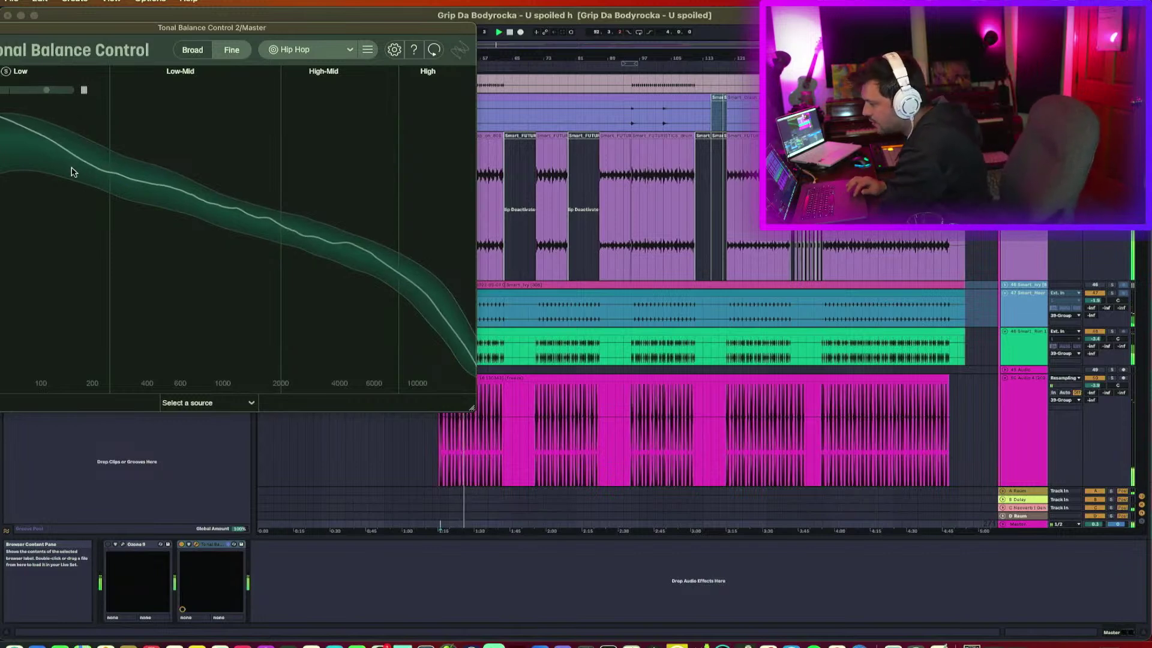
key(super+w)
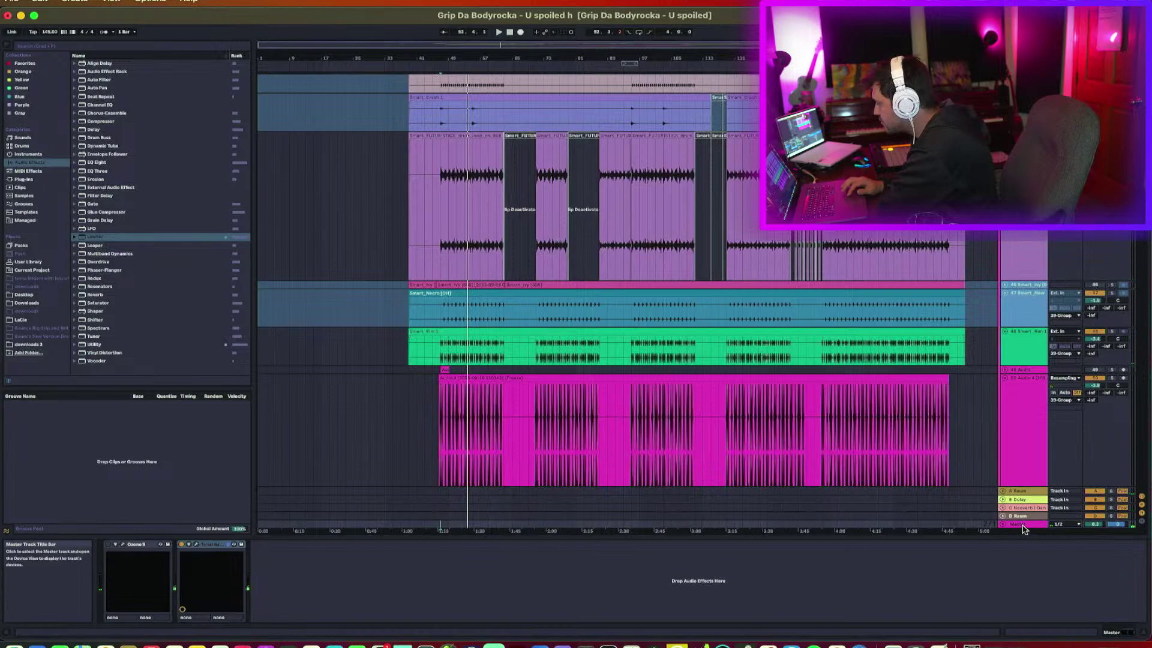
Start recording the playing mix onto the armed Resampling audio track at the end of the arrangement.
scroll(1028, 428, down, 1)
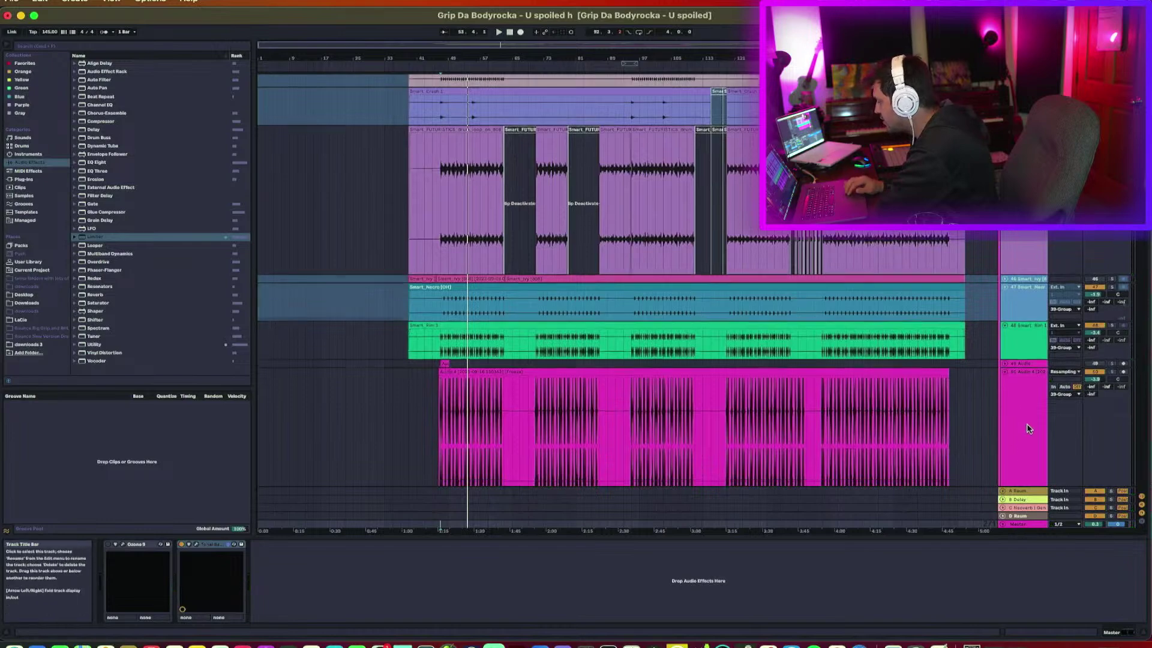
scroll(1028, 427, down, 10)
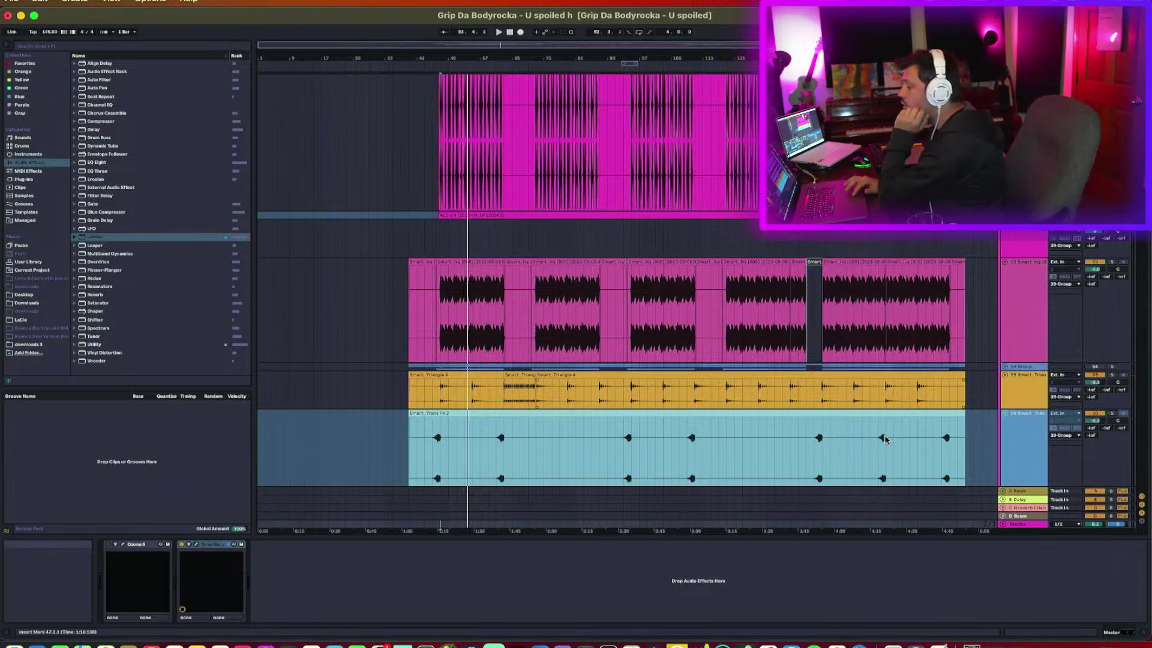
scroll(909, 431, down, 20)
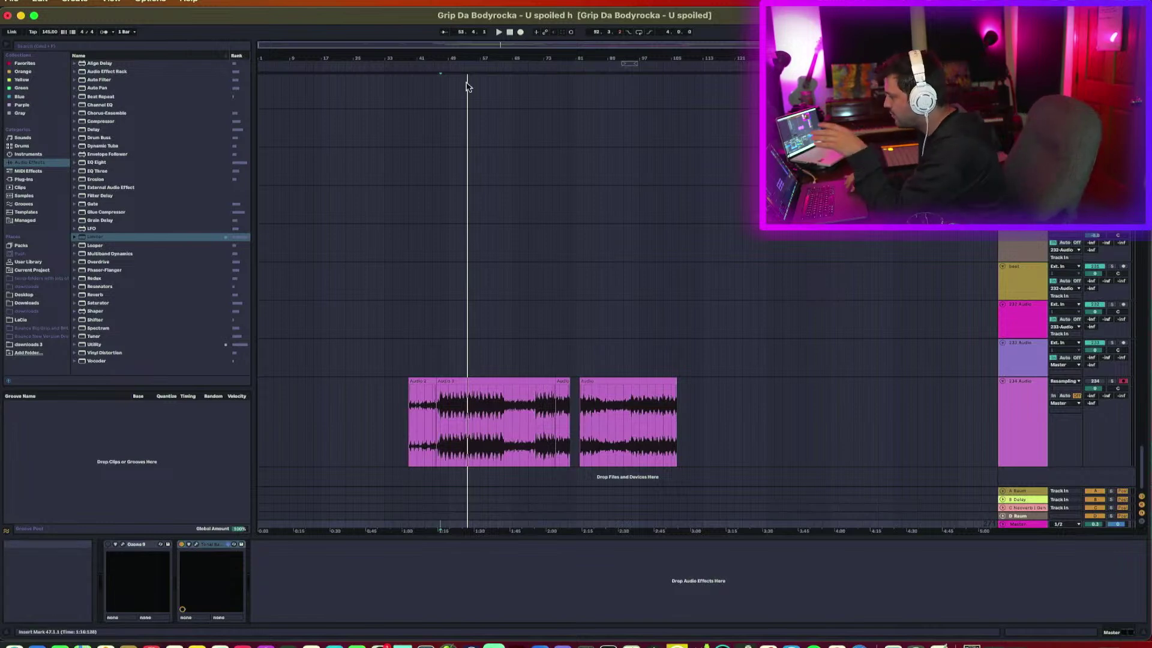
click(521, 32)
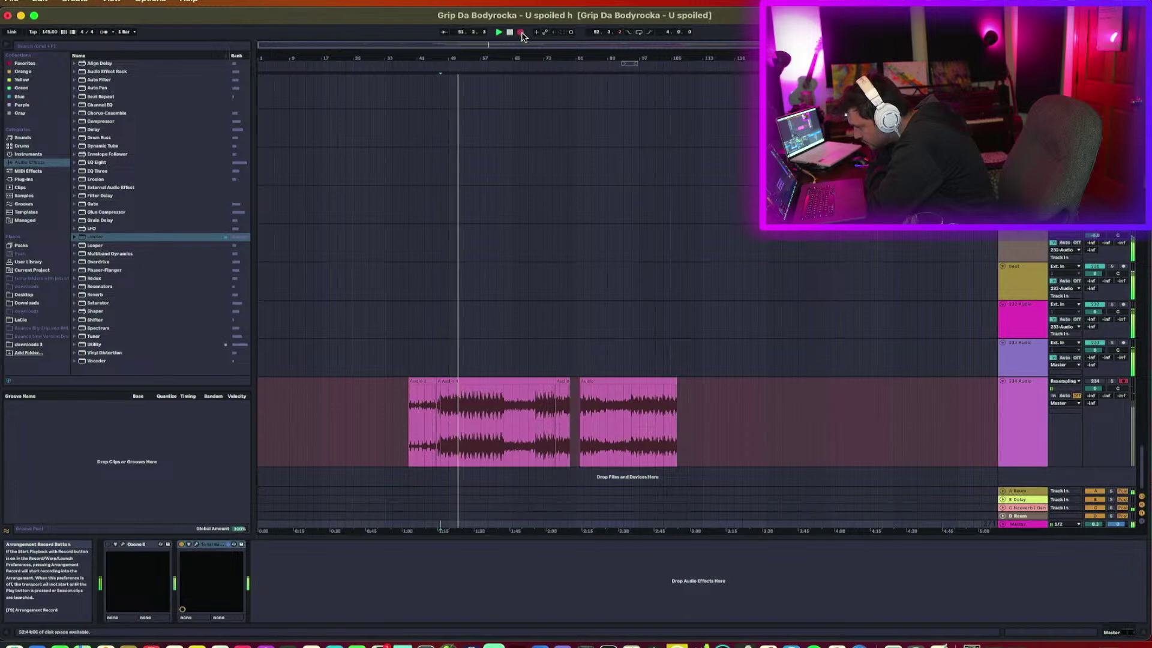
scroll(727, 303, up, 10)
scroll(730, 302, up, 10)
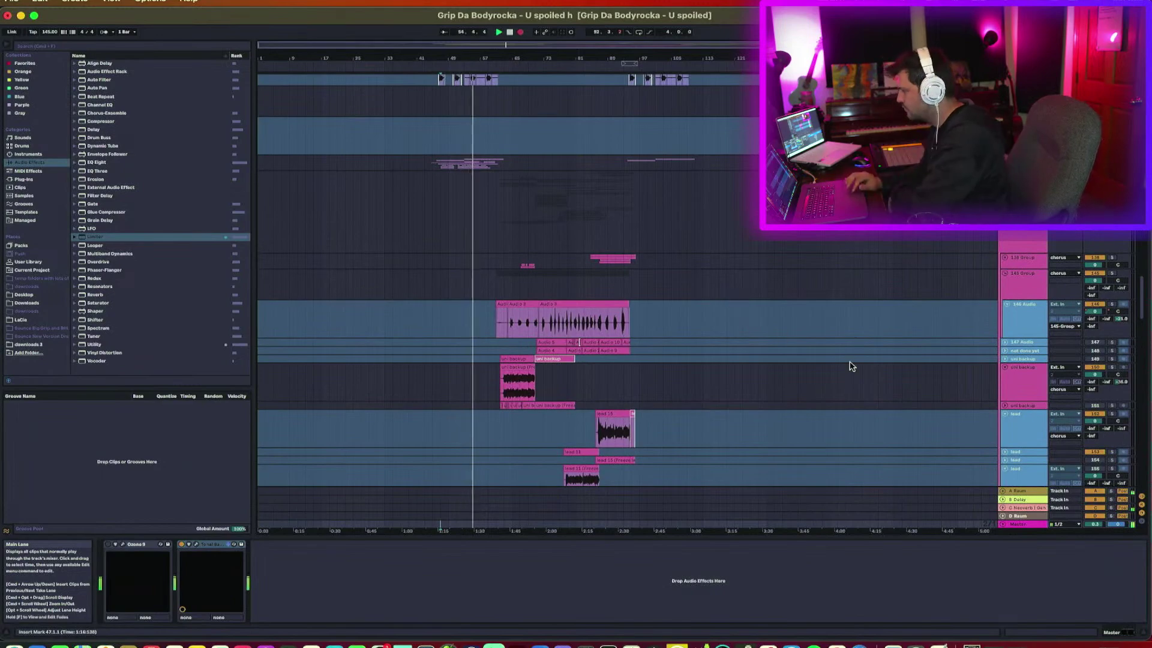
scroll(951, 396, down, 20)
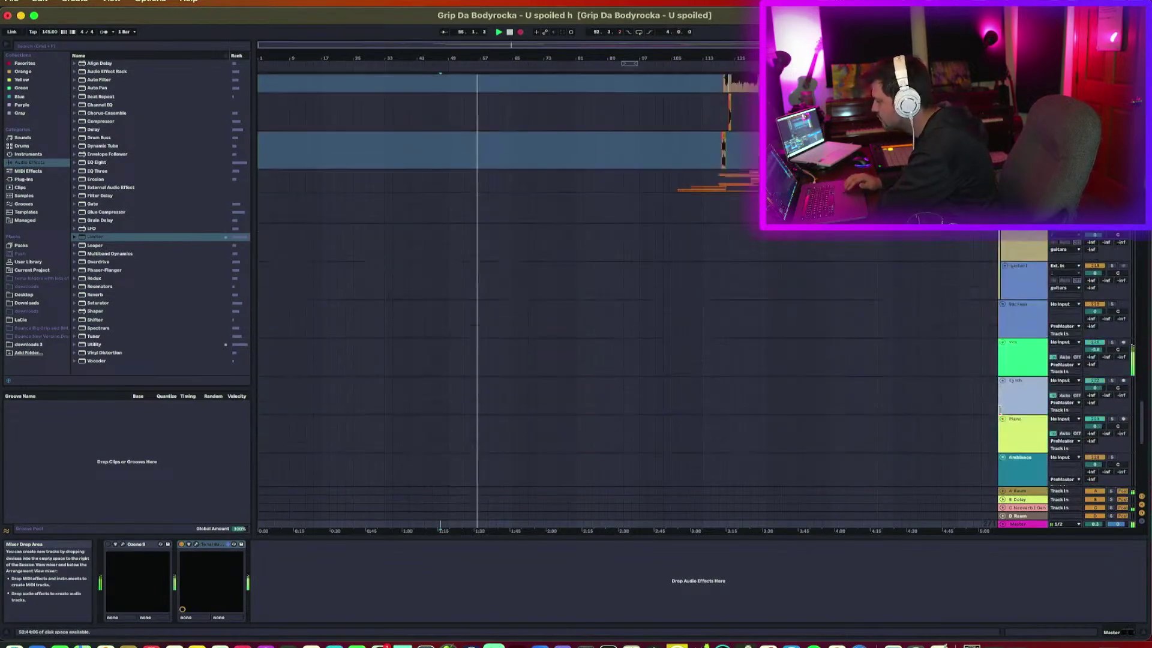
scroll(1000, 409, down, 8)
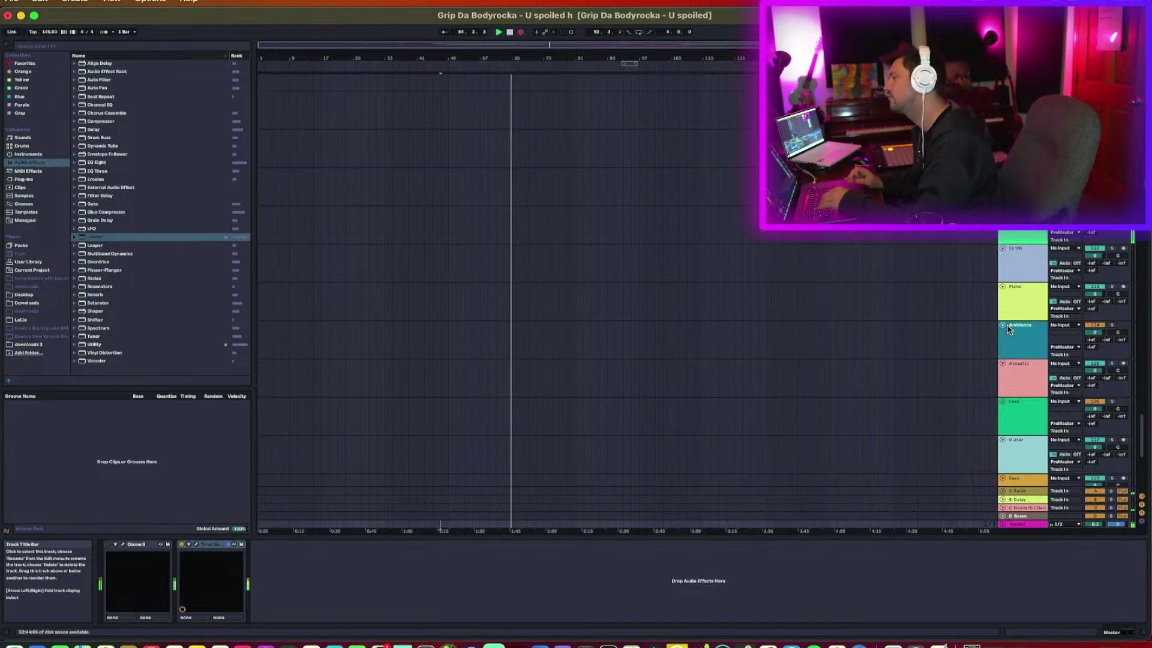
Stop the recording and play the song from bar 109, just before the bridge lead vocals.
scroll(729, 416, up, 10)
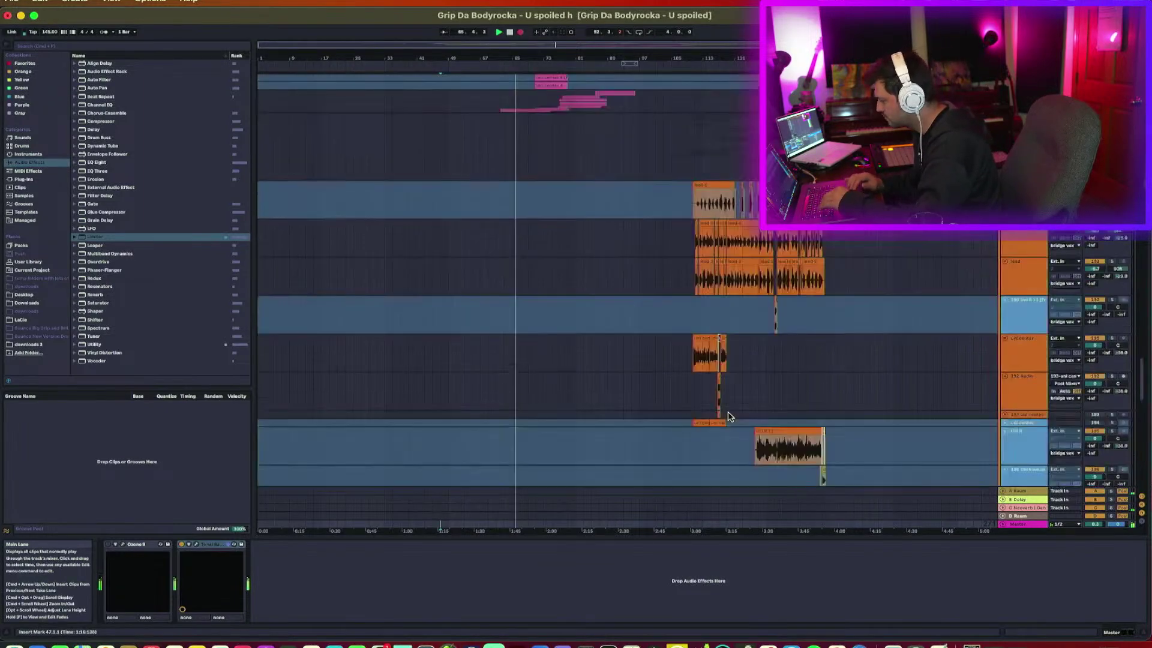
scroll(730, 416, up, 5)
click(688, 445)
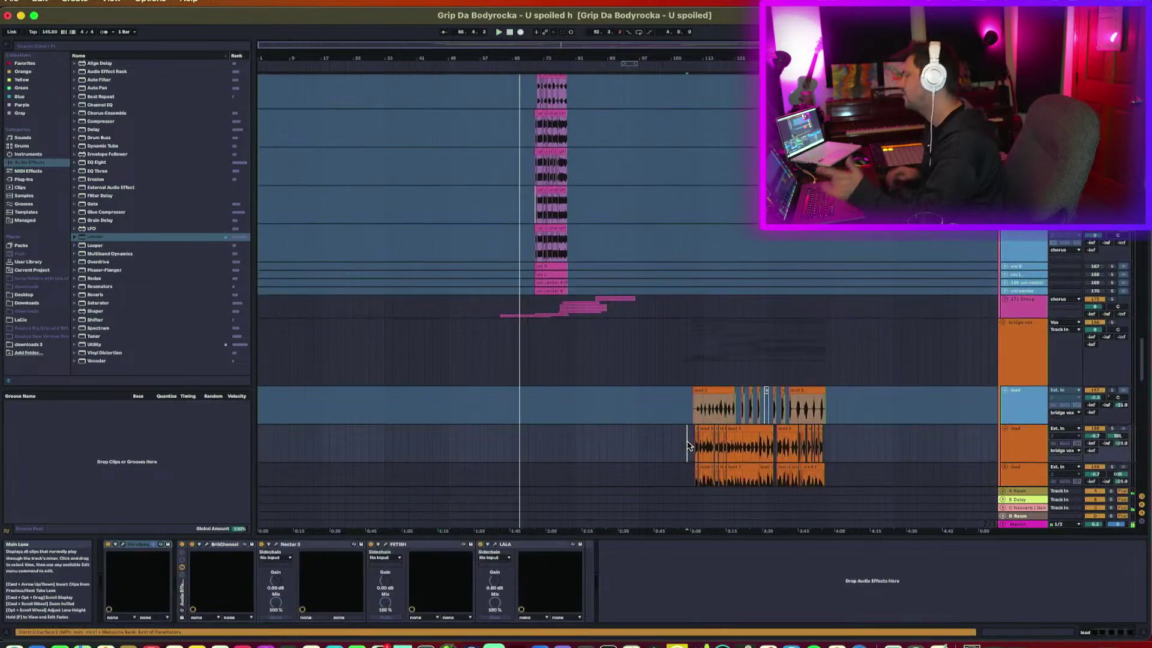
click(688, 445)
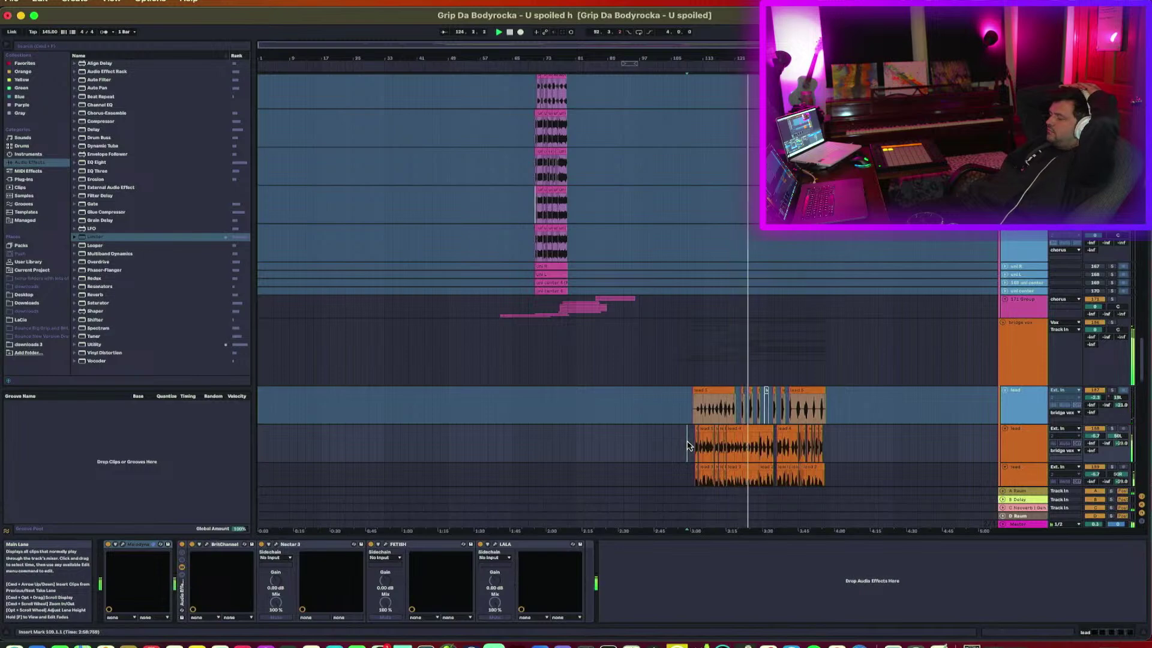
Deactivate and reactivate the Smart_Ivy 808 track during playback to compare the mix without and with it.
scroll(783, 345, up, 15)
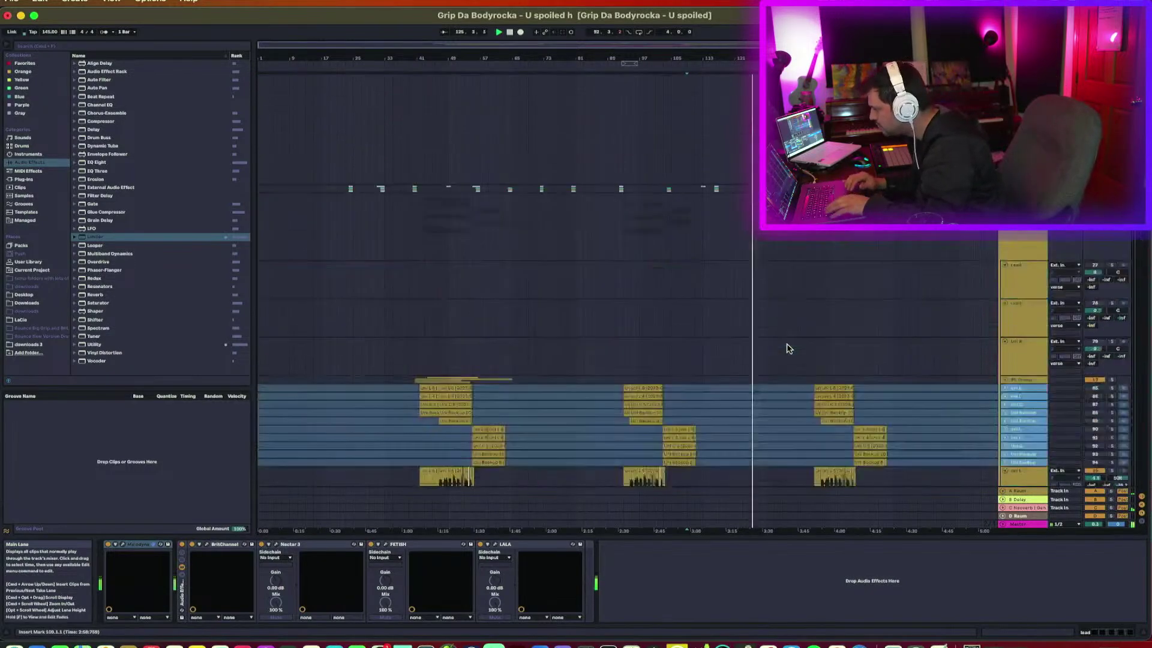
scroll(786, 345, up, 10)
click(1093, 293)
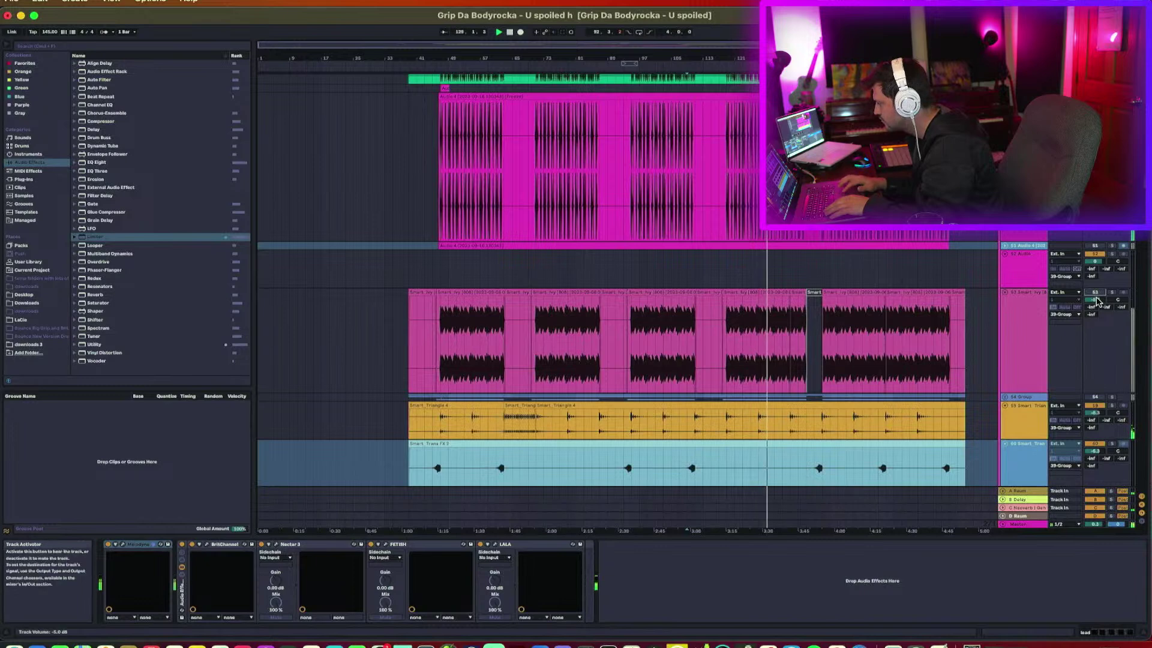
click(1095, 292)
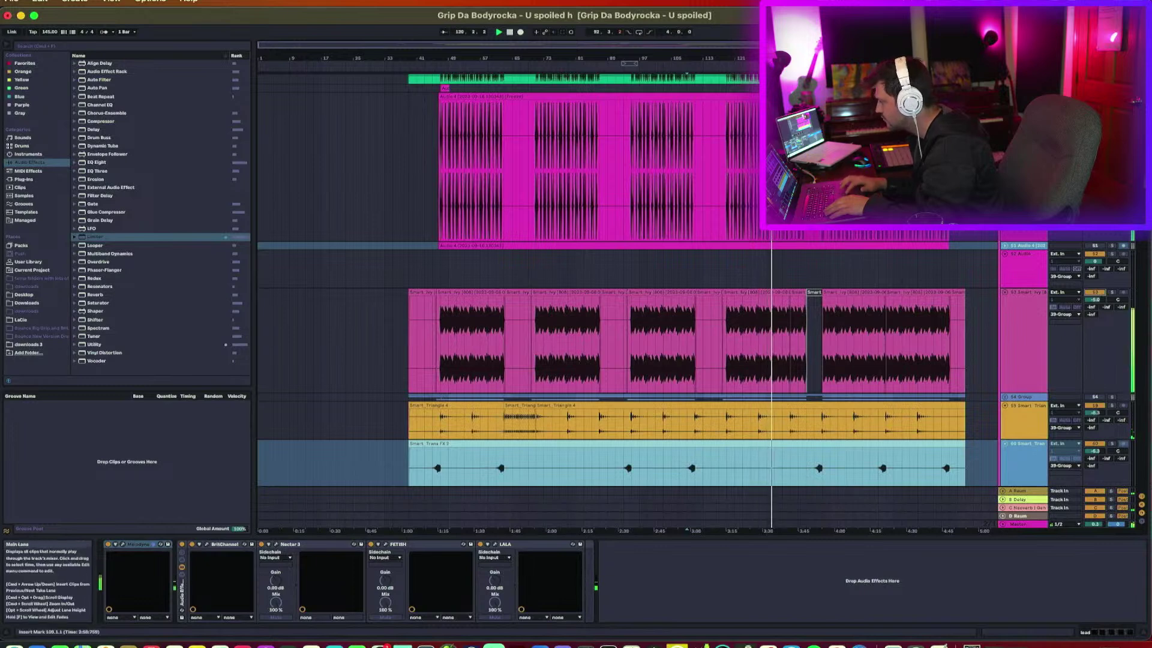
Stop playback, examine the equalizer curve in Neutron 4 on the Audio 4 kick, and hide the plug-in window.
click(276, 180)
key(space)
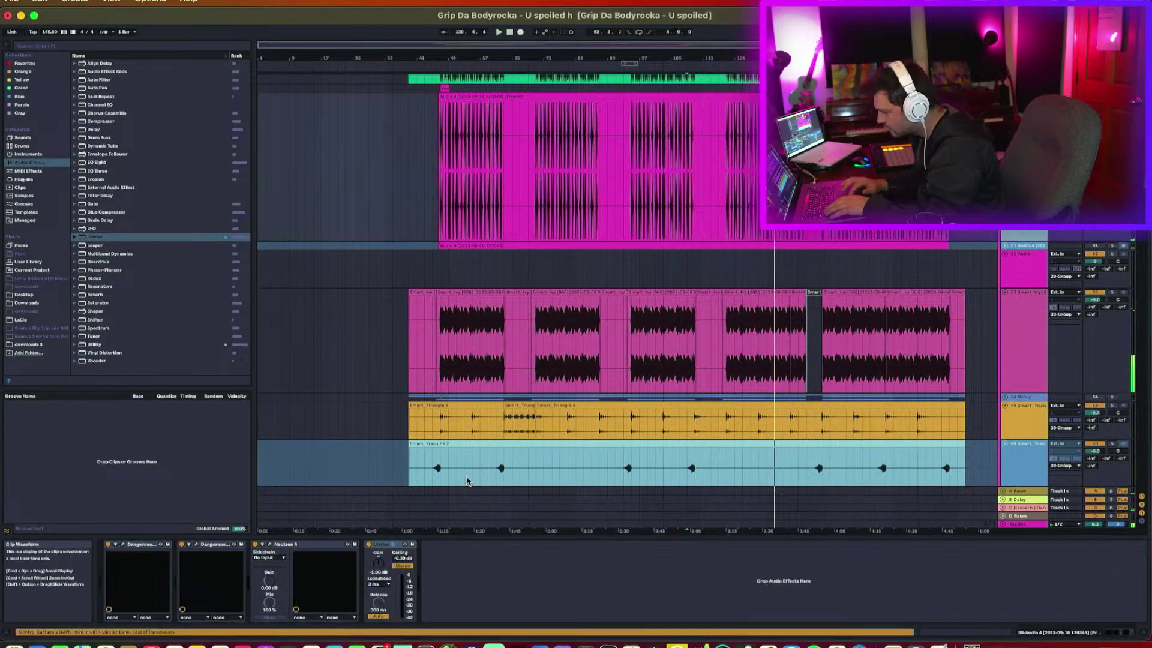
click(271, 546)
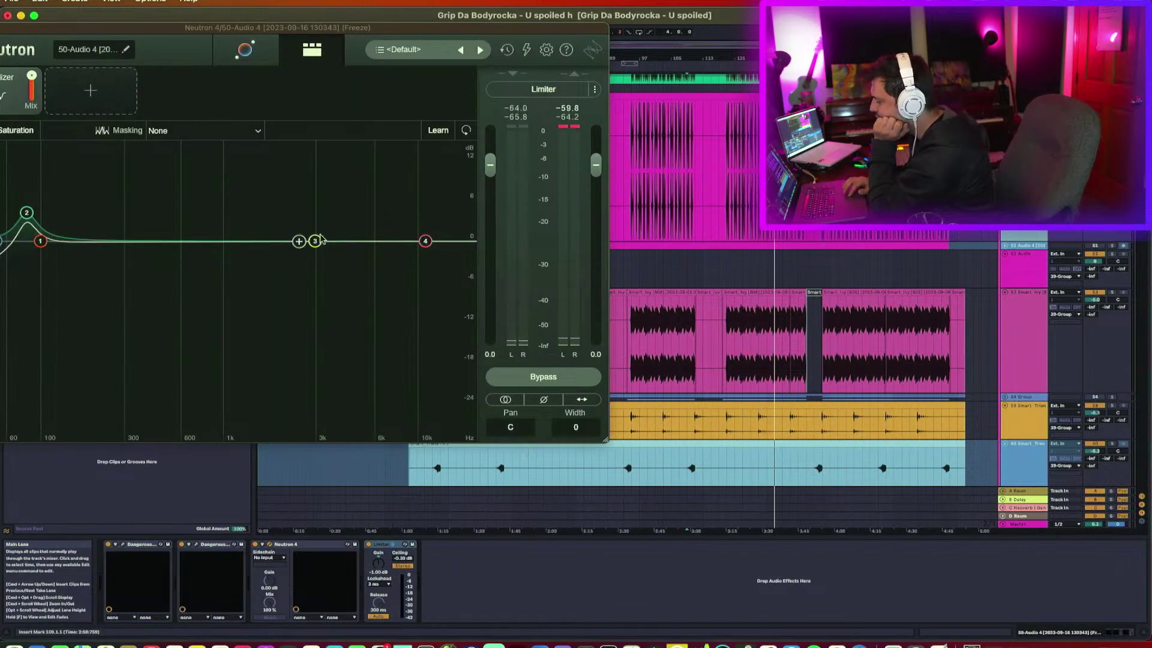
key(super+alt+p)
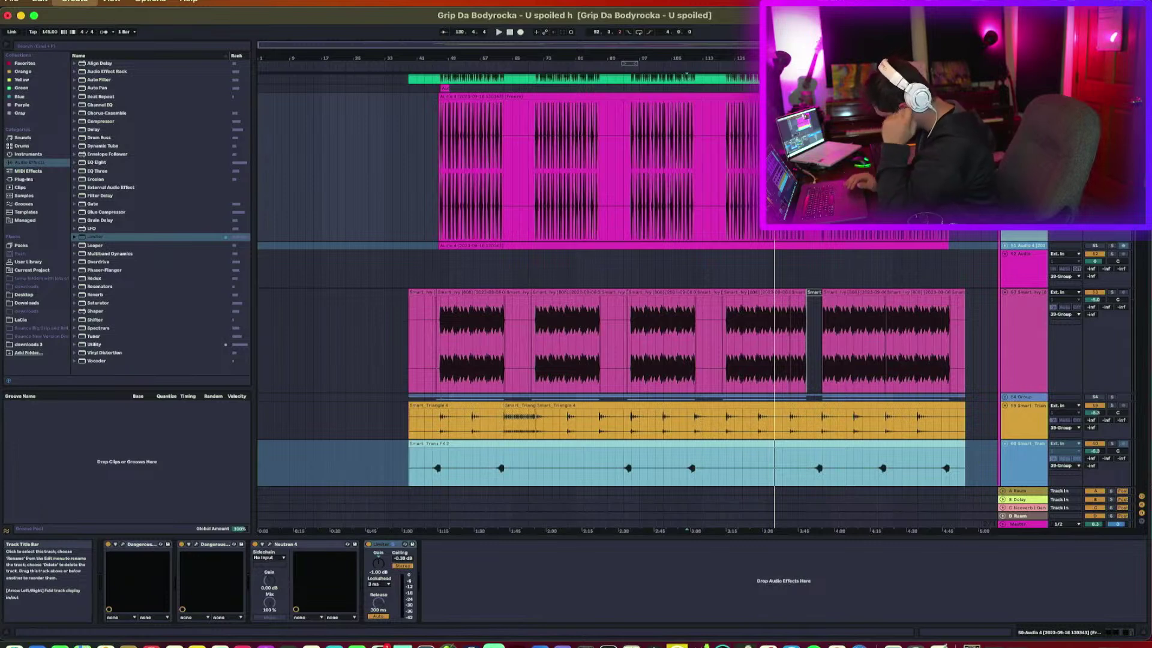
Insert a new MIDI track directly below the Audio 4 kick track, undoing the audio track inserted first.
key(super+t)
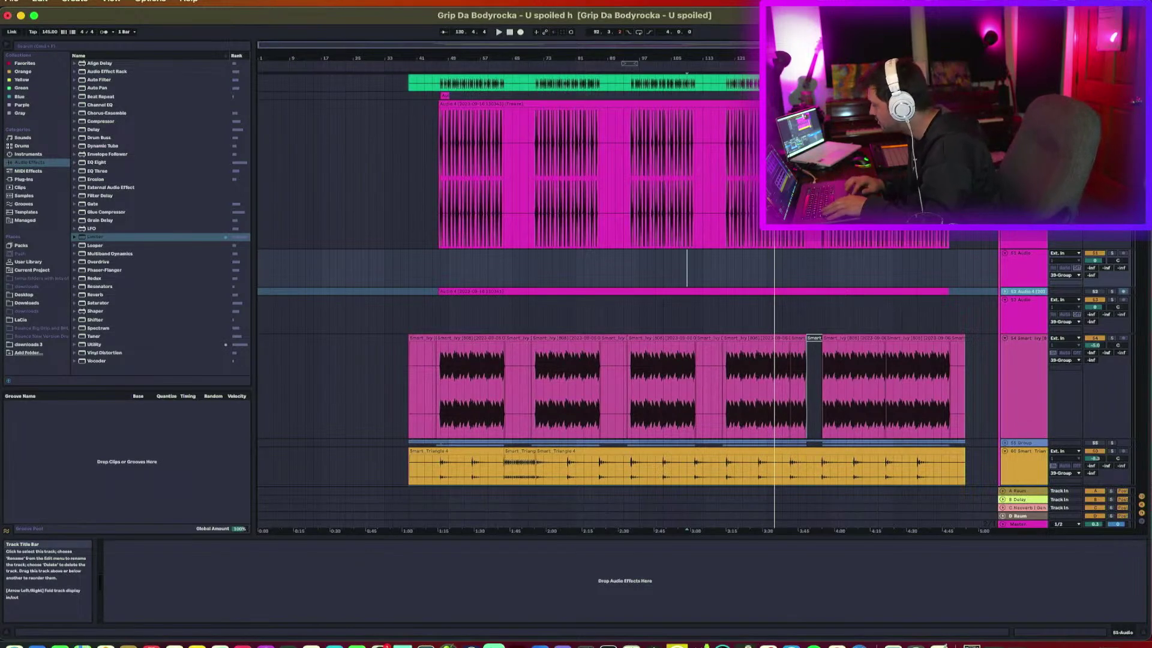
key(super+z)
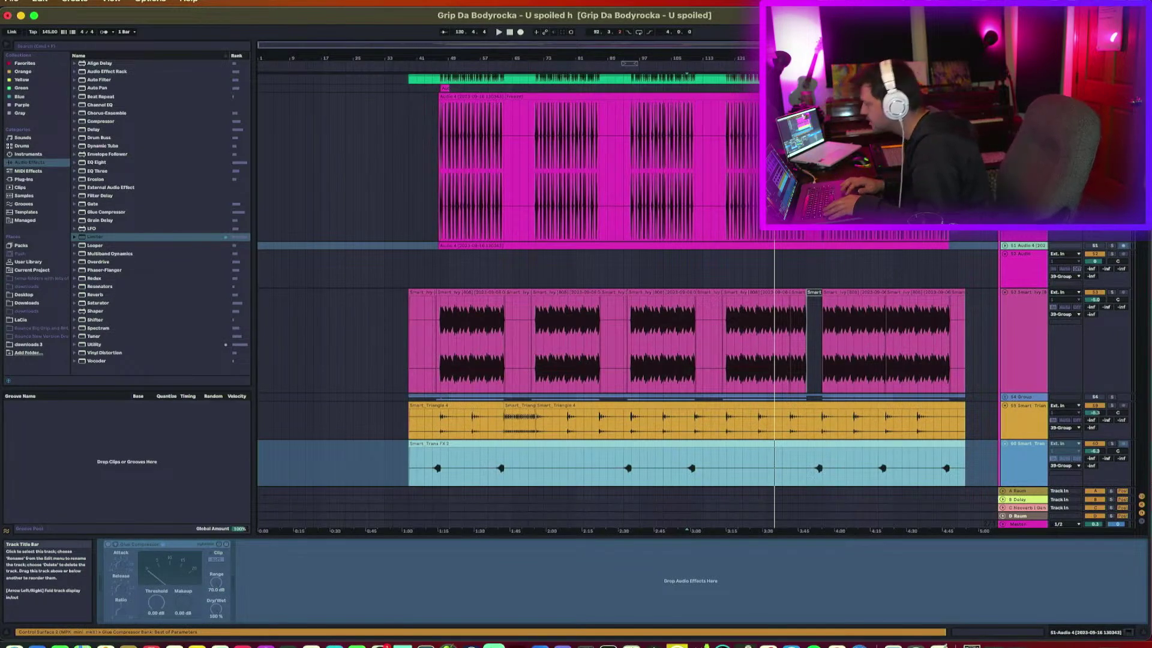
super+click(1023, 236)
key(super+t)
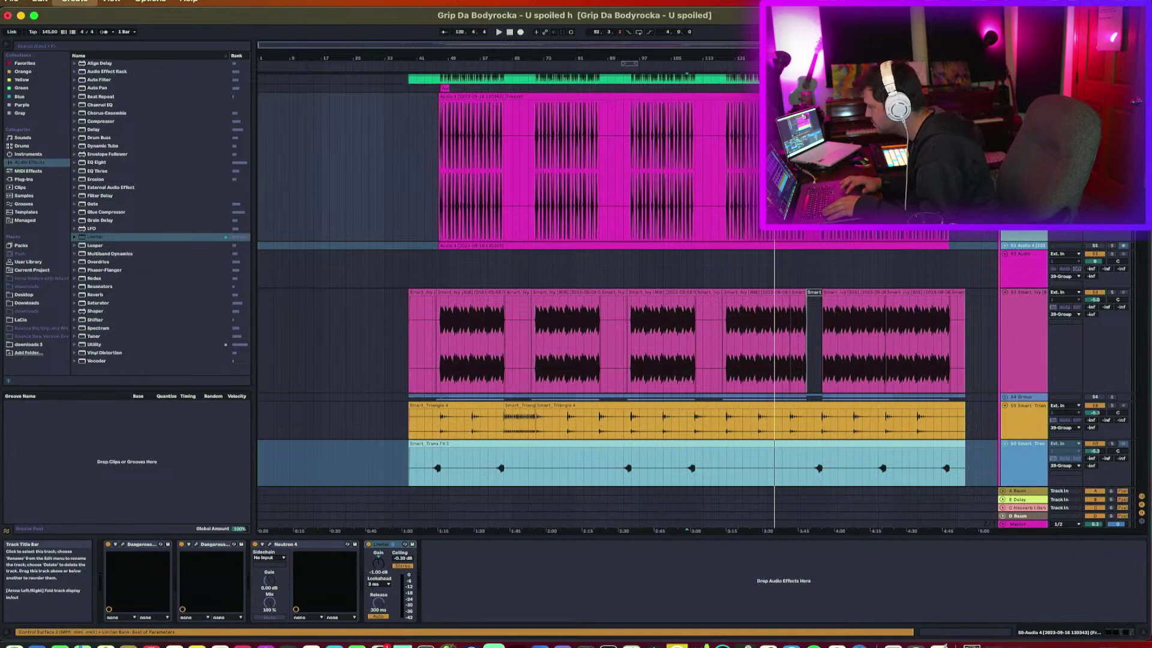
key(super+shift+t)
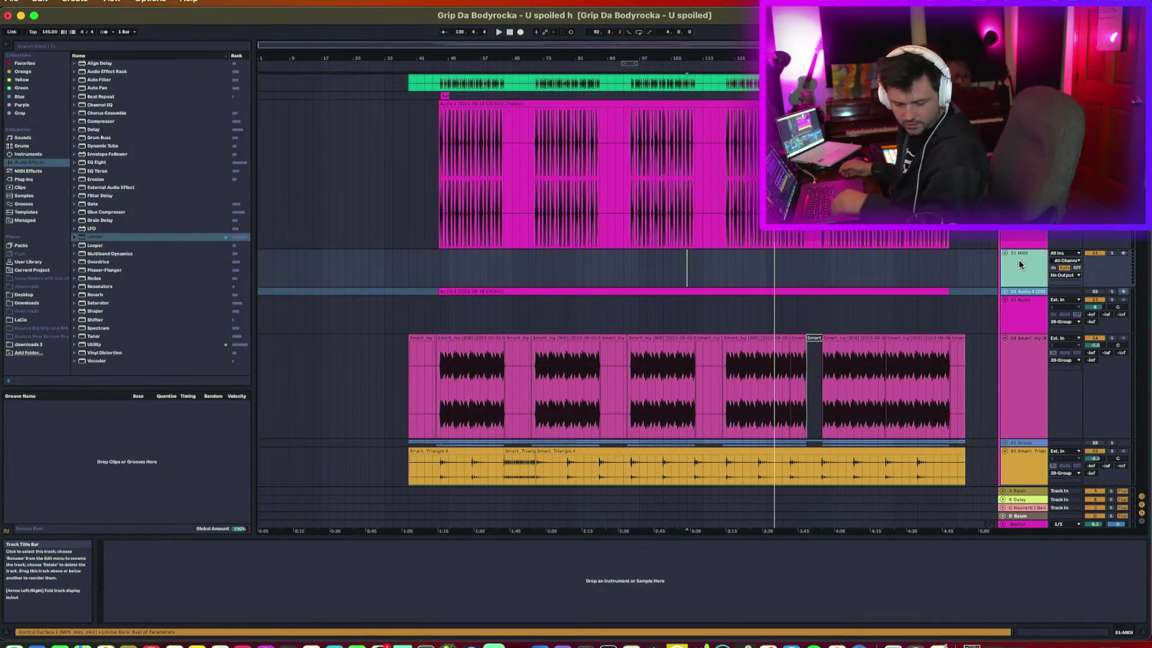
Duplicate the empty MIDI track below the kick to make three MIDI tracks, and load a Simpler instrument on each.
key(super+c)
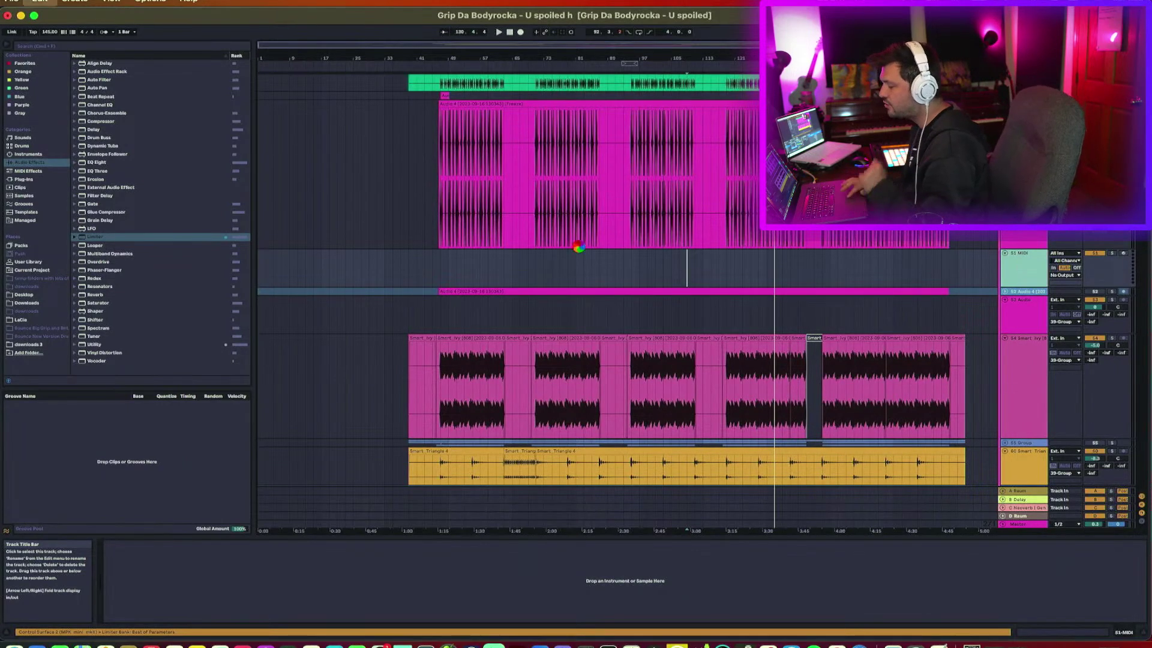
key(super+v)
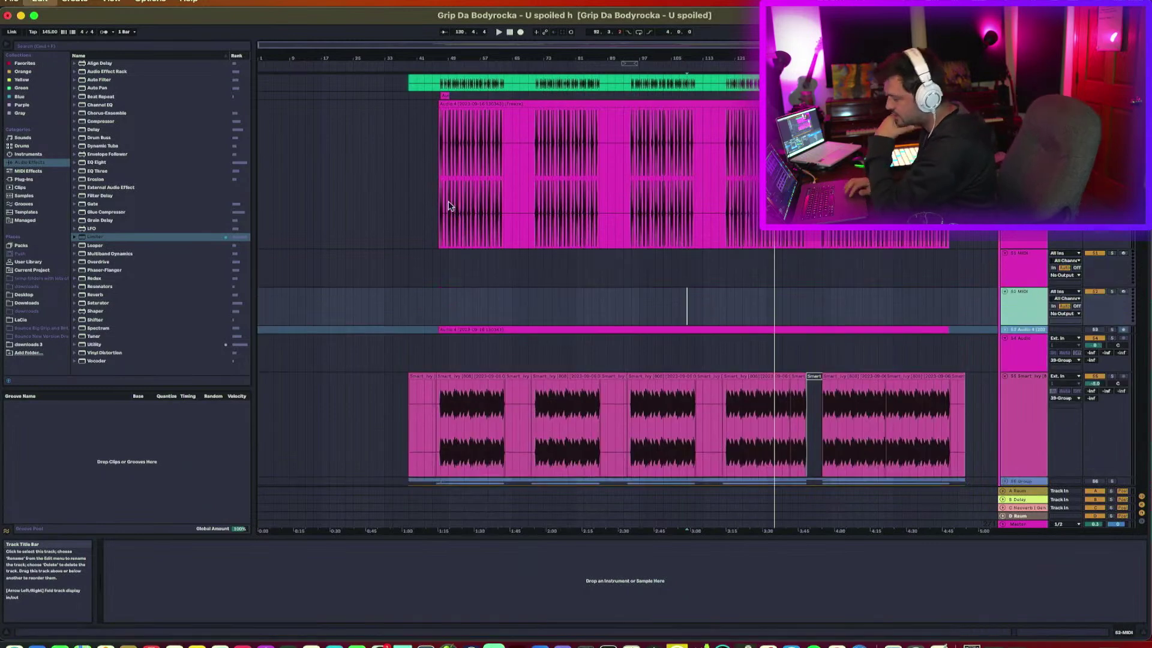
click(33, 154)
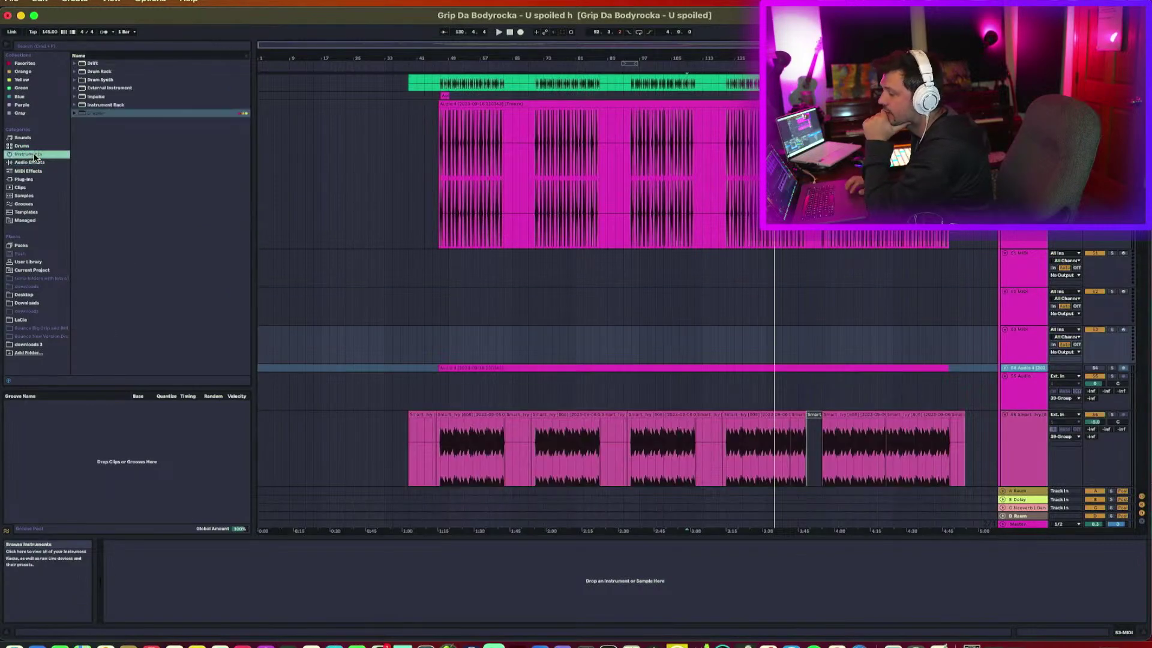
drag(93, 113, 474, 283)
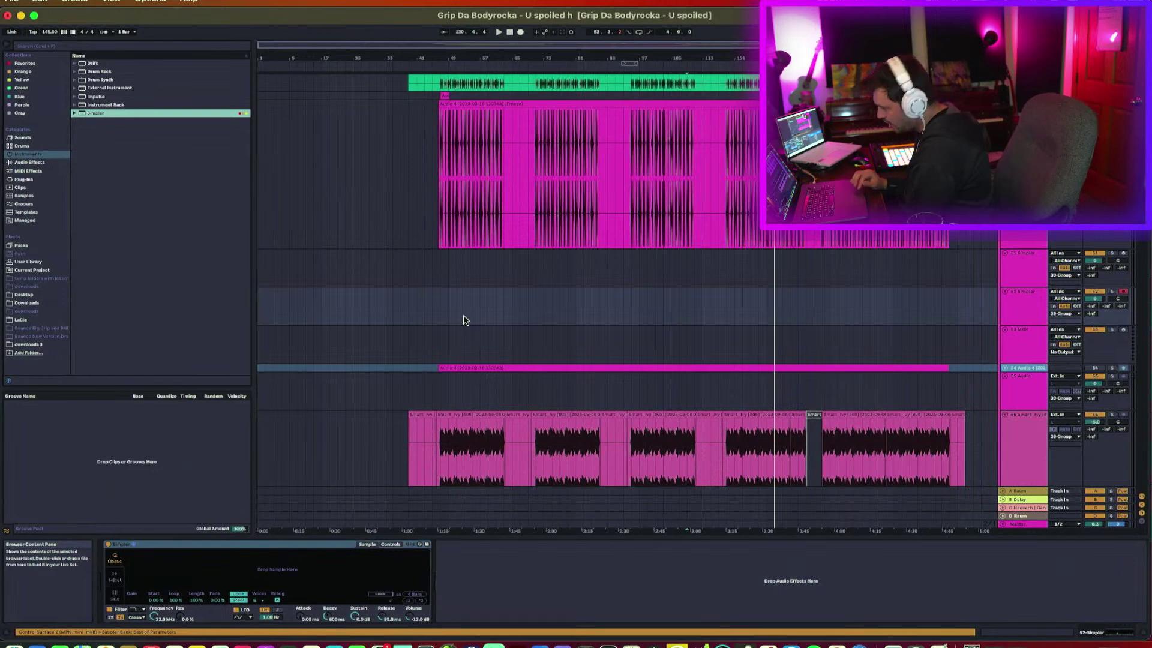
key(Down)
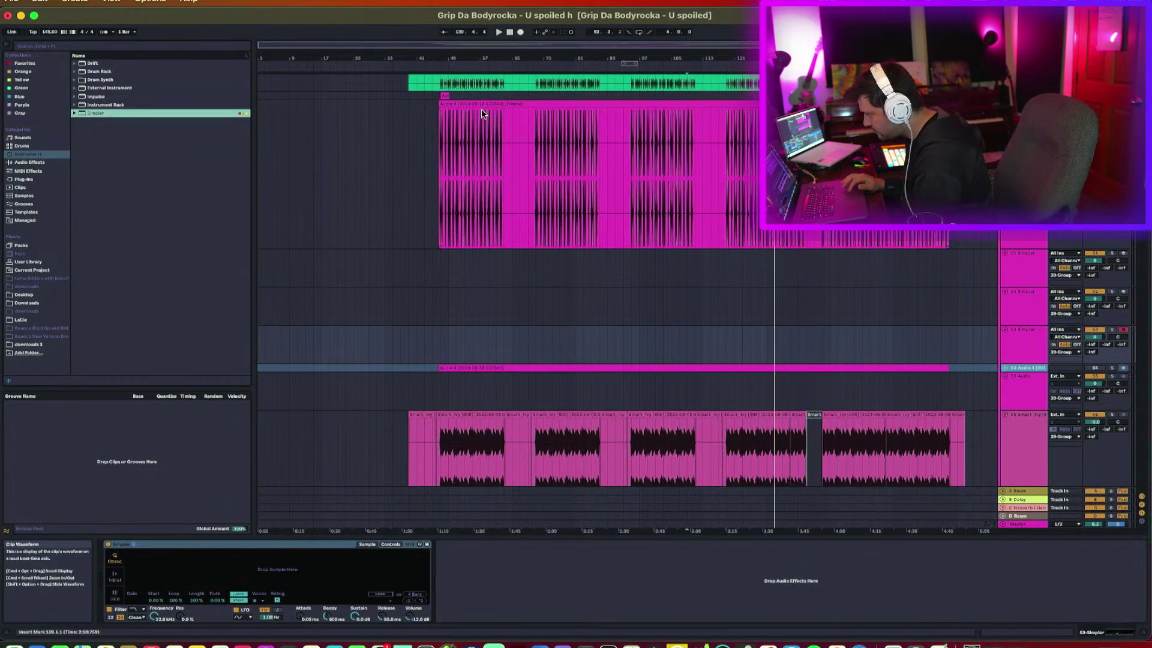
Insert a new audio track directly below the Audio 4 kick track, above the three Simpler tracks.
scroll(449, 143, up, 2)
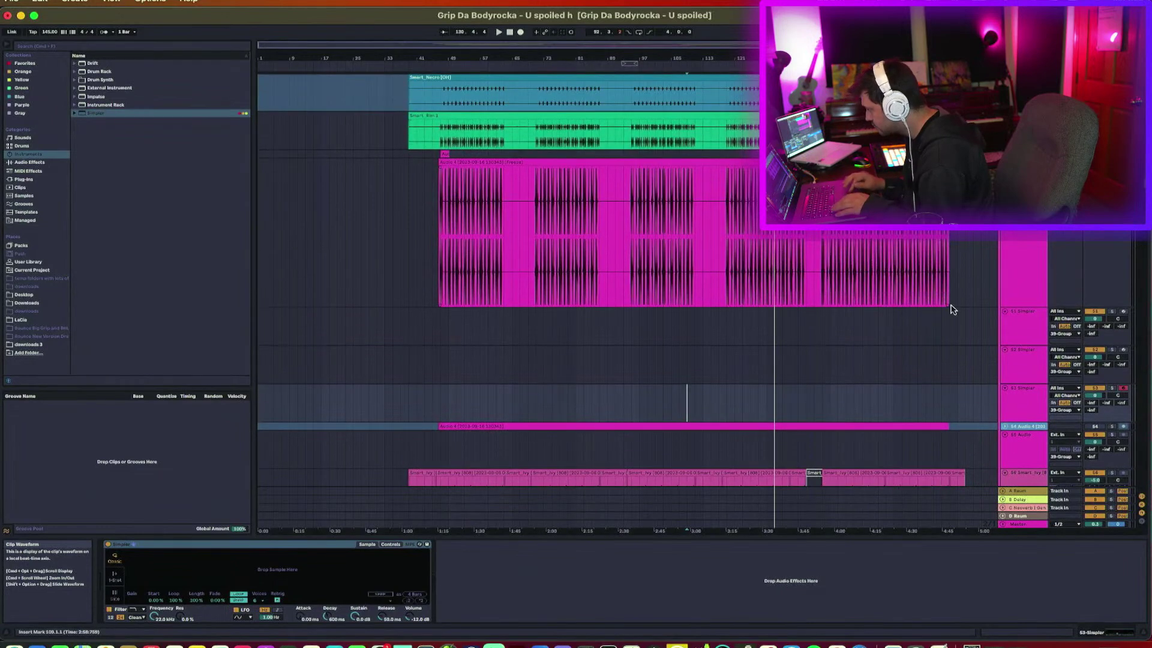
click(1023, 163)
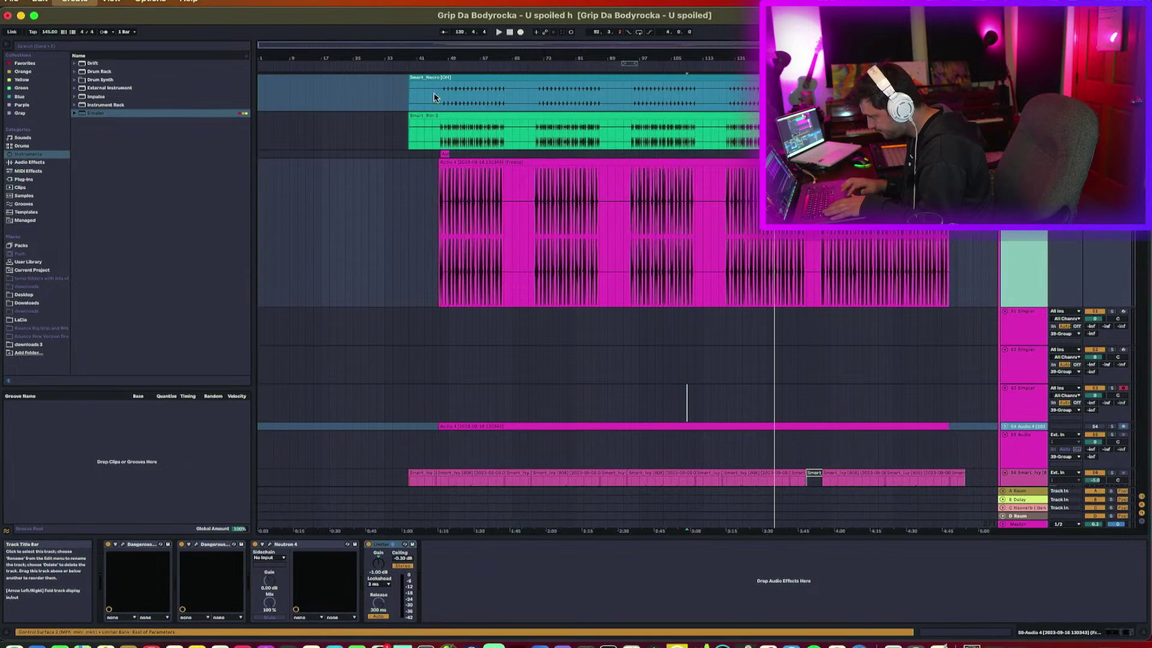
key(super+t)
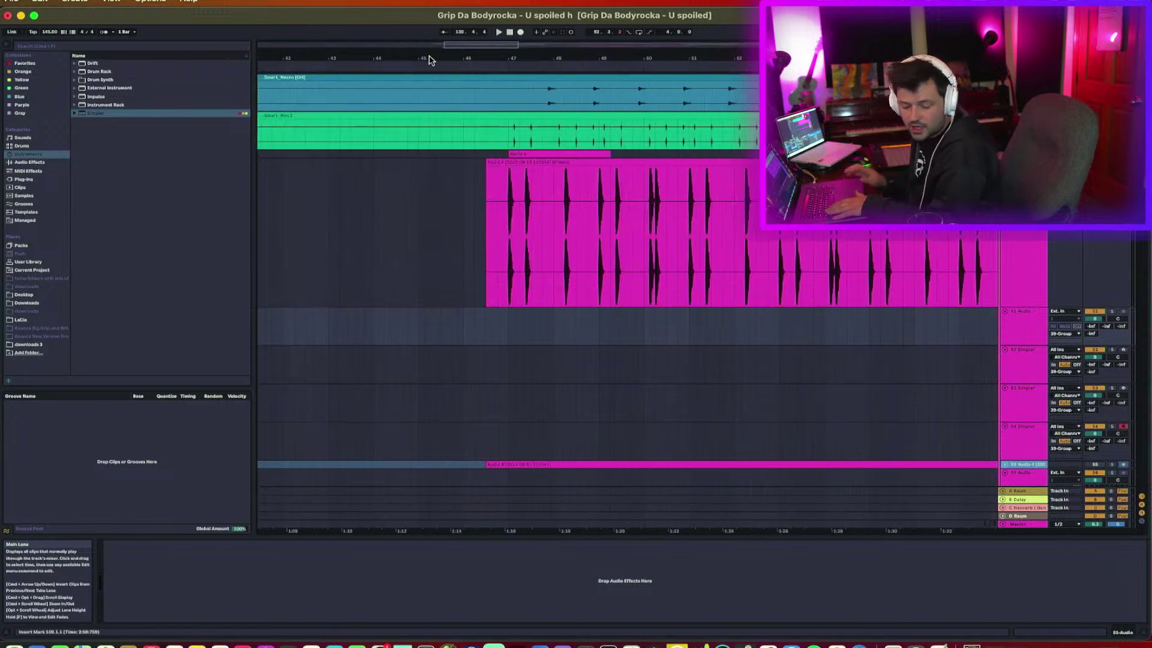
Split the first kick hit at bar 47 out of the frozen Audio 4 clip and consolidate it into its own clip.
drag(483, 58, 483, 108)
drag(684, 58, 680, 55)
click(571, 207)
scroll(571, 207, right, 5)
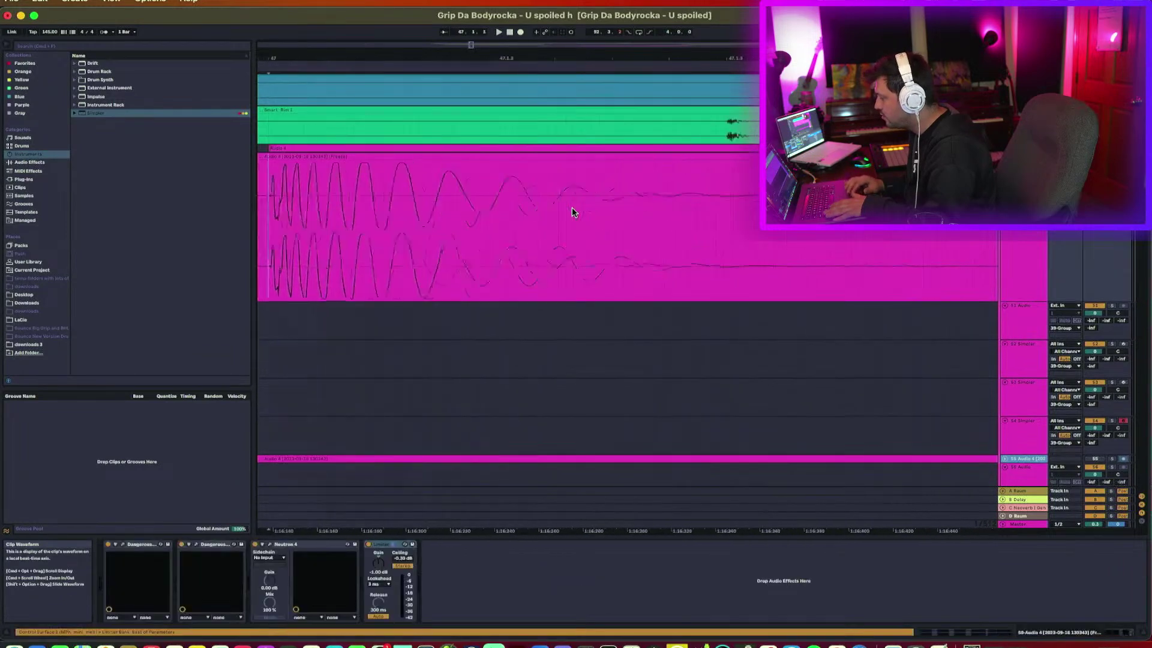
shift+click(624, 243)
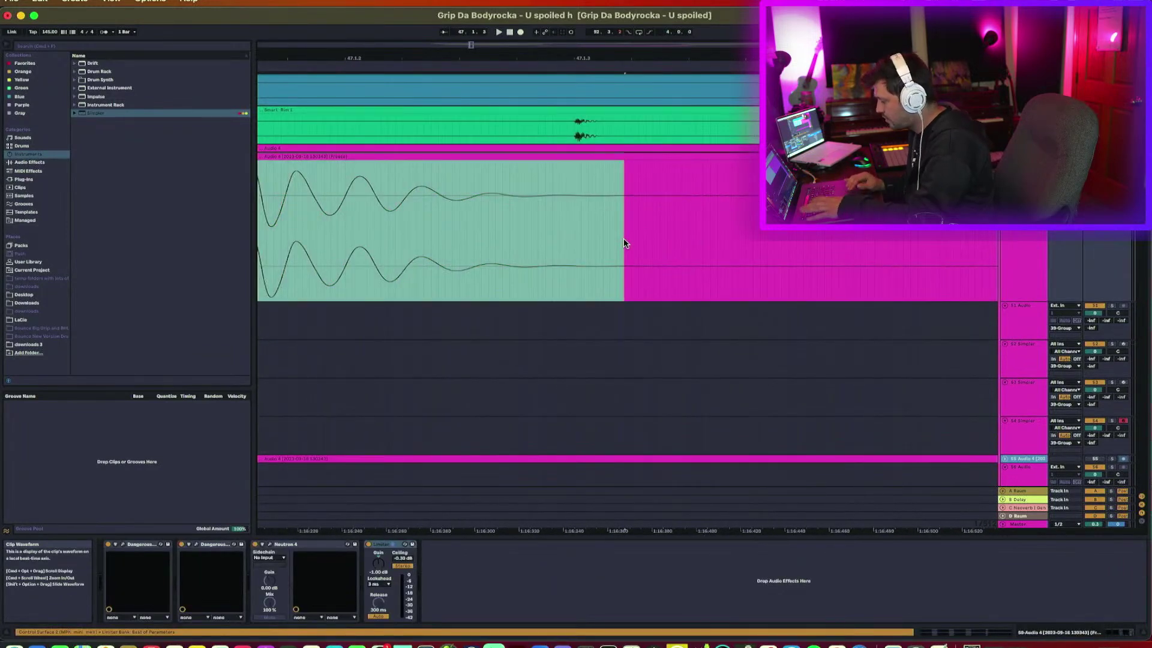
key(super+e)
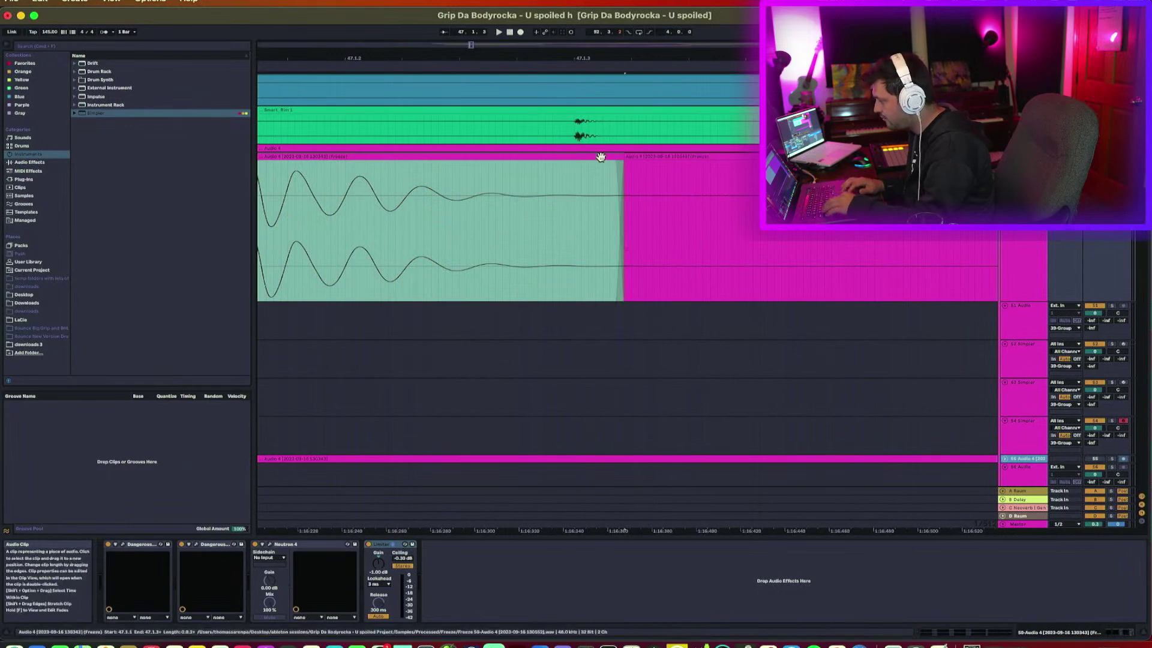
key(super+j)
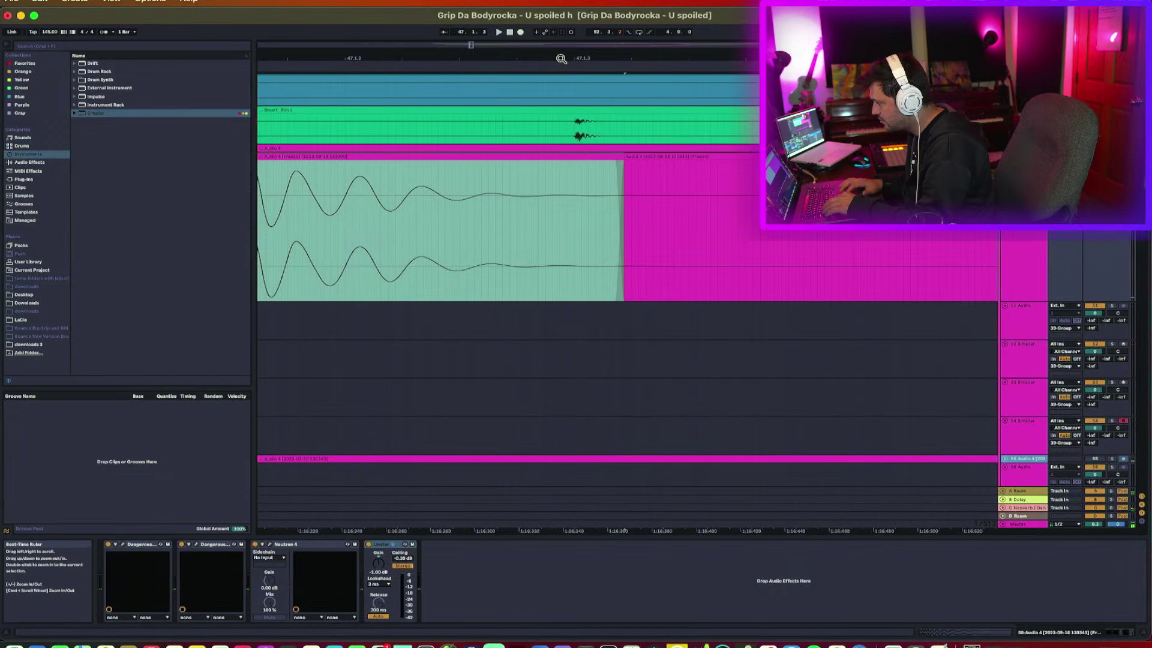
Copy the isolated kick clip to the empty audio track below and extend the original frozen clip back over its splits.
drag(561, 60, 559, 42)
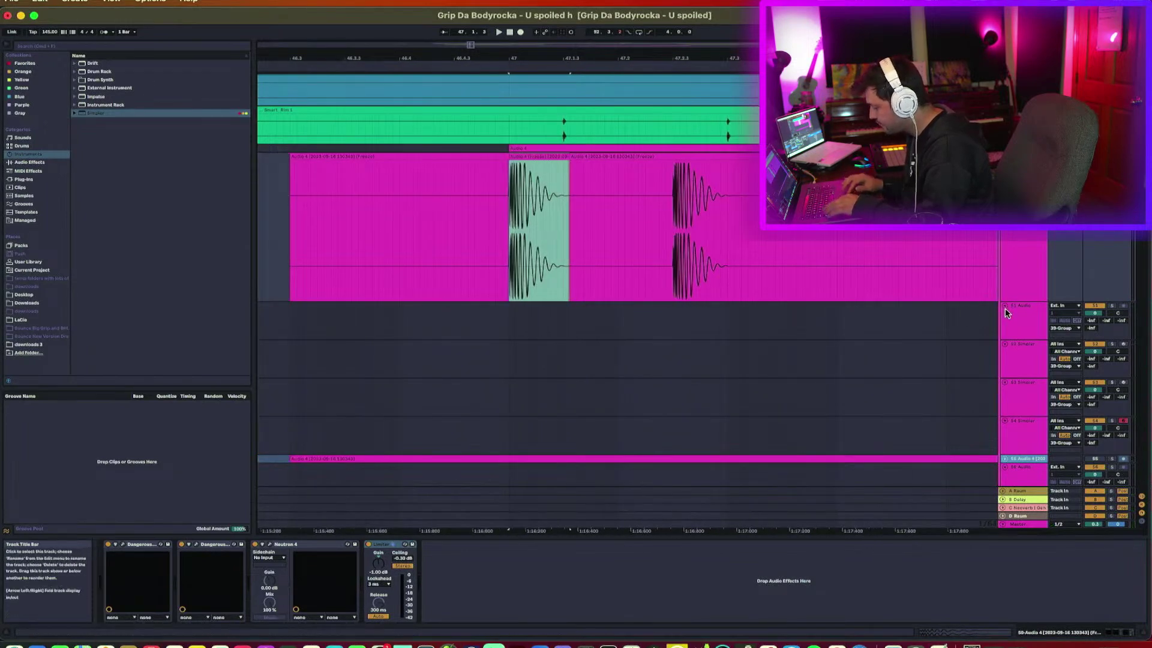
click(11, 1)
mouse_move(40, 1)
click(604, 252)
click(1023, 318)
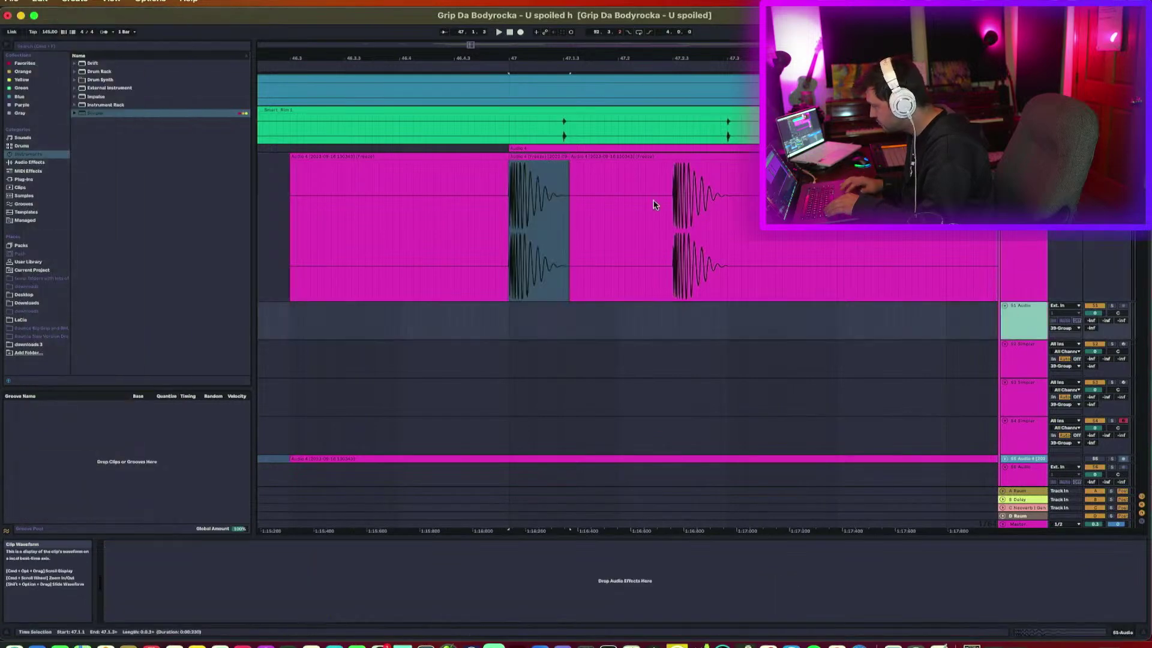
drag(546, 157, 546, 318)
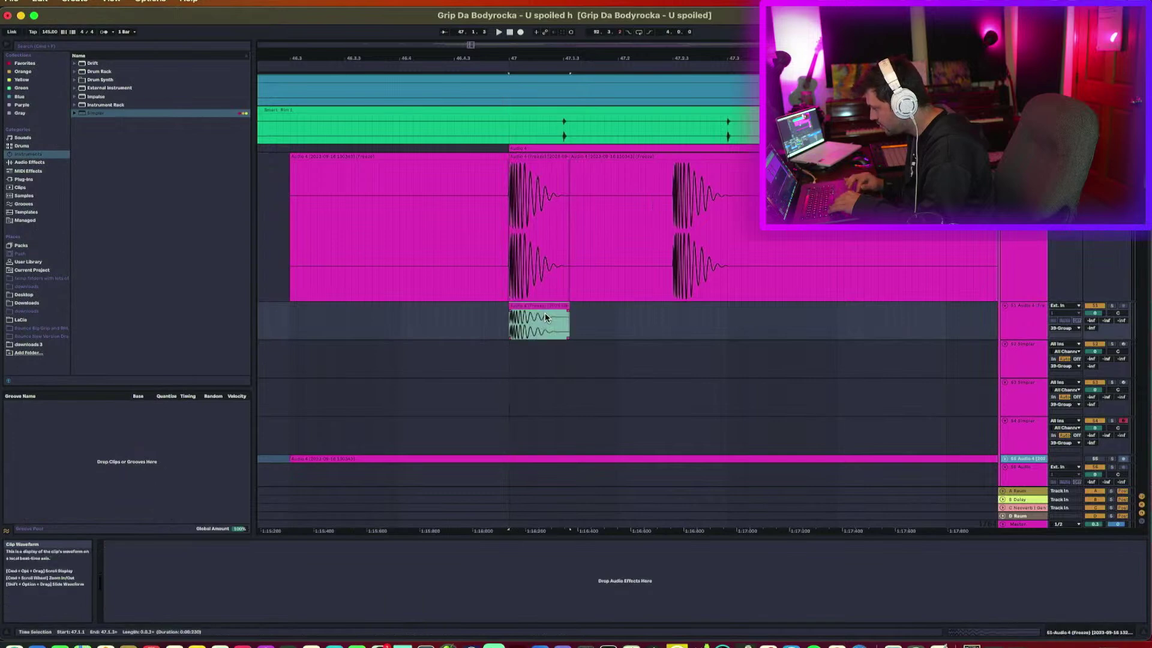
click(586, 154)
drag(510, 157, 280, 154)
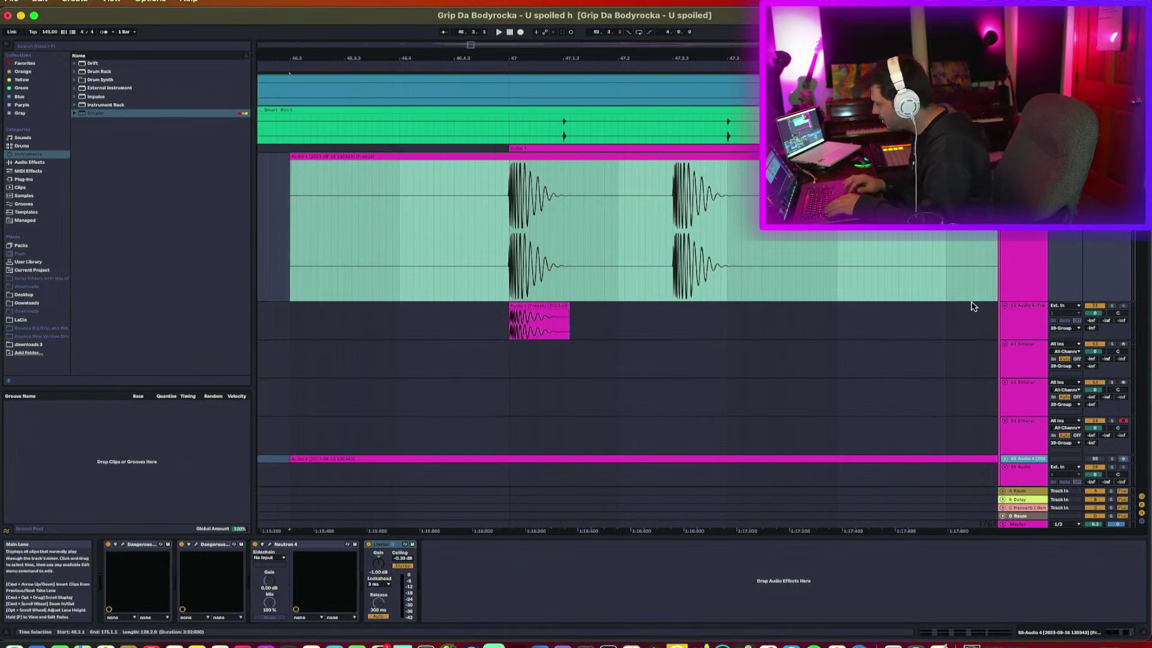
Run Collect All and Save, including files from elsewhere, other projects, the User Library and Factory Packs.
click(995, 324)
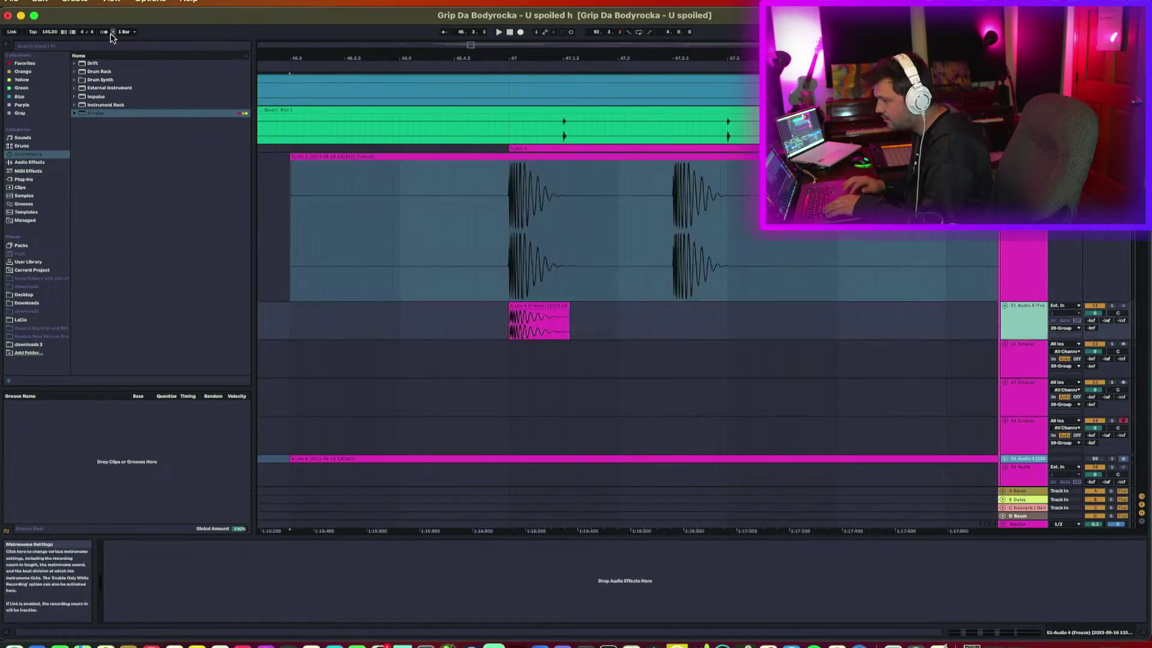
click(12, 1)
click(105, 167)
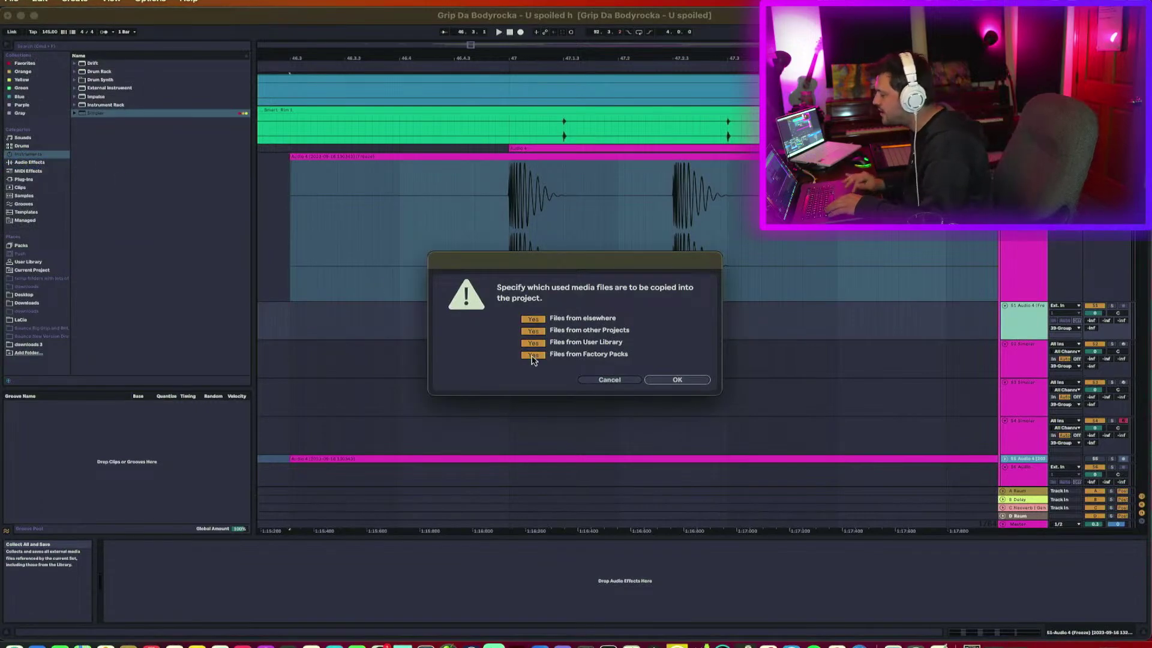
click(692, 379)
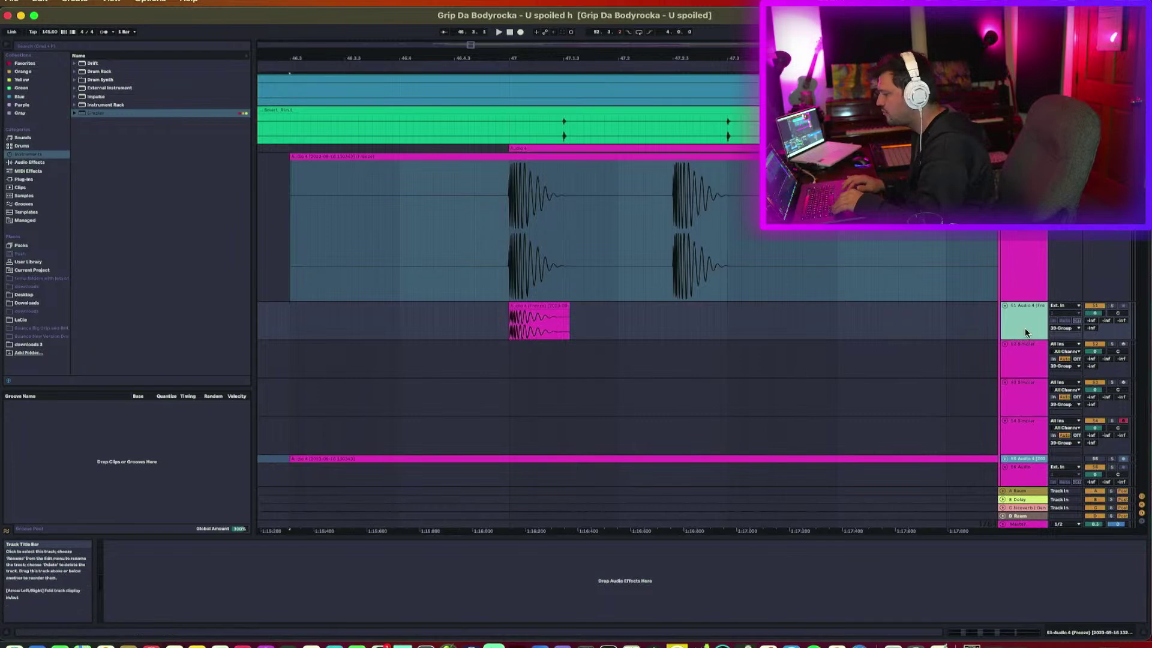
Load the isolated kick clip as the sample in each of the three empty Simpler tracks.
scroll(1017, 375, down, 2)
click(1023, 399)
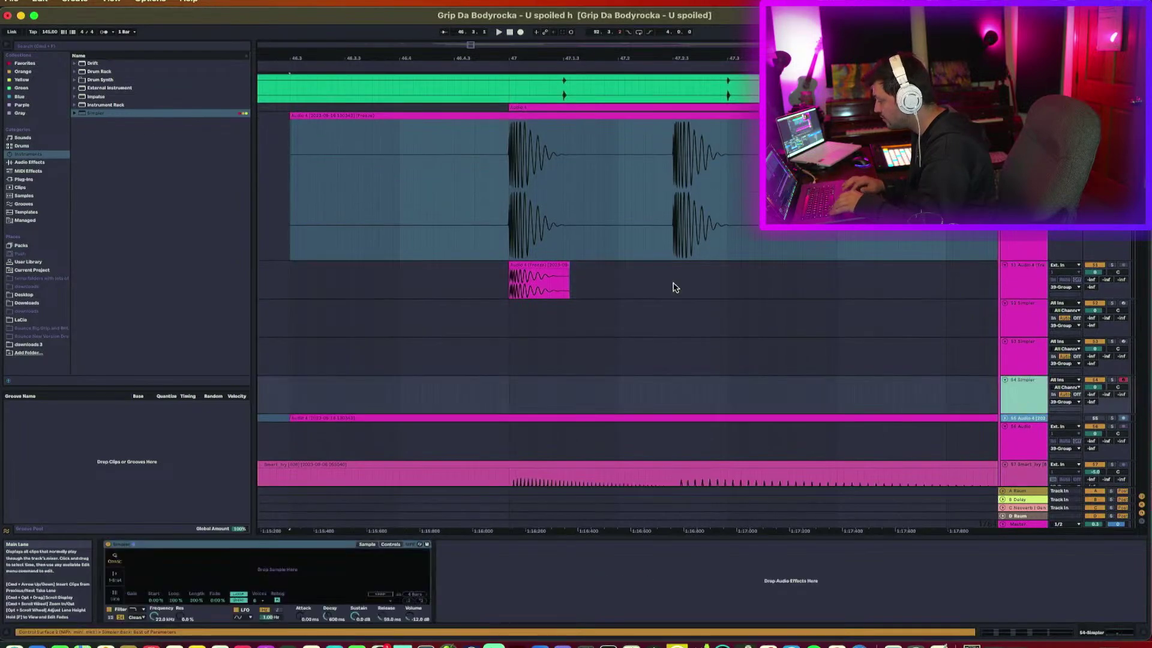
click(542, 268)
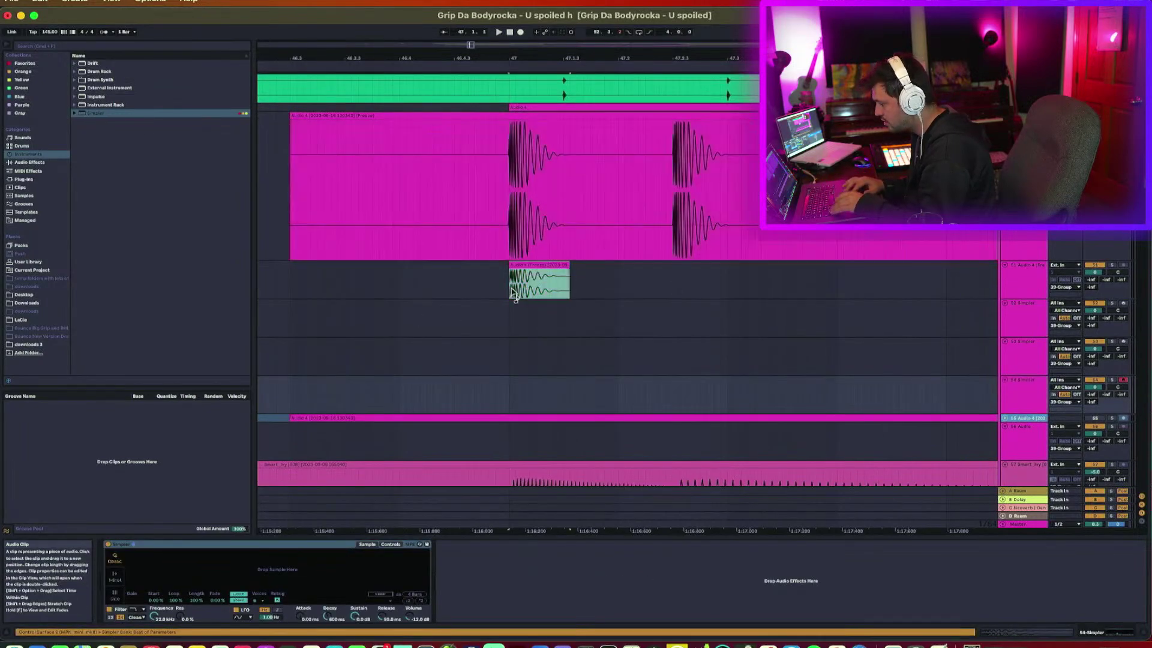
drag(294, 585, 294, 585)
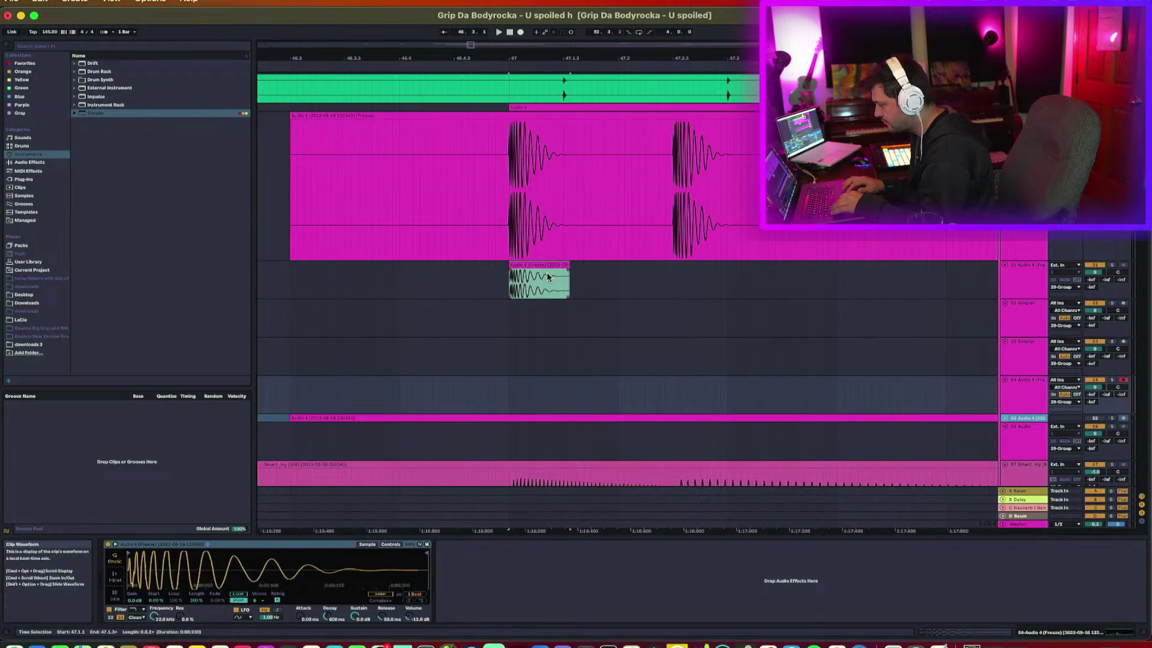
click(1033, 355)
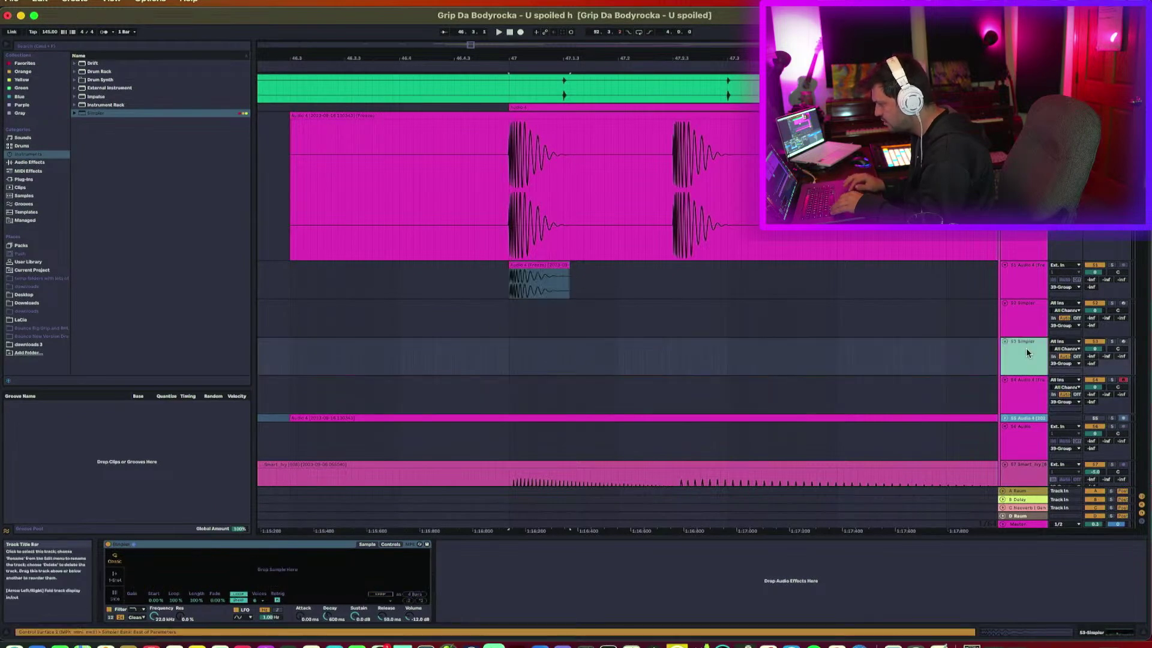
drag(549, 274, 298, 565)
click(1008, 333)
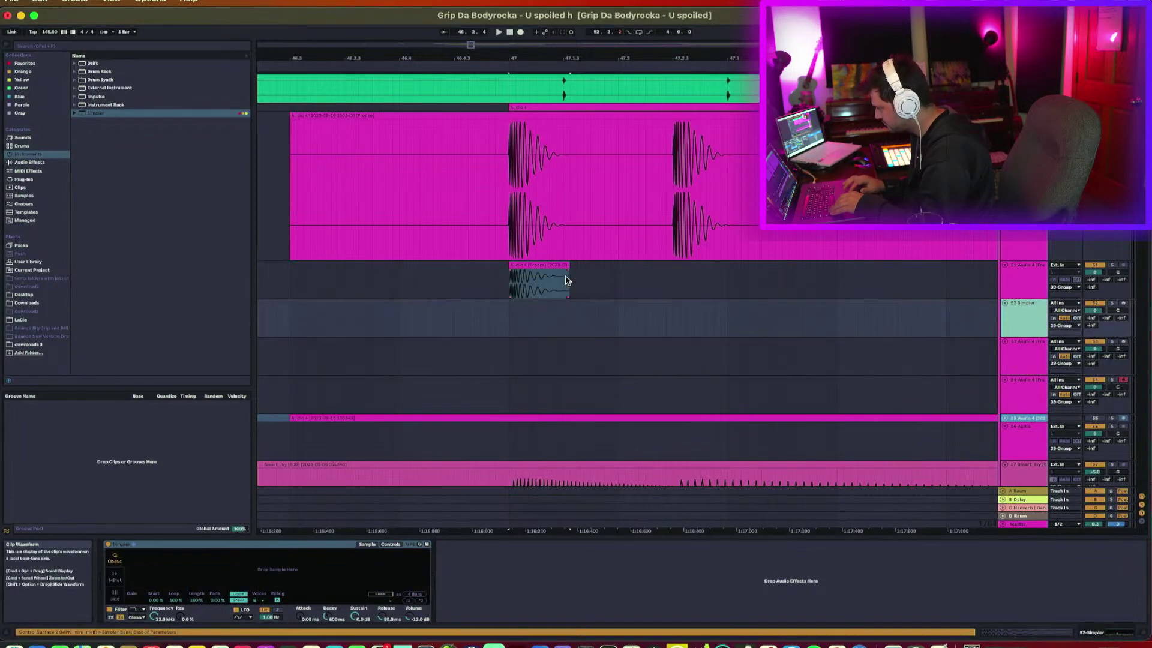
click(549, 265)
drag(549, 264, 237, 560)
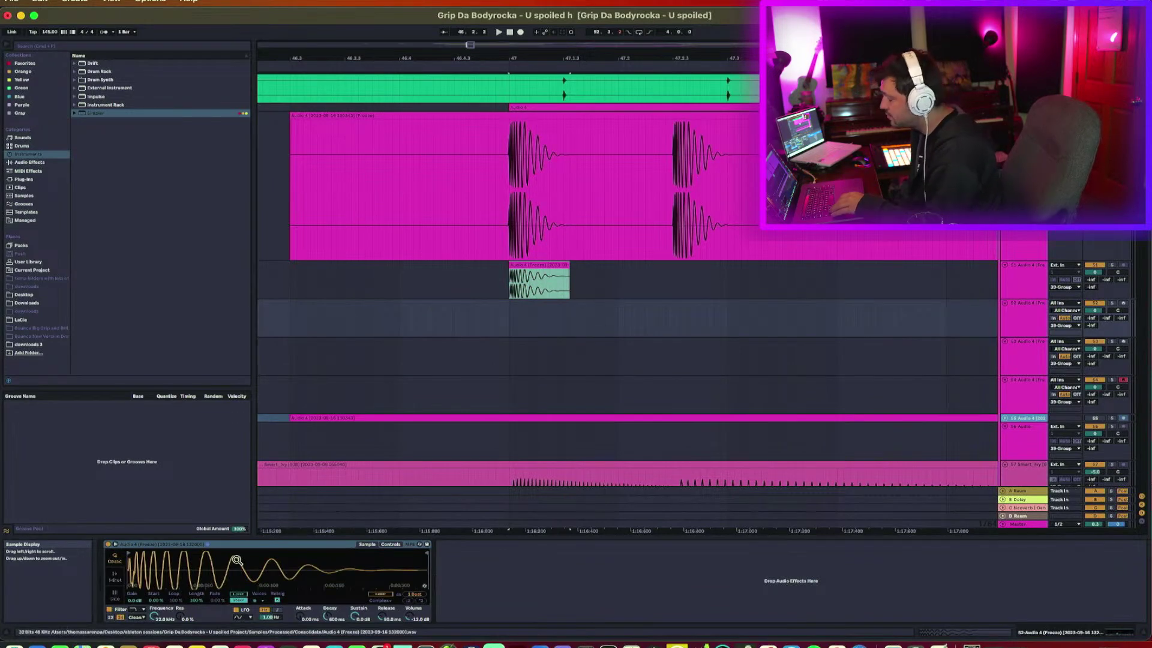
Fold the audio track that holds the isolated kick clip.
click(562, 265)
click(1004, 265)
click(1023, 266)
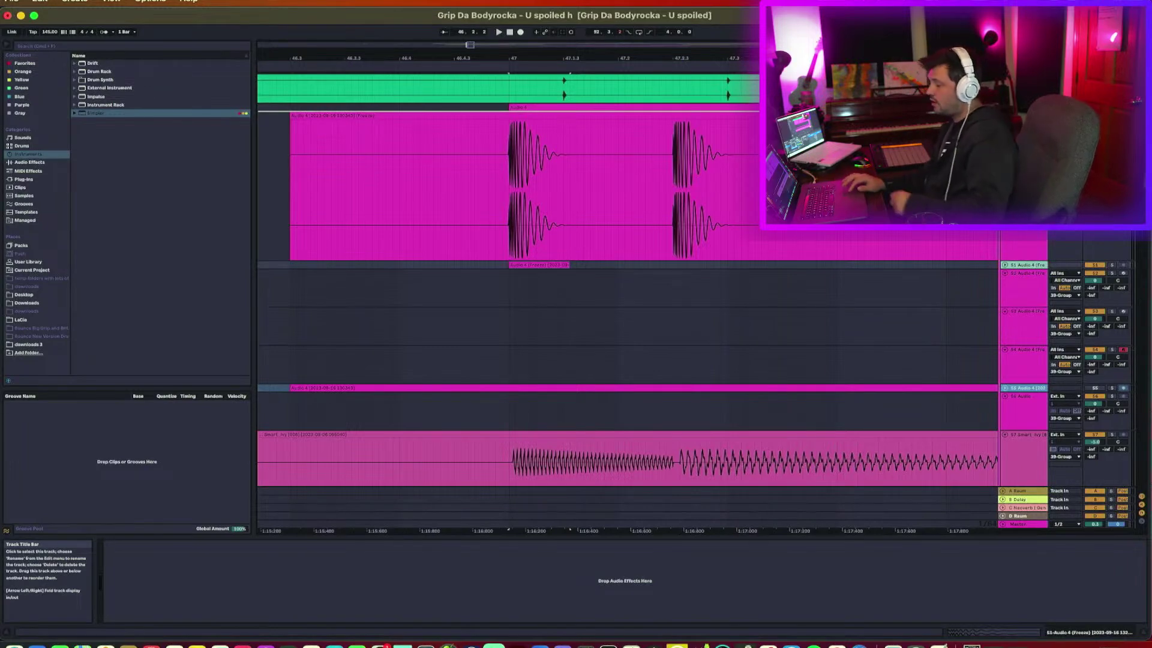
Convert the full-length frozen kick clip to a MIDI clip on the first Simpler track below it.
drag(606, 60, 605, 144)
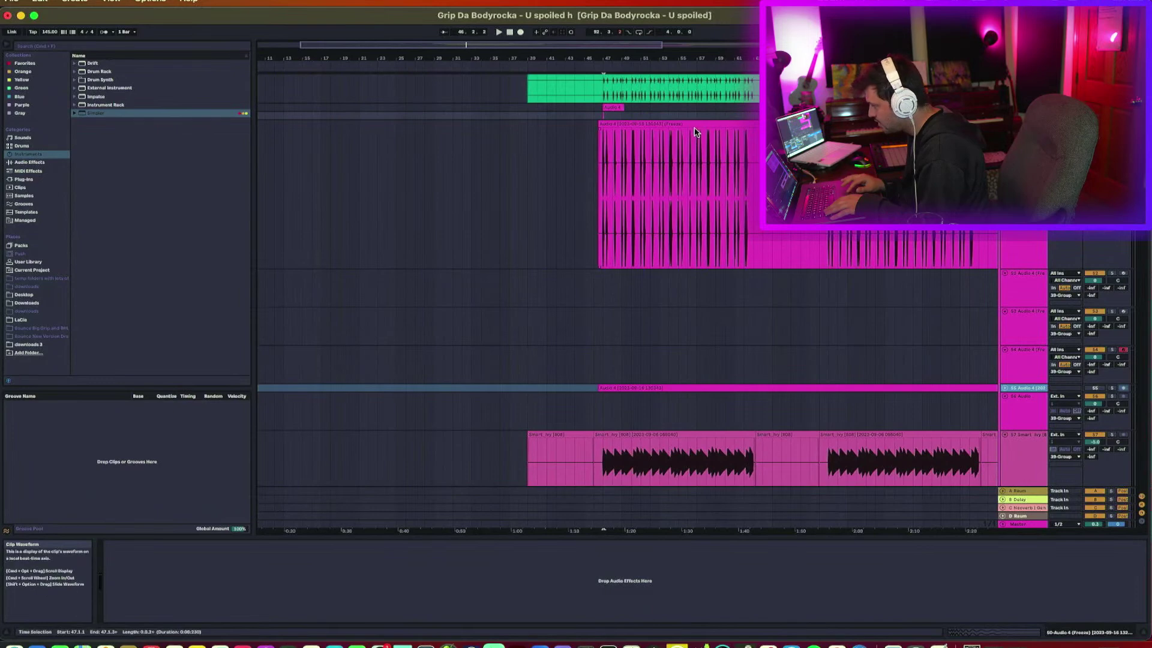
click(697, 133)
click(697, 124)
scroll(694, 127, right, 9)
drag(697, 117, 696, 280)
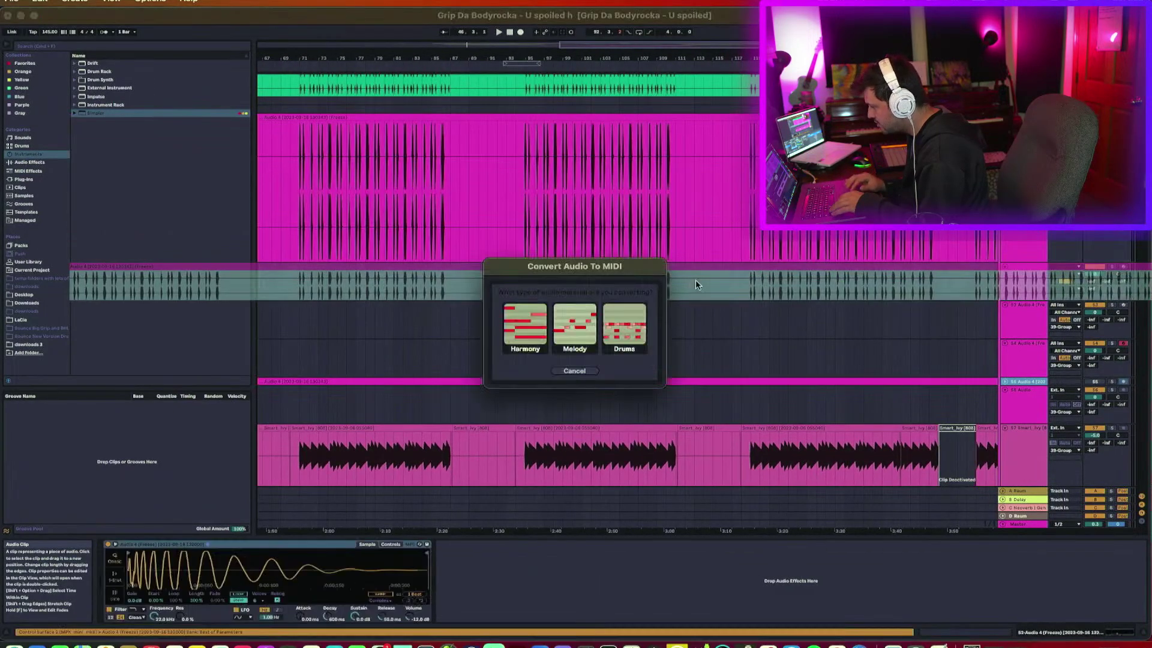
click(574, 352)
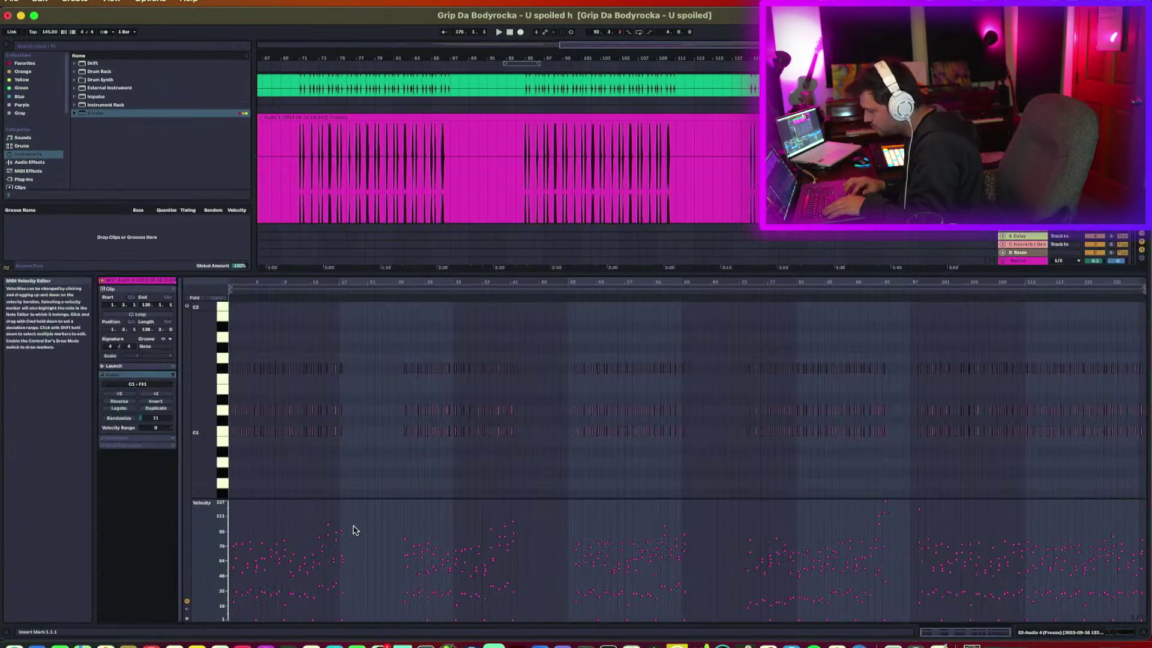
Delete all converted notes above C1 and set the velocity of the remaining C1 notes to about 111.
drag(223, 420, 243, 309)
key(Delete)
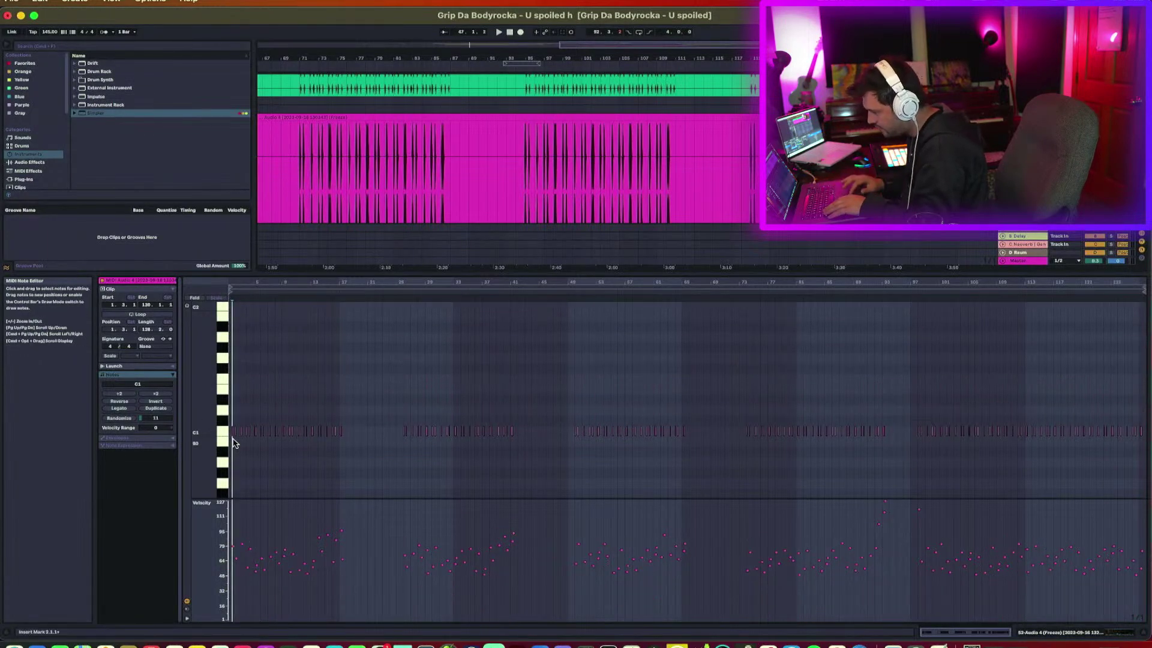
click(226, 436)
drag(264, 566, 256, 515)
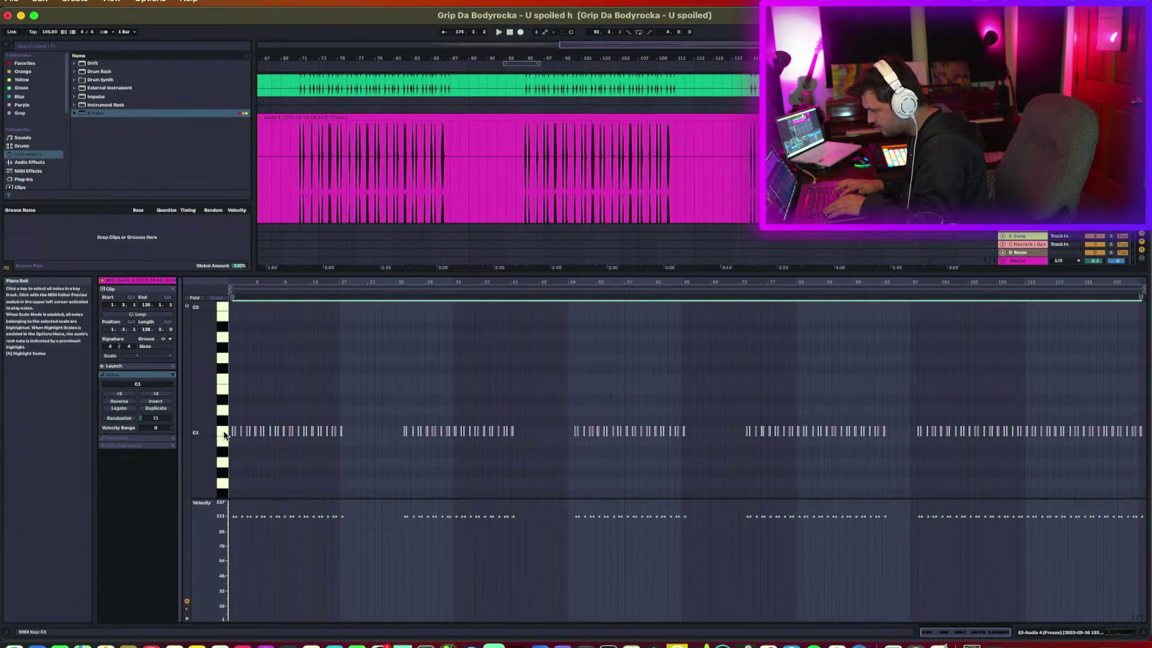
Lengthen all the C1 notes, transpose them up two octaves to C3 and start playback.
click(225, 434)
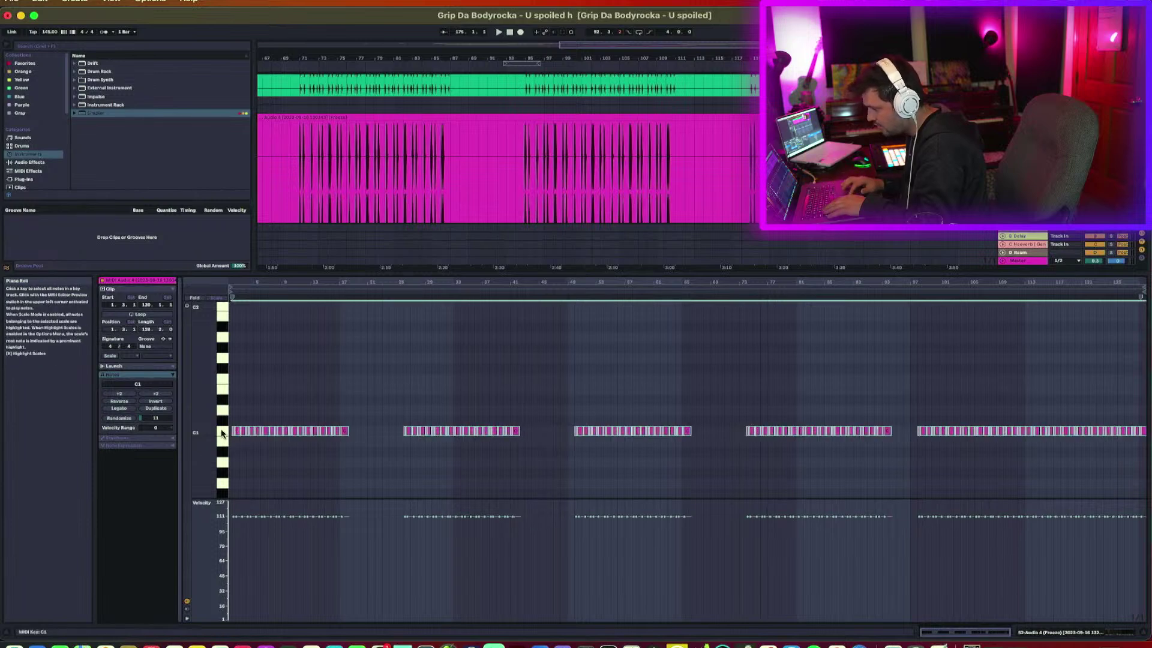
key(shift+Up)
key(shift+Up)
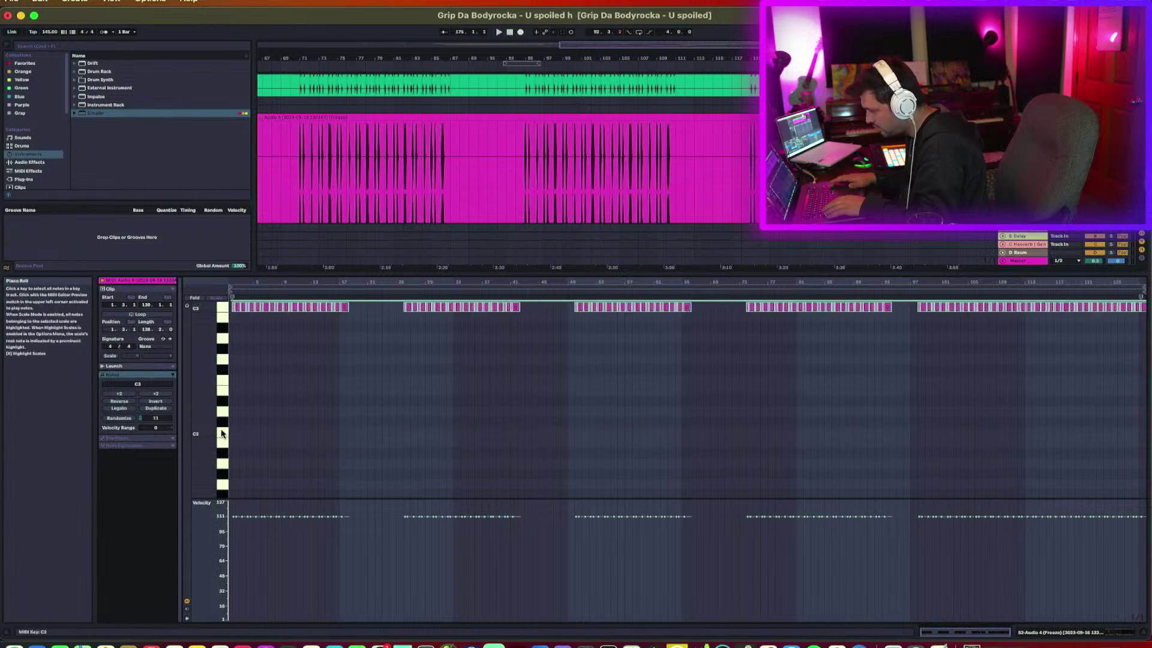
scroll(222, 433, up, 3)
key(space)
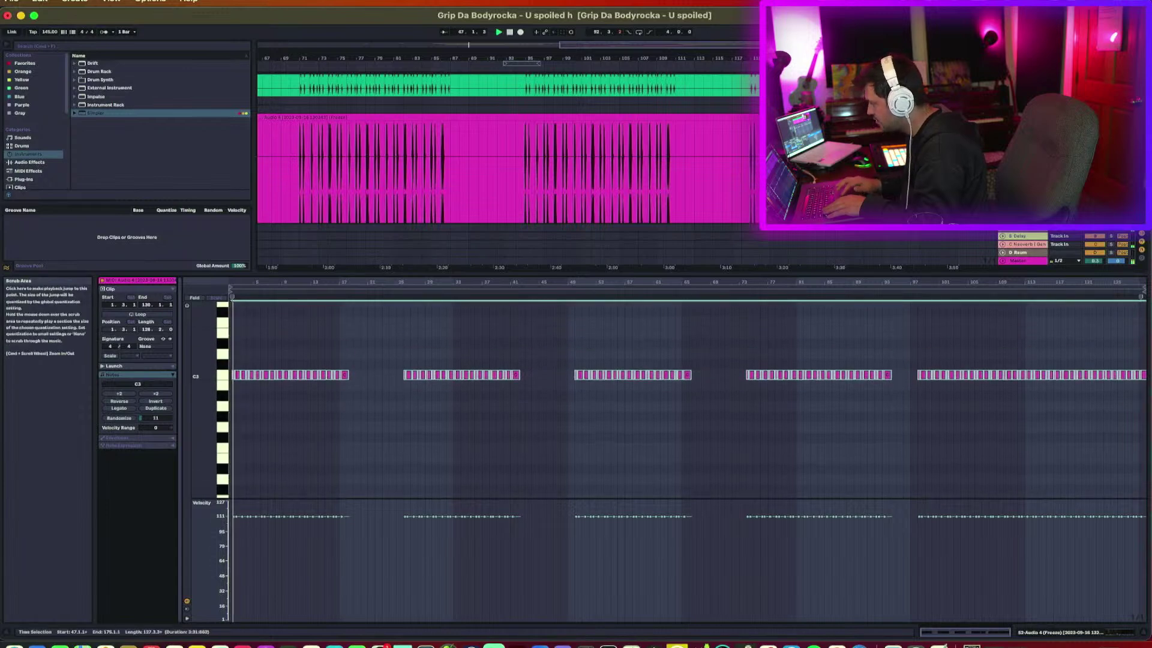
Duplicate the kick MIDI clip onto the second and third Simpler tracks at the same start position.
scroll(508, 148, down, 4)
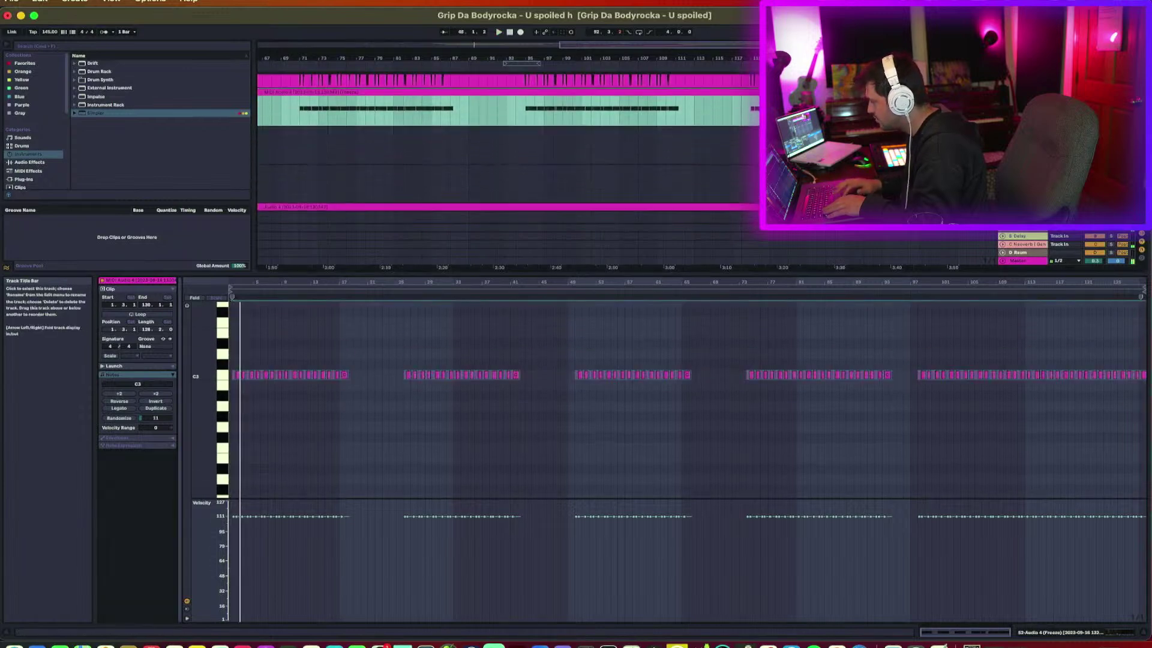
drag(746, 64, 743, 151)
key(space)
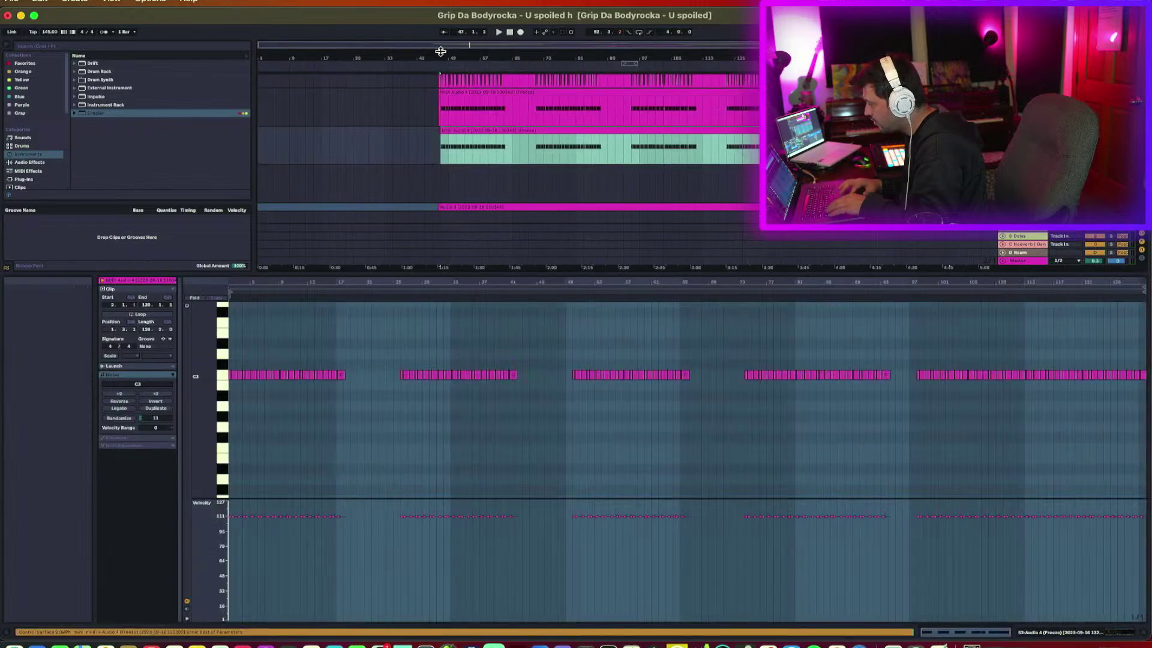
drag(478, 46, 473, 66)
drag(459, 147, 466, 203)
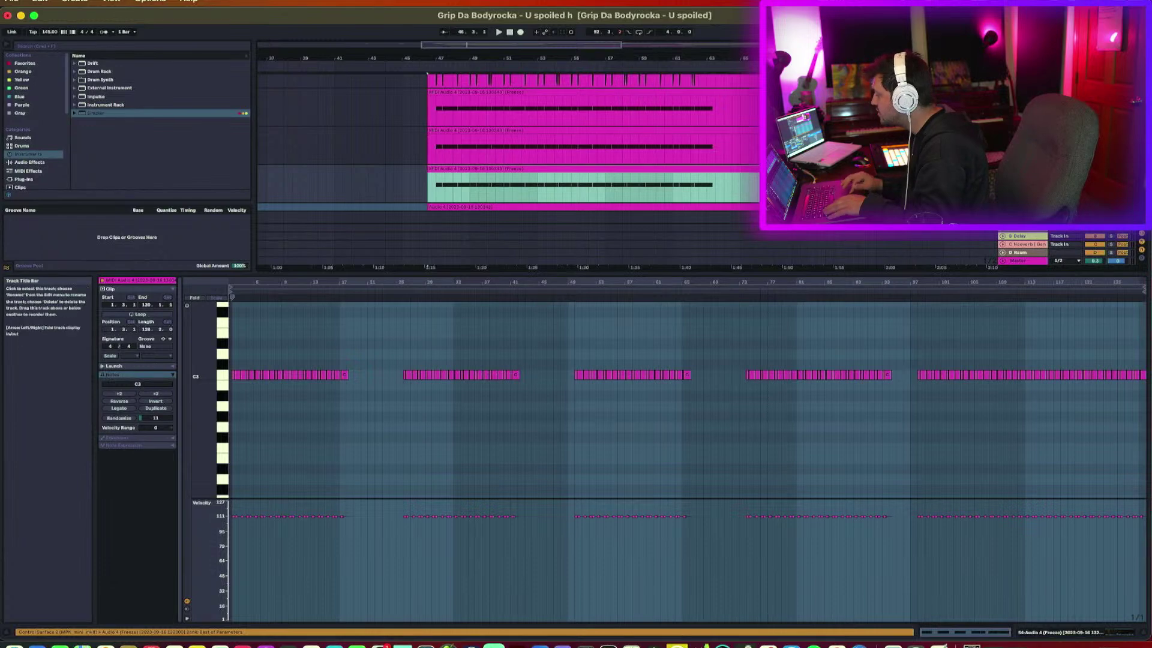
Show the Controls view of the Simplers on the third and second kick MIDI tracks.
click(466, 205)
click(390, 544)
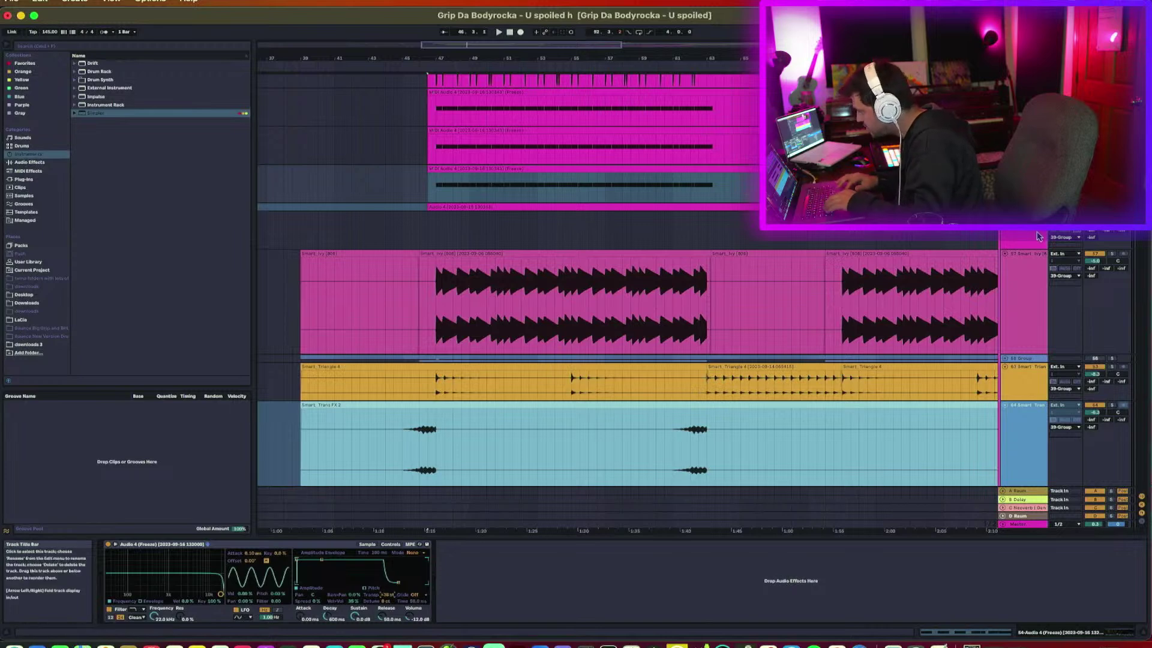
click(1023, 131)
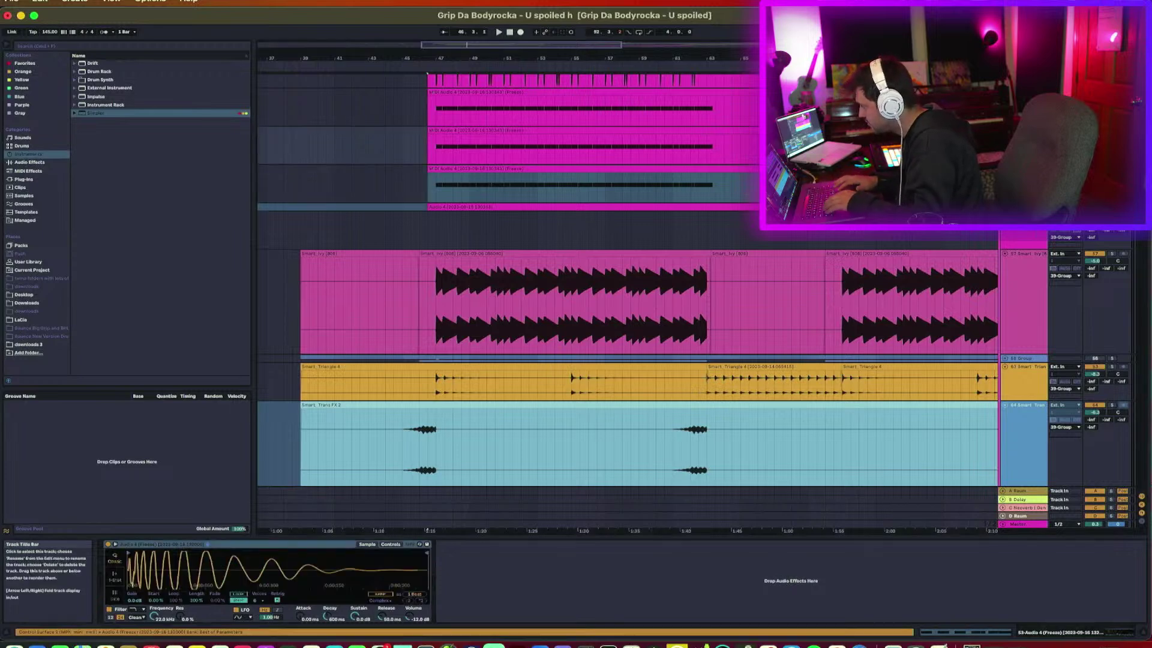
click(390, 544)
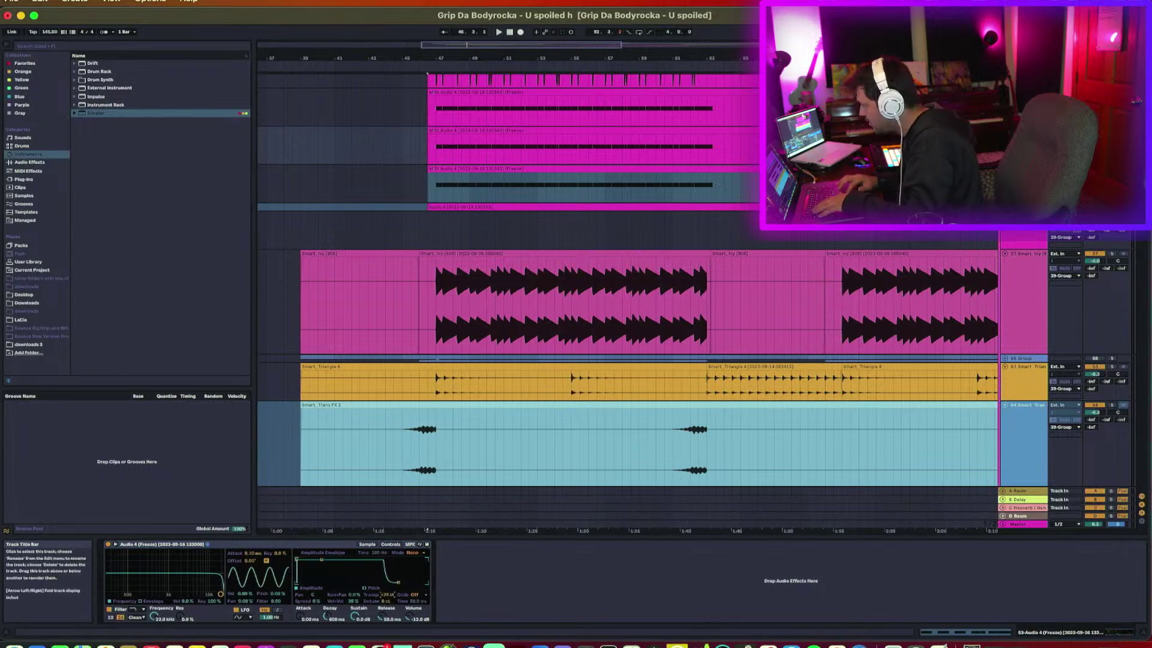
Show the first kick track's Simpler controls, adjust its sample transposition and play the arrangement.
click(389, 544)
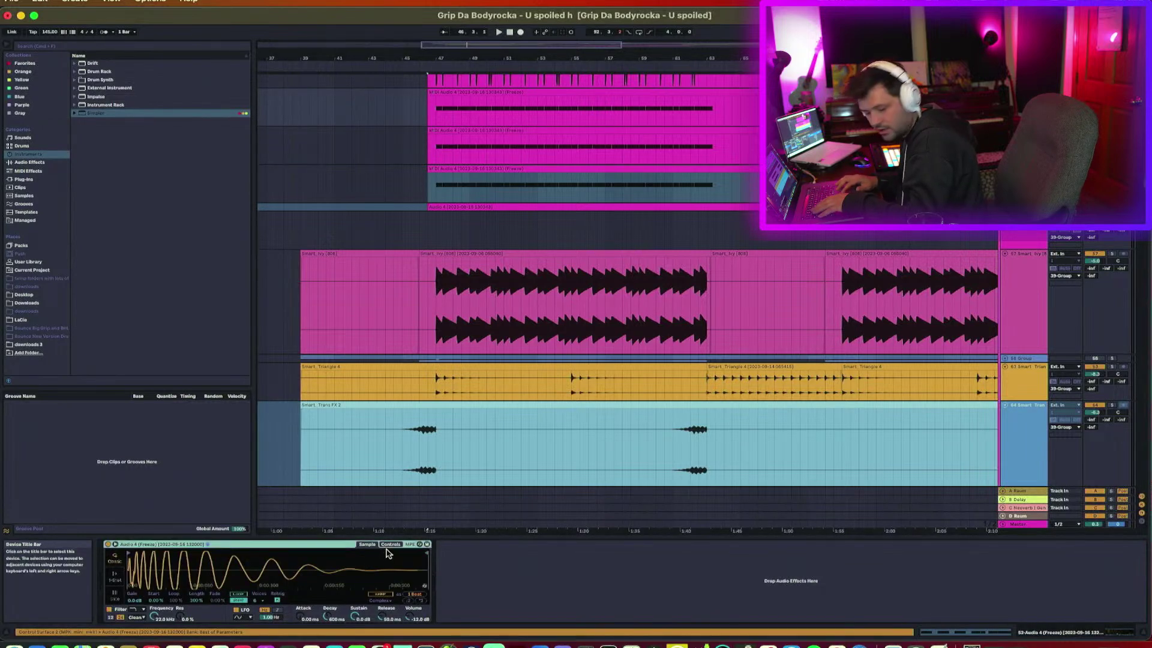
click(394, 545)
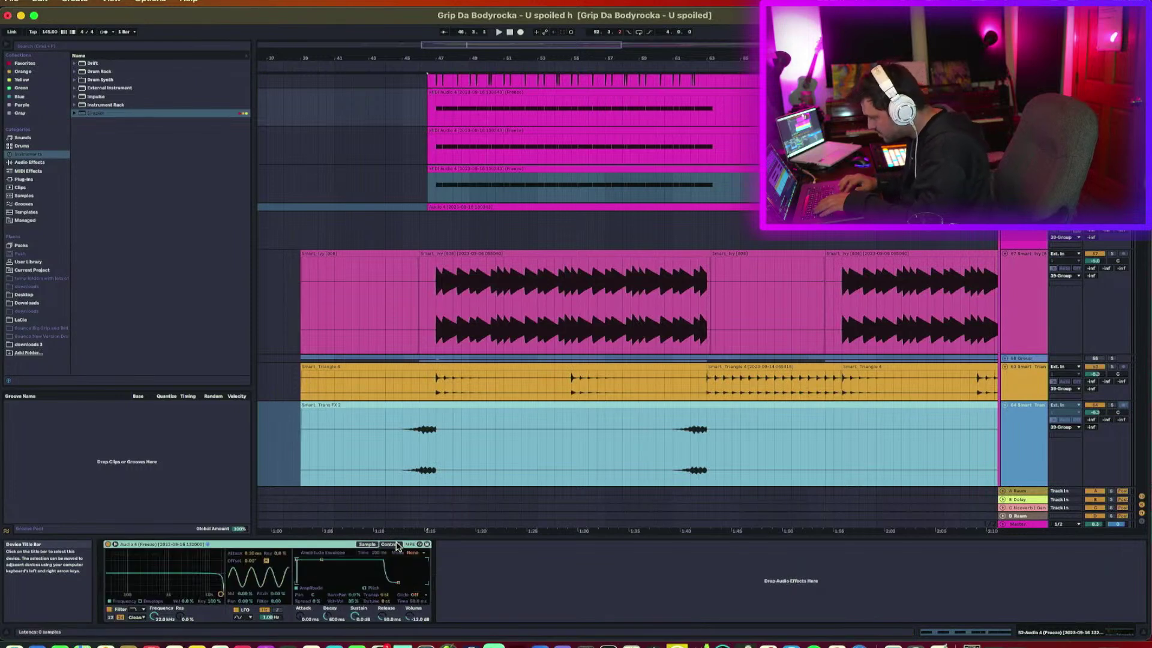
click(387, 597)
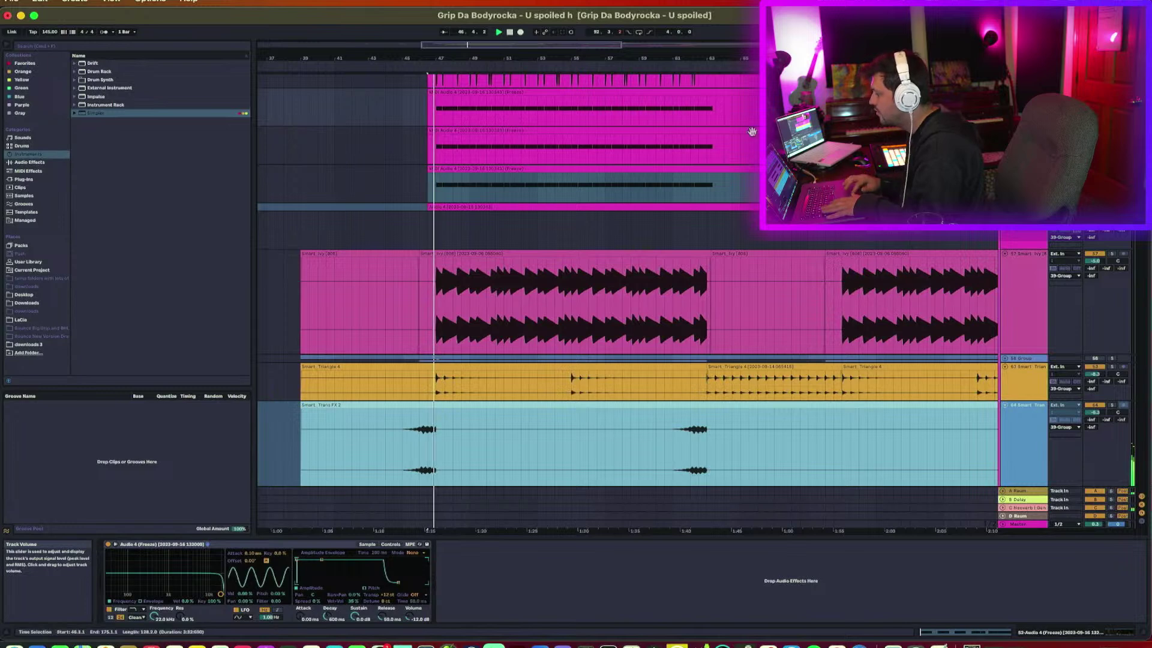
Group the kick audio track together with the three kick Simpler tracks.
drag(467, 58, 466, 81)
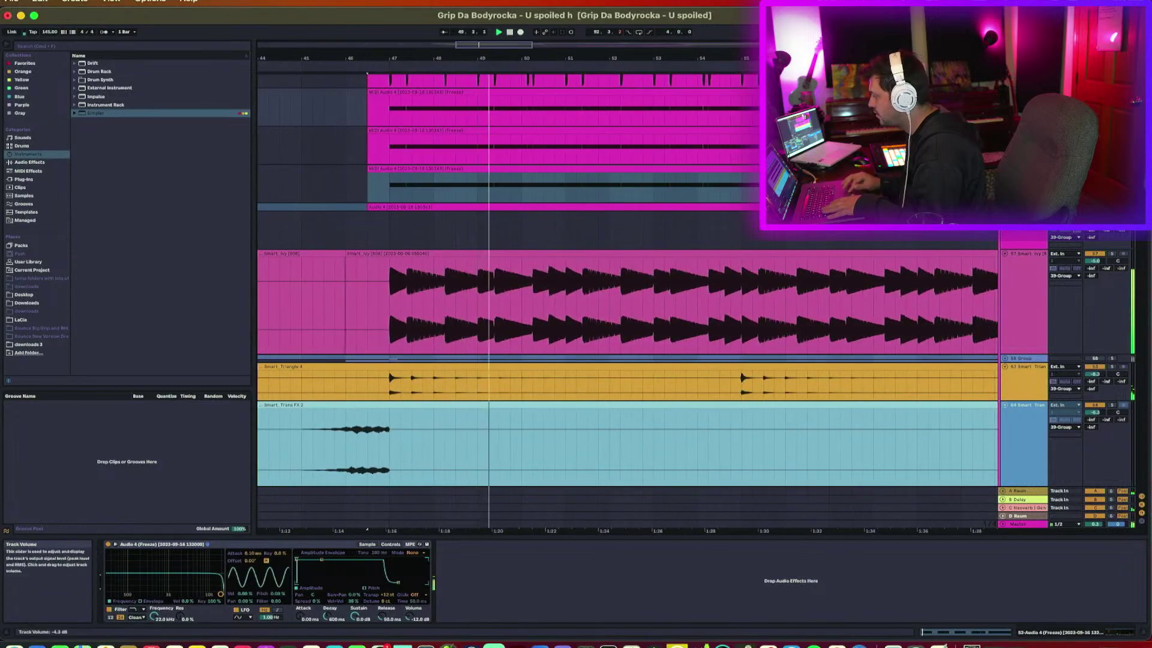
scroll(696, 299, up, 5)
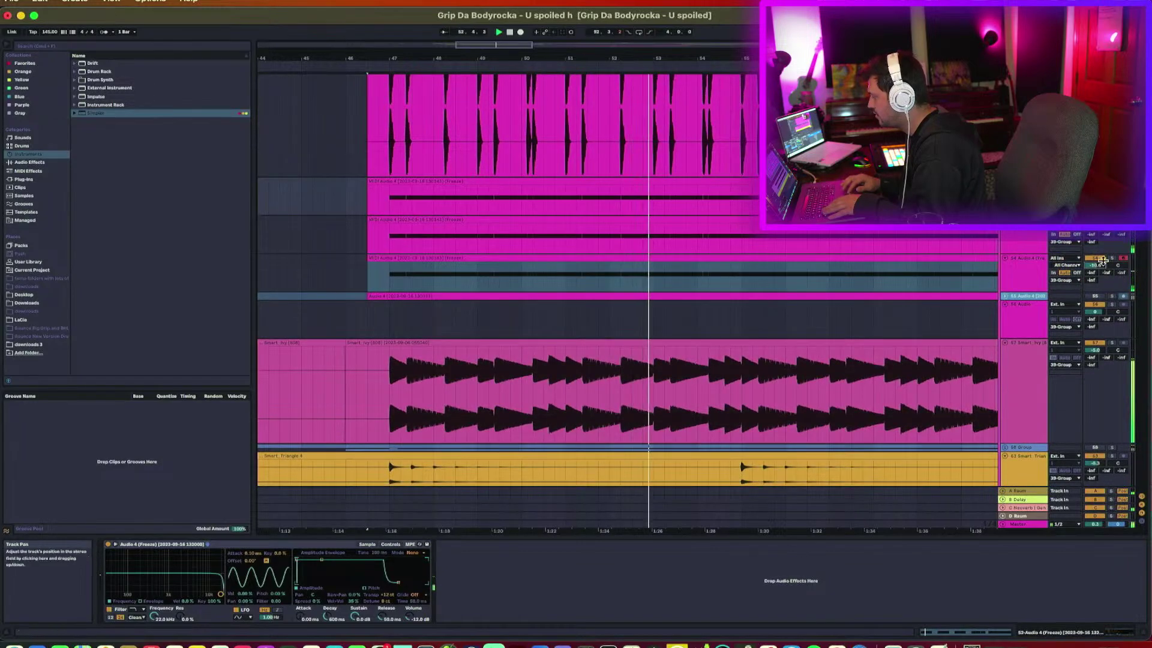
click(1026, 277)
shift+click(1024, 193)
scroll(1023, 193, up, 6)
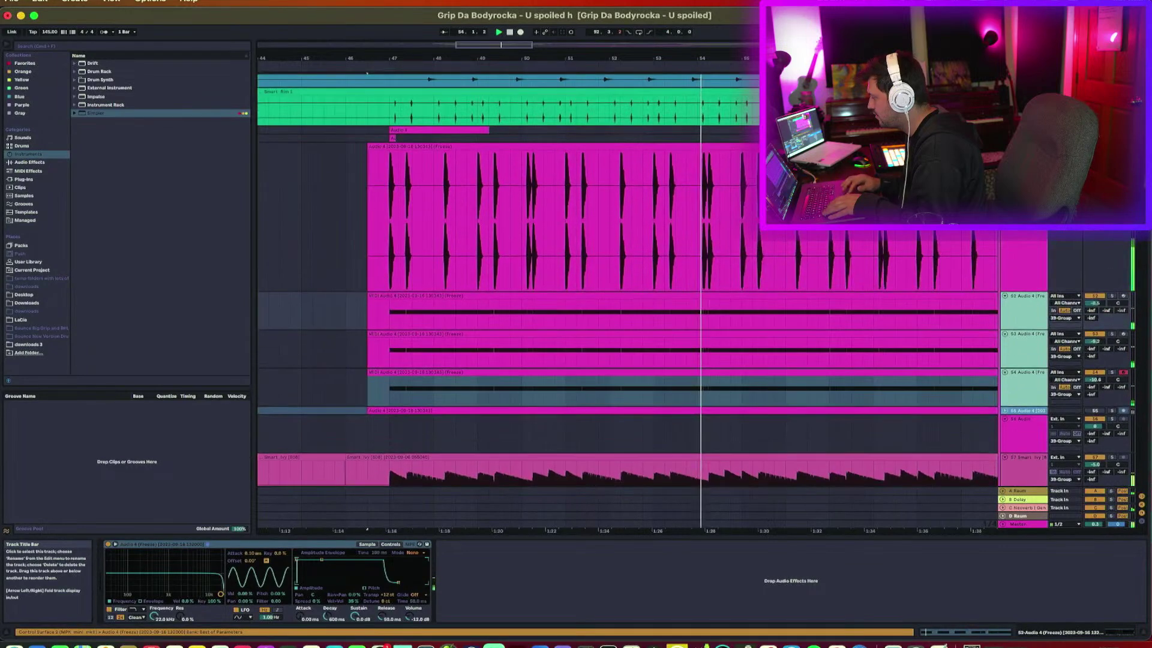
shift+click(1023, 193)
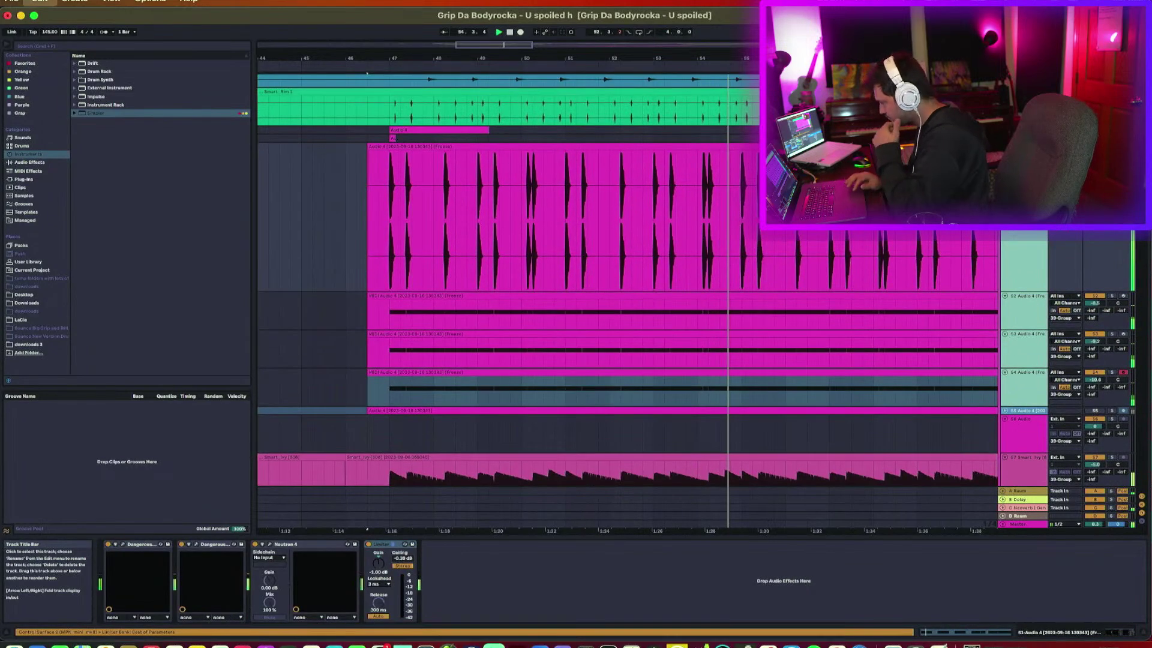
key(super+g)
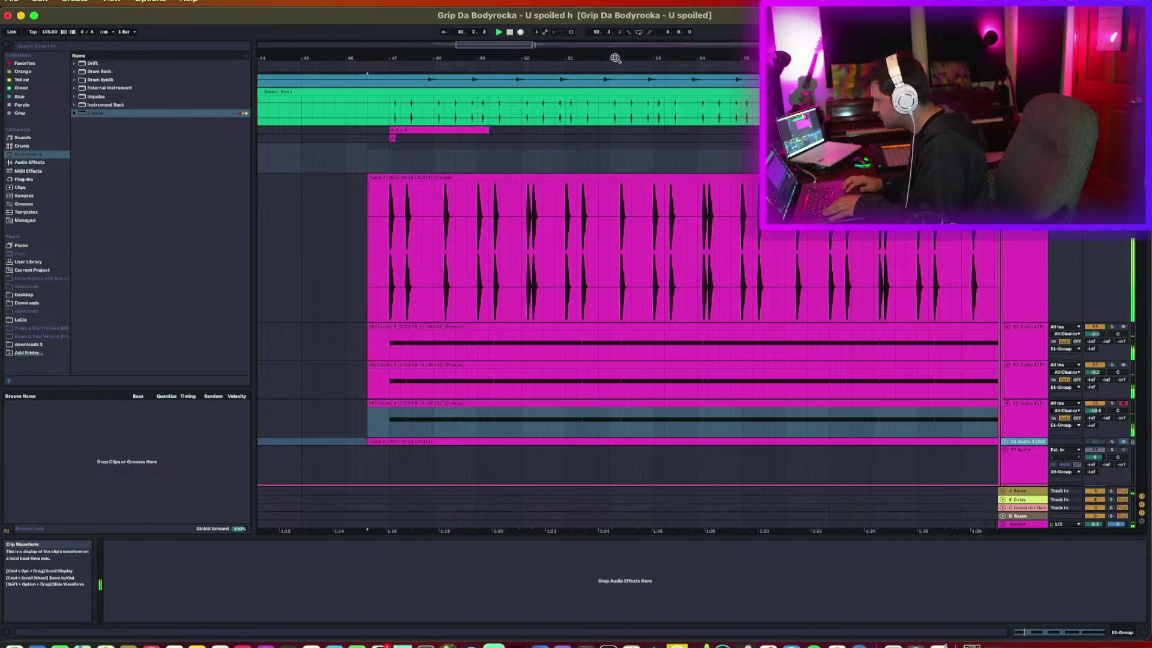
Put the three kick Simpler tracks into their own subgroup inside the kick group.
scroll(615, 60, down, 3)
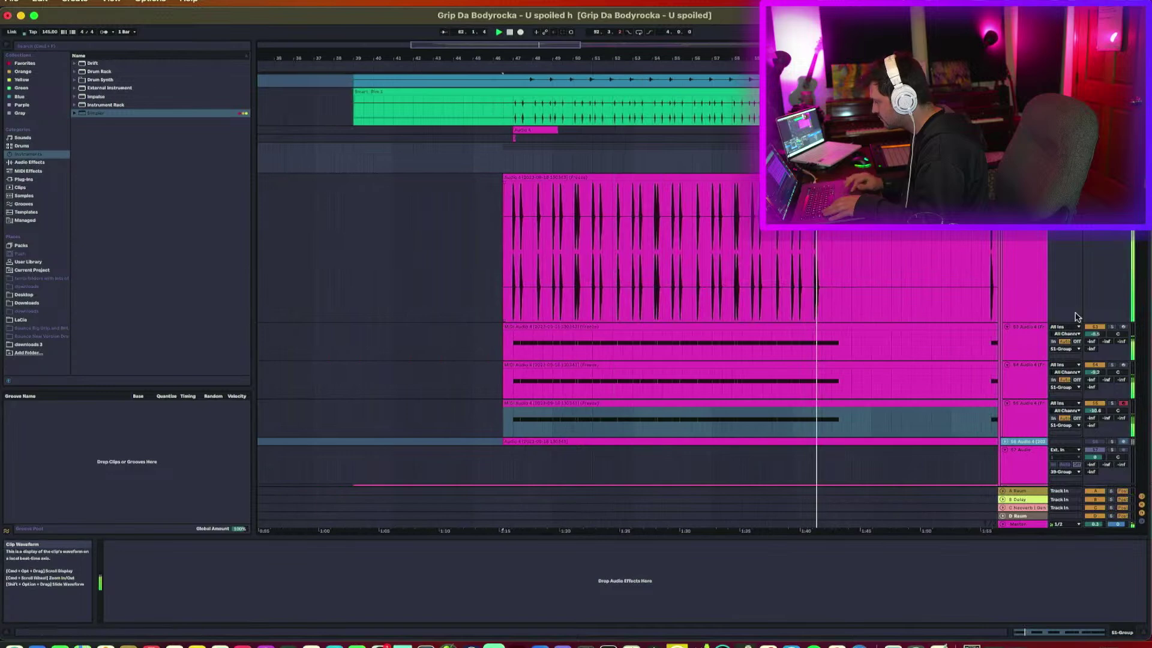
click(1013, 333)
shift+click(1028, 414)
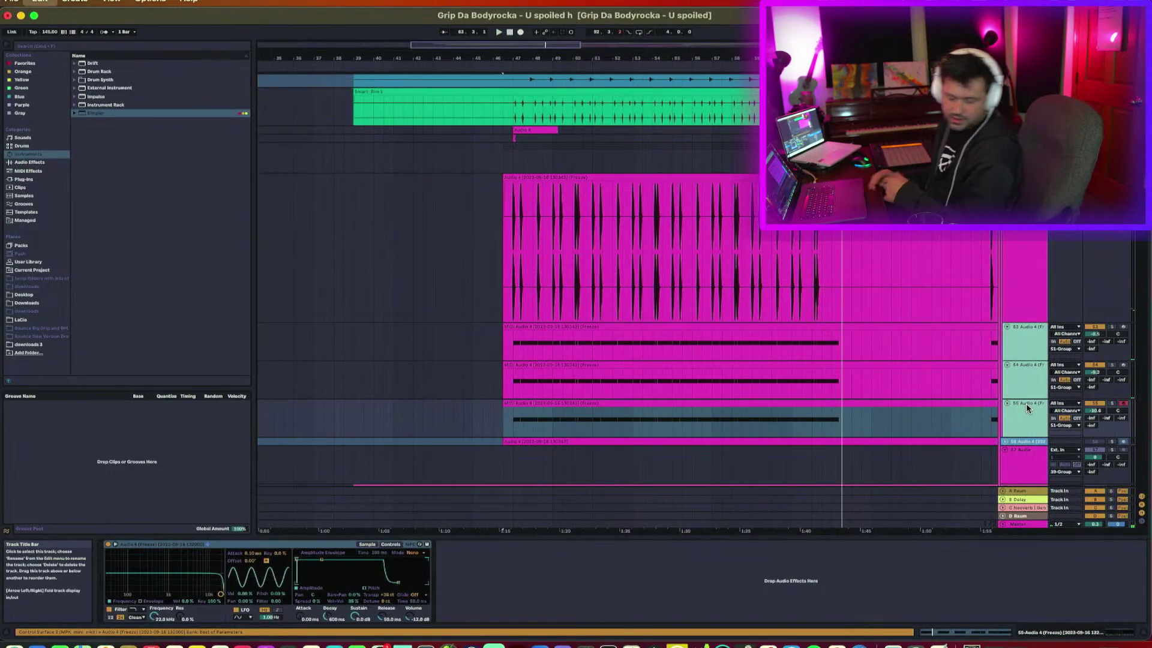
key(super+g)
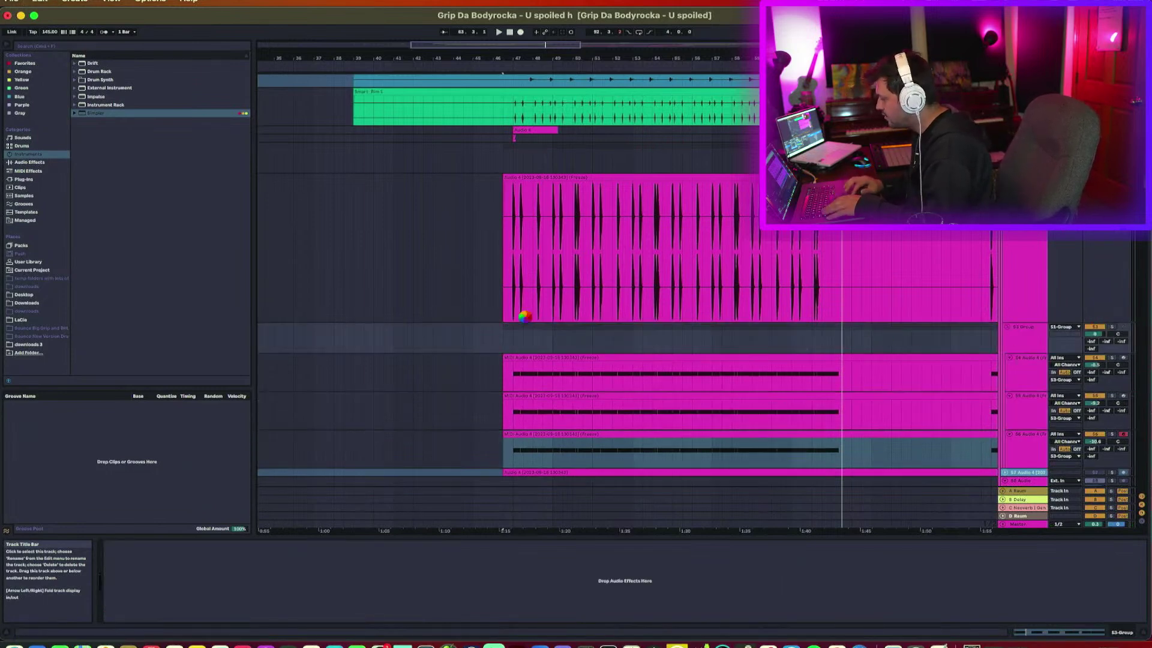
Play the arrangement and rebalance the volumes of the kick Simpler tracks and their subgroup.
key(space)
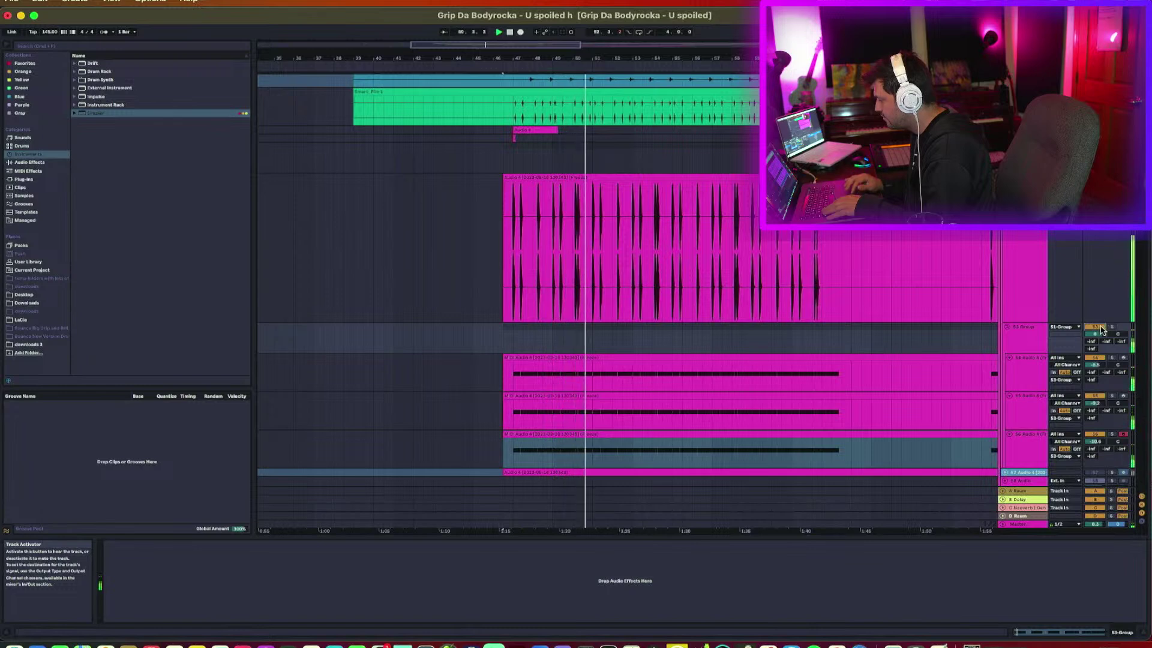
scroll(1027, 384, down, 5)
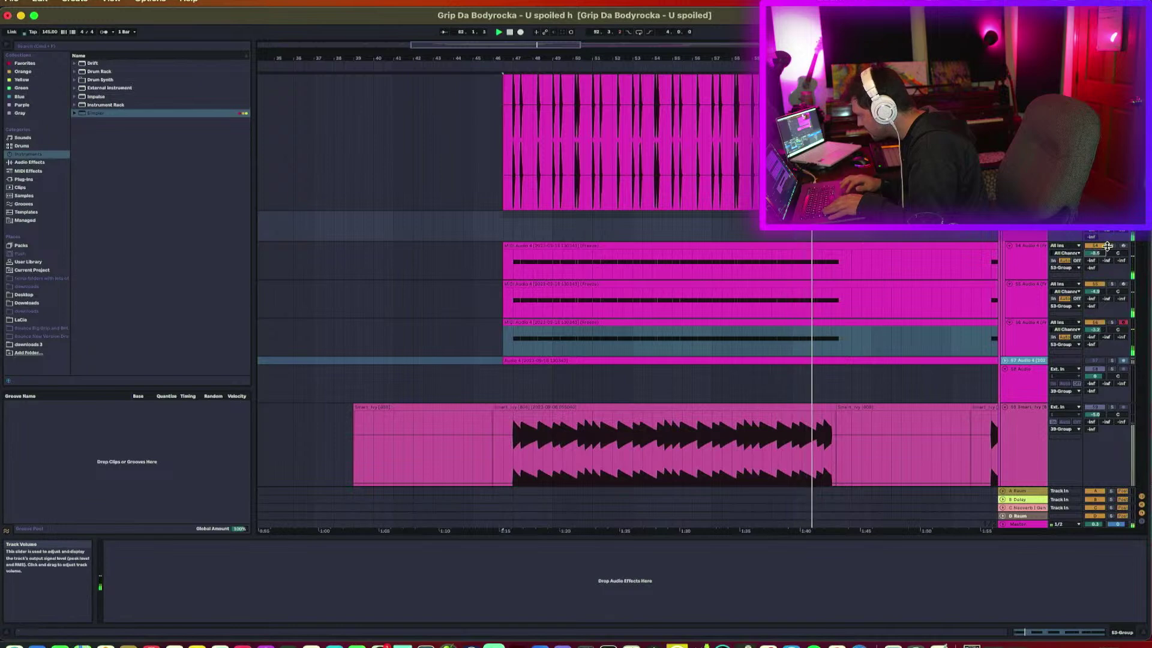
scroll(628, 300, up, 3)
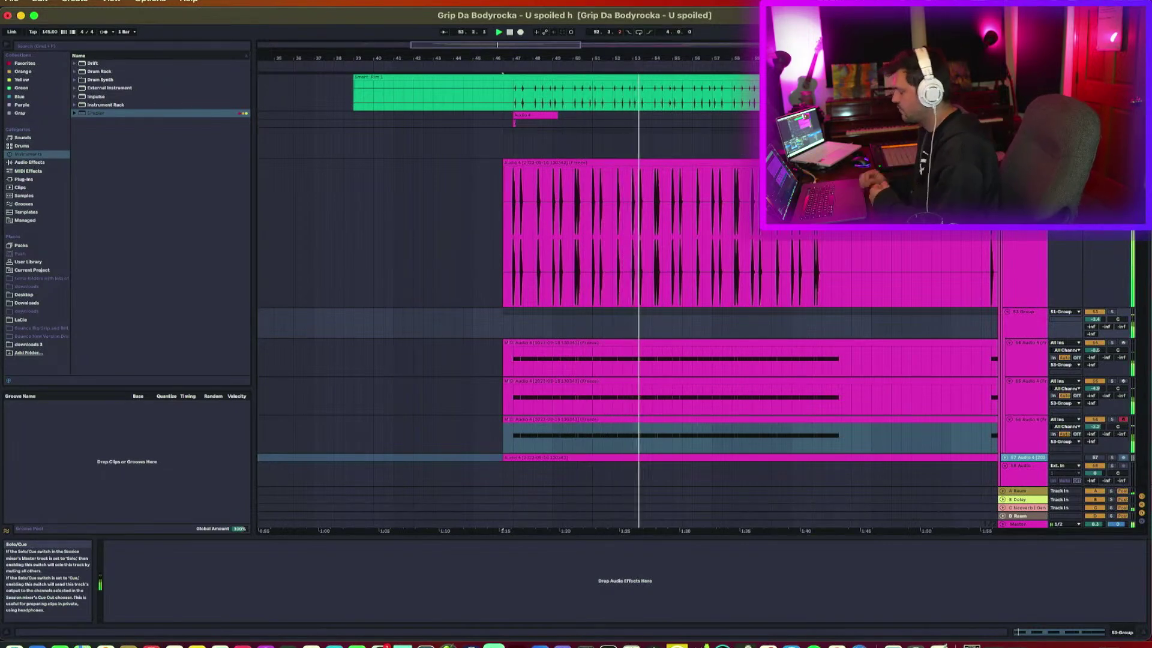
Bring up the resampling audio track below the vocal tracks and start arrangement recording.
scroll(891, 269, down, 20)
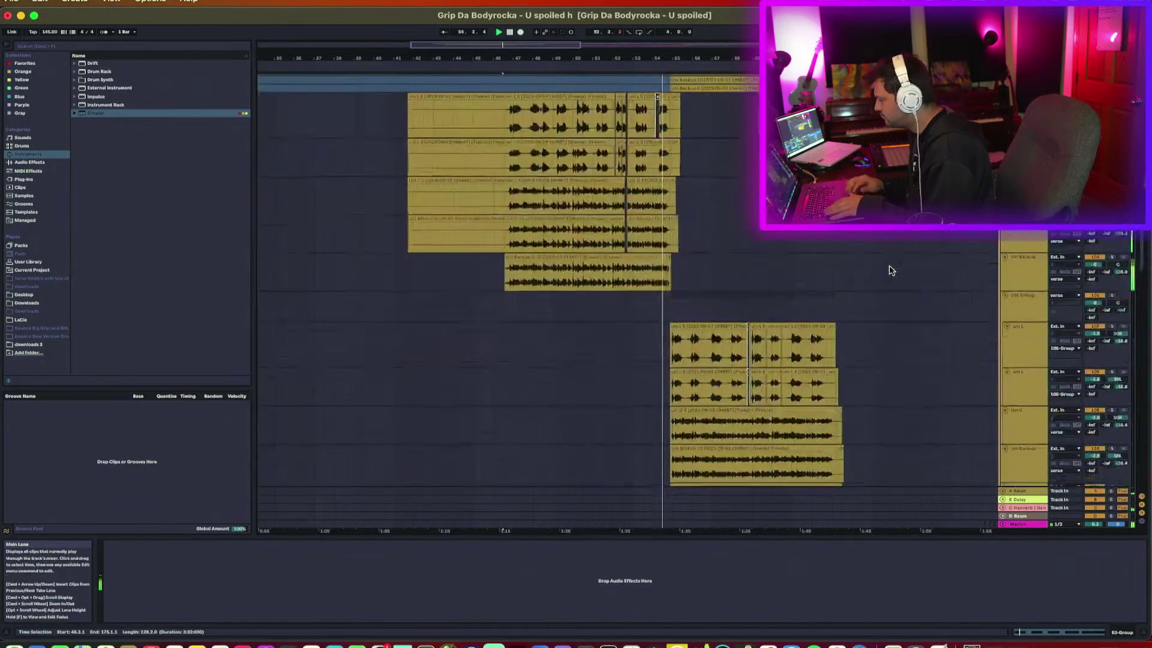
scroll(891, 270, right, 10)
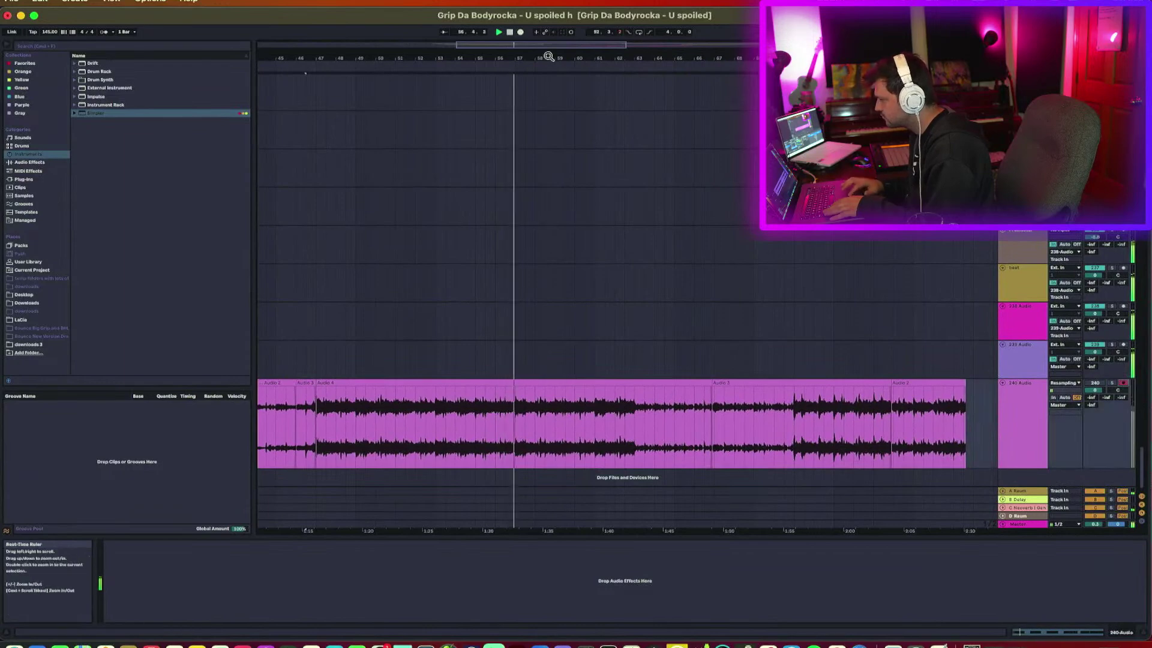
click(520, 32)
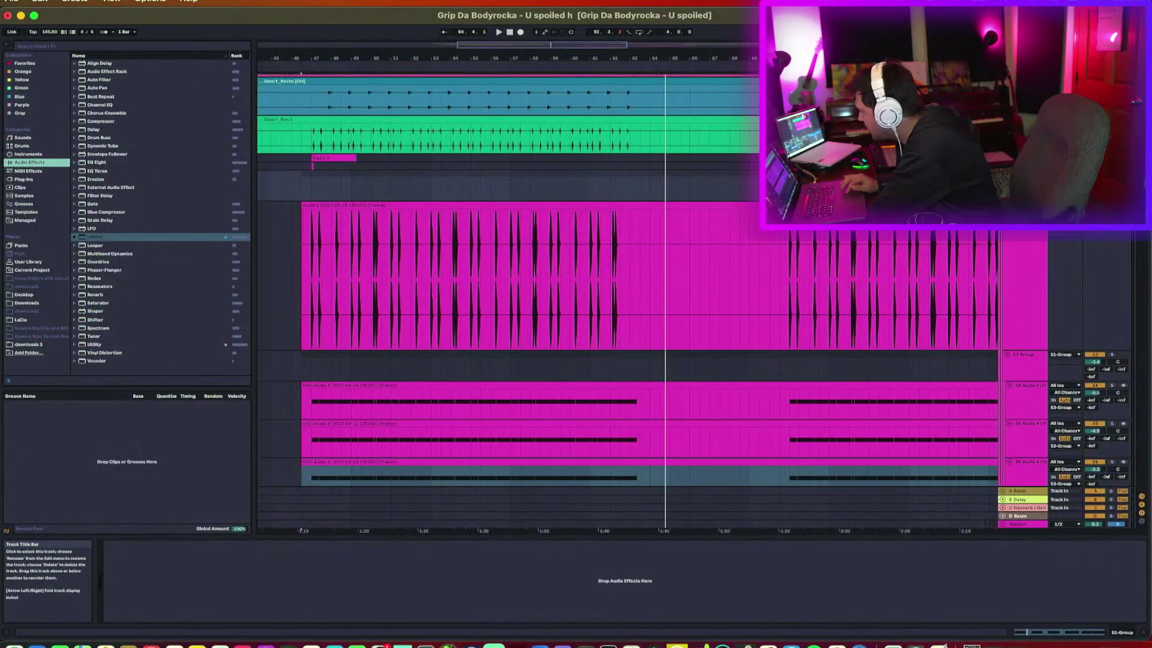
Play the kick section and add the Neutron 4 plug-in to the outer kick group.
key(space)
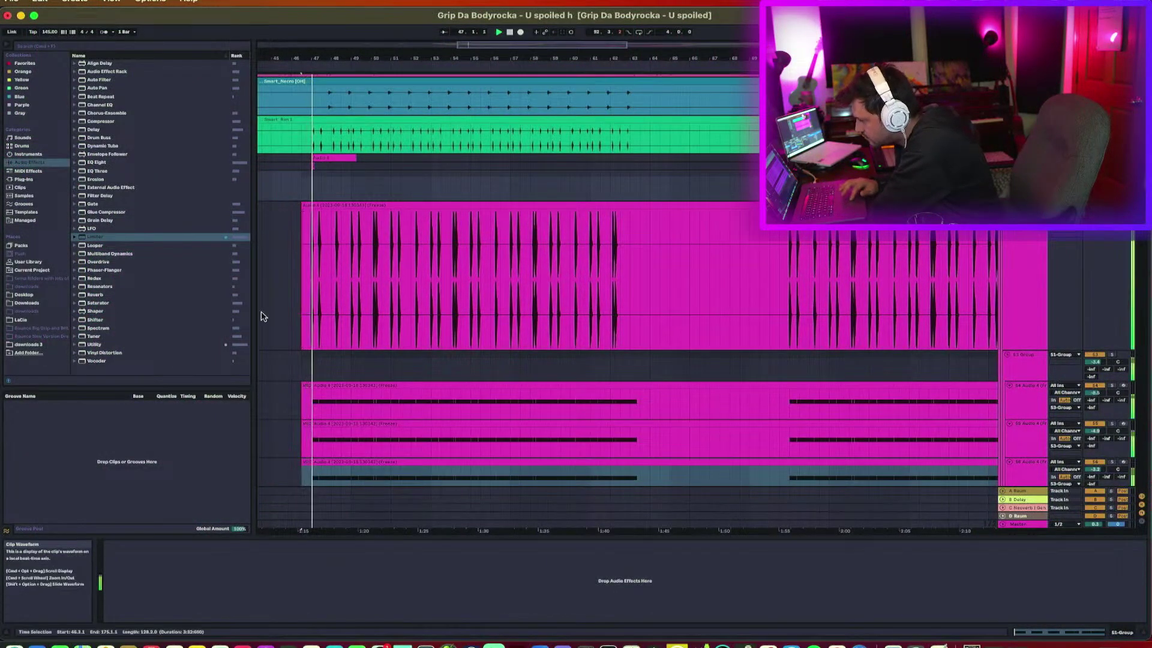
click(102, 163)
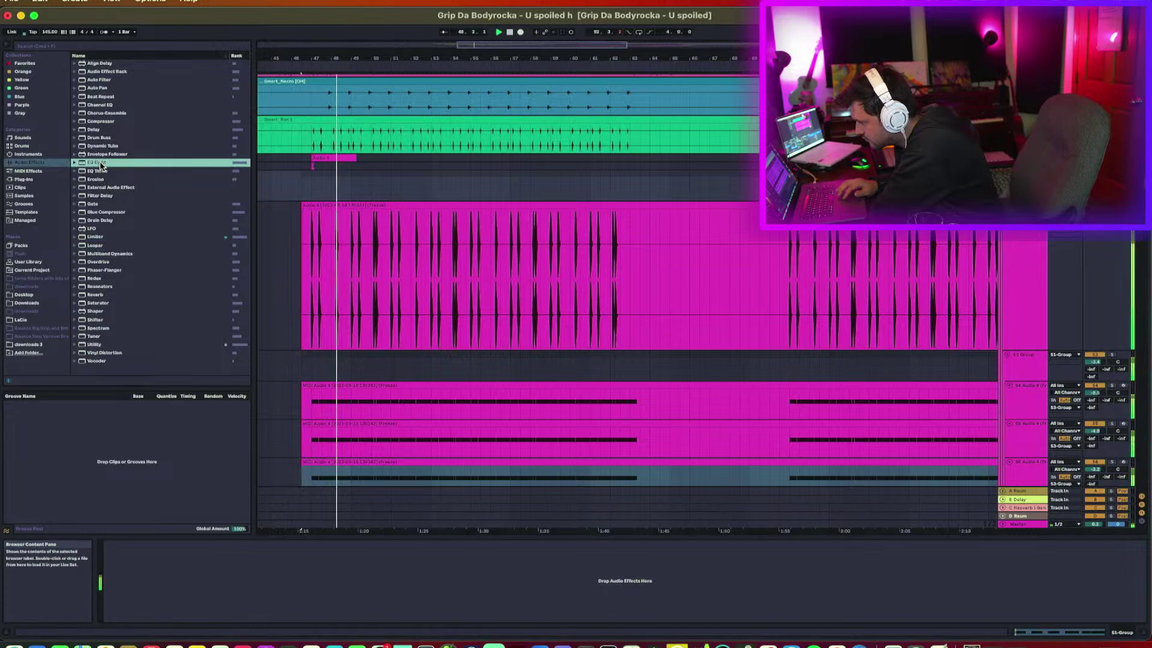
click(24, 180)
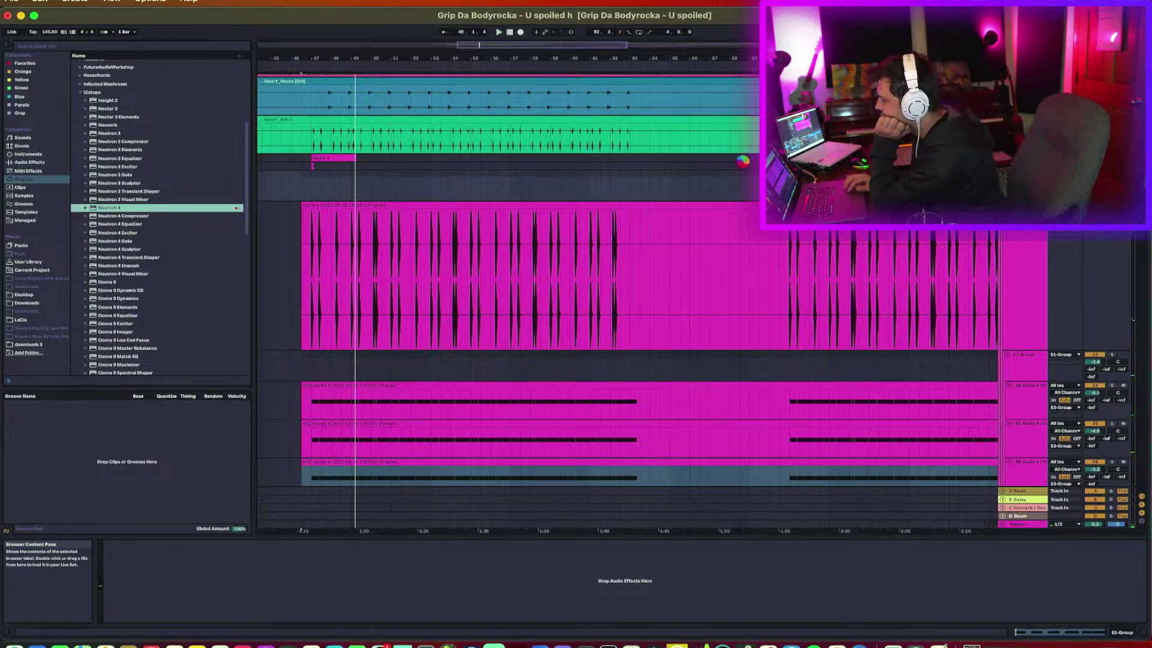
drag(108, 207, 726, 258)
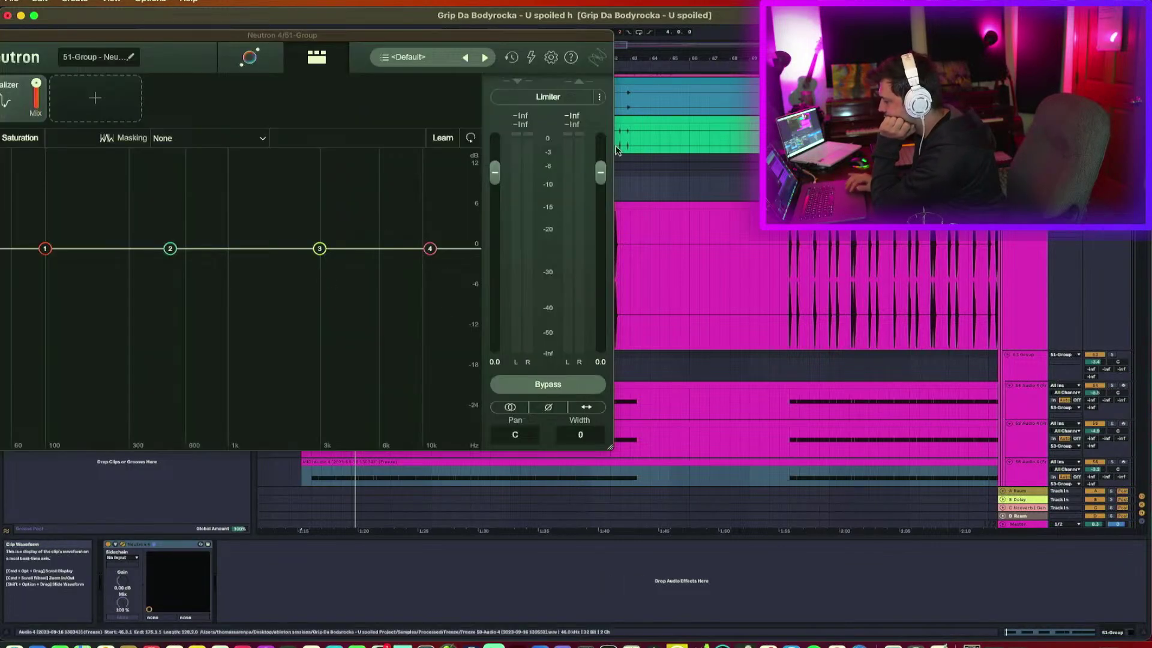
Switch the Simpler subgroup off and on during playback to compare the kick with and without the layers.
key(space)
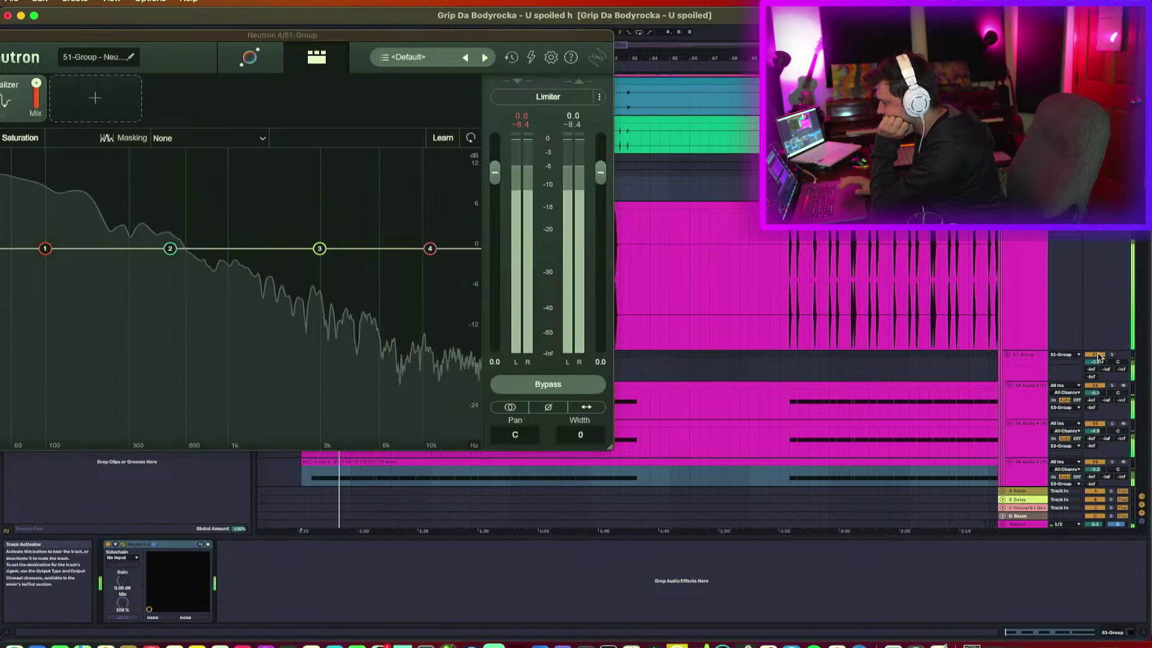
click(1096, 355)
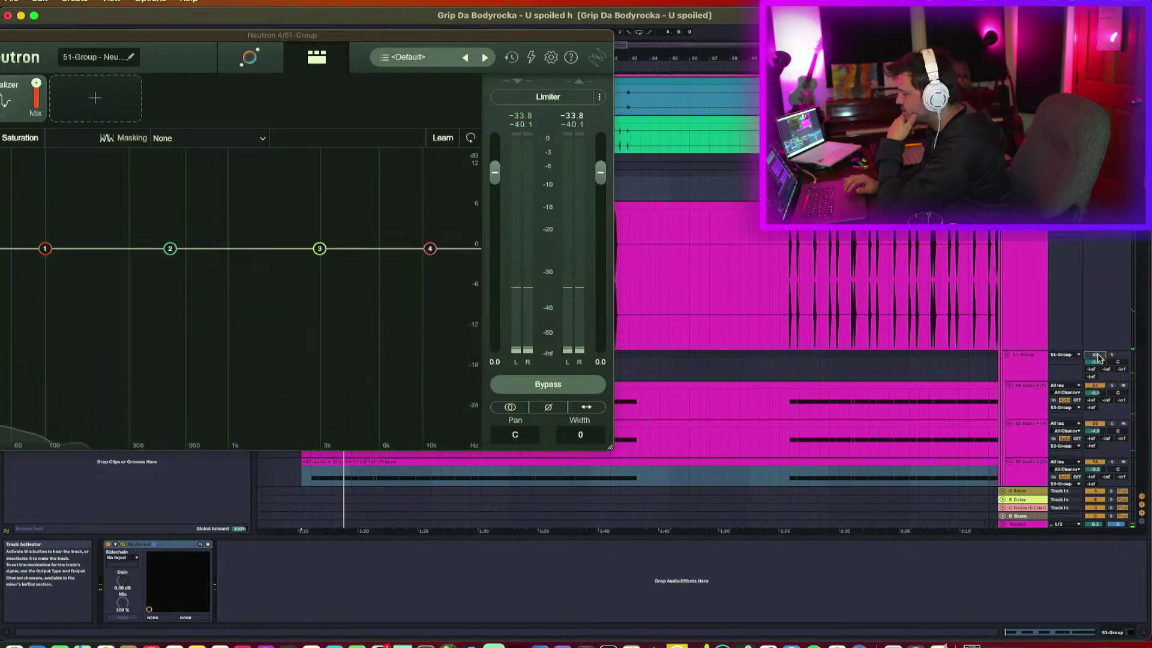
click(1097, 355)
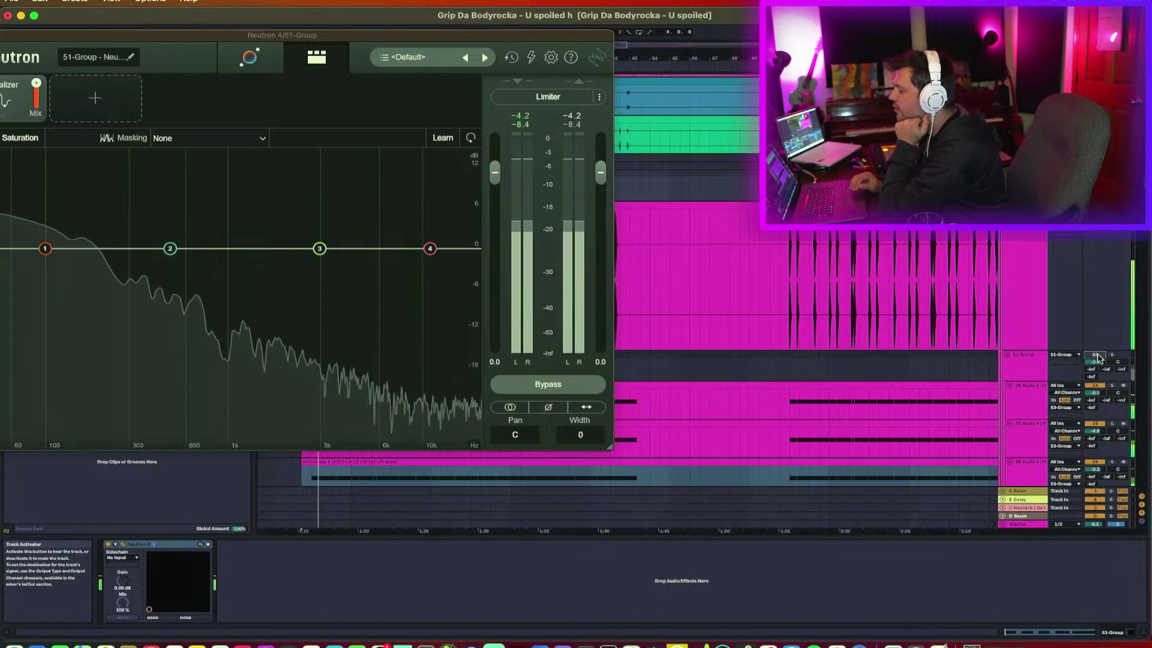
click(1097, 355)
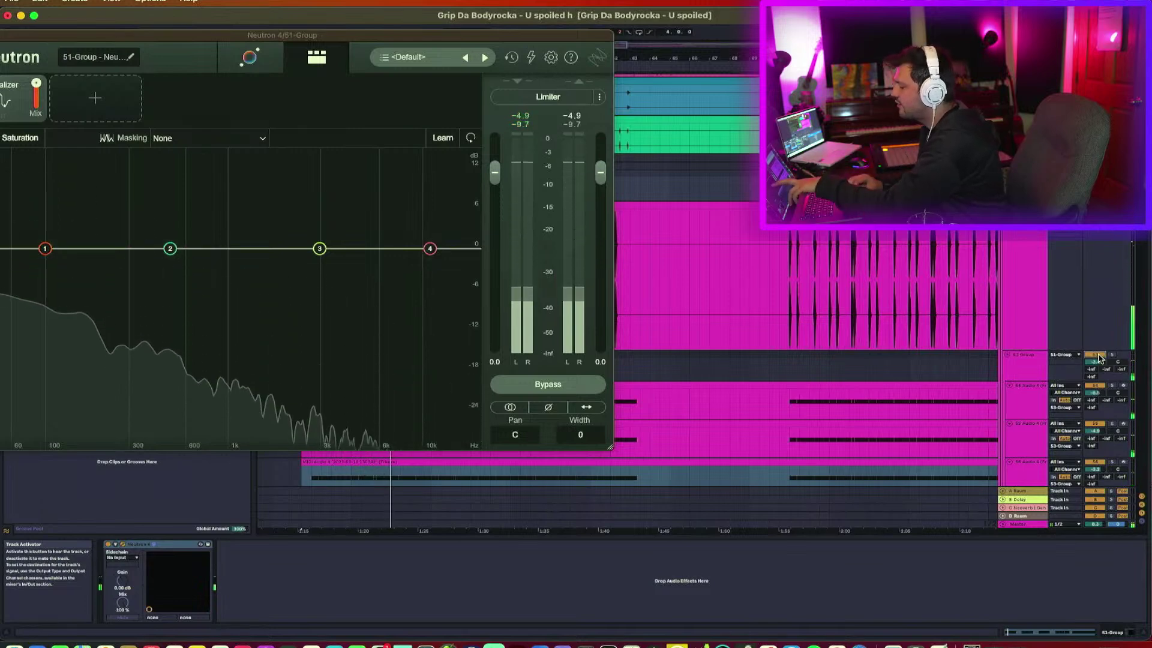
Boost band 3 of the Neutron equalizer by about 2.2 dB around 1410 Hz with a Q of 1.5 while listening.
click(320, 248)
drag(320, 248, 254, 208)
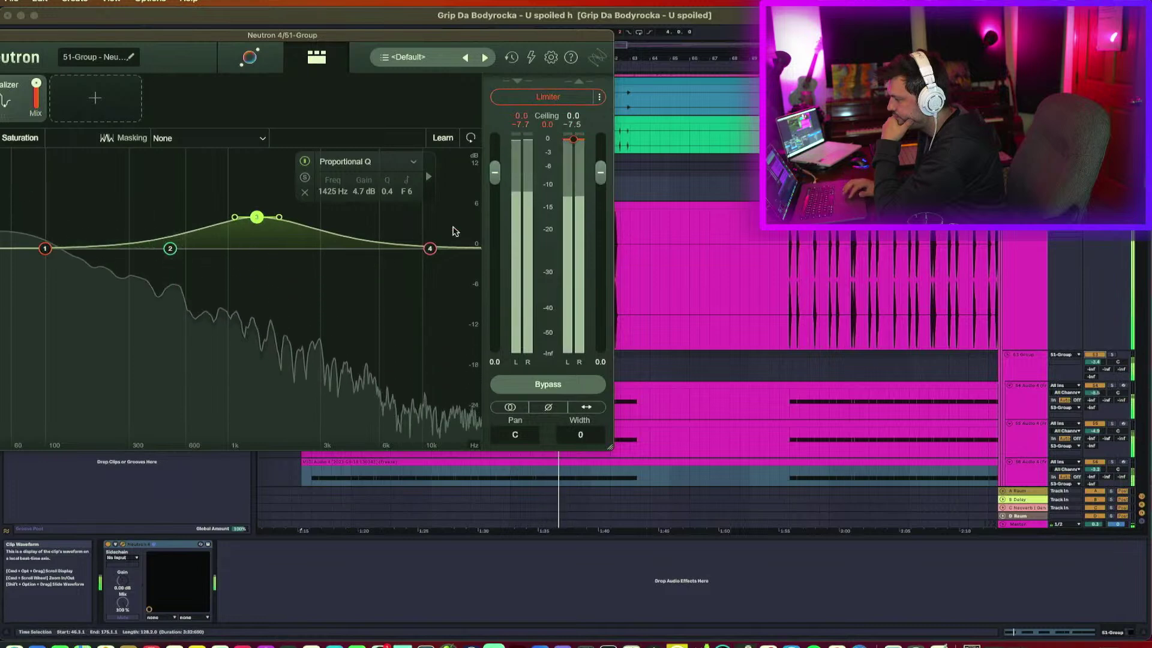
click(635, 174)
drag(257, 217, 265, 242)
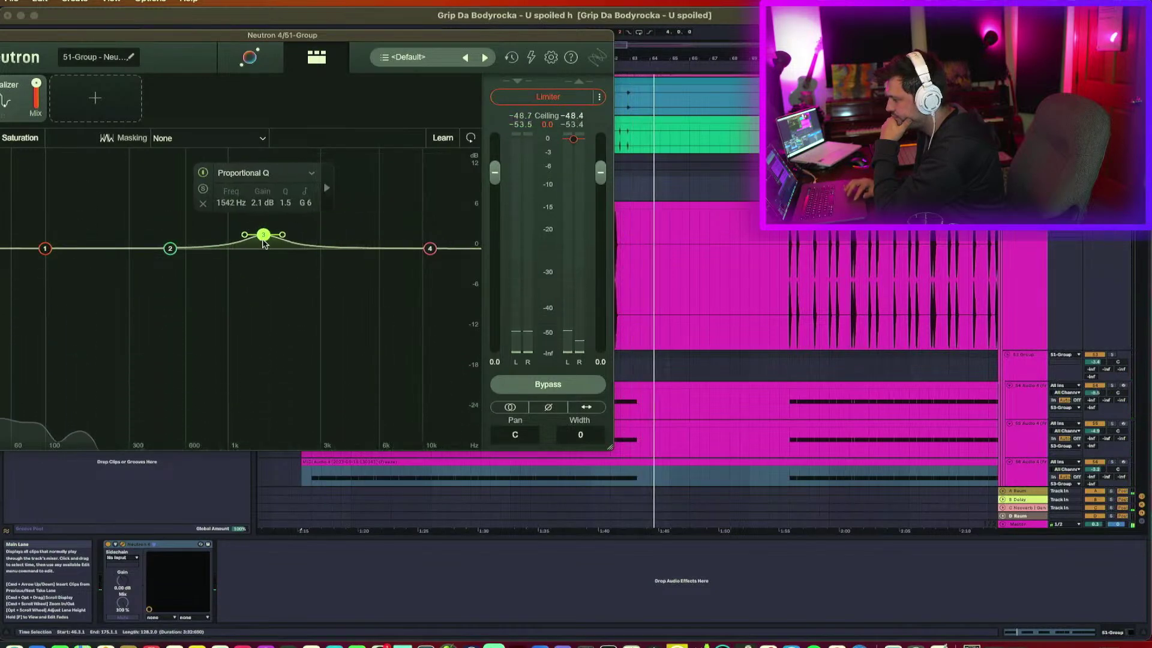
key(space)
key(space)
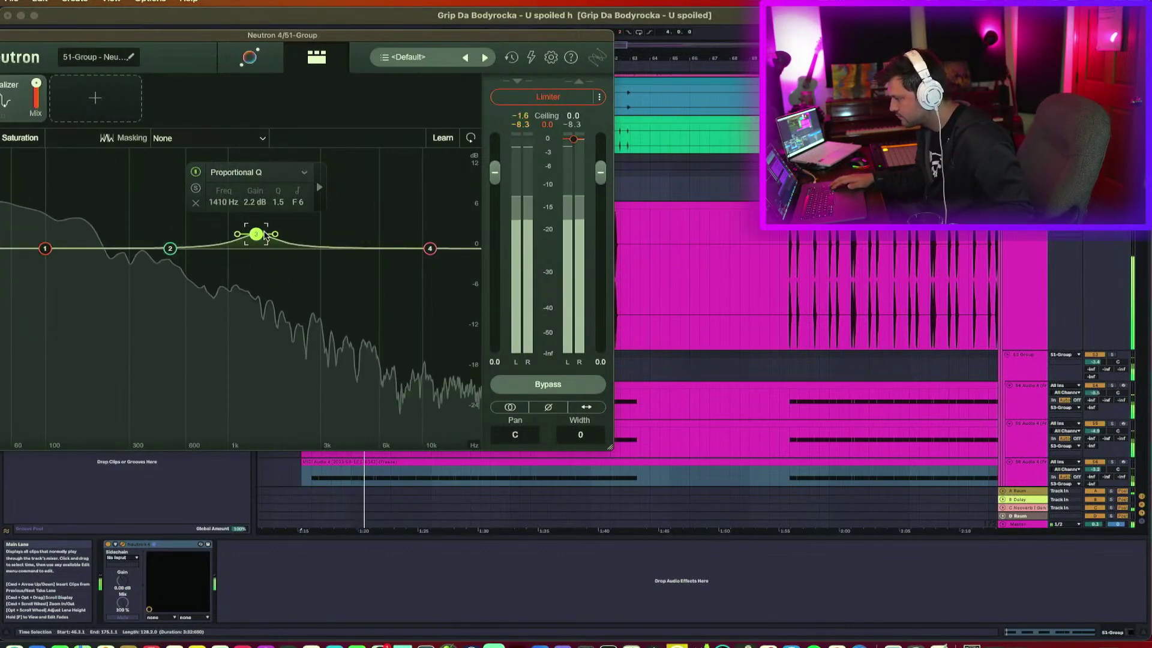
drag(264, 234, 265, 235)
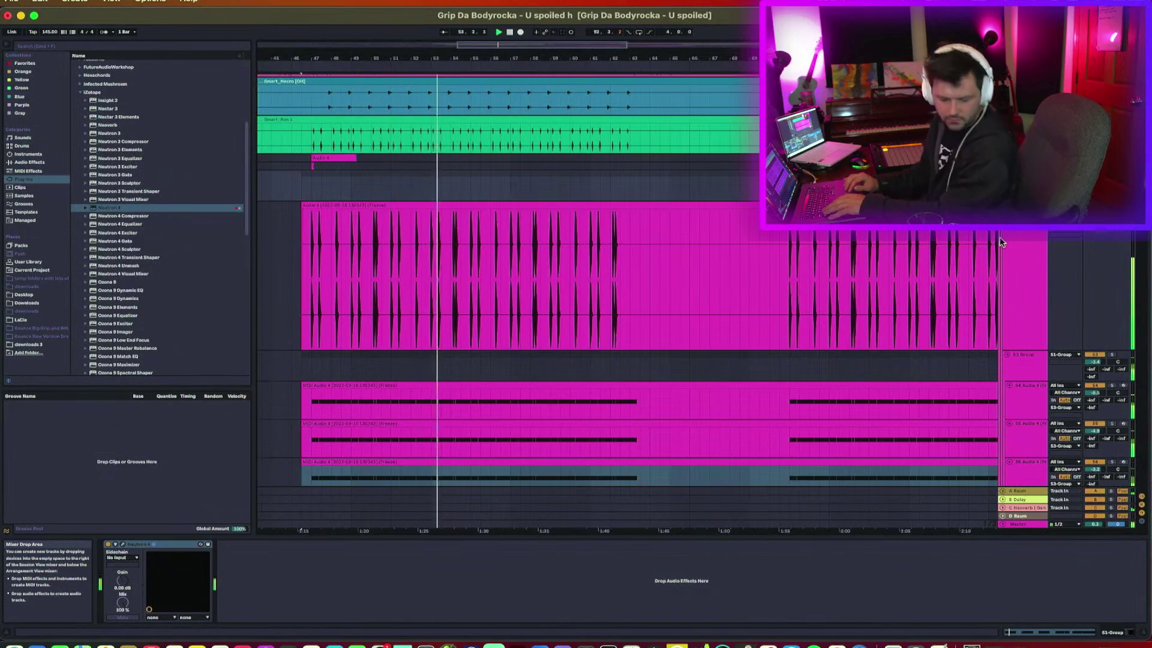
Look over the kick, 808, triangle, transition and melody tracks while the song plays.
scroll(760, 346, down, 10)
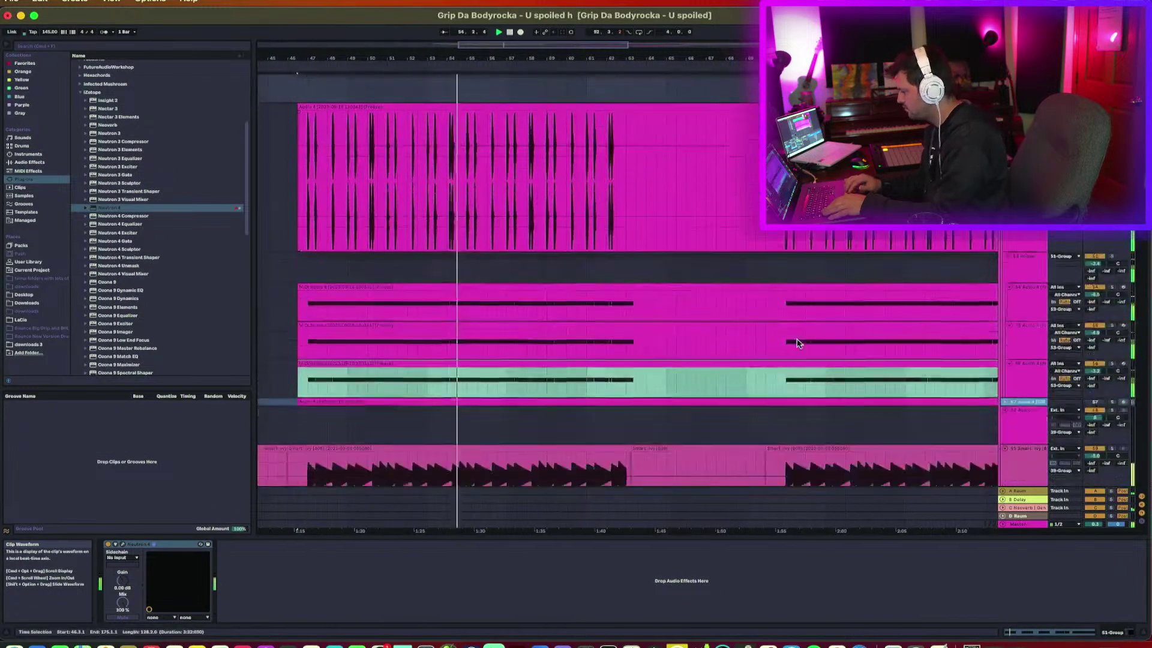
scroll(805, 347, up, 6)
scroll(805, 346, down, 5)
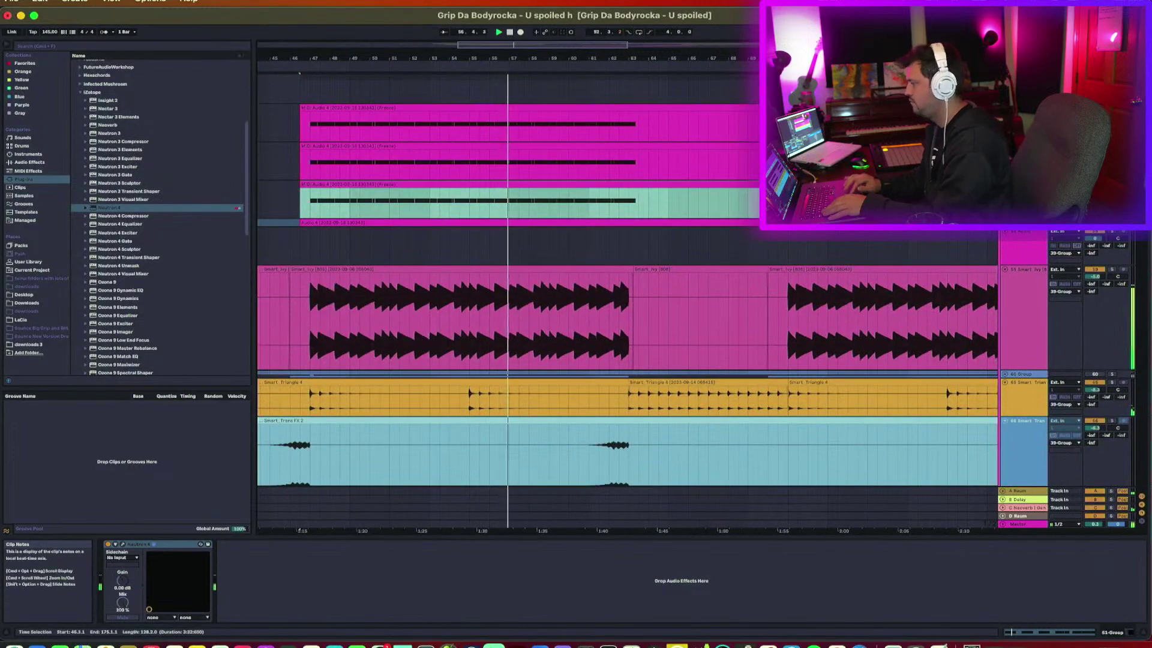
scroll(740, 230, down, 5)
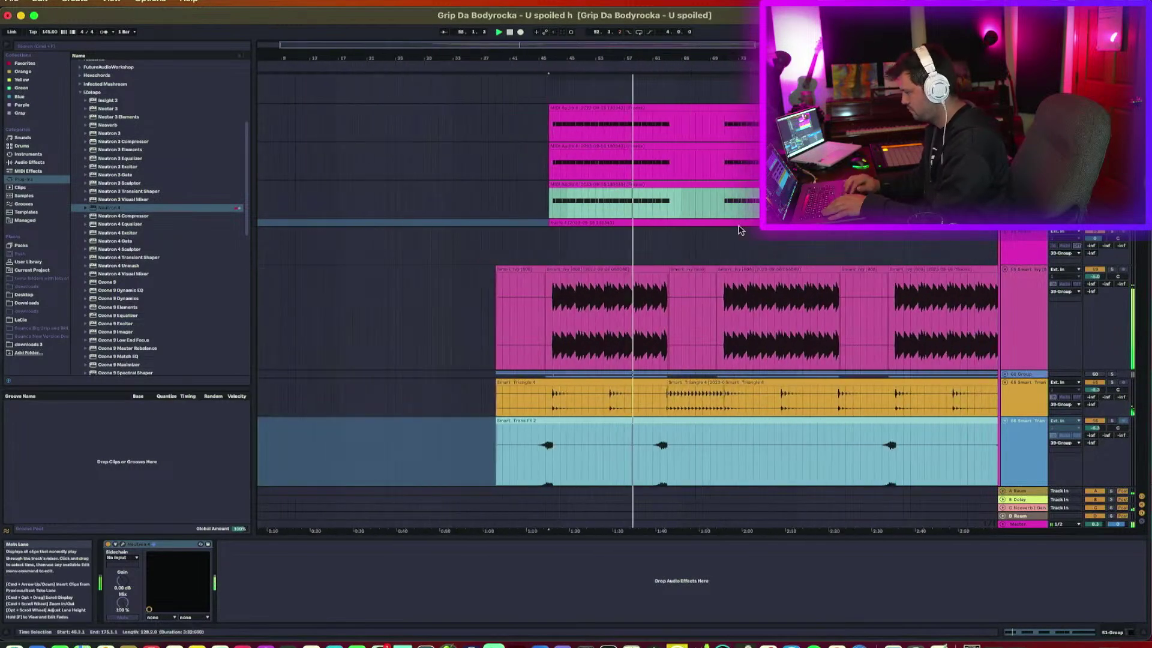
scroll(741, 227, up, 5)
scroll(738, 227, right, 4)
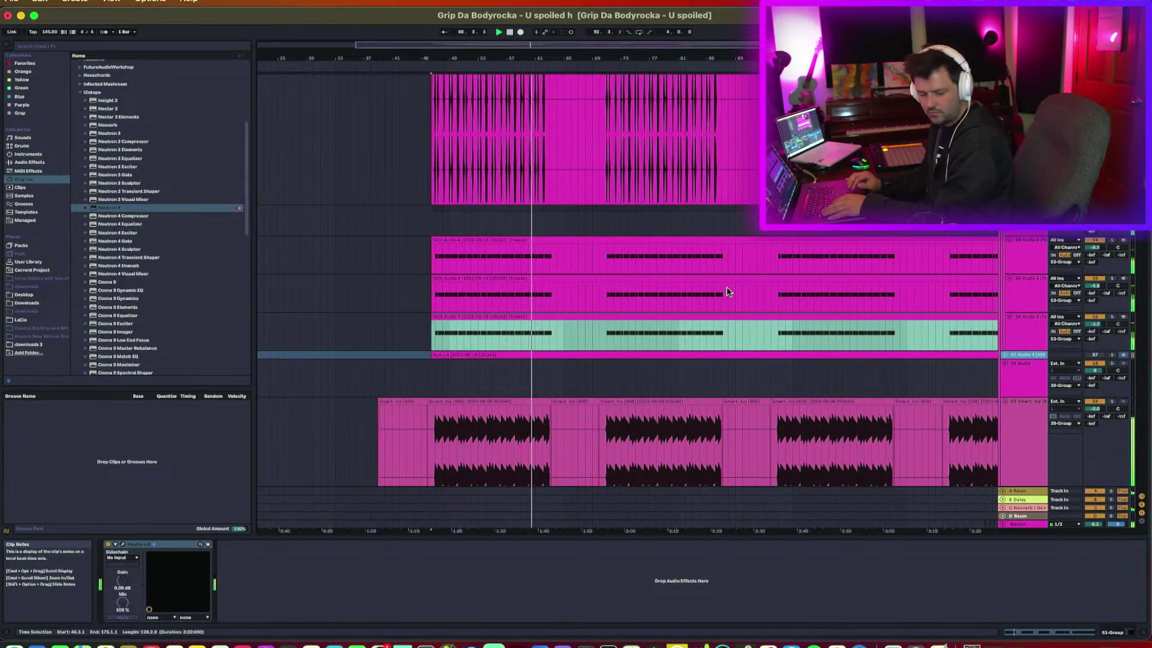
scroll(651, 336, down, 10)
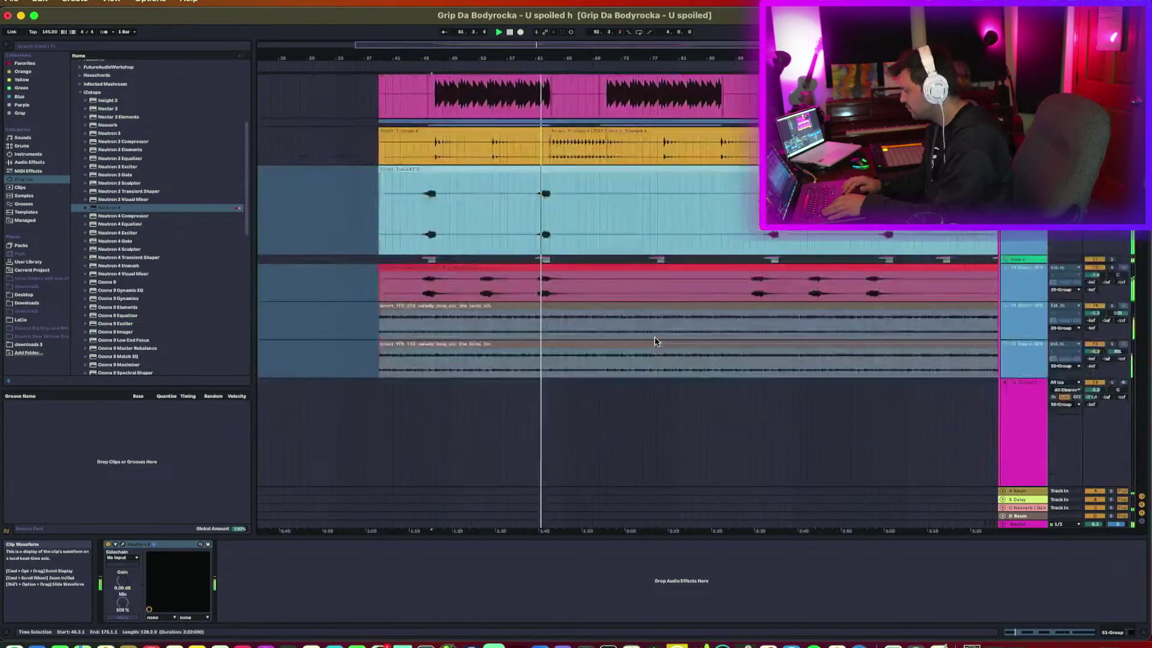
scroll(654, 342, up, 4)
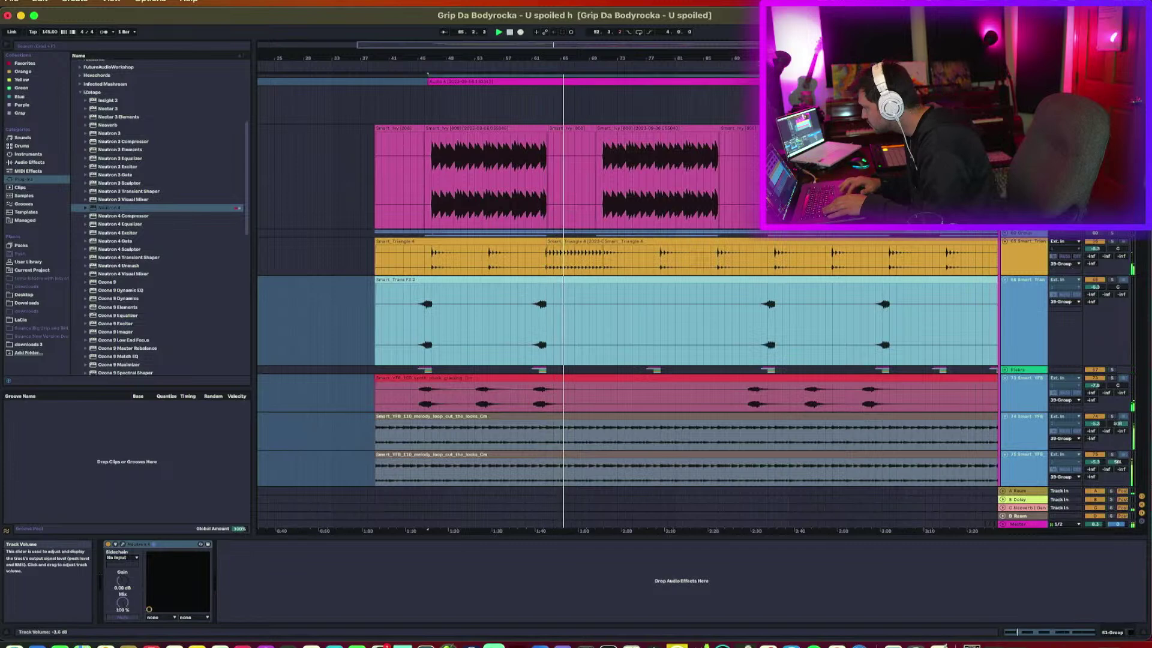
Restart playback with the 808 bass track selected and open Tonal Balance Control 2 on the Master track.
click(1024, 131)
key(space)
key(space)
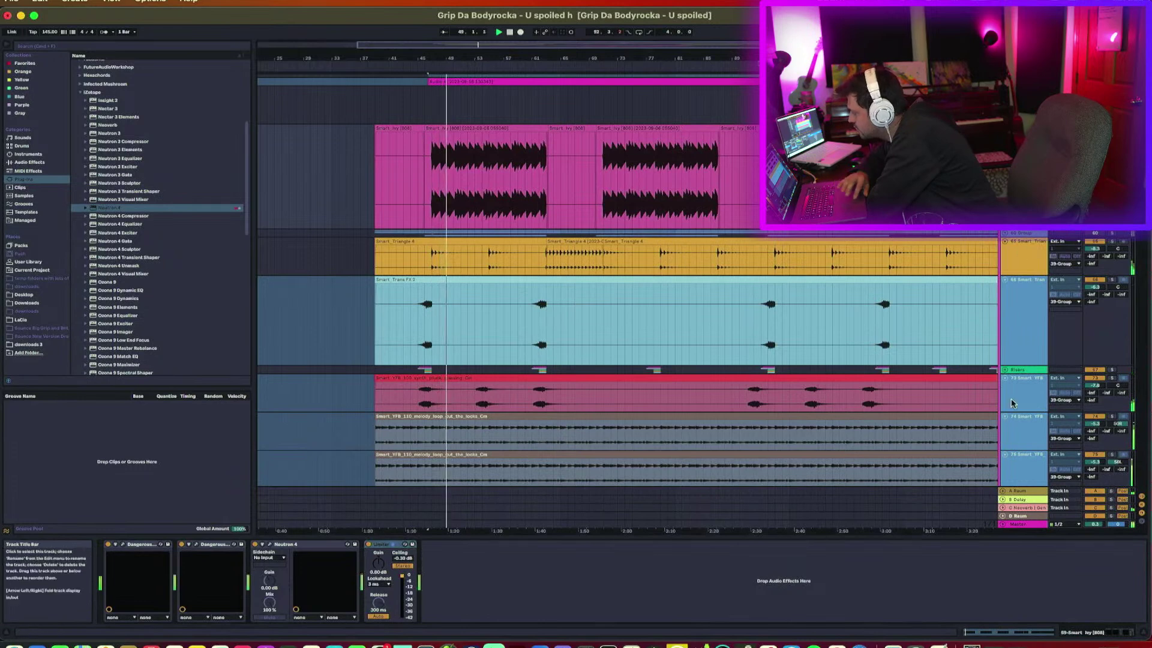
click(1023, 524)
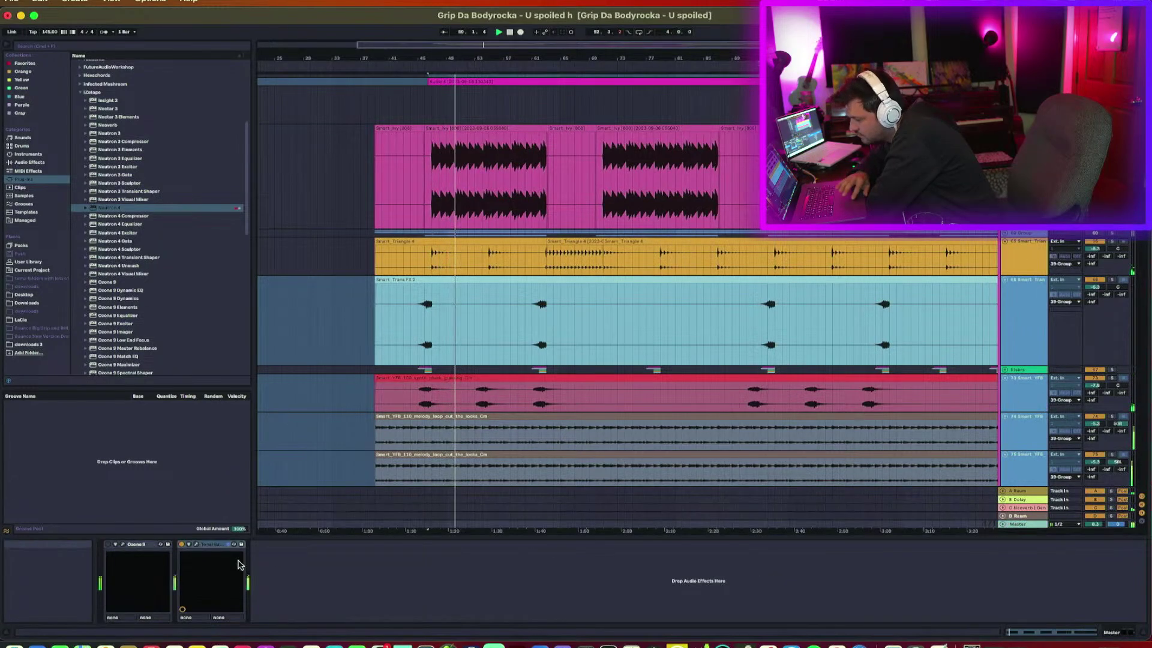
click(198, 545)
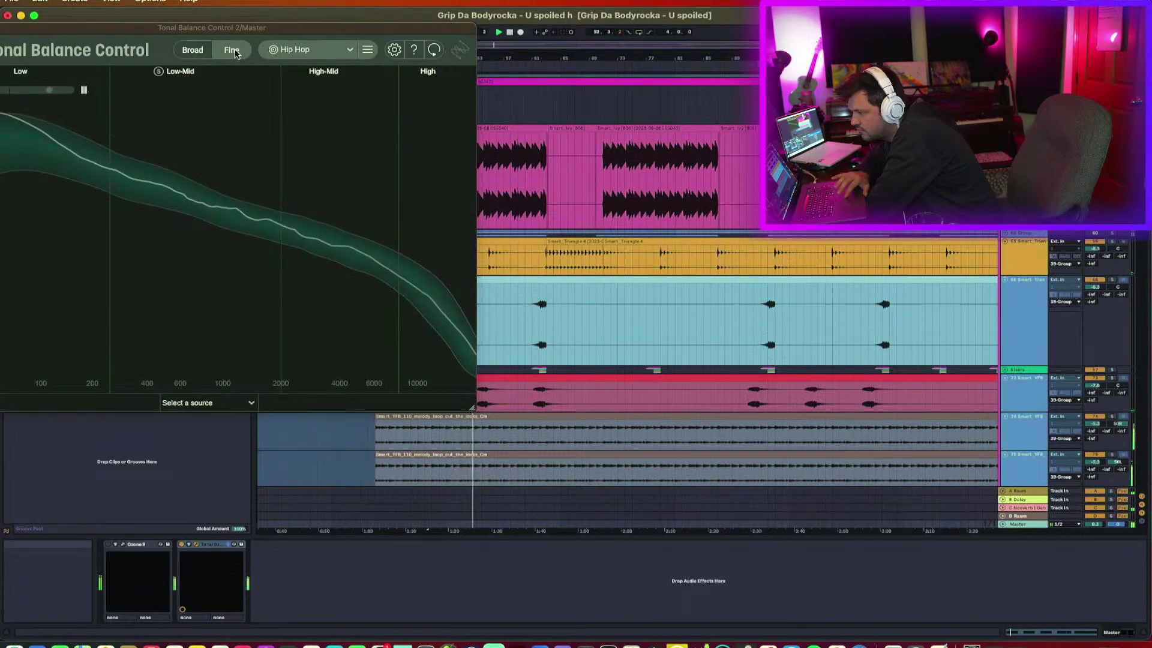
Compare the mix with the Hip Hop target in Broad and Fine views, lower the 808 track's volume slightly and close Tonal Balance Control.
click(193, 51)
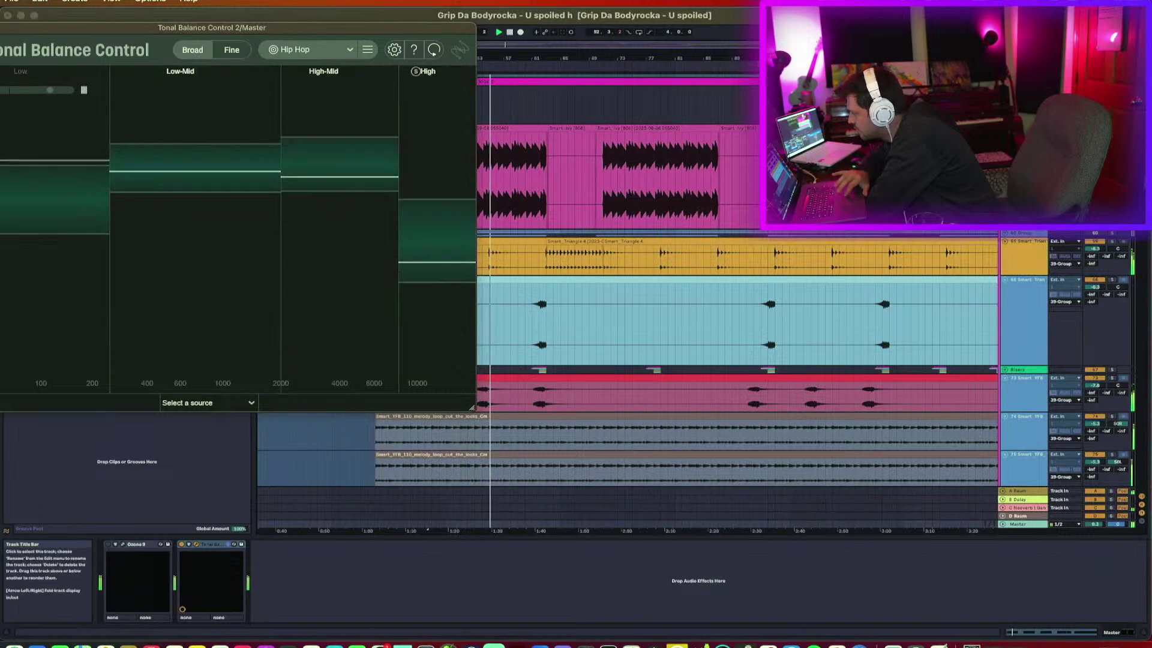
drag(1095, 136, 1094, 139)
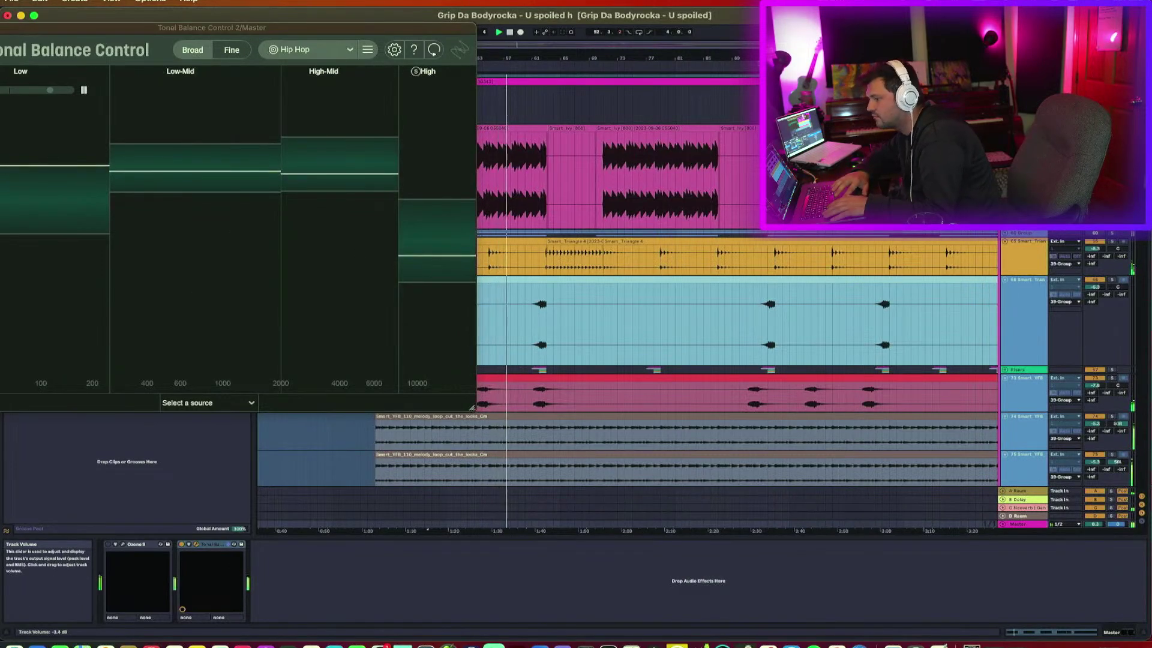
click(233, 51)
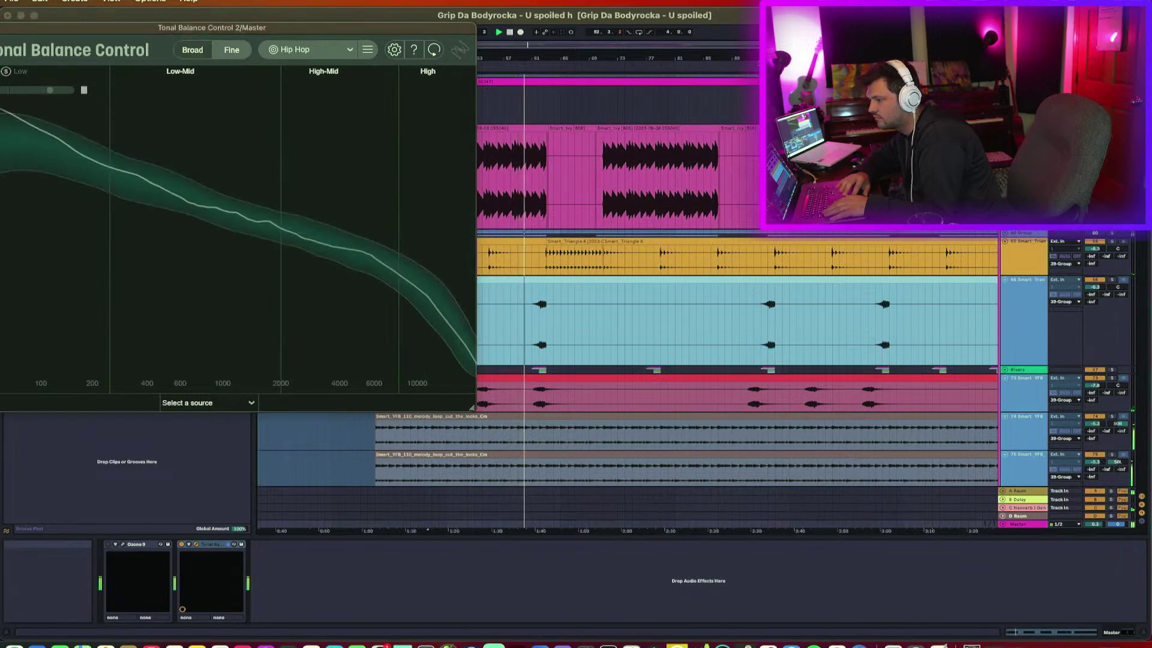
click(7, 15)
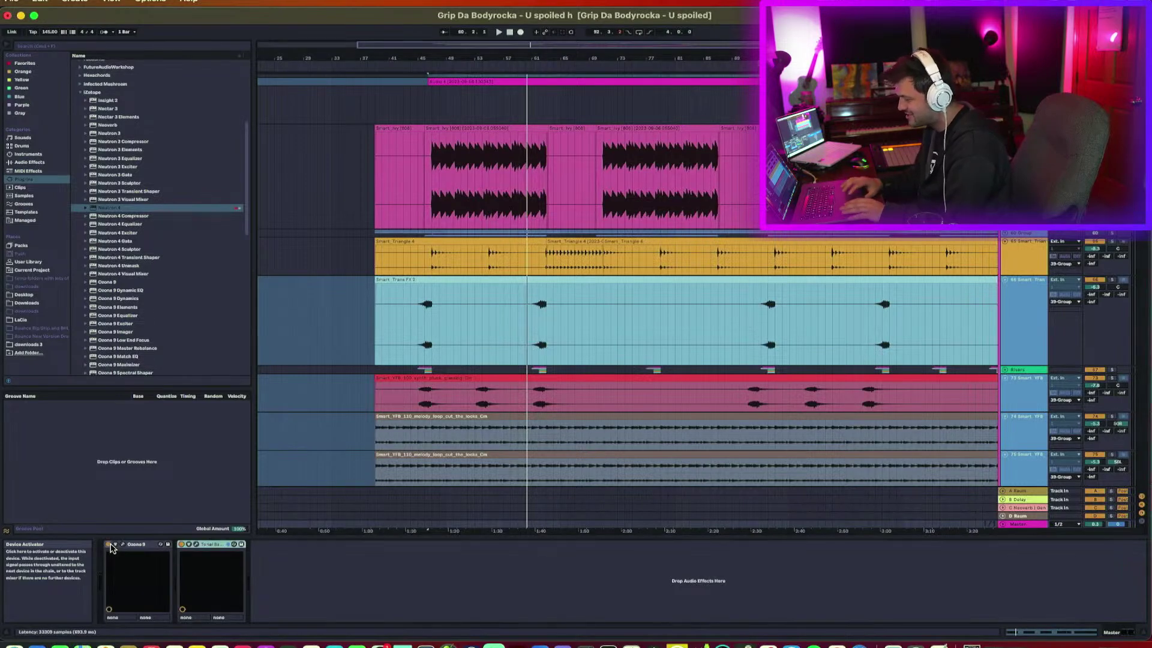
Play the song from the start marker with Ozone 9 open on the Master track and raise the Maximizer's threshold.
key(space)
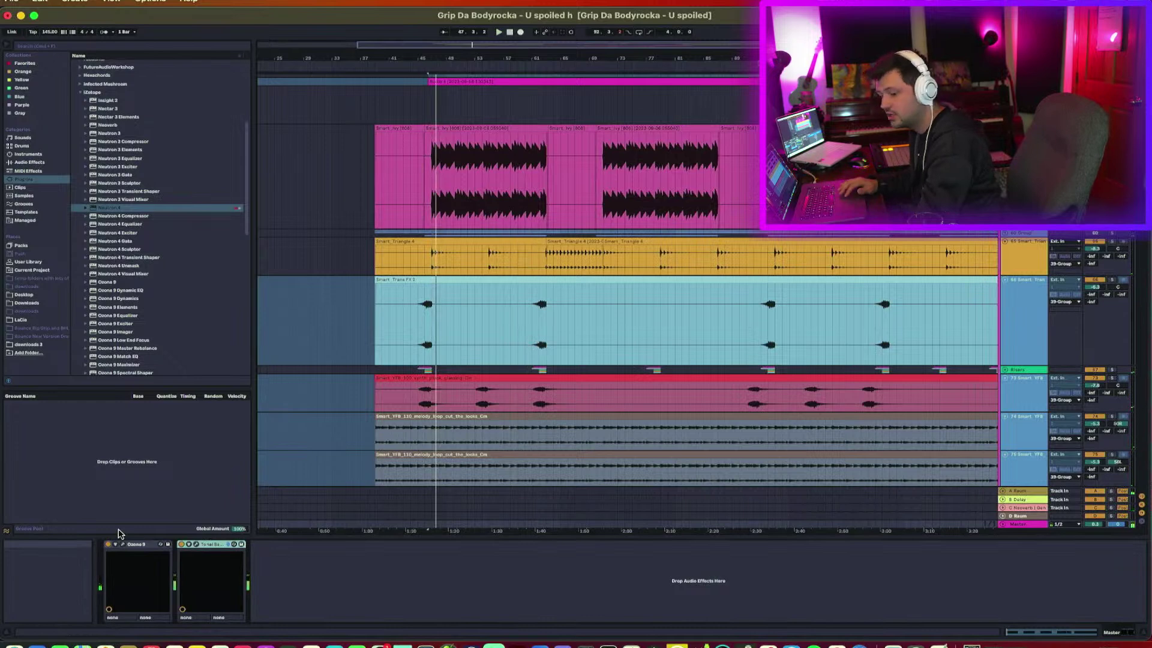
key(space)
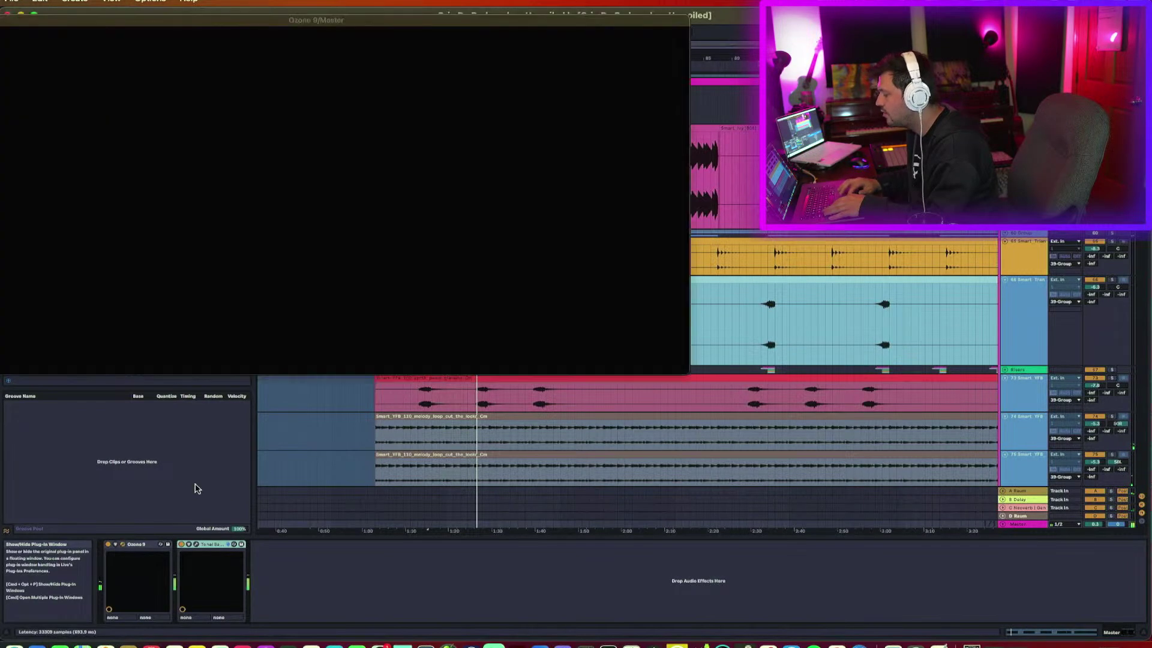
key(space)
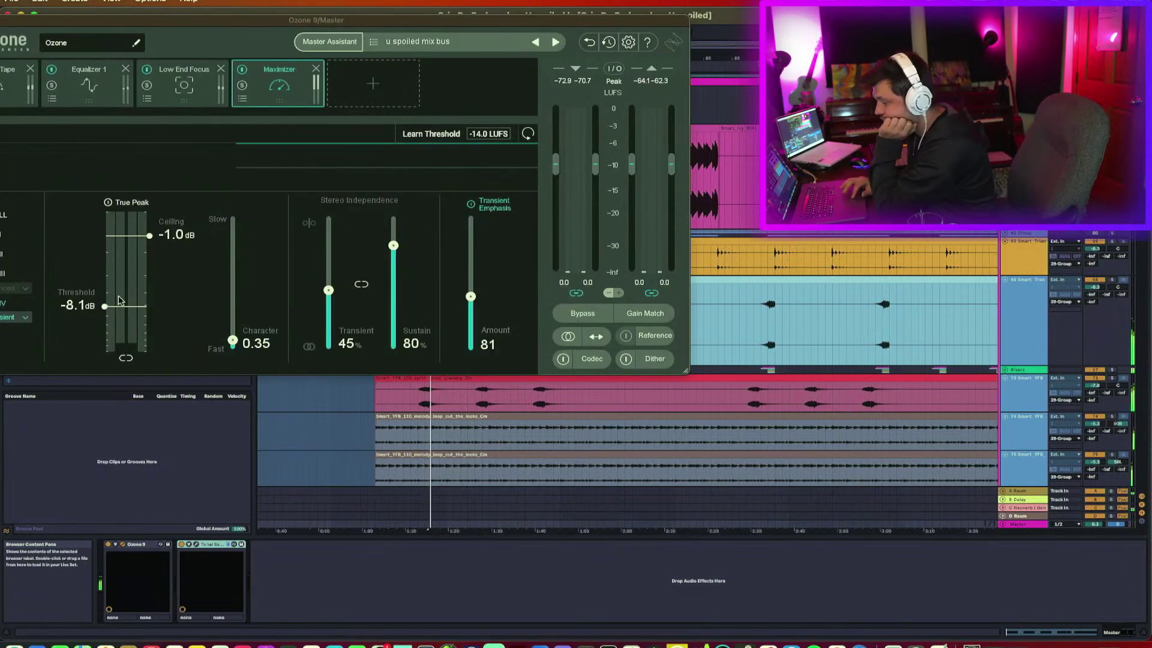
drag(105, 306, 105, 268)
Review the side and mid curves of Equalizer 1, switch Low End Focus off and on to compare, and inspect the Tape module.
click(88, 84)
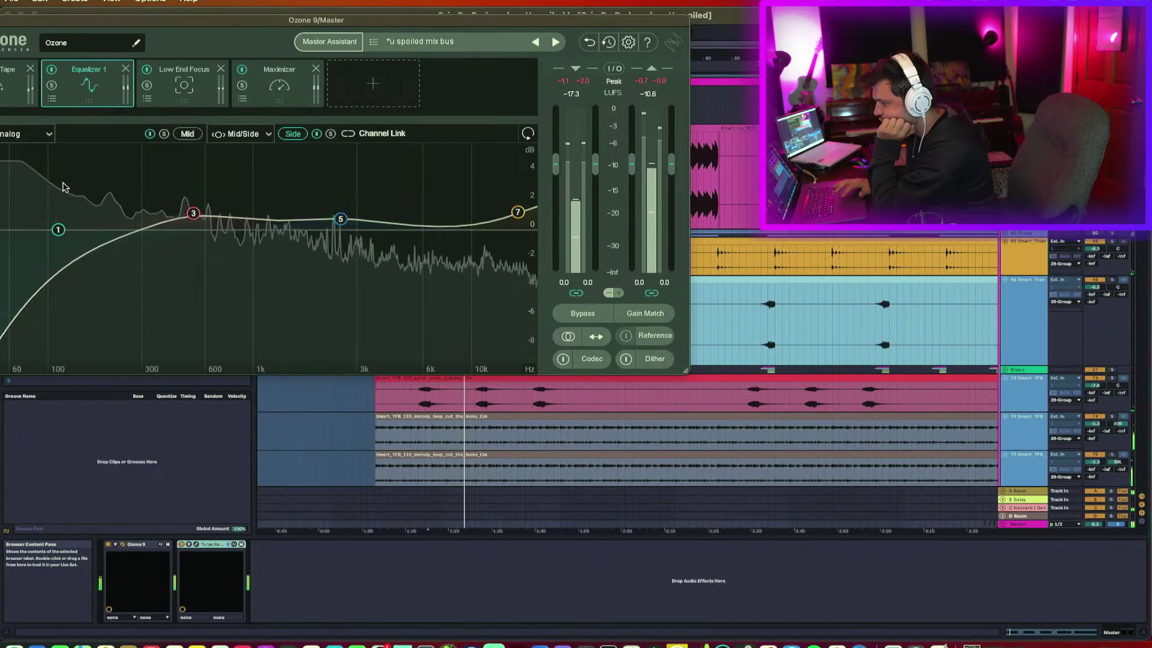
click(186, 135)
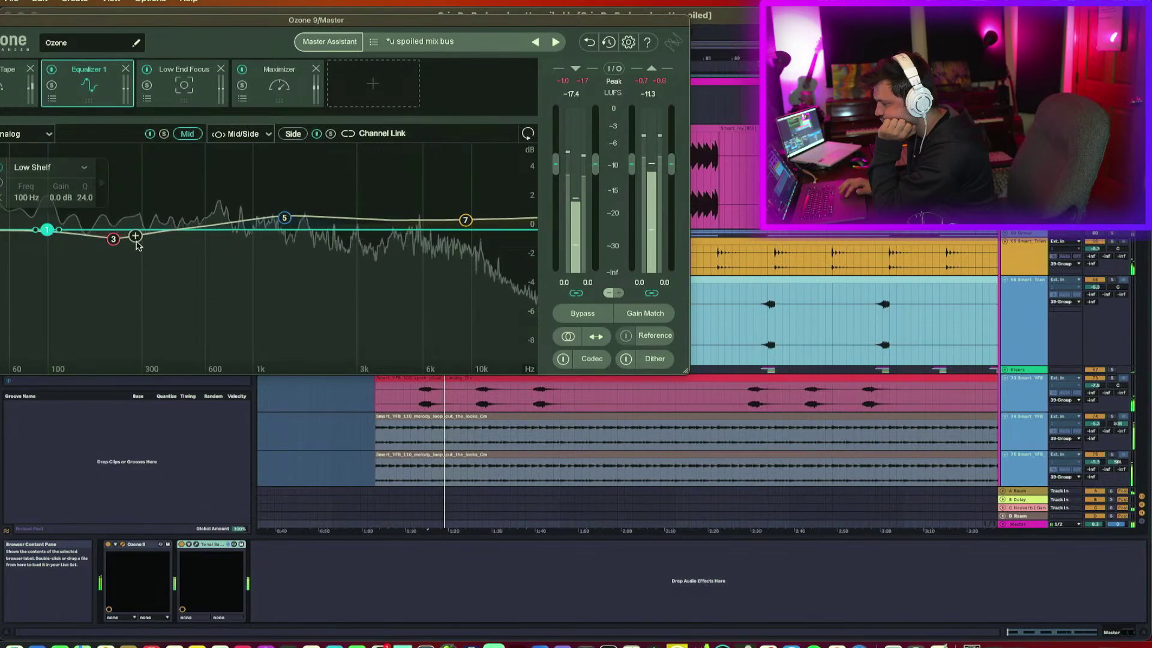
click(180, 90)
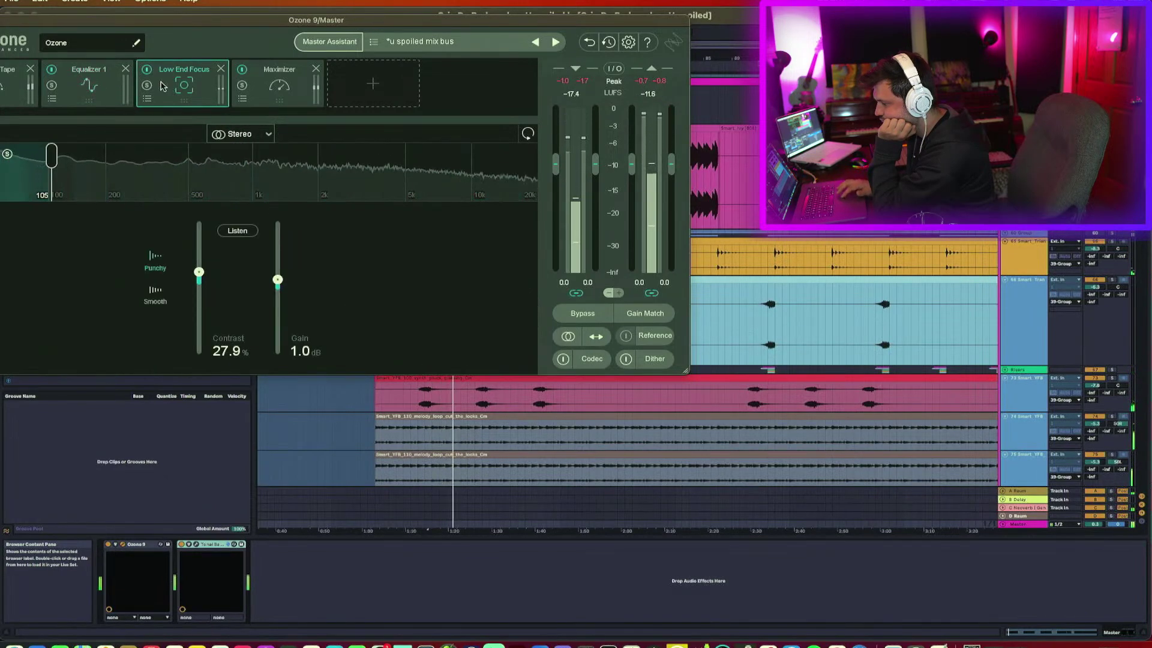
click(147, 70)
click(147, 70)
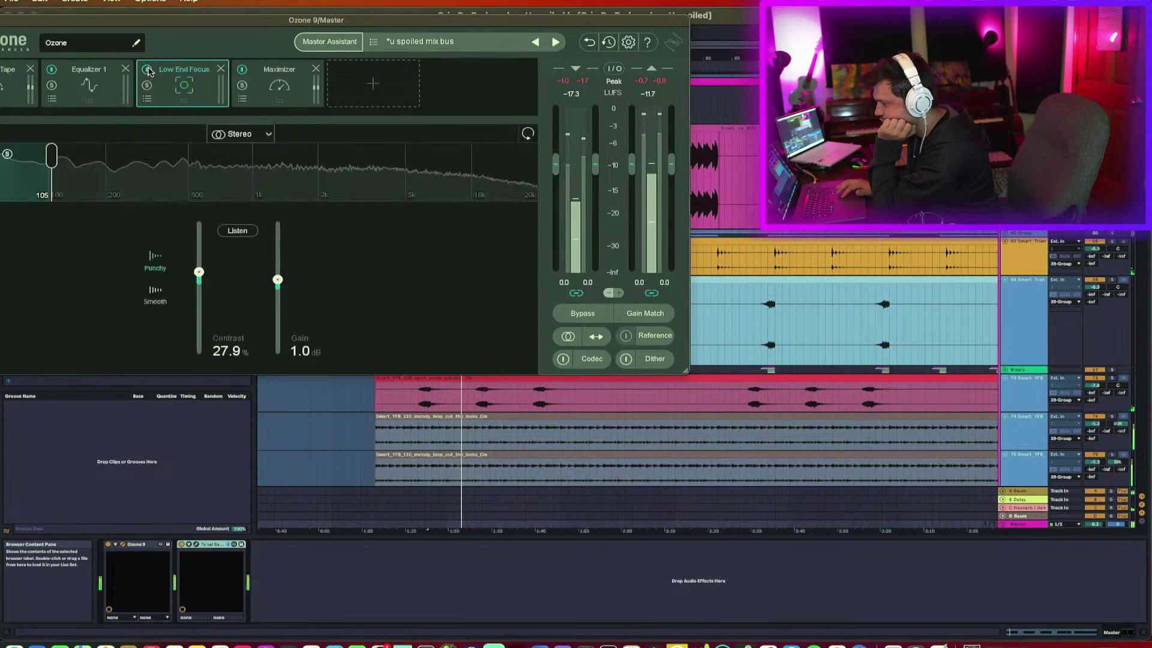
click(15, 84)
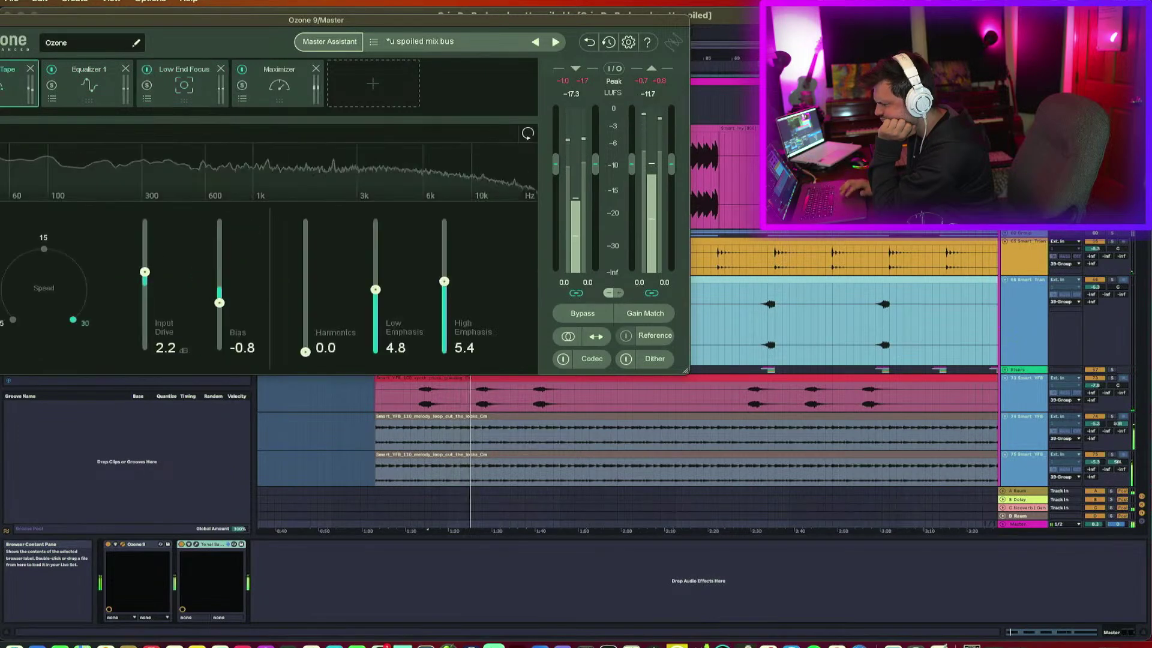
Adjust the Maximizer to a -2.6 dB threshold, 72% sustain and a transient emphasis amount of 52.
click(287, 102)
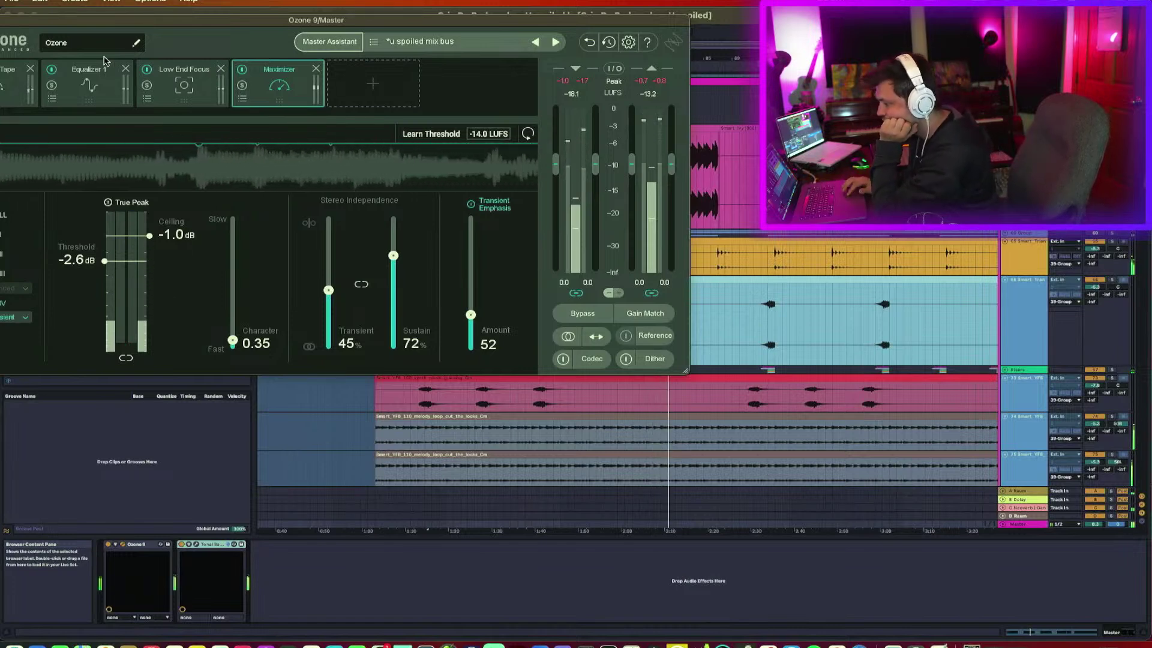
click(102, 92)
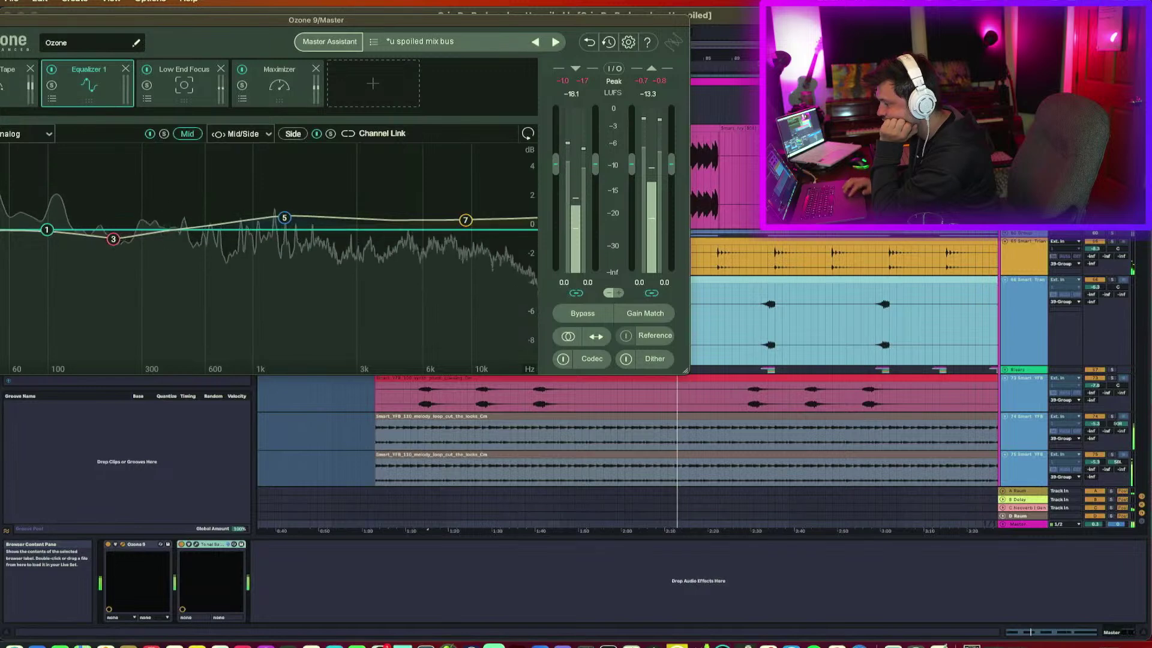
key(super+alt+p)
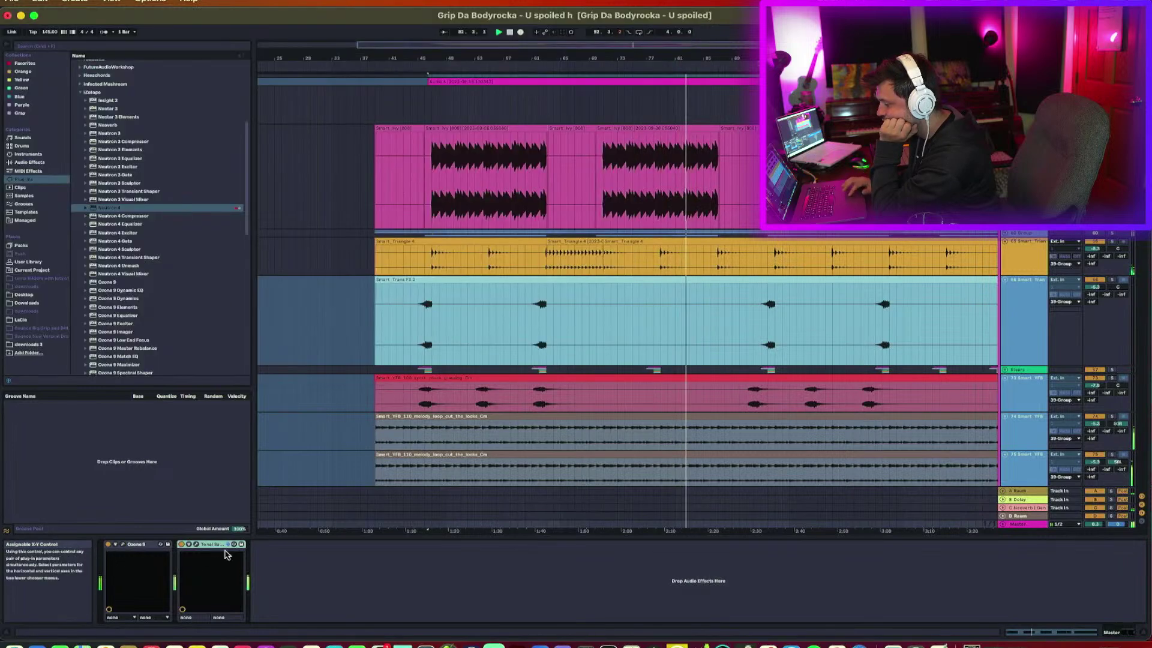
Check the playing mix against the Hip Hop target in the Broad and Fine views of Tonal Balance Control.
click(198, 545)
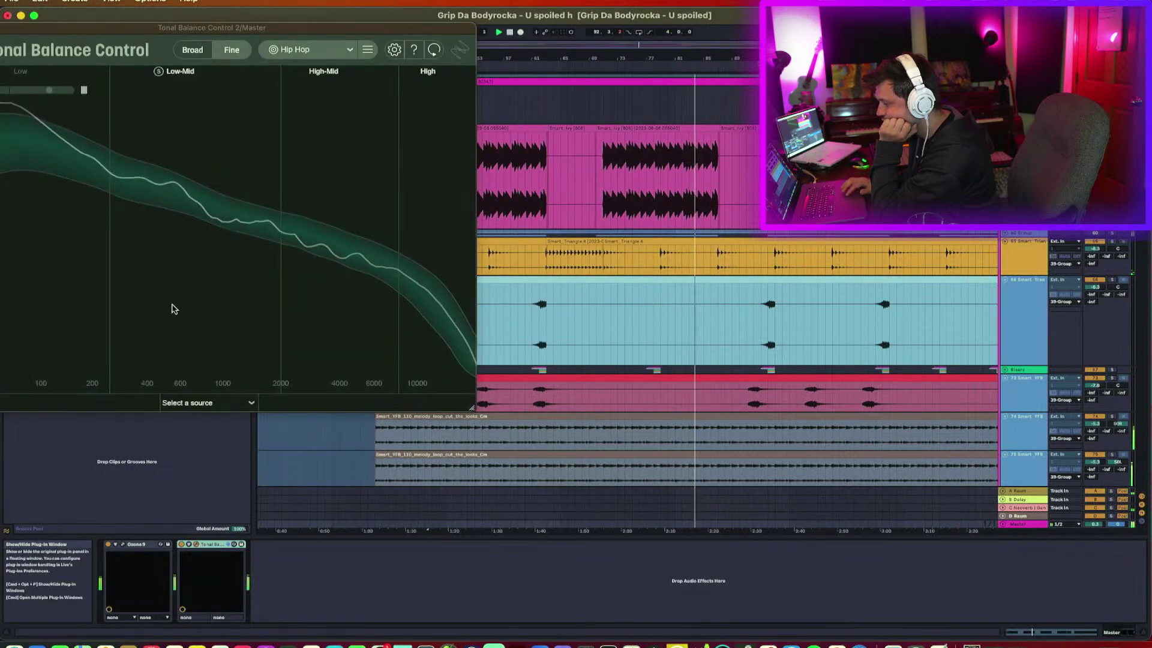
click(201, 53)
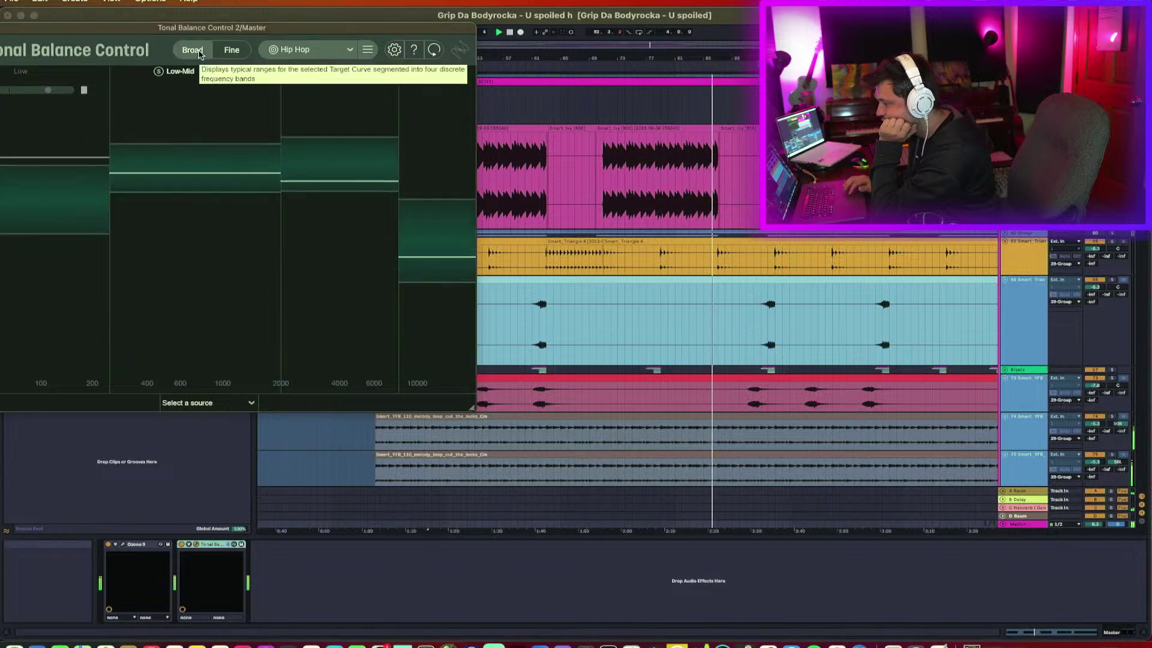
click(231, 53)
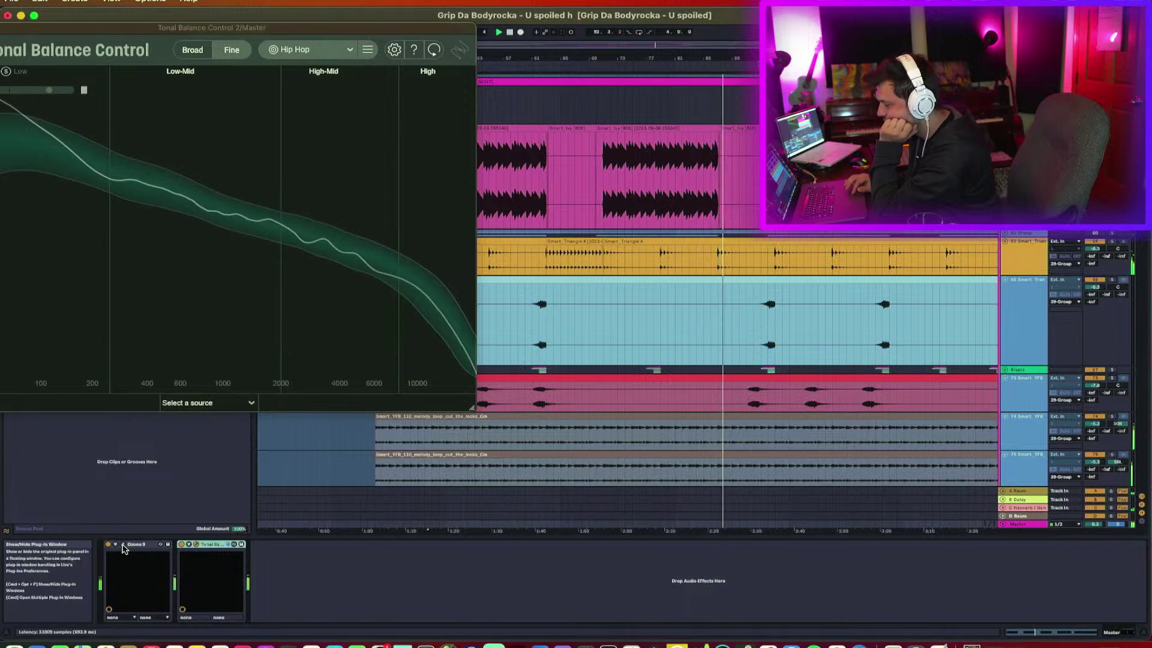
Lower the band 1 low shelf of Ozone's Equalizer 1 in the mid channel to -0.2 dB at 101 Hz.
click(123, 546)
click(51, 235)
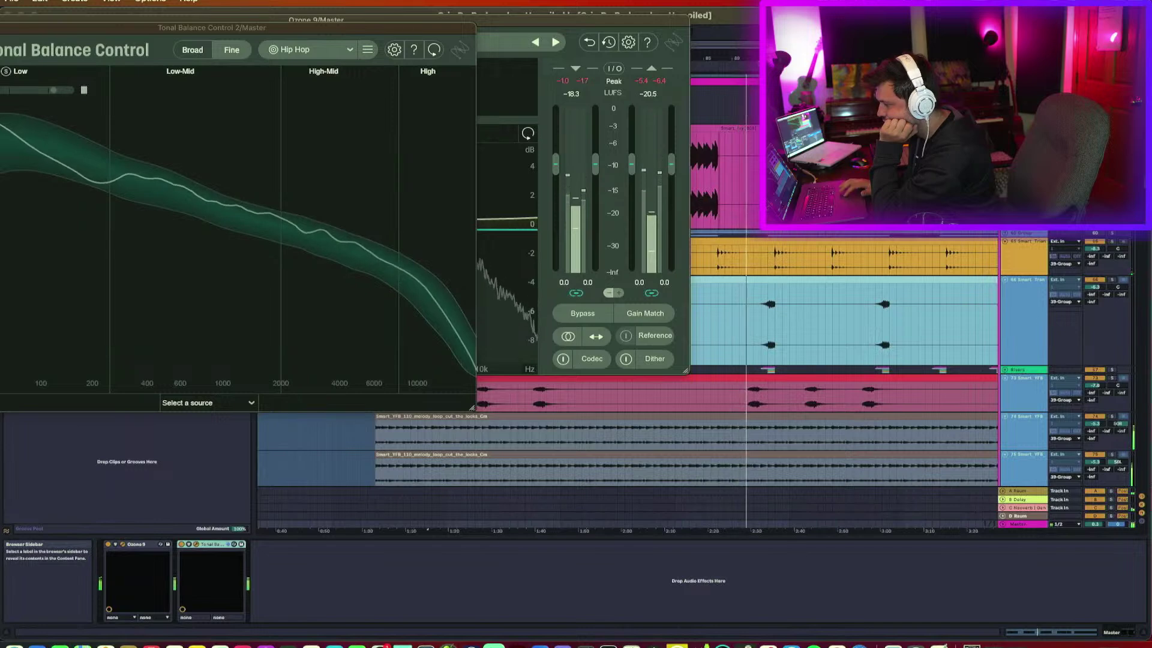
click(48, 235)
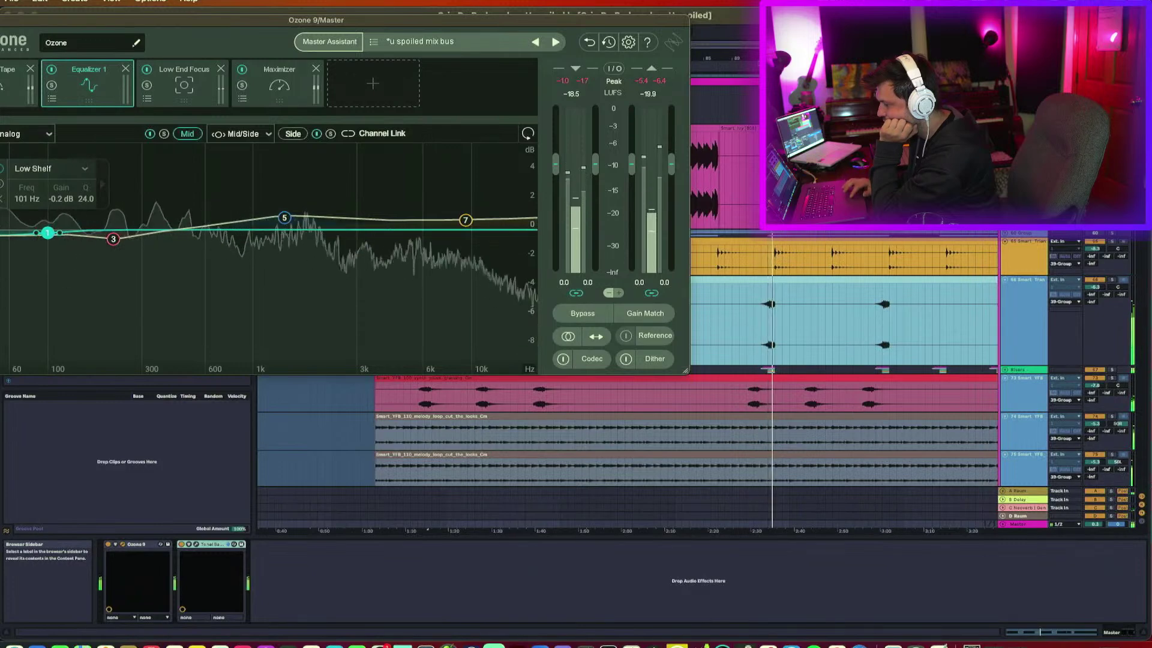
key(super+alt+p)
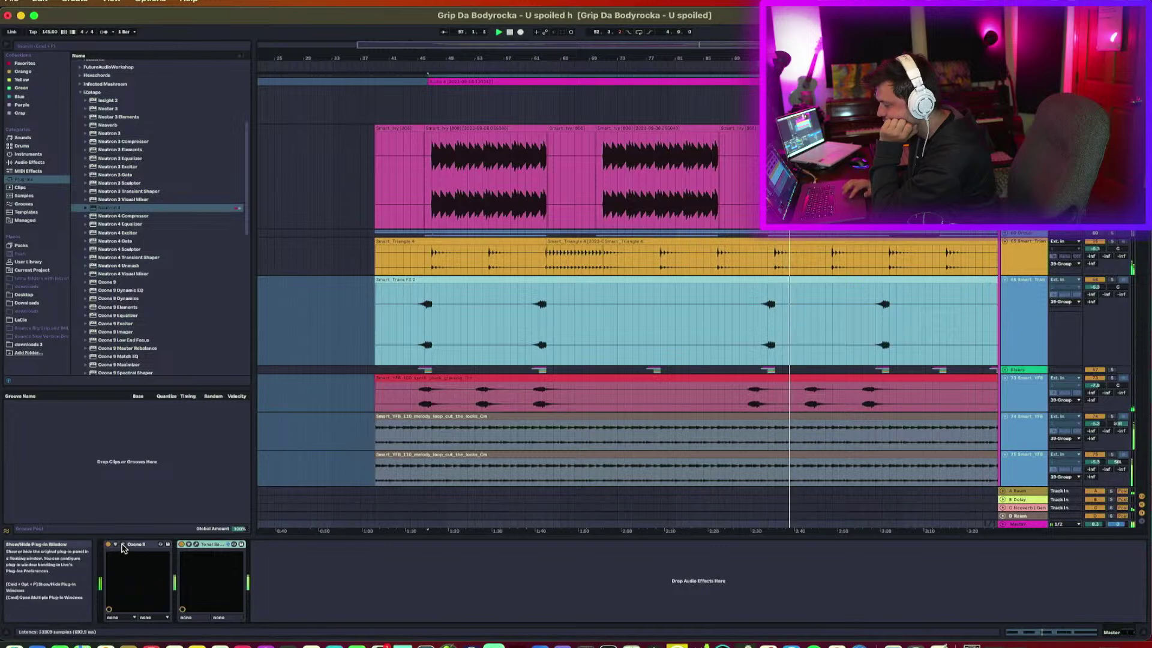
Restart playback to listen to the Ozone settings and delete Tonal Balance Control 2 from the Master track.
key(super+alt+p)
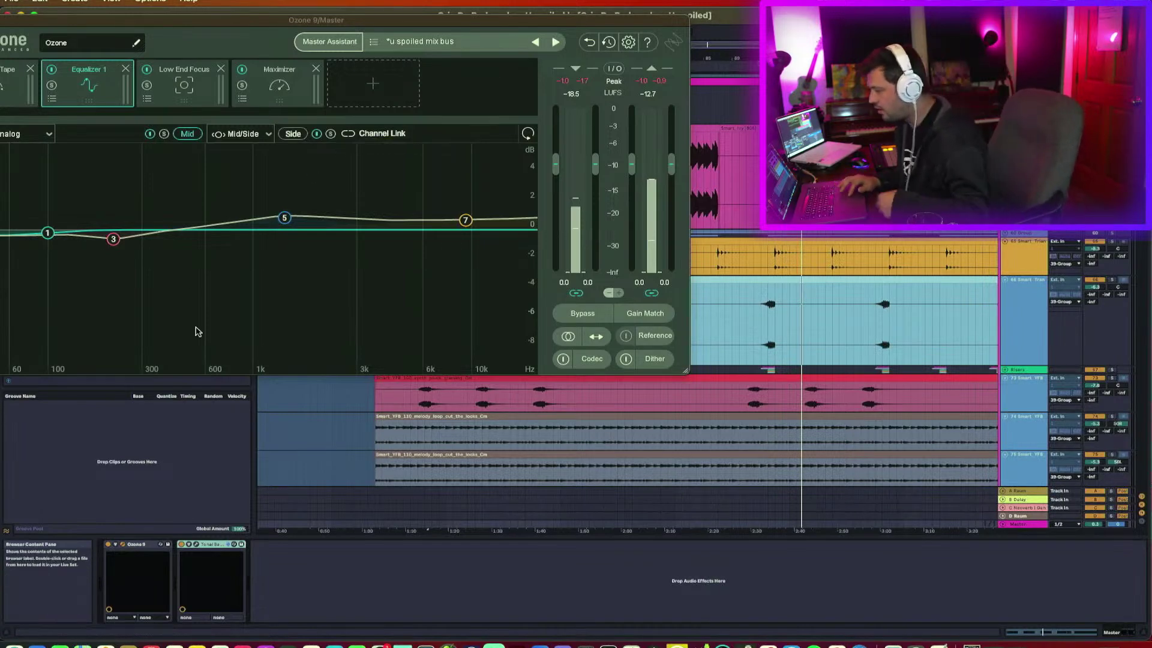
key(space)
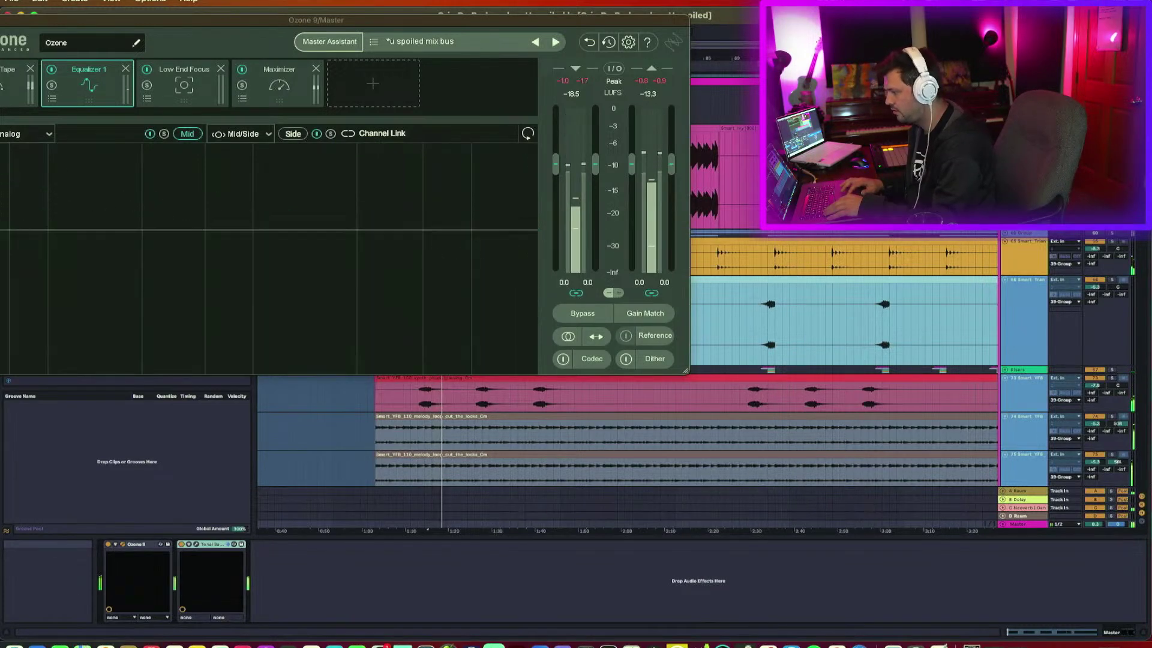
key(super+alt+p)
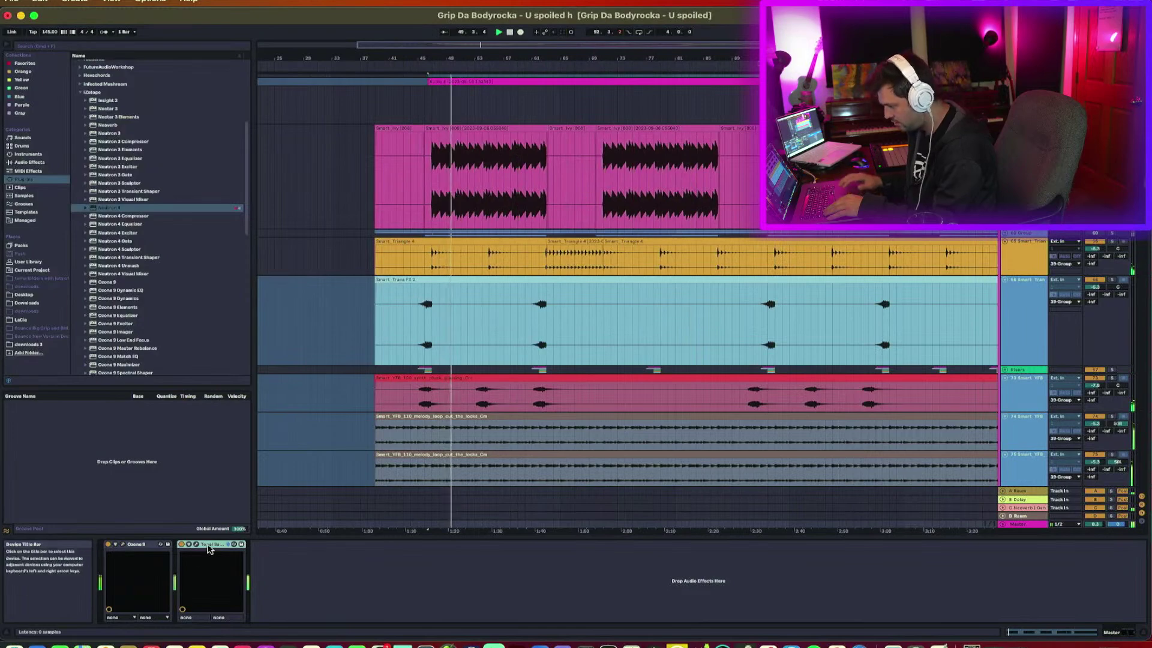
key(Delete)
Reopen Ozone 9 on the Master track and fine-tune the mid channel's low shelf at 101 Hz and -0.2 dB.
click(123, 545)
click(123, 546)
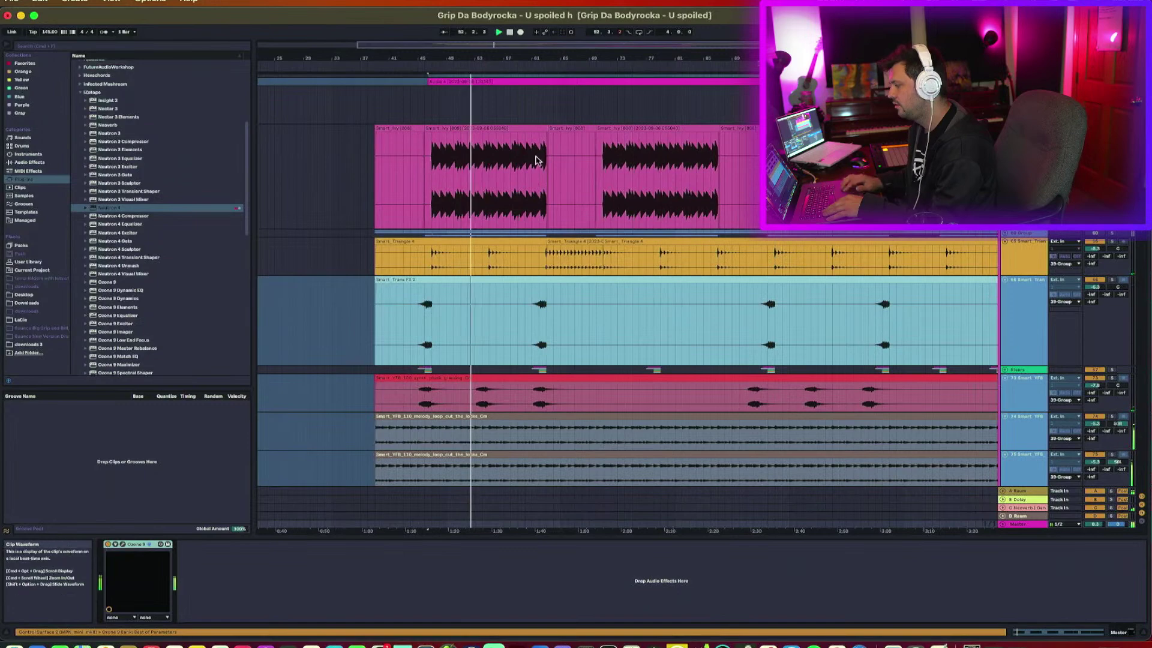
click(123, 545)
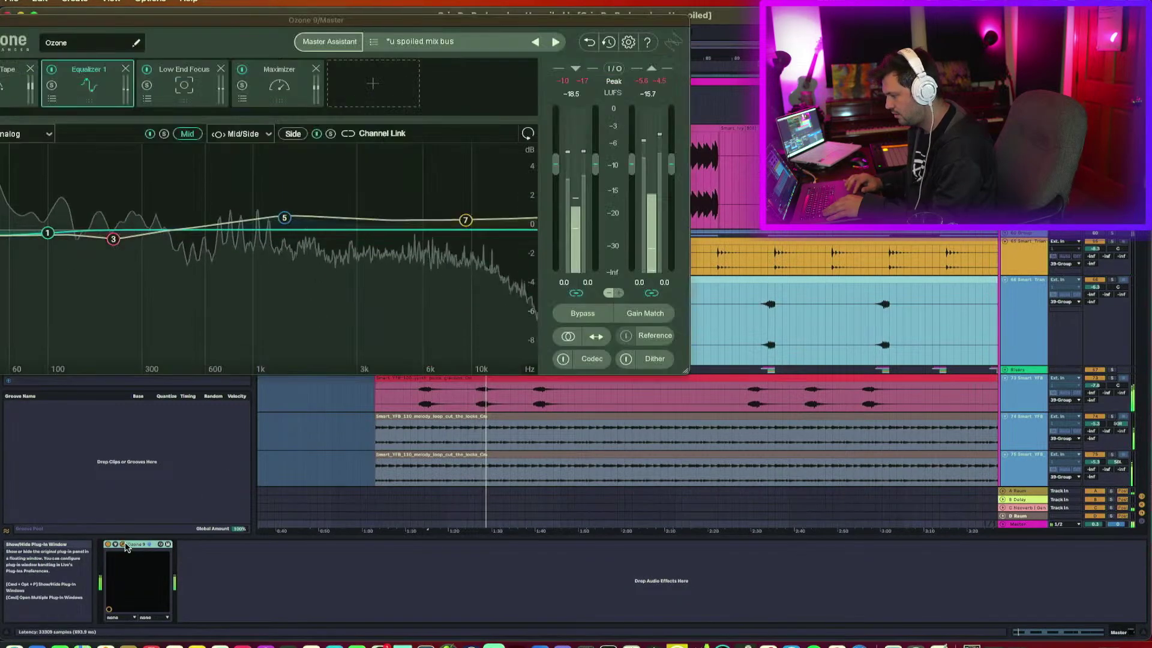
drag(51, 234, 49, 236)
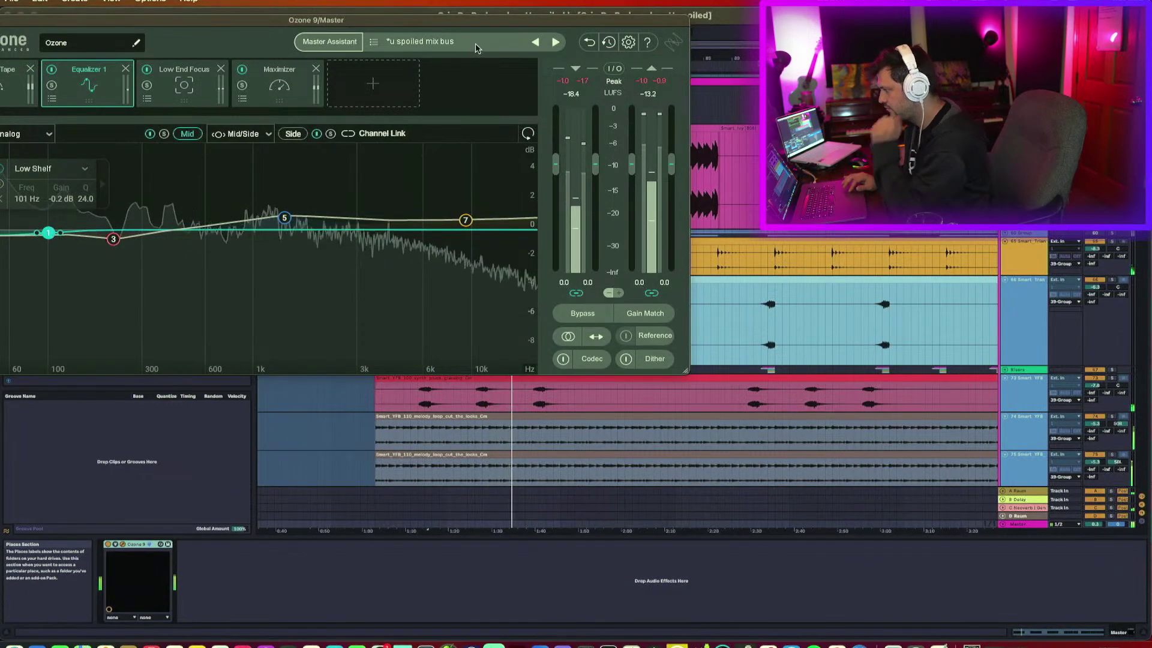
Update the custom Ozone preset "u spoiled mix bus" with the current settings and close the plug-in window.
click(426, 42)
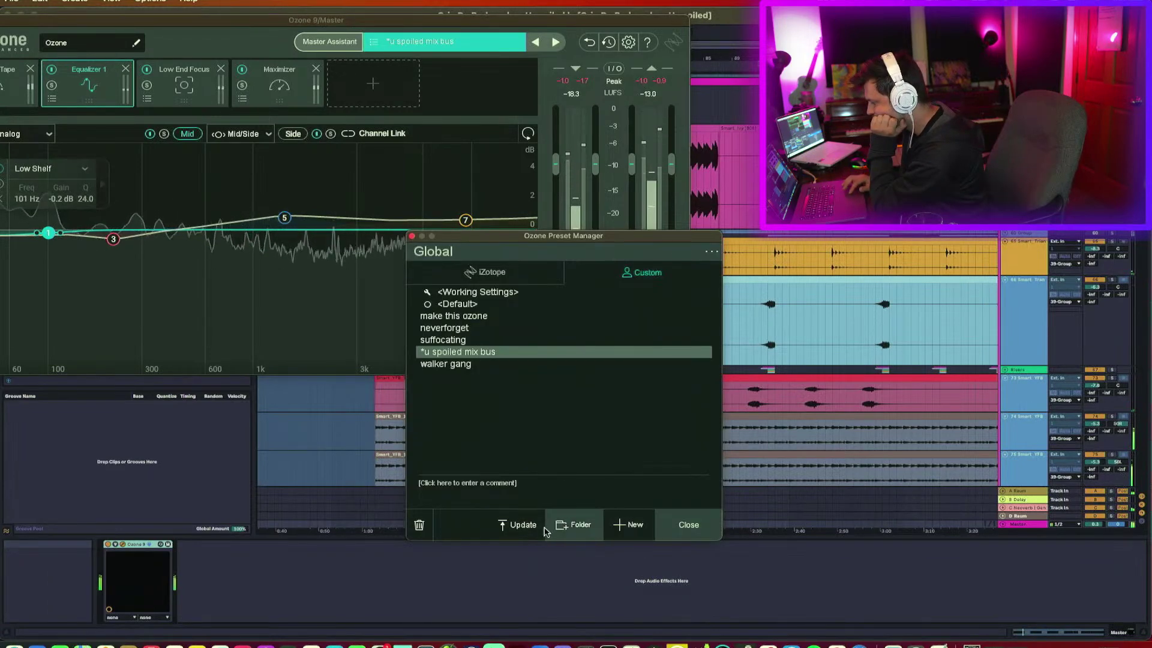
click(519, 524)
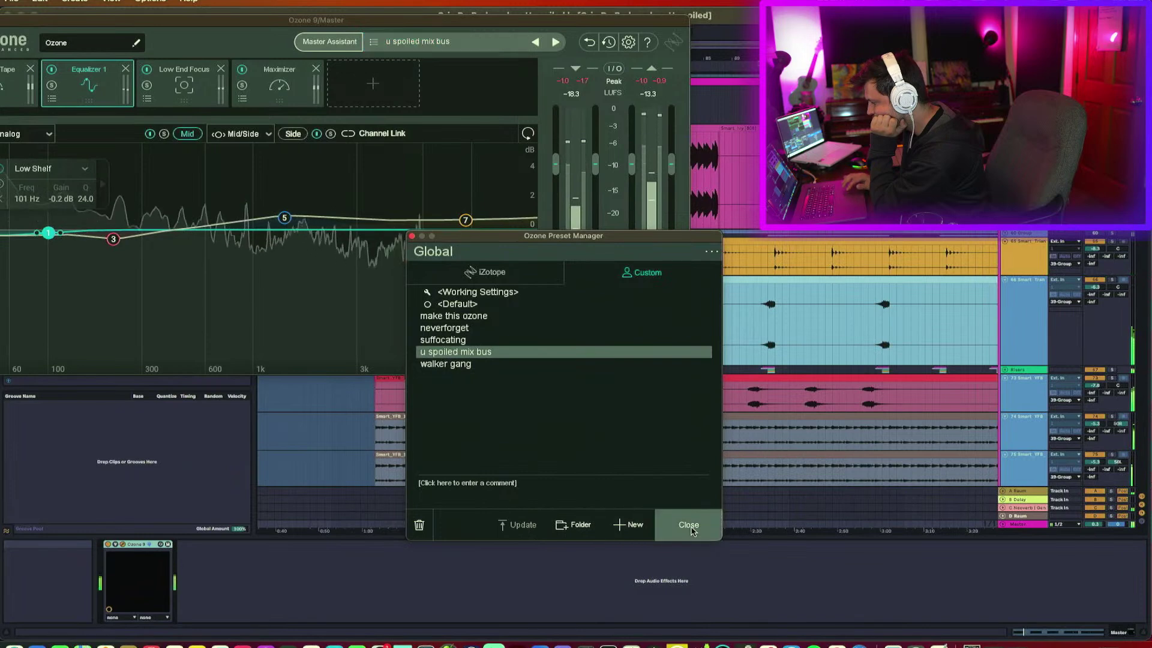
click(688, 525)
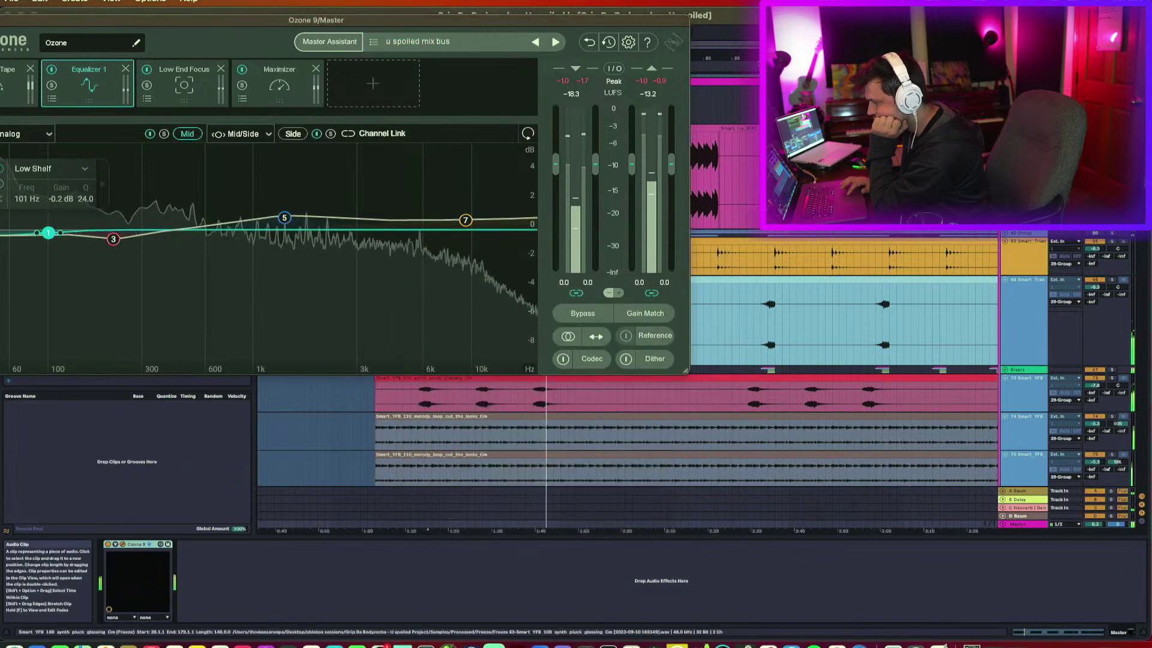
key(super+w)
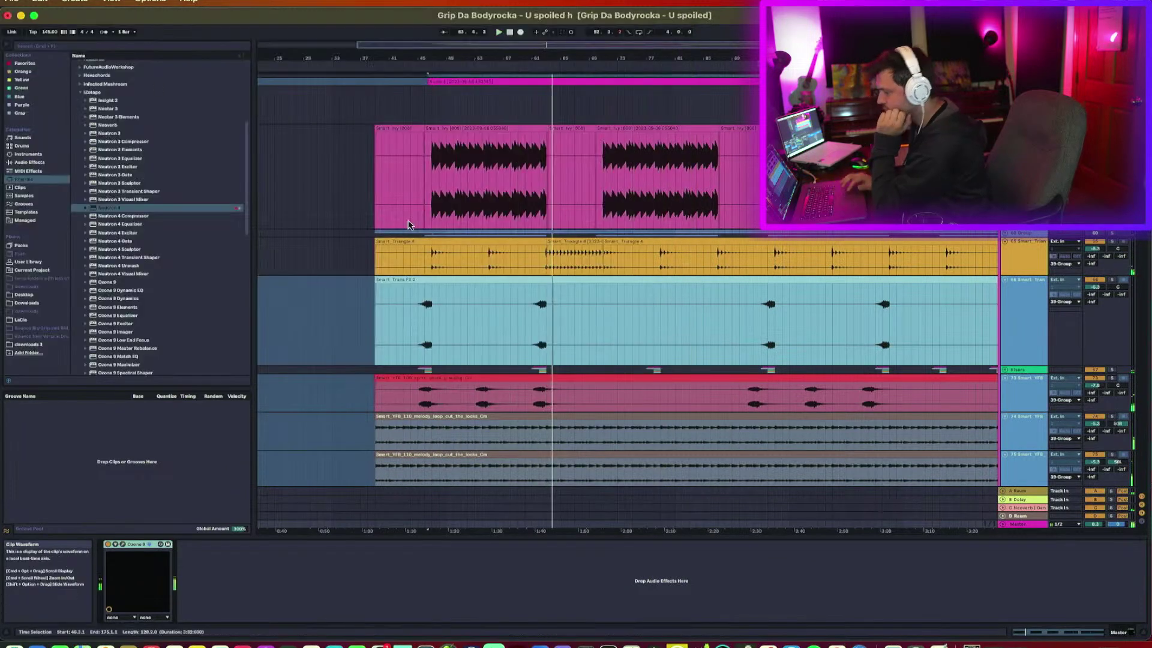
Switch off Ozone 9 on the Master track, review the Export Audio/Video settings and cancel the export.
click(418, 319)
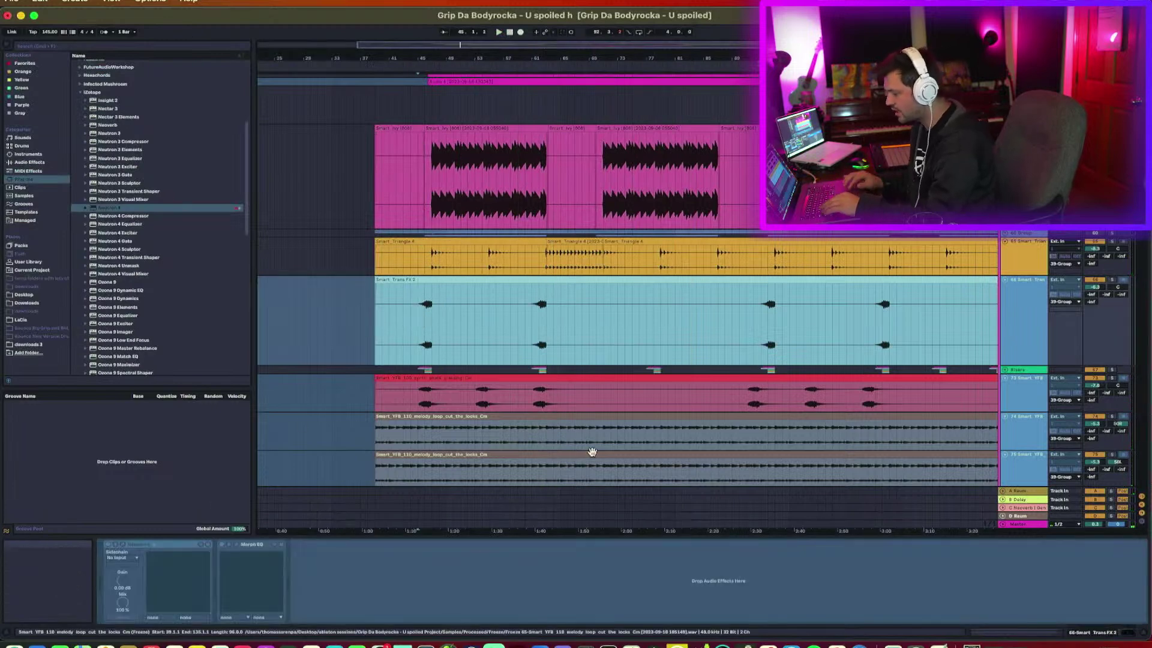
click(1018, 523)
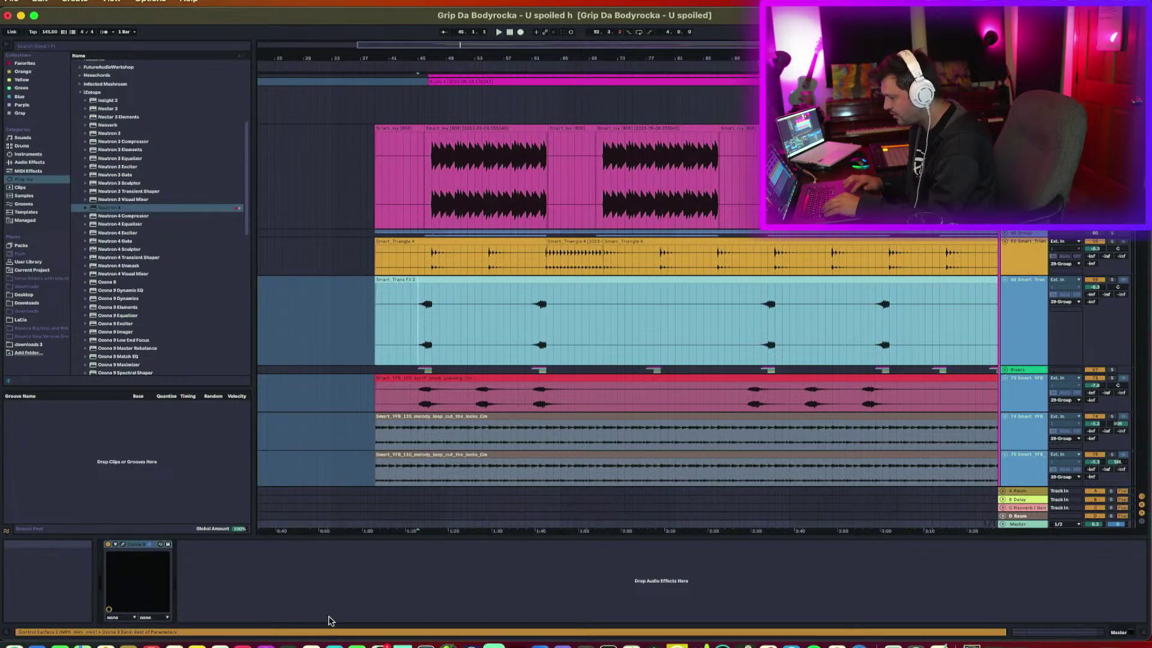
click(111, 544)
click(602, 439)
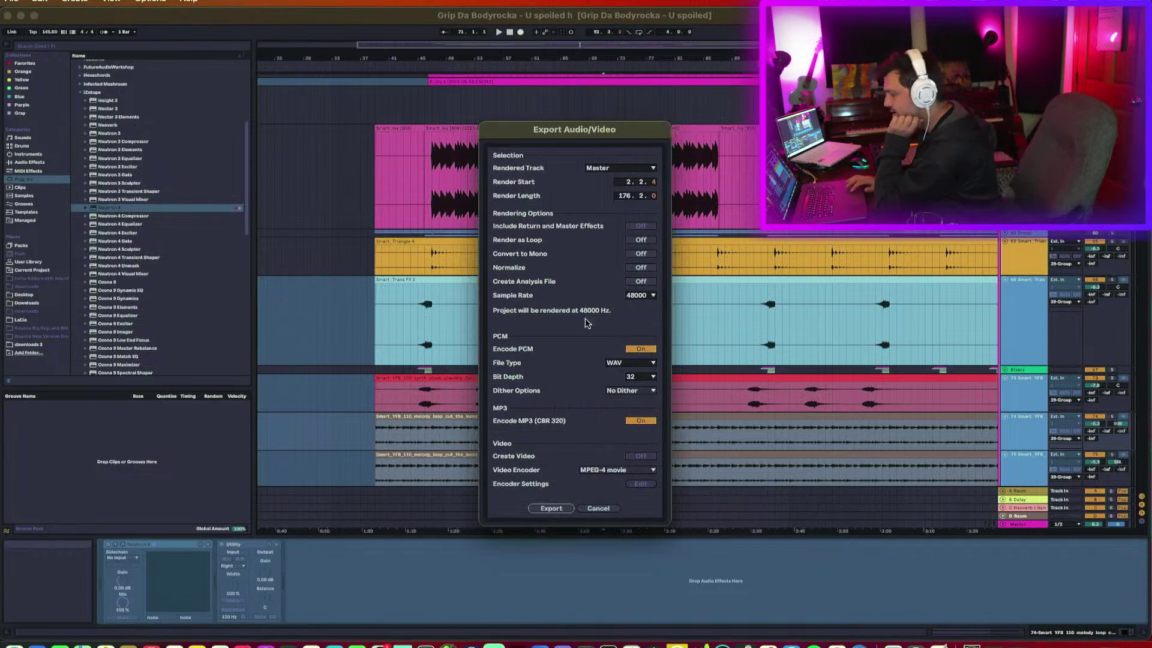
click(598, 508)
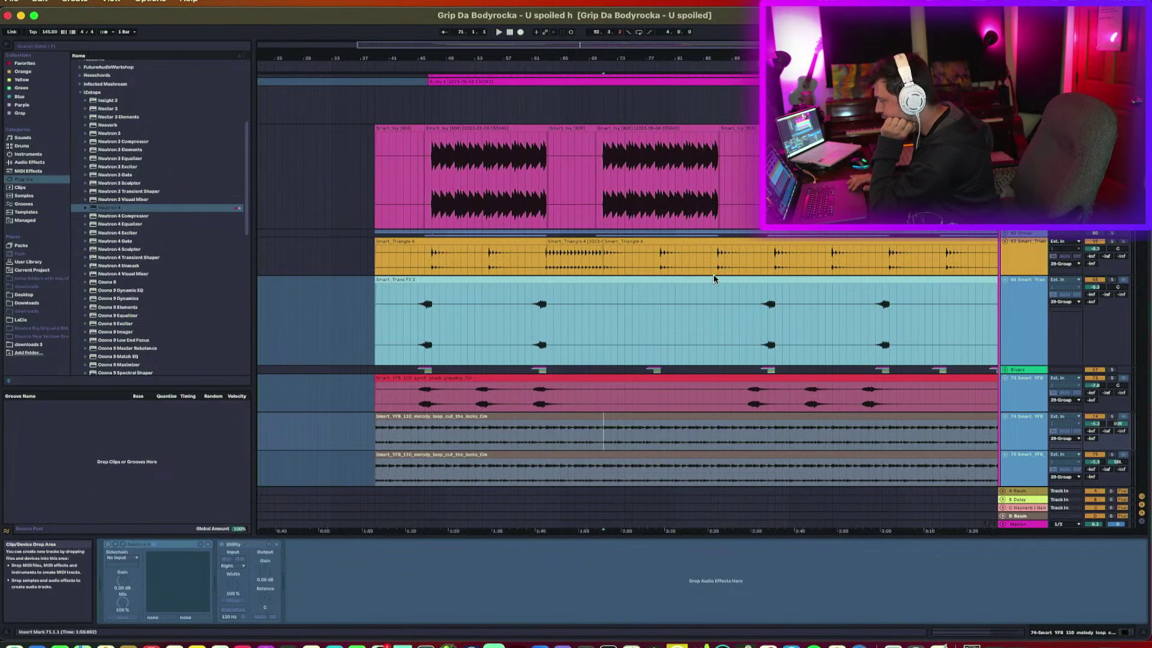
Select the full song range from bar 39 for 140 bars and export the Master at 48000 Hz as 32-bit WAV and MP3.
scroll(714, 275, left, 5)
scroll(714, 275, right, 10)
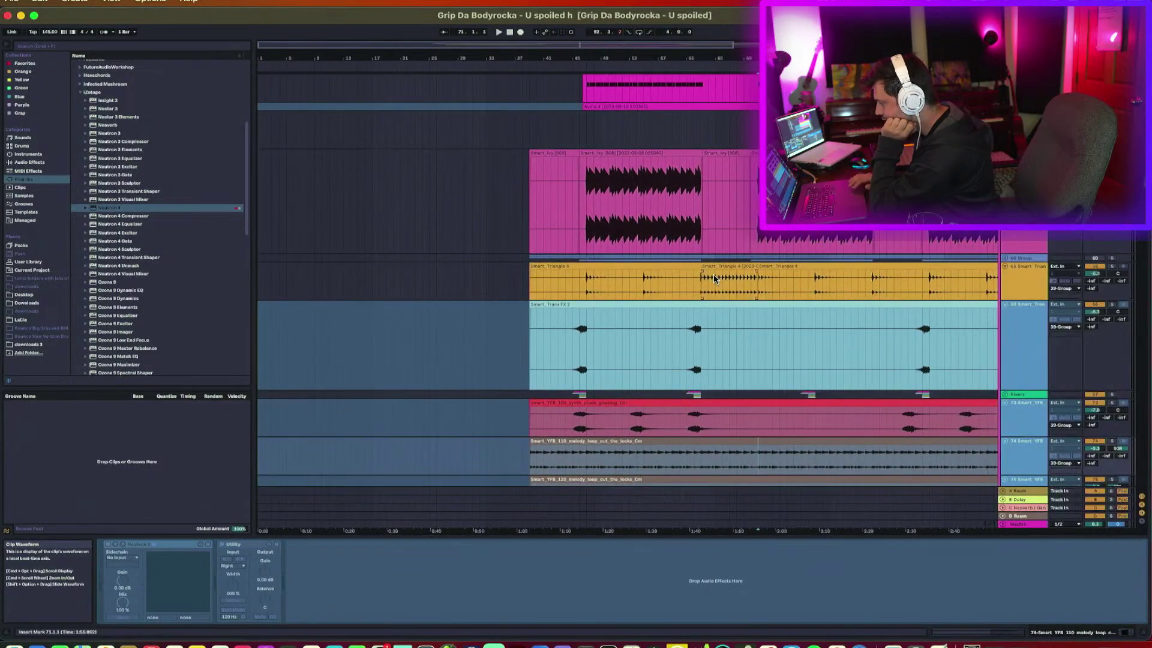
scroll(769, 306, up, 5)
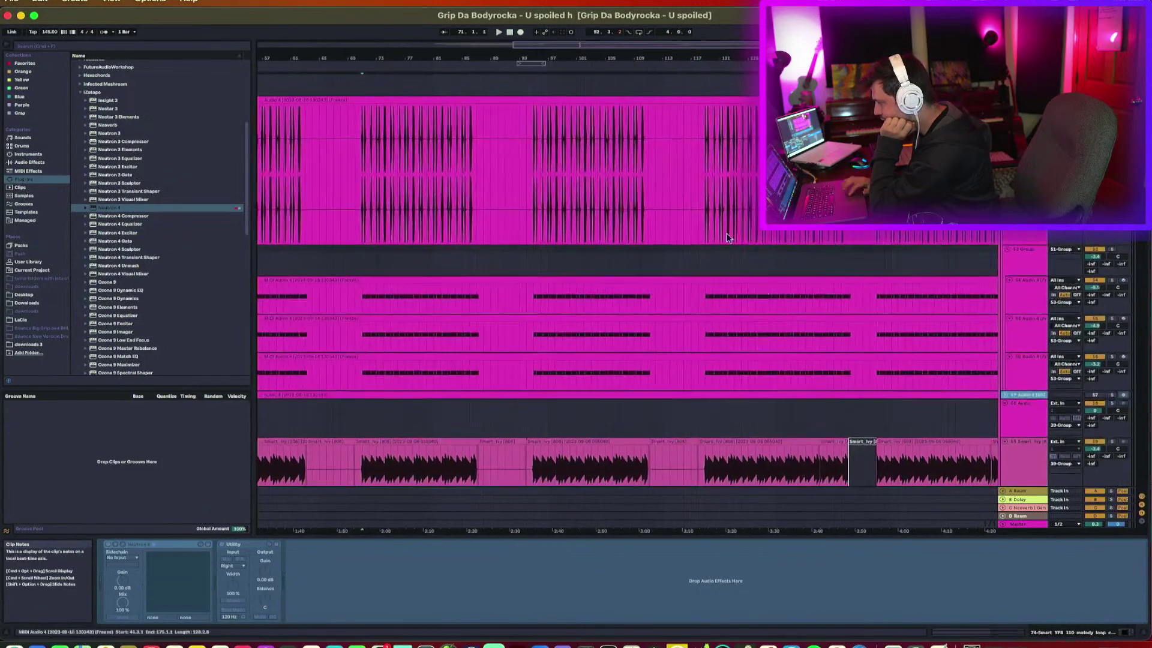
scroll(712, 244, left, 5)
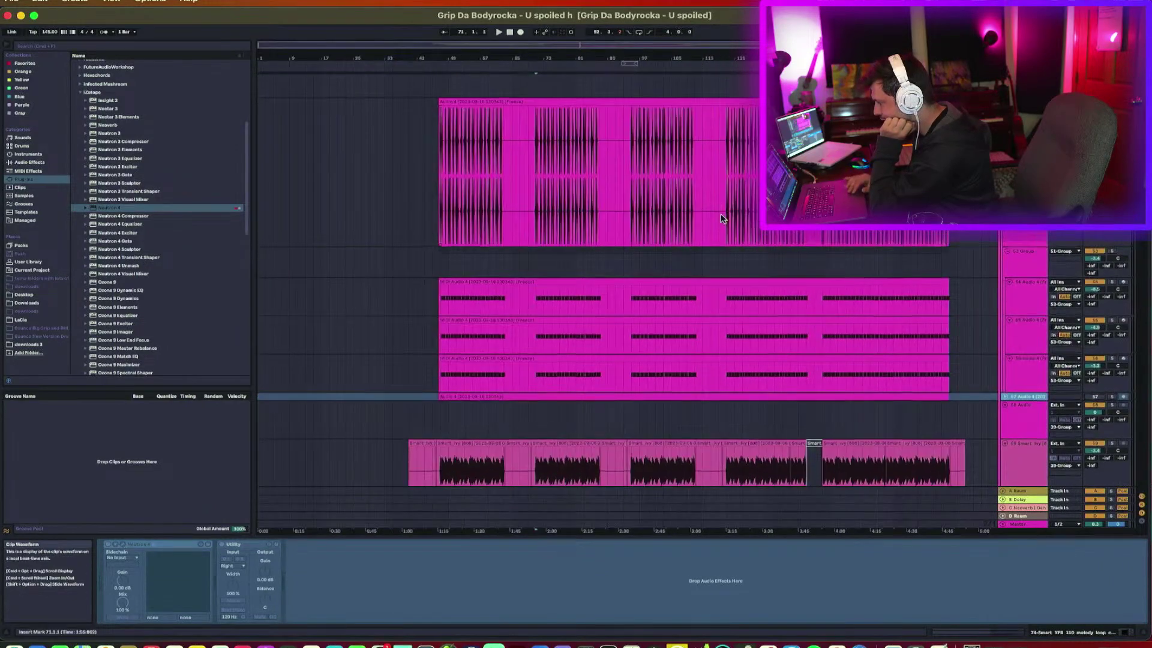
scroll(713, 244, up, 5)
click(712, 244)
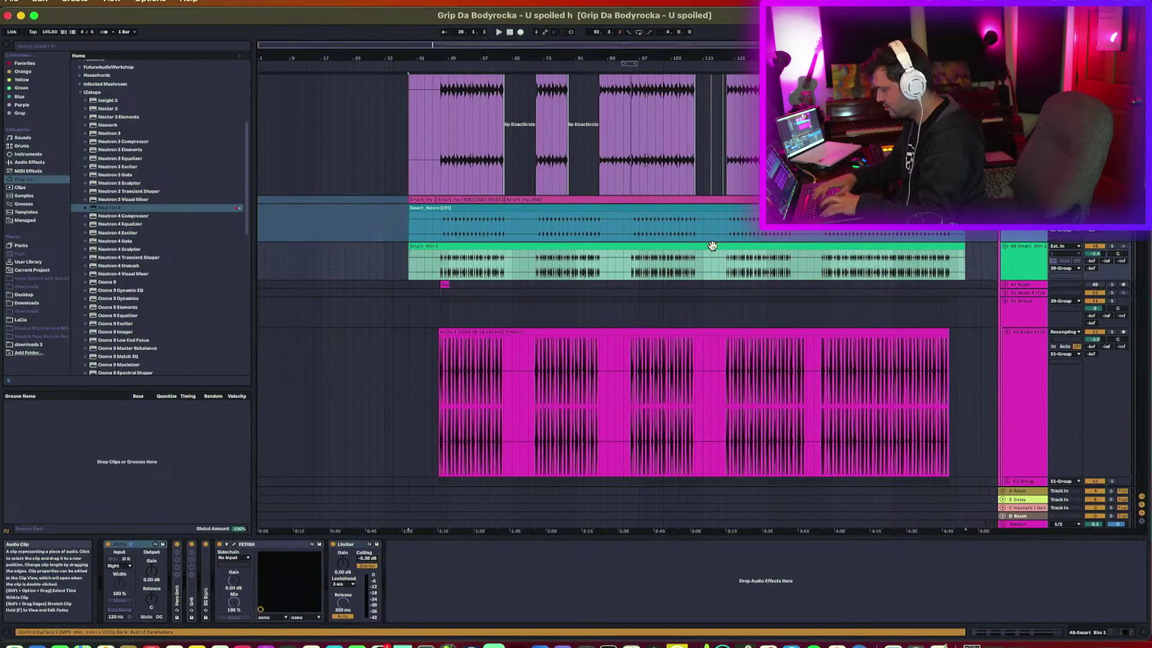
key(super+shift+r)
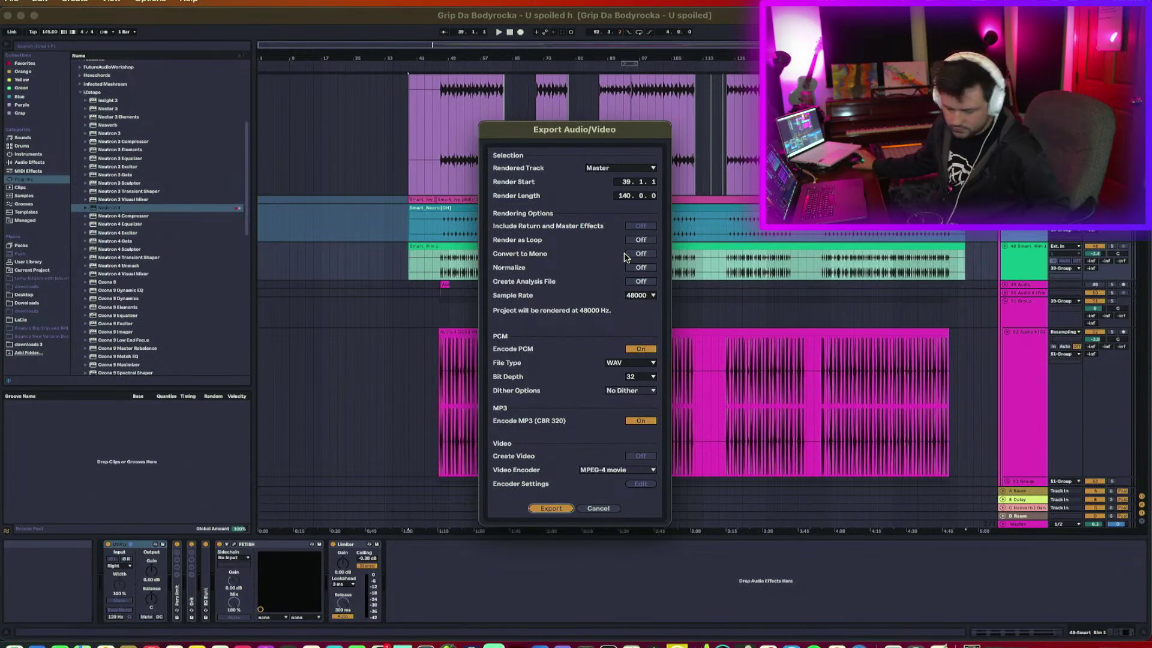
key(Return)
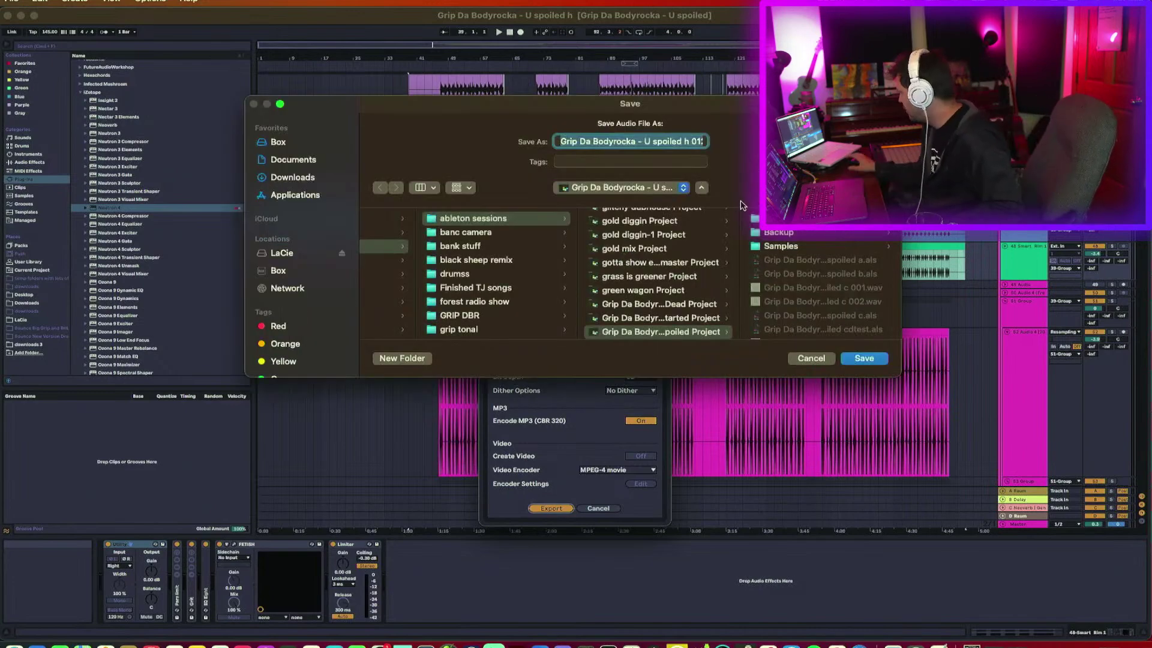
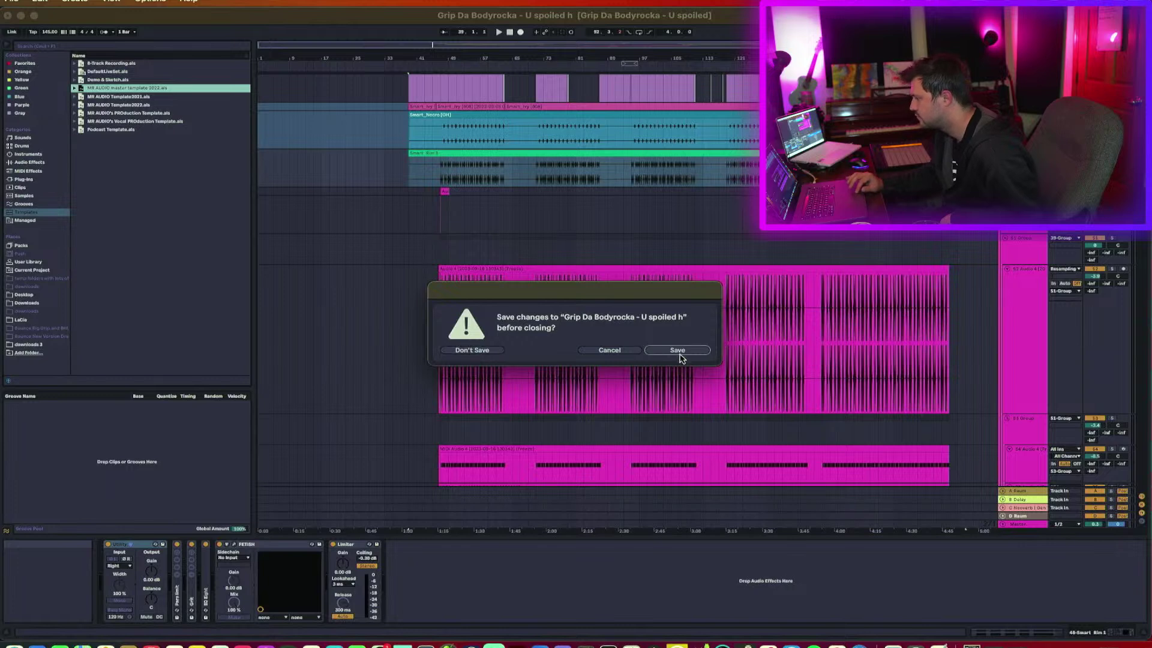
Save the song's set, place the exported mix at bar 9 of the first track in the new set and enlarge that track.
click(679, 354)
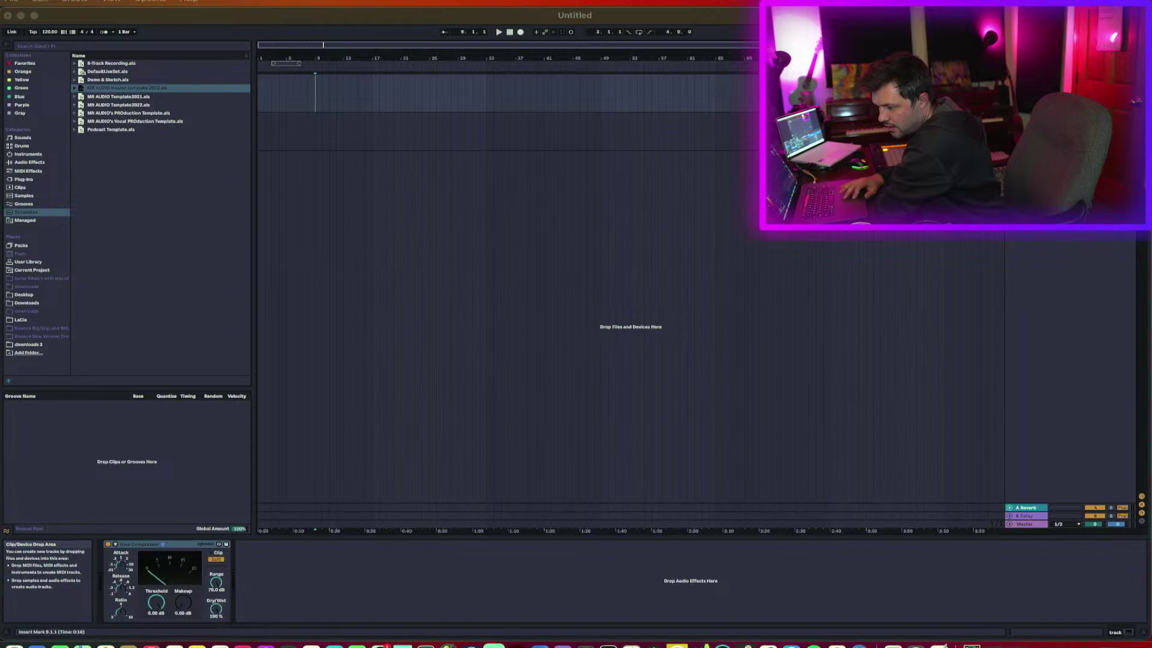
drag(198, 480, 321, 88)
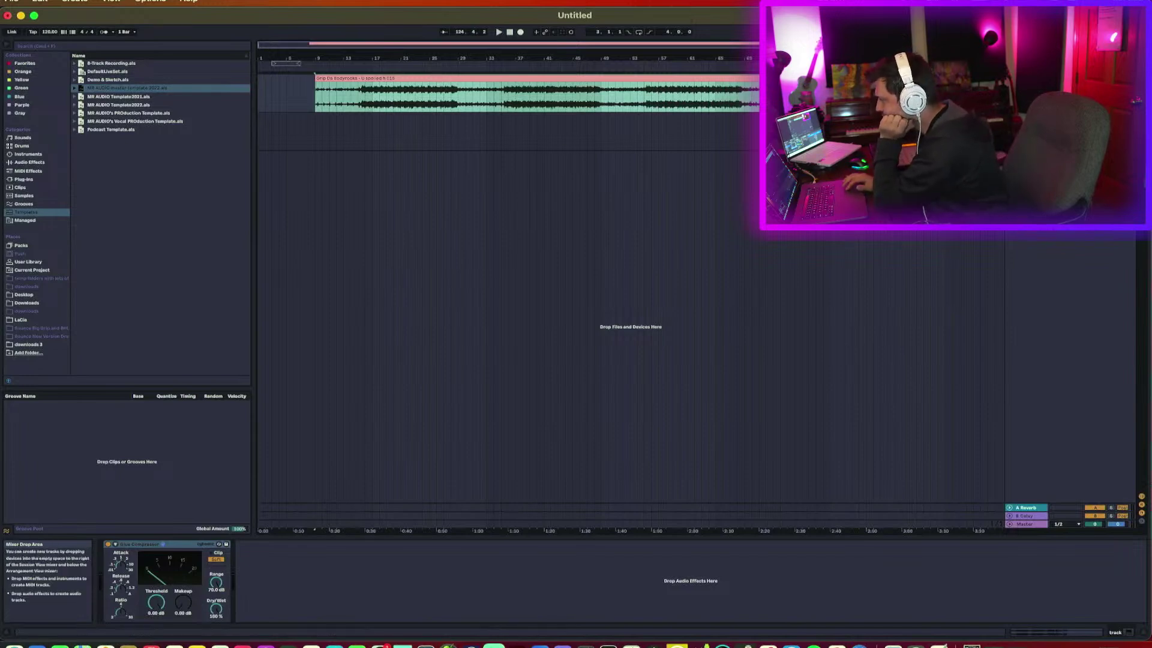
drag(1041, 113, 967, 235)
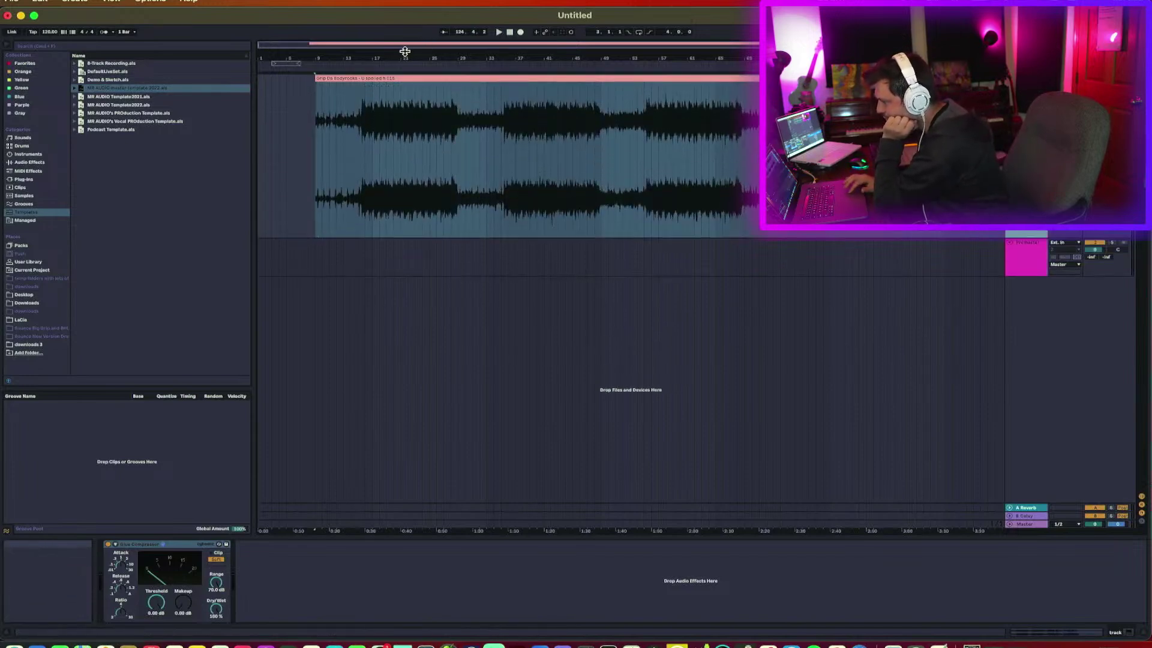
Examine the imported mix's waveform along the timeline, comparing the peaks of the loud sections and breakdowns.
drag(405, 59, 404, 99)
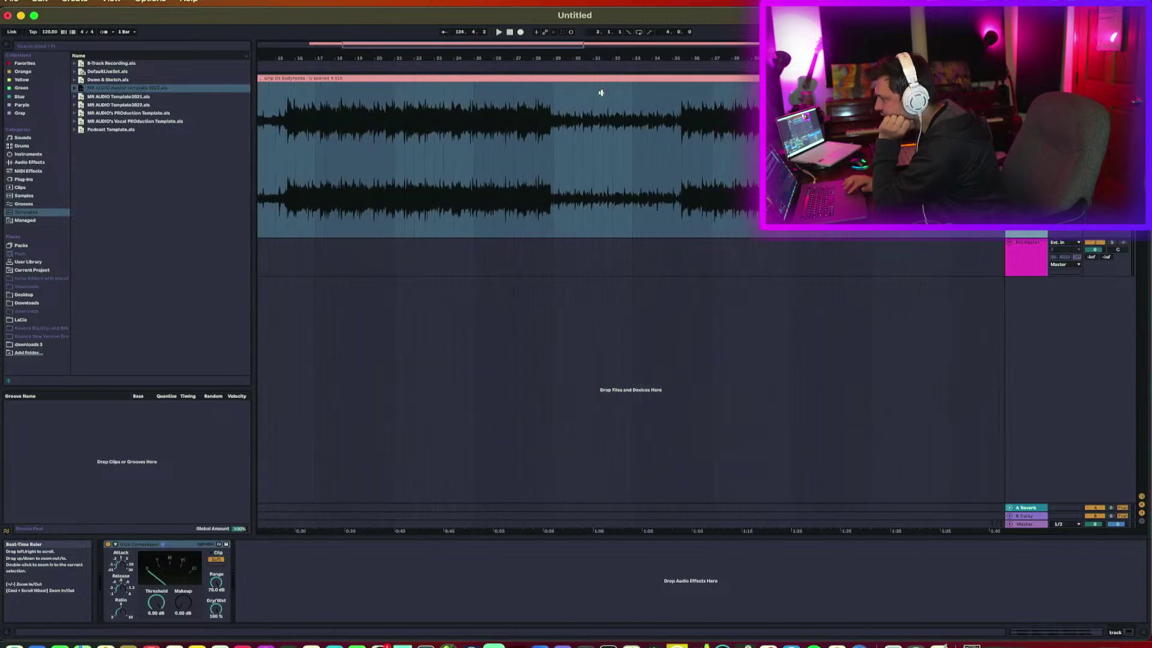
scroll(731, 198, left, 2)
scroll(732, 198, right, 4)
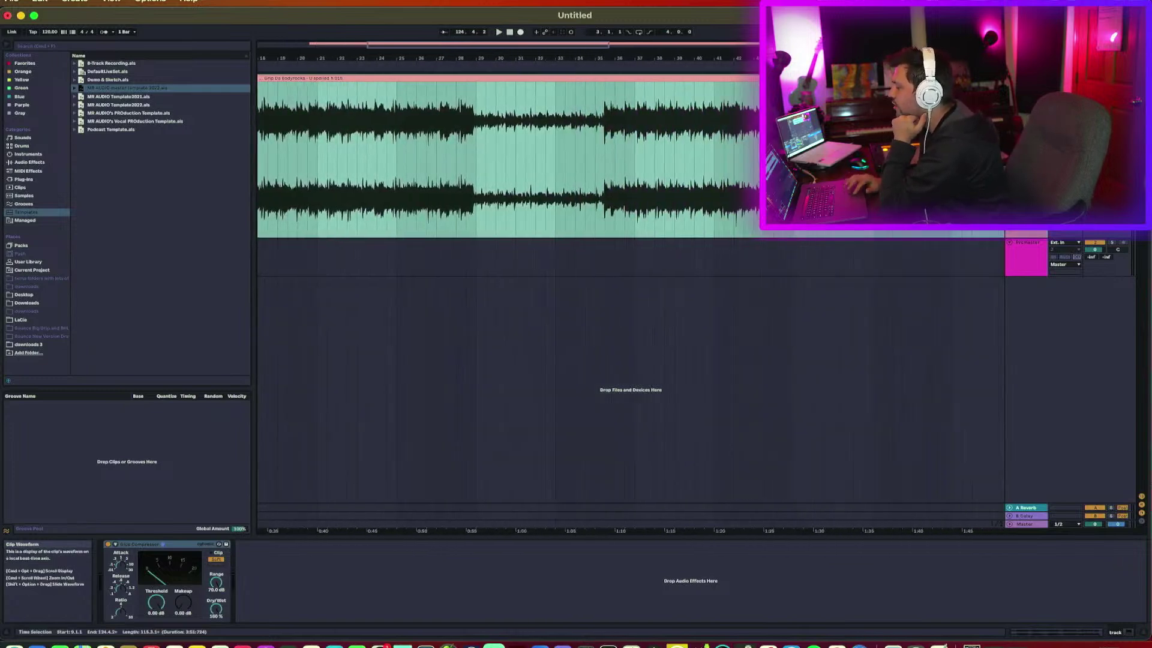
click(733, 229)
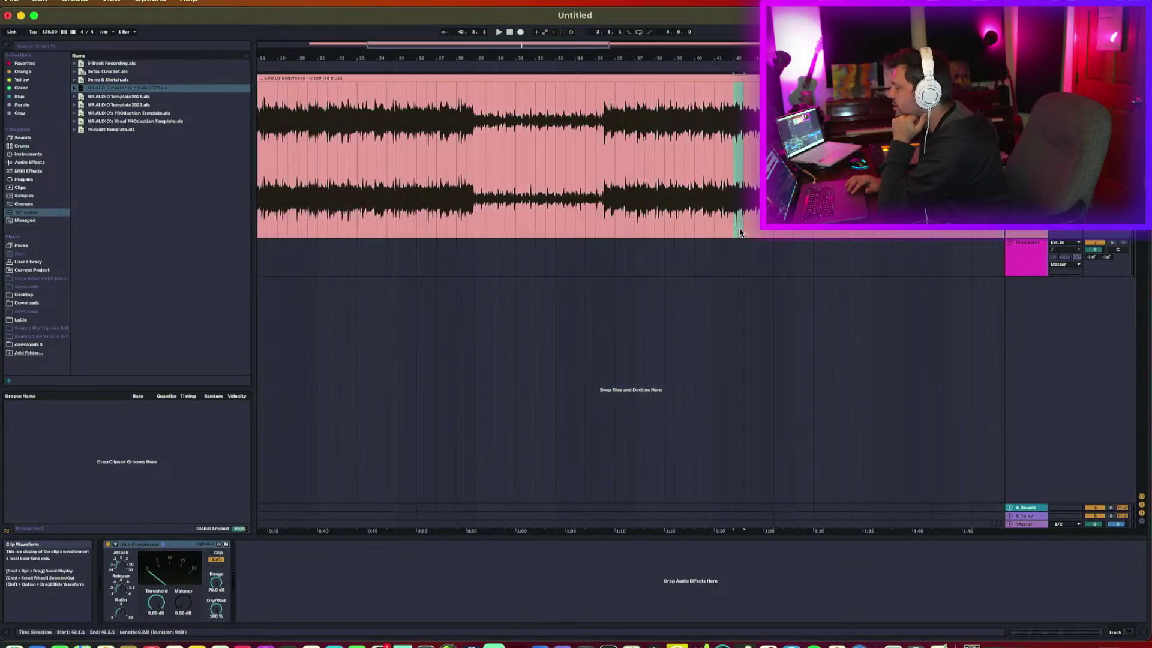
scroll(739, 233, right, 10)
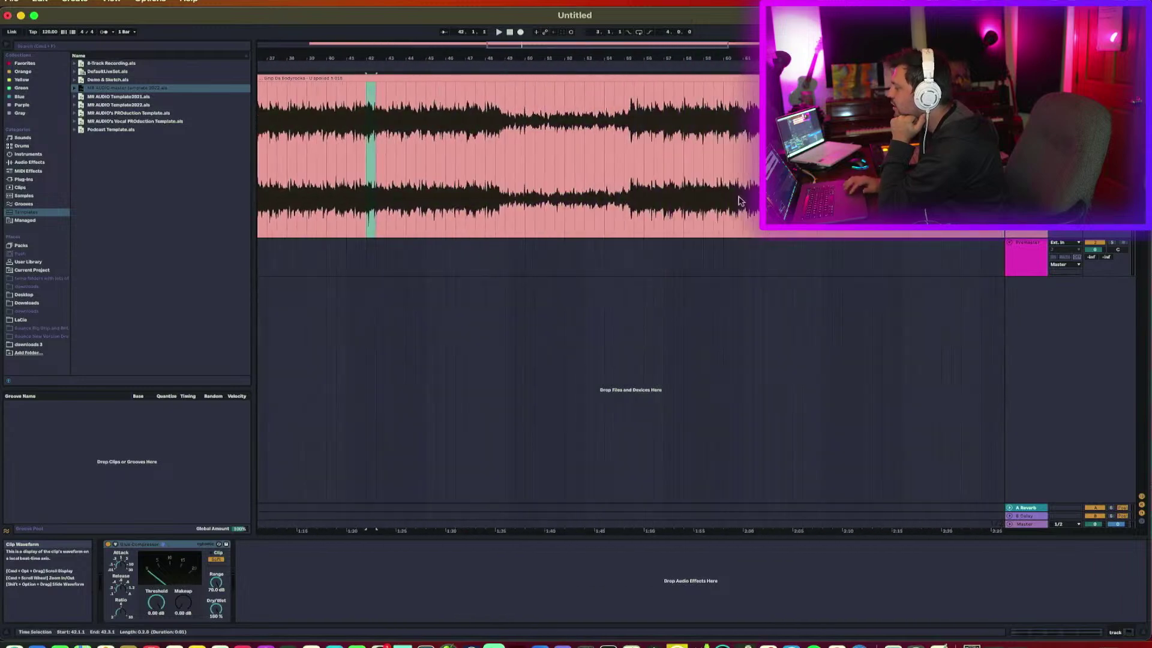
scroll(509, 156, right, 20)
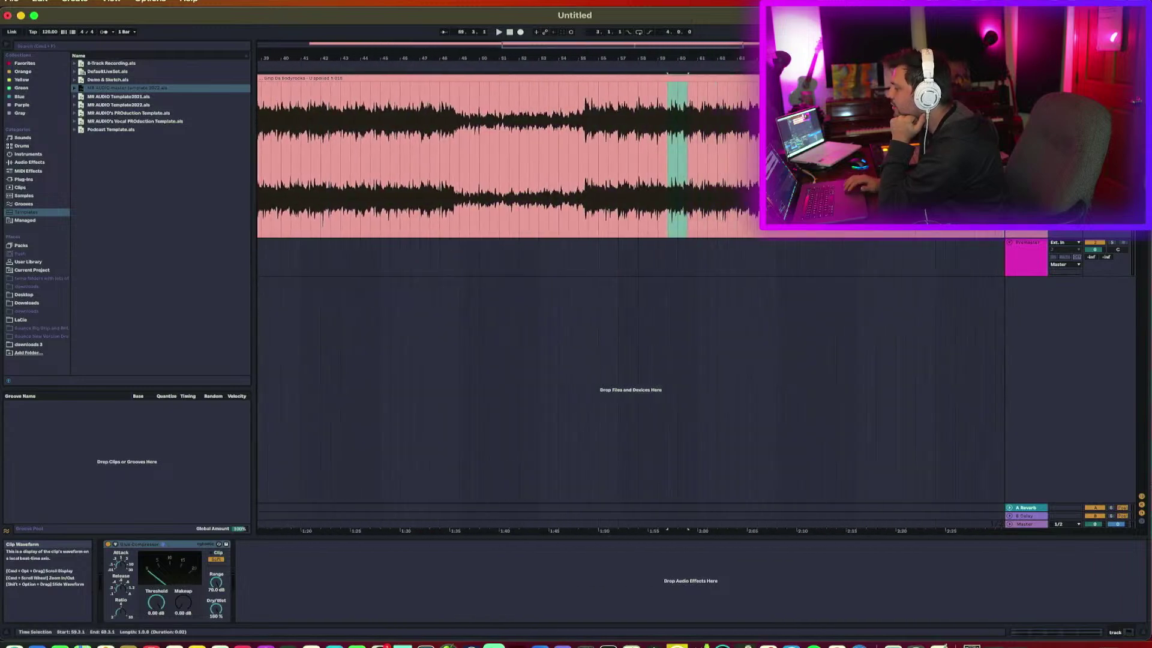
scroll(509, 156, right, 1)
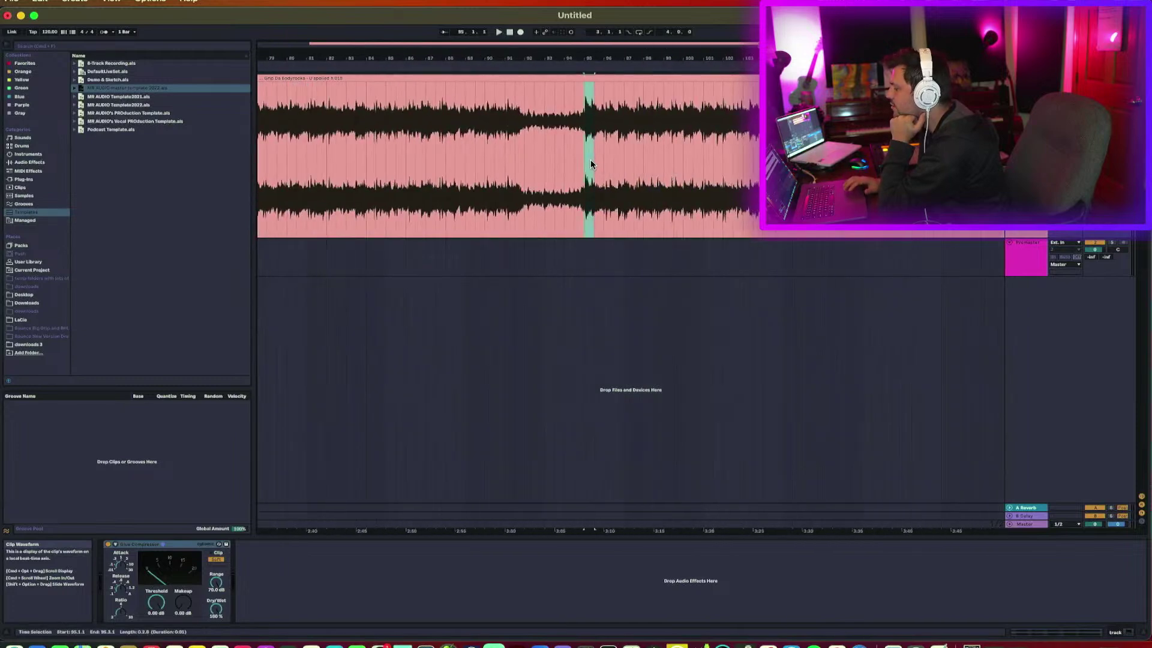
scroll(726, 180, left, 20)
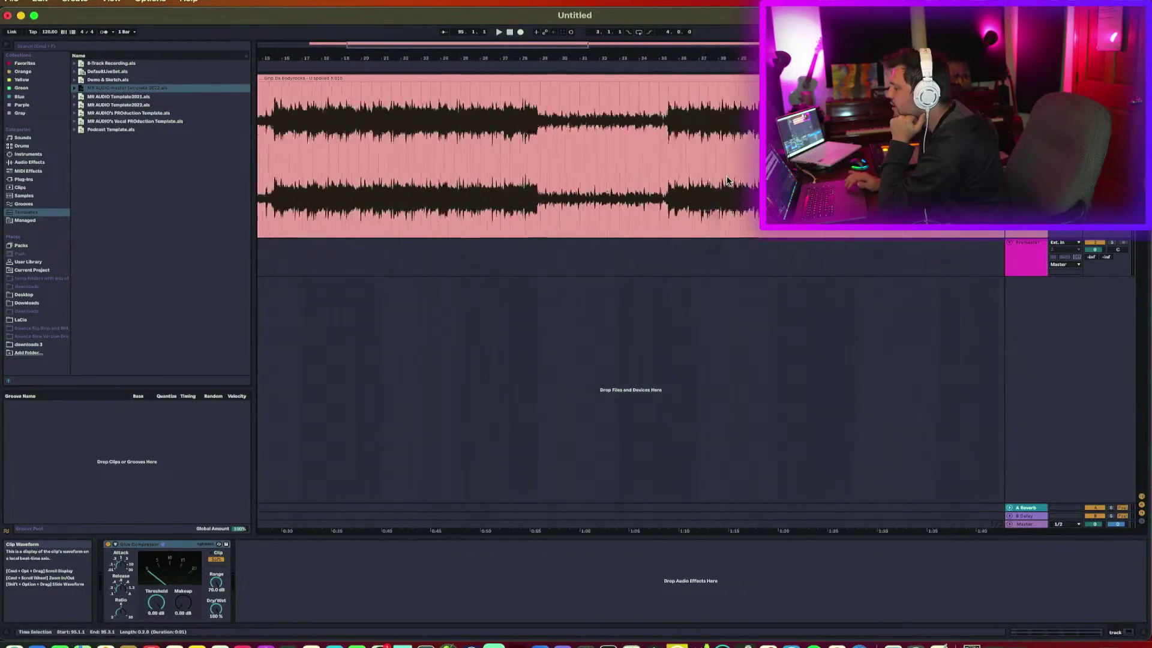
click(726, 175)
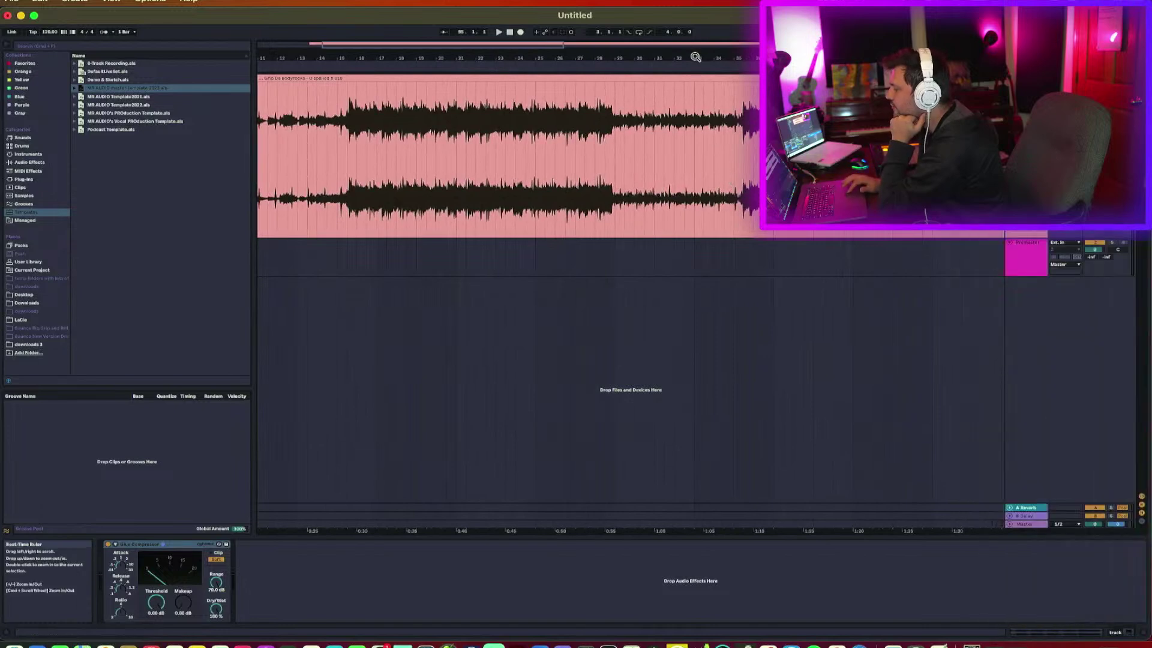
drag(695, 57, 695, 36)
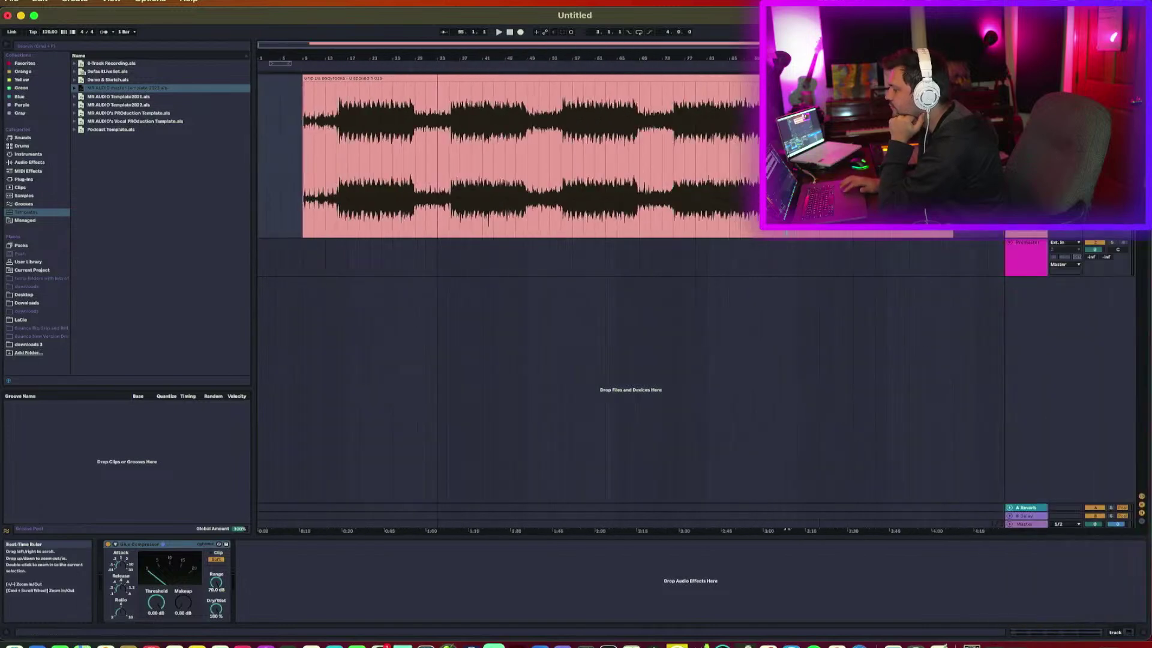
Open the mix clip's properties, raise its gain past 5 dB and play it from the first loud section.
double_click(475, 84)
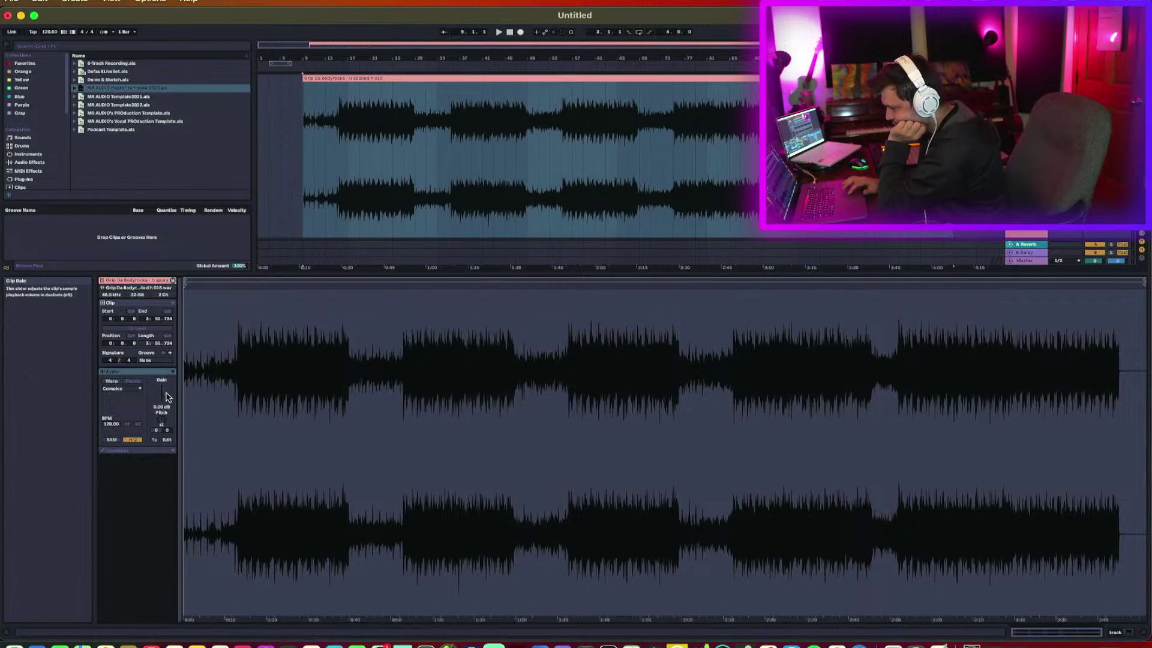
drag(167, 396, 167, 369)
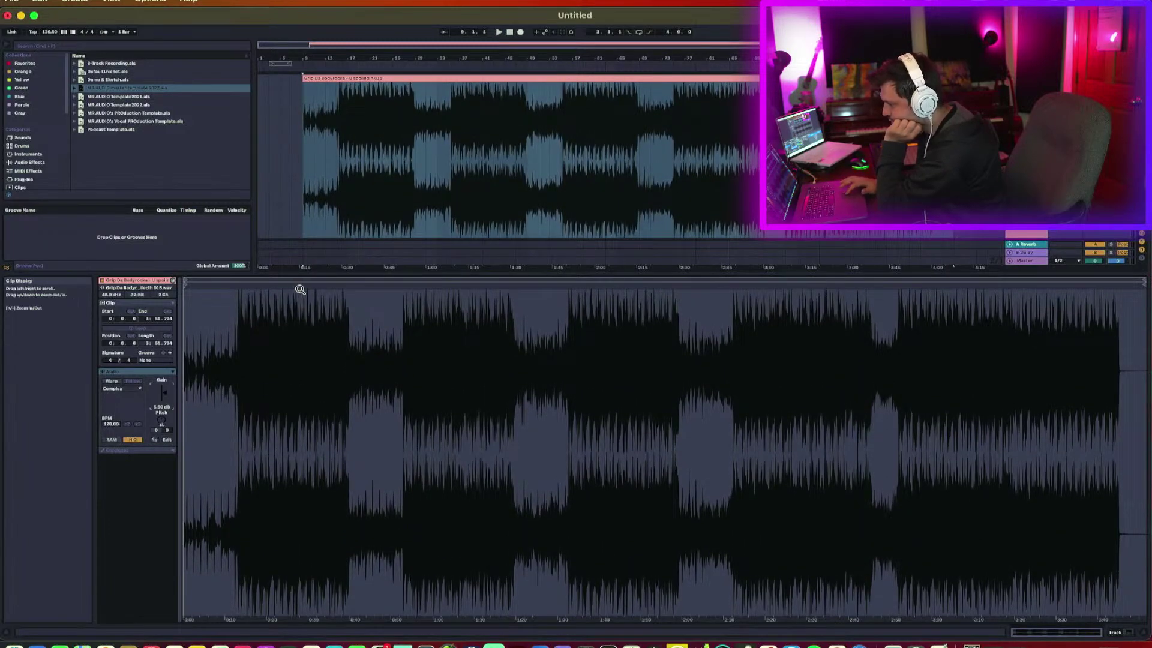
drag(292, 288, 292, 405)
scroll(334, 365, left, 5)
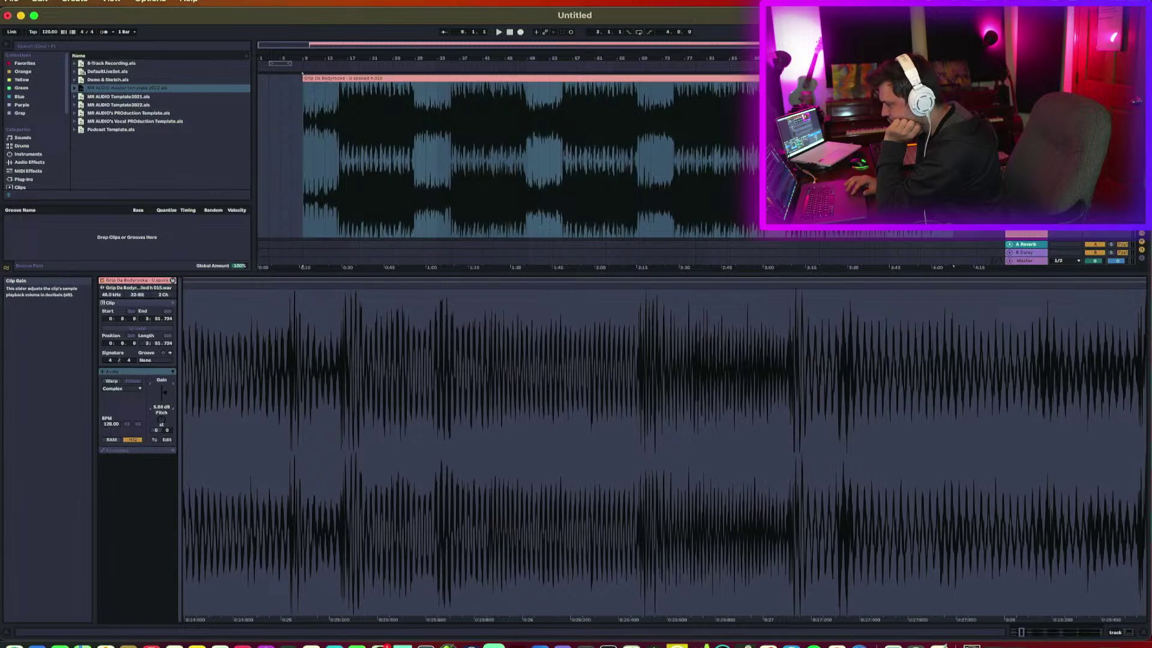
drag(163, 393, 163, 389)
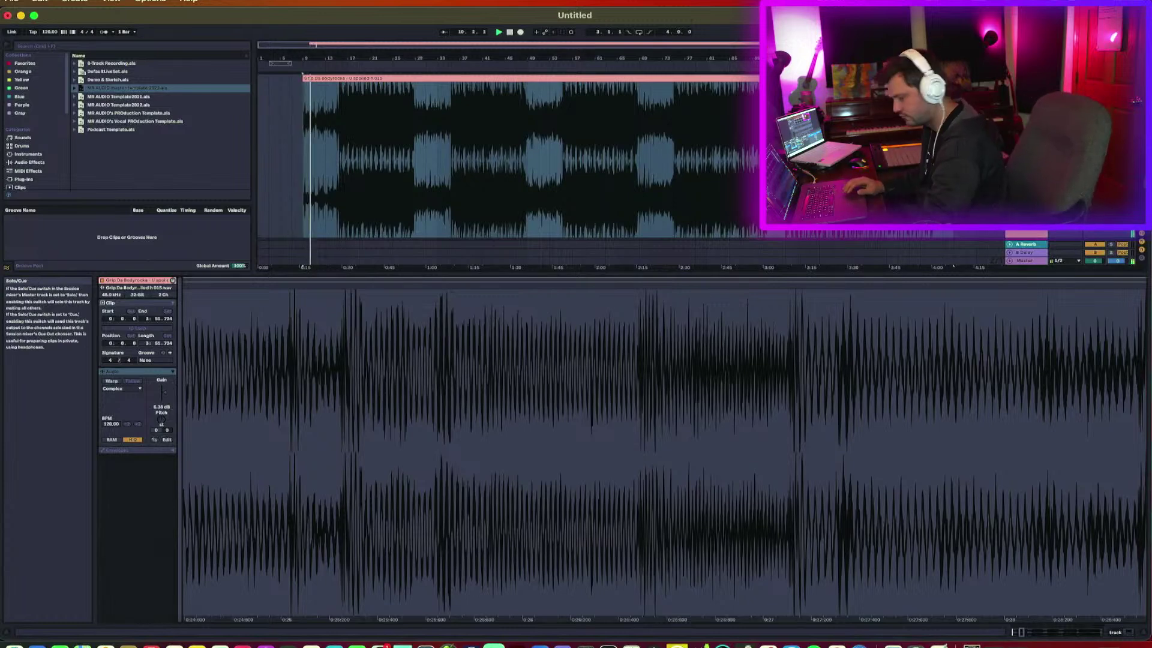
click(340, 233)
click(340, 233)
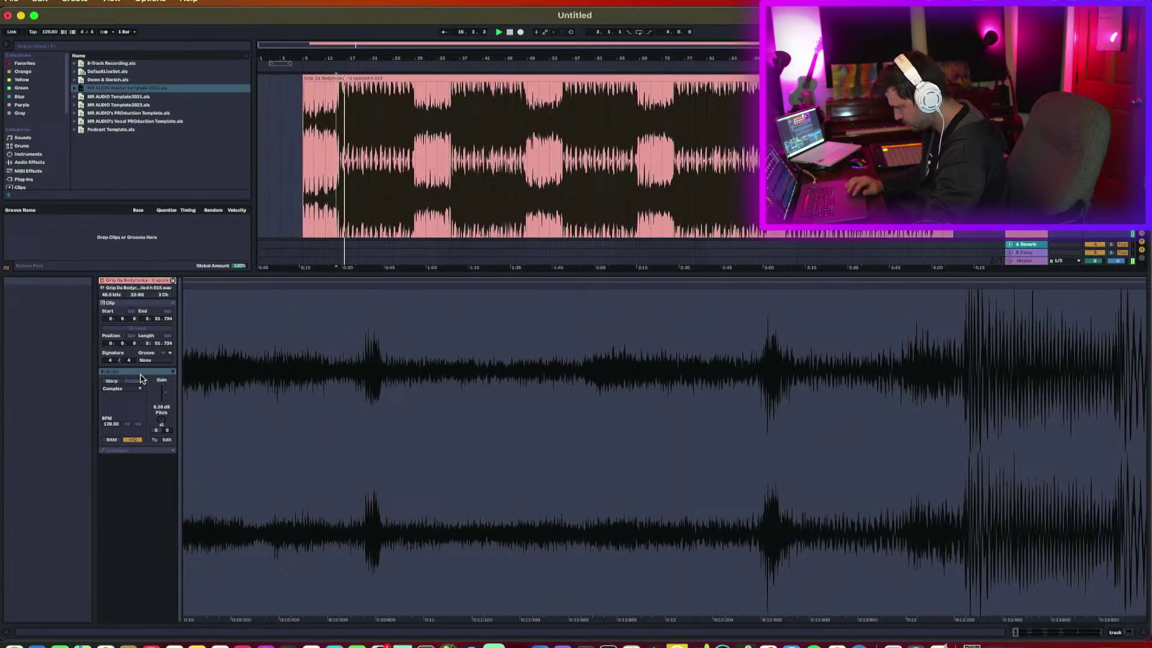
Try different gain levels on the mix clip during playback and set its clip gain to 7.00 dB.
drag(163, 396, 163, 340)
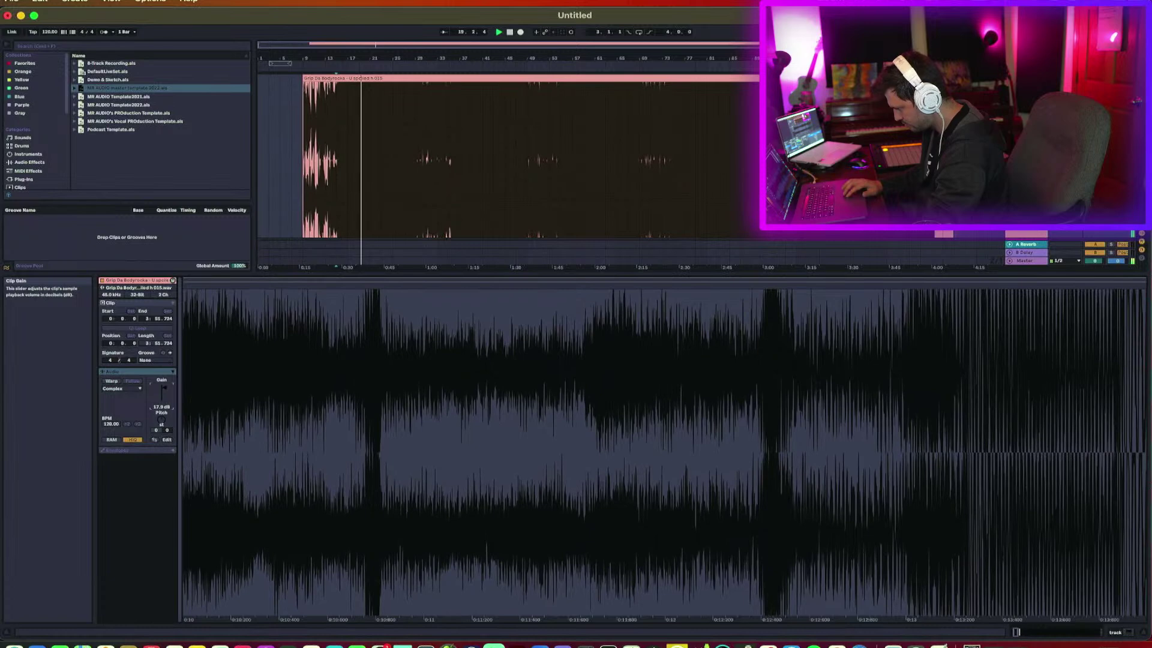
drag(164, 388, 164, 391)
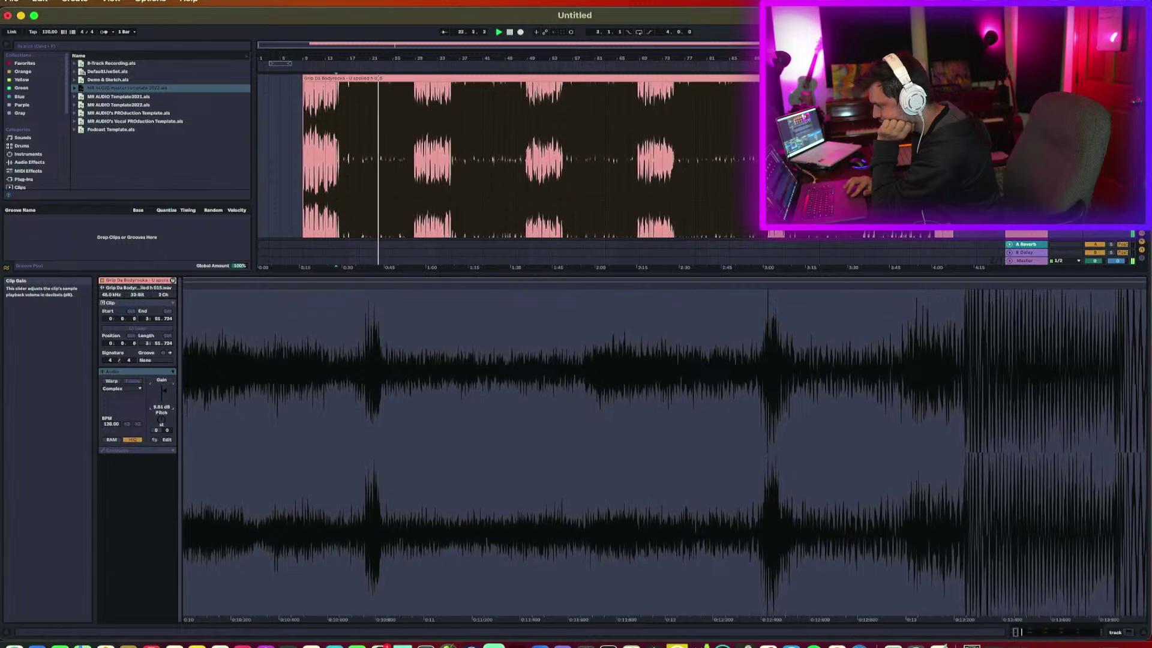
drag(163, 391, 164, 392)
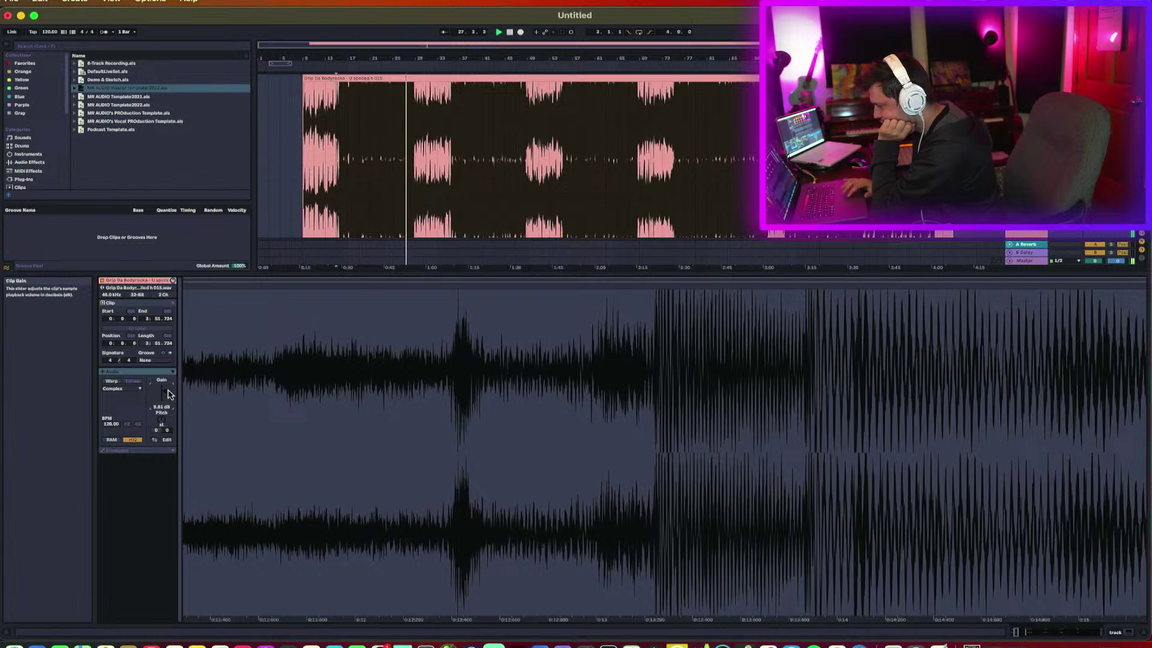
drag(164, 390, 163, 390)
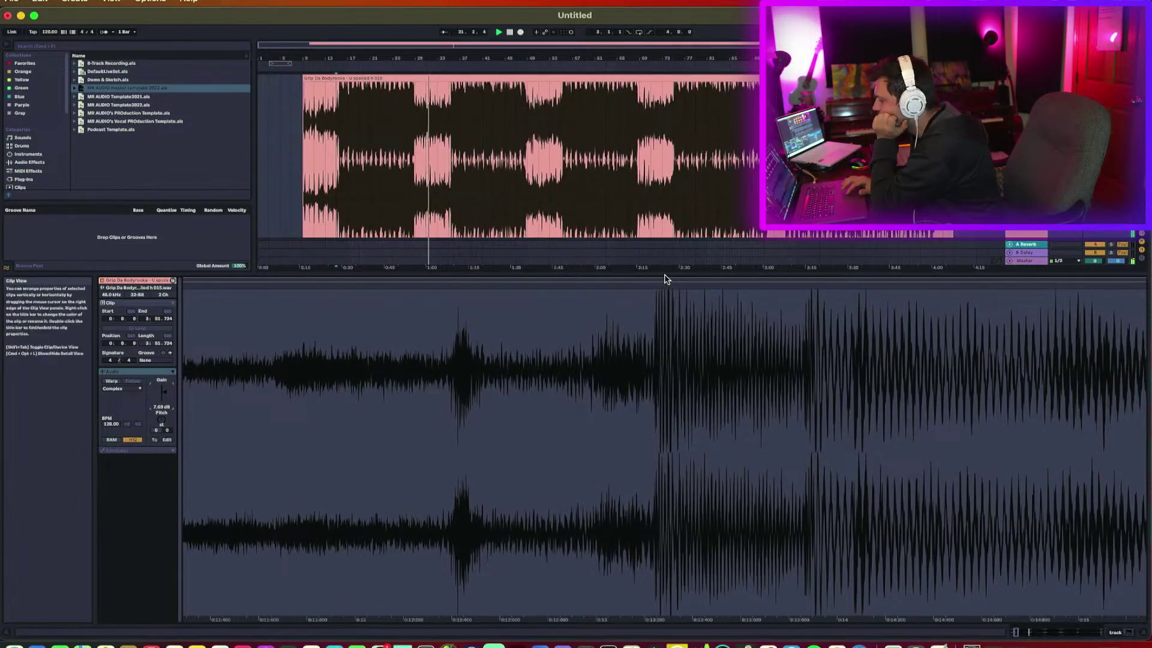
drag(233, 384, 232, 345)
drag(240, 287, 240, 300)
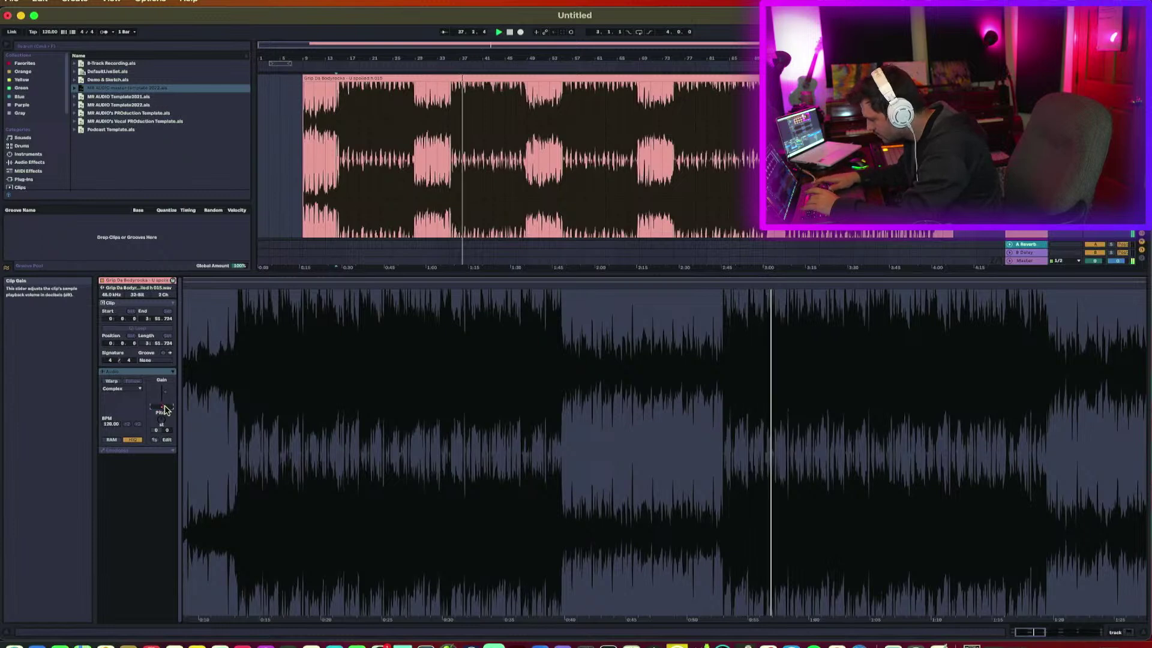
drag(167, 410, 165, 398)
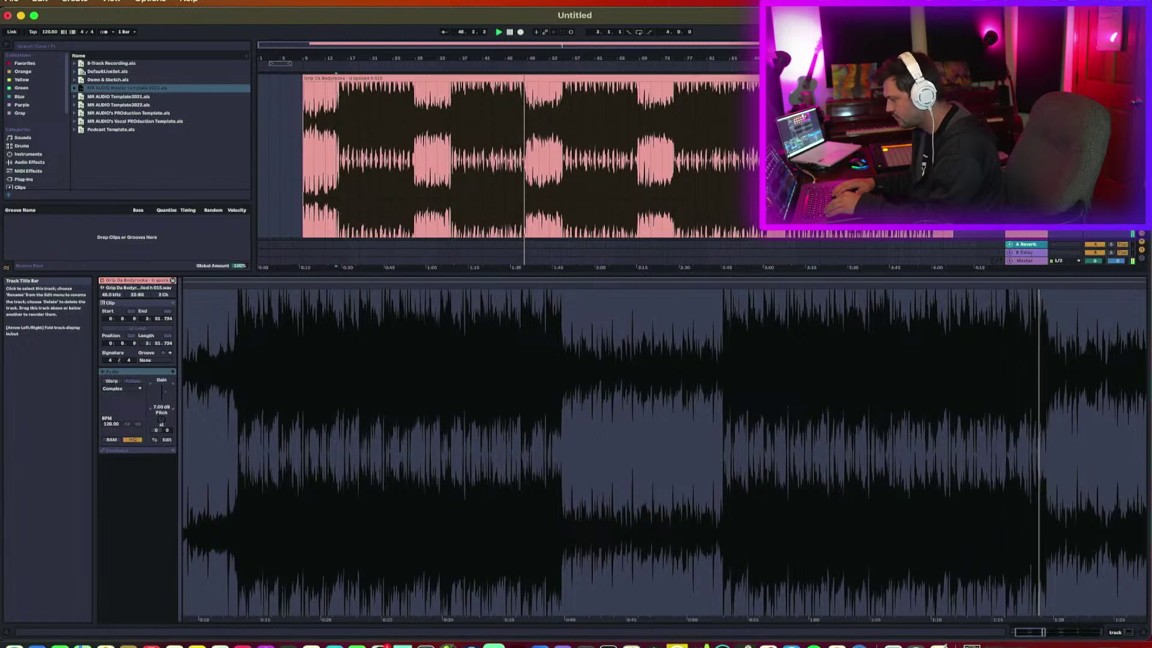
Stop playback, close the clip view, freeze the mix track and copy its frozen clip onto the Premaster track.
scroll(927, 258, down, 3)
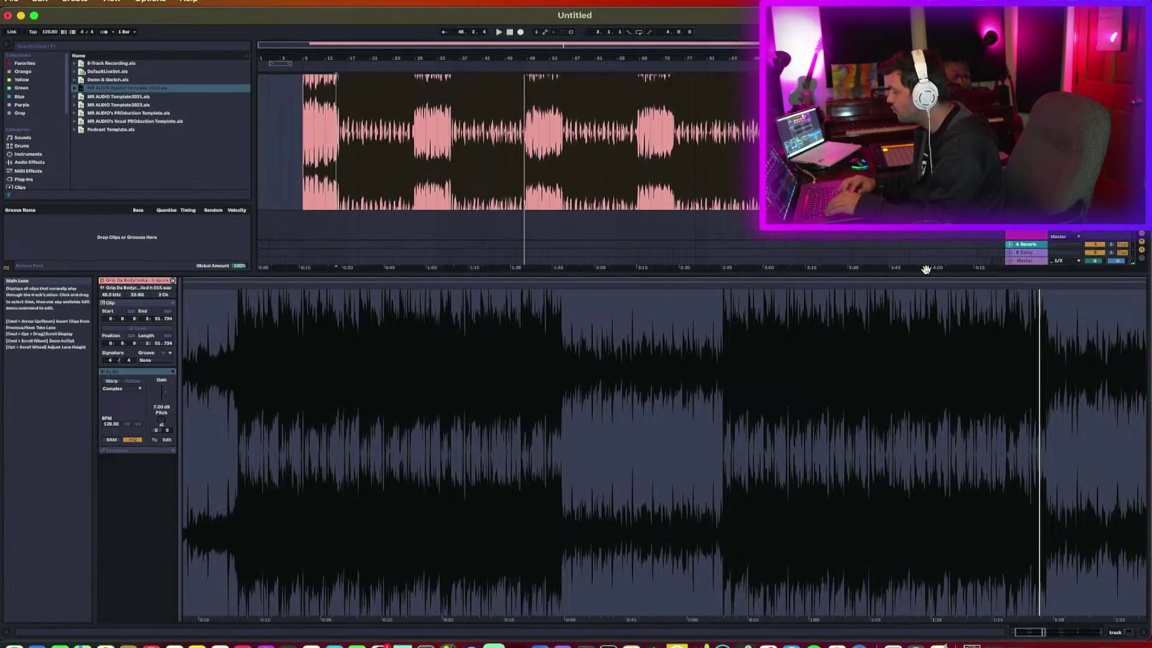
key(super+alt+l)
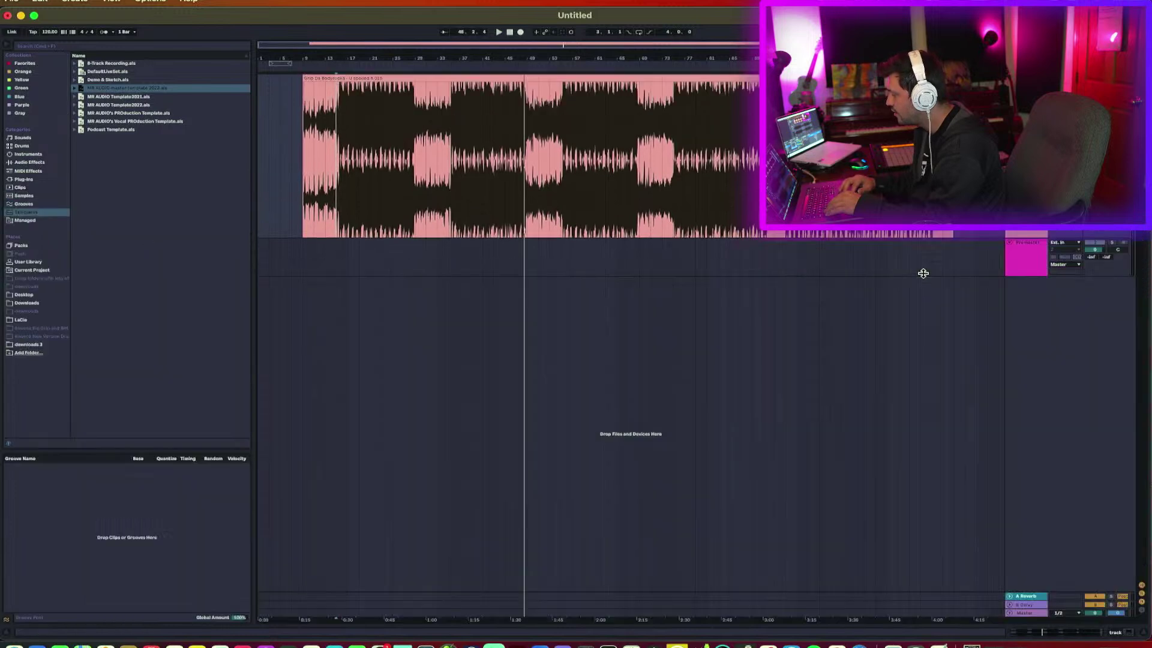
right_click(1026, 235)
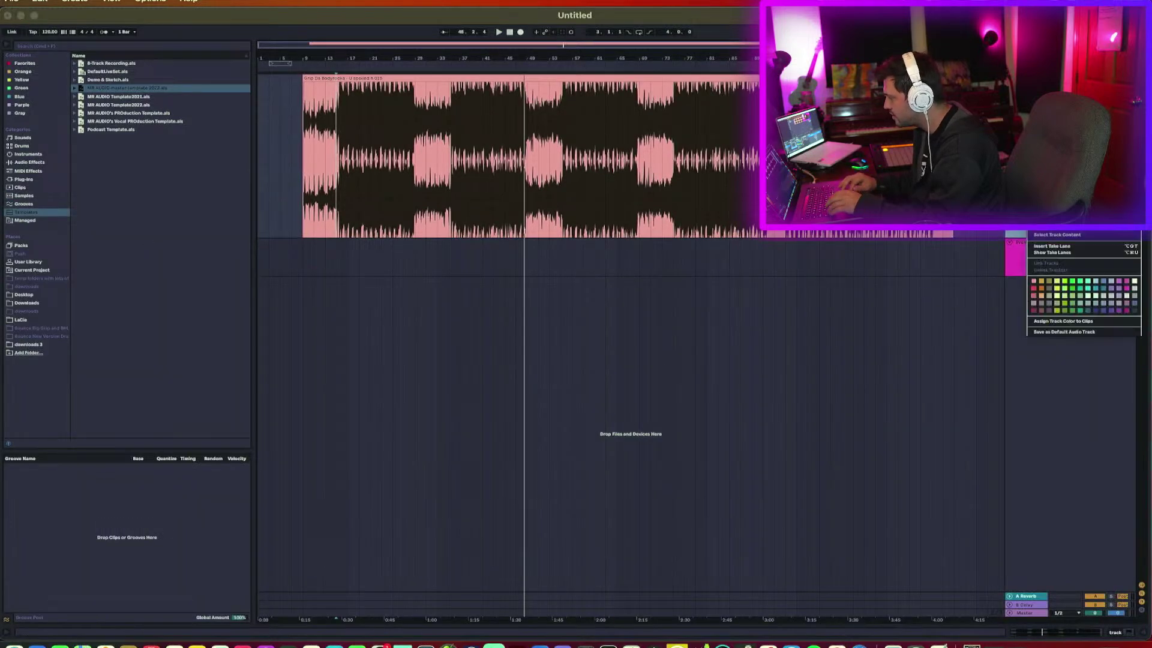
click(1056, 204)
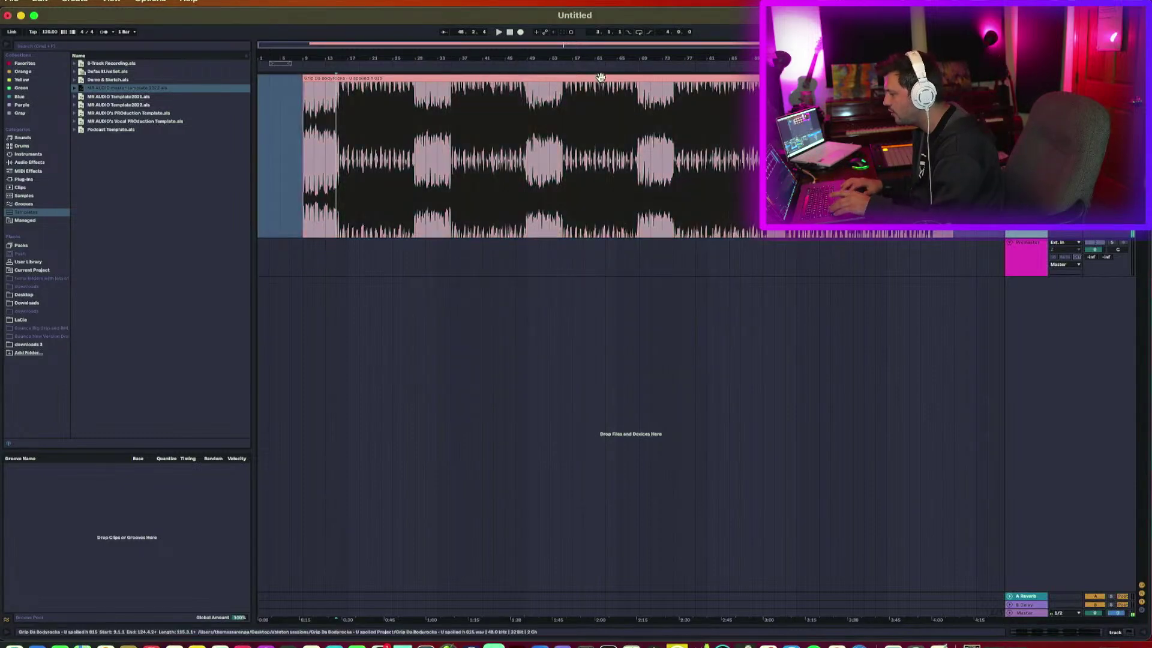
drag(601, 77, 605, 255)
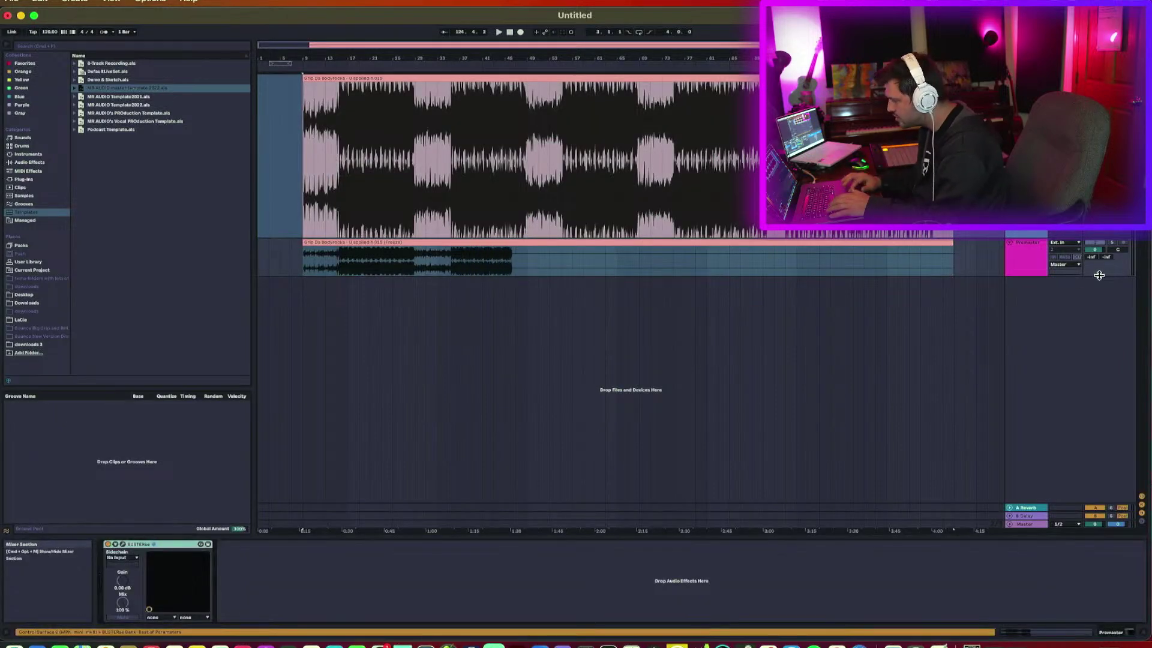
Enlarge the Premaster track, open its clip's properties and turn warping off with the warp mode set to Complex Pro.
drag(1013, 276, 990, 431)
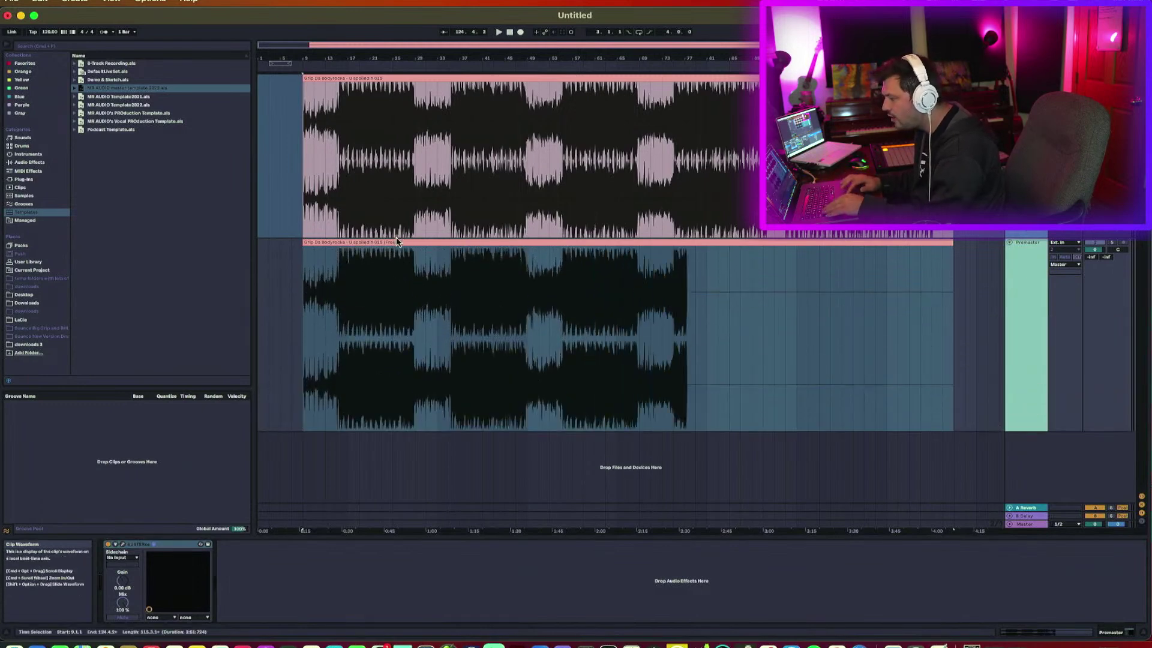
double_click(378, 309)
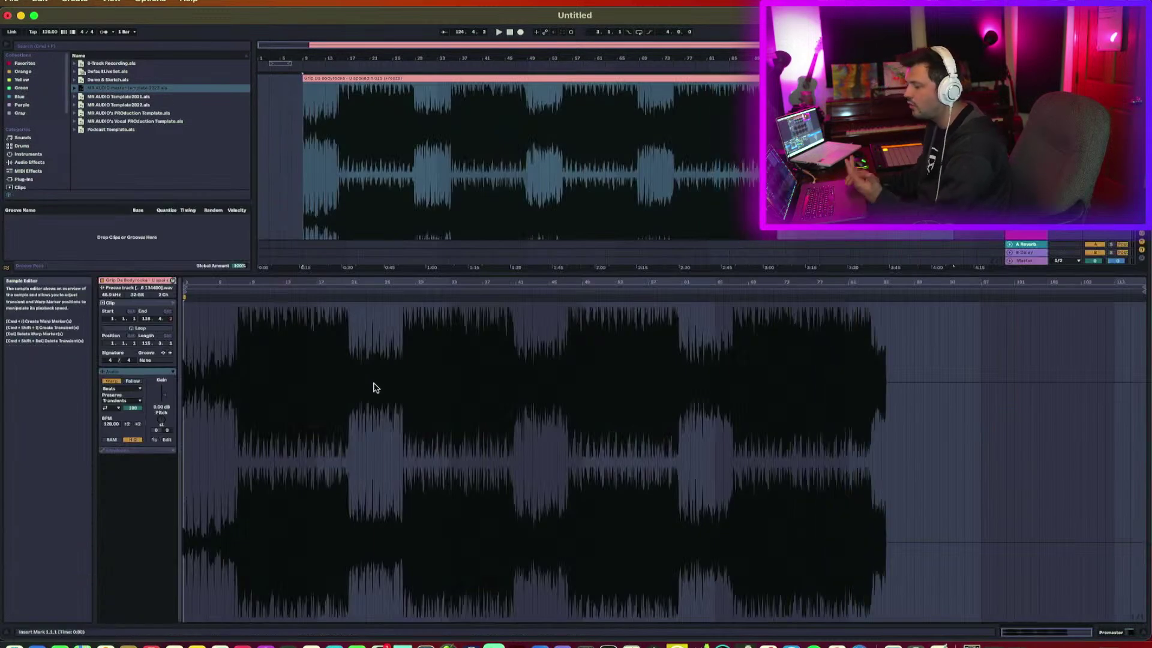
click(118, 381)
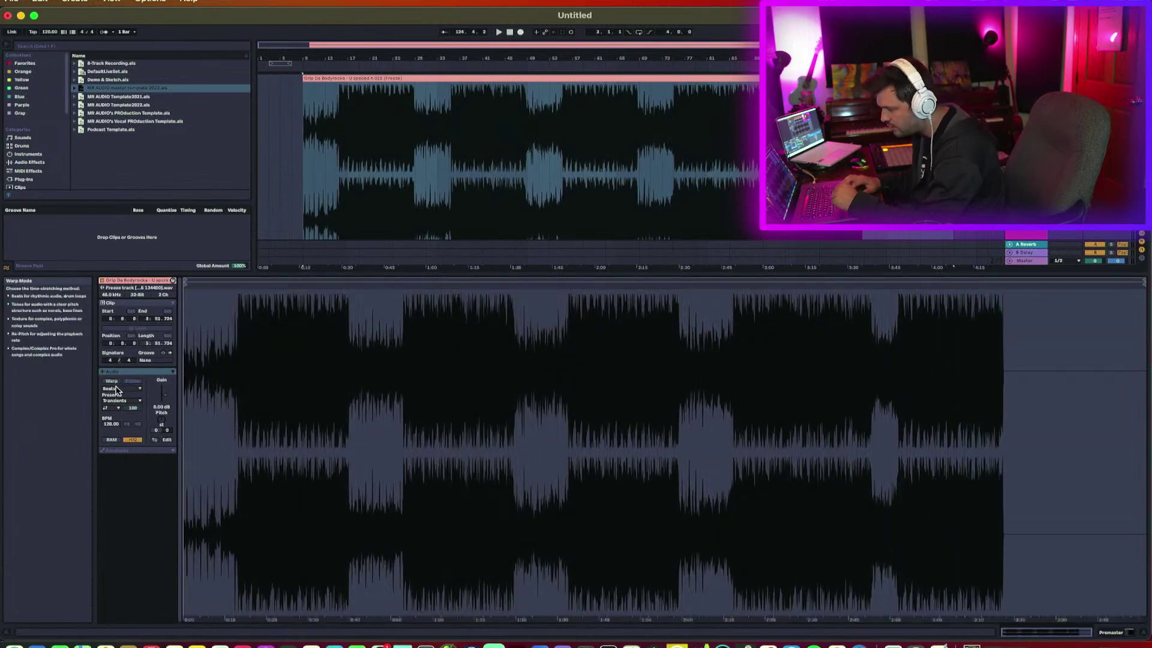
click(122, 388)
click(138, 414)
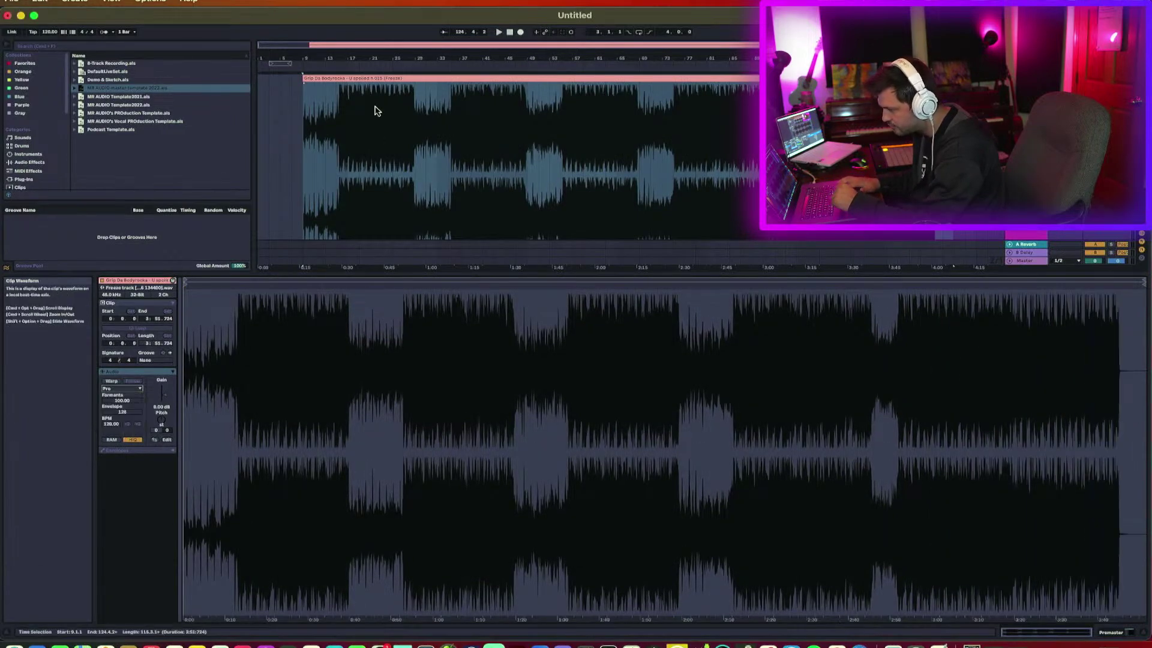
Select the original mix clip and unfreeze its track.
click(383, 77)
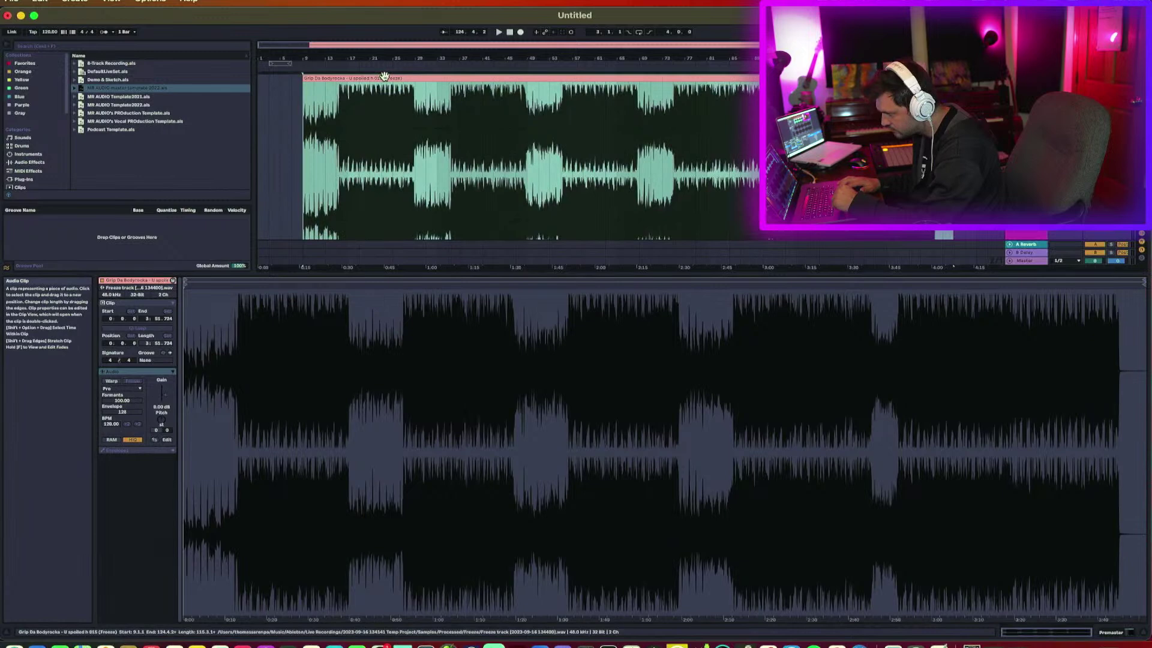
key(super+shift+r)
click(384, 78)
scroll(378, 193, down, 2)
scroll(378, 193, up, 7)
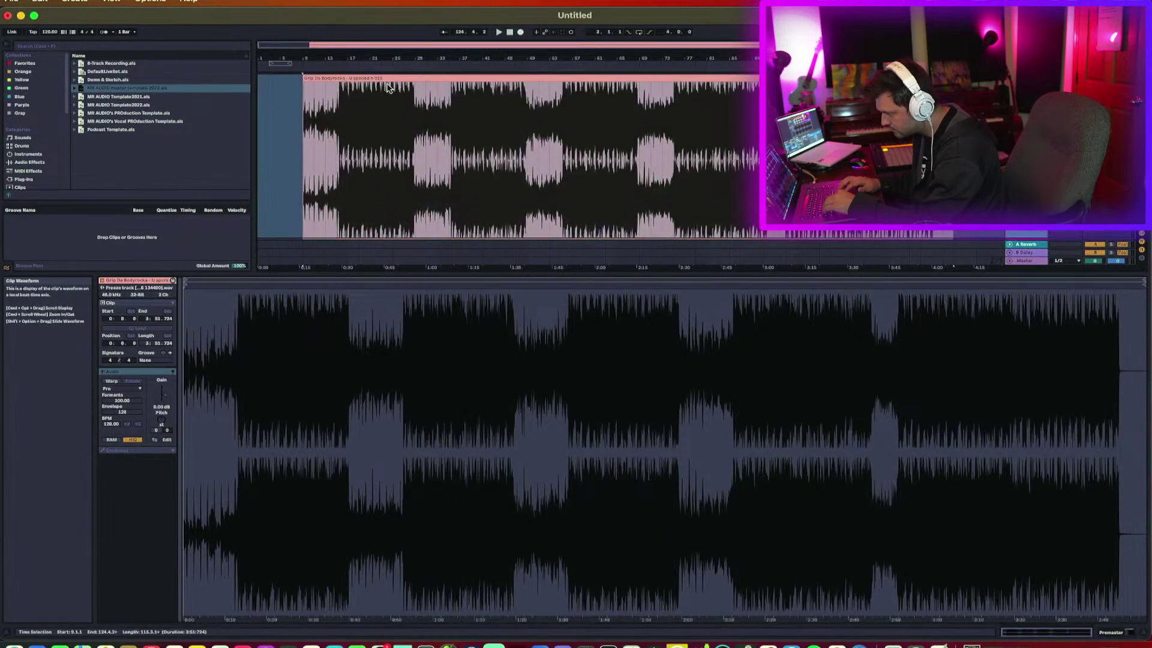
click(389, 78)
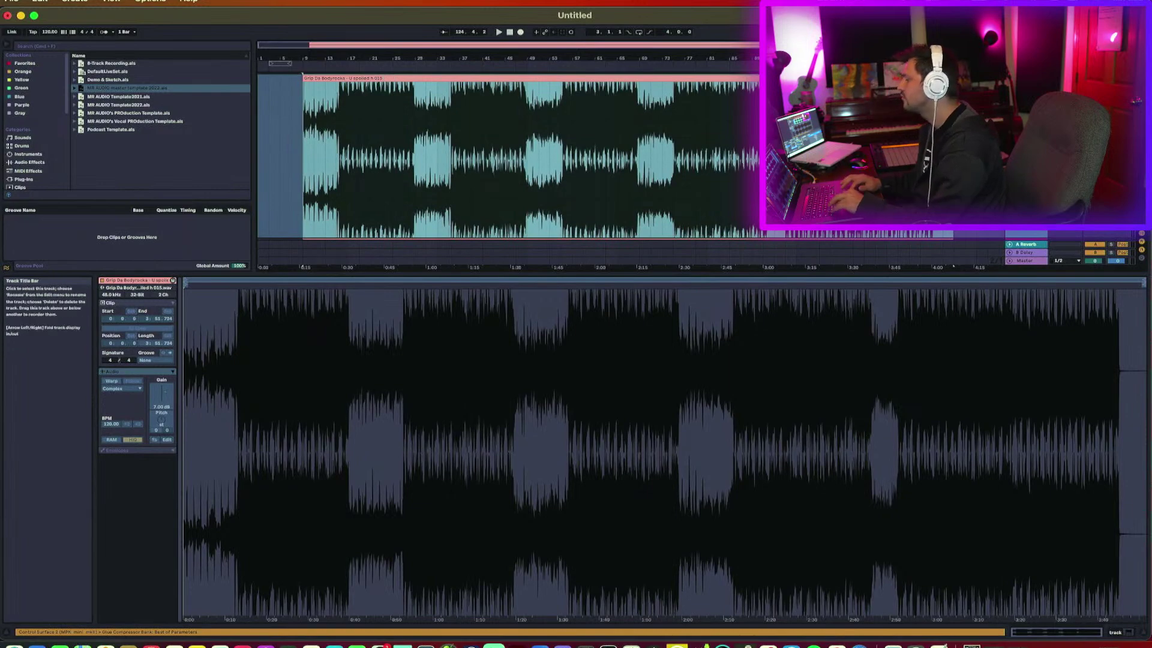
right_click(1023, 149)
click(1047, 214)
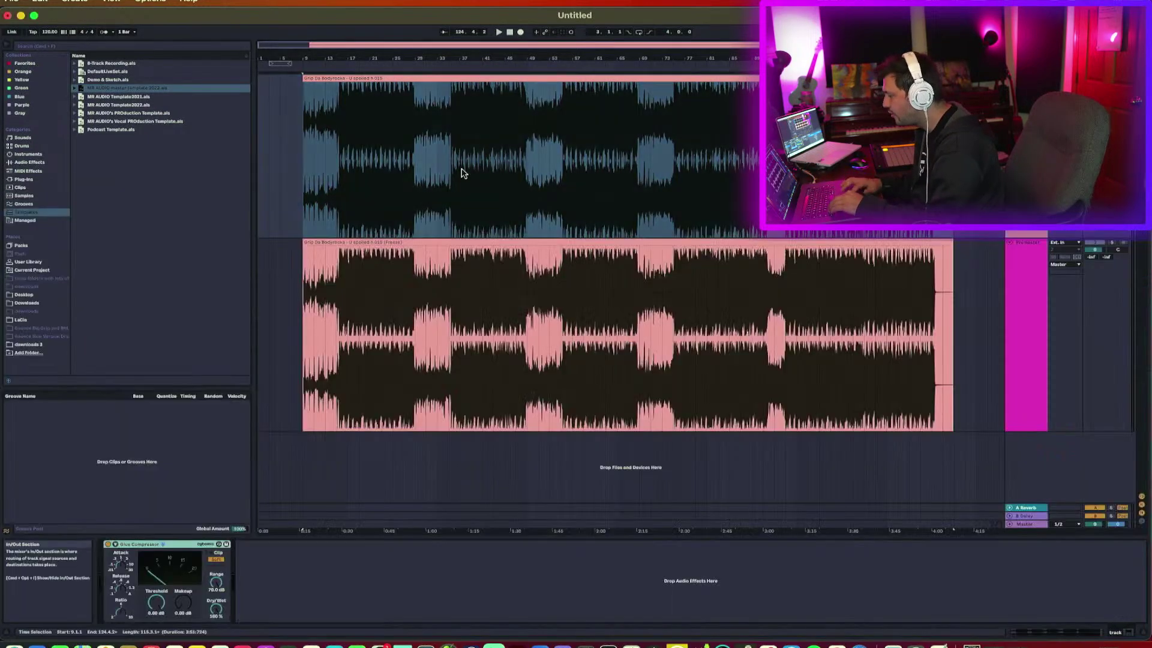
Open the unfrozen mix clip's properties and inspect its gain and waveform against the Premaster clip.
click(404, 78)
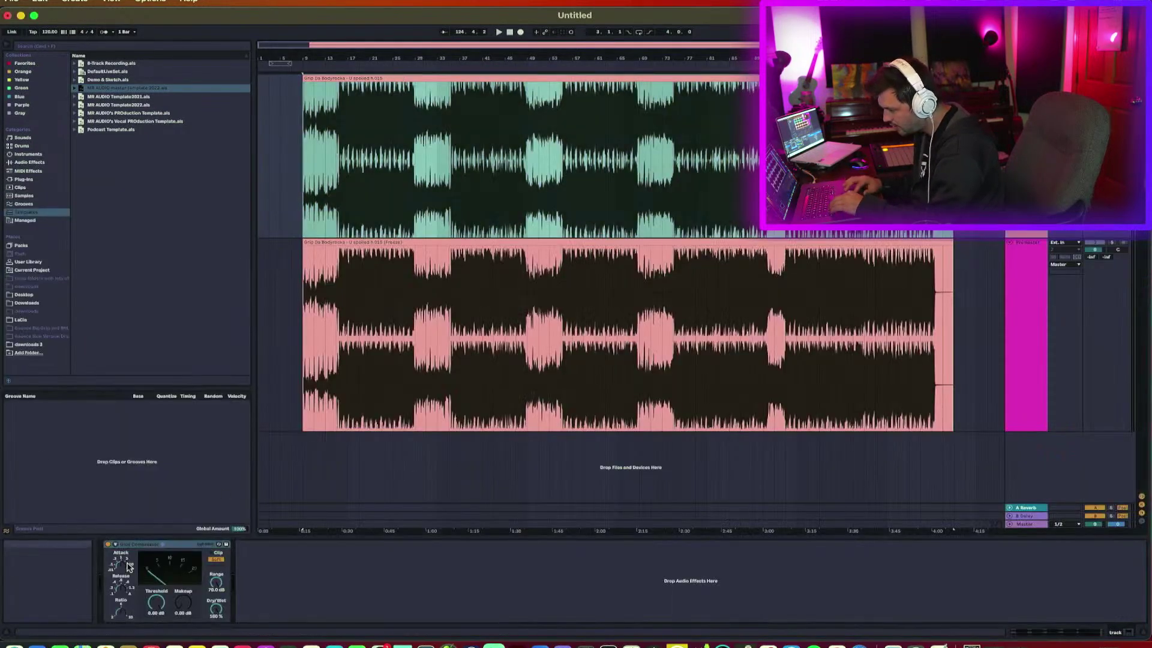
double_click(492, 78)
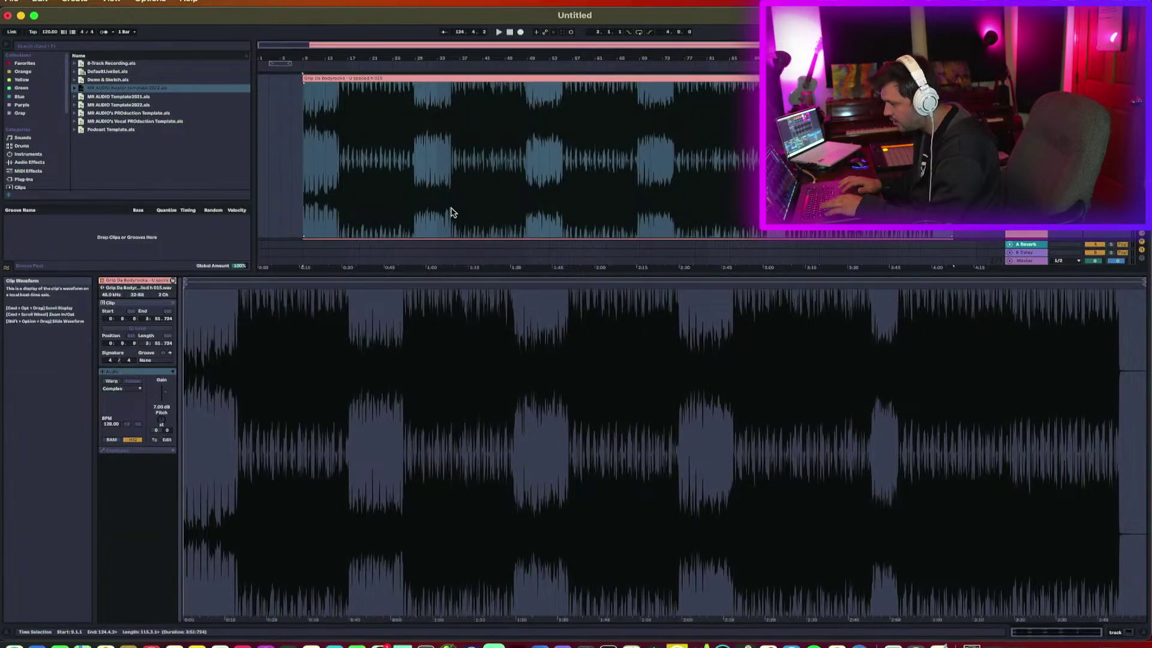
drag(546, 203, 545, 182)
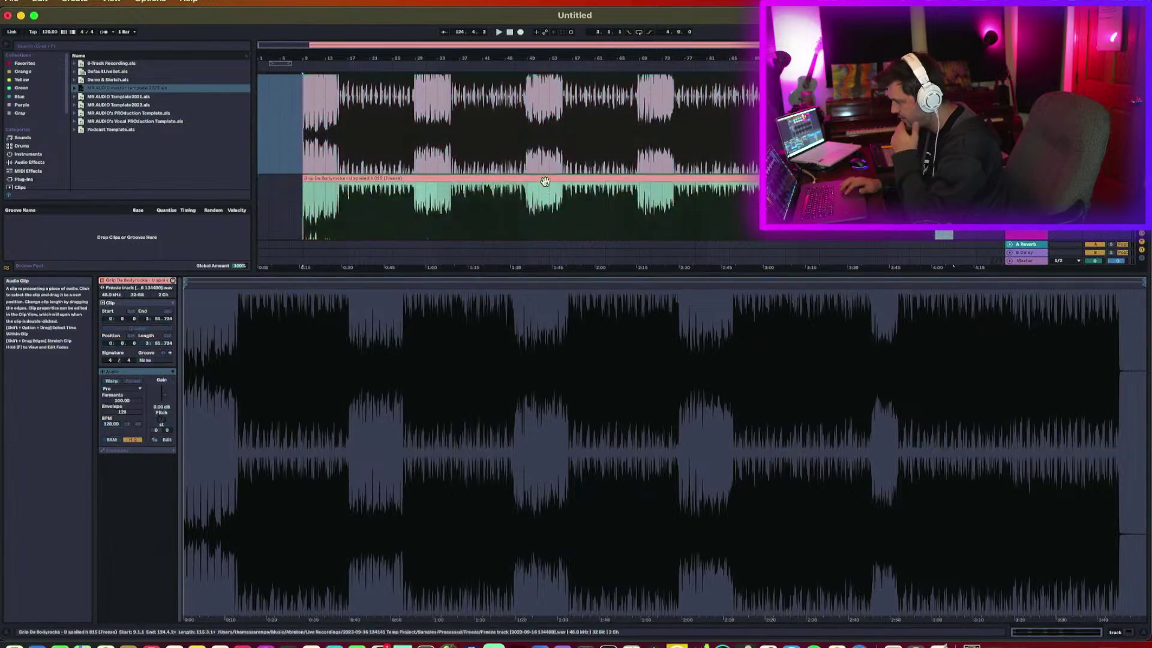
Lower the Premaster clip's gain to about -3.5 dB and play it around the start of the first loud section.
click(386, 272)
double_click(401, 240)
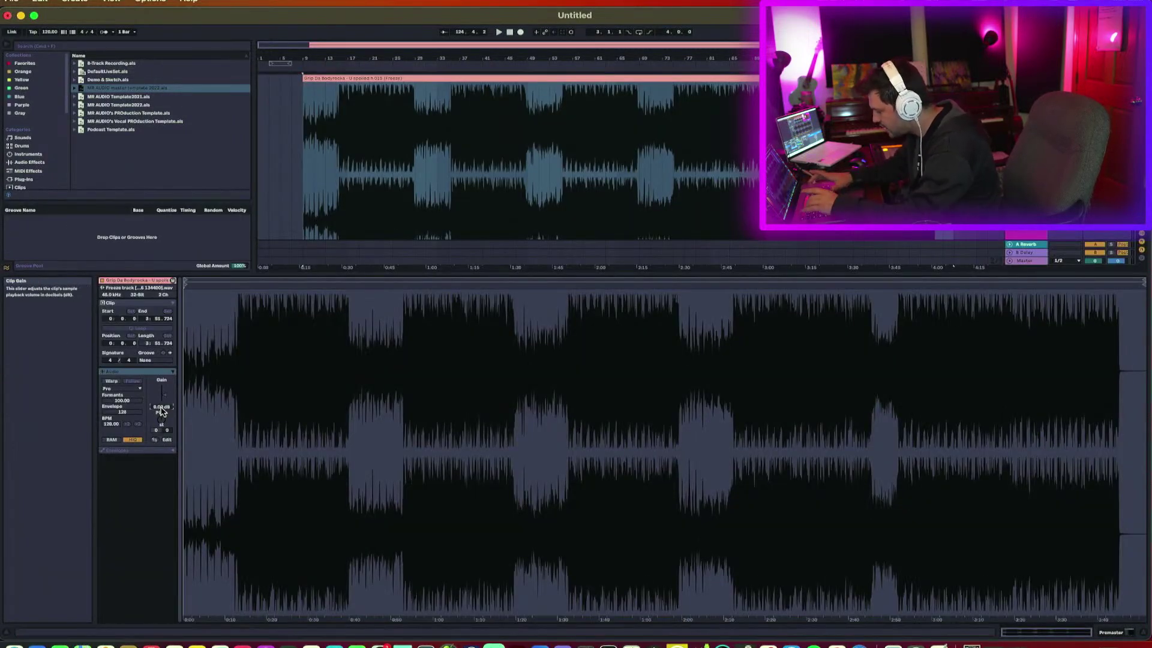
drag(161, 410, 161, 417)
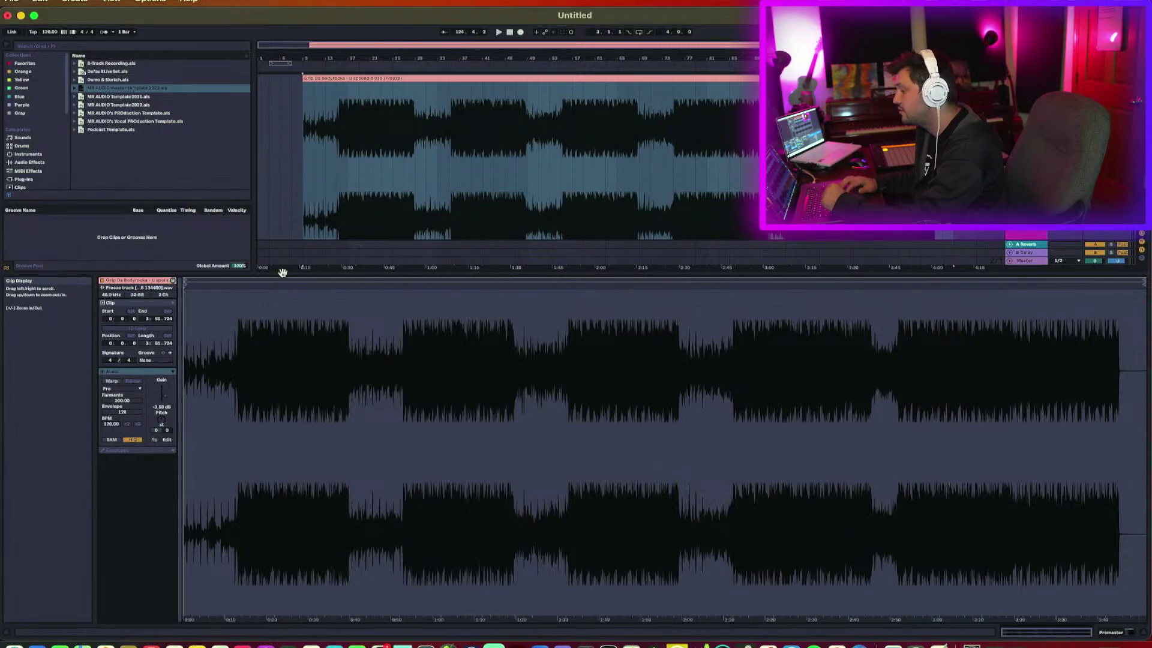
drag(244, 299, 244, 348)
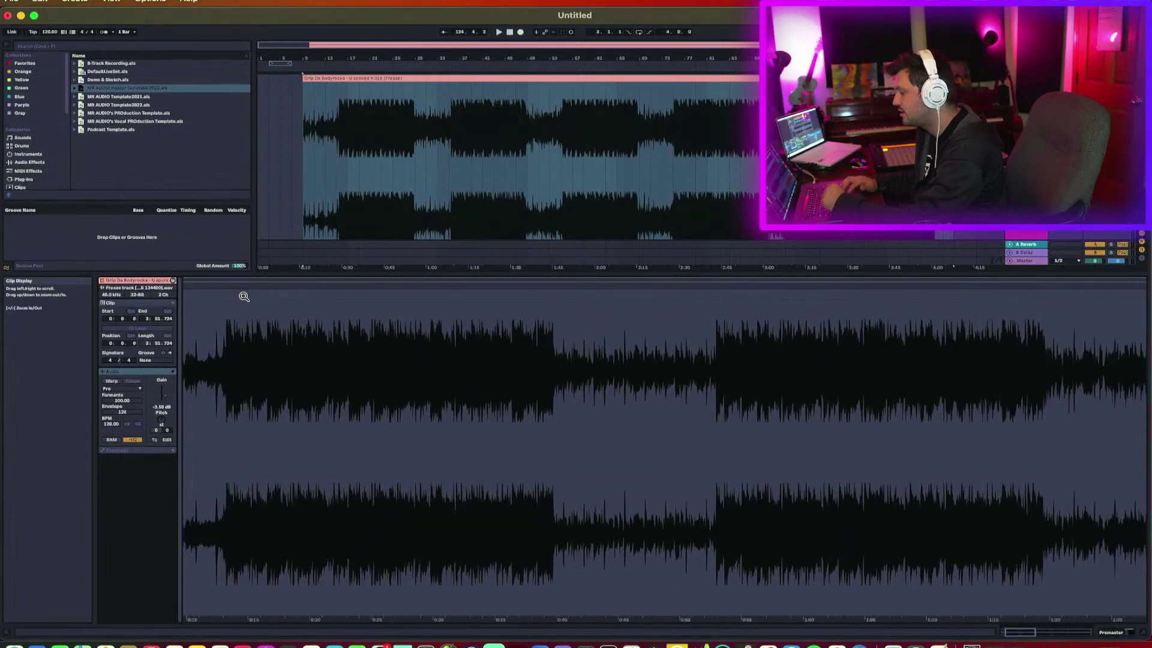
click(220, 495)
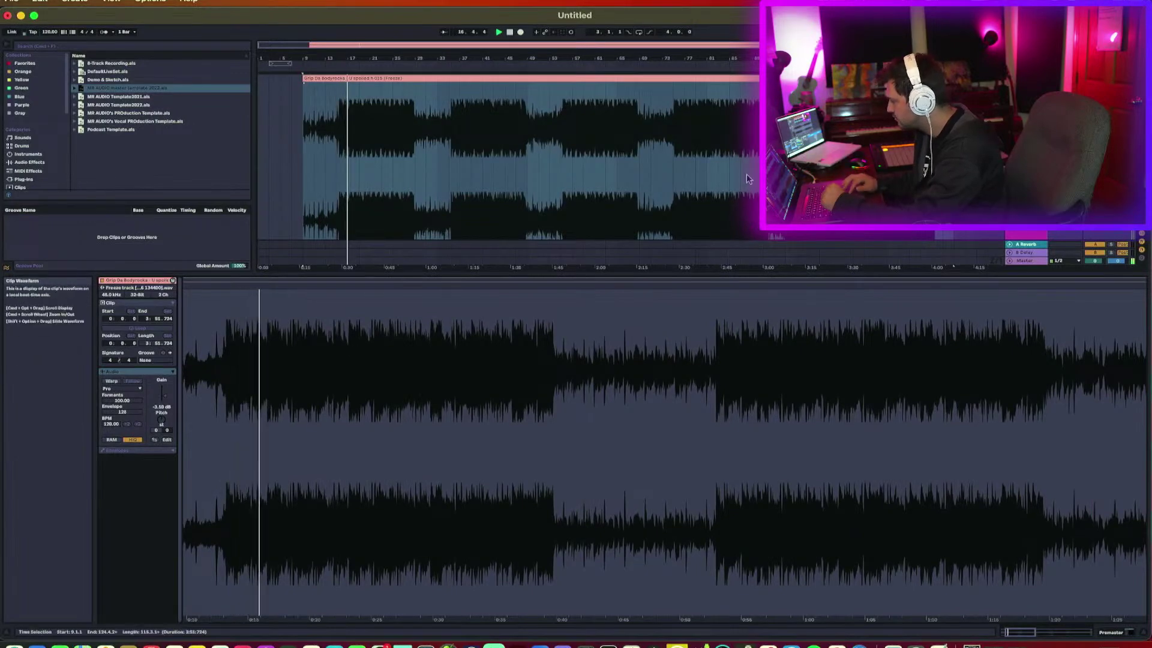
Close the clip view, stop playback and remove the existing plug-in from the Premaster track.
click(552, 55)
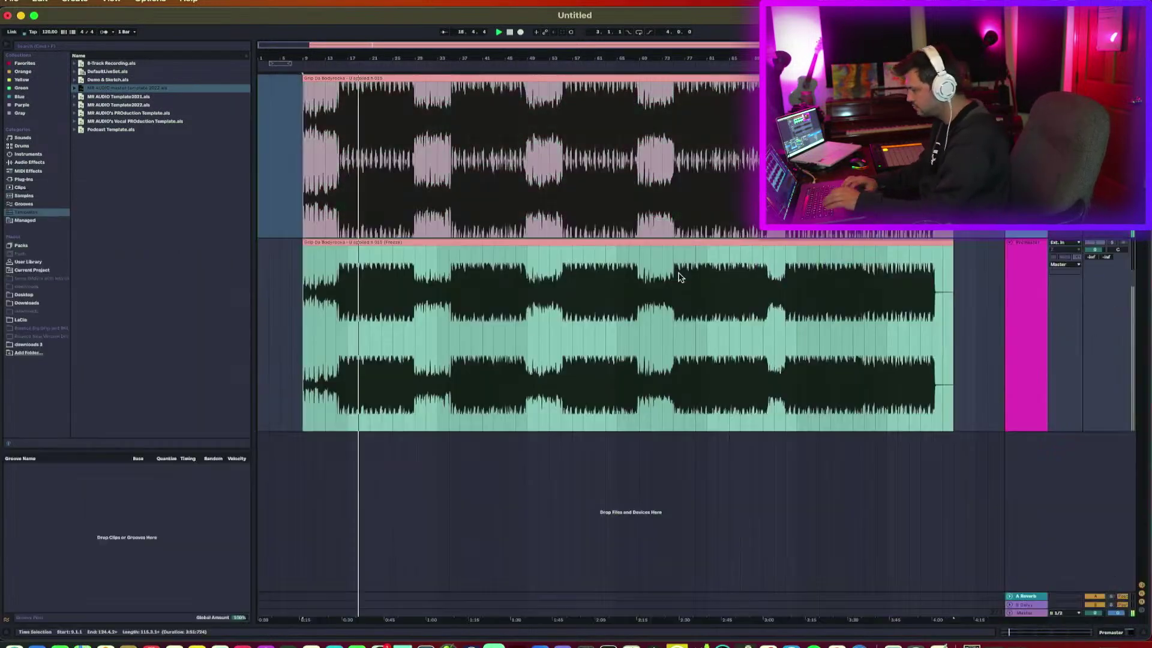
key(super+alt+l)
click(1035, 298)
click(1034, 298)
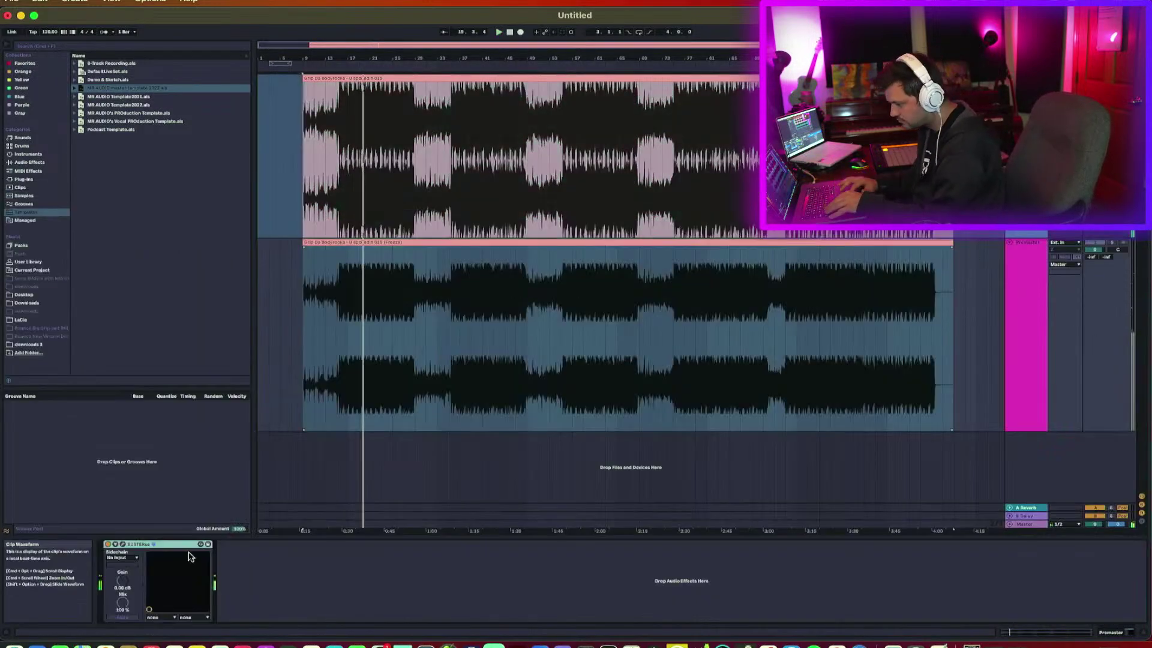
key(Delete)
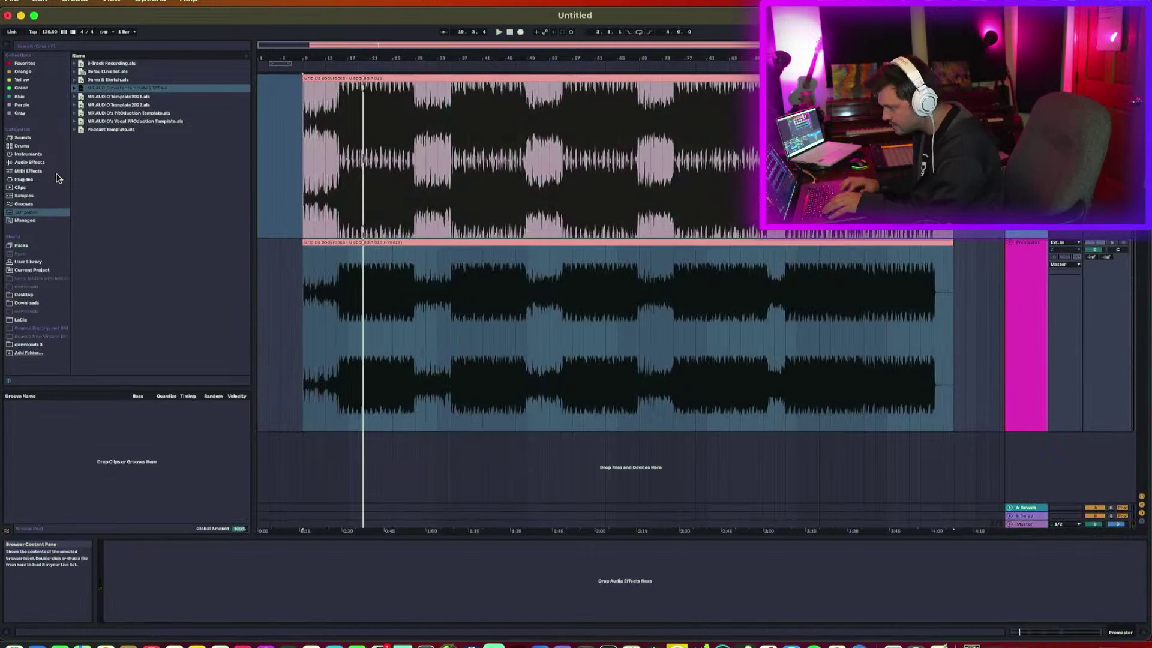
Load Plugin Alliance's Shadow Hills Mastering Compressor onto the Premaster track and set its output transformers to Iron.
click(37, 179)
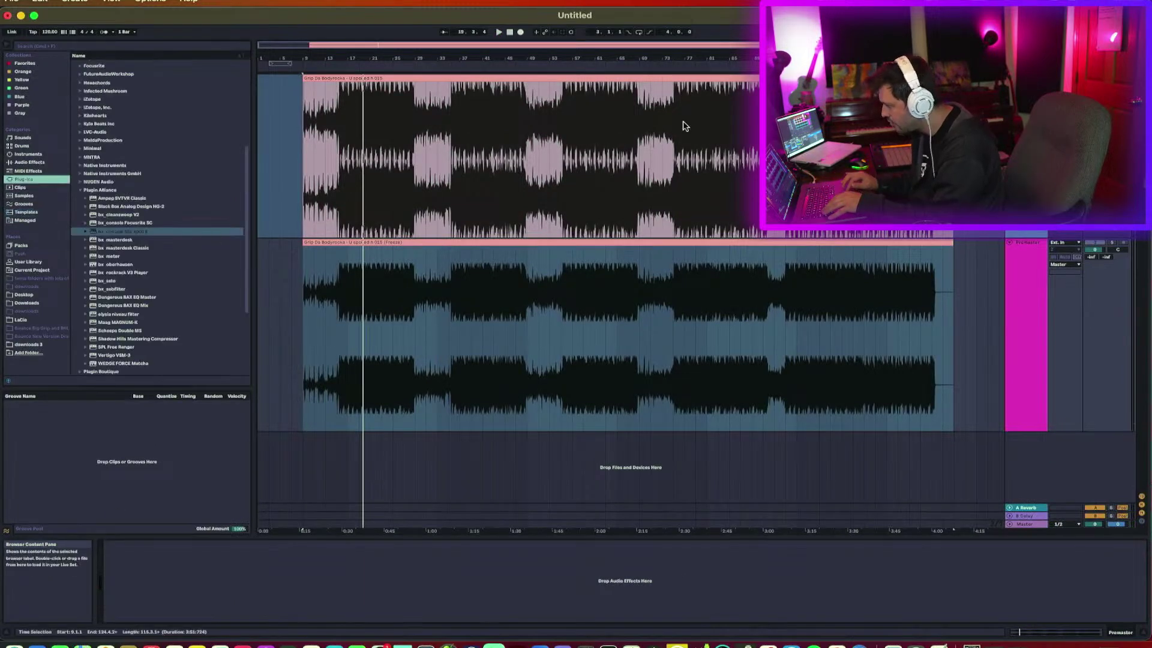
click(1111, 243)
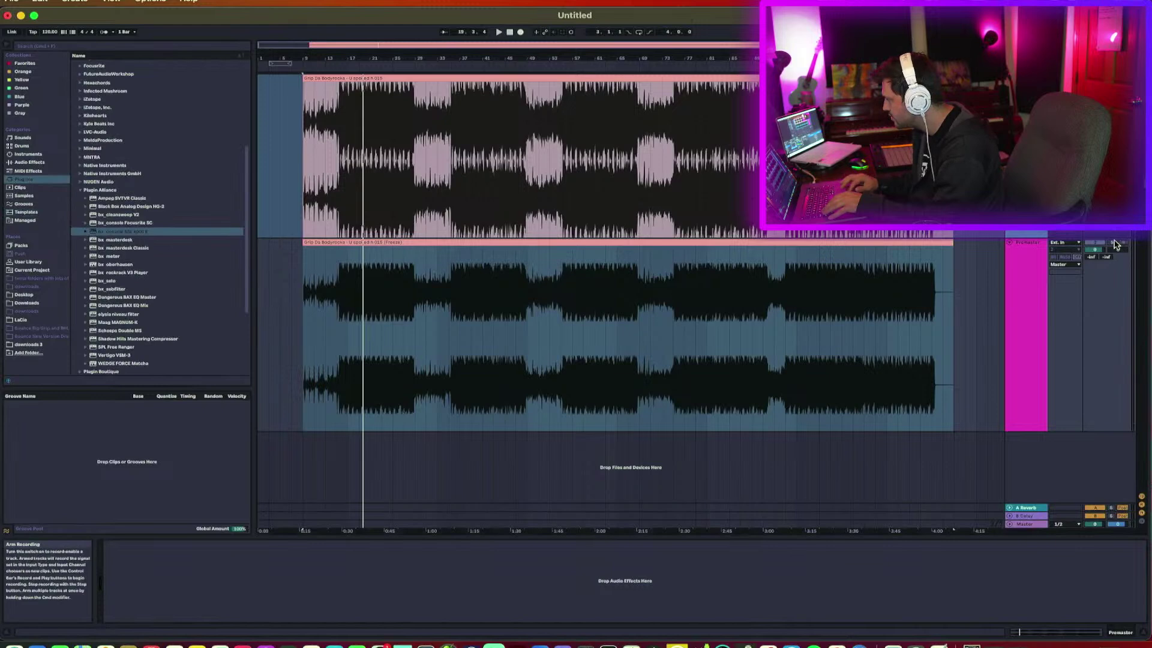
click(1010, 78)
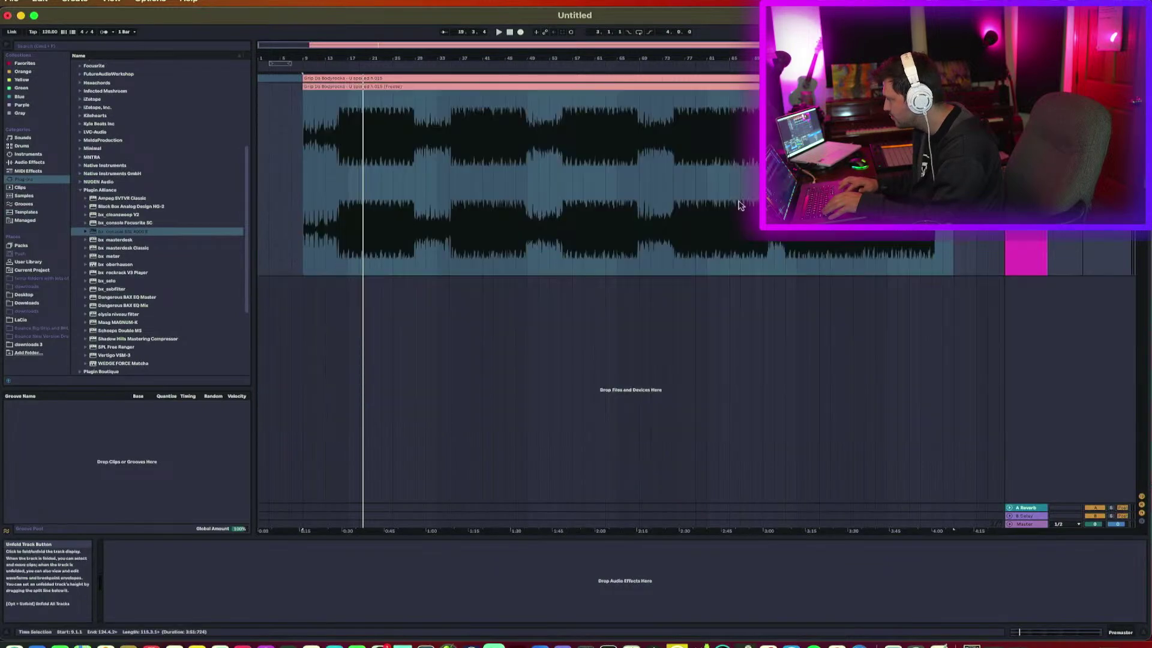
click(152, 340)
double_click(152, 339)
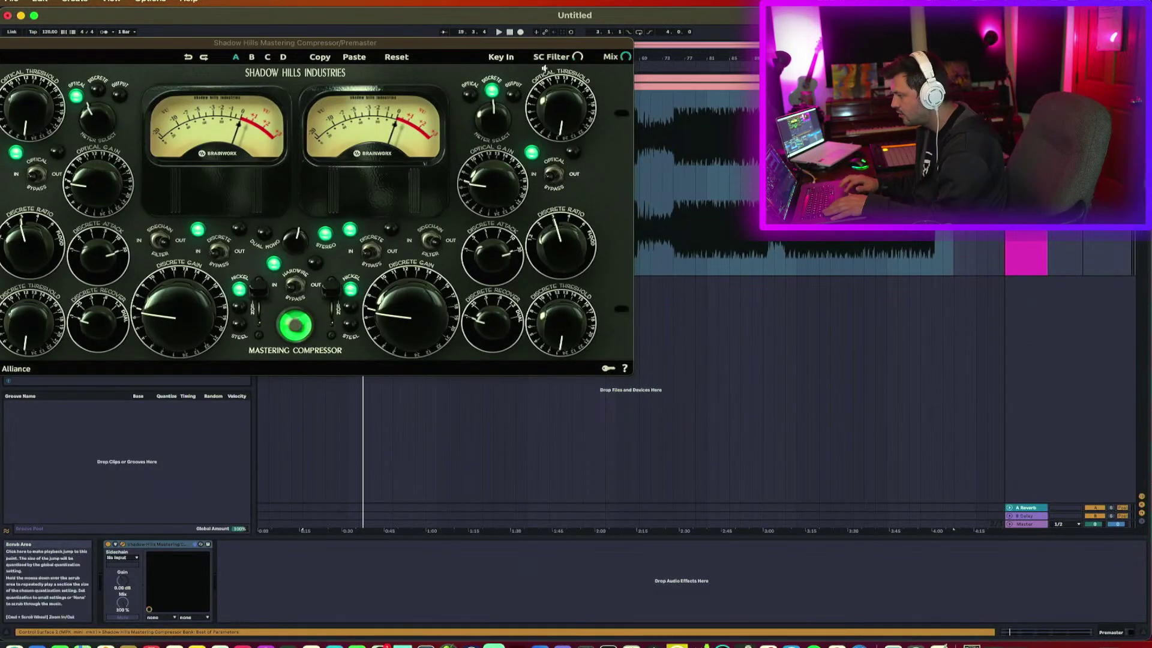
click(577, 57)
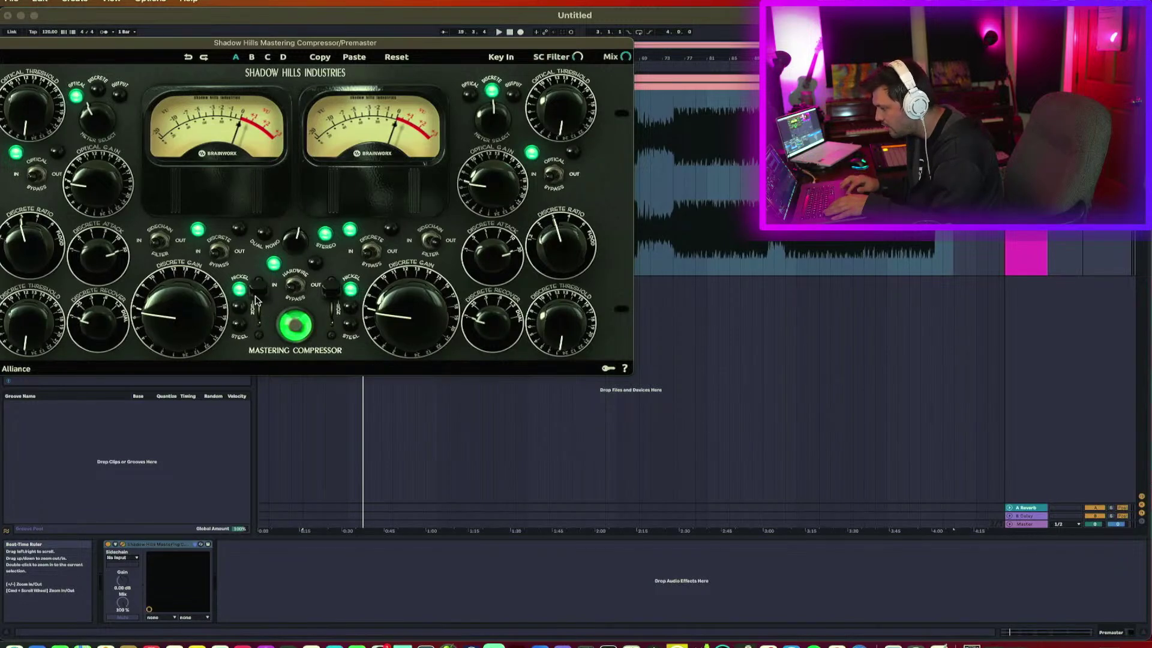
drag(255, 300, 257, 313)
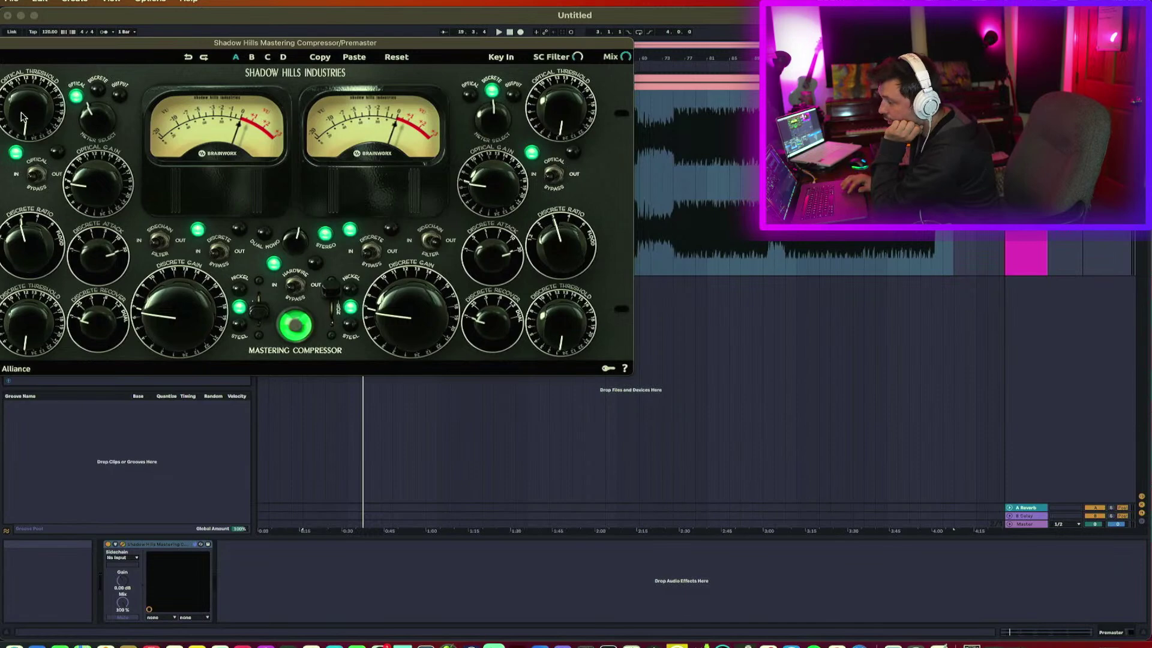
Move the compressor window clear of the waveform and play the Premaster clip from the start of the first loud section.
key(space)
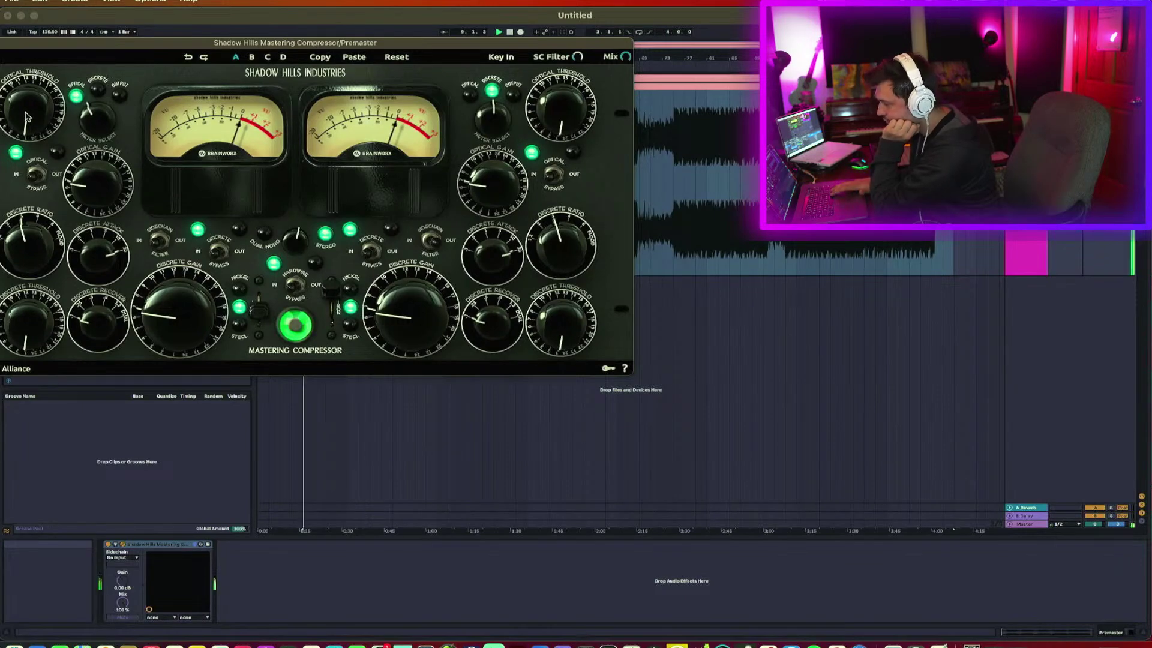
drag(214, 47, 212, 290)
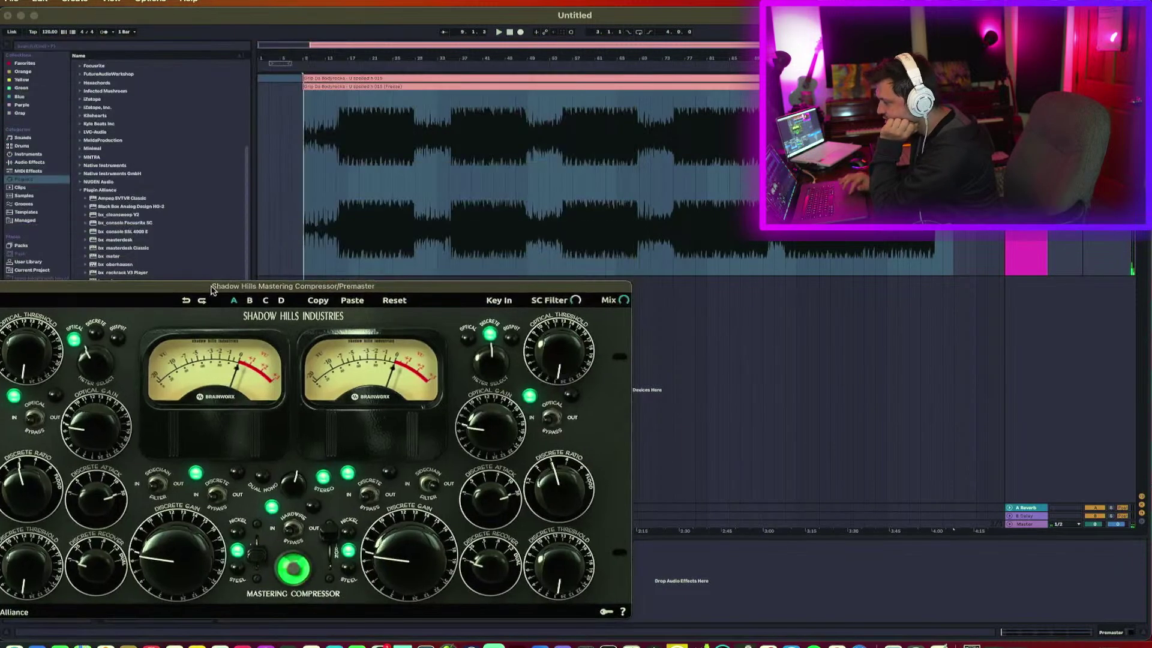
click(340, 224)
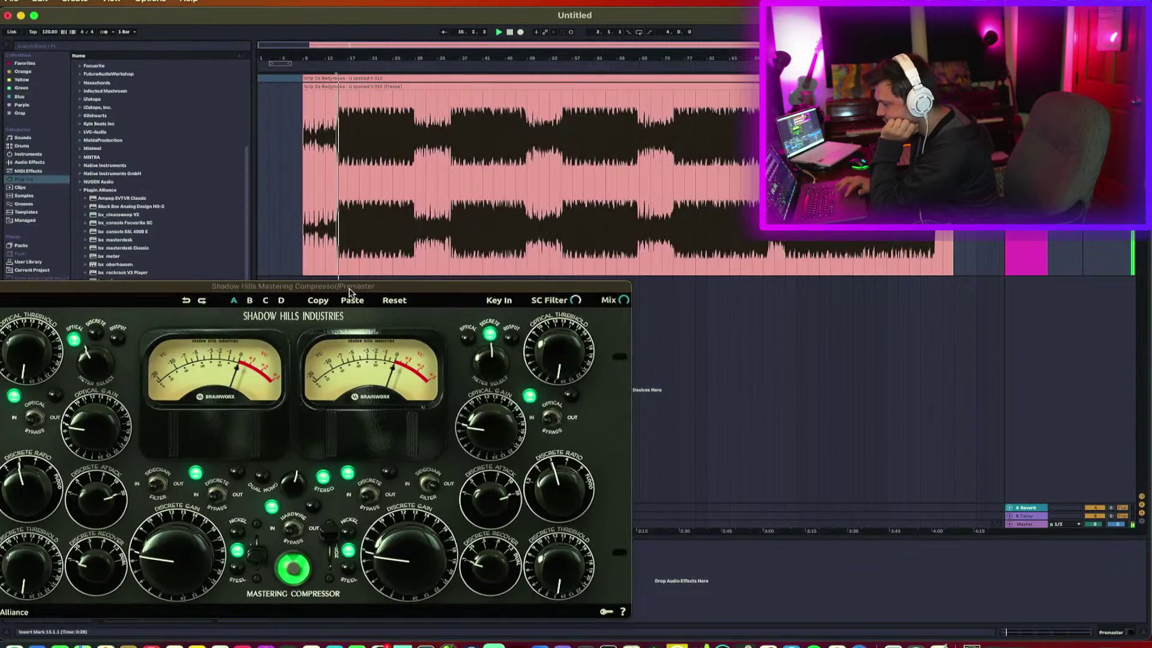
drag(294, 286, 346, 140)
Raise the compressor's optical threshold and optical gain on the first channel during playback.
drag(79, 210, 87, 133)
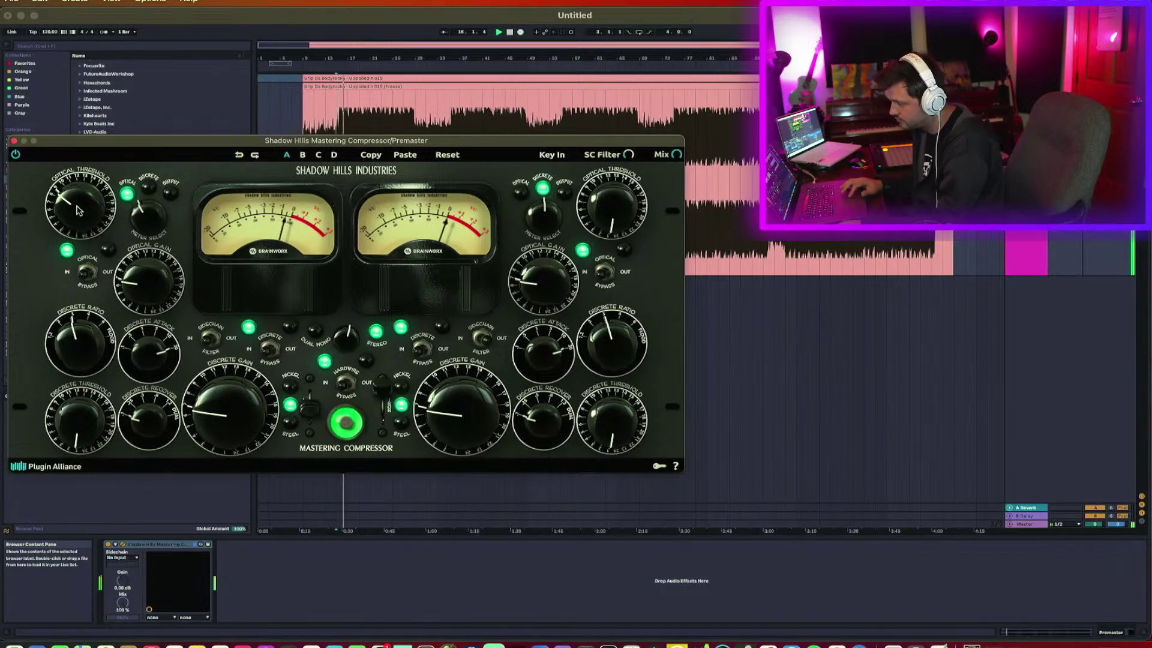
drag(77, 206, 78, 195)
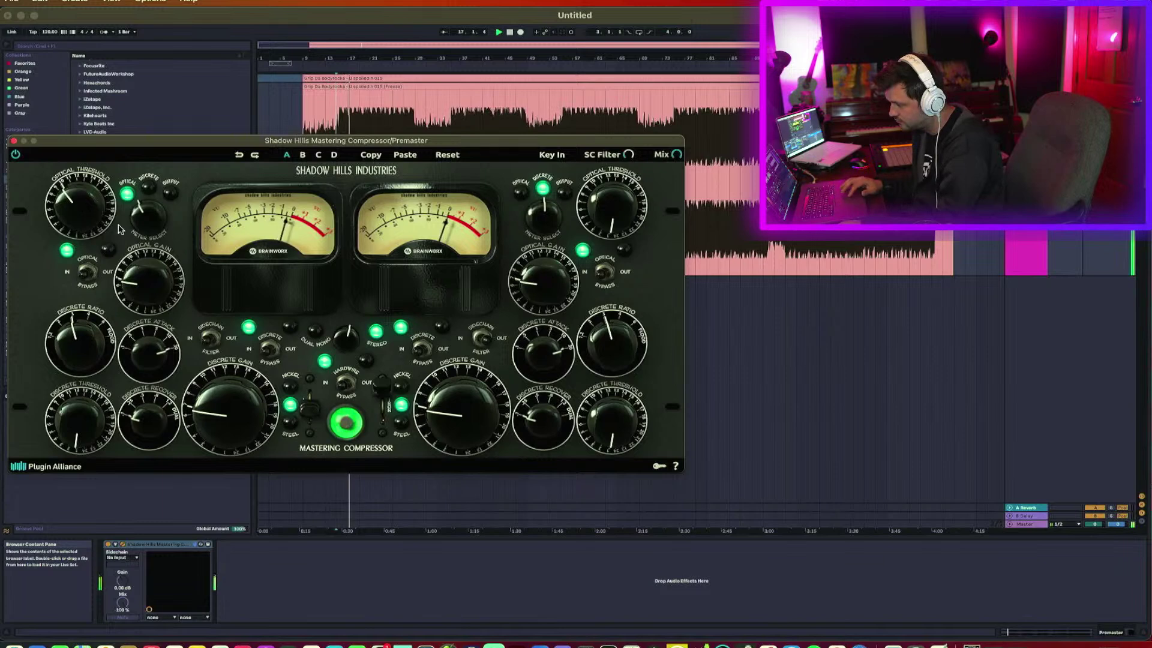
drag(148, 263, 149, 255)
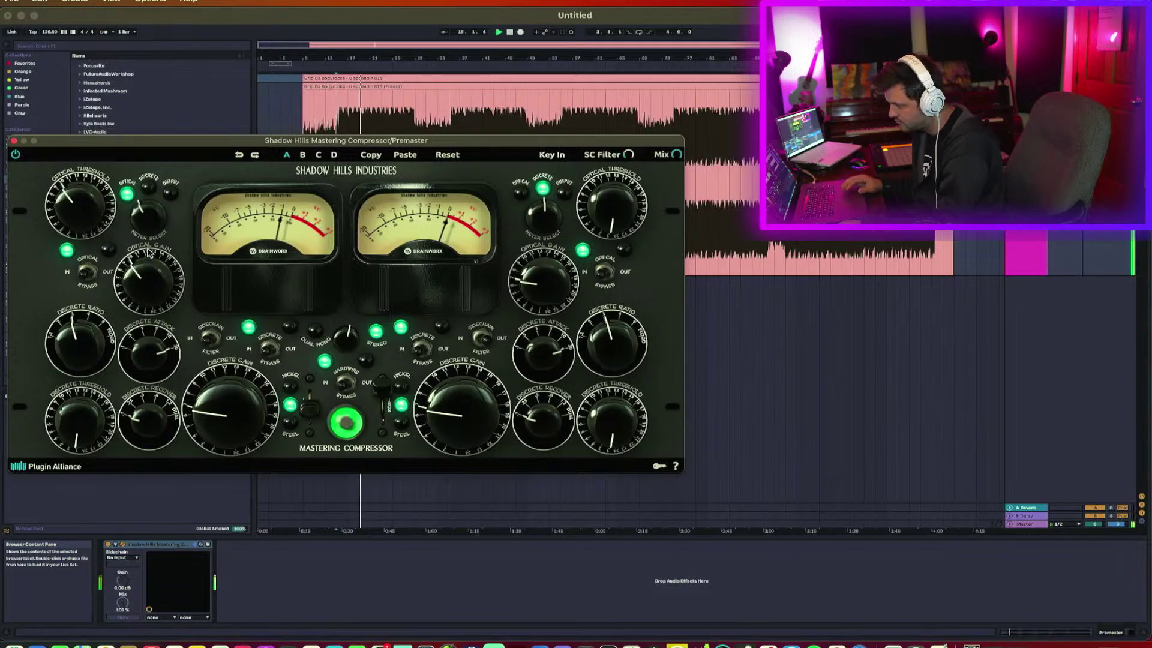
Lower the first channel's discrete ratio, raise its discrete threshold and gain, and replay from the first loud section.
drag(80, 353, 80, 374)
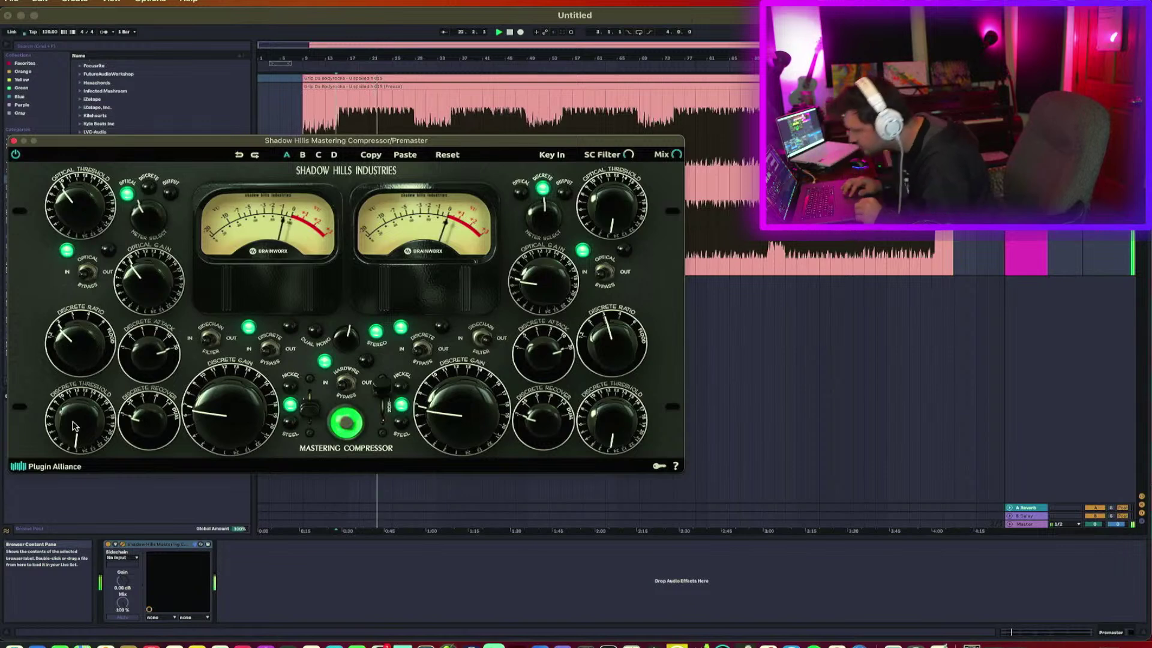
drag(74, 426, 75, 444)
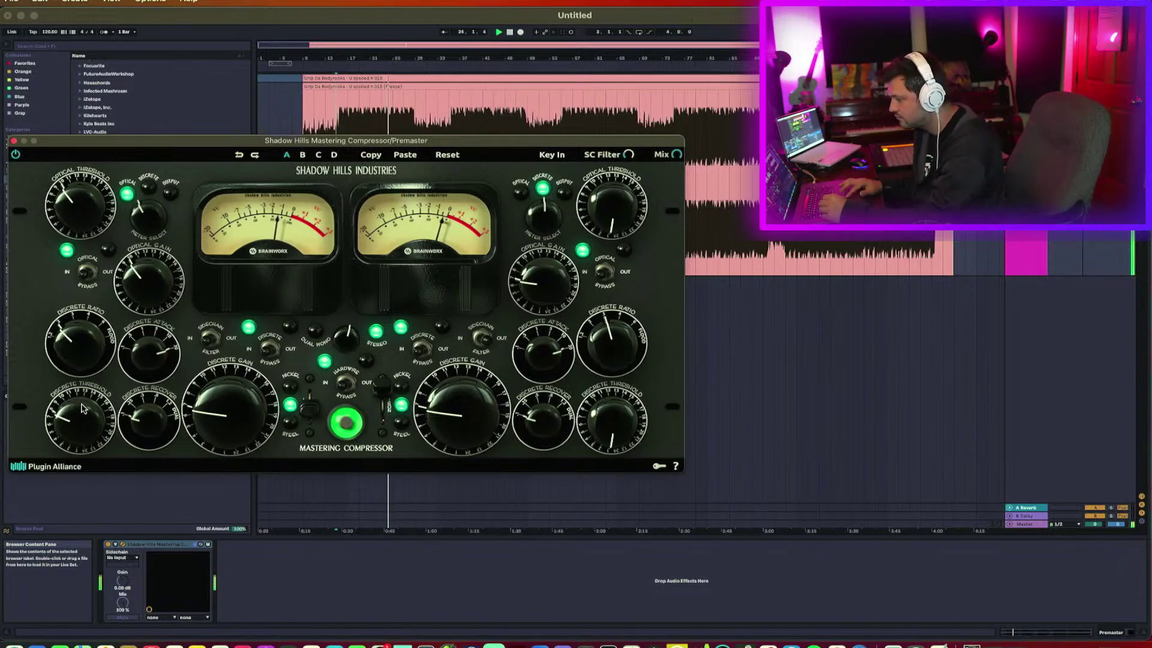
drag(83, 403, 84, 398)
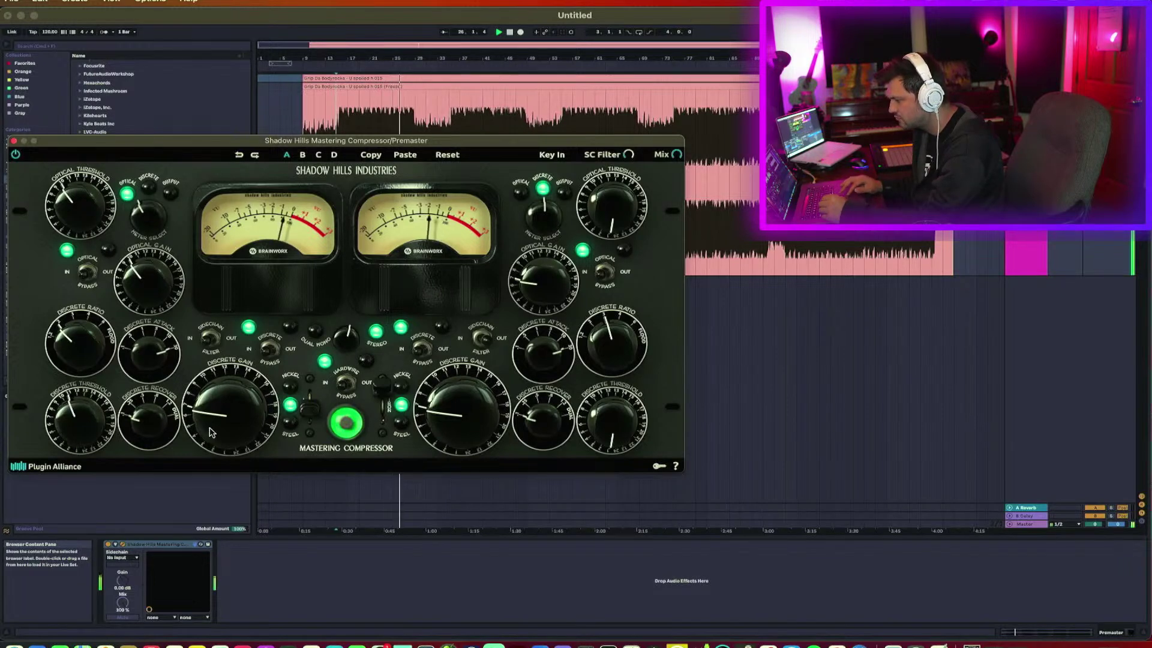
drag(214, 415, 215, 402)
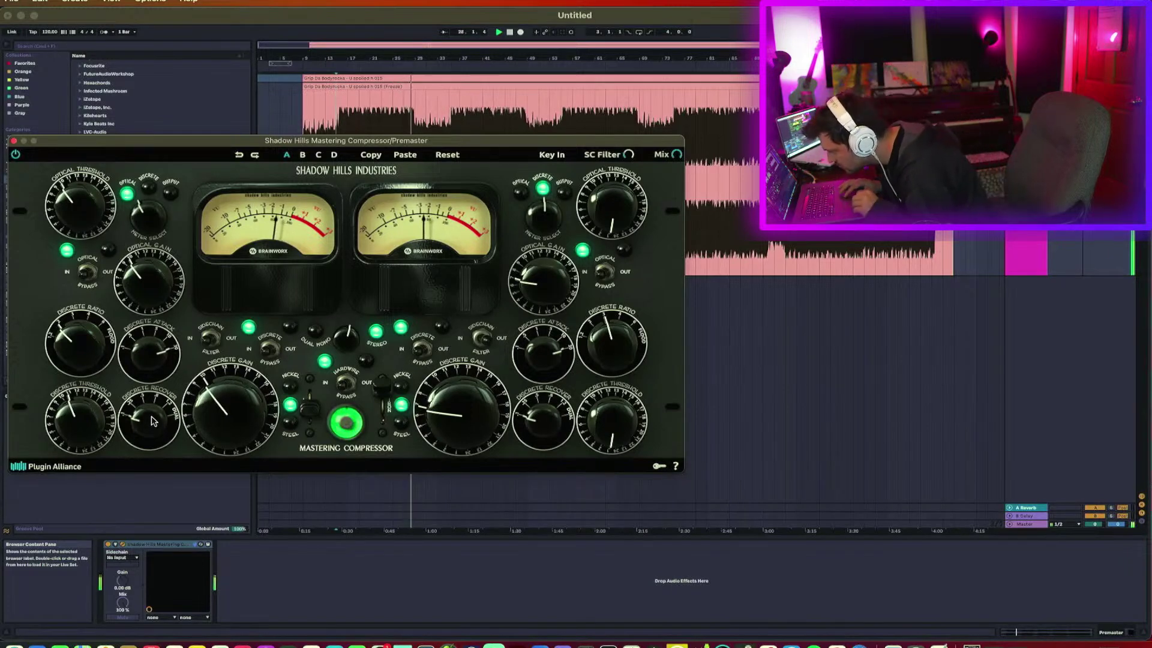
key(space)
key(space)
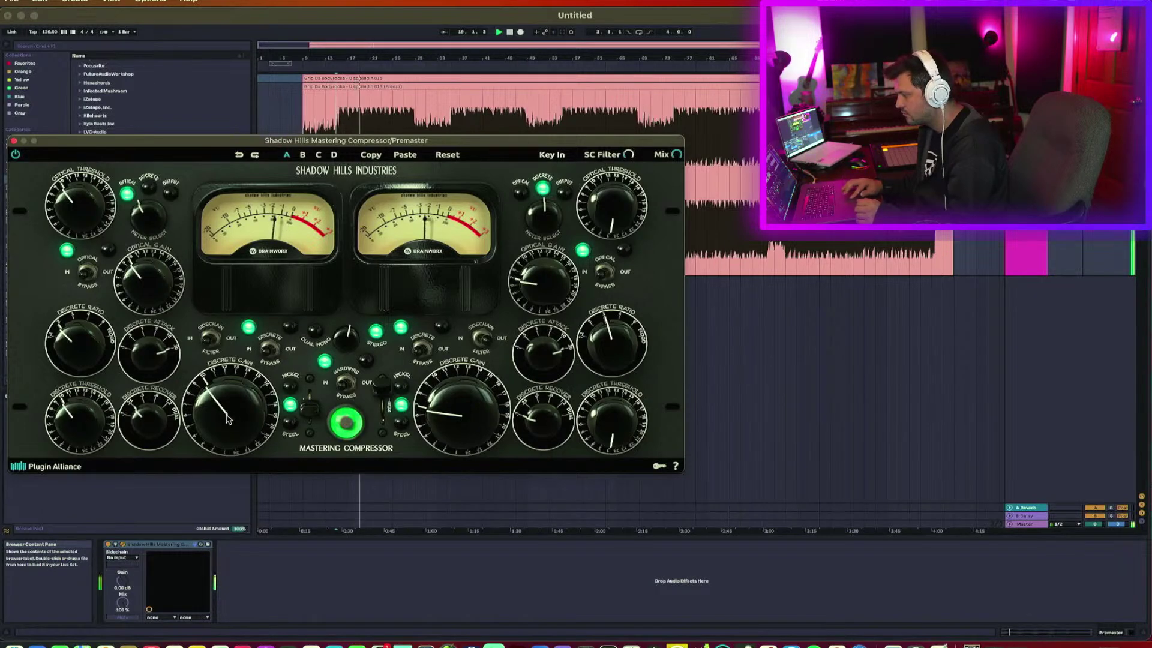
Fine-tune the compressor's first-channel discrete gain, compare the sound with the device bypassed, and close its window.
mouse_move(227, 411)
mouse_down()
mouse_move(225, 421)
mouse_move(224, 403)
mouse_up()
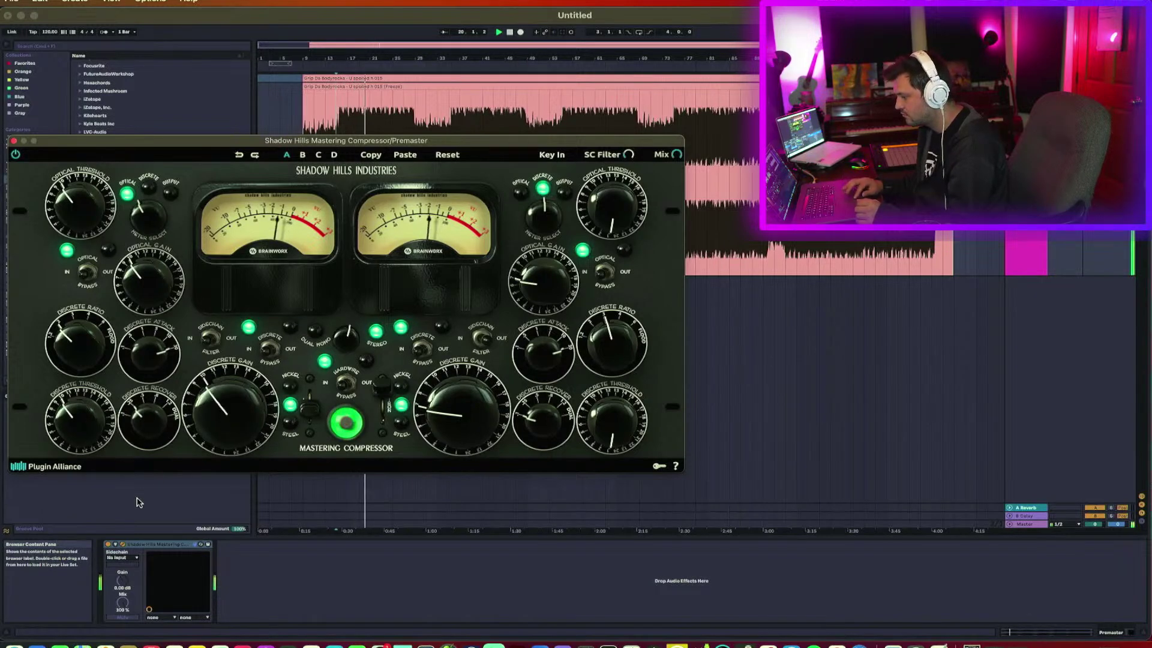
click(108, 548)
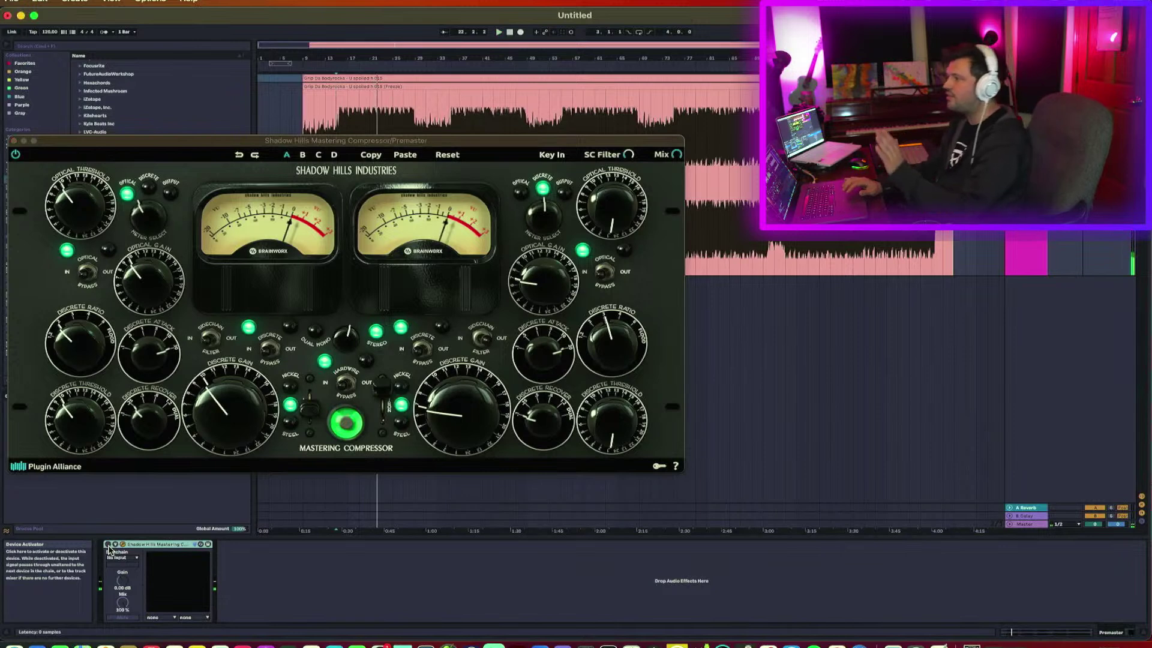
key(space)
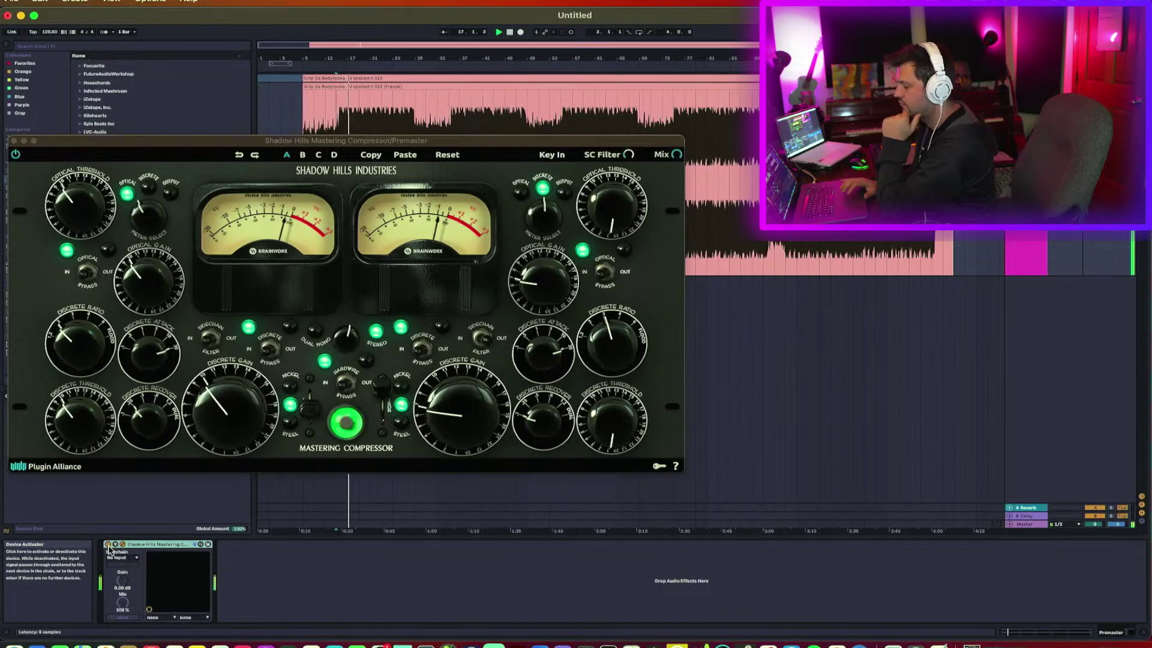
click(13, 143)
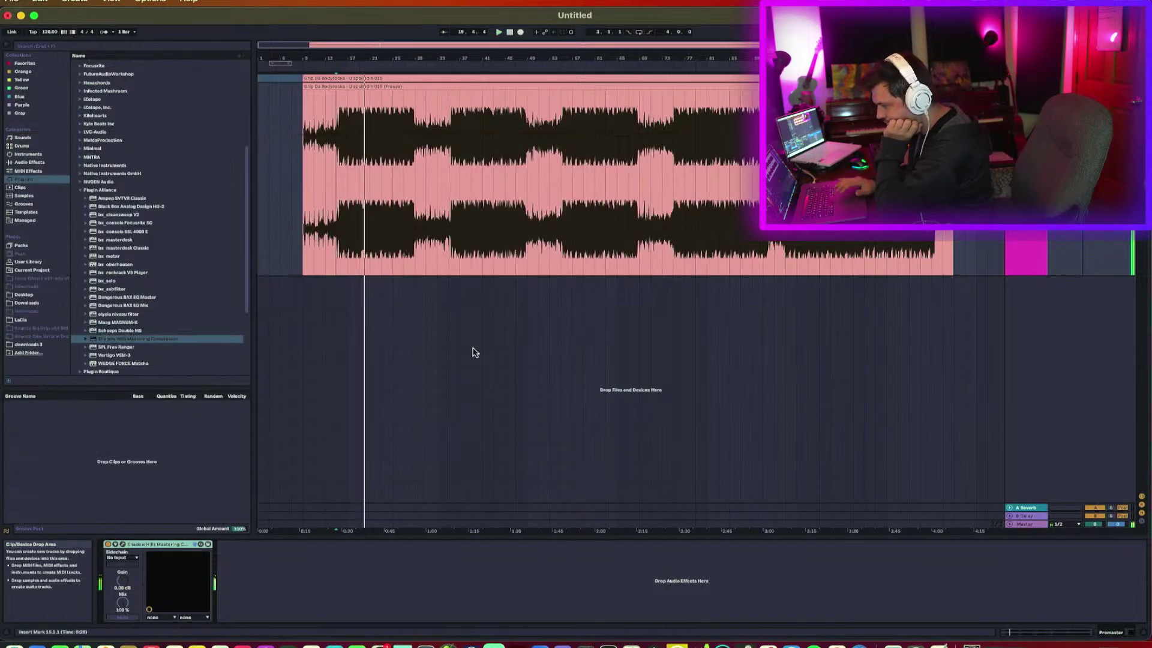
Load bx_console SSL 4000 E after the compressor on the Premaster track, close its window and replay the mix.
double_click(147, 233)
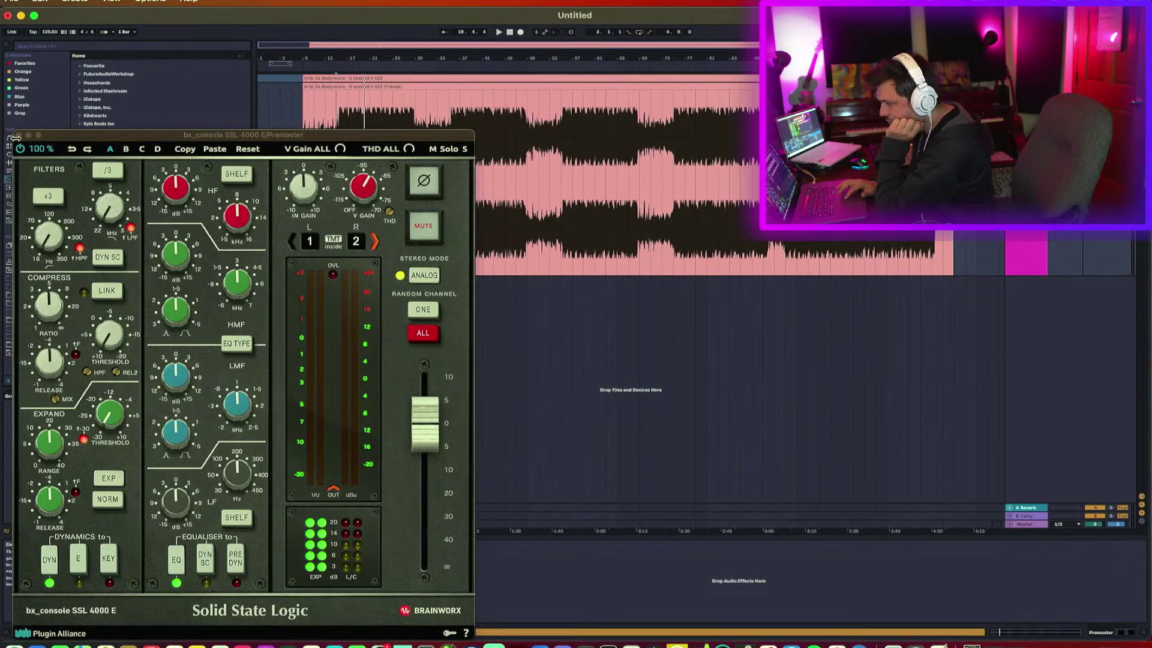
click(18, 136)
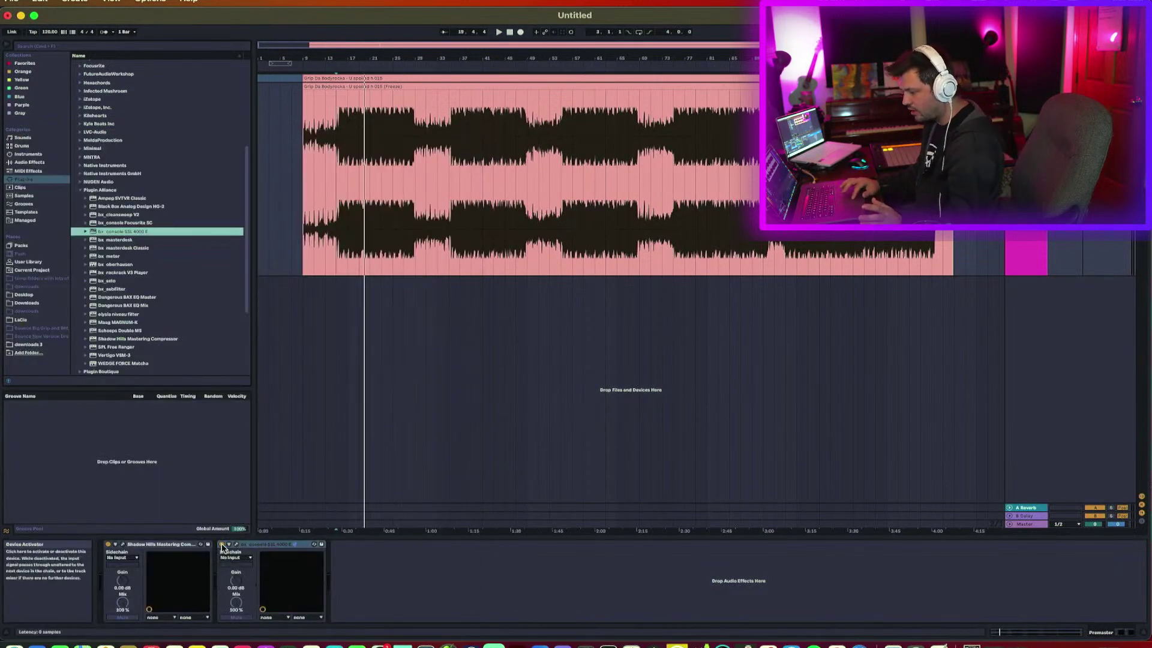
key(space)
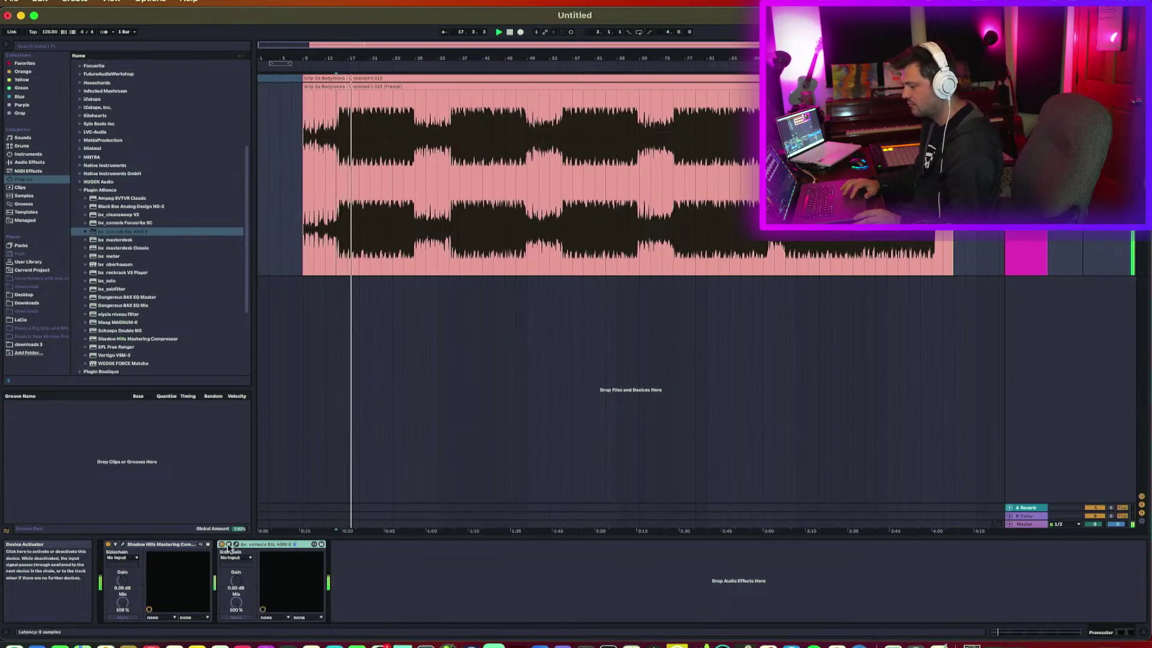
Open the Vertigo VSM-3 on the Master track and replay from the start of the first loud section.
click(1029, 525)
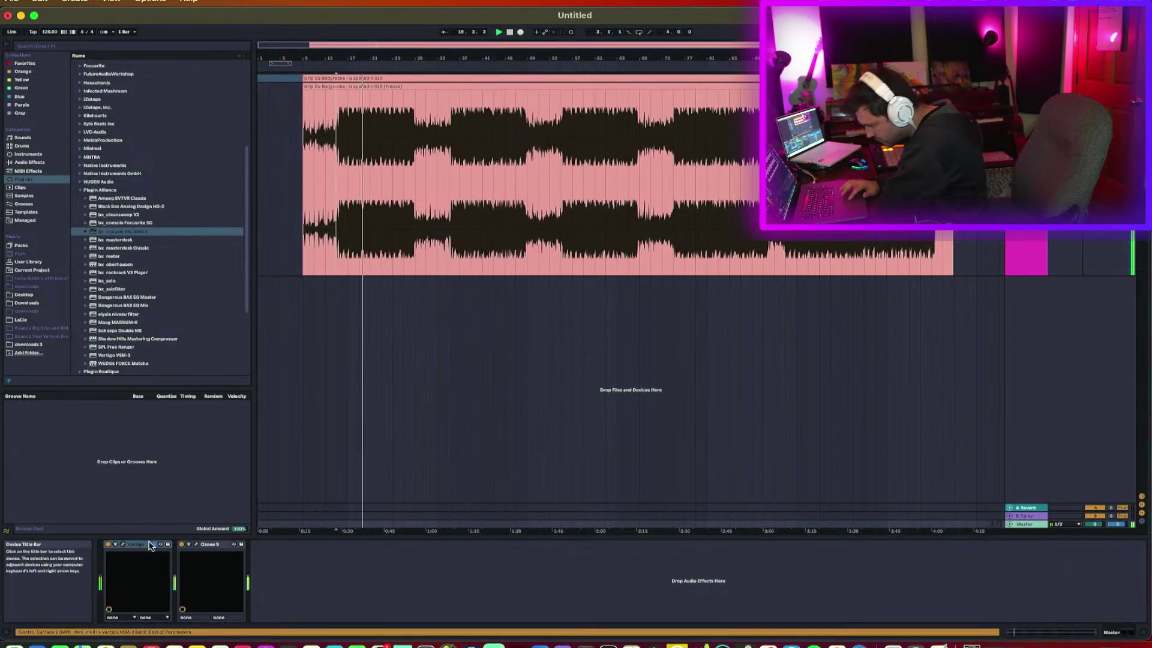
click(123, 544)
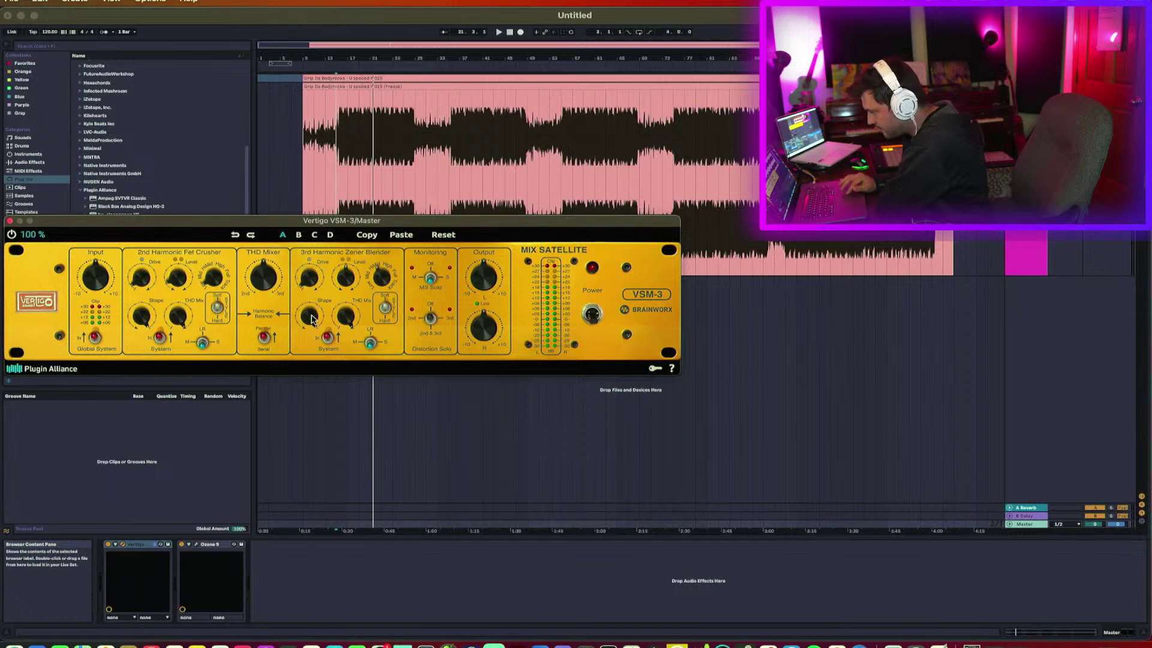
drag(340, 279, 341, 311)
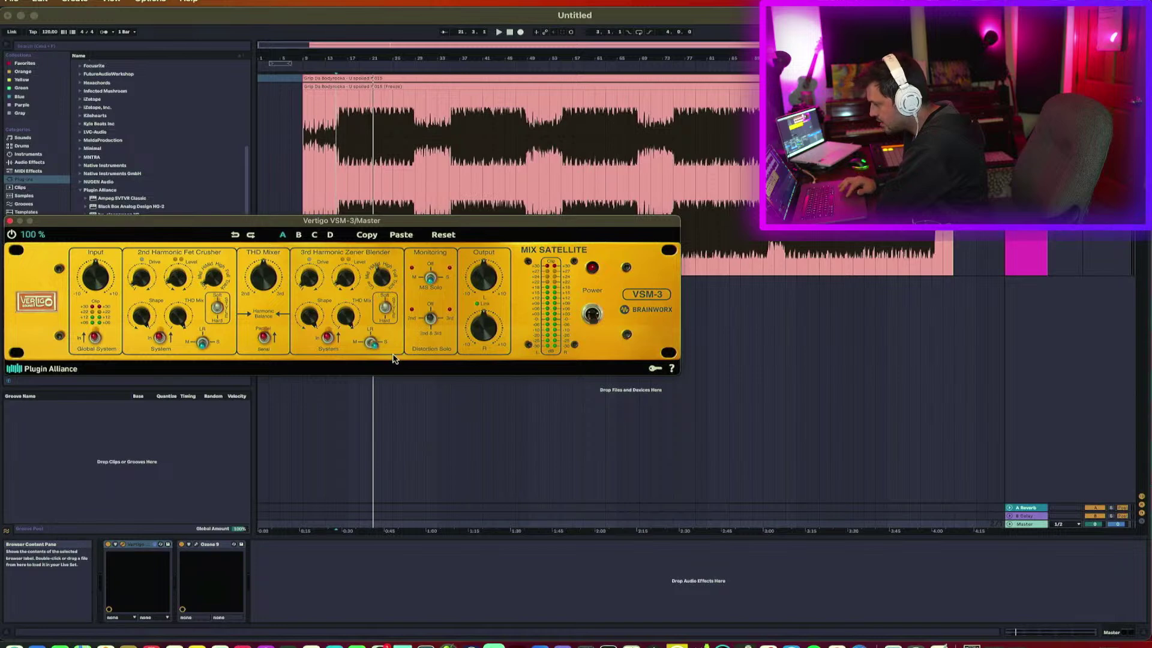
click(336, 180)
key(space)
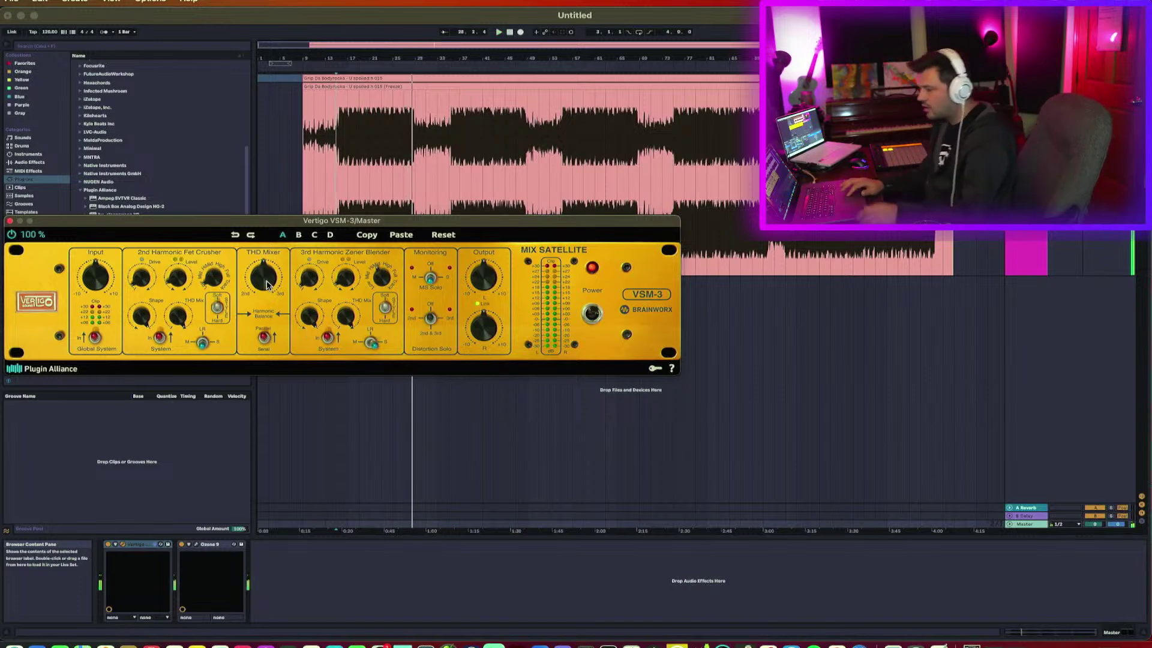
Set the VSM-3's THD Mixer to 64 %, compare the sound with the device bypassed, and close its window.
mouse_move(264, 276)
scroll(266, 271, up, 1)
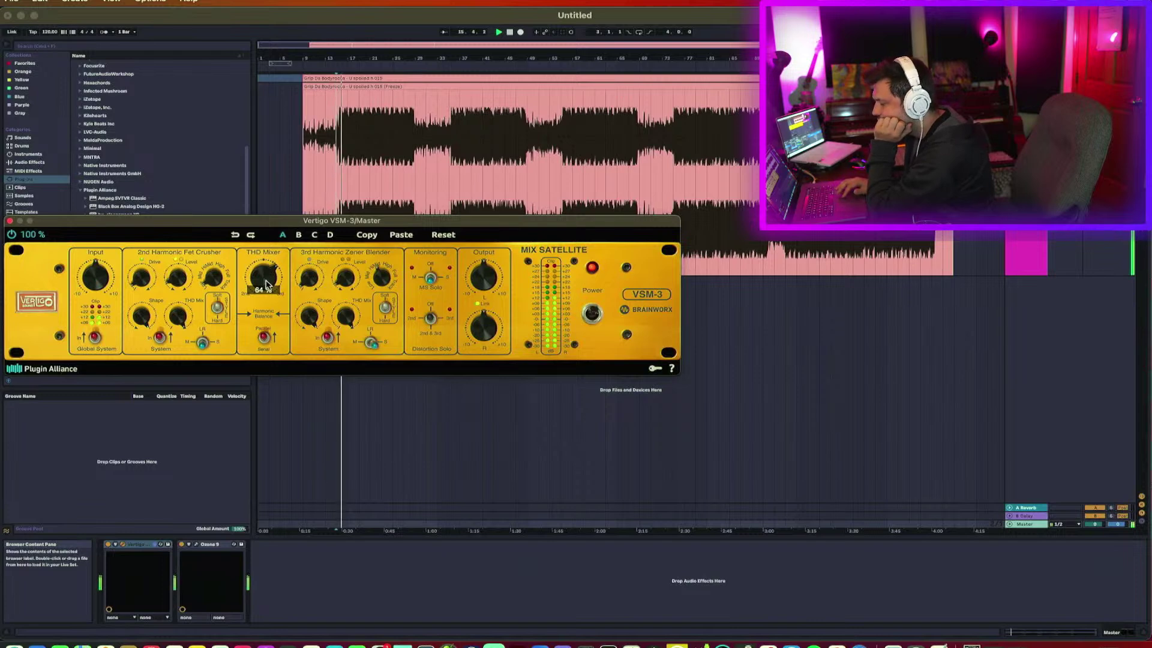
mouse_move(489, 278)
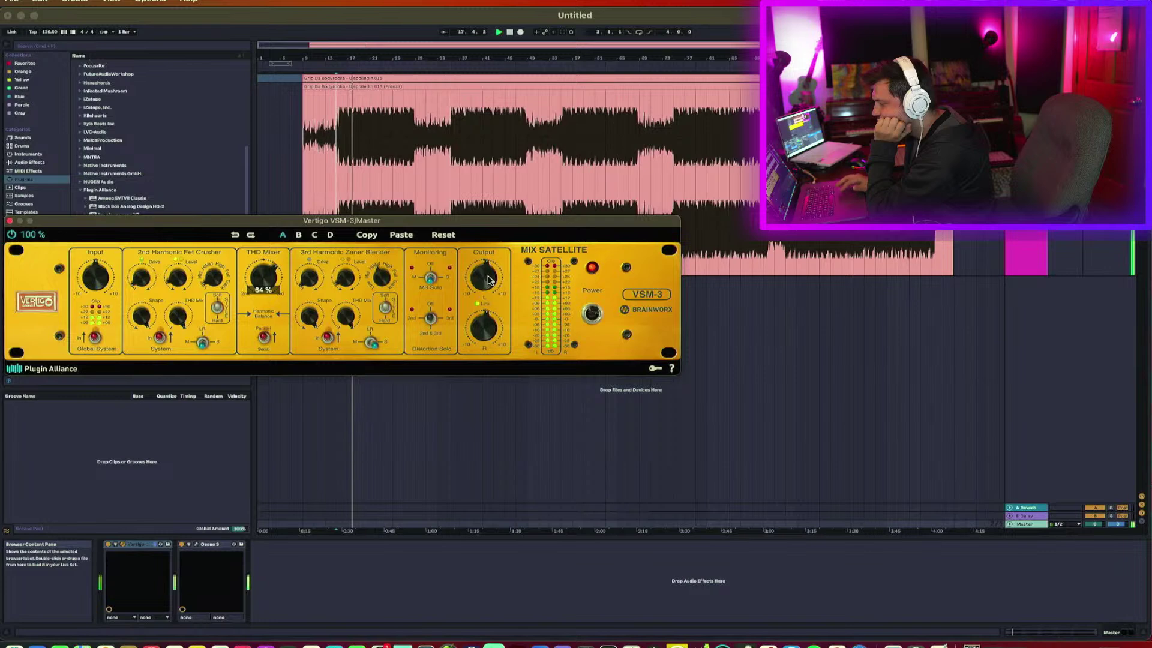
click(109, 547)
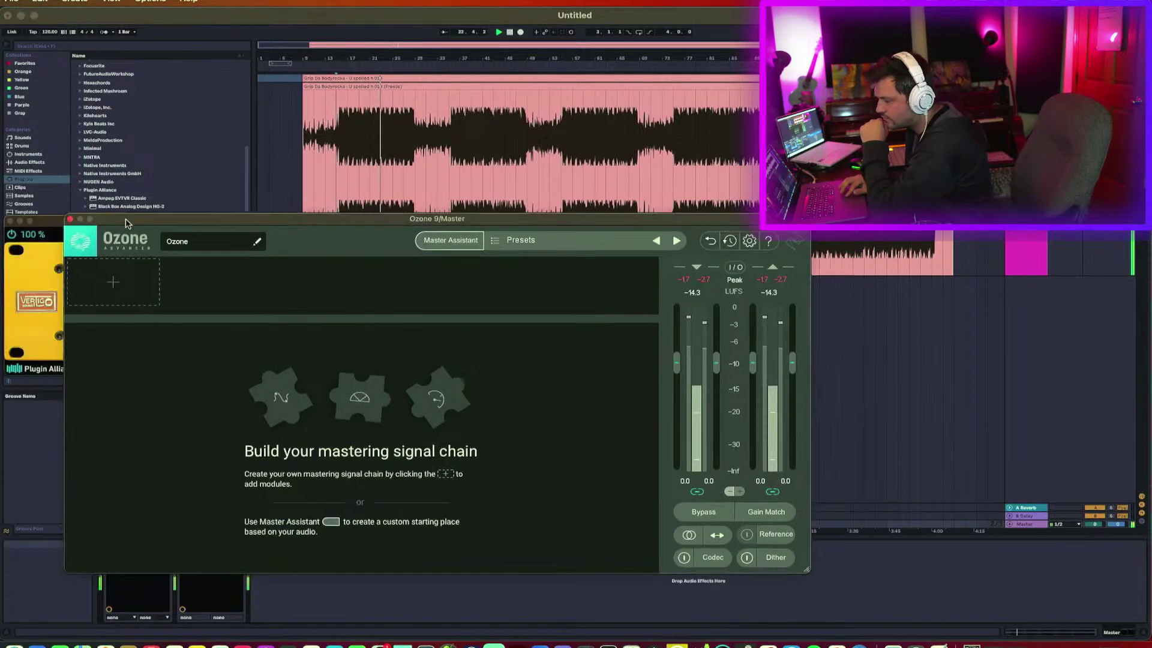
click(8, 221)
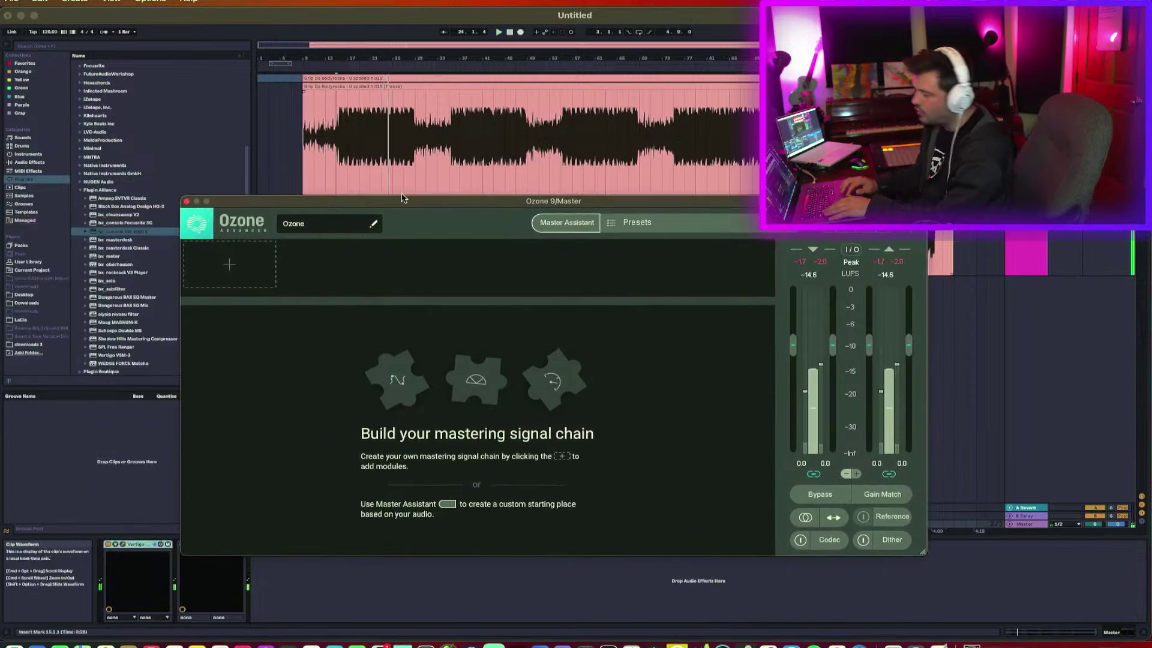
Load the custom preset "u spoiled mix bus" in Ozone 9 on the Master track.
click(634, 223)
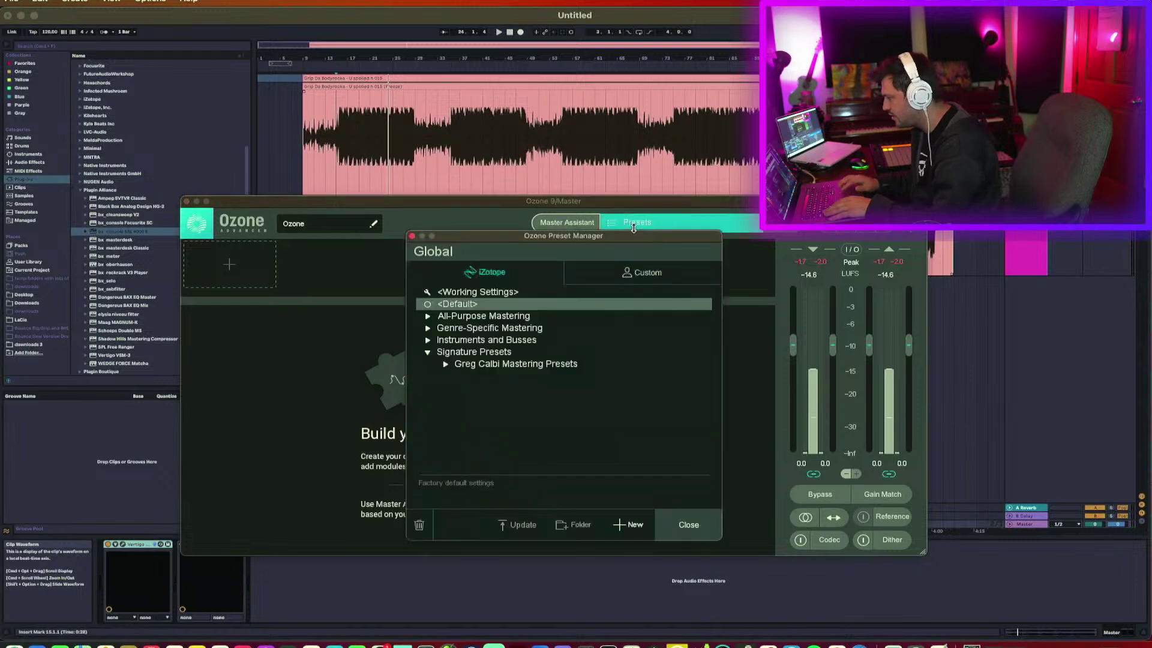
click(624, 277)
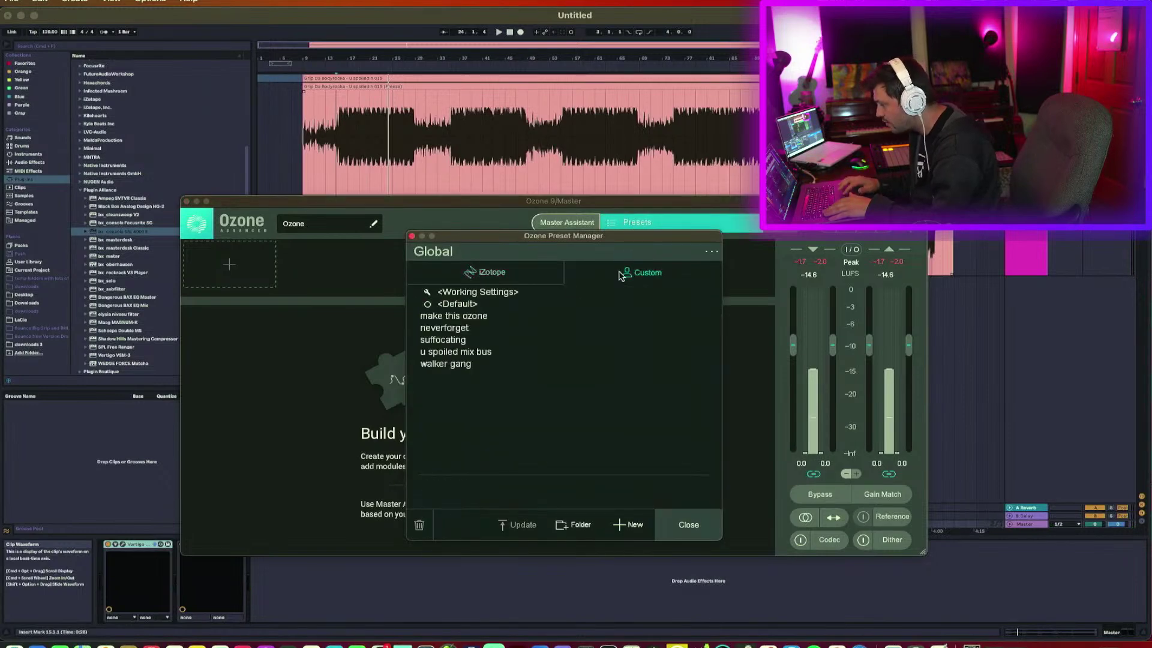
click(469, 354)
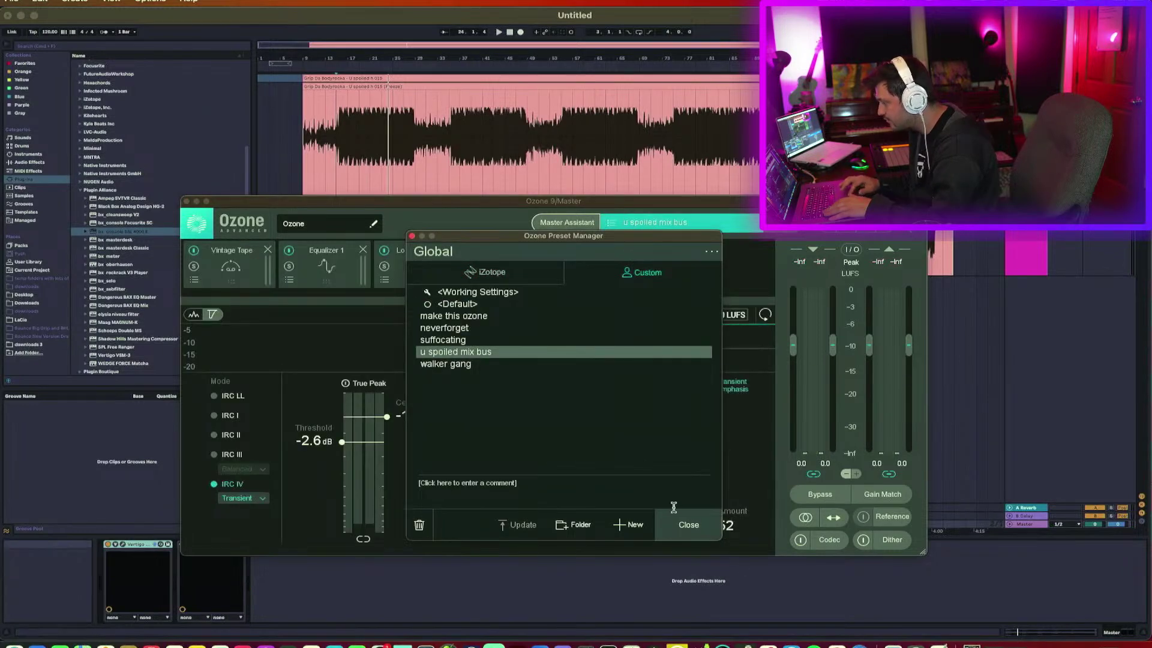
click(687, 525)
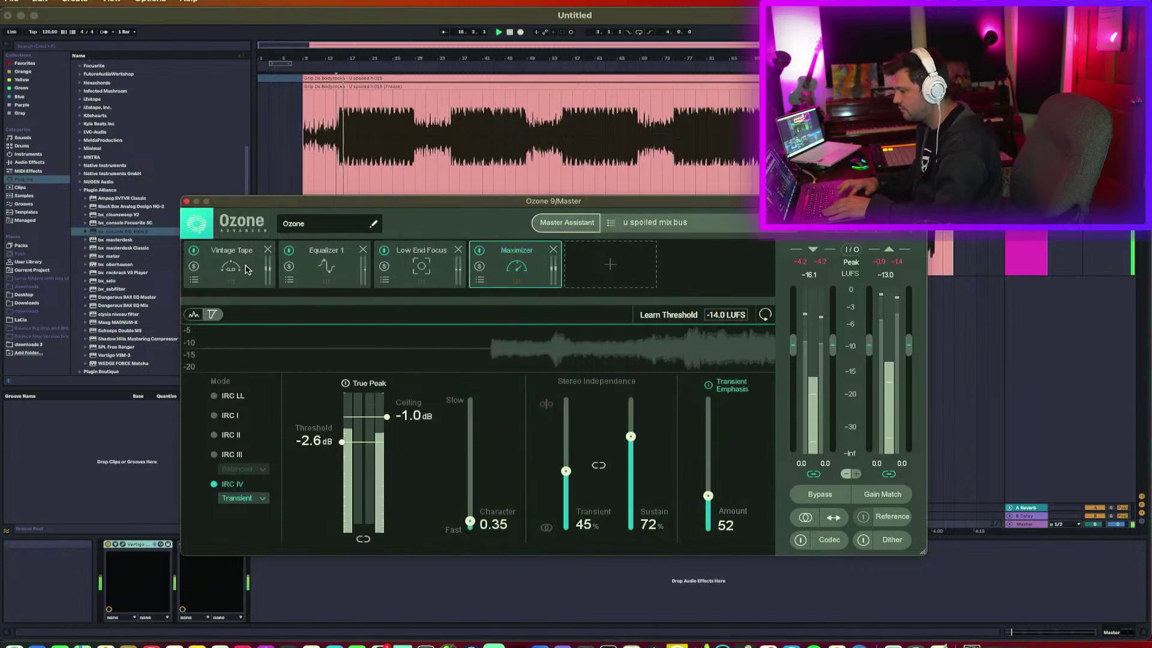
Inspect Equalizer 1's low shelf during playback and compare the sound with Low End Focus bypassed and active.
click(326, 266)
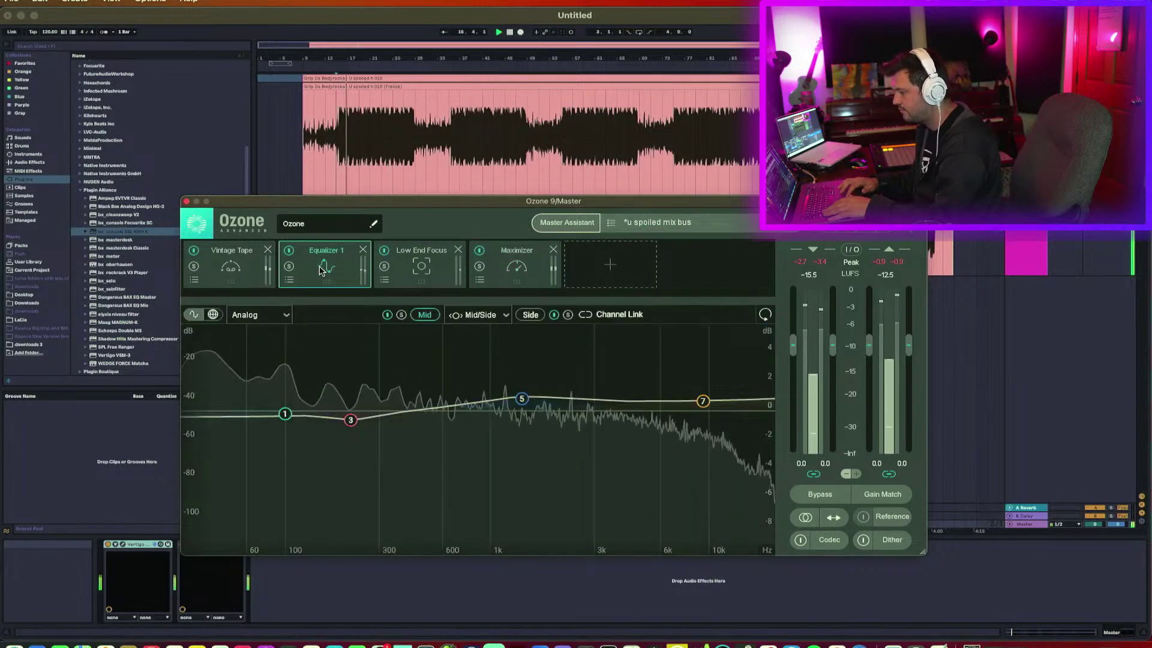
click(286, 416)
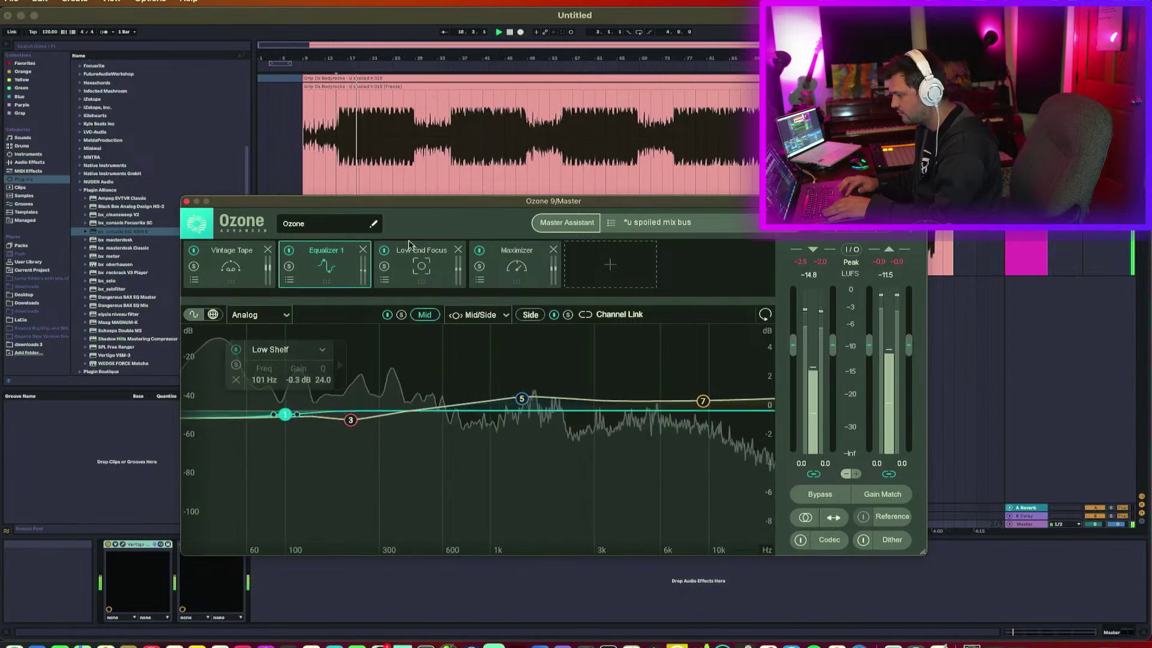
click(384, 251)
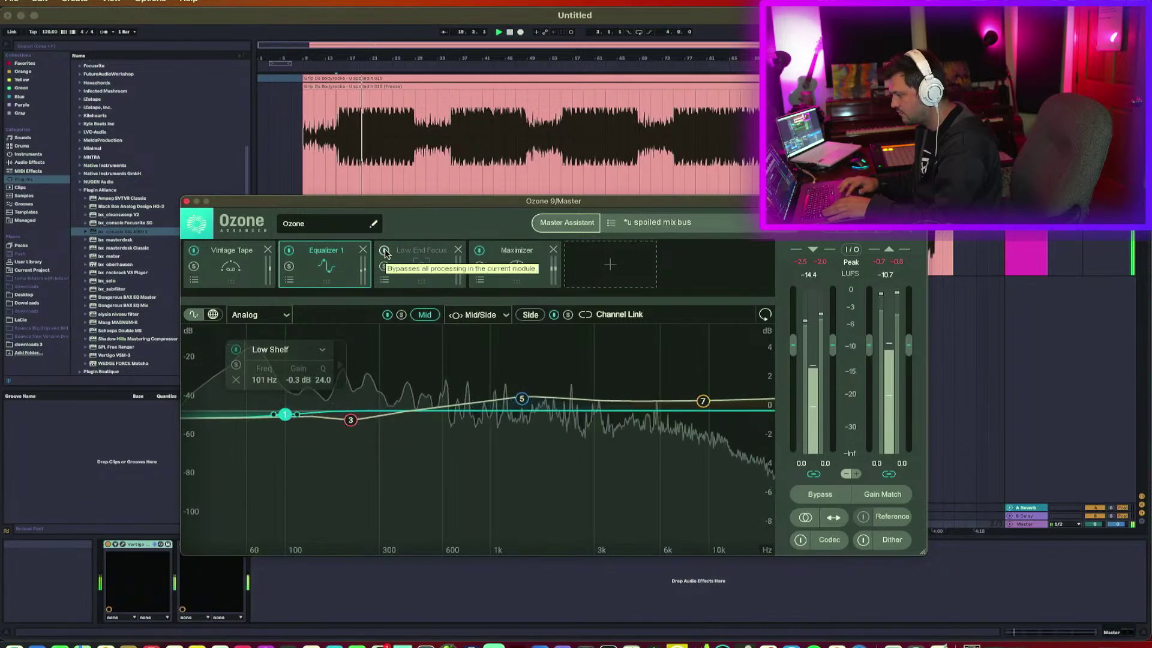
click(385, 251)
Tune the Maximizer's threshold by ear, replaying from bar 23, and settle on -3.0 dB.
click(517, 268)
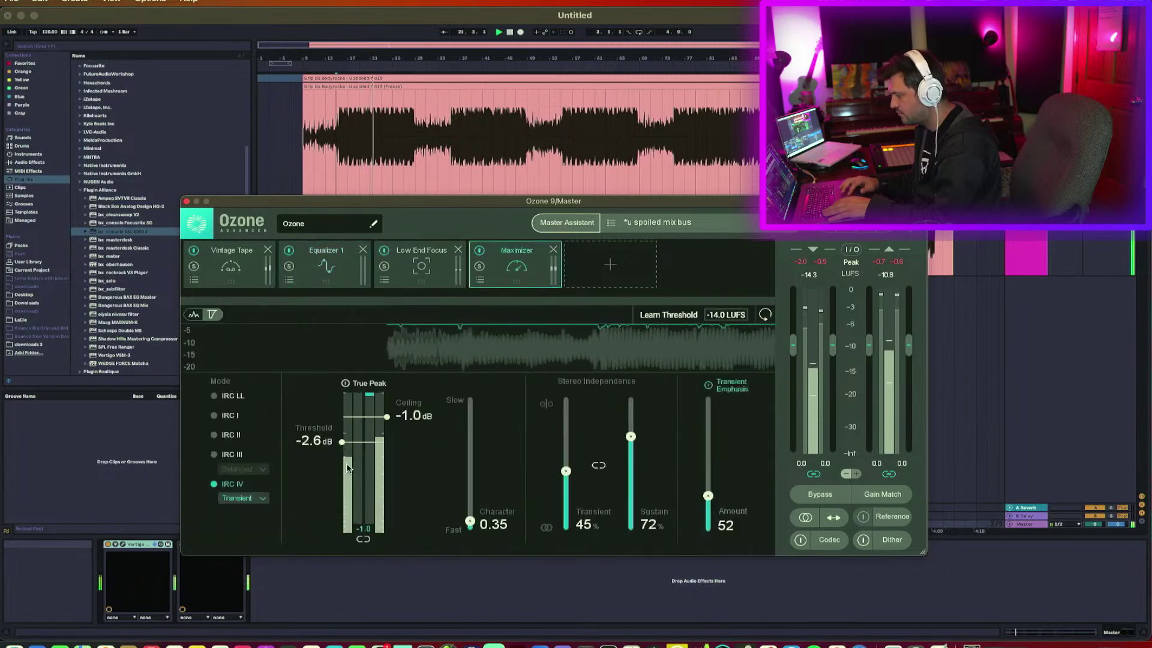
drag(341, 441, 342, 449)
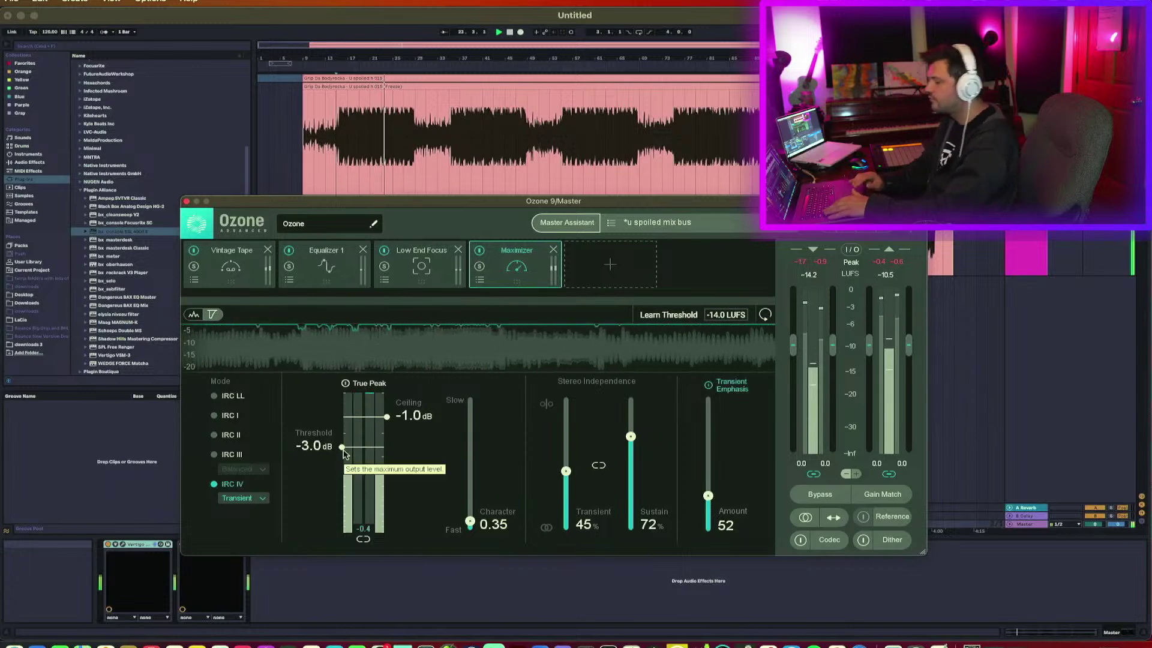
drag(343, 450, 344, 454)
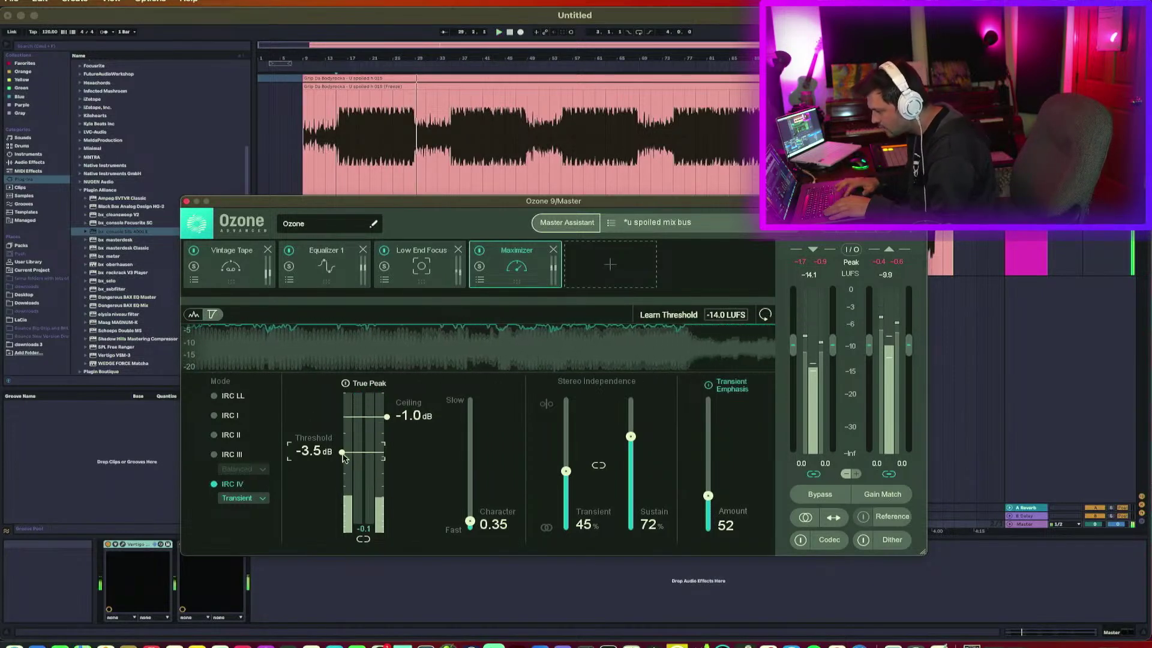
drag(343, 455, 342, 451)
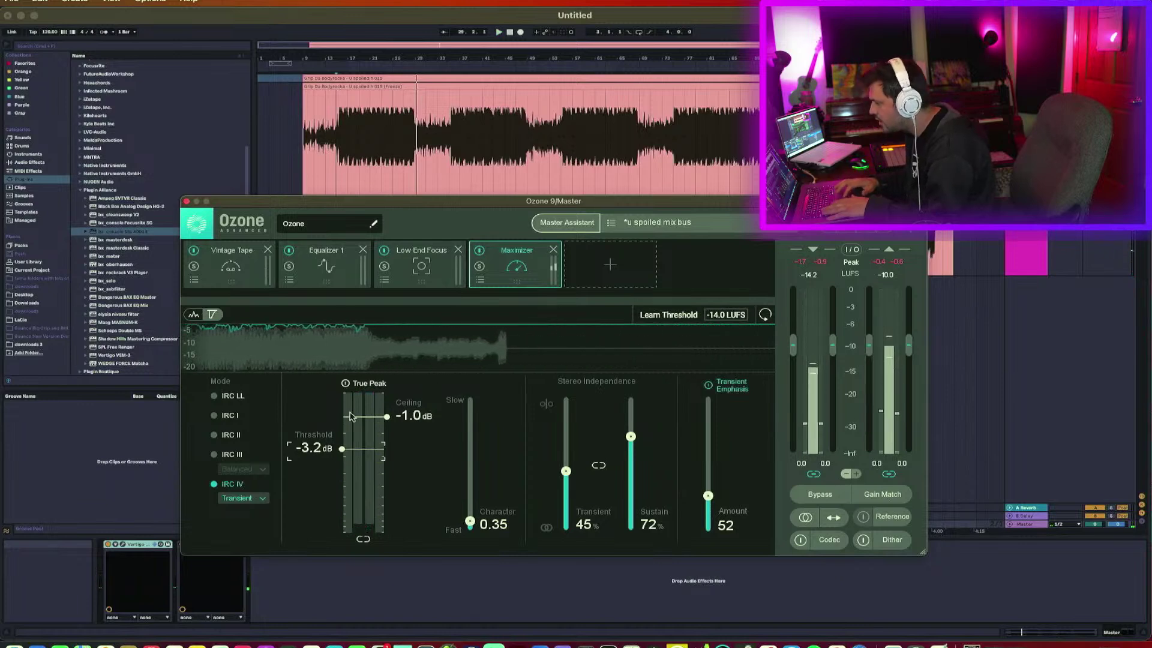
click(384, 171)
key(space)
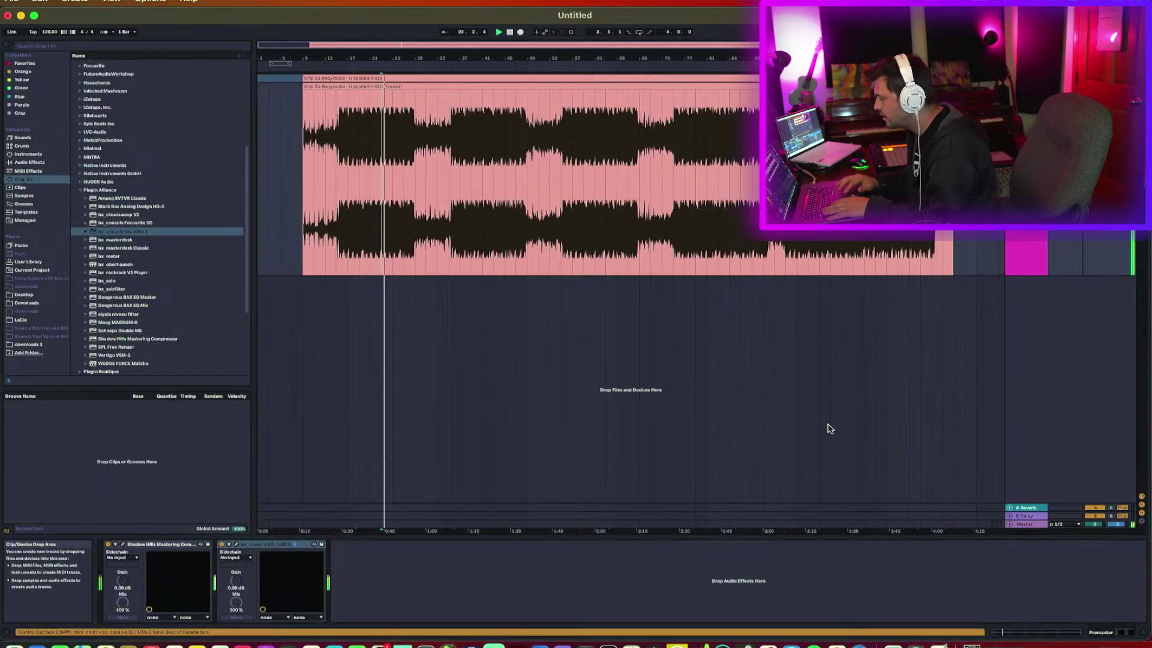
click(1024, 524)
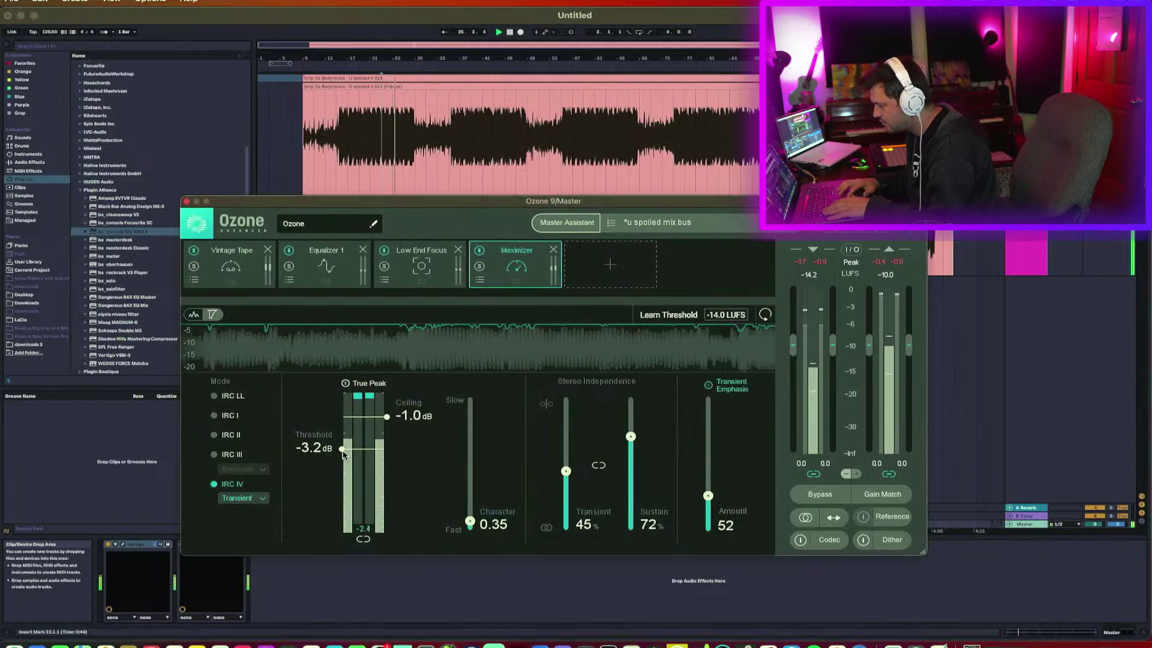
drag(345, 453, 343, 450)
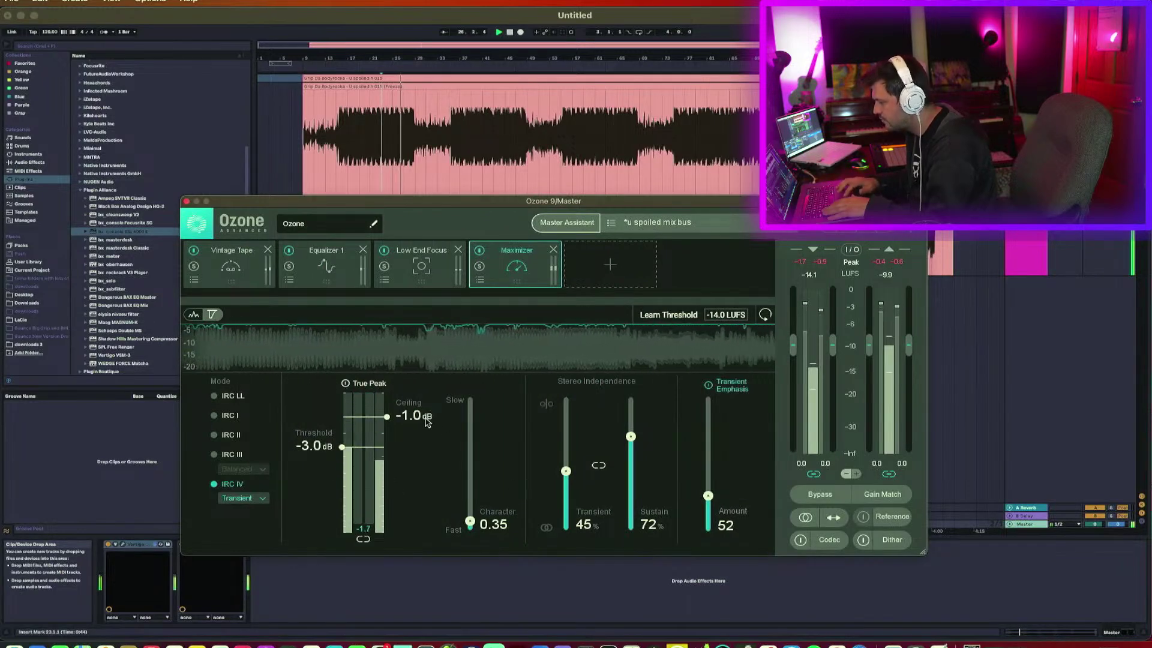
click(347, 388)
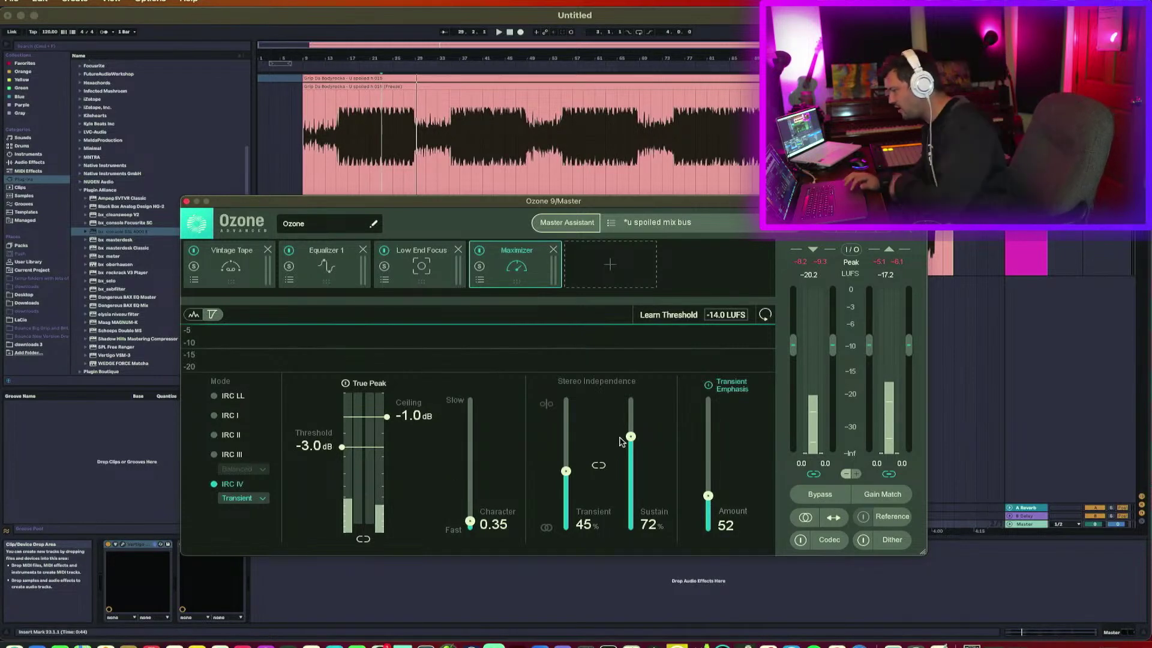
Add an Equalizer 2 module between Equalizer 1 and Low End Focus and set its channel mode to Left/Right.
click(605, 269)
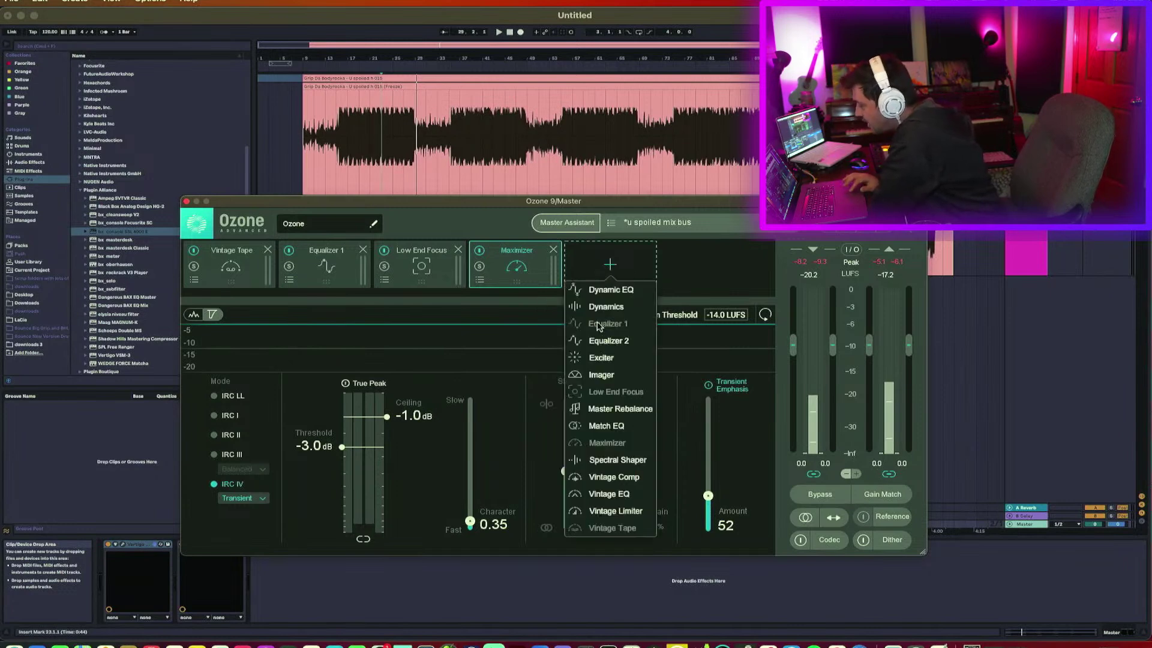
click(595, 341)
drag(607, 271, 421, 274)
click(495, 316)
click(497, 372)
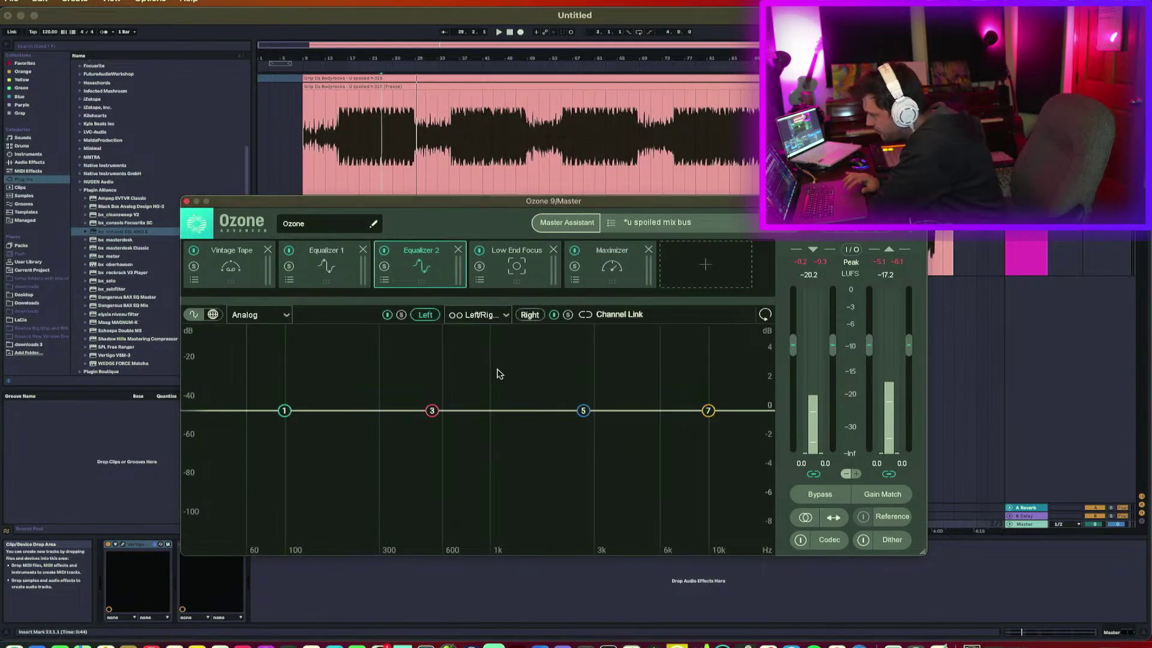
Remove bands 7, 3 and 1 from both the Left and Right channels of Equalizer 2, keeping only band 5.
click(707, 409)
click(651, 378)
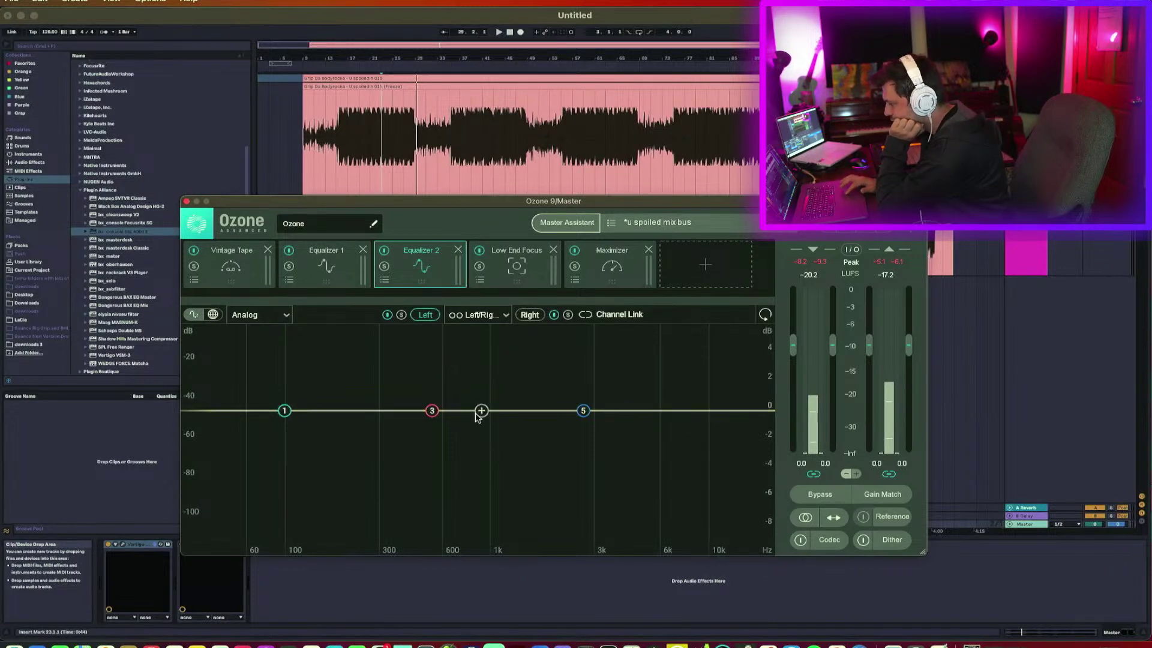
click(430, 410)
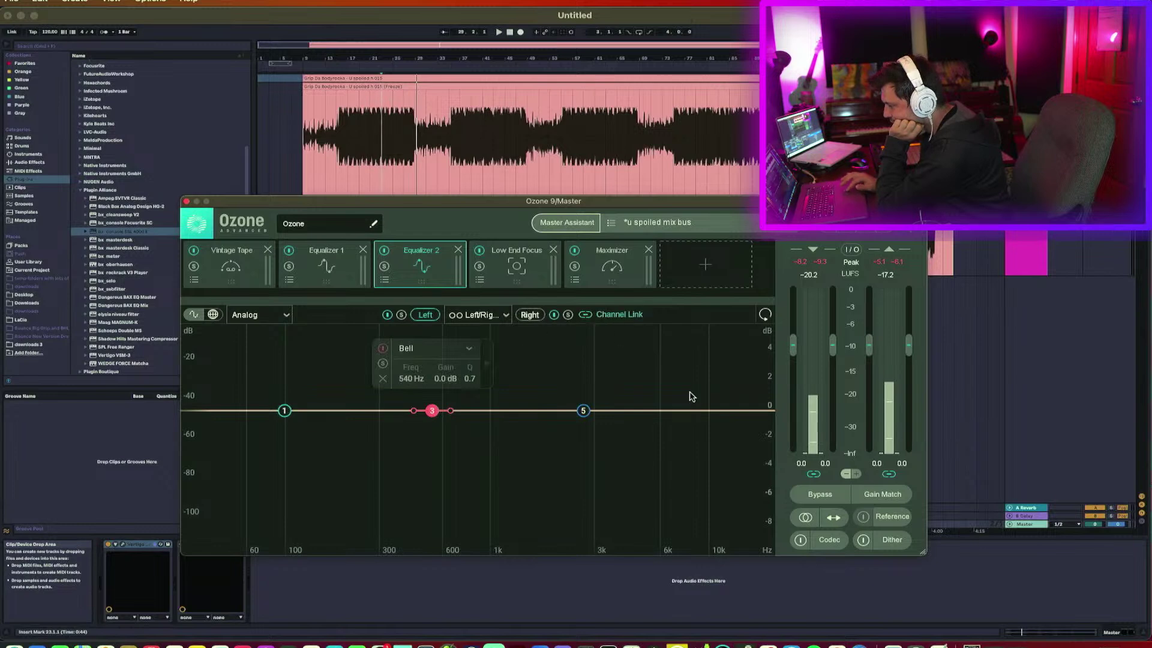
click(529, 316)
click(708, 410)
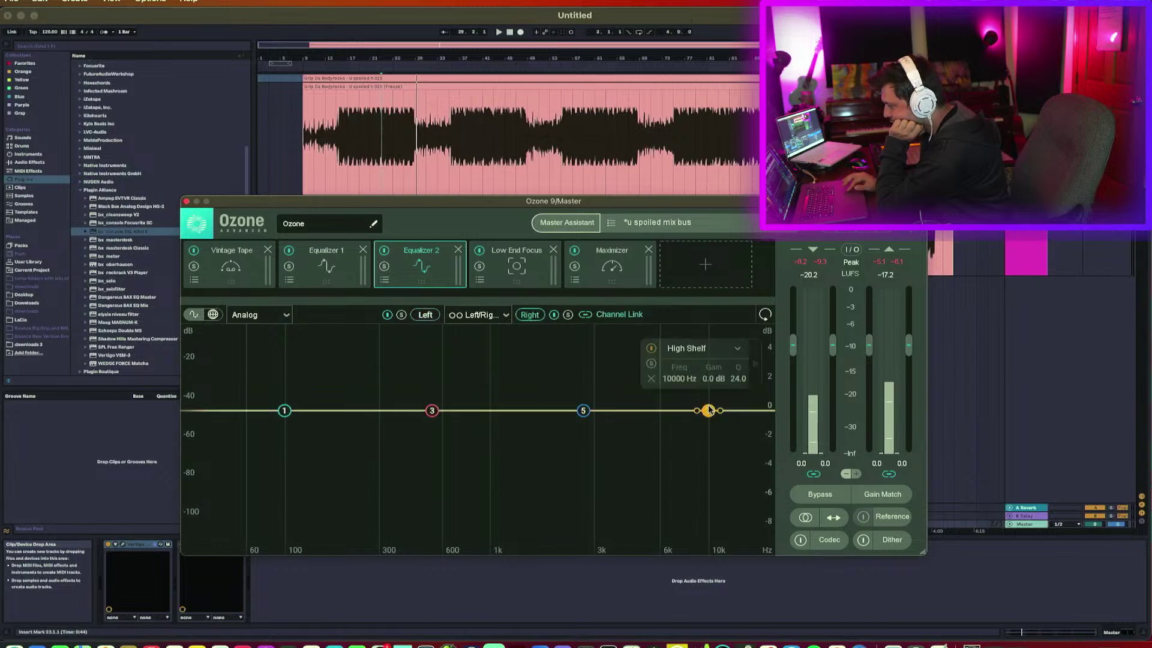
click(653, 378)
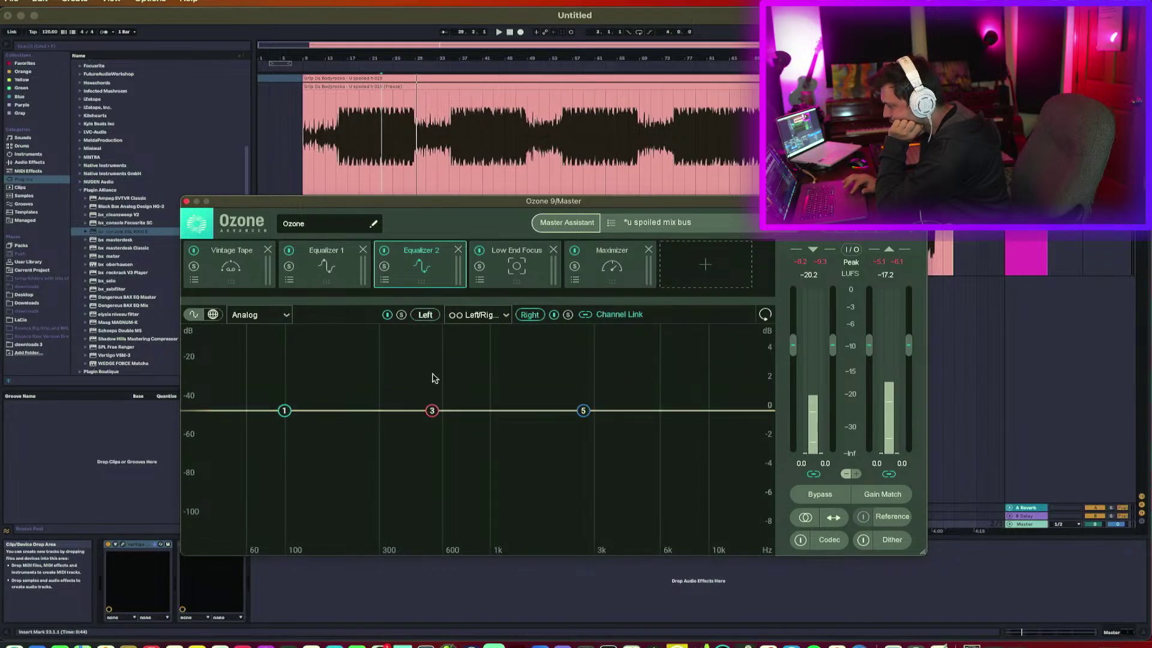
click(429, 316)
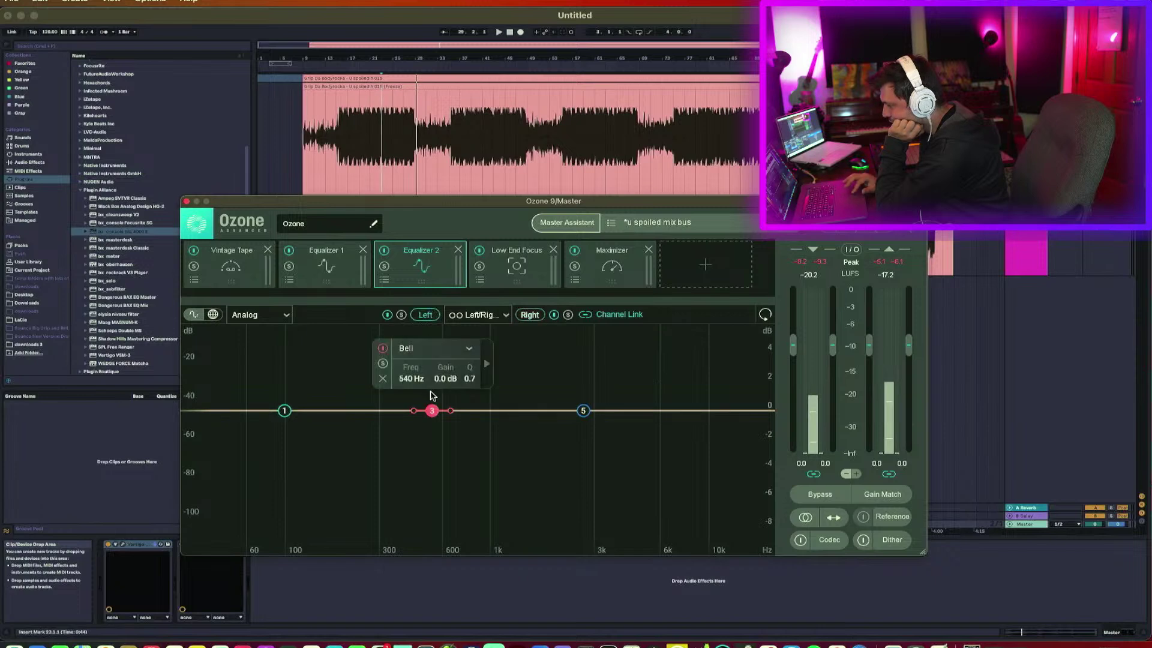
click(386, 378)
click(284, 410)
click(238, 380)
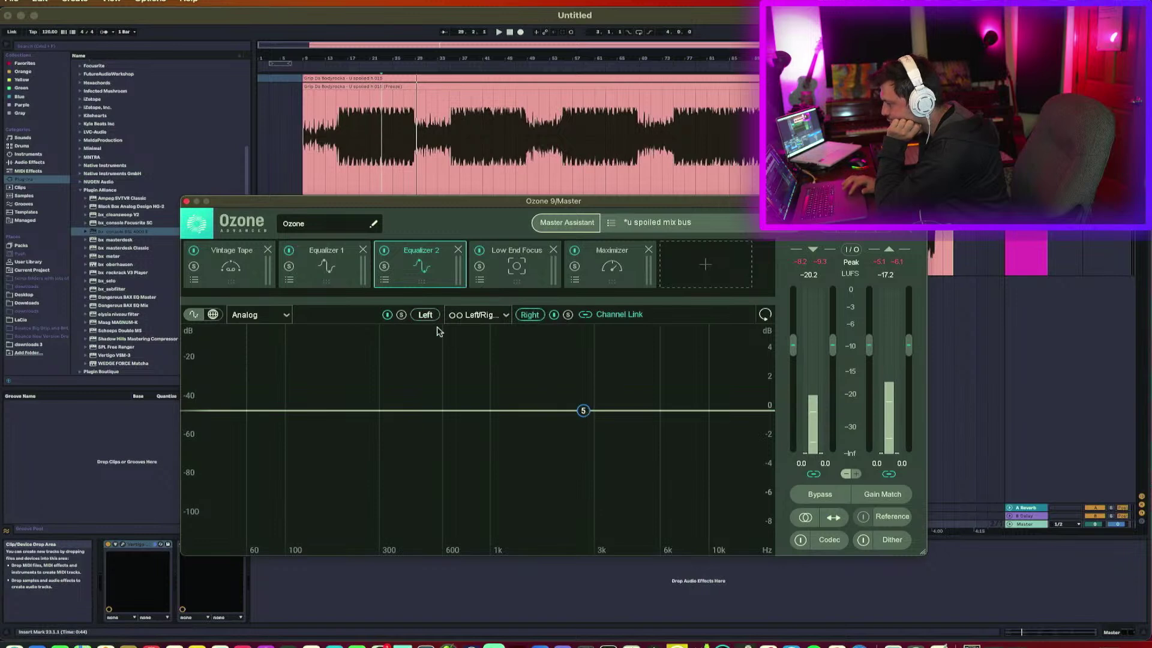
Move Equalizer 2's band 5 to 8914 Hz on the Left channel and 9641 Hz on the Right, each boosted 0.4 dB.
drag(583, 410, 705, 403)
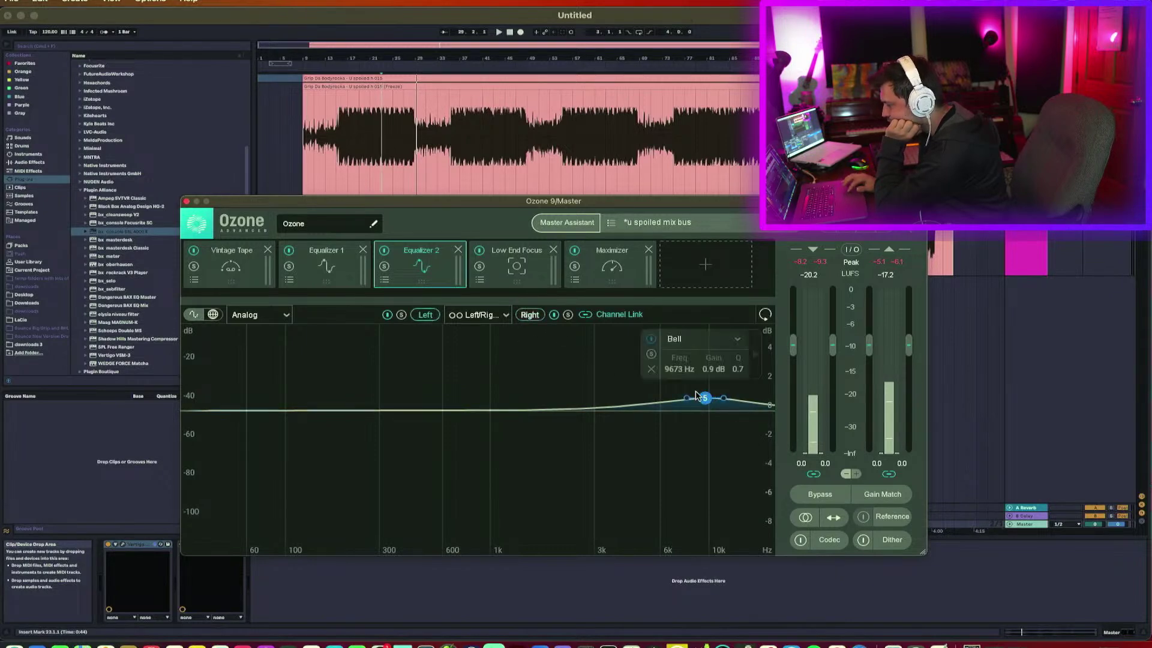
drag(705, 401, 697, 404)
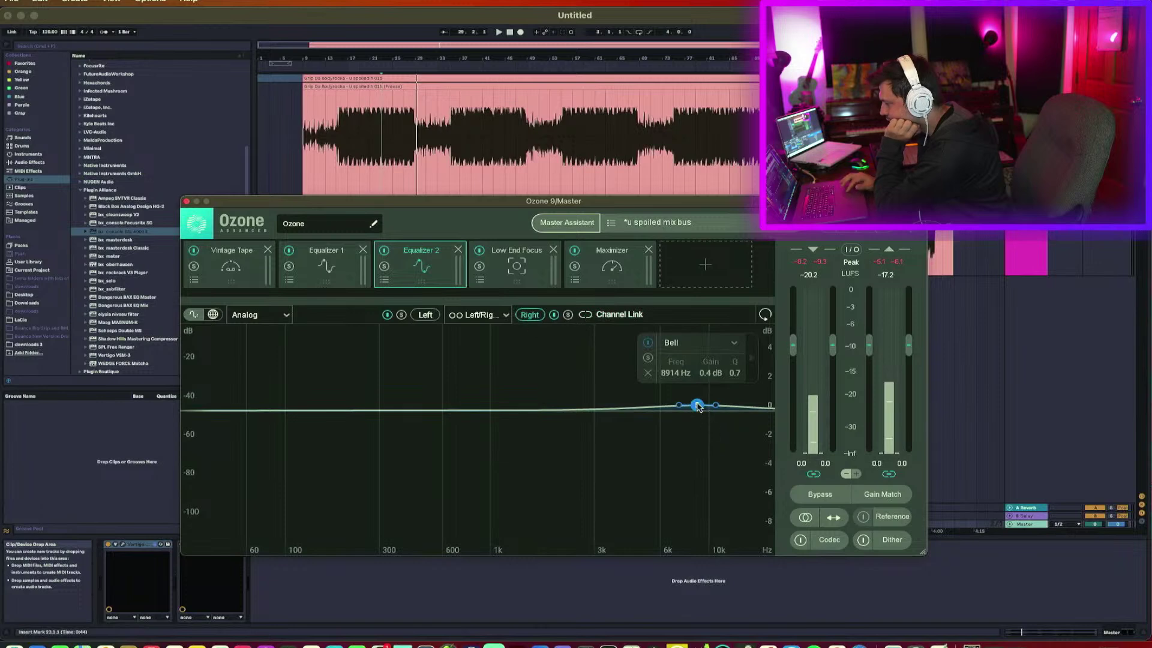
drag(697, 406, 699, 407)
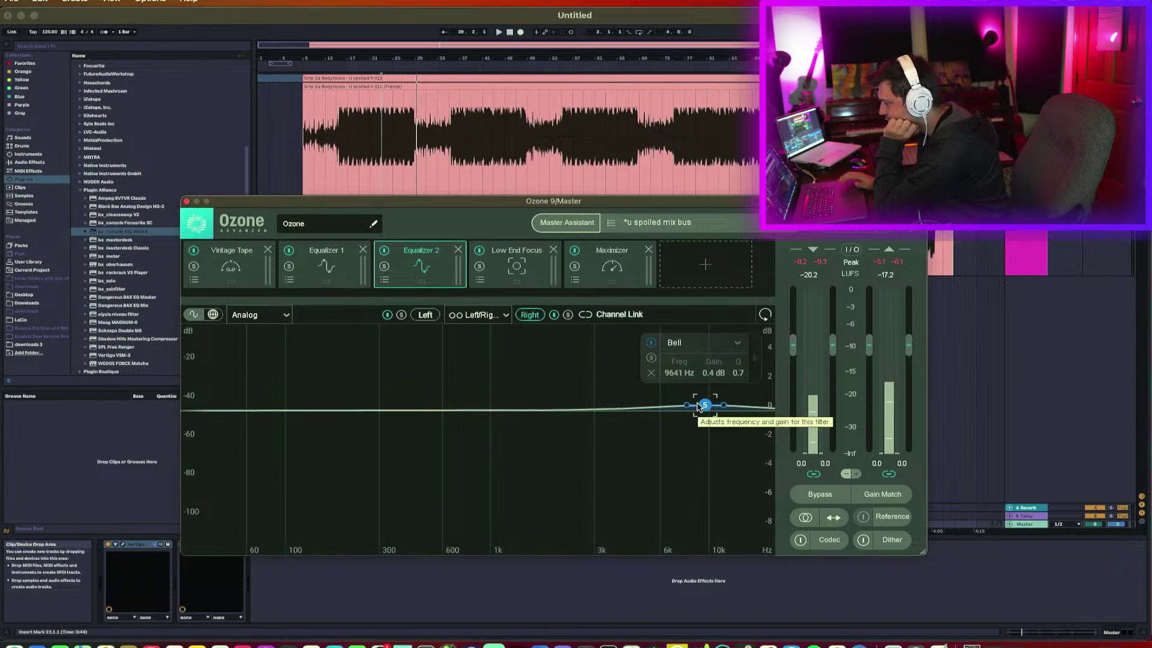
Raise band 5's gain in Equalizer 2 to 0.6 dB on both the Left and Right channels.
click(425, 315)
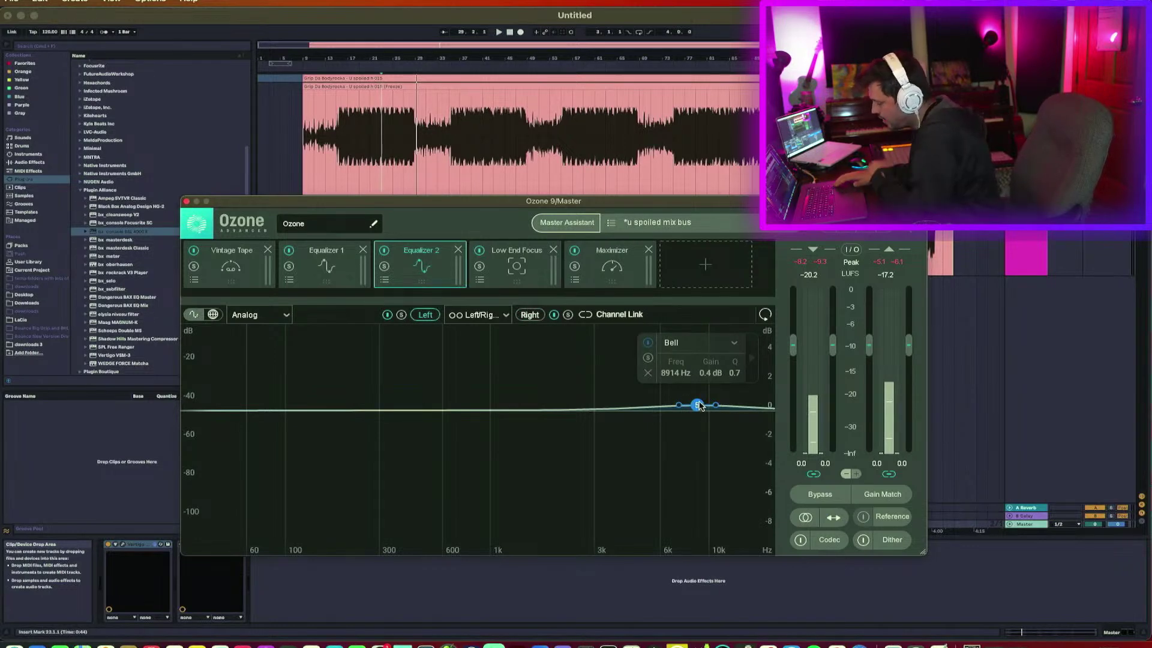
drag(699, 406, 700, 405)
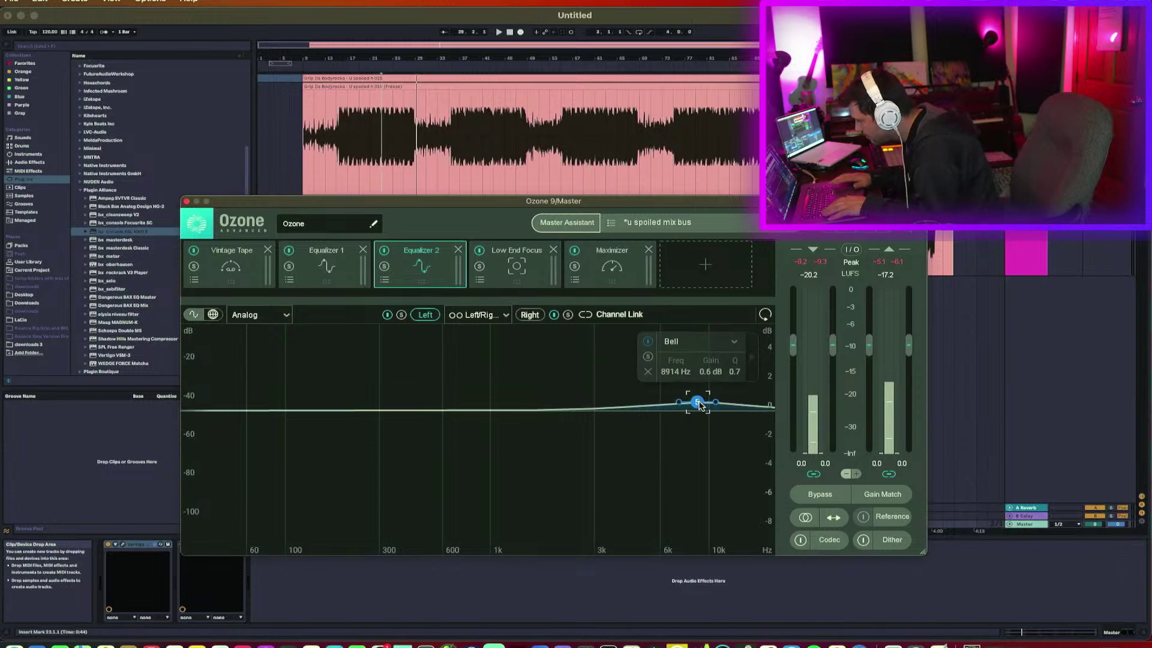
click(531, 316)
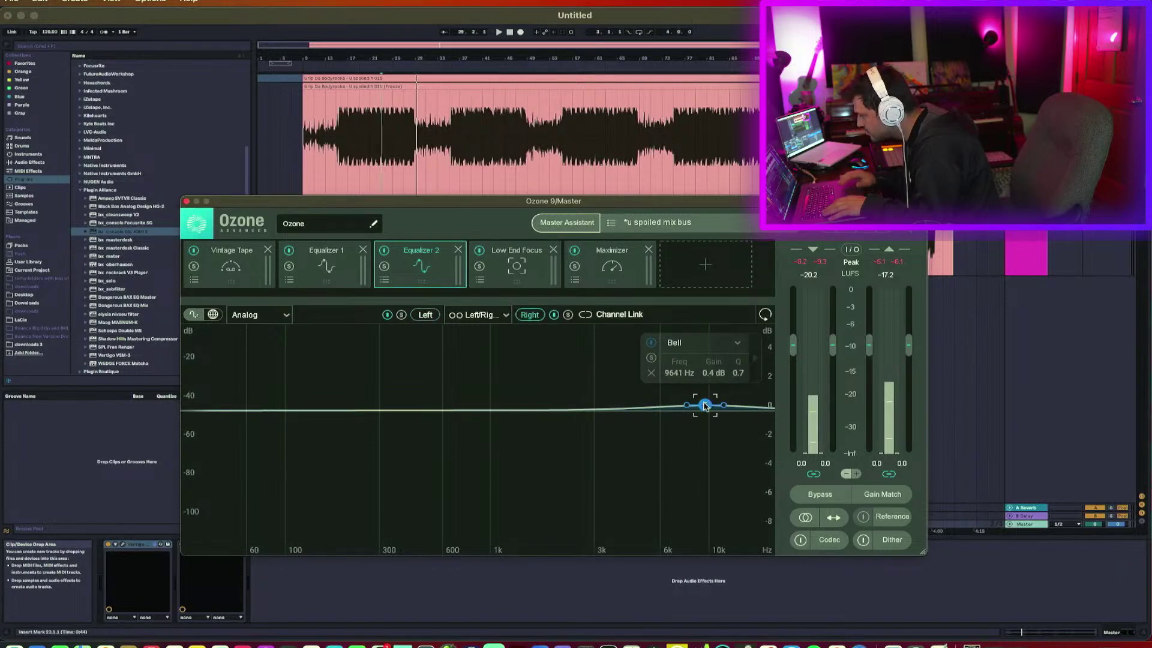
drag(705, 406, 704, 405)
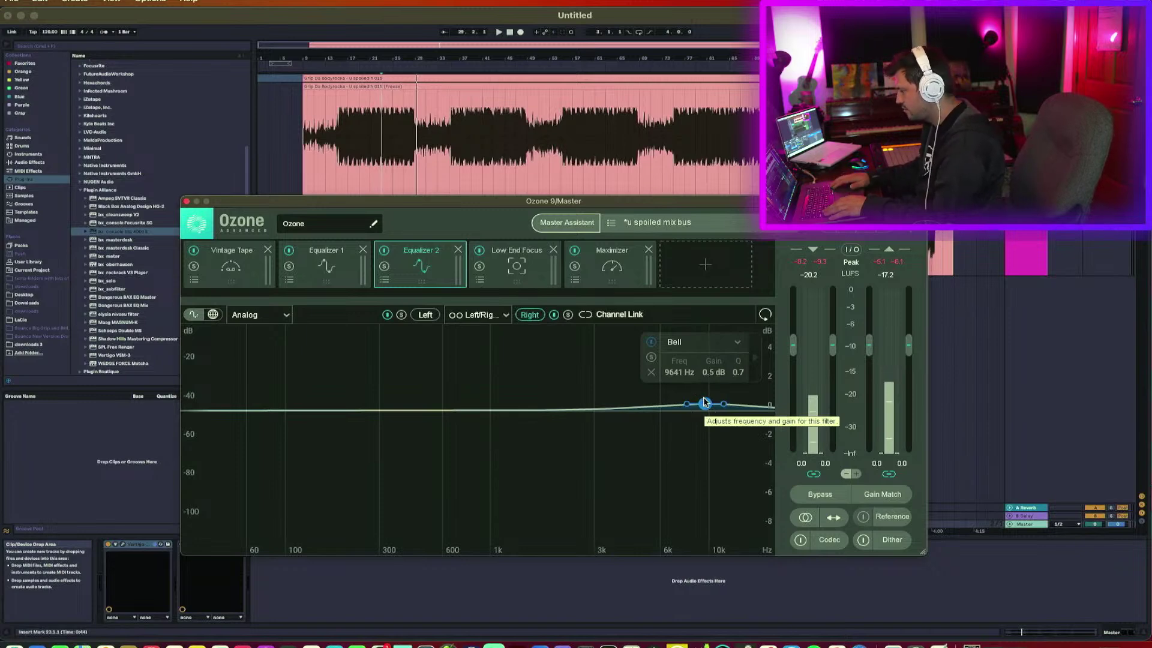
click(705, 403)
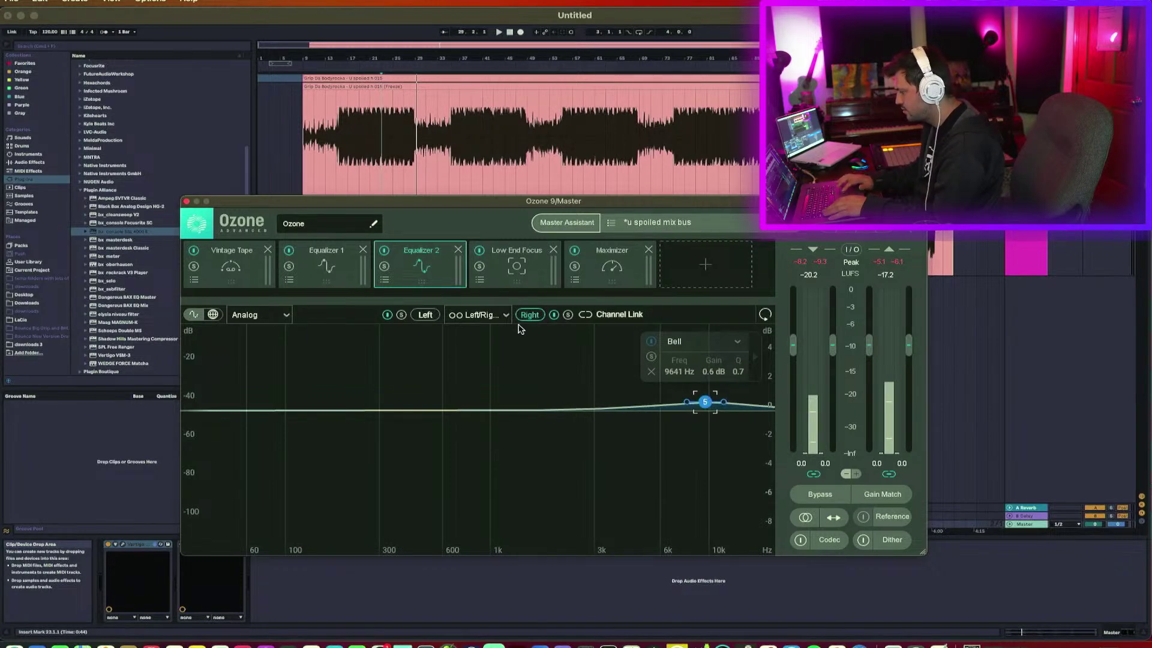
click(429, 315)
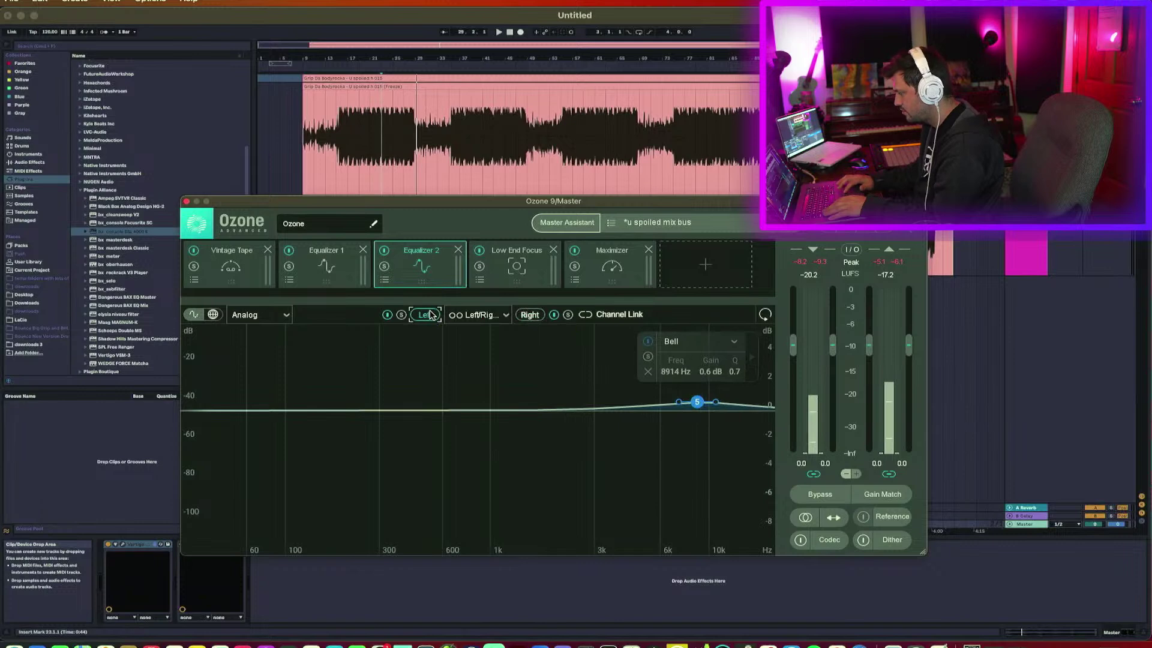
During playback, set Equalizer 1's Mid bell band 3 to 210 Hz and -1.0 dB, auditioning that band in solo.
click(537, 380)
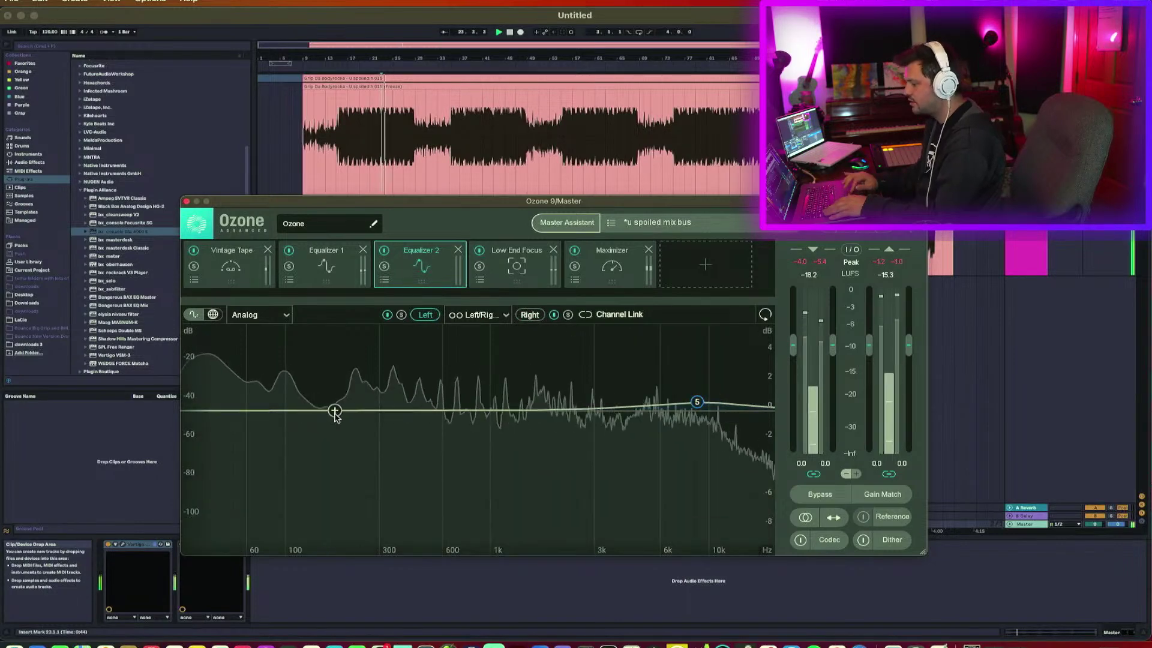
click(328, 267)
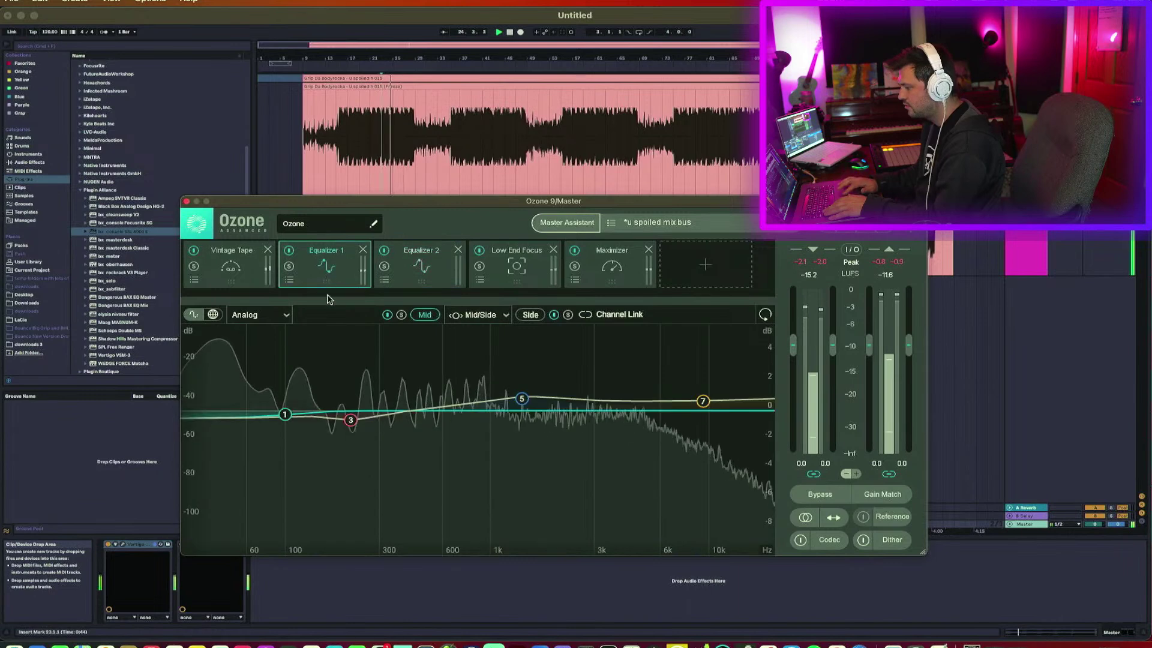
click(350, 419)
drag(354, 421, 350, 427)
alt+click(349, 427)
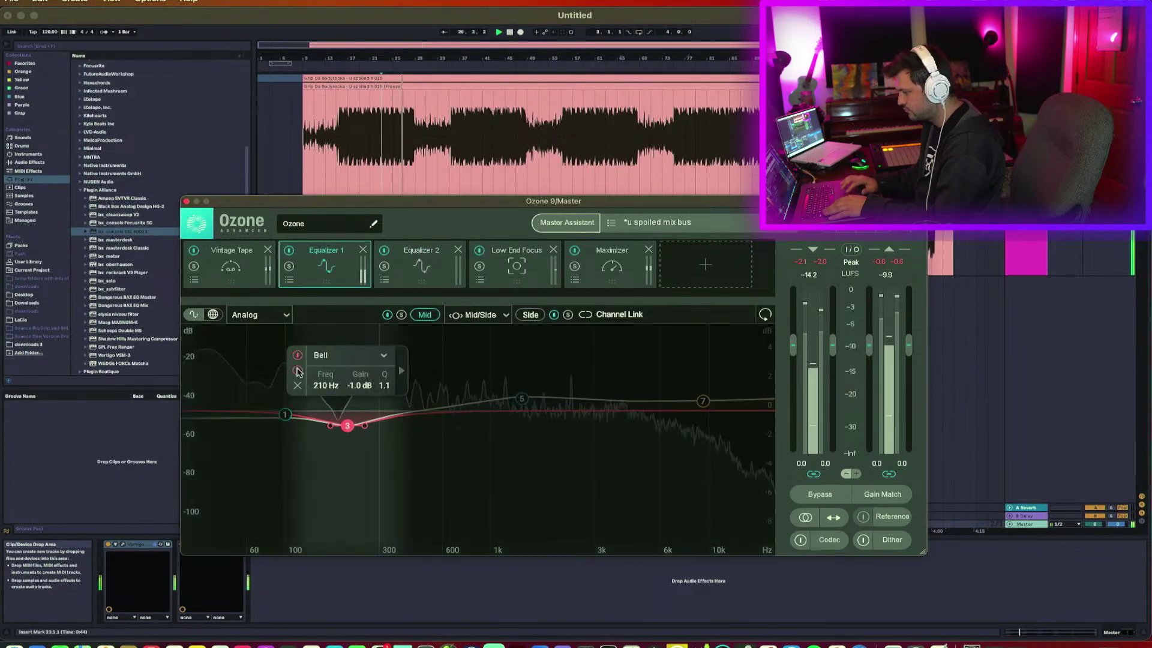
click(297, 370)
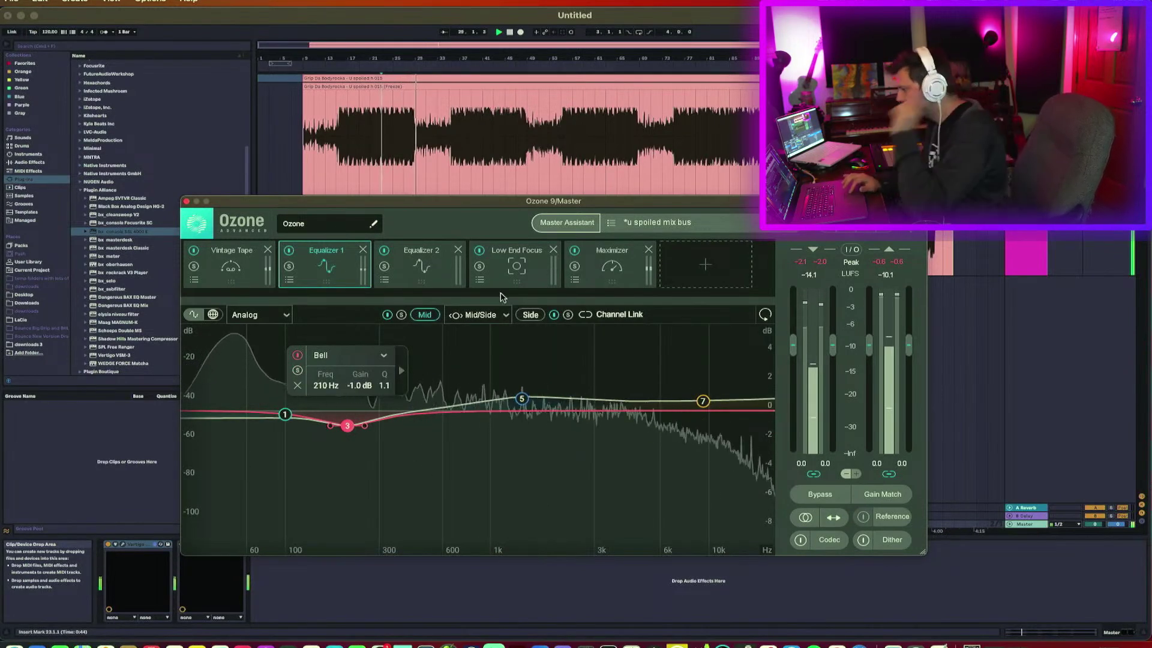
Close Ozone 9 and add iZotope's Tonal Balance Control 2 to the Master track.
click(186, 201)
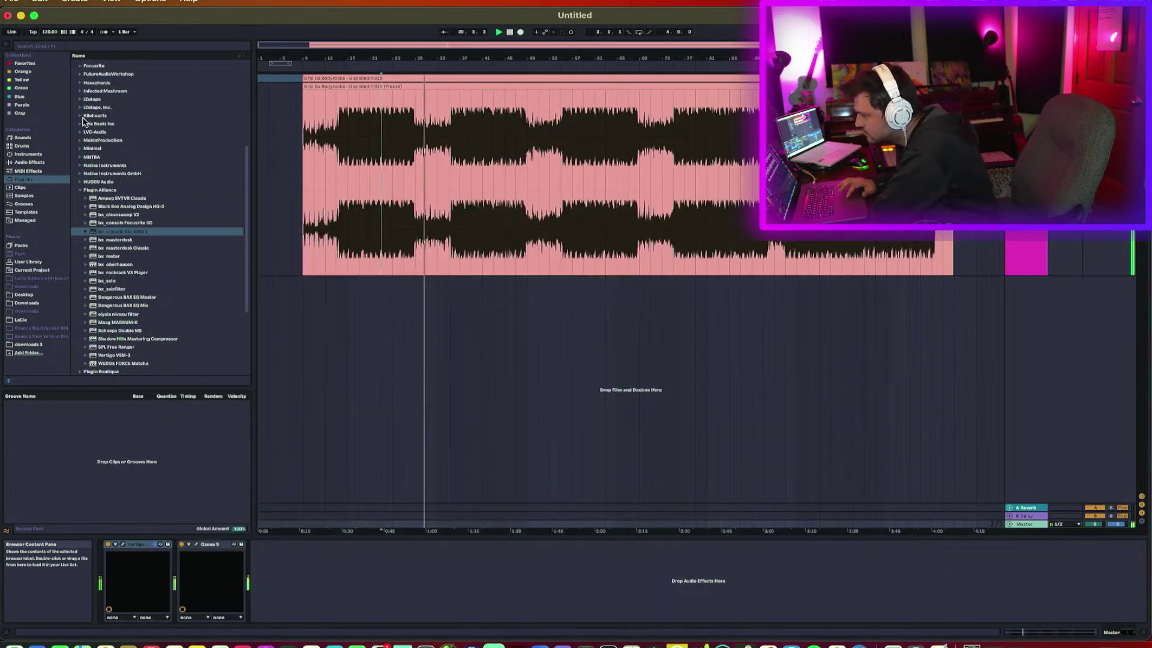
click(80, 99)
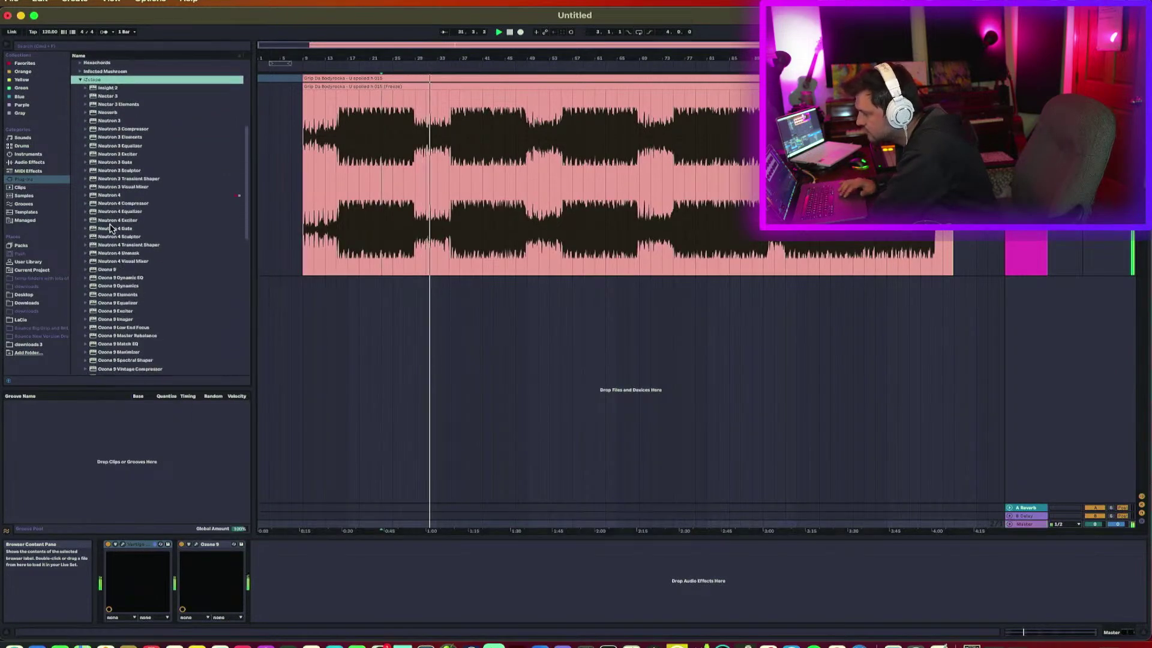
scroll(137, 322, down, 5)
double_click(137, 298)
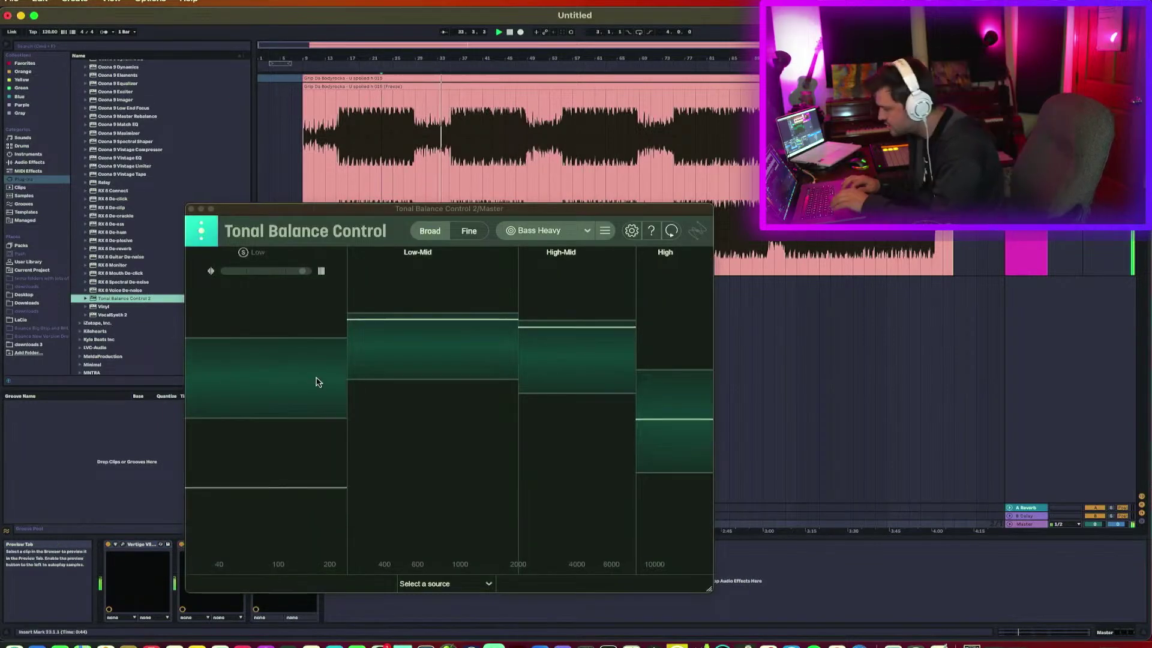
Examine the mix's tonal balance against the Bass Heavy target in both the Broad and Fine views during playback.
click(527, 236)
click(536, 247)
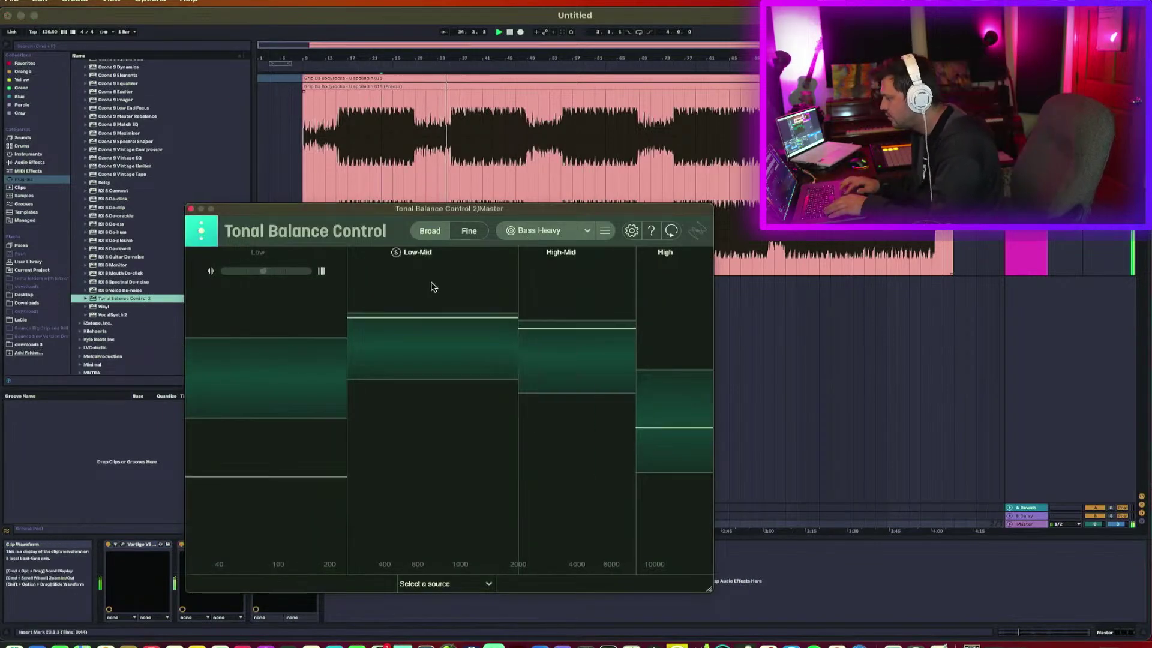
click(471, 232)
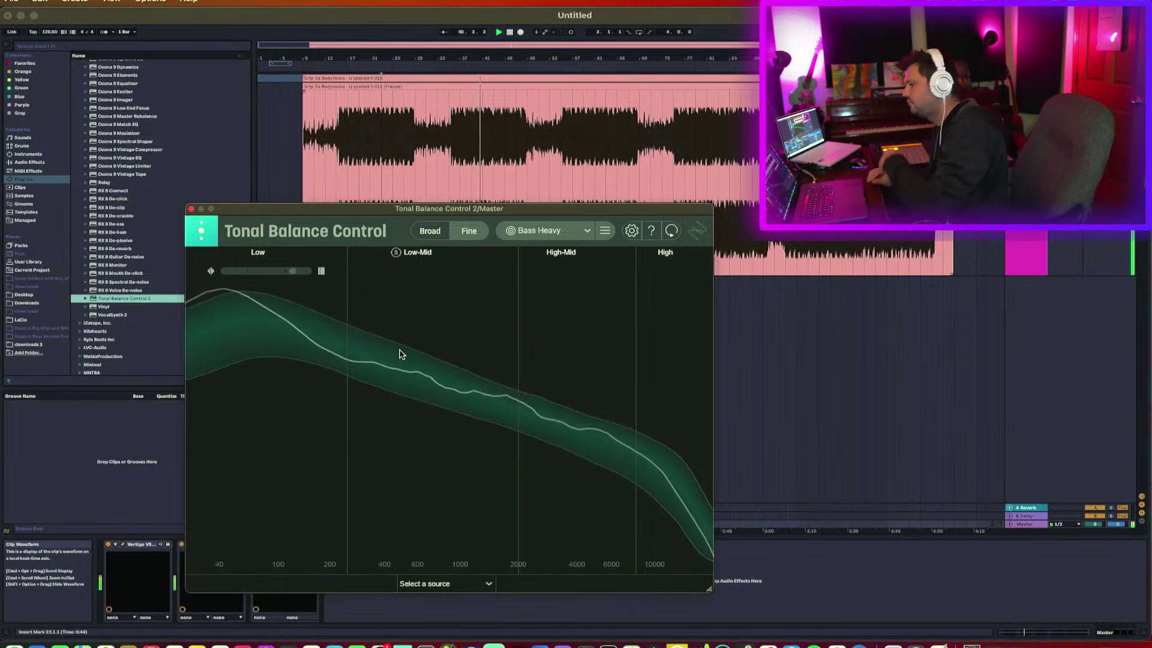
click(430, 231)
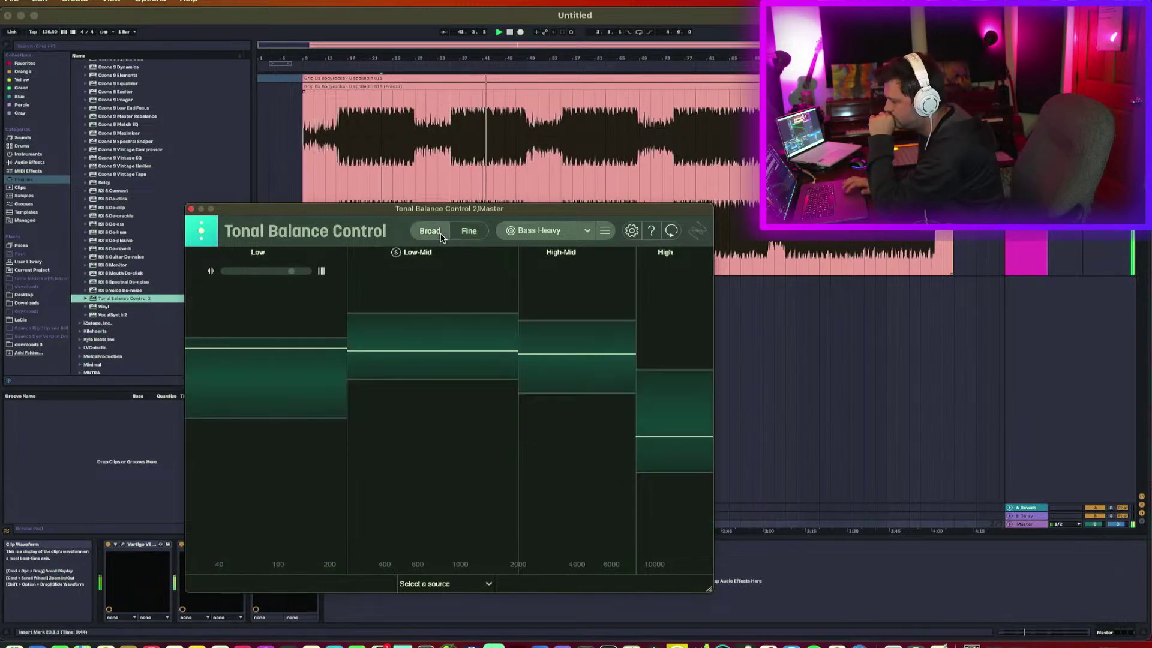
click(471, 231)
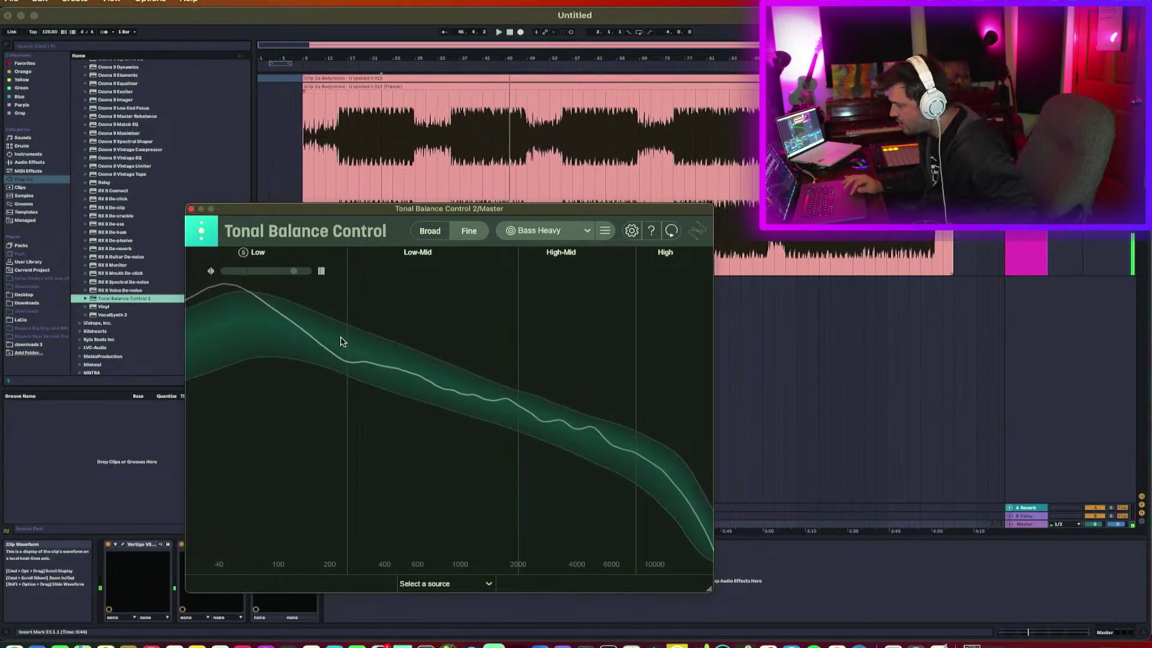
click(430, 231)
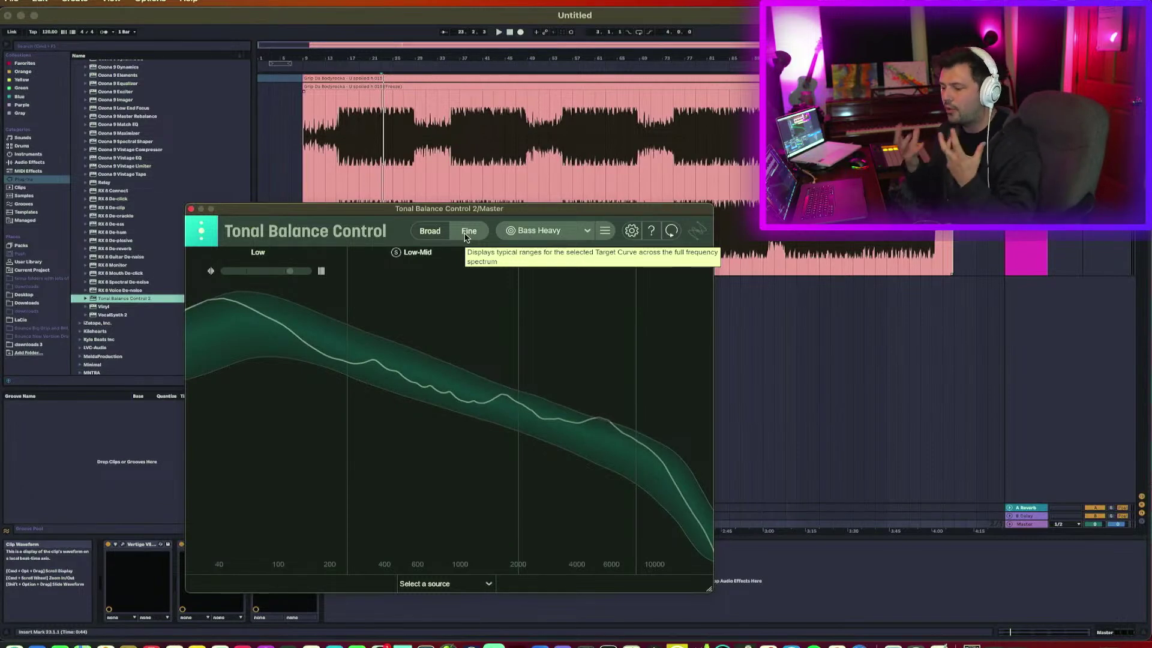
key(space)
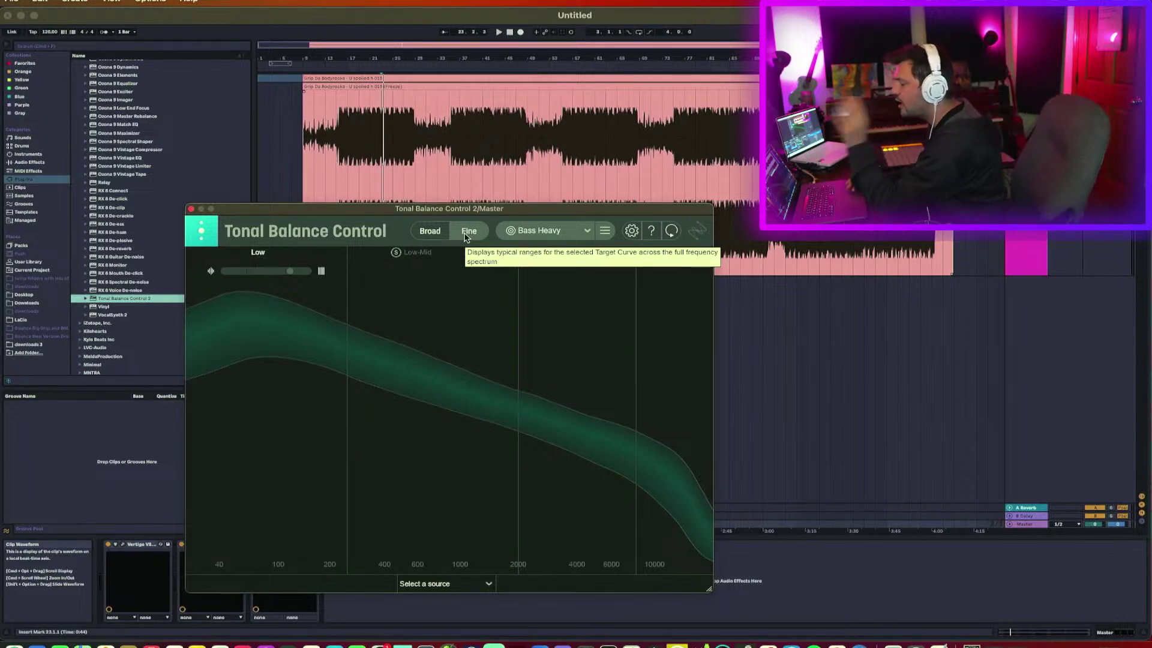
Close Tonal Balance Control 2 and delete it from the Master track.
click(190, 209)
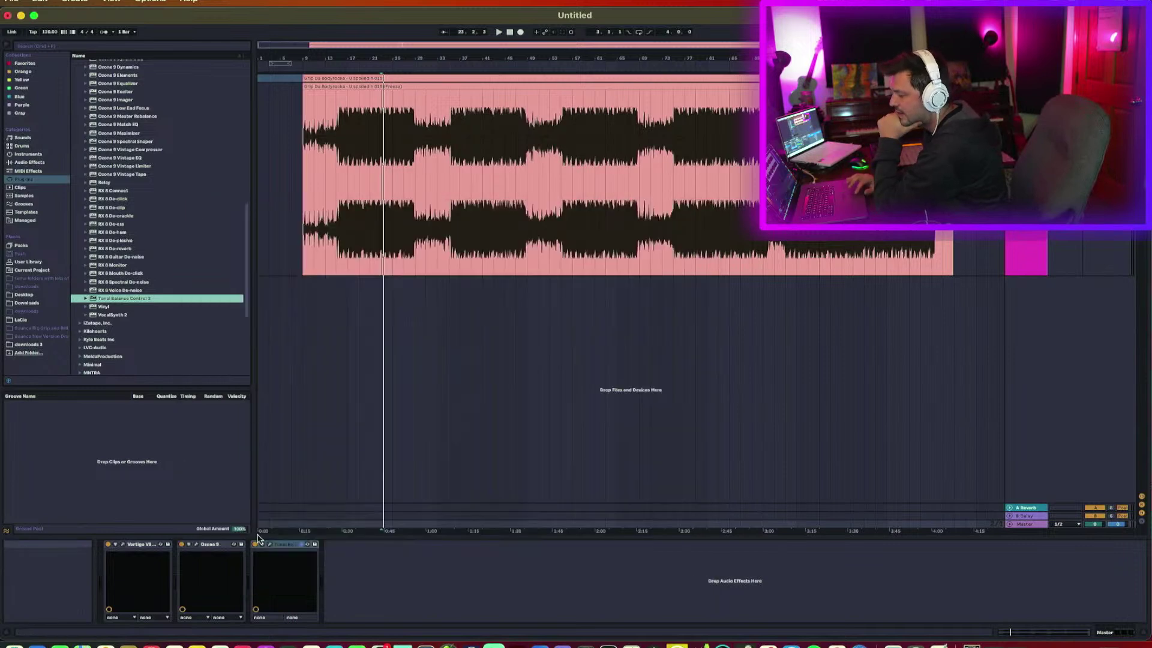
click(284, 547)
key(Delete)
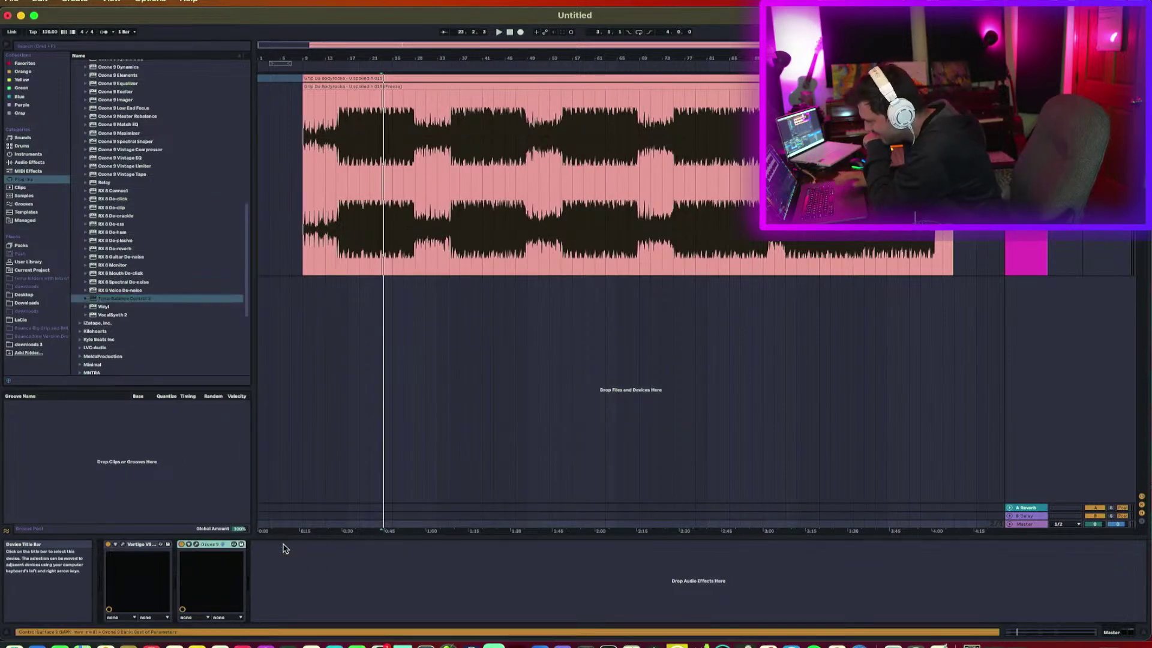
Turn off MP3 encoding in the audio export settings and start exporting the Master.
click(454, 245)
key(super+shift+r)
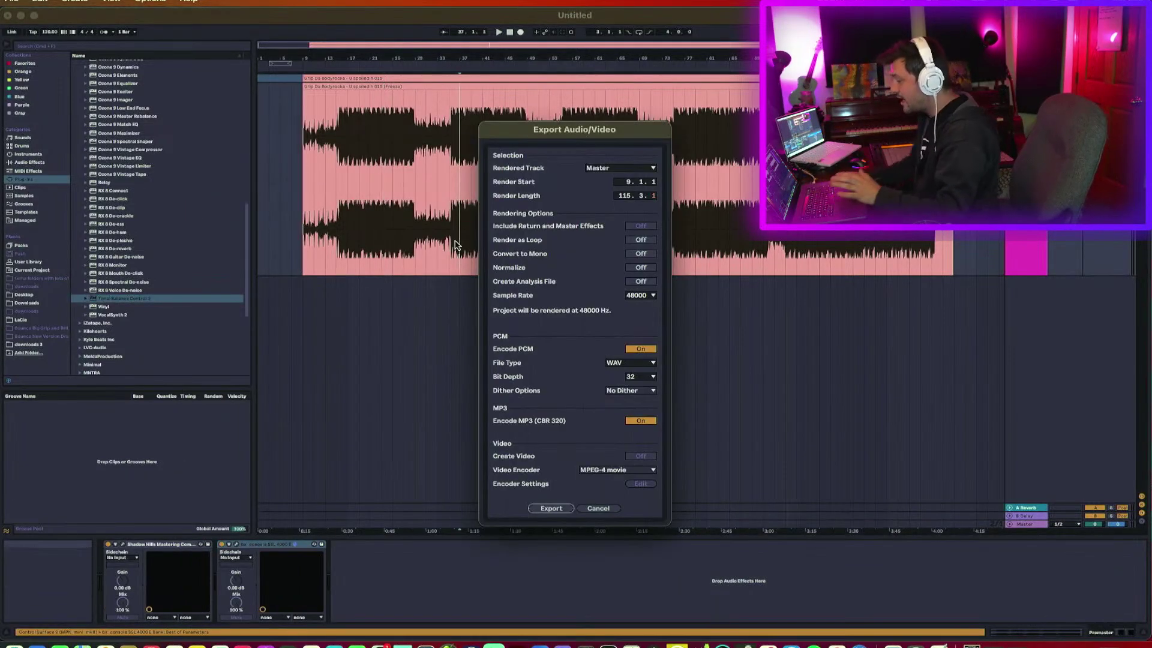
click(631, 424)
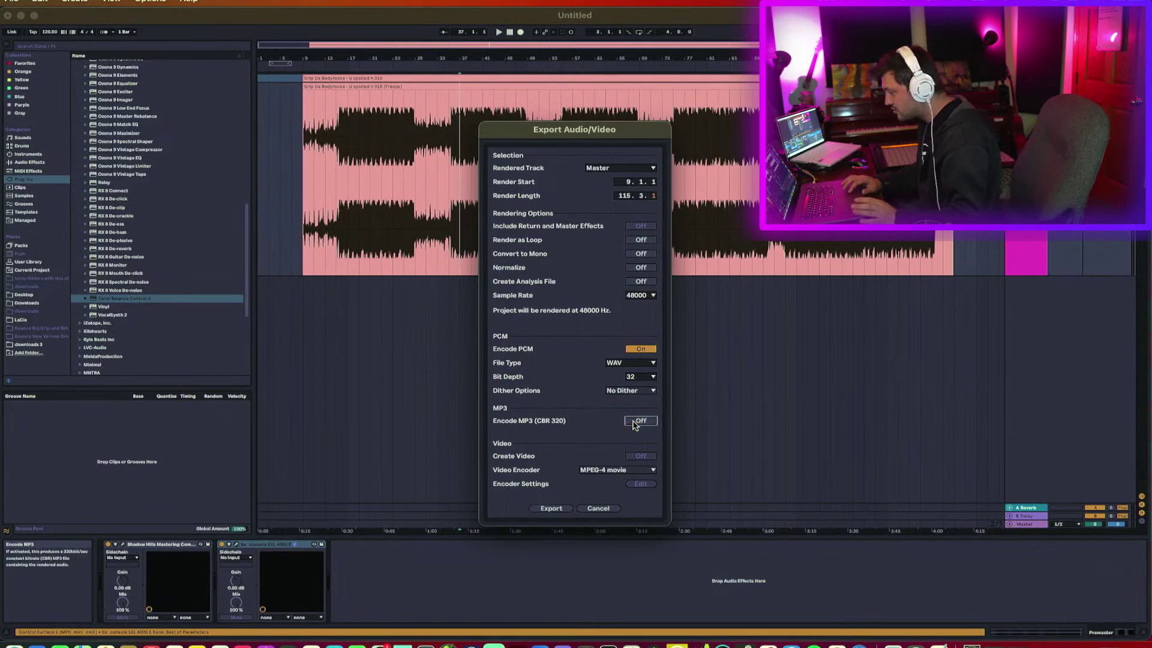
click(551, 508)
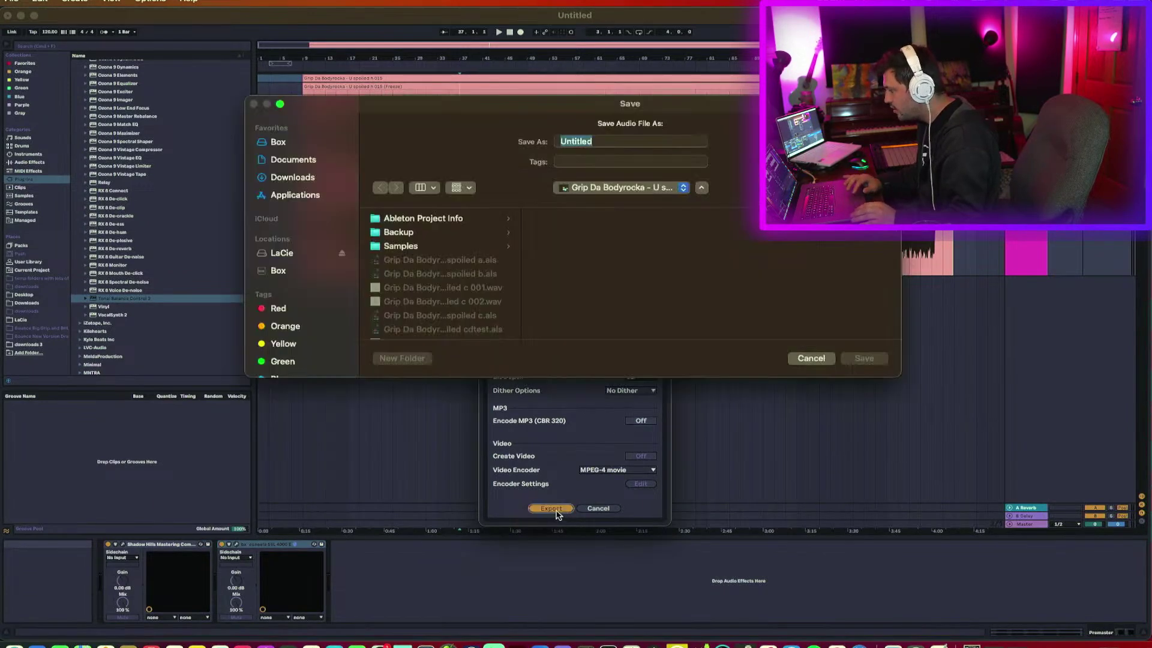
Name the exported audio "Grip Da Bodyrocka - U spoiled master 48 32" and save it in the project folder to render the master.
click(460, 260)
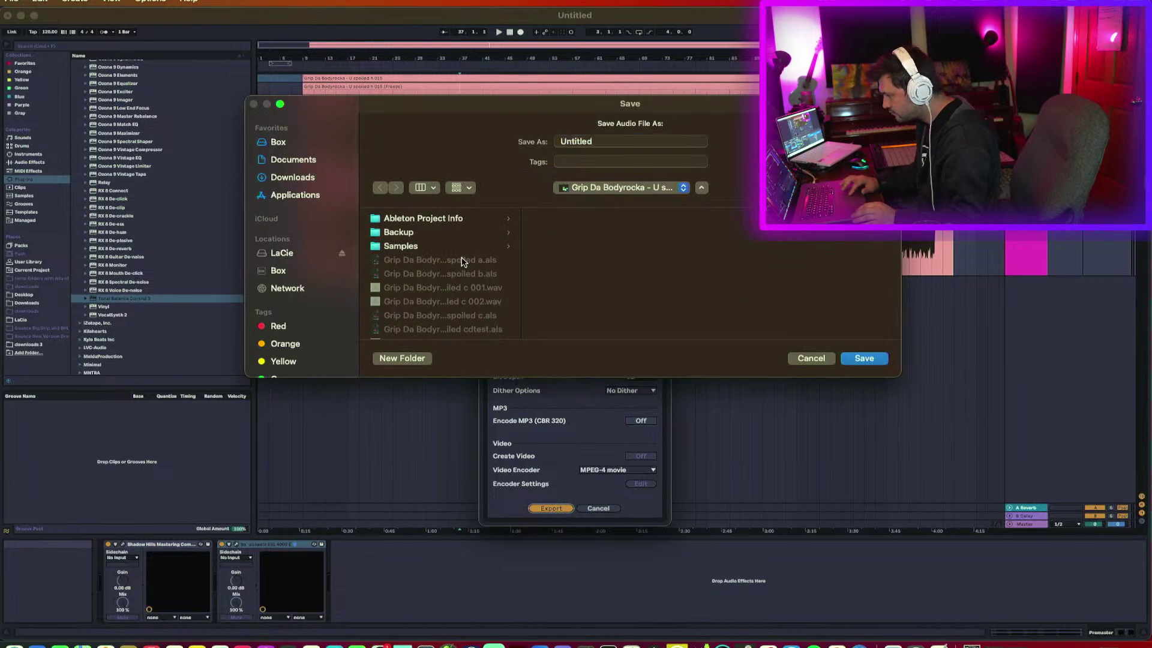
click(694, 139)
key(BackSpace)
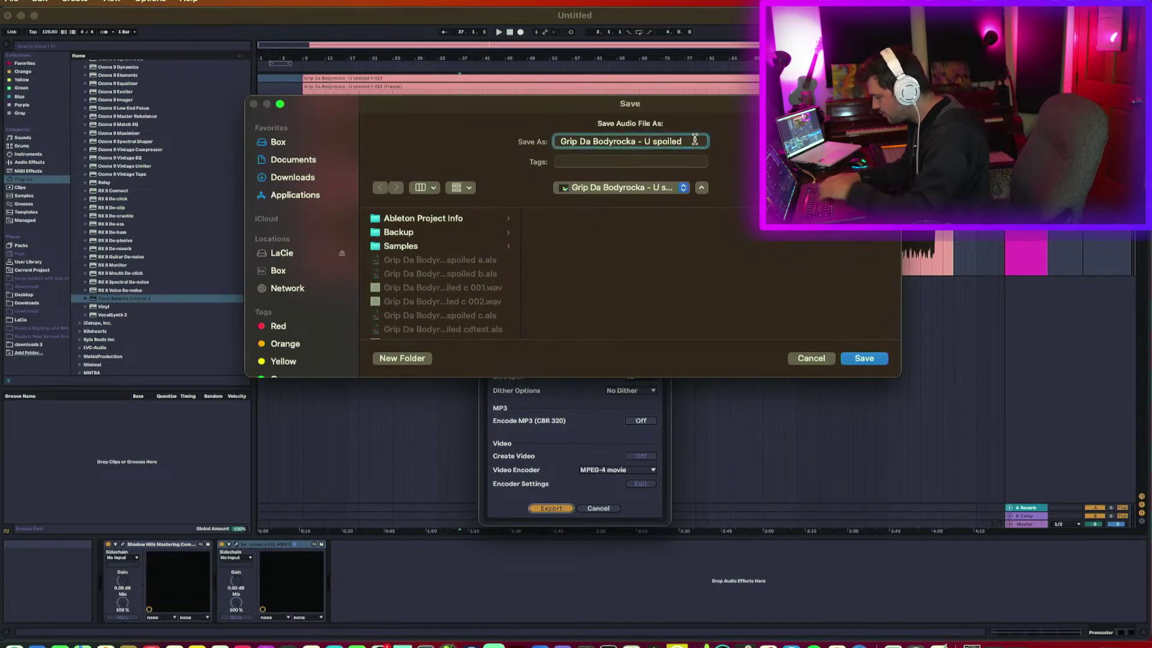
text(master)
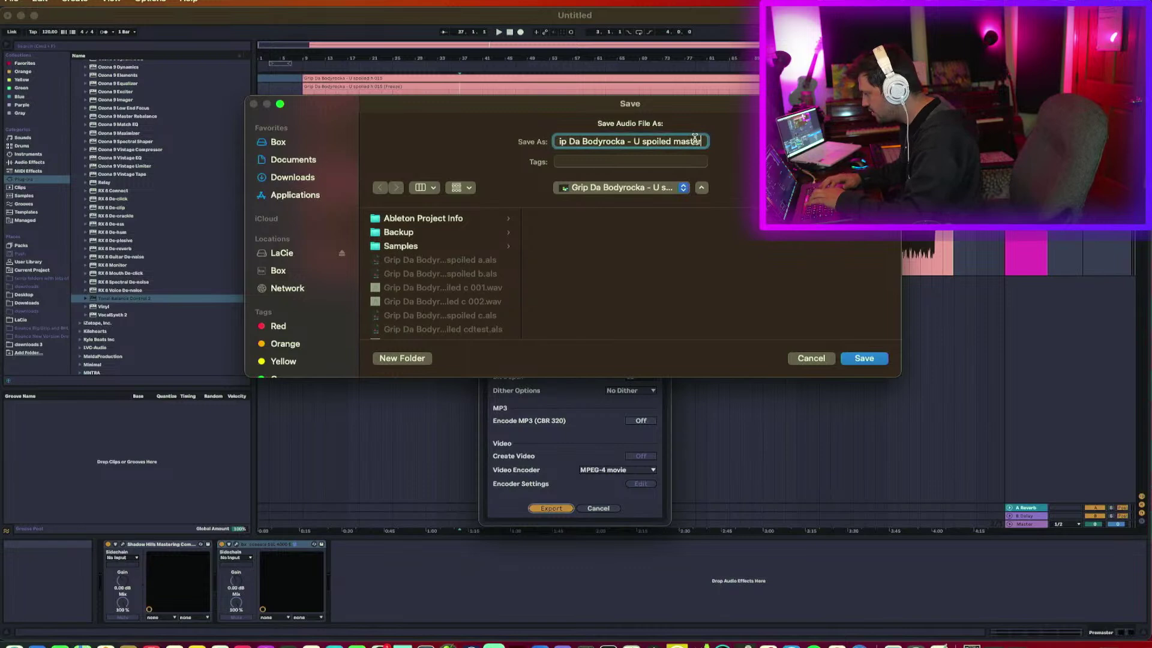
text( 4)
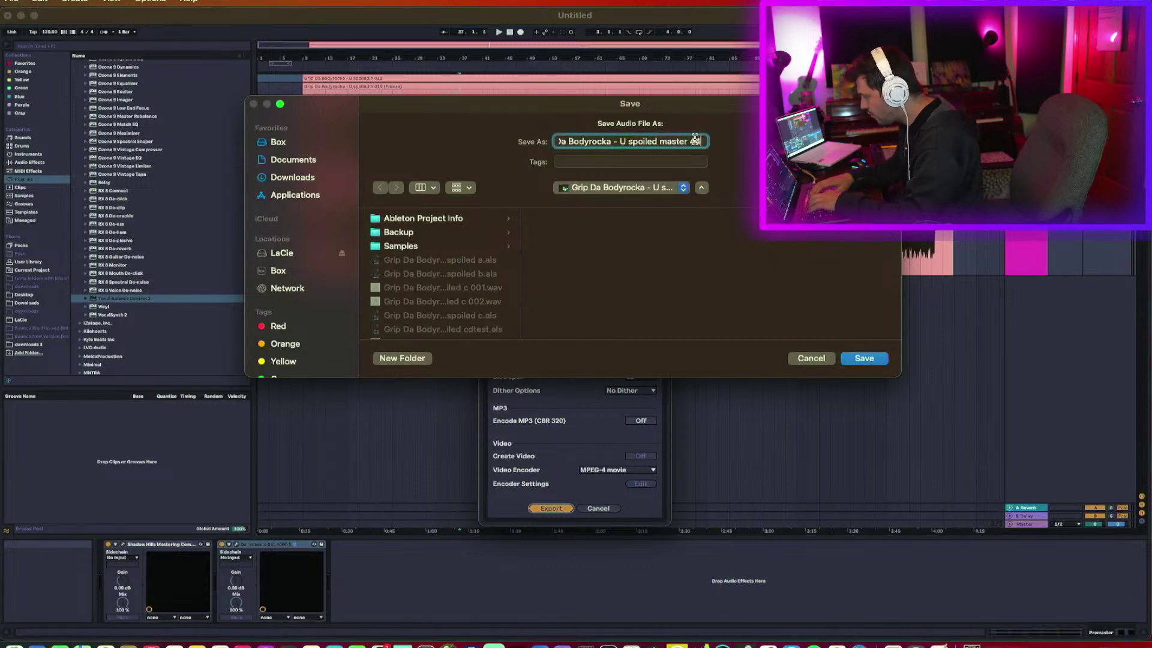
text(8)
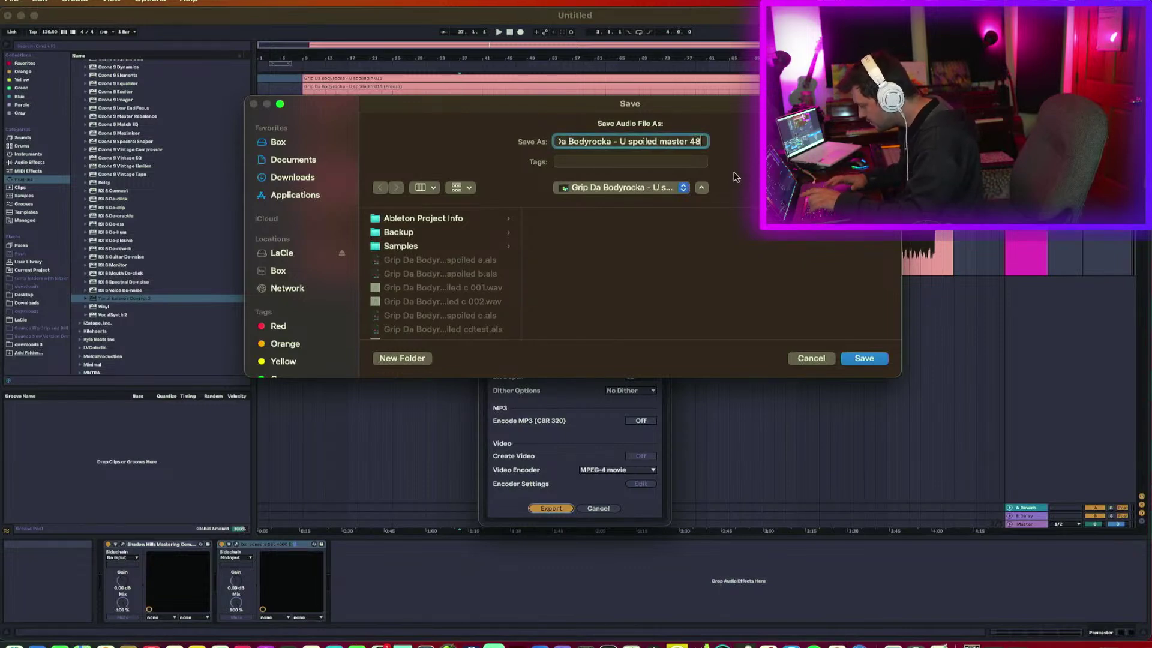
text( 32)
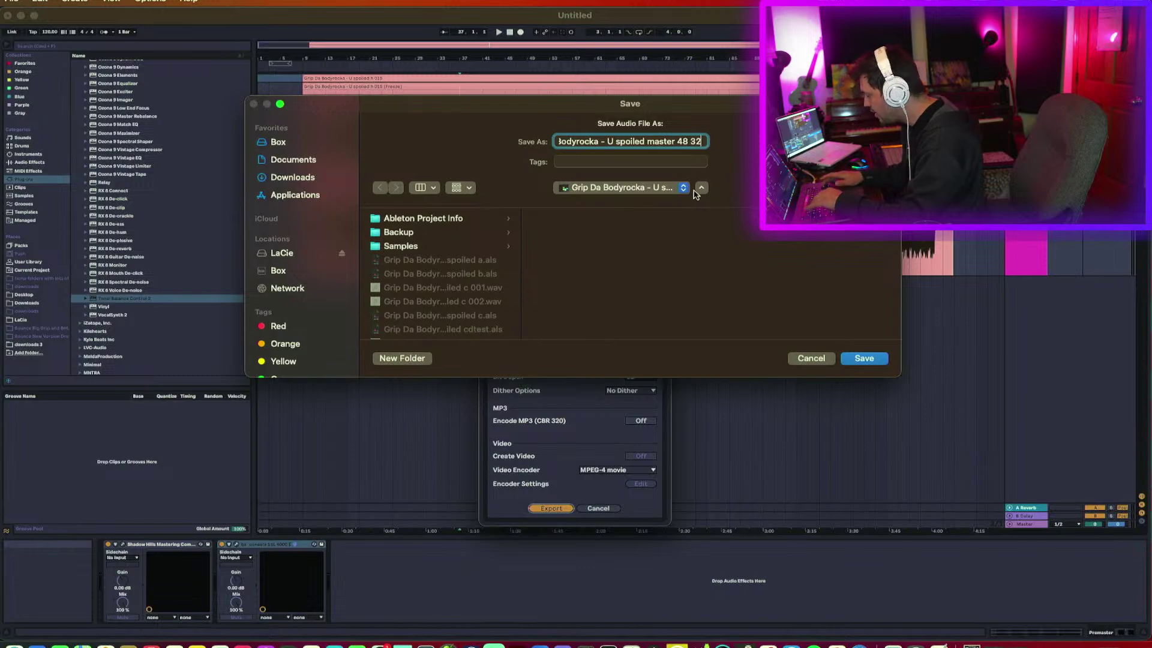
key(Return)
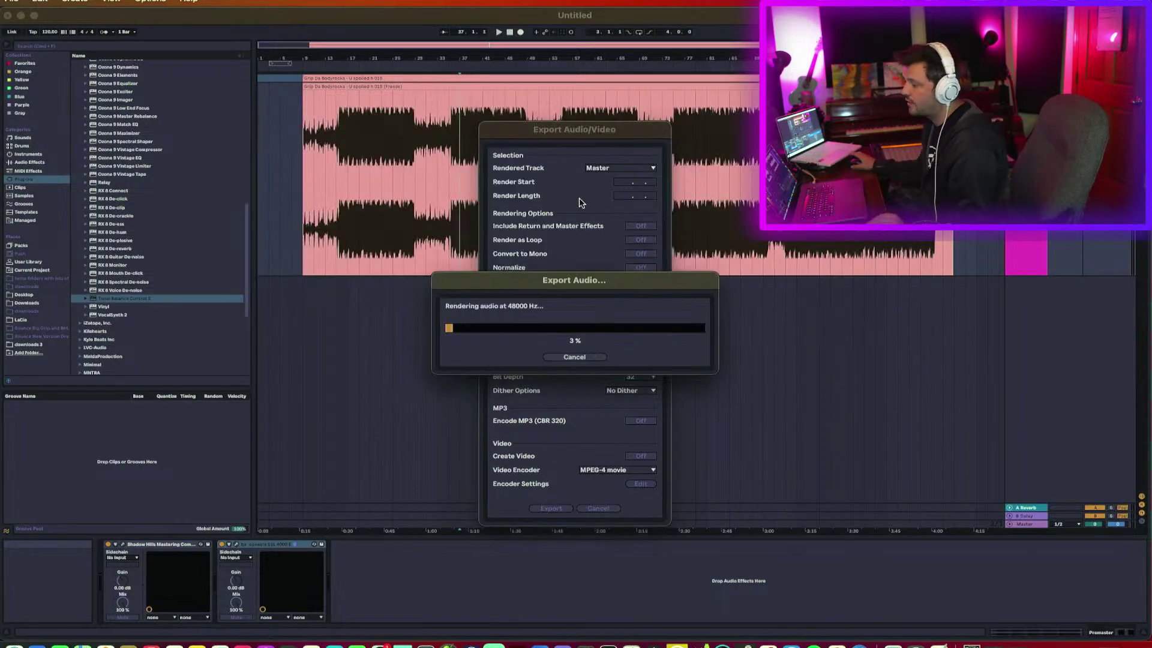
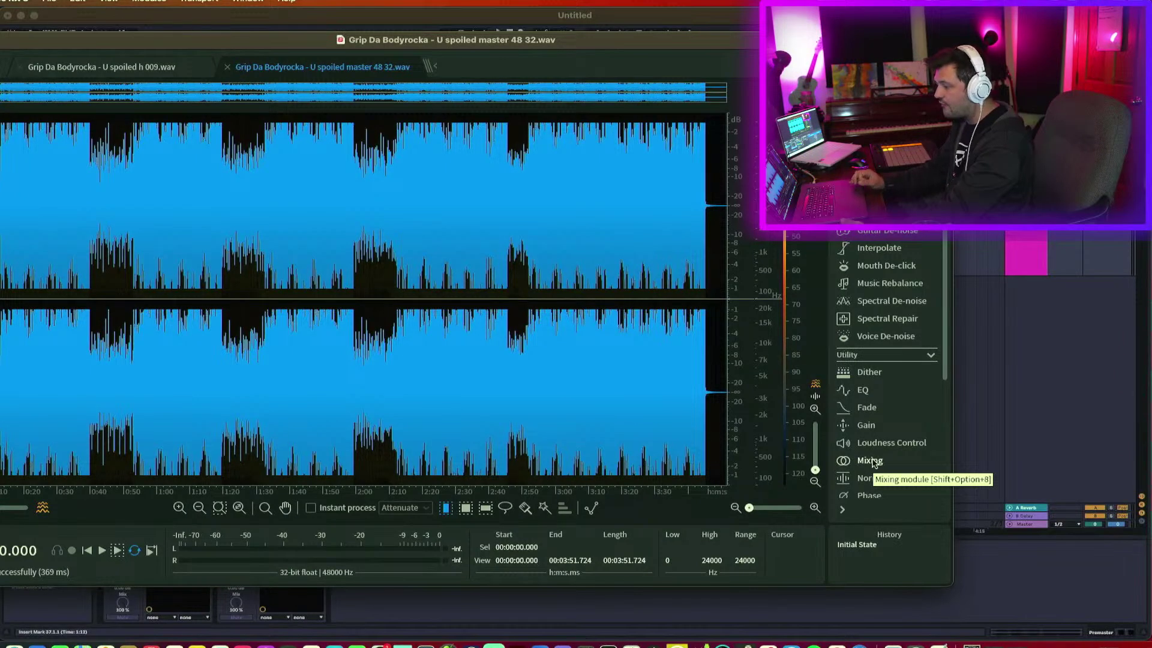
Lower the level of the entire exported master with two renders of the Gain module and close the module.
click(865, 425)
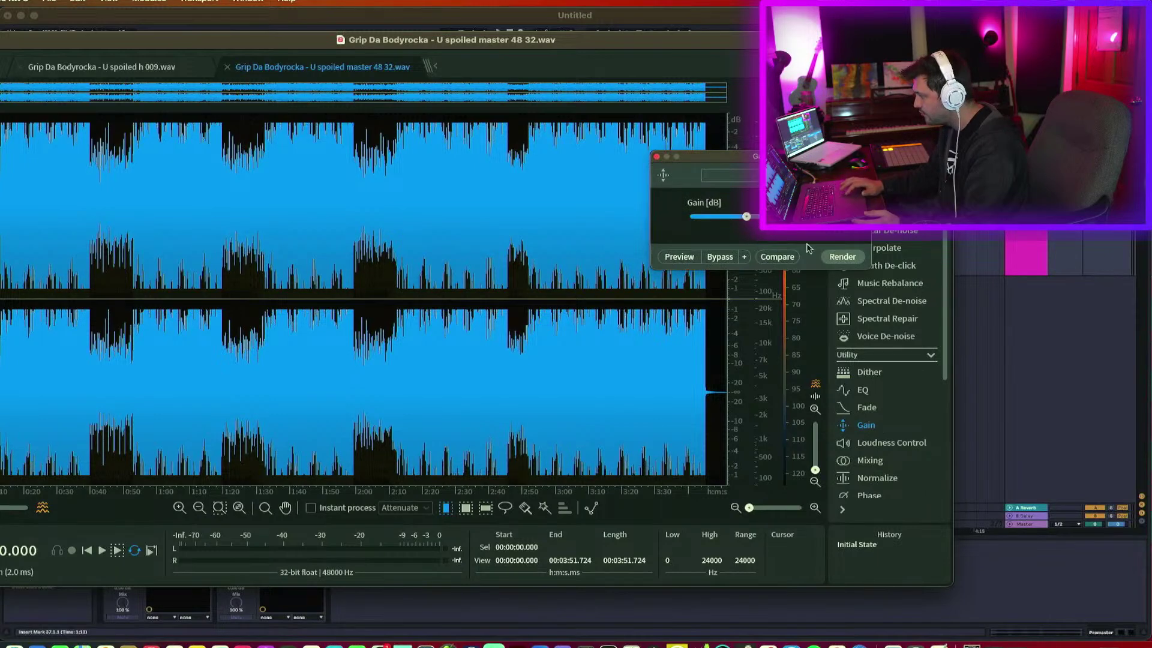
click(842, 257)
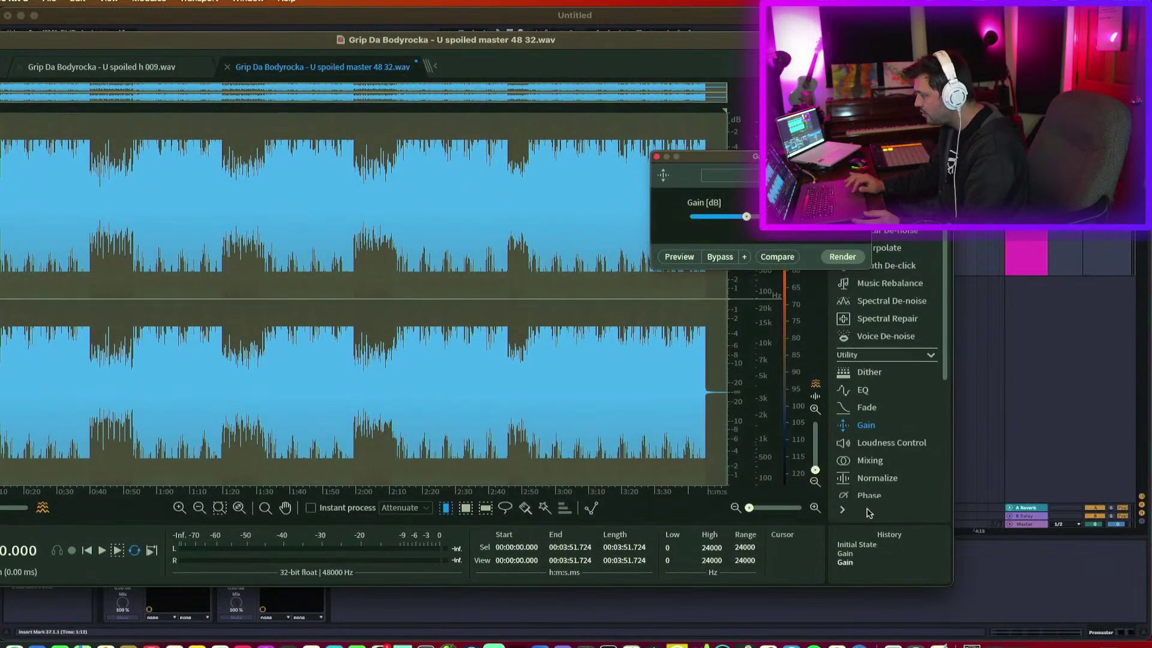
click(657, 159)
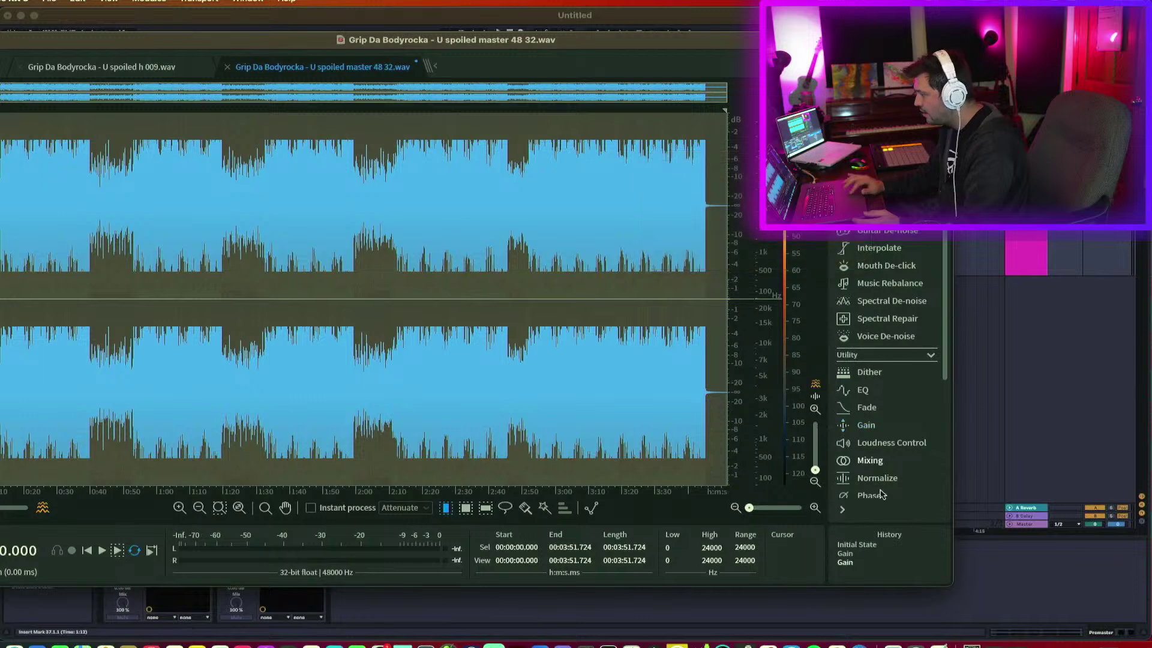
Resample the whole master to 44100 Hz with filter steepness 35.5, cutoff shift 0.94, pre-ringing 0.00 and the post-limiter on.
scroll(872, 471, down, 2)
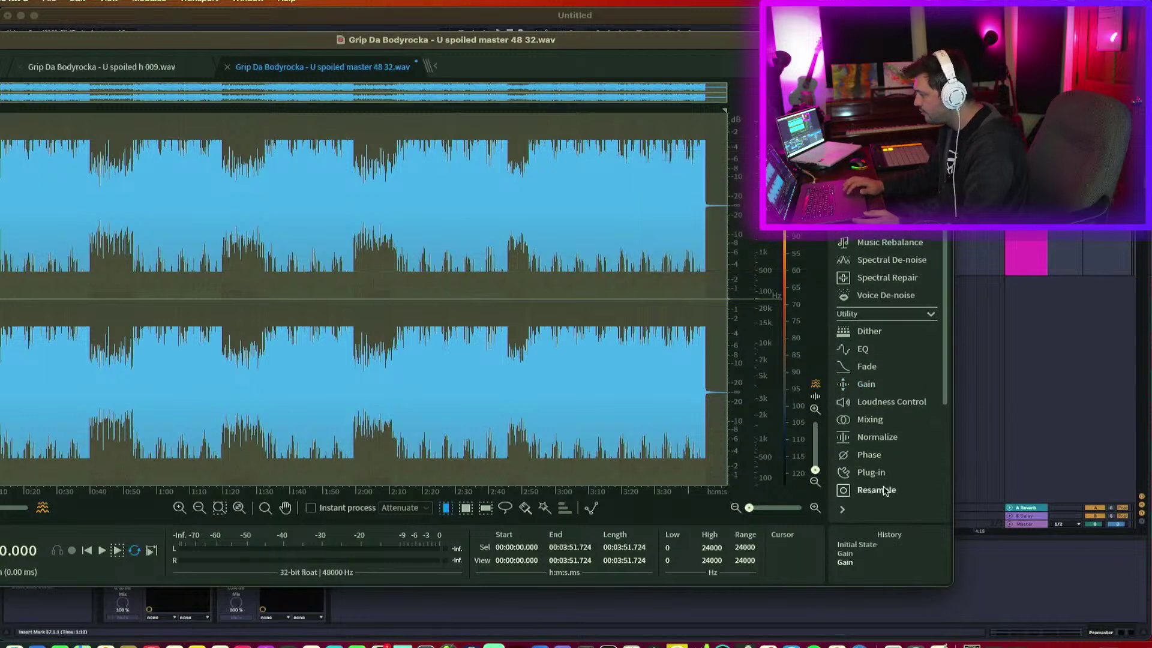
click(877, 490)
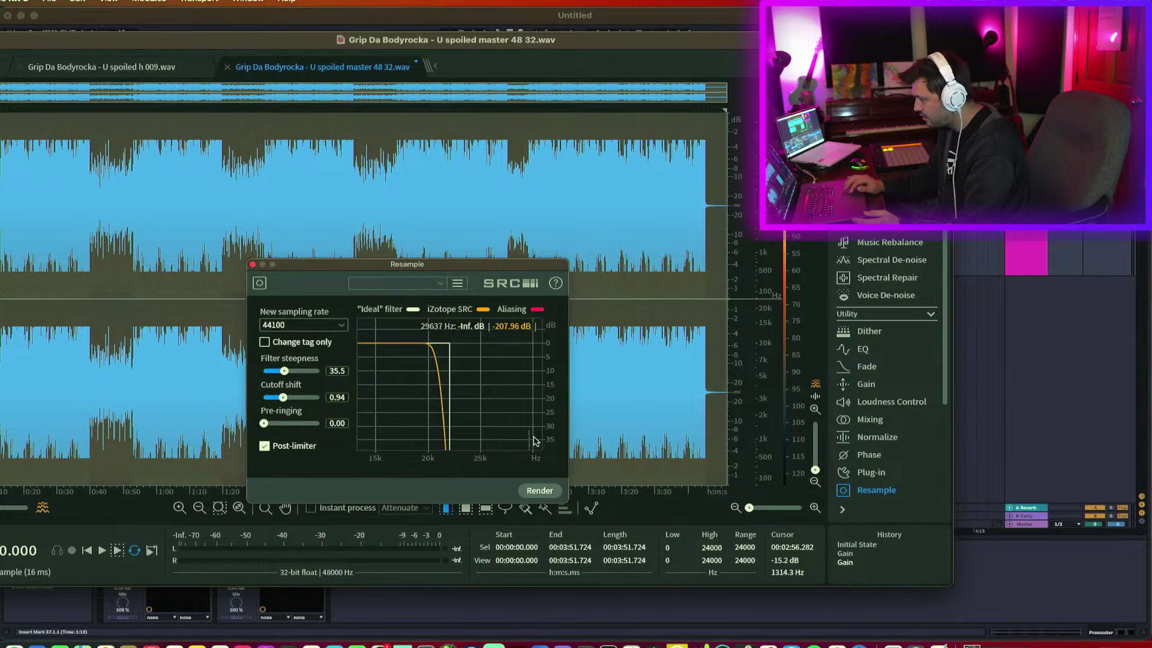
drag(550, 436, 552, 356)
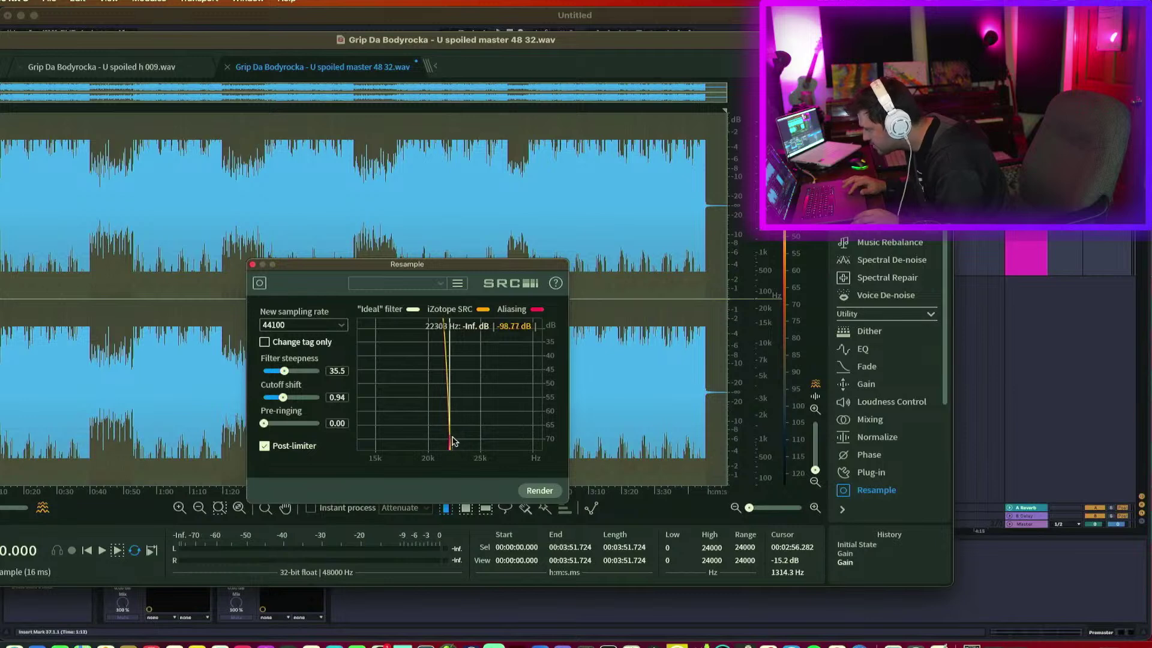
scroll(552, 389, up, 10)
scroll(561, 398, down, 6)
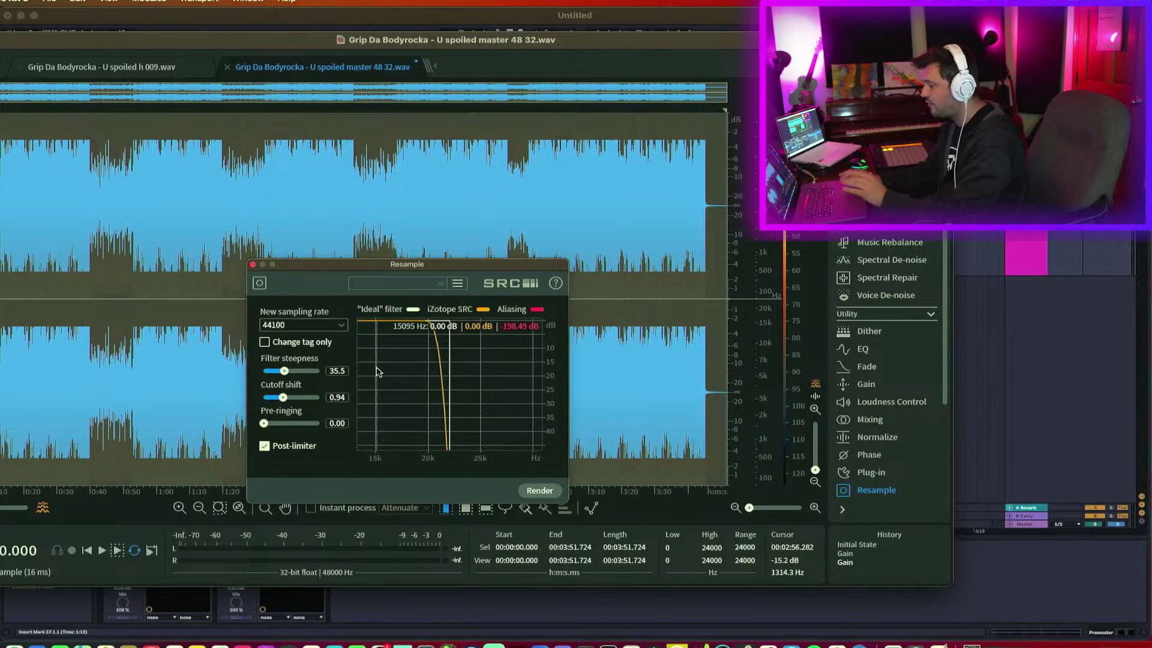
click(539, 490)
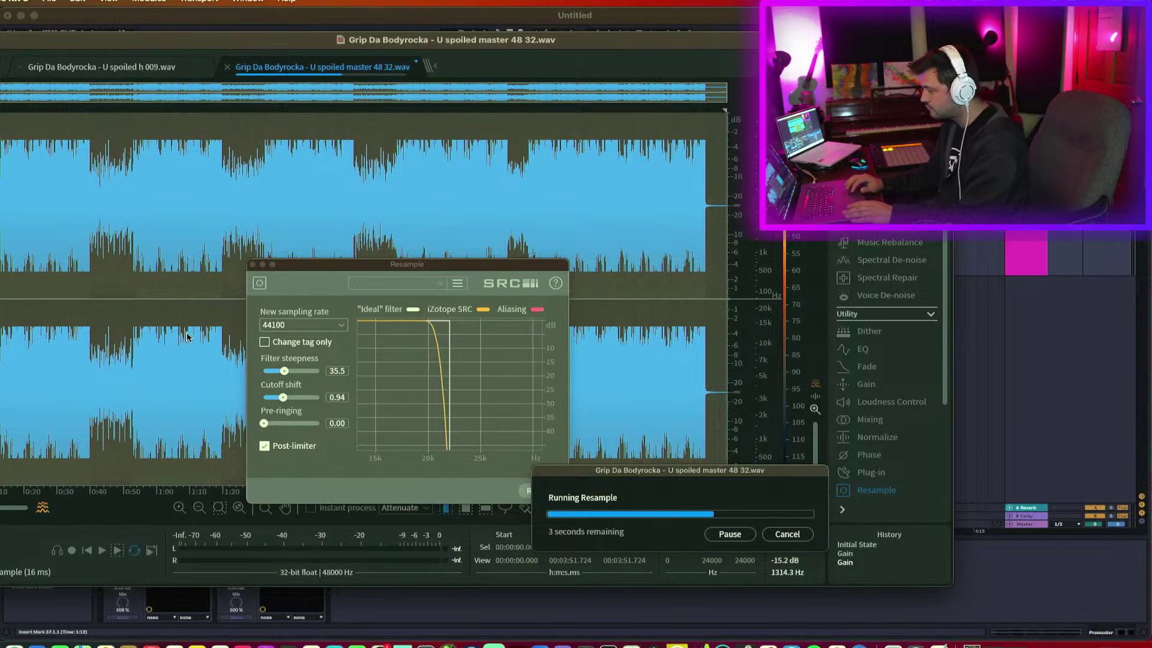
click(253, 264)
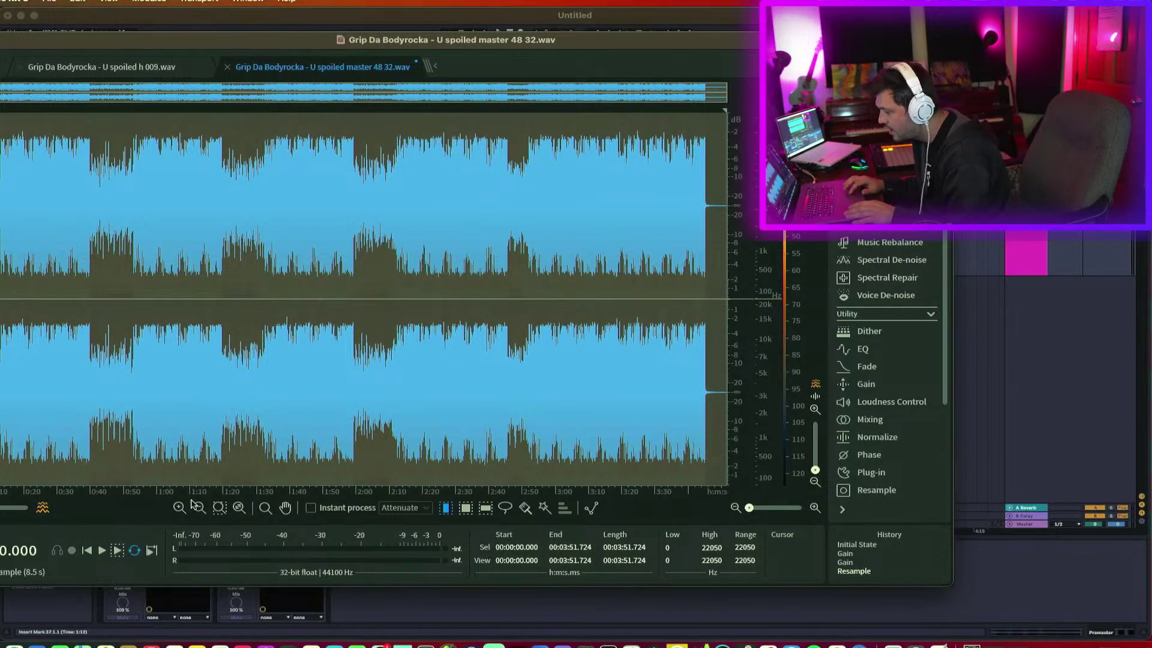
Examine the resampled waveform's peaks up close around 3:22 to 3:25, marking a short range near 3:24.8.
click(23, 397)
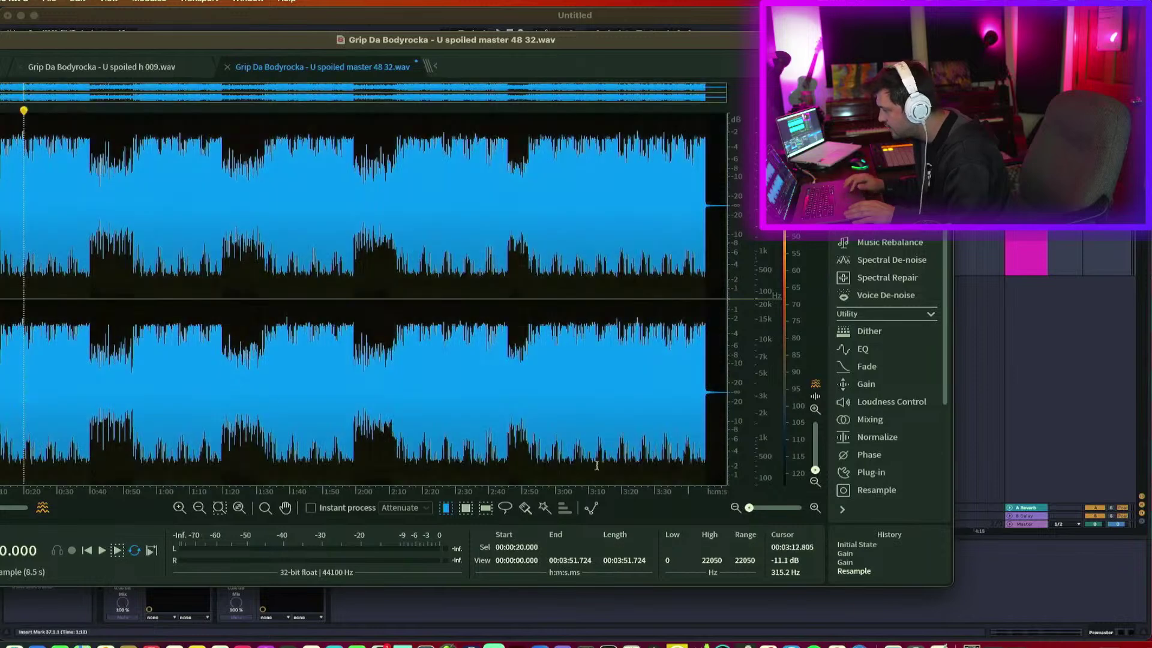
click(631, 431)
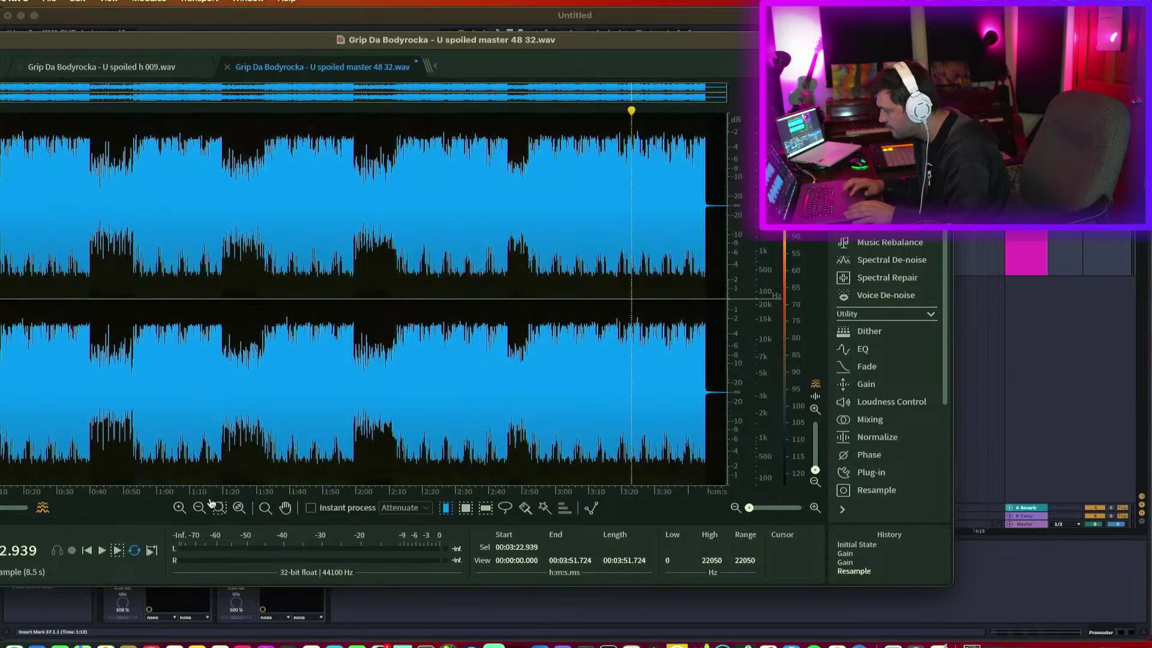
click(180, 508)
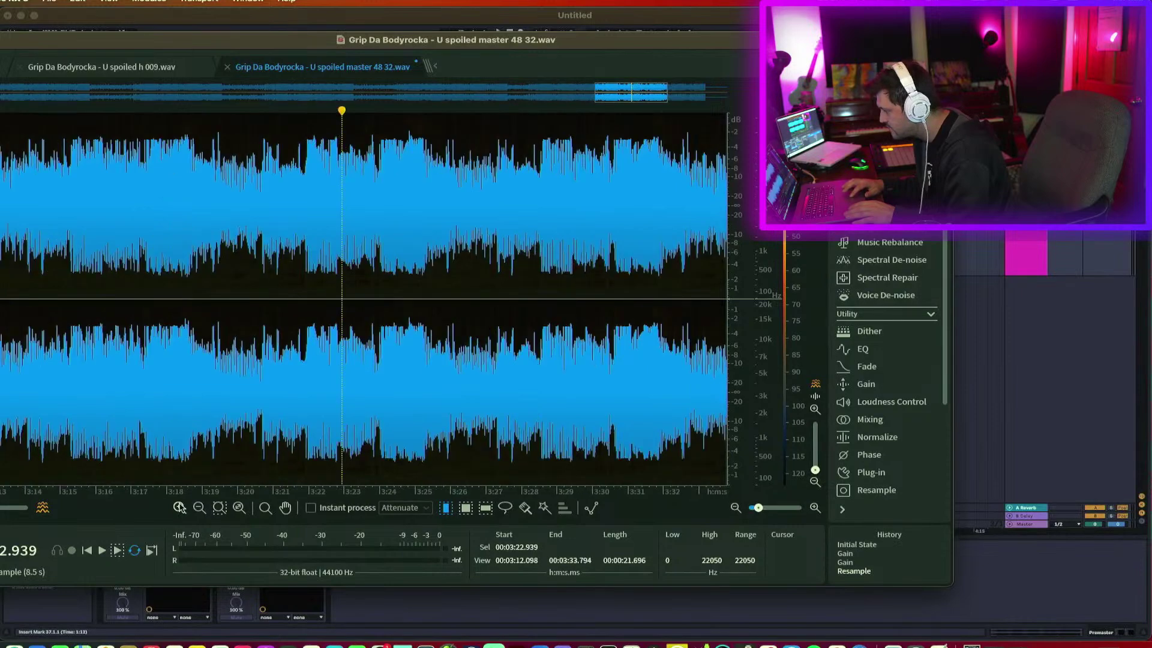
click(180, 507)
click(179, 507)
scroll(533, 386, up, 2)
click(579, 360)
drag(570, 361, 574, 362)
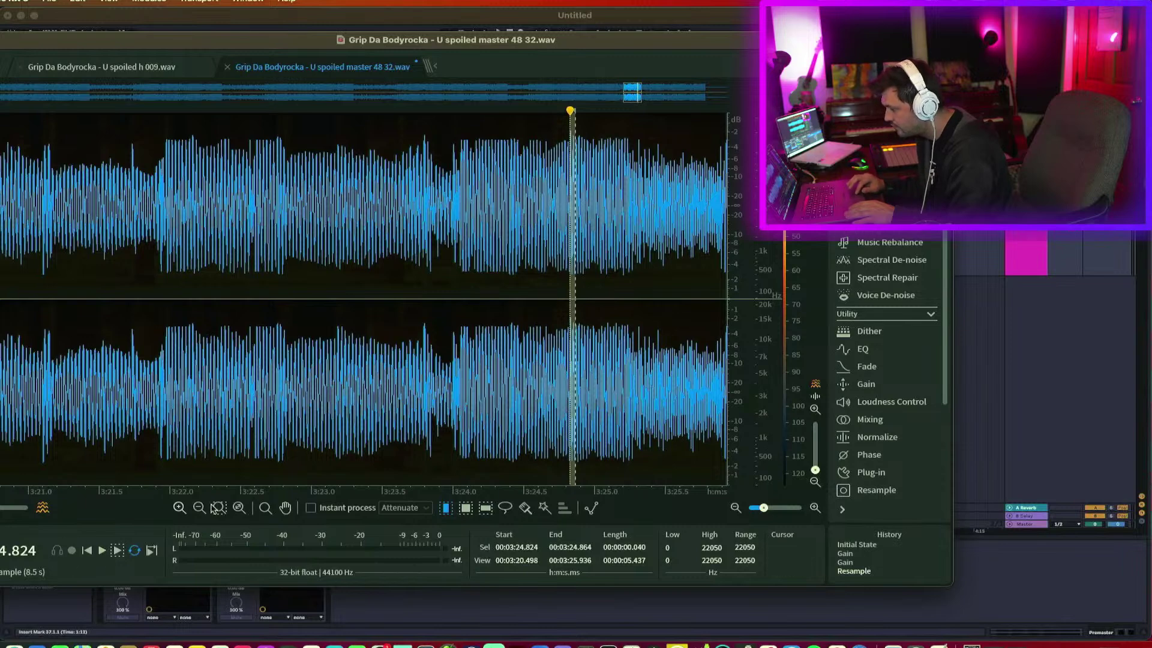
click(203, 508)
click(199, 509)
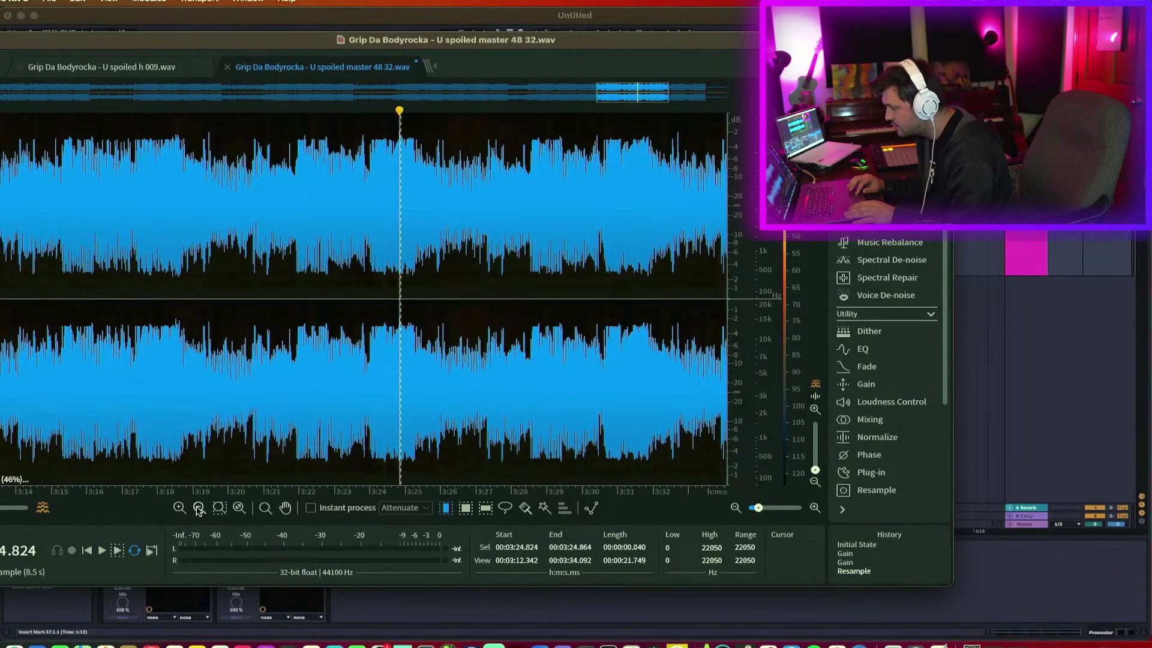
click(198, 509)
click(199, 509)
click(199, 509)
click(199, 509)
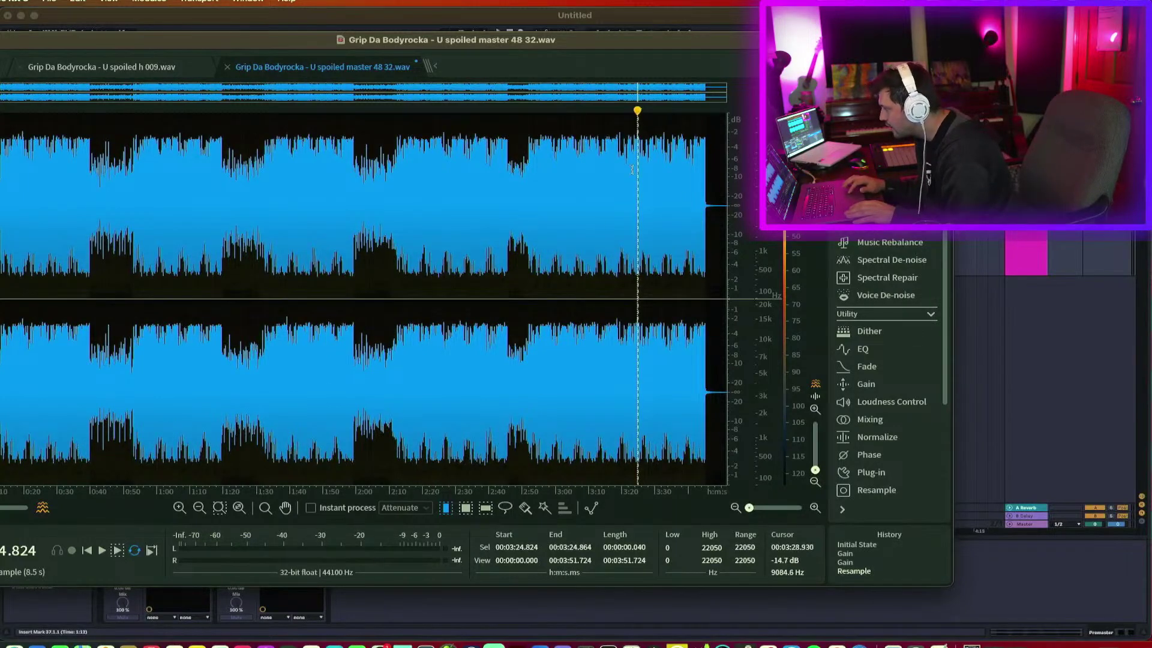
Try the Gain module on the short range near 3:24.8, undo the gain renders and close the module.
click(867, 383)
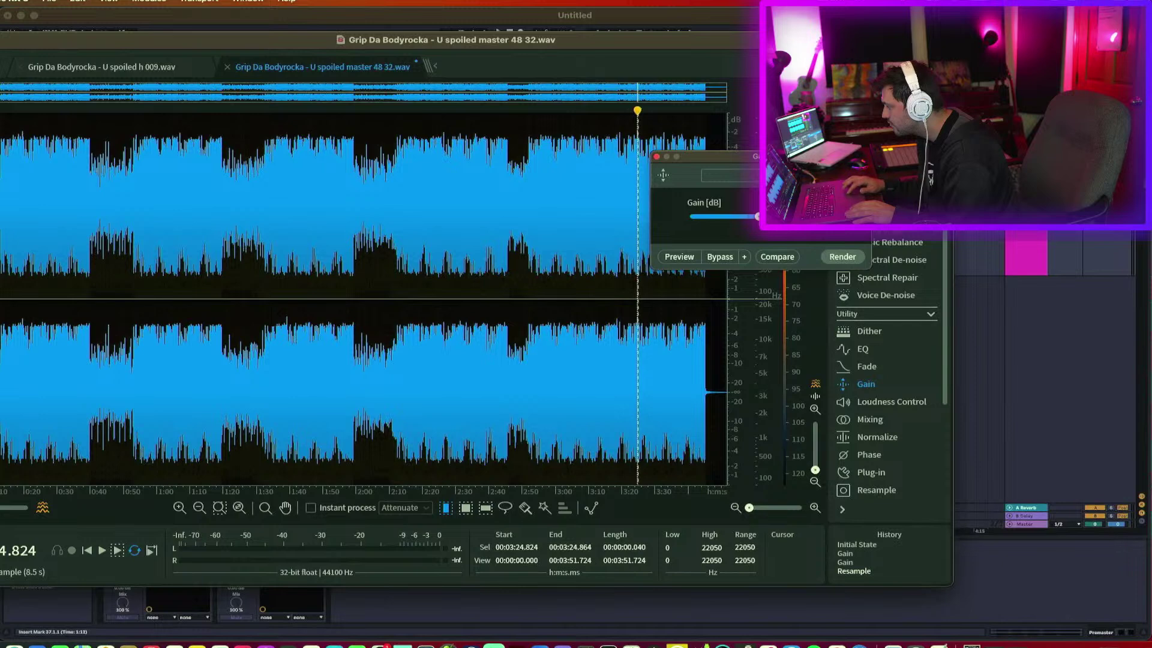
click(842, 258)
click(843, 258)
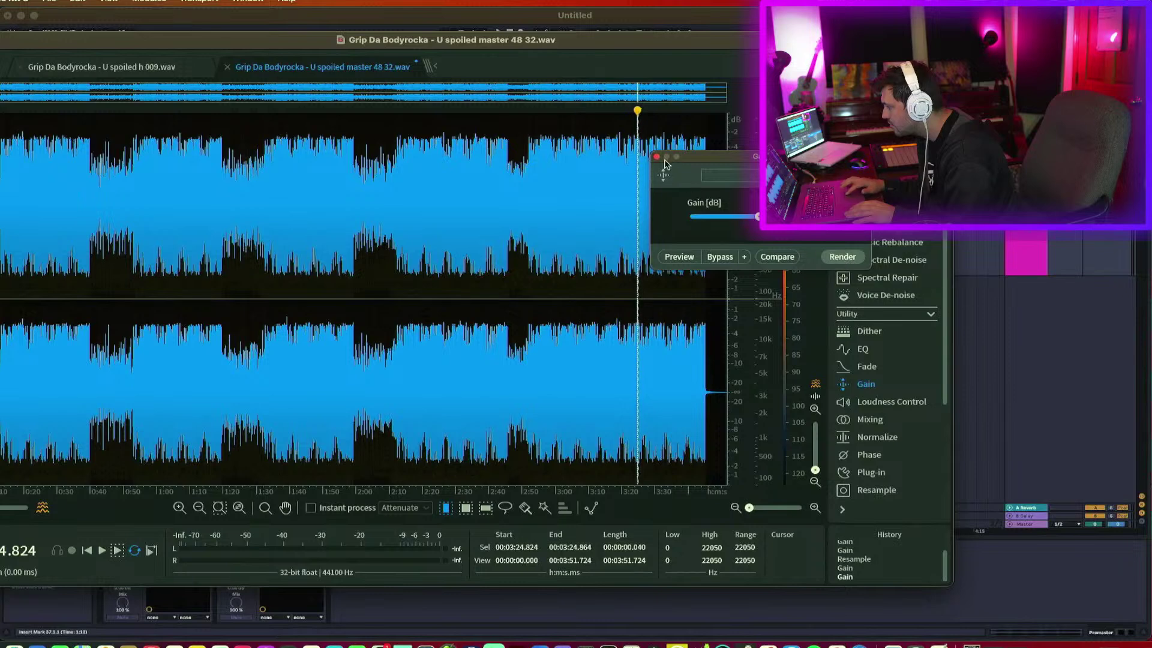
key(super+z)
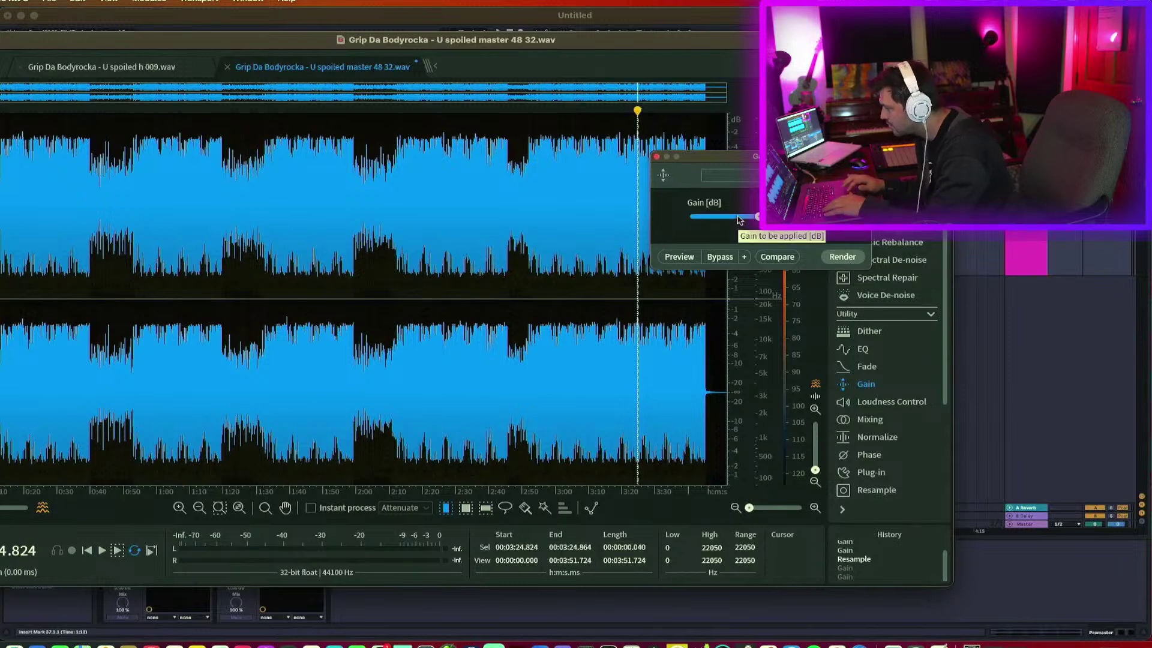
click(657, 158)
Try raising the gain of the entire resampled file, undo the gain renders and close the Gain module.
key(super+a)
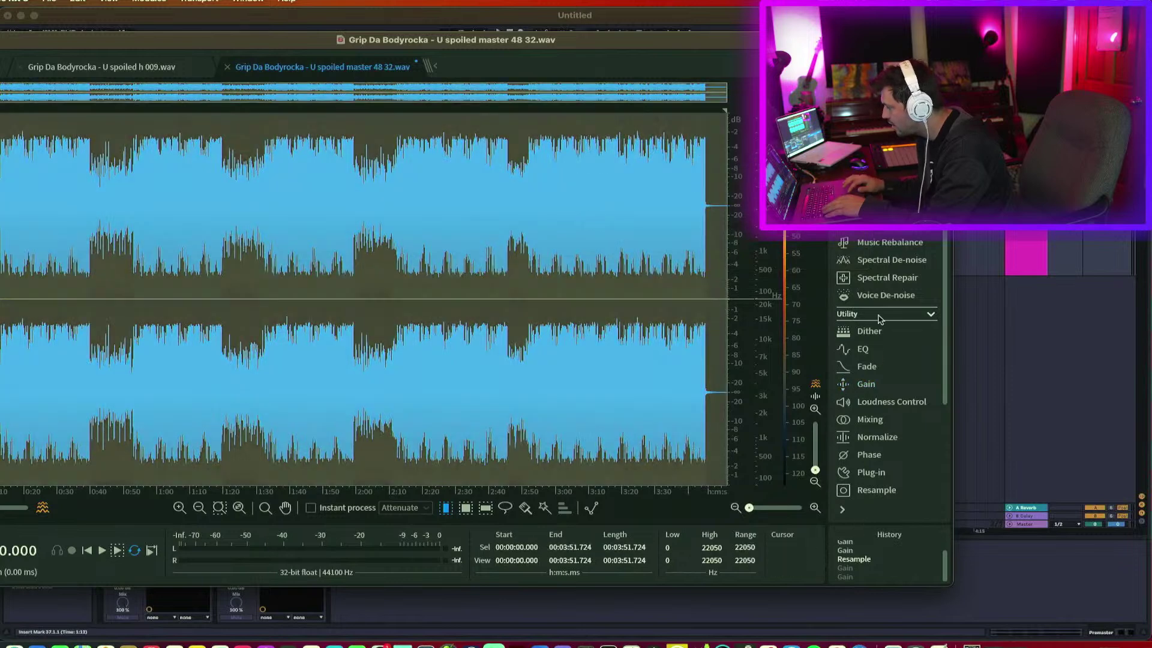
click(868, 384)
click(842, 257)
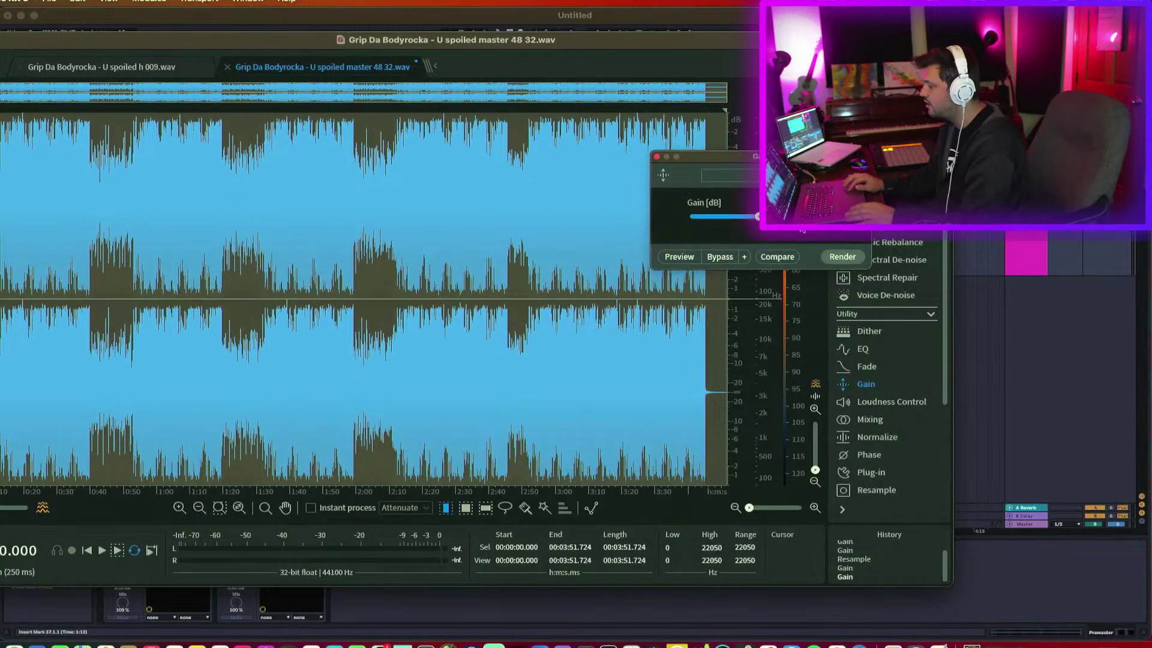
key(super+z)
key(super+z)
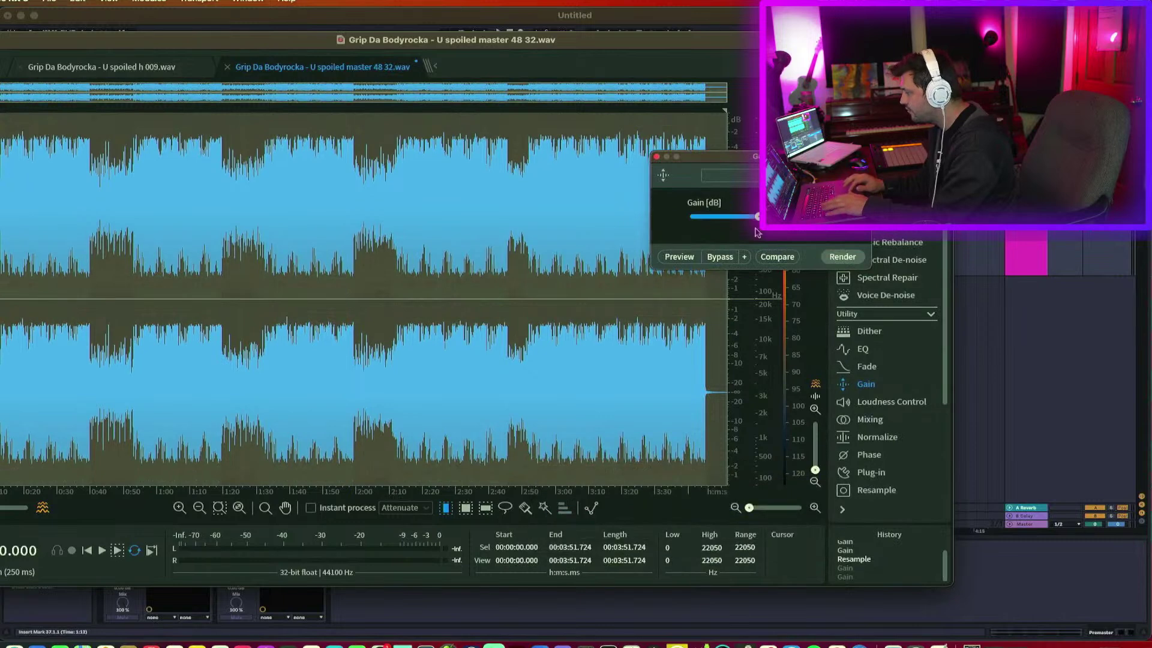
click(657, 158)
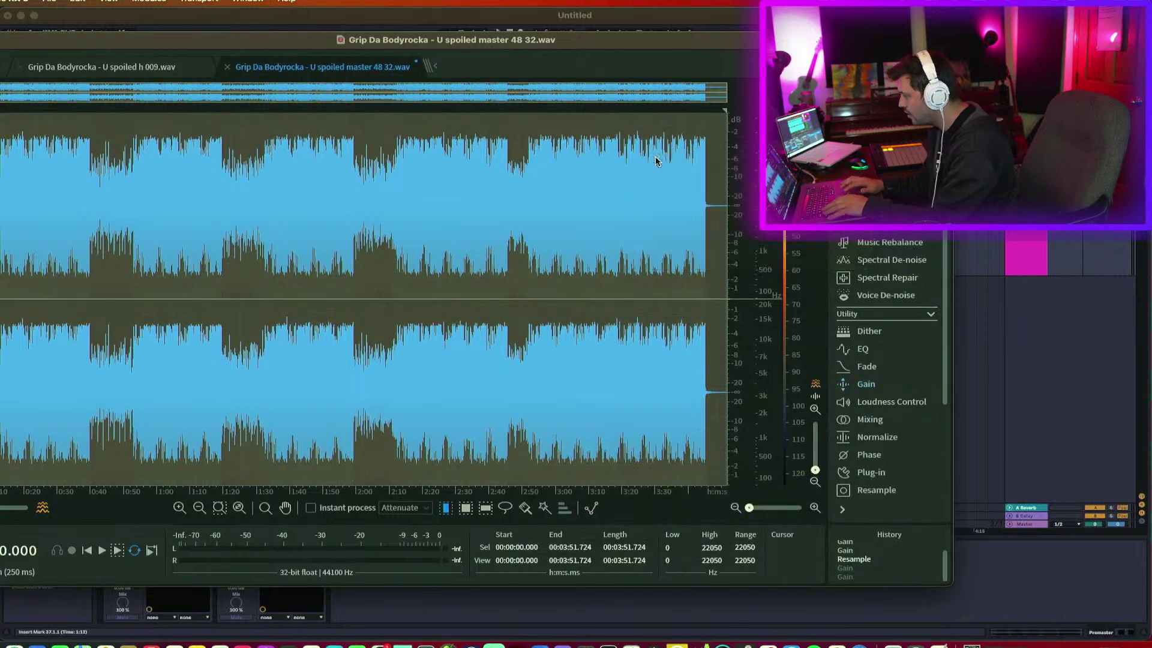
Open the Ozone 9 Maximizer in the Plug-in module and preview the master through it from about 0:16.
click(871, 472)
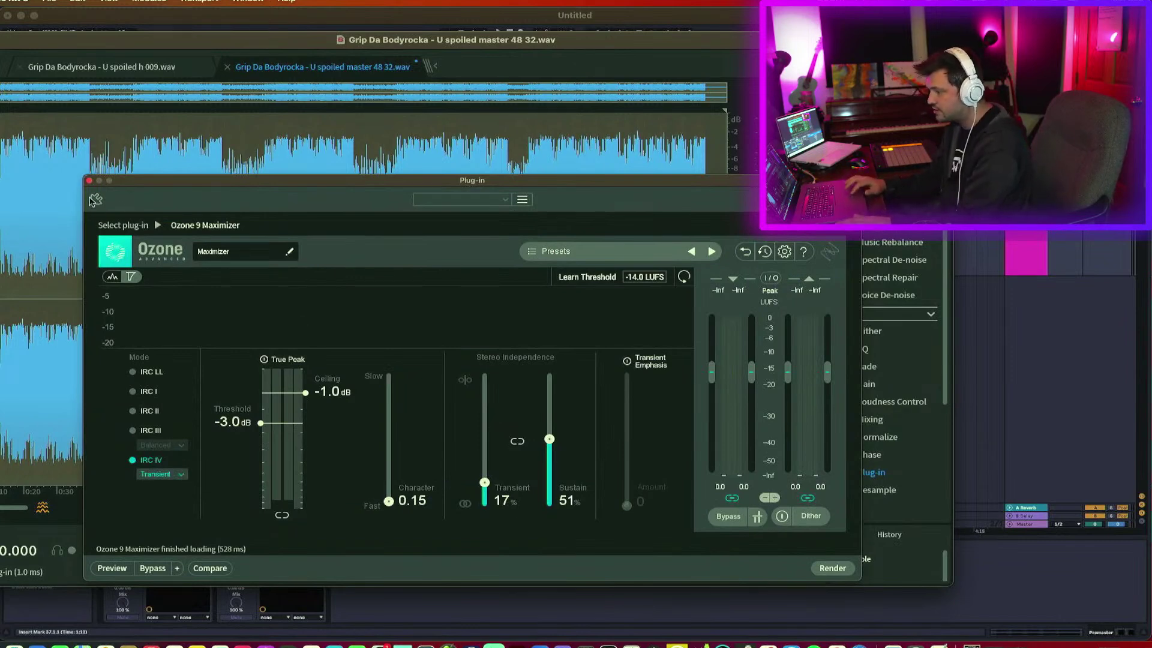
click(113, 569)
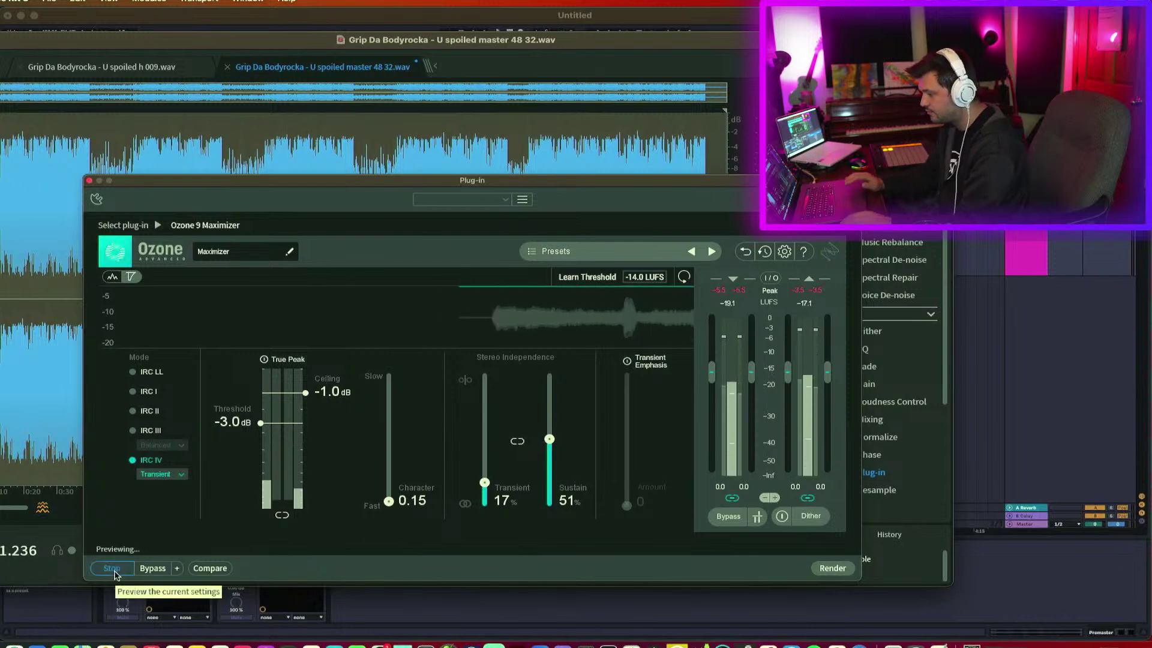
key(space)
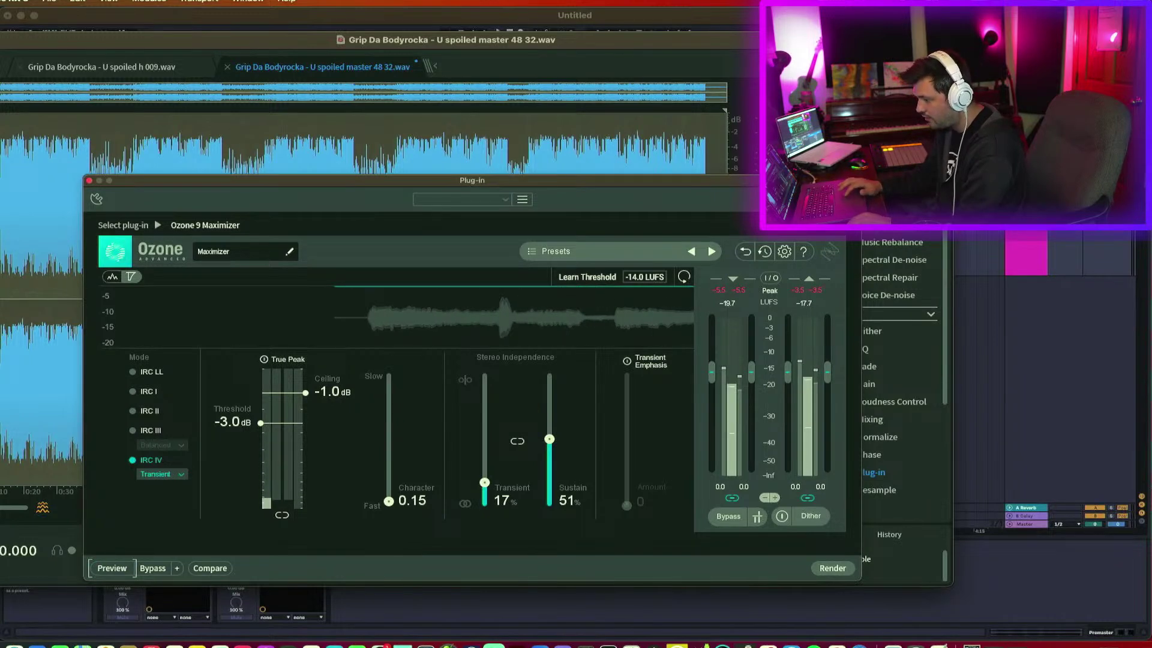
click(10, 429)
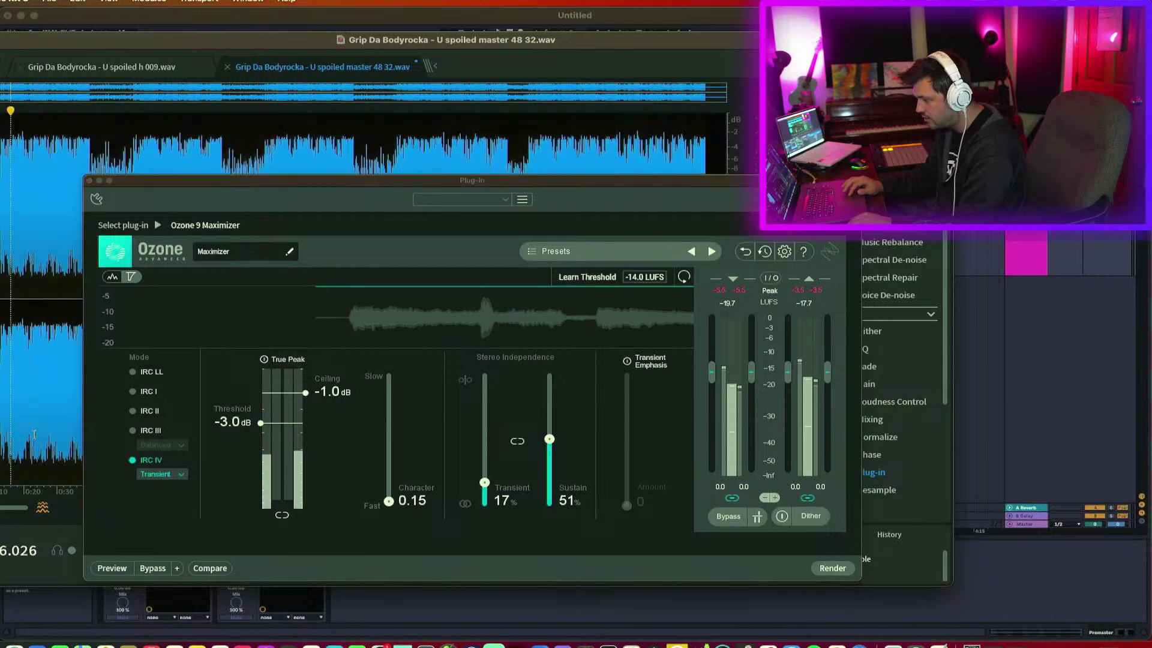
click(114, 568)
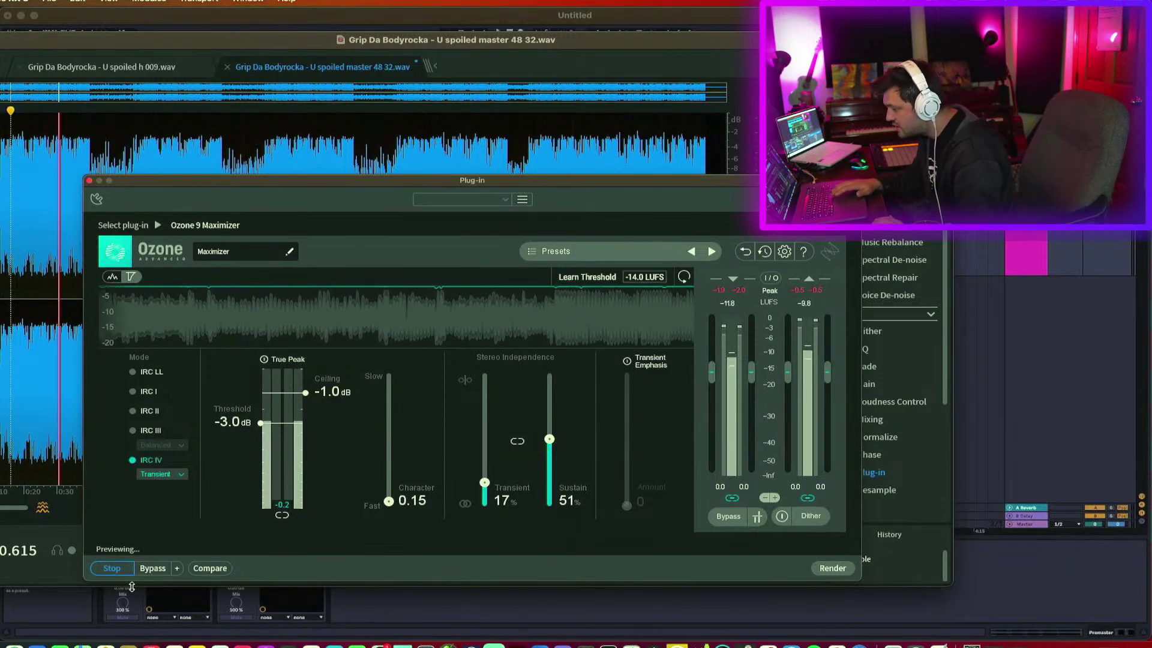
Stop the preview, render the Ozone 9 Maximizer over the entire 44.1 kHz file and close the Plug-in module.
key(space)
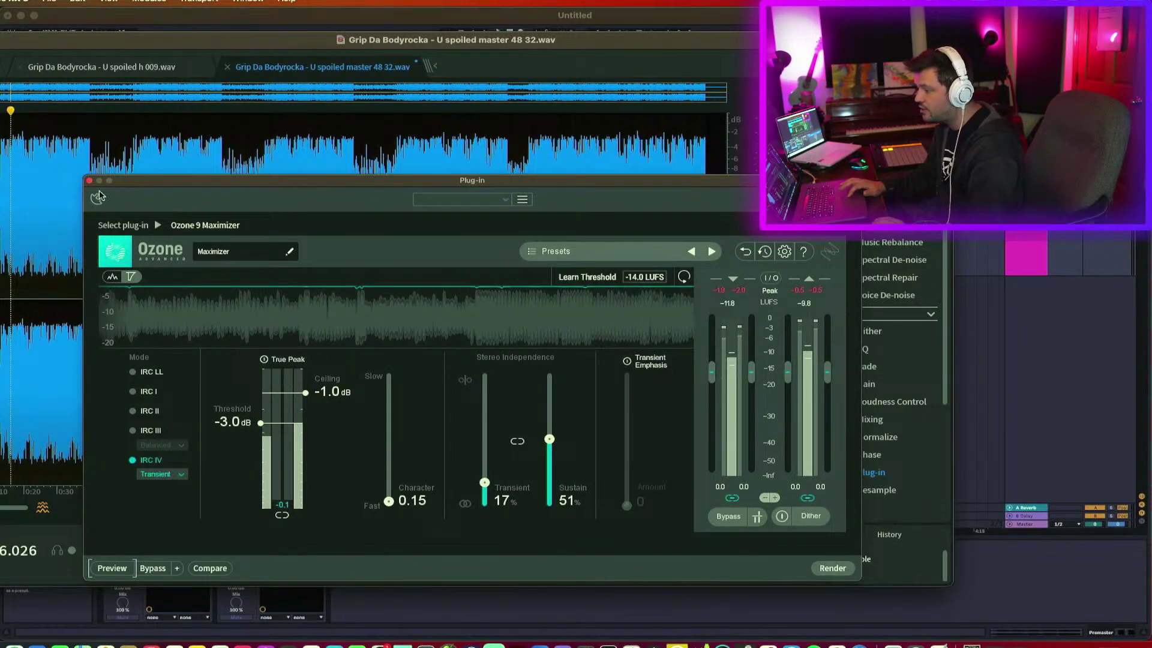
click(89, 180)
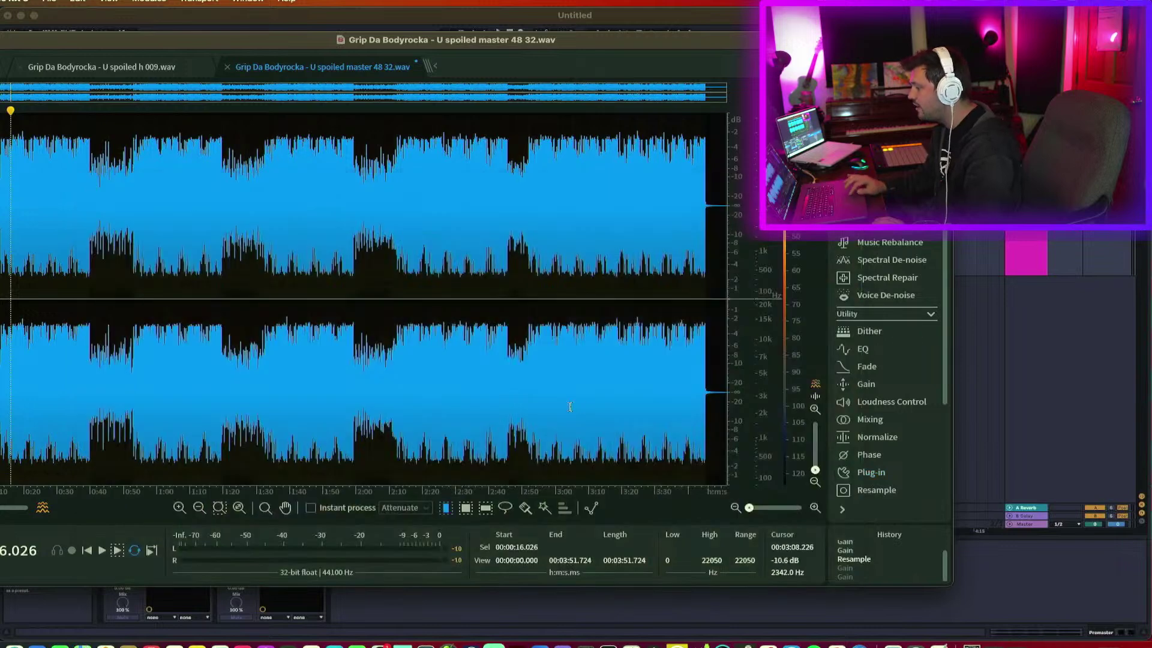
drag(286, 316, 289, 317)
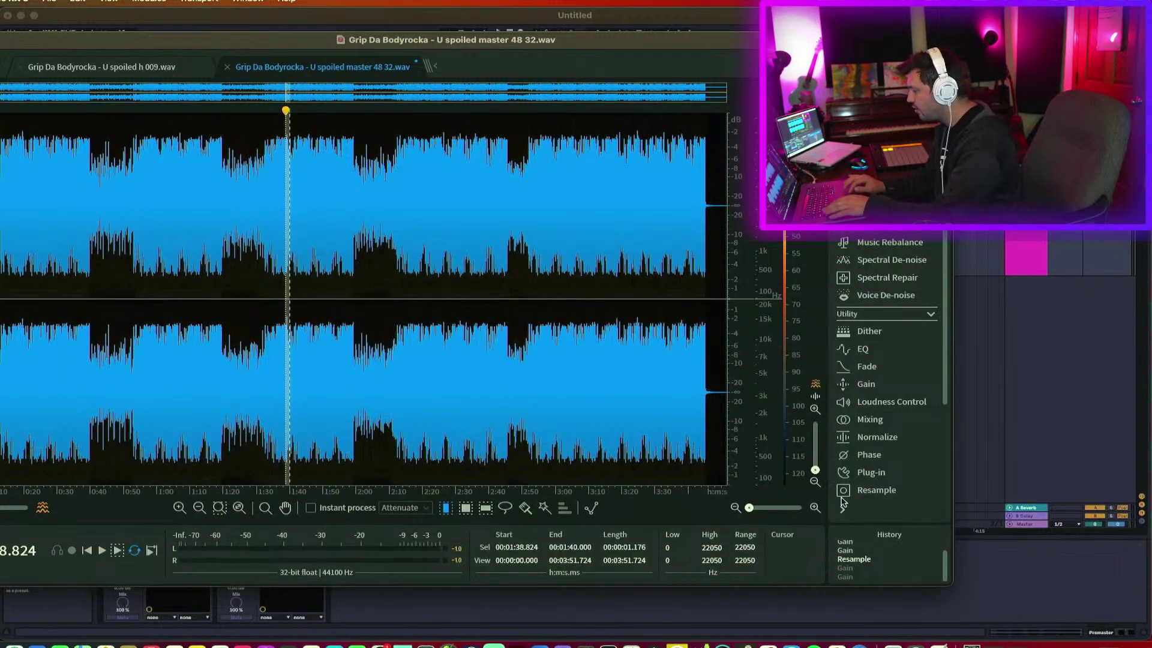
click(864, 472)
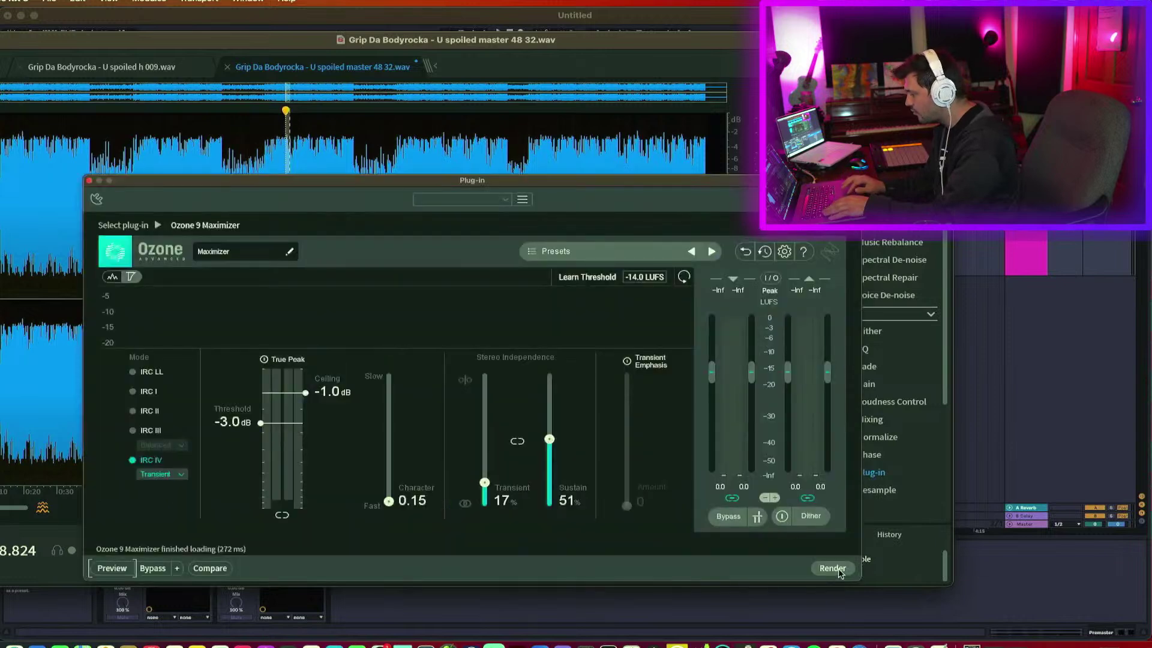
double_click(3, 372)
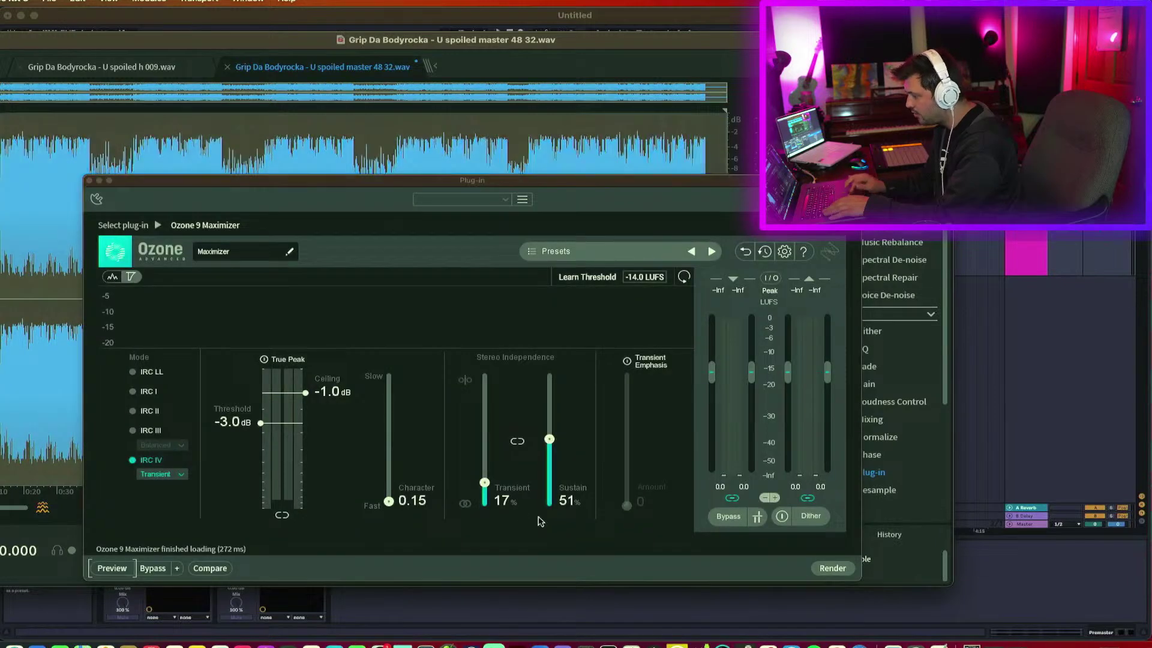
click(842, 575)
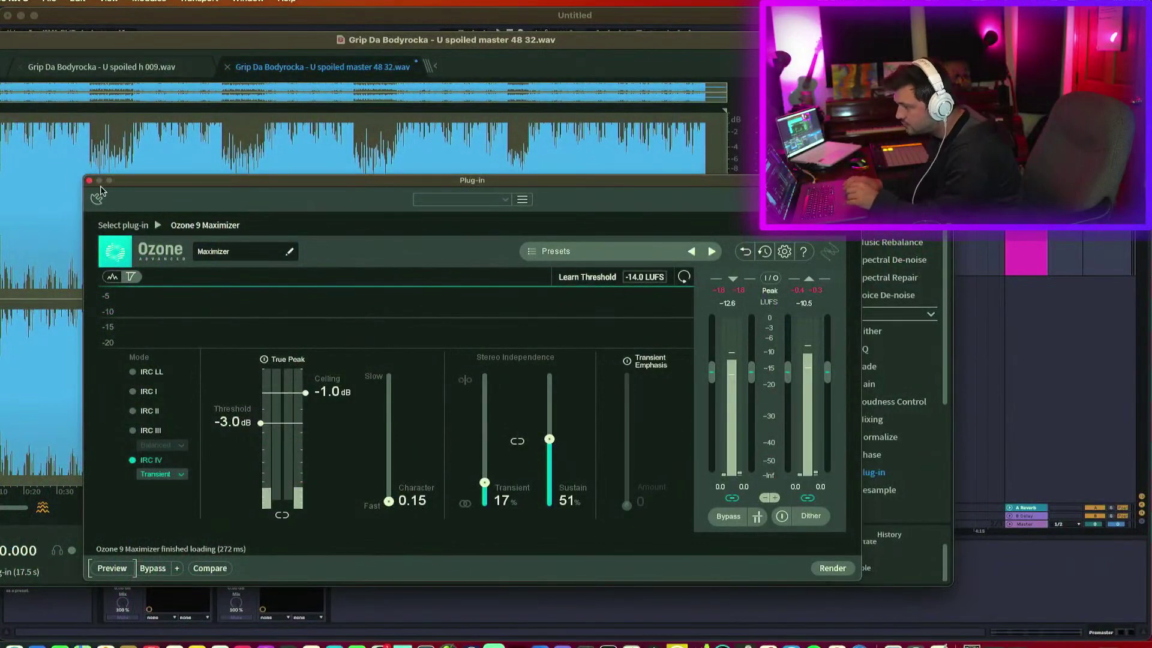
click(88, 180)
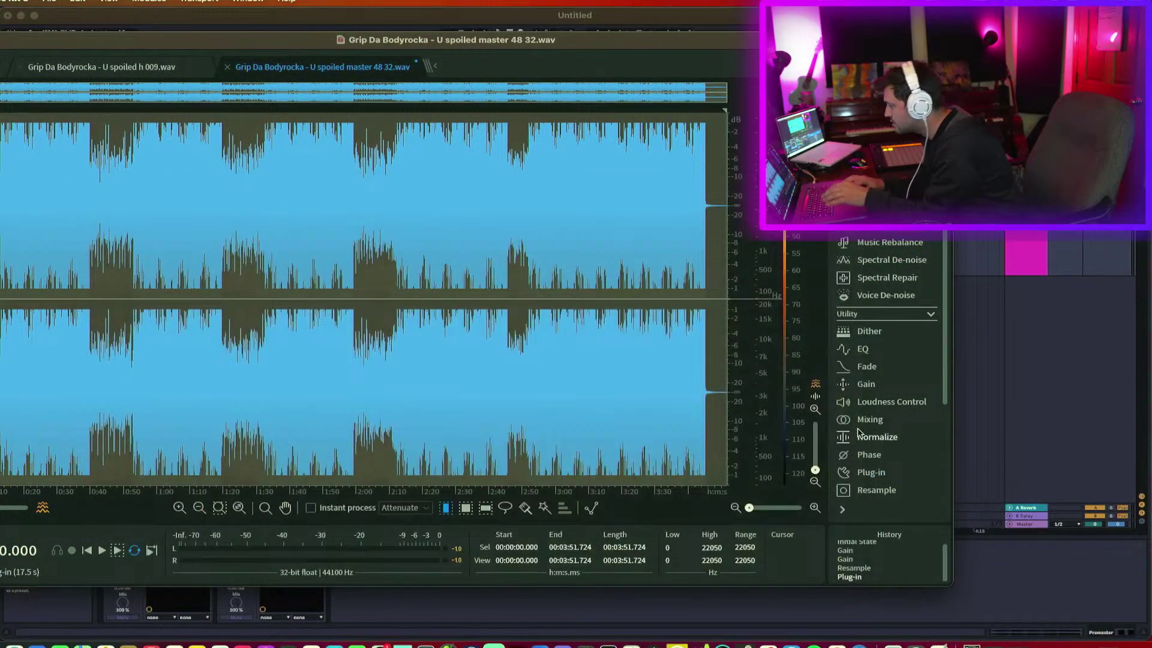
Dither the entire file to a new bit depth of 24 with Ultra noise shaping and Low dither amount.
click(870, 331)
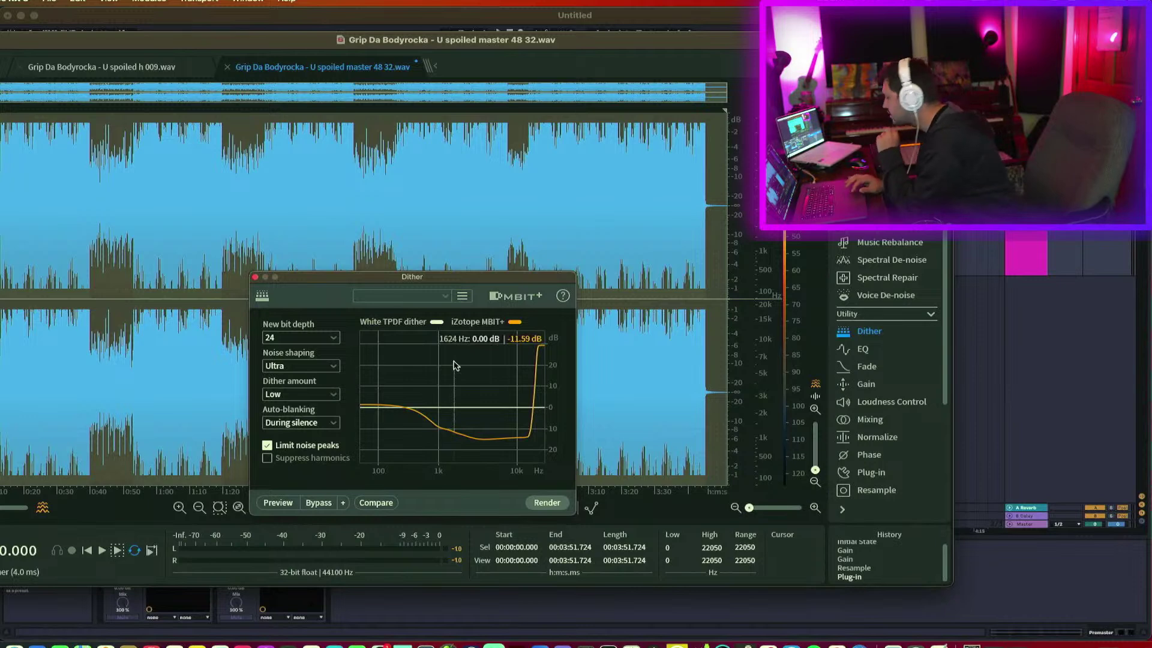
click(548, 504)
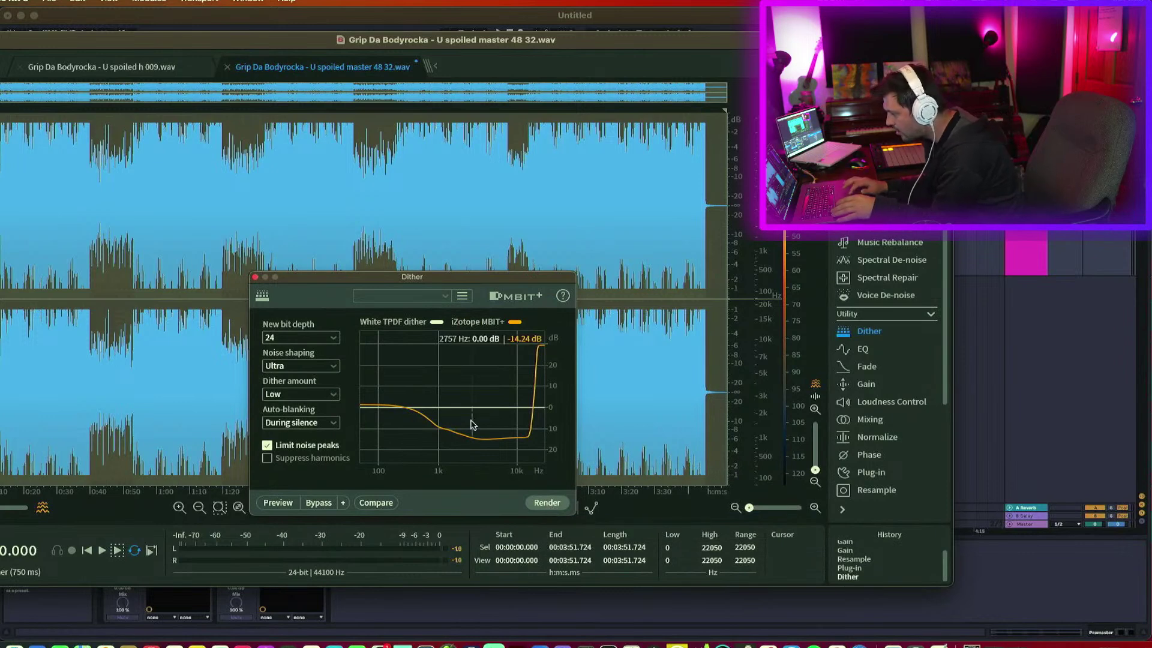
click(255, 278)
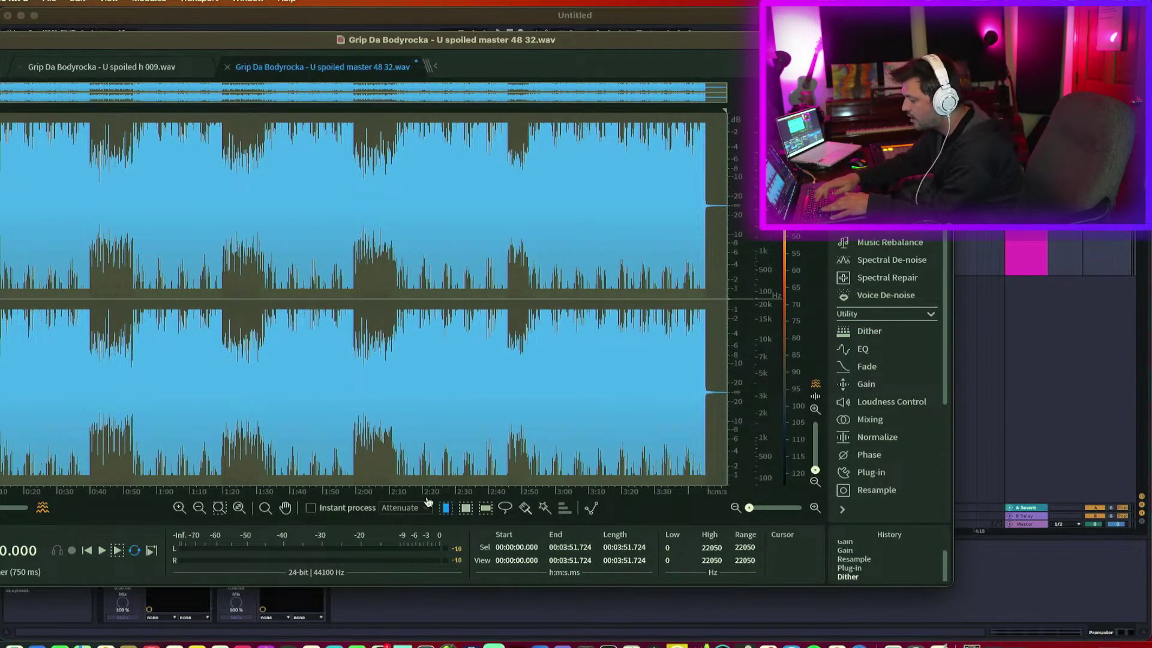
Set up the file export as a 24-bit WAV that is not reopened in RX.
key(super+shift+e)
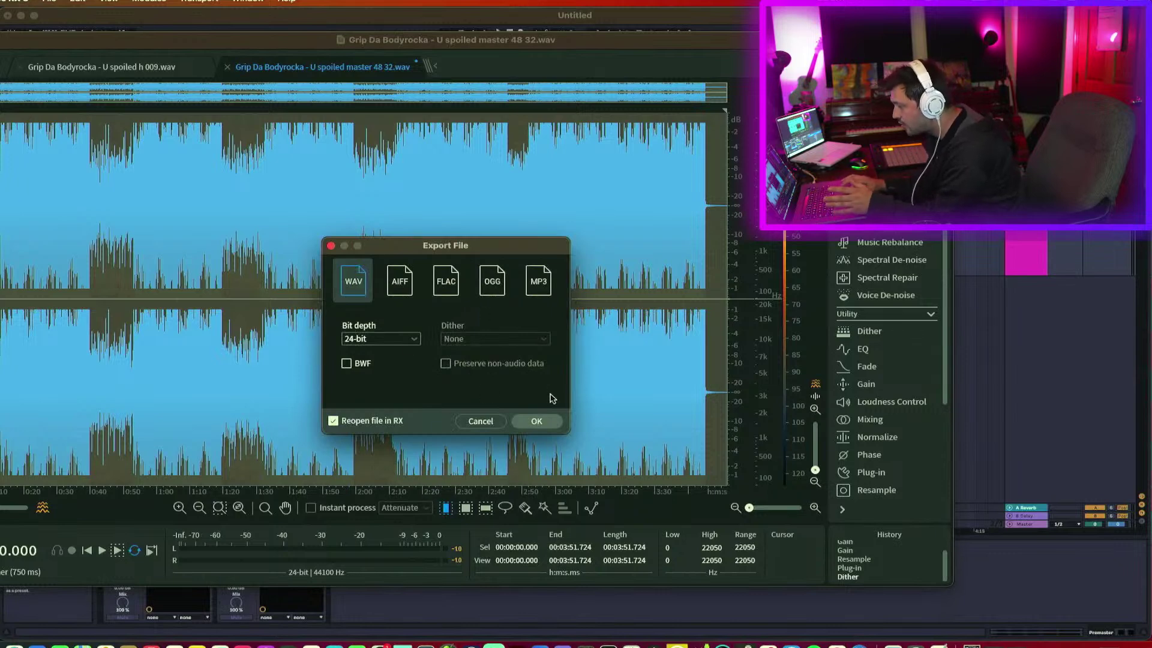
click(333, 420)
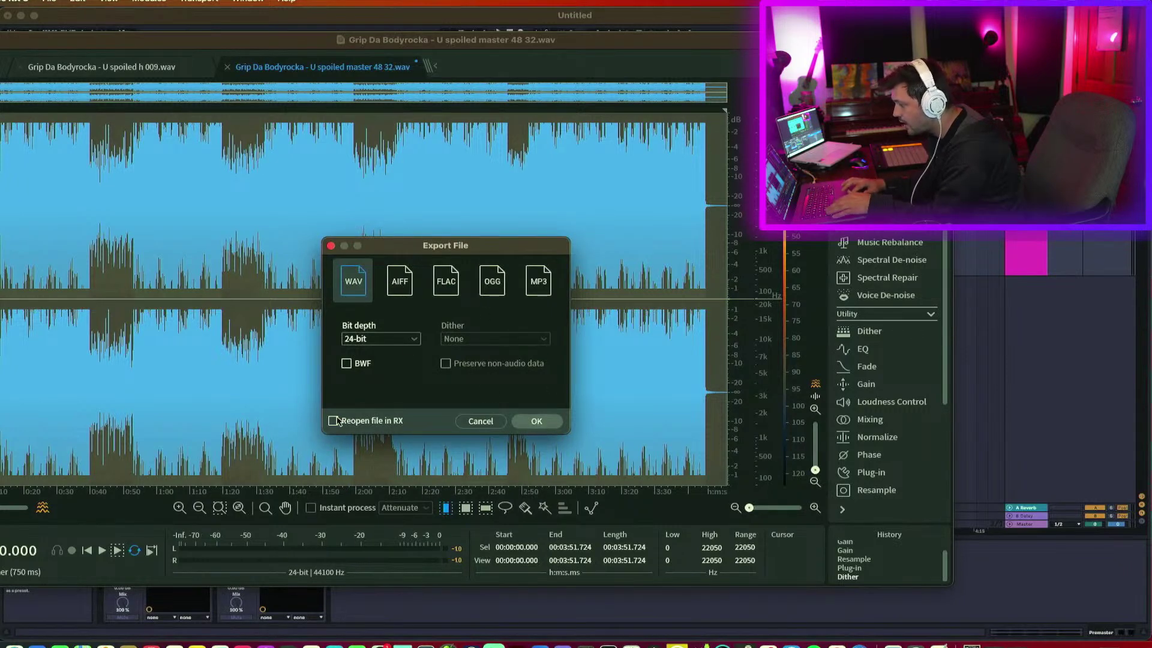
click(535, 422)
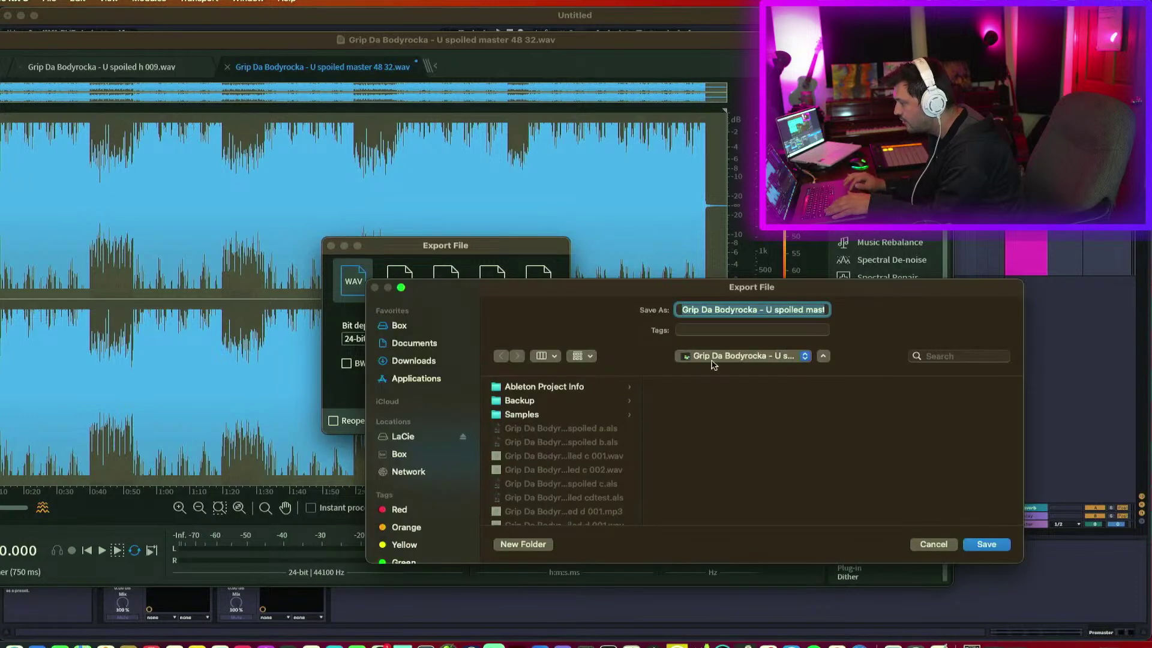
Replace "48 32" in the WAV export's file name with "44.1_24", keeping the .wav extension.
click(801, 309)
drag(817, 310, 869, 309)
key(Right)
key(Left)
key(Left)
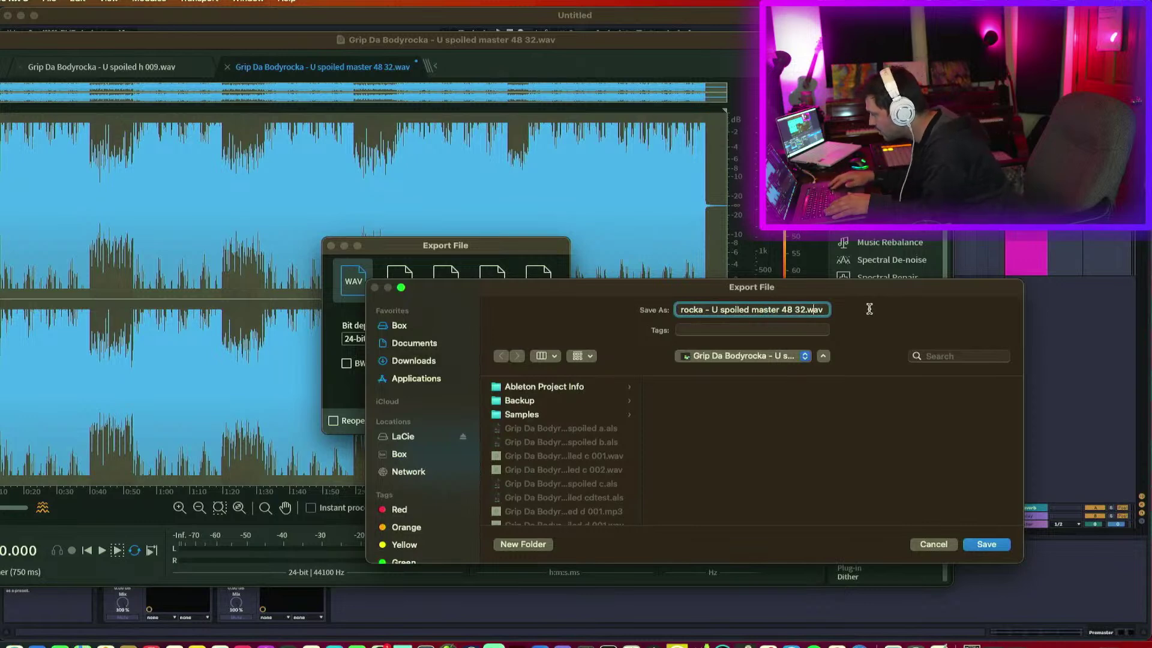
key(BackSpace)
key(BackSpace)
key(BackSpace)
key(BackSpace)
key(BackSpace)
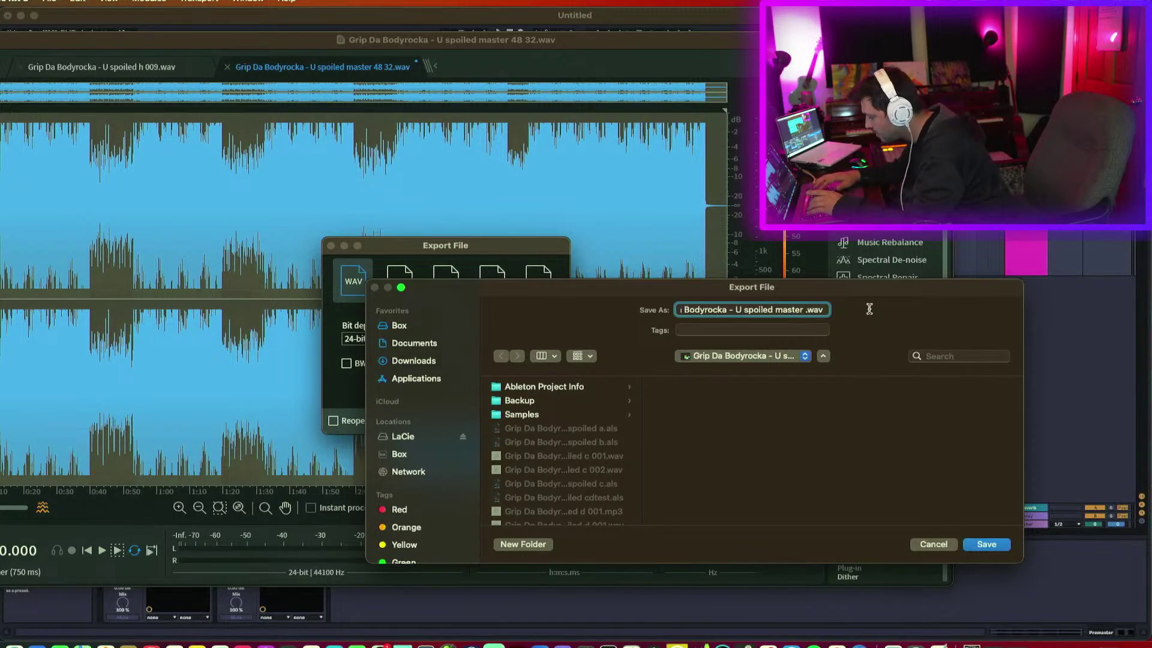
text(44)
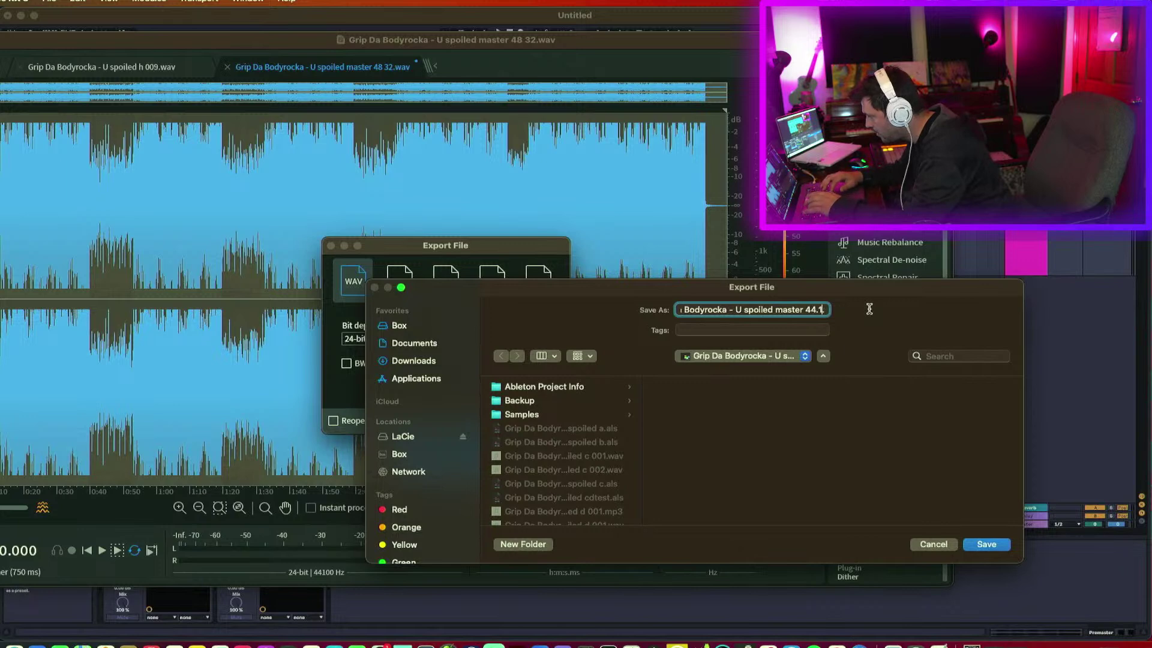
text(.1 24.w)
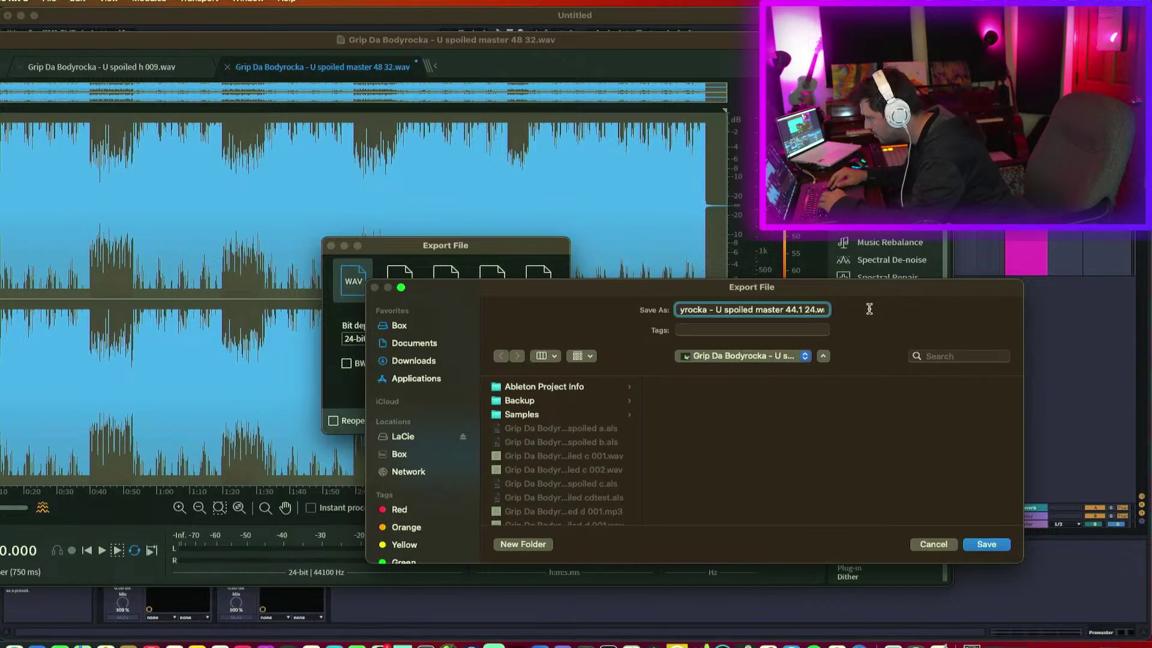
key(BackSpace)
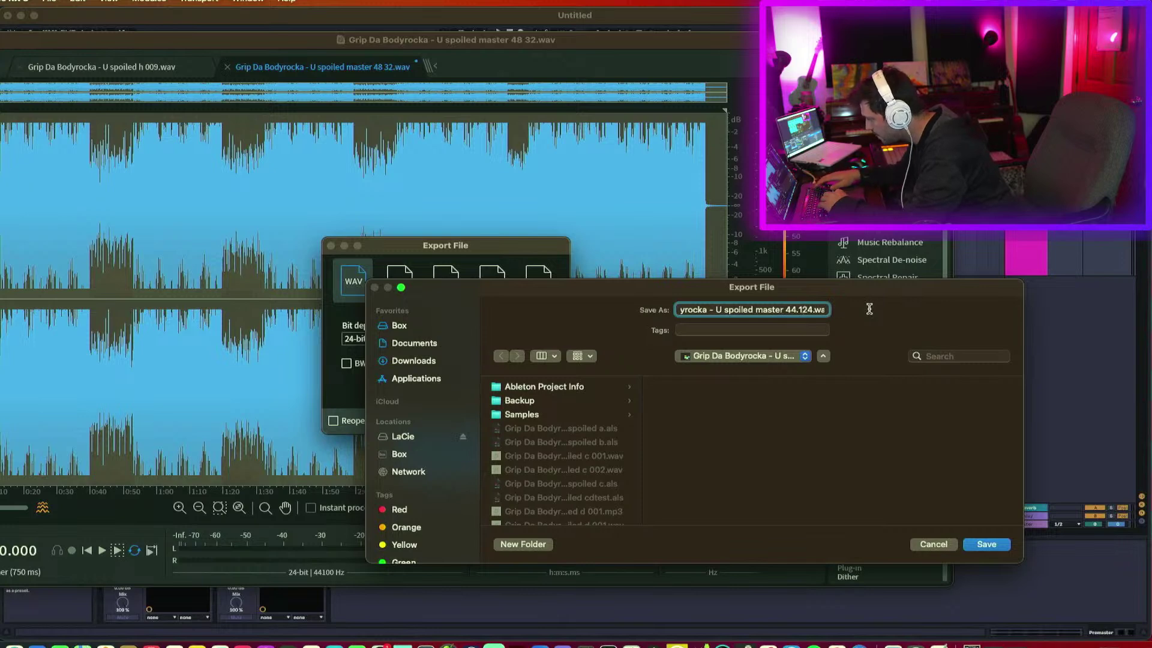
text(_)
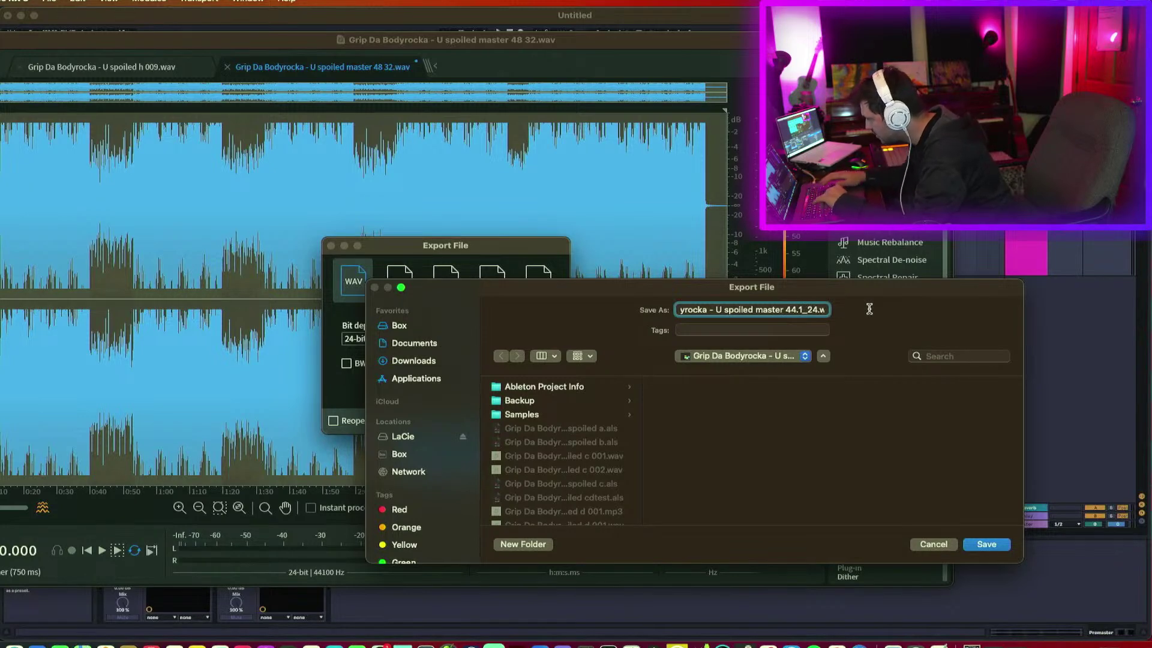
Change the end of the WAV file name to "(master 44.1k_24bit).wav" and save the export in the project folder.
click(802, 311)
text(k)
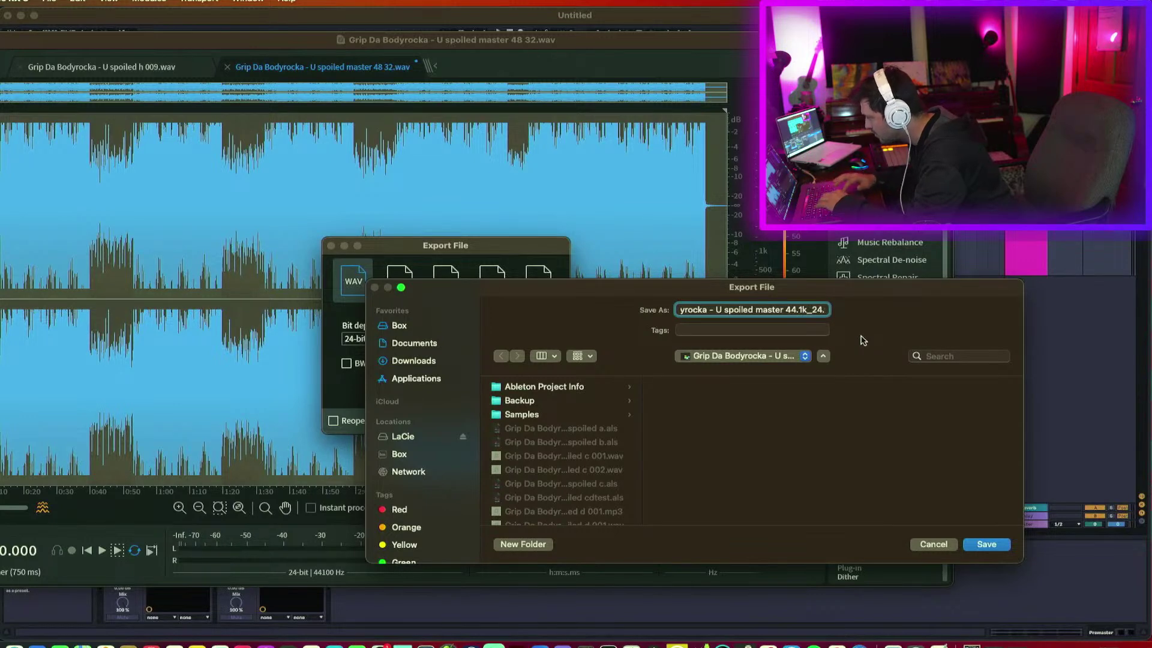
click(823, 309)
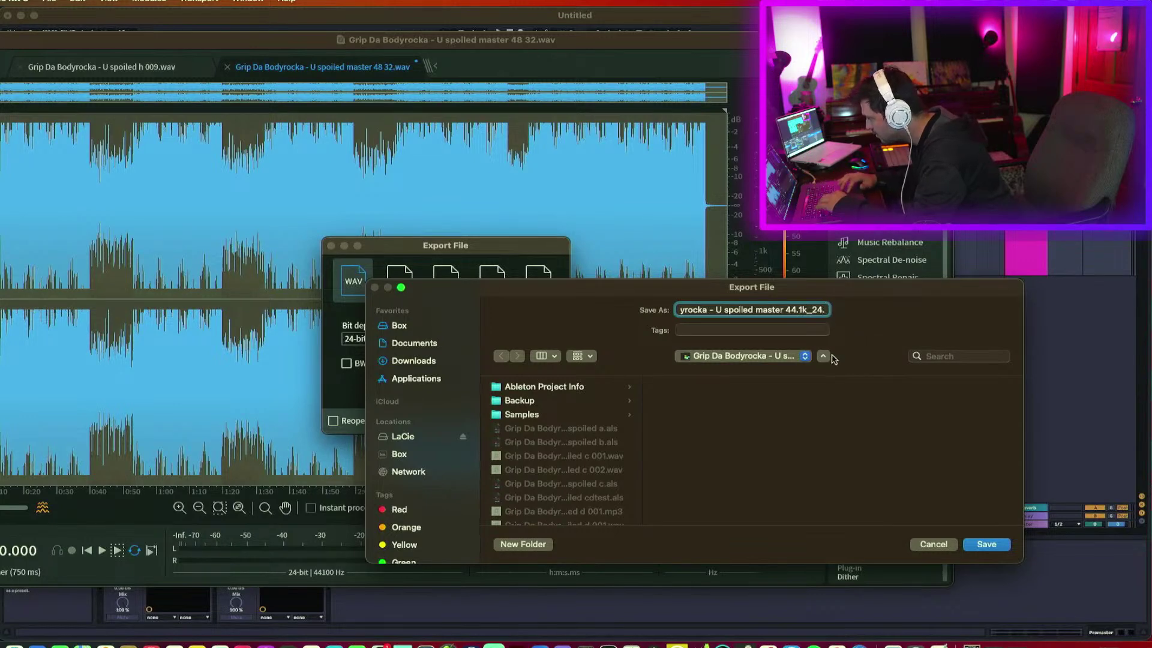
text(bit)
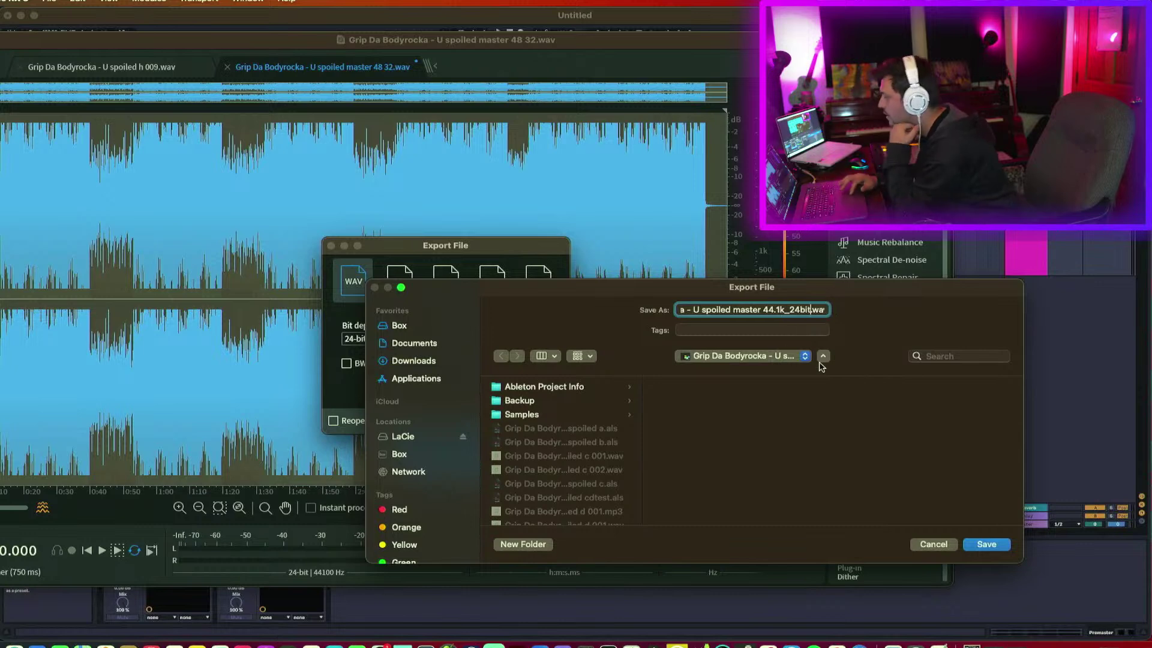
click(741, 310)
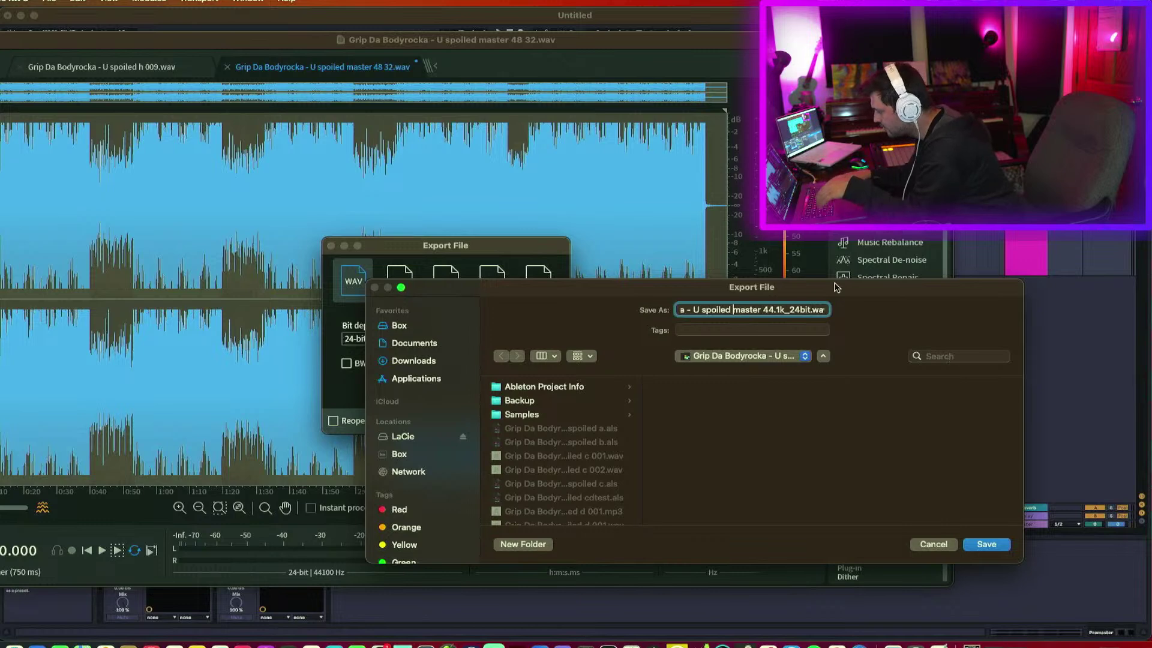
text(()
drag(806, 313, 864, 297)
key(Right)
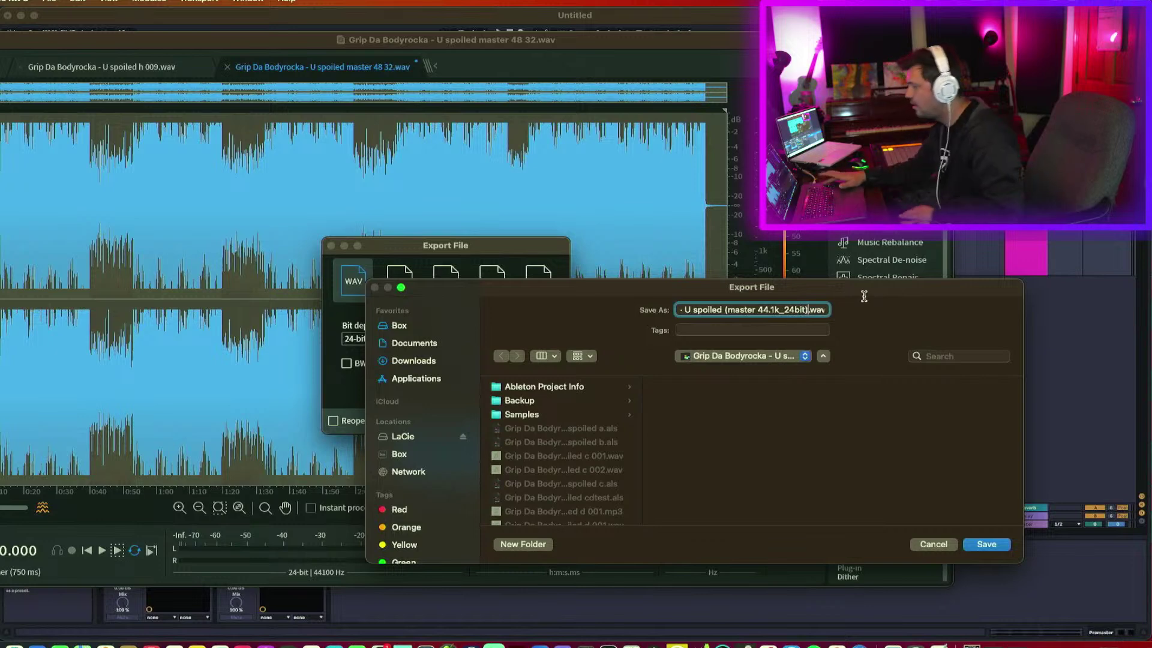
key(Return)
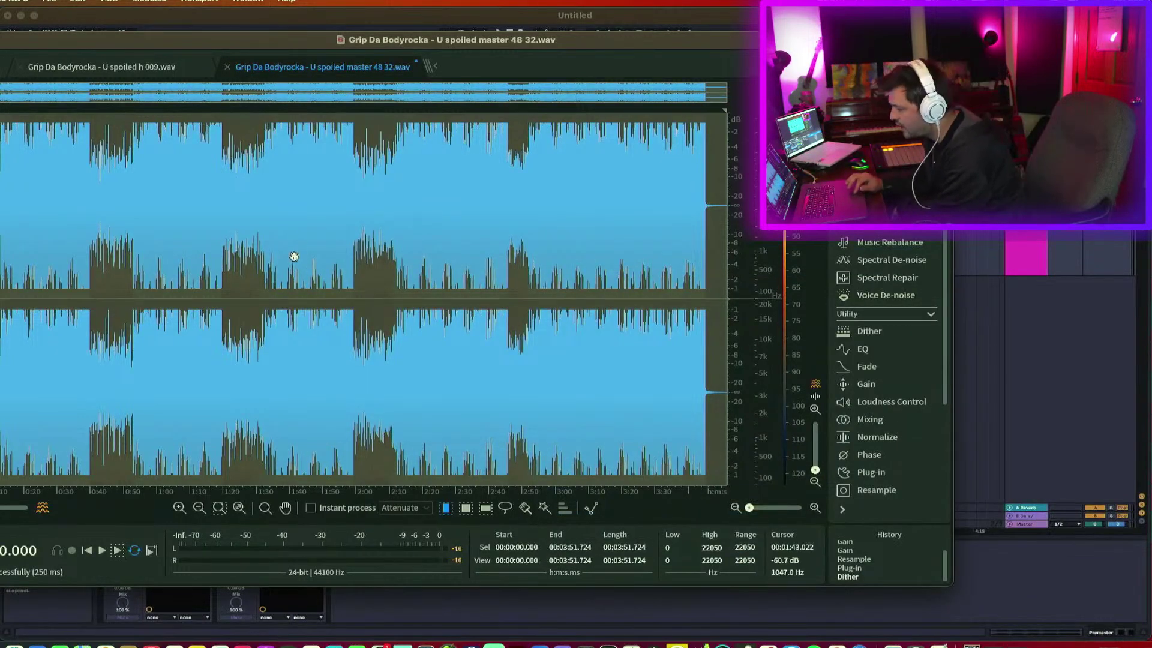
Set up a second export of the file as an MP3 at 320 kbps constant bit rate.
key(super+shift+e)
click(538, 282)
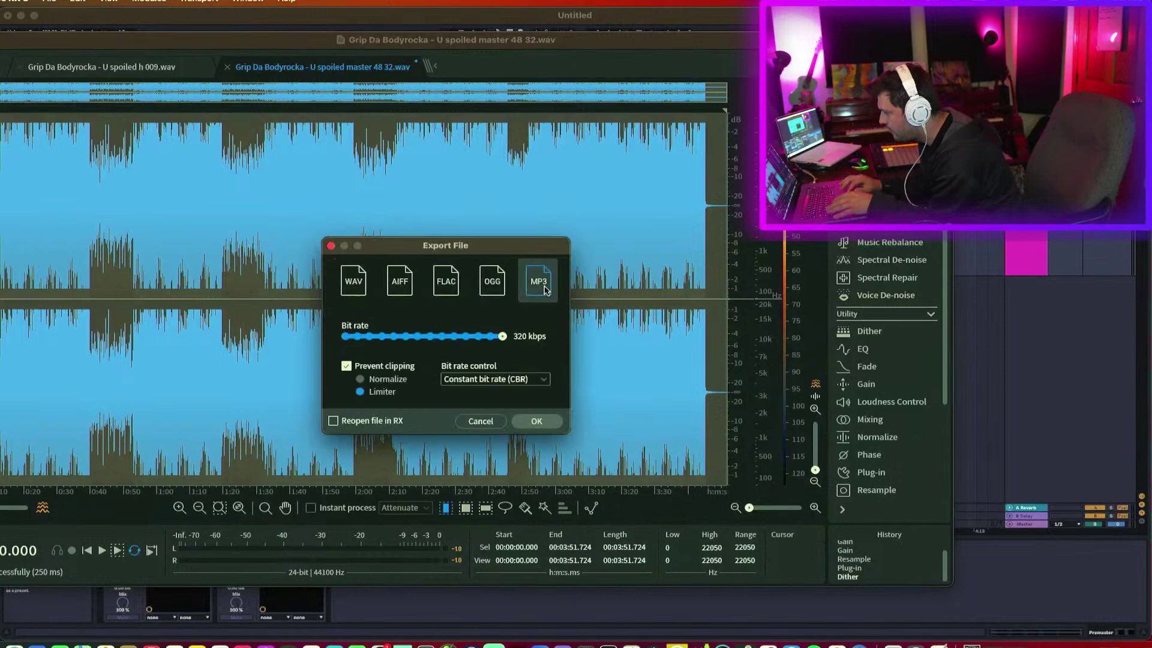
click(541, 425)
Replace "48 32" in the MP3 export's file name with "44.1k_24bit", keeping the .mp3 extension.
click(814, 309)
drag(814, 309, 904, 308)
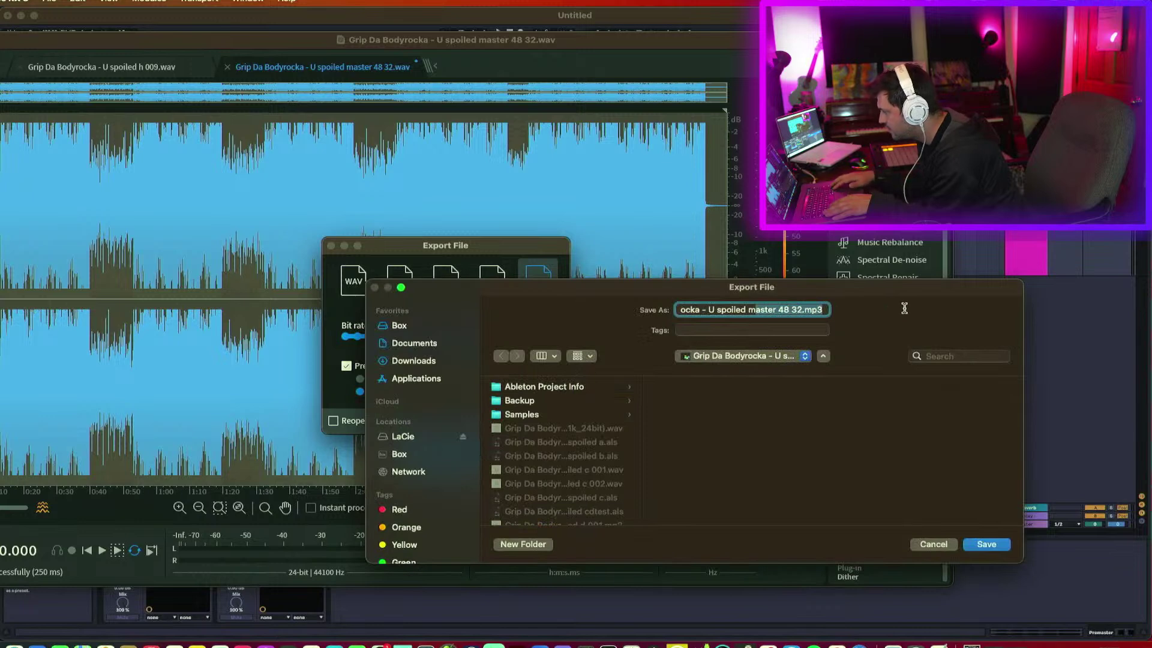
key(Left)
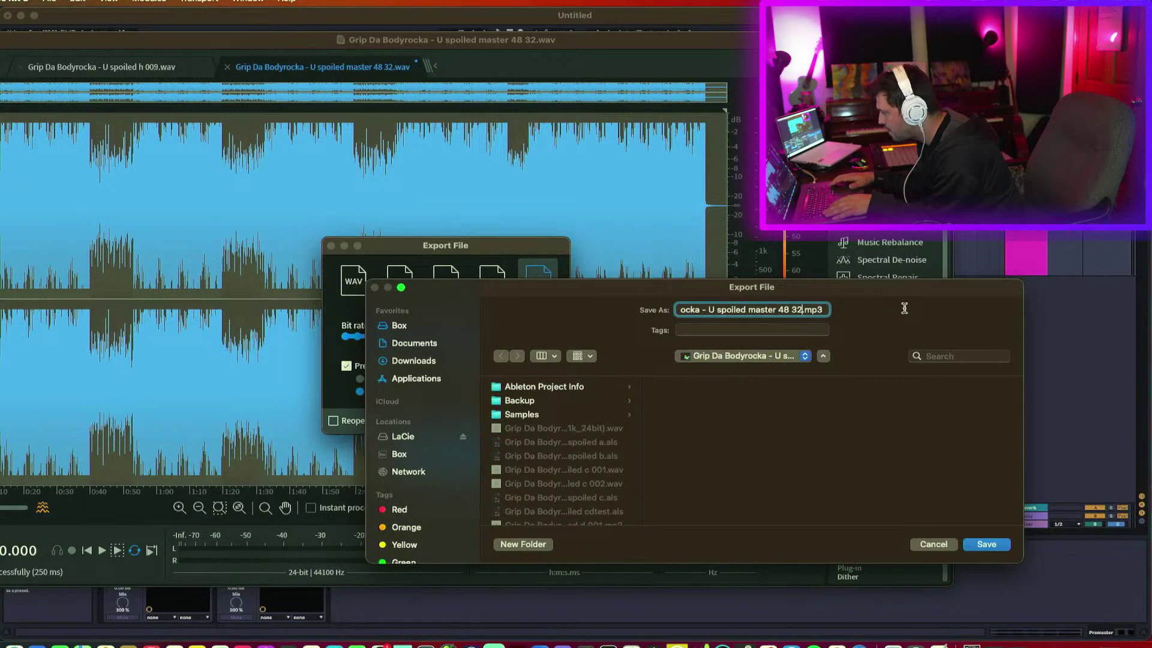
key(BackSpace)
key(BackSpace)
key(BackSpace)
key(BackSpace)
text(4.1k)
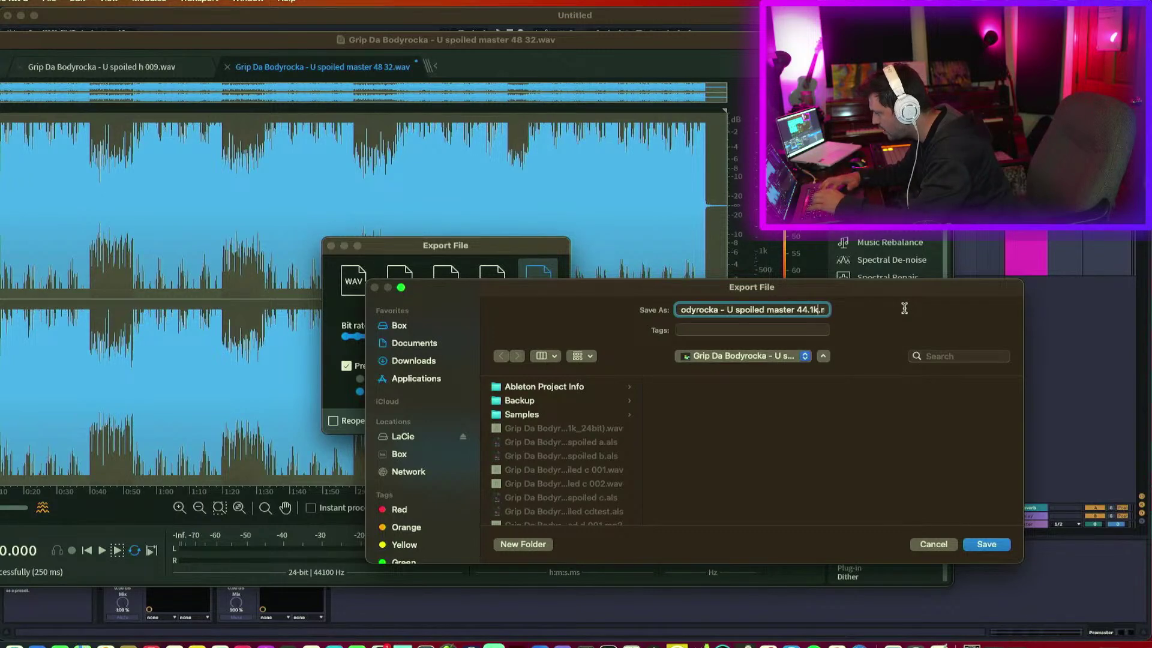
text(_)
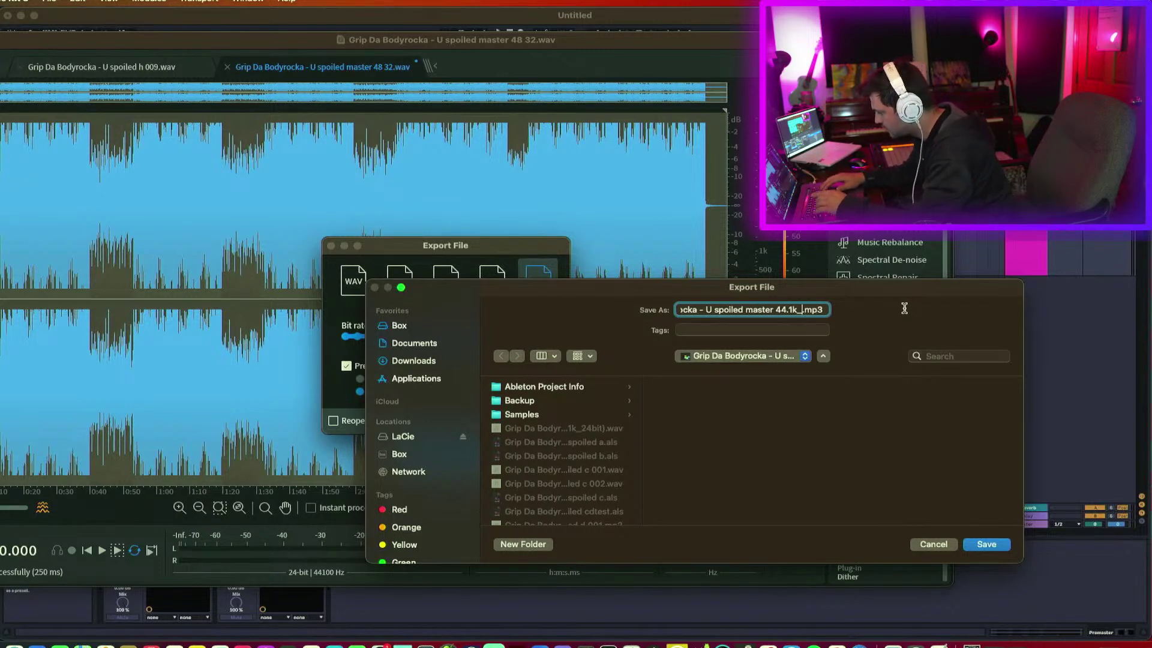
text(32b)
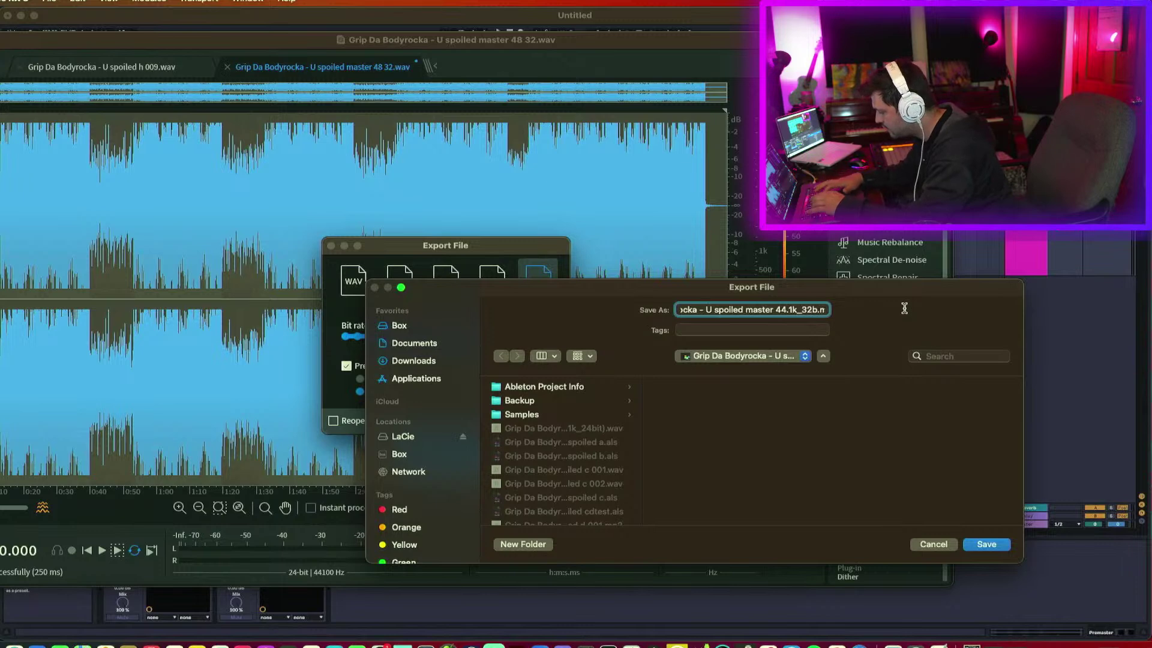
key(BackSpace)
key(BackSpace)
key(BackSpace)
text(24bit)
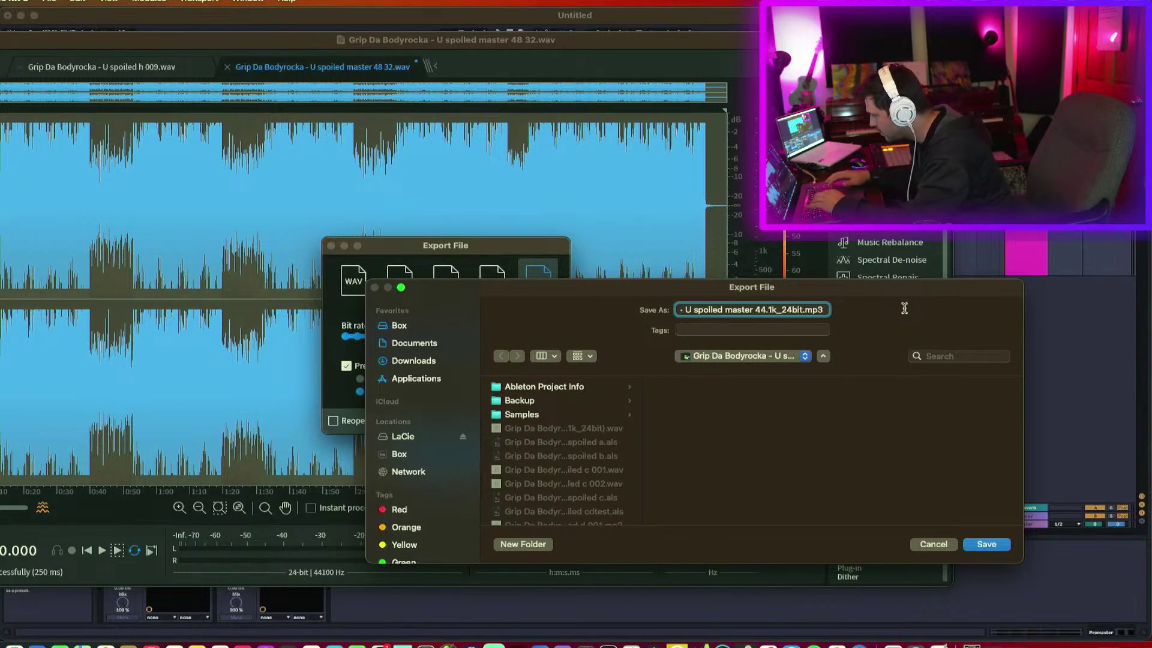
Put parentheses around "master 44.1k_24bit" in the MP3 file name and save the export.
text())
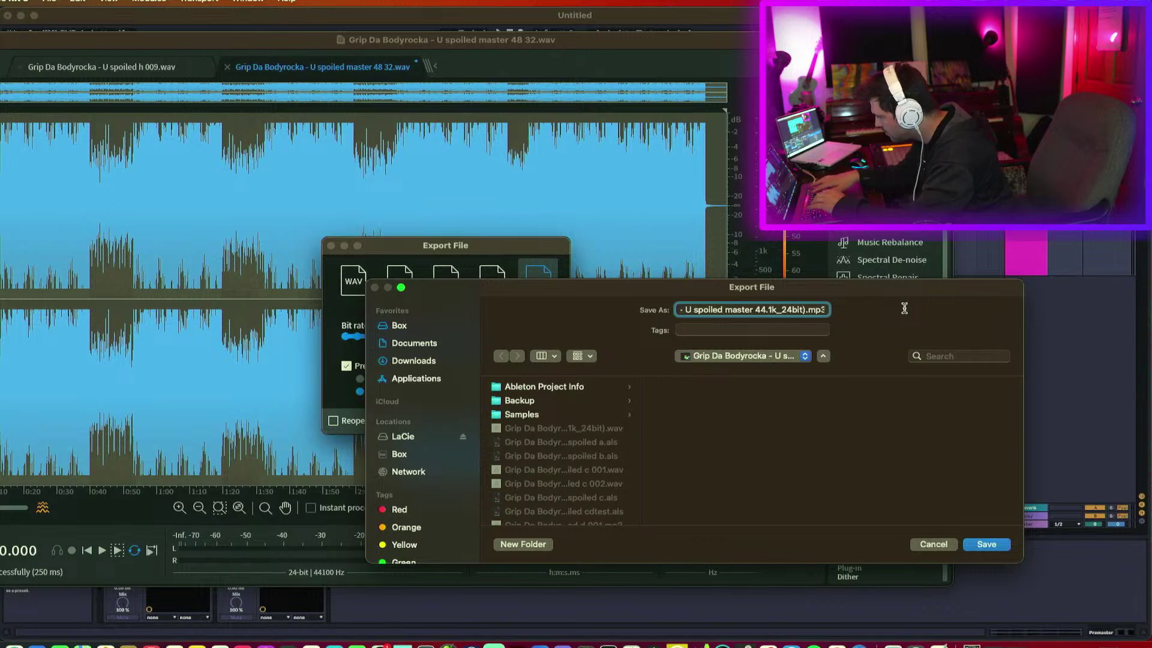
click(726, 310)
text(()
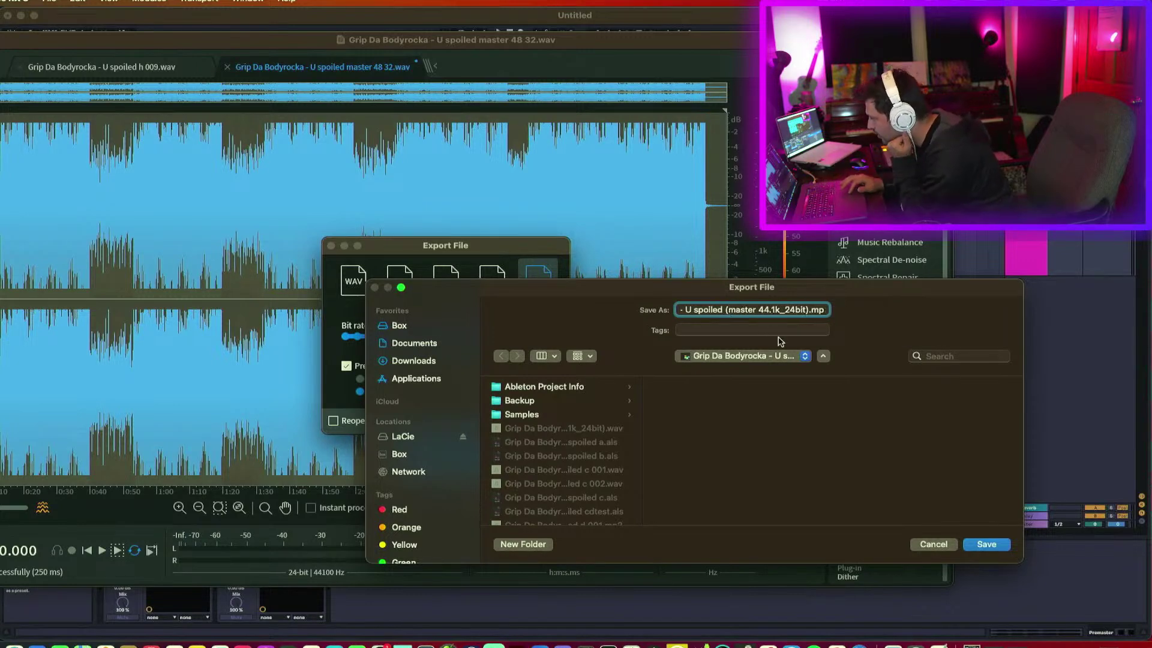
click(987, 544)
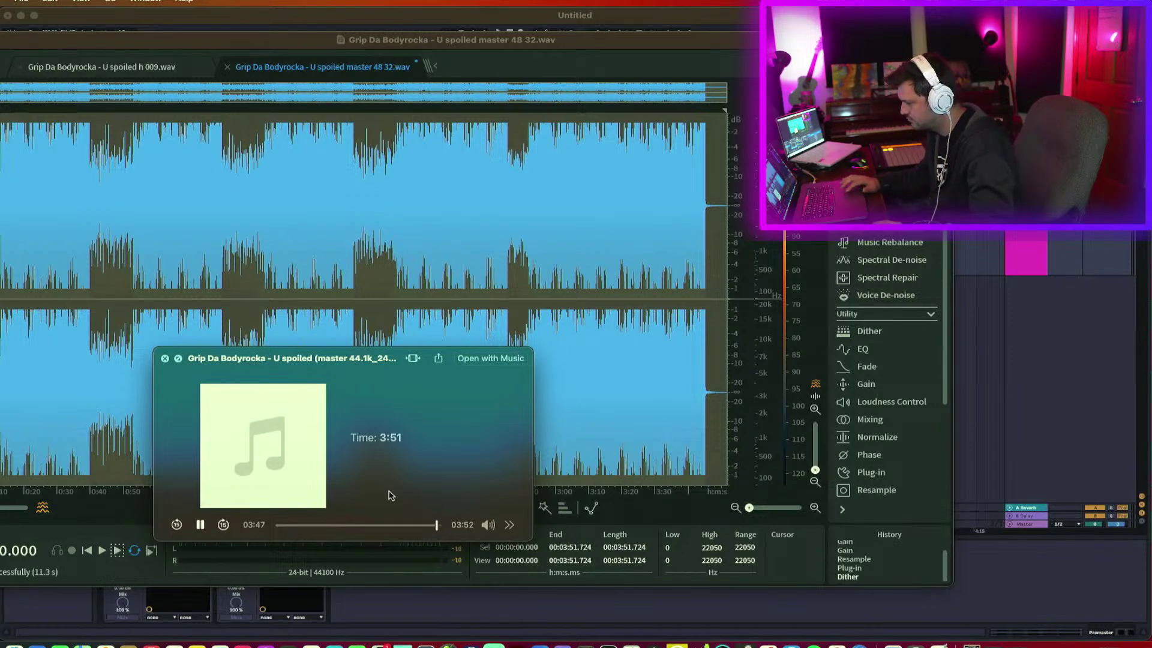
Pause the playback of the exported 44.1k master and close its file preview.
click(200, 525)
key(space)
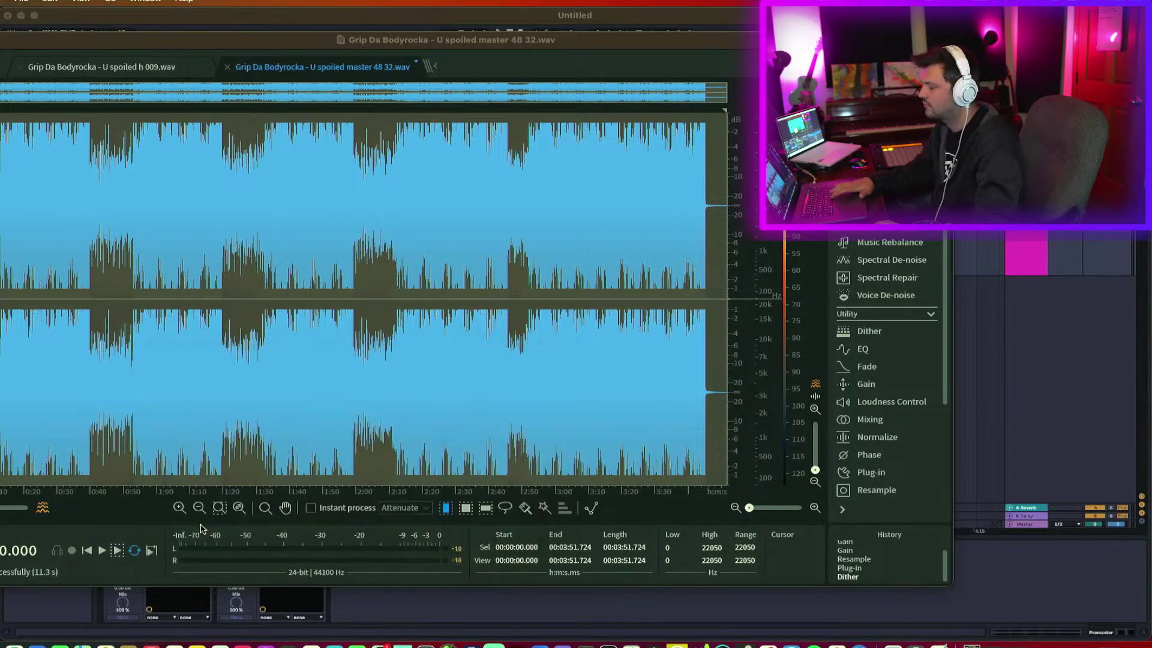